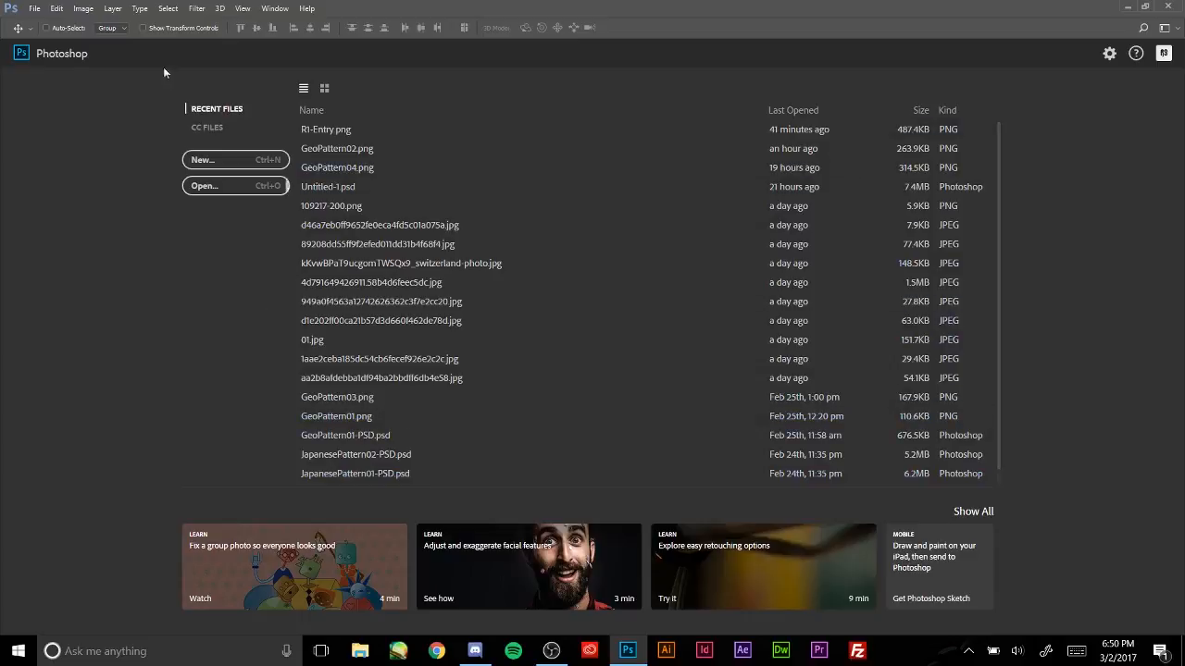
- Start a new document and look through the Photo presets and the Print presets with their templates
click(36, 8)
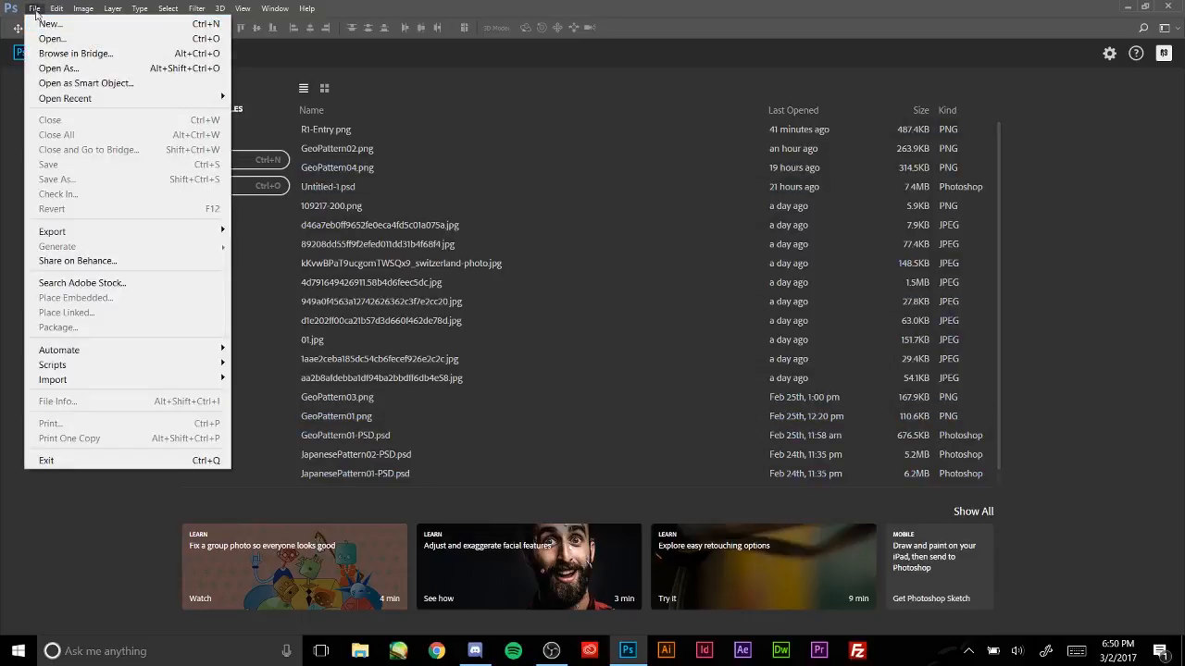
click(55, 25)
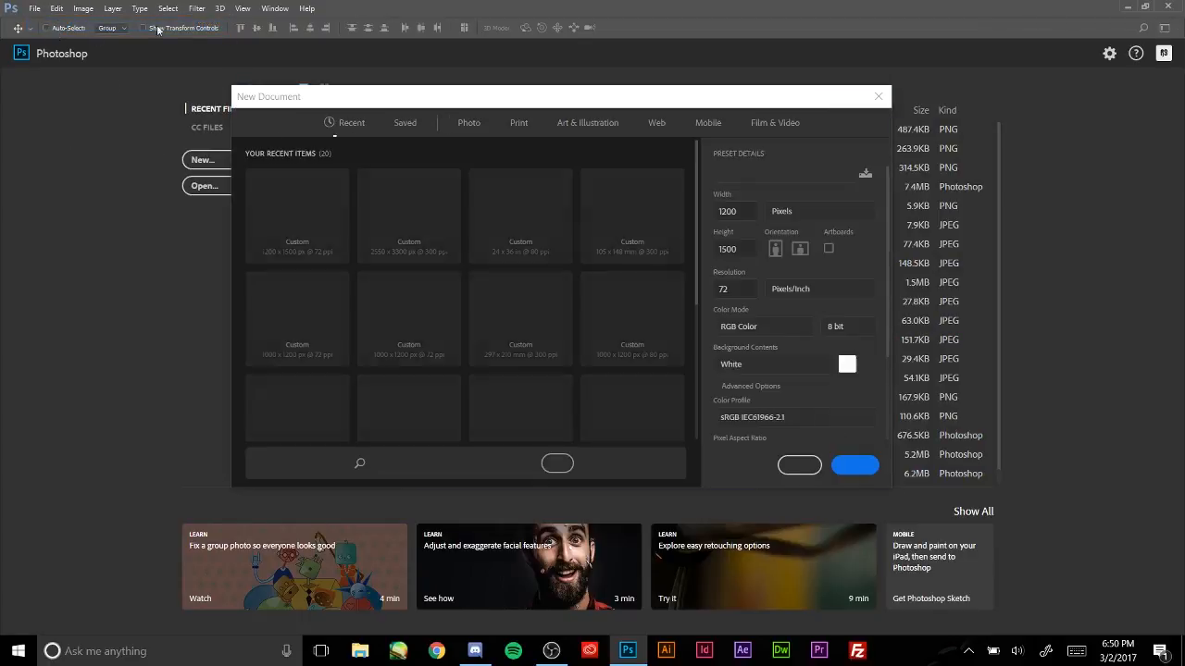
click(467, 129)
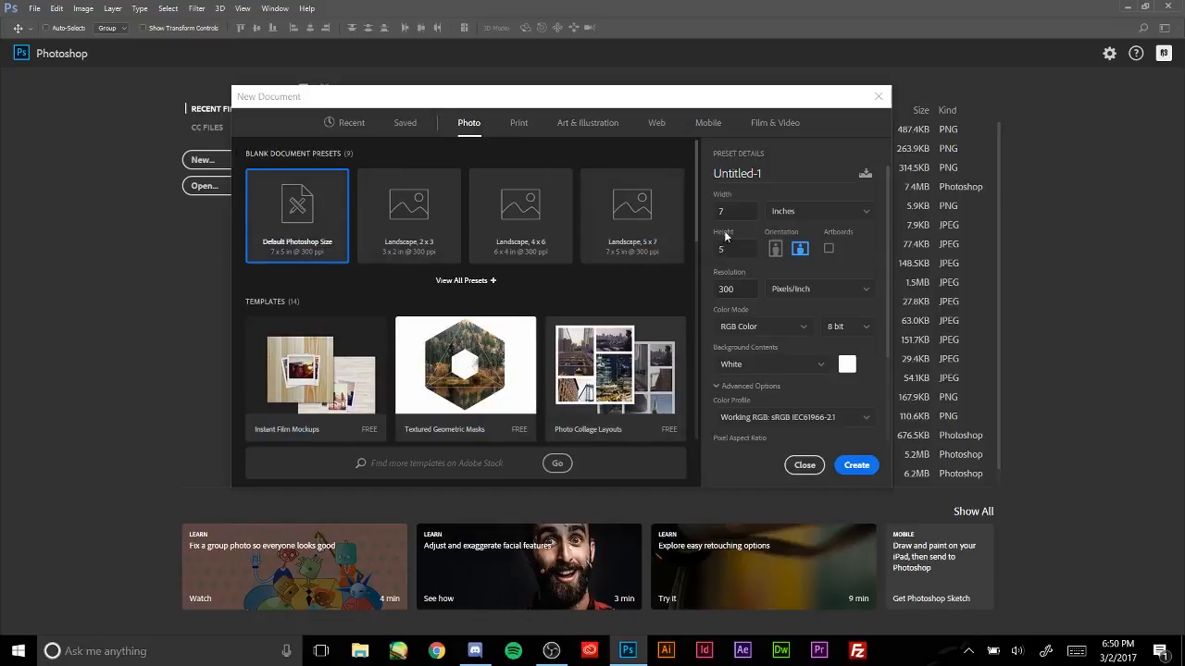
scroll(696, 179, down, 2)
scroll(696, 179, up, 2)
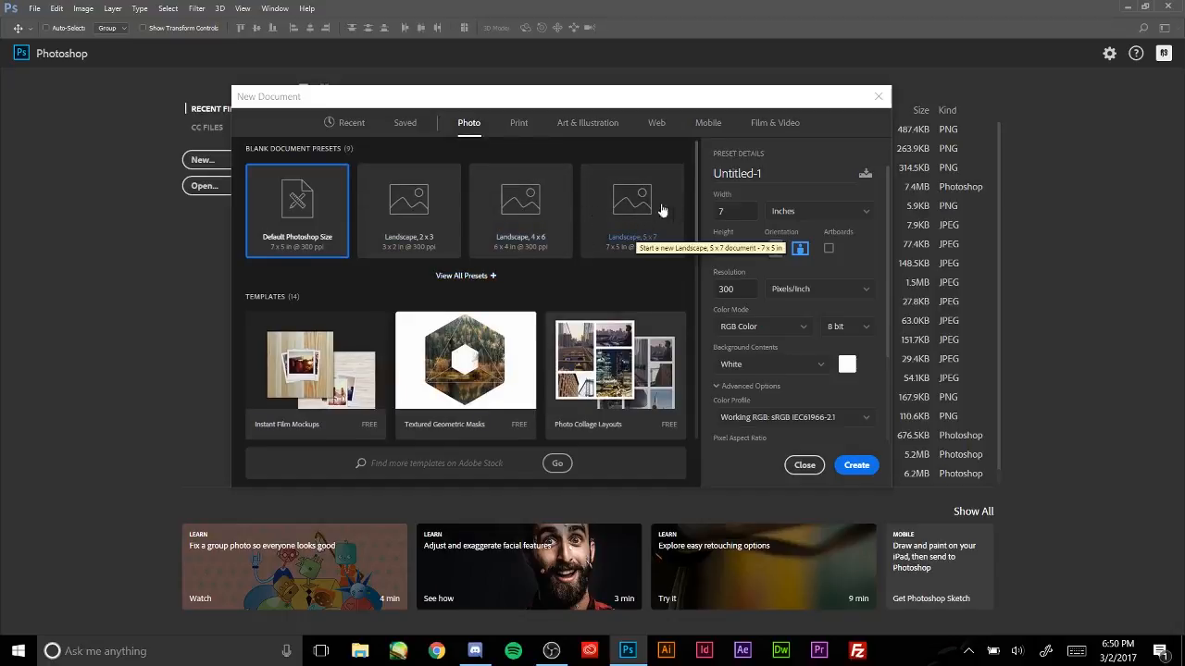
click(854, 213)
click(861, 212)
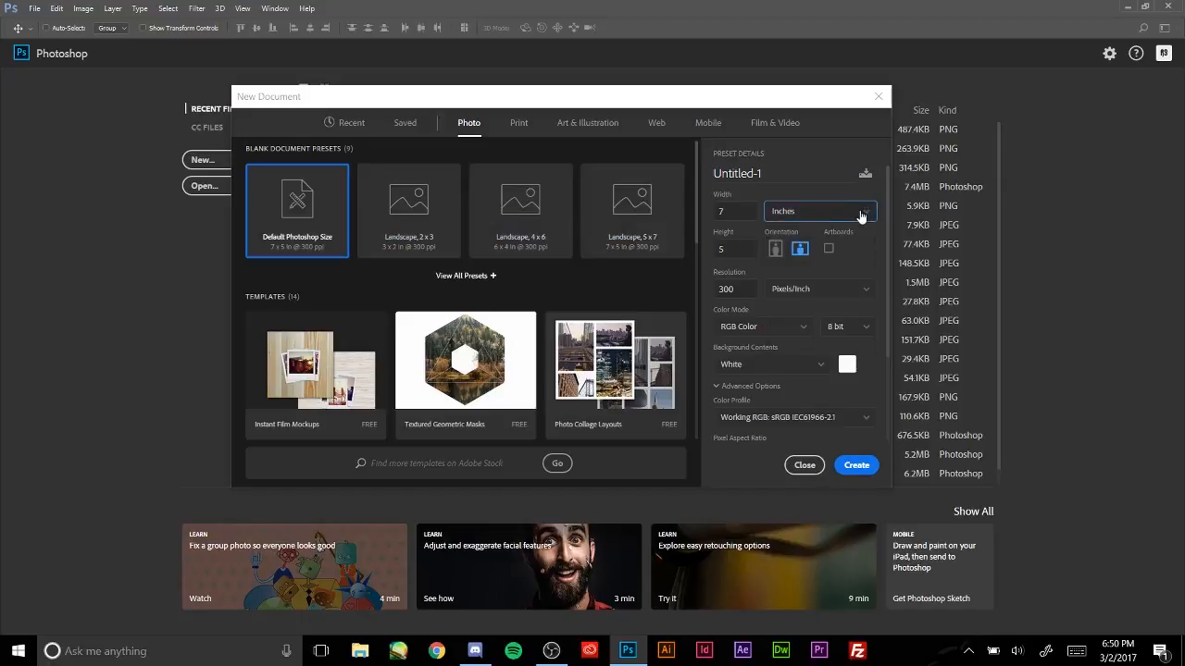
click(861, 213)
click(861, 213)
drag(691, 209, 678, 293)
click(518, 125)
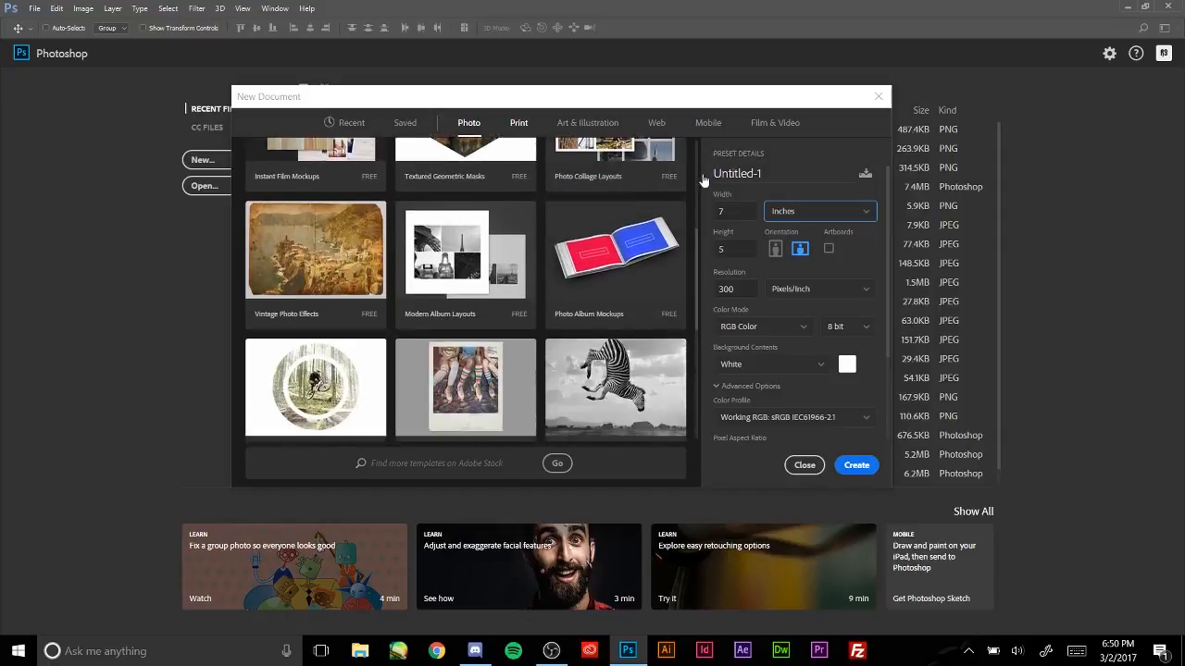
scroll(696, 186, down, 3)
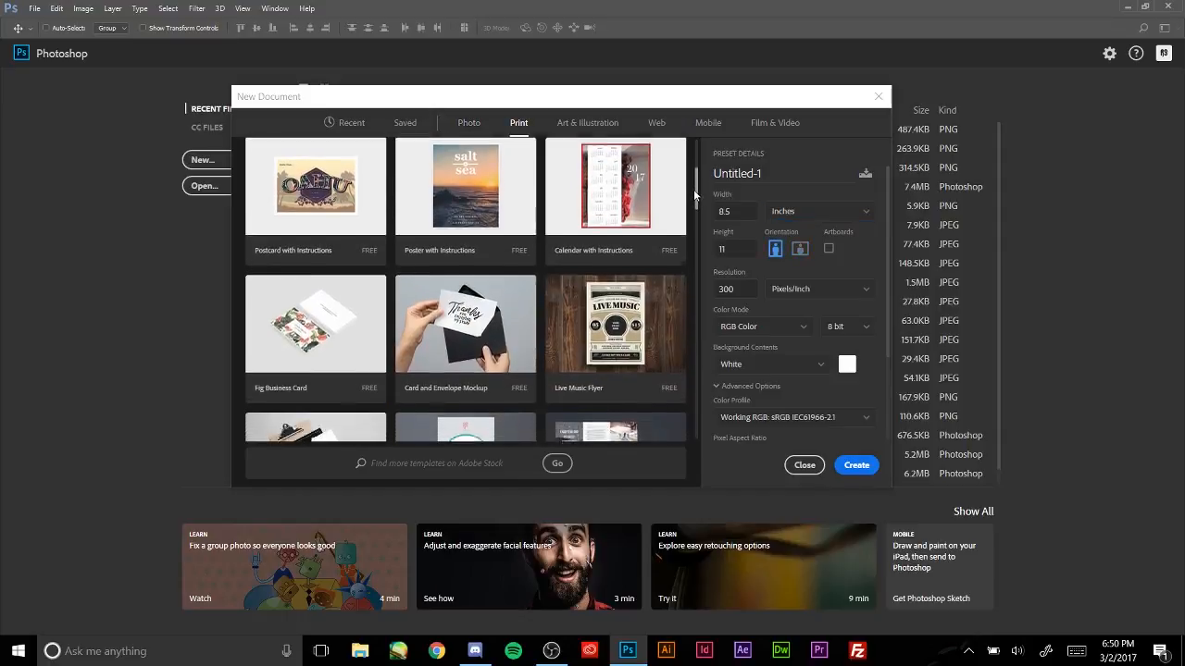
scroll(689, 202, down, 1)
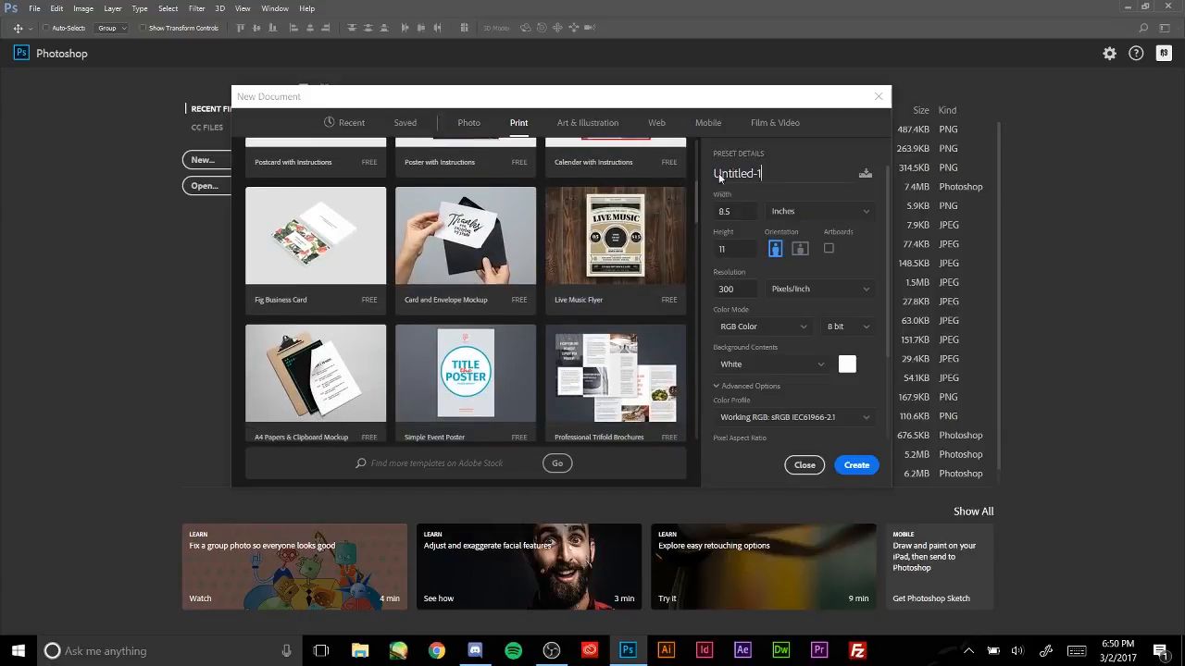
- Name the new document "garbage" and switch its size unit to pixels
drag(719, 176, 817, 188)
text(garbage)
click(812, 214)
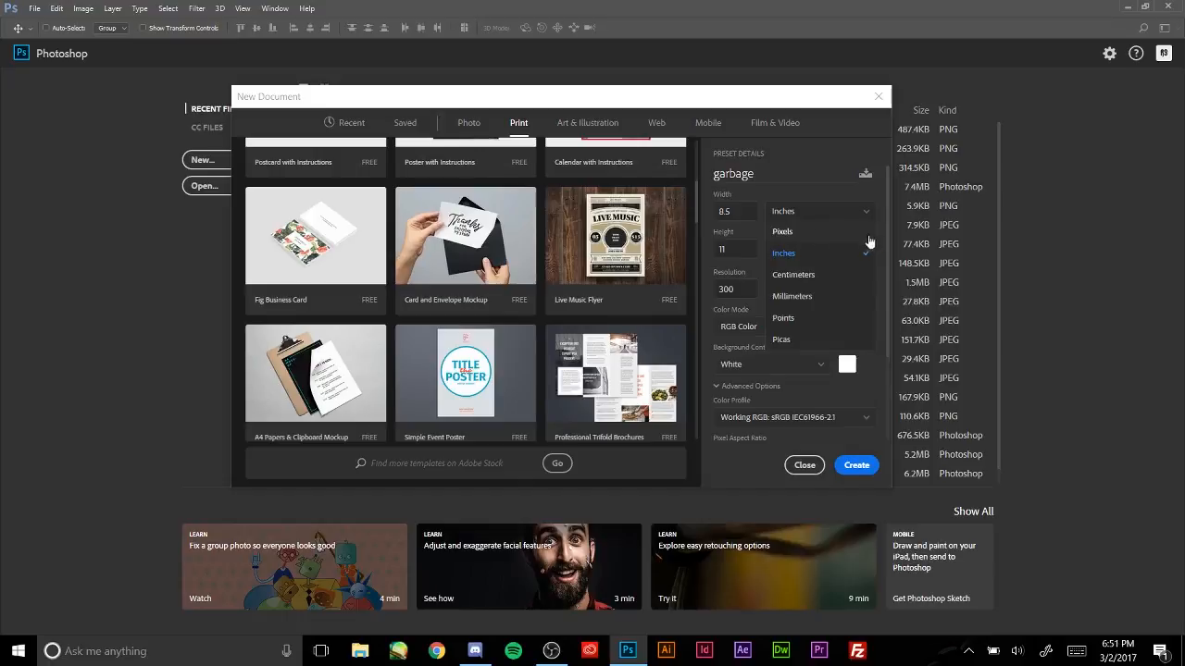
click(802, 232)
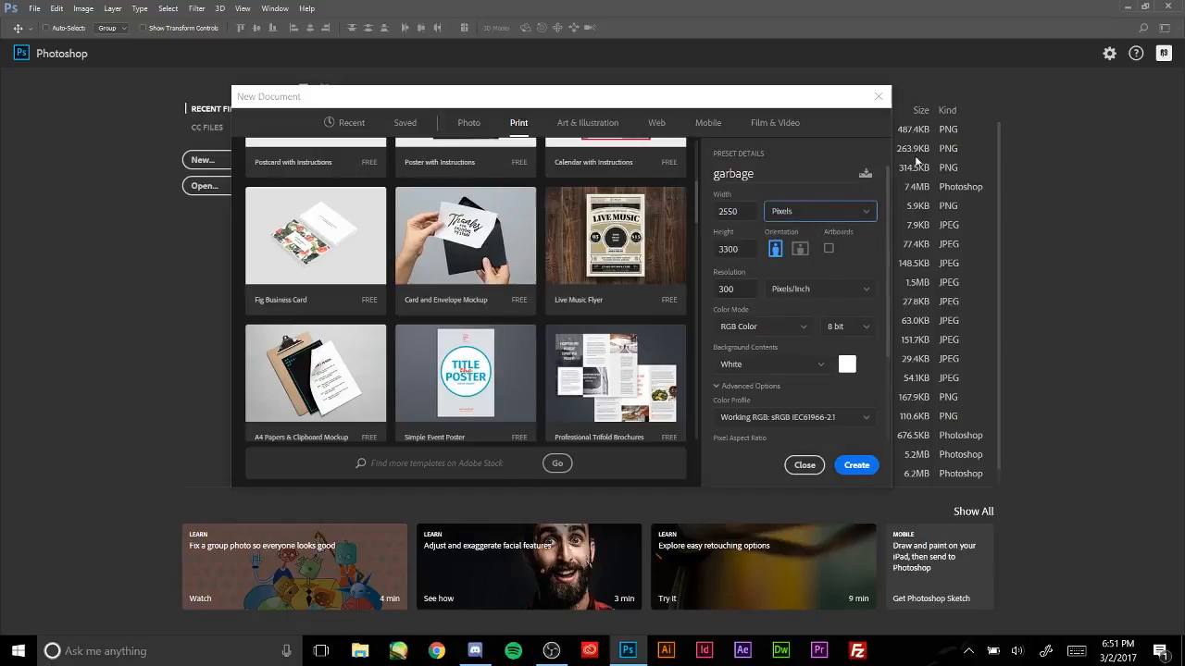
- Set the document size to 1200 pixels wide by 1500 pixels high in portrait orientation
click(743, 216)
text(1200)
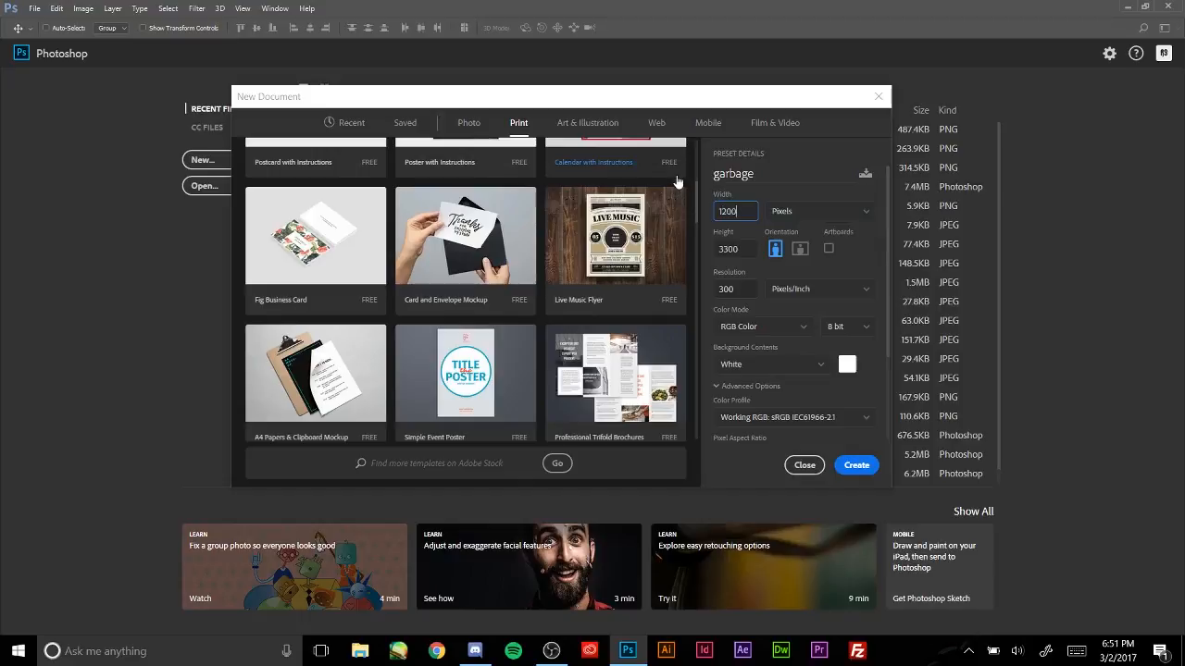
key(Tab)
text(1)
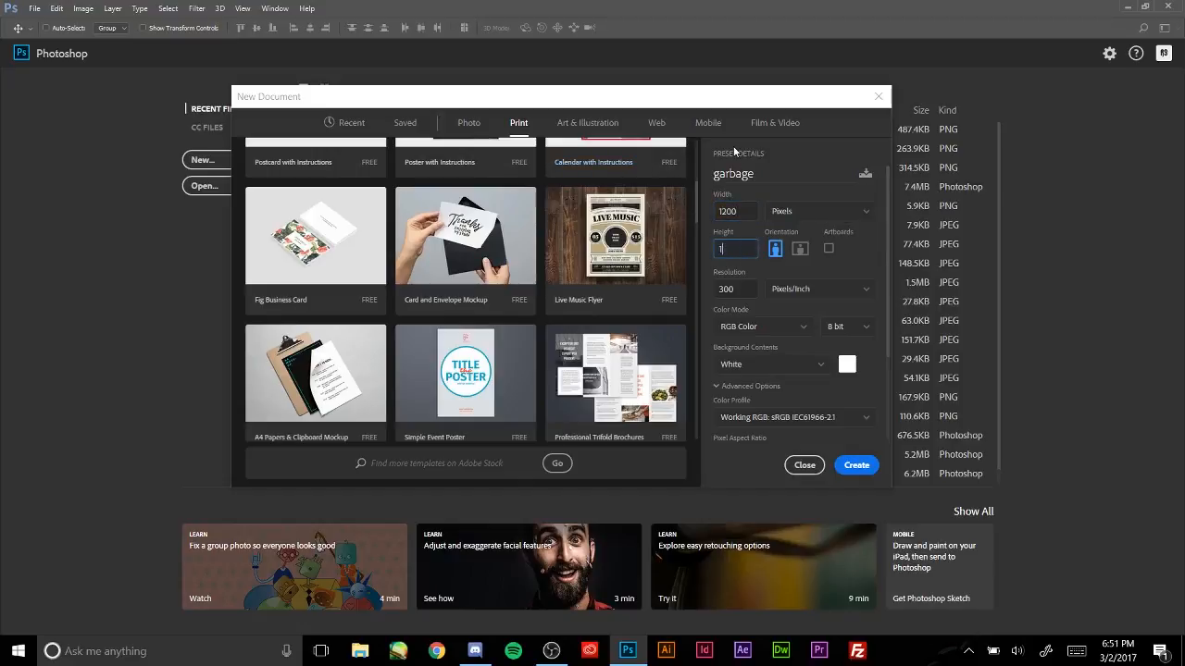
text(500)
click(804, 252)
click(775, 251)
click(802, 252)
click(776, 251)
- Set the resolution to 72 pixels/inch and review the color modes, keeping RGB Color
click(736, 289)
text(72)
drag(731, 289, 668, 289)
key(BackSpace)
text(72)
click(783, 328)
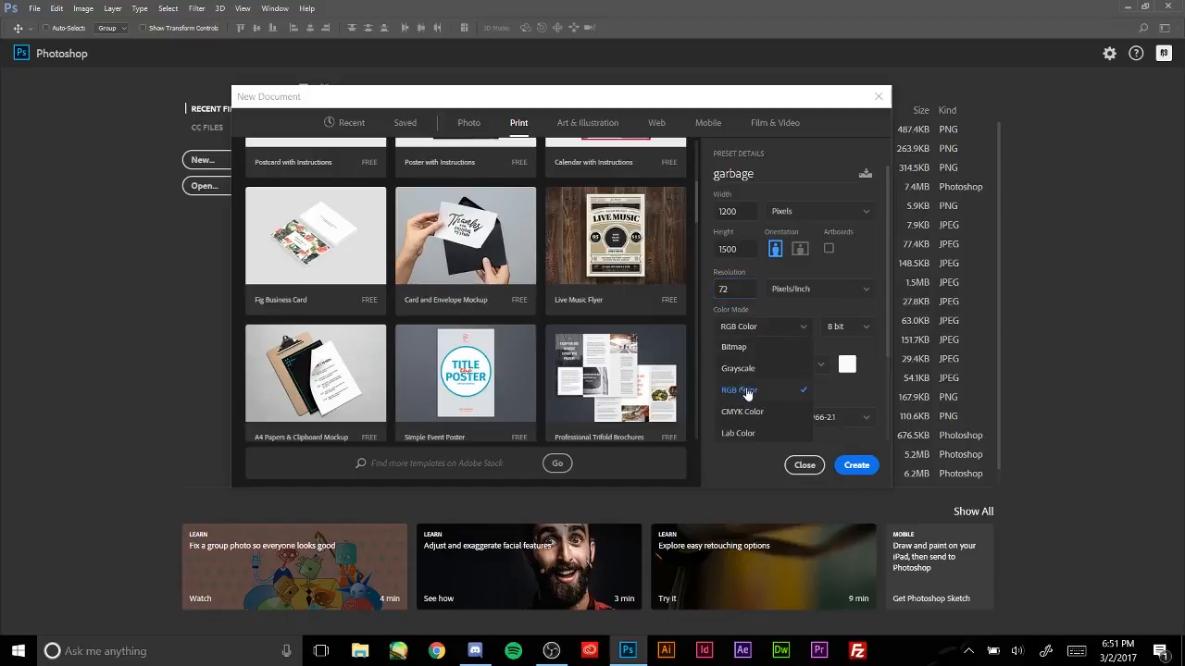
click(772, 324)
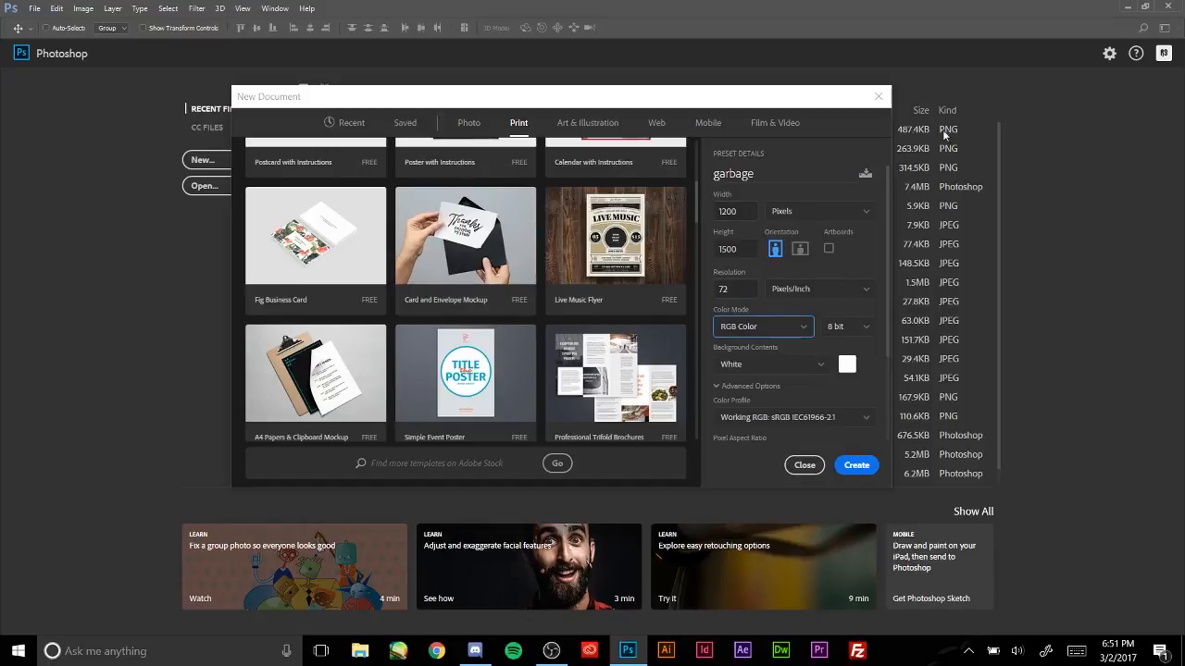
- Set the resolution to 300 pixels/inch and the color mode to CMYK Color, as for print work
click(746, 289)
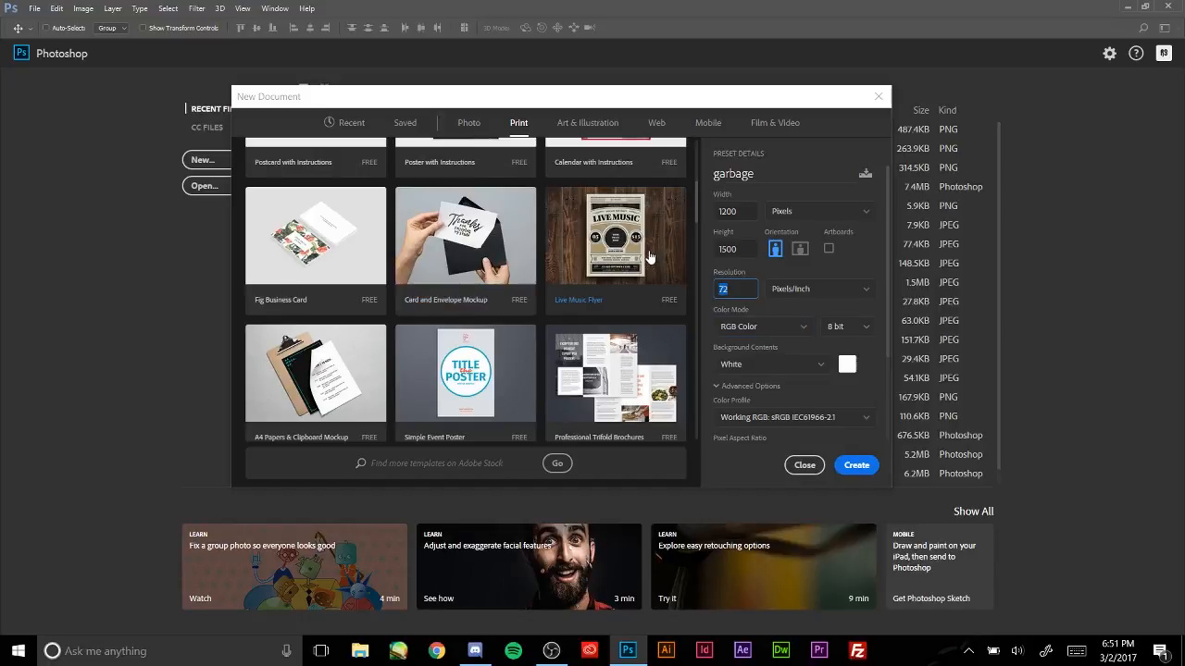
text(300)
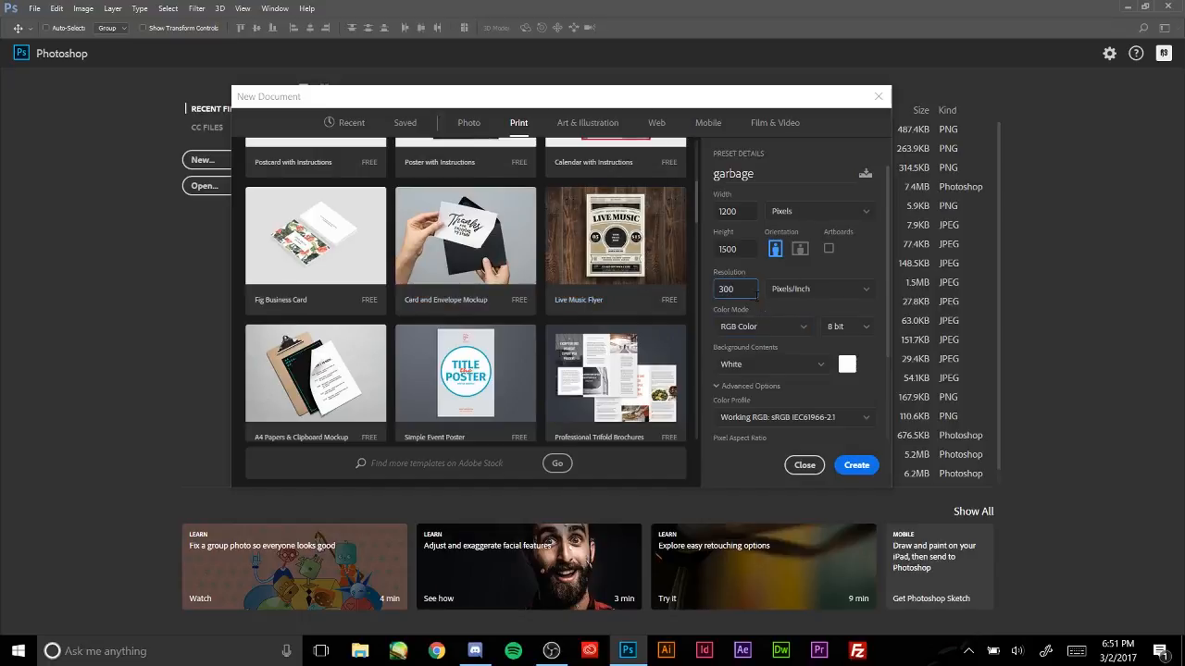
click(775, 331)
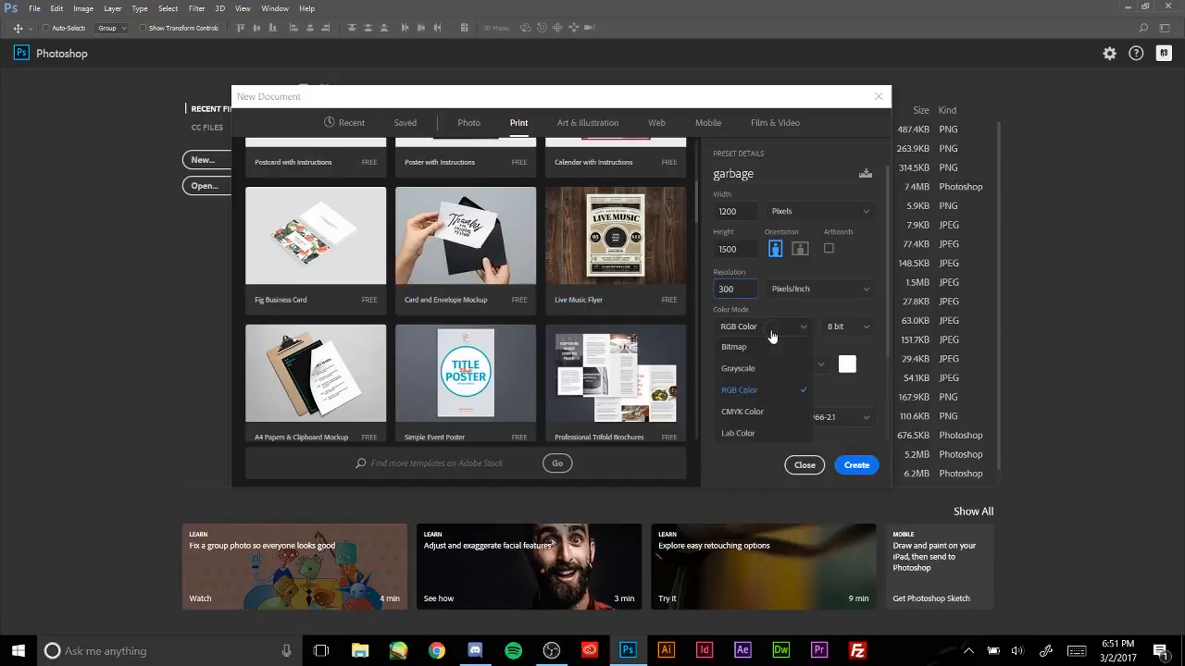
click(746, 415)
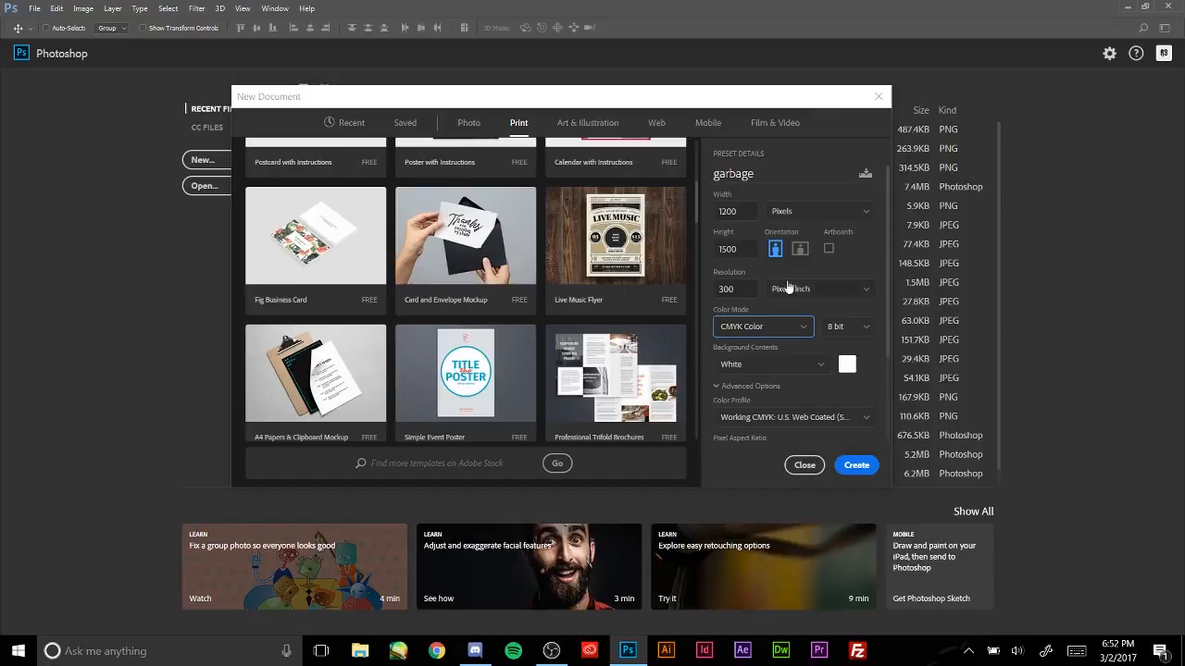
- Return the document to RGB Color and a resolution of 72 pixels/inch
click(766, 331)
click(768, 389)
drag(738, 289, 621, 296)
text(72)
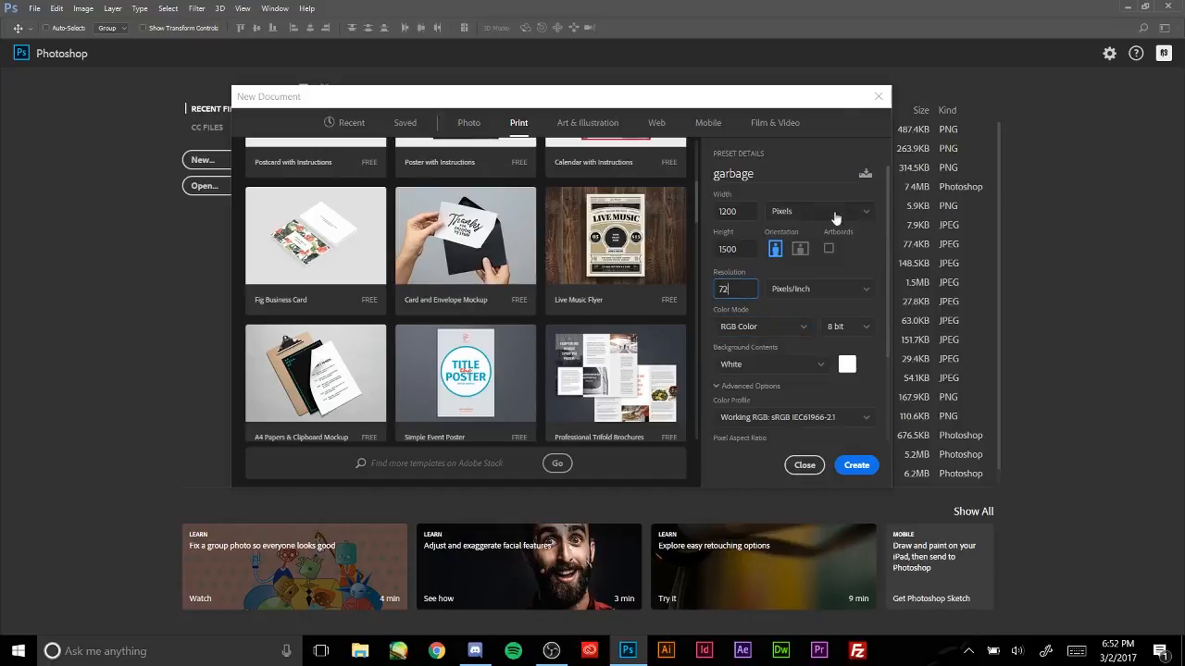
- Check the background contents options, keep White, and create the document
click(821, 365)
click(825, 368)
click(859, 466)
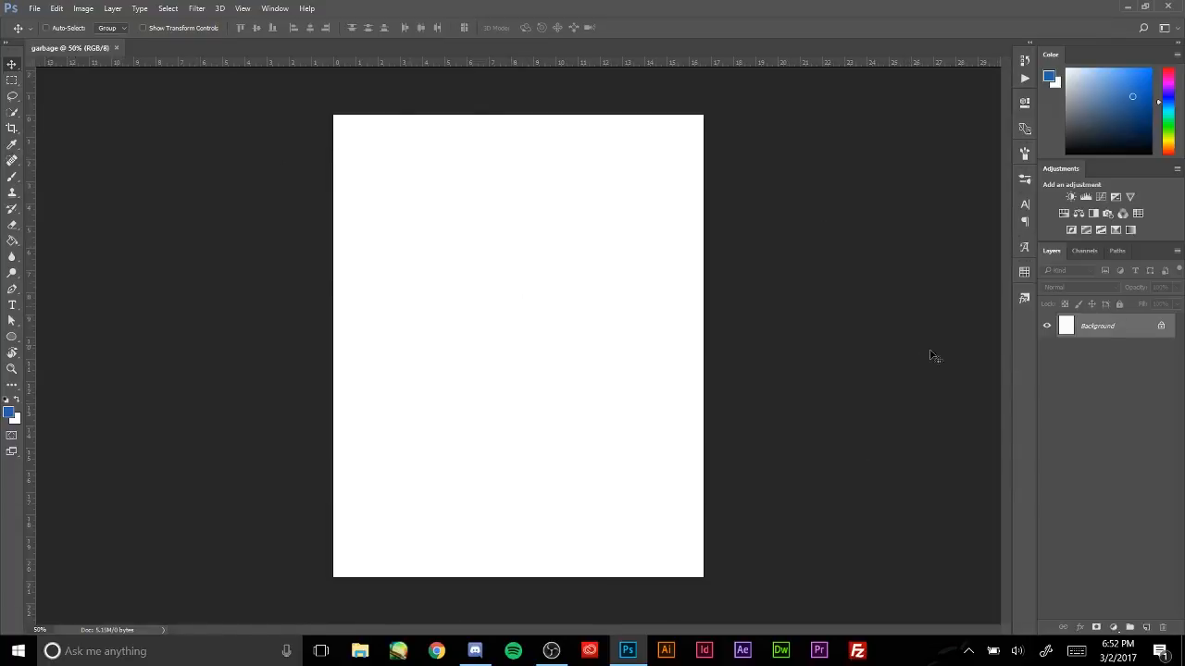
- Set the foreground color to a light neutral gray
click(11, 413)
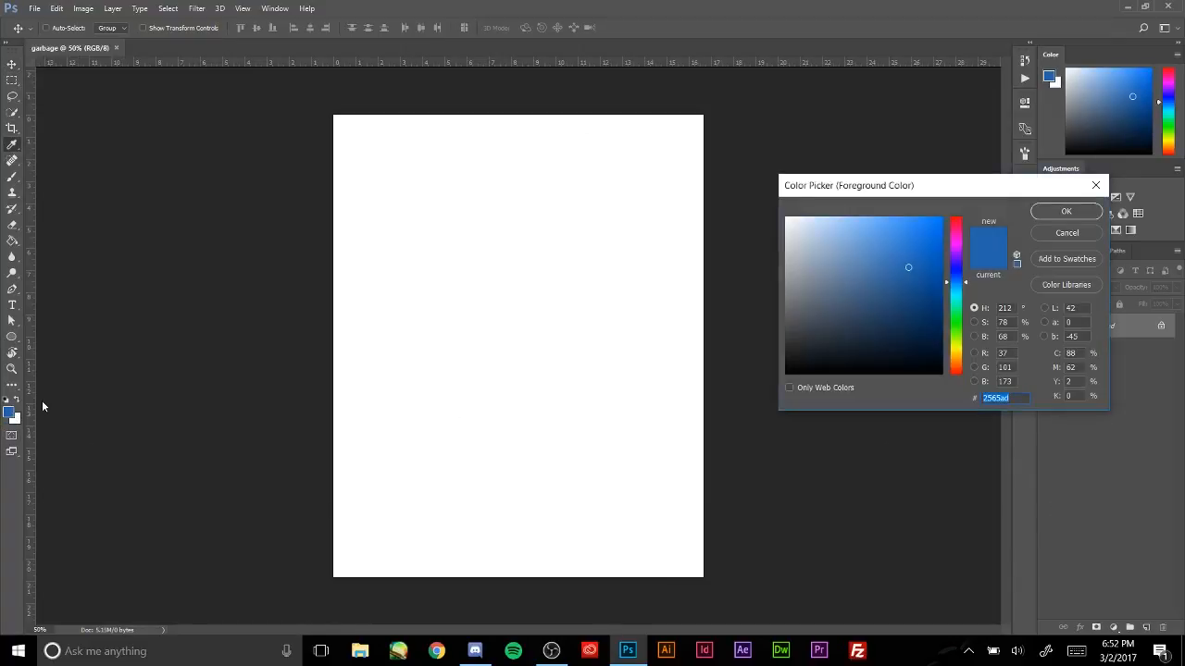
click(784, 252)
drag(783, 252, 706, 227)
drag(827, 266, 732, 259)
click(1065, 211)
key(v)
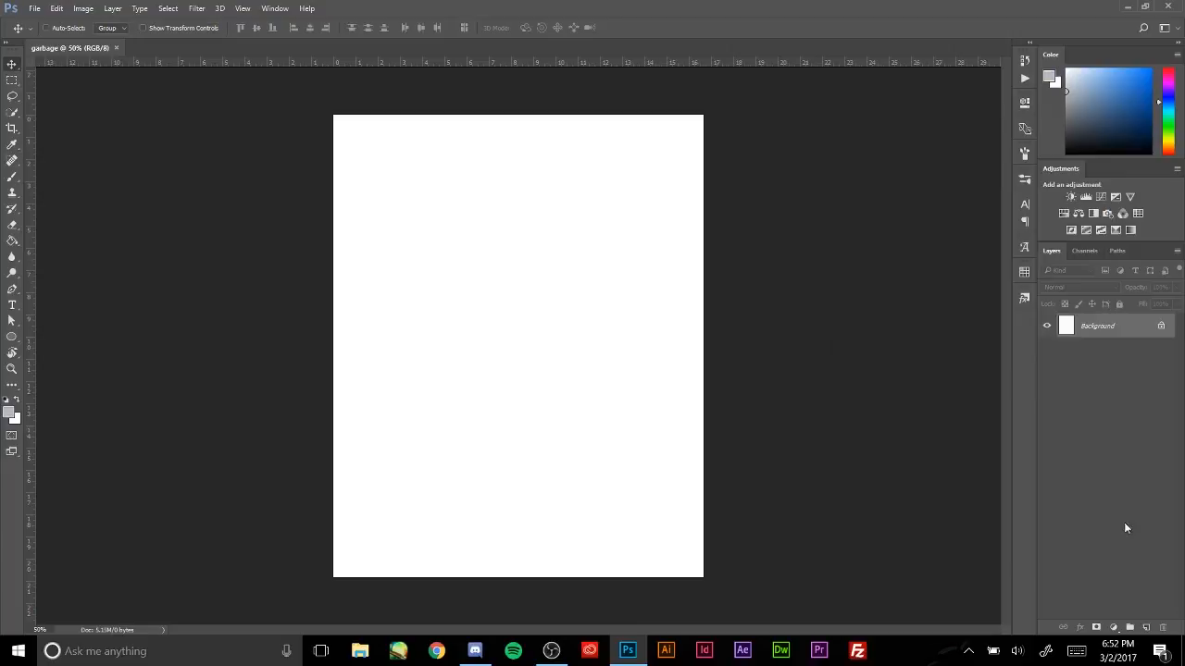
- Add a new layer and fill it with the light gray using the Paint Bucket
click(1146, 627)
click(12, 240)
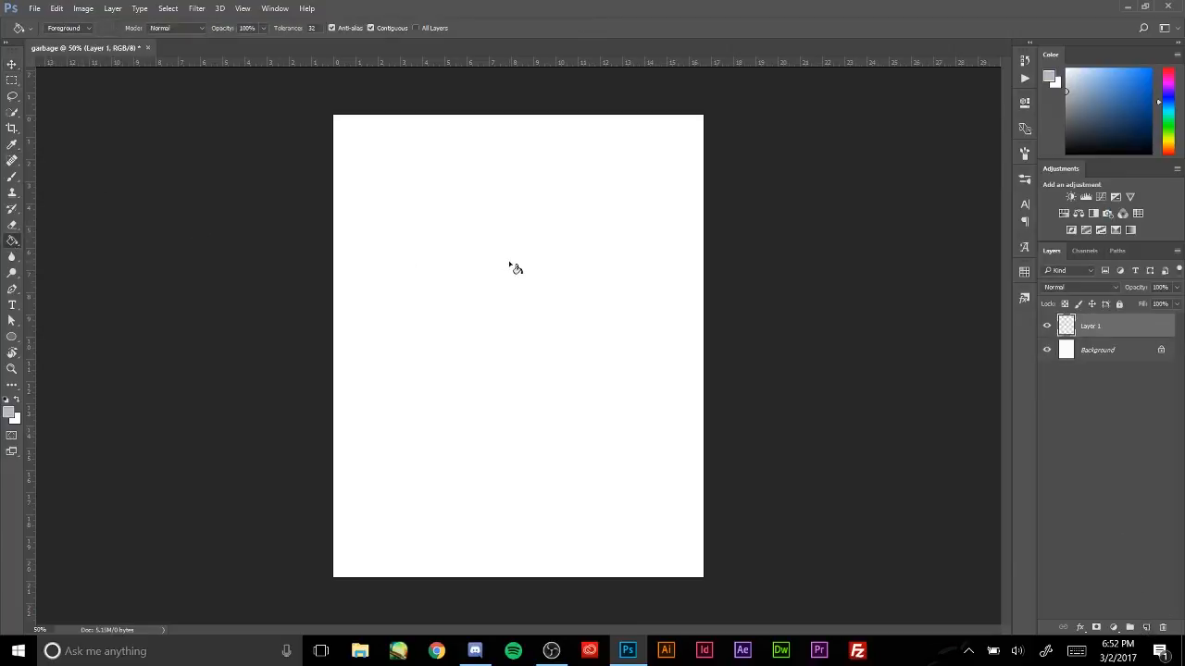
click(515, 268)
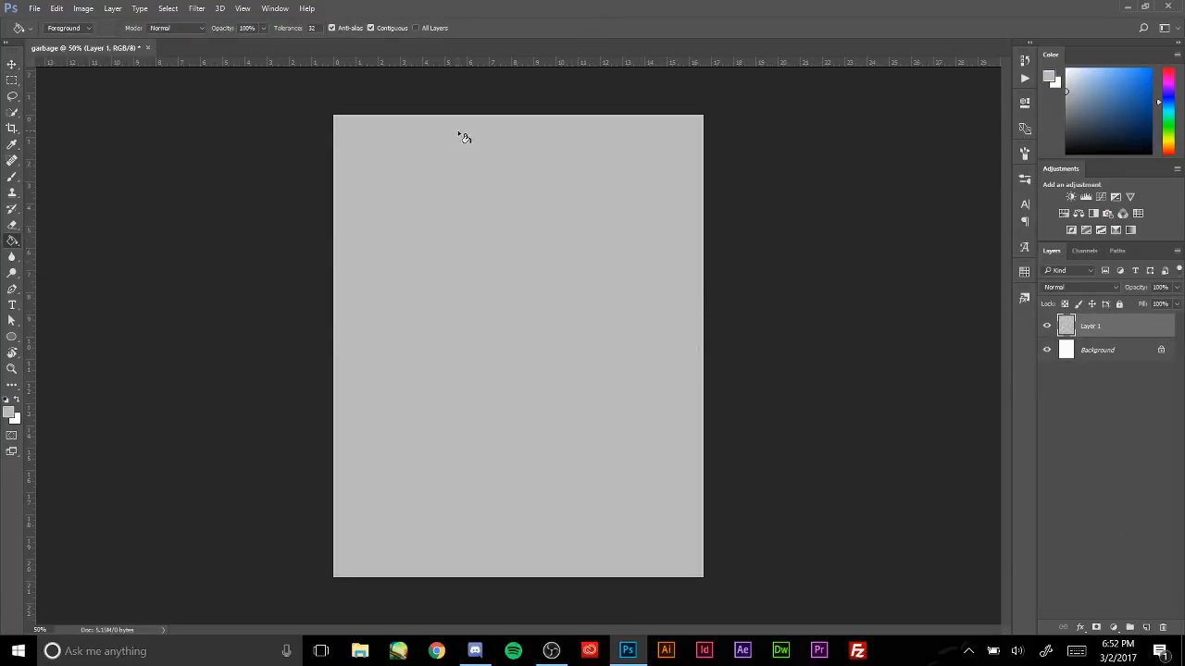
click(12, 64)
- Switch to the Brush tool and set the foreground color to a muted slate blue
click(12, 176)
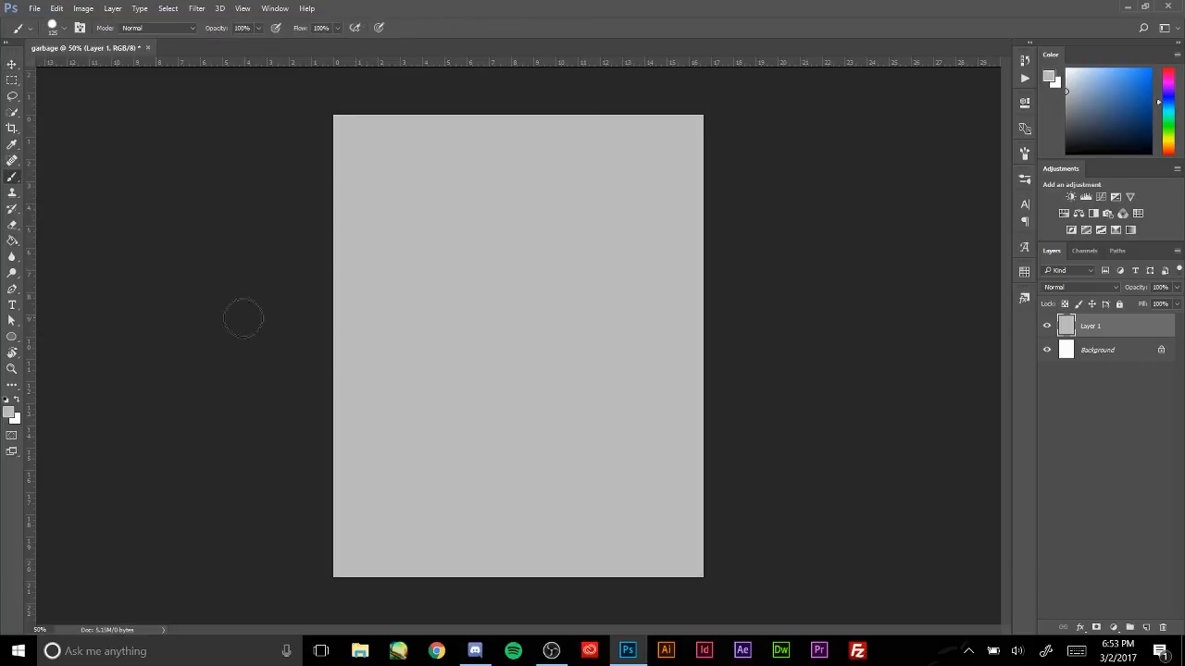
click(11, 413)
click(808, 333)
drag(809, 334, 836, 291)
click(1065, 211)
key(b)
- Paint a blue stick figure with head, body, arms and legs in the middle of the canvas
mouse_move(534, 220)
mouse_down()
mouse_move(547, 241)
mouse_move(499, 371)
mouse_up()
drag(549, 315, 459, 301)
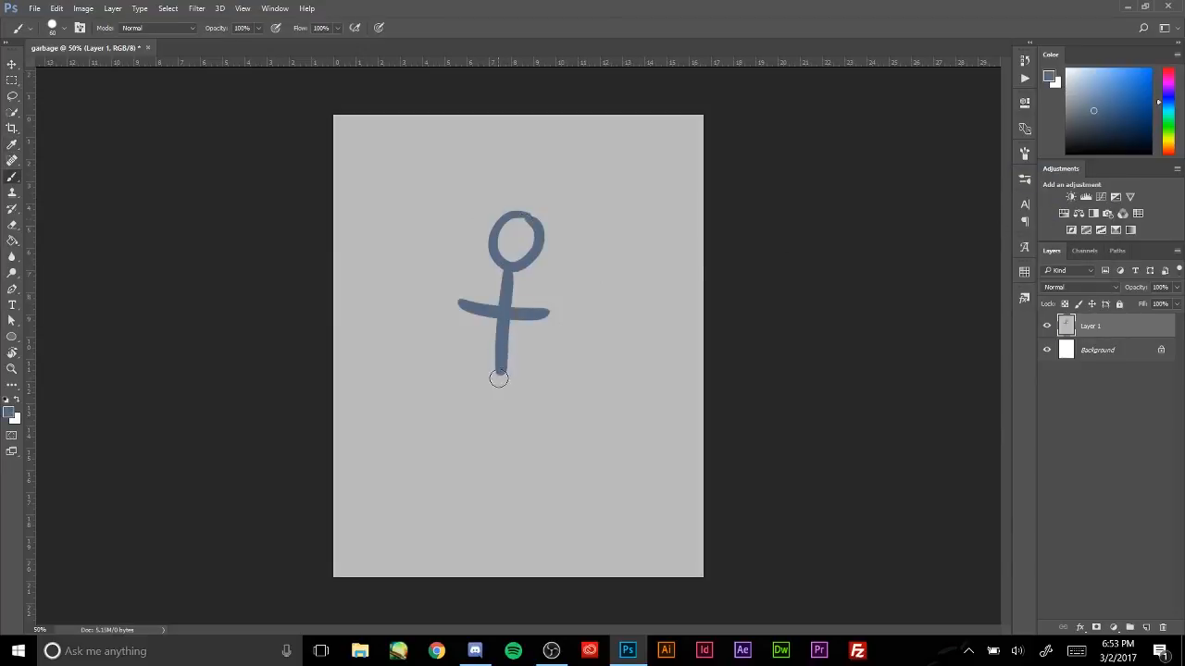
mouse_move(502, 370)
mouse_down()
mouse_move(458, 427)
mouse_move(538, 427)
mouse_up()
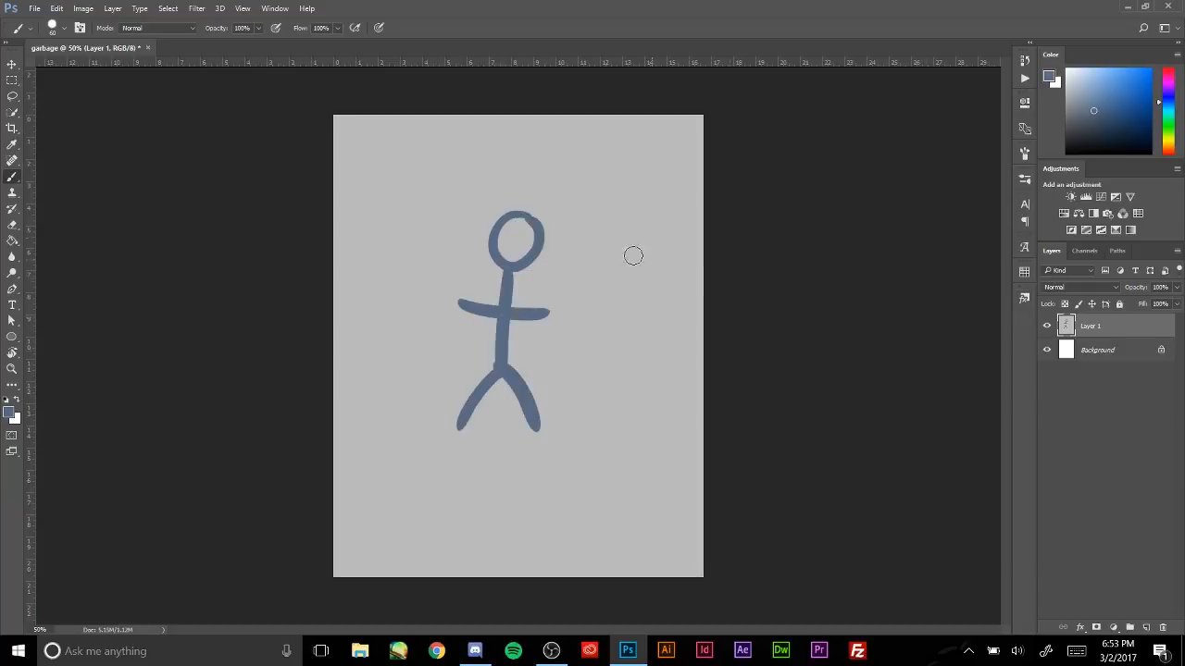
- Paint a speech bubble containing "hi" to the upper left of the stick figure
mouse_move(464, 237)
mouse_down()
mouse_move(380, 161)
mouse_move(386, 257)
mouse_move(452, 239)
mouse_up()
mouse_move(392, 186)
mouse_down()
mouse_move(390, 219)
mouse_move(425, 221)
mouse_up()
click(423, 180)
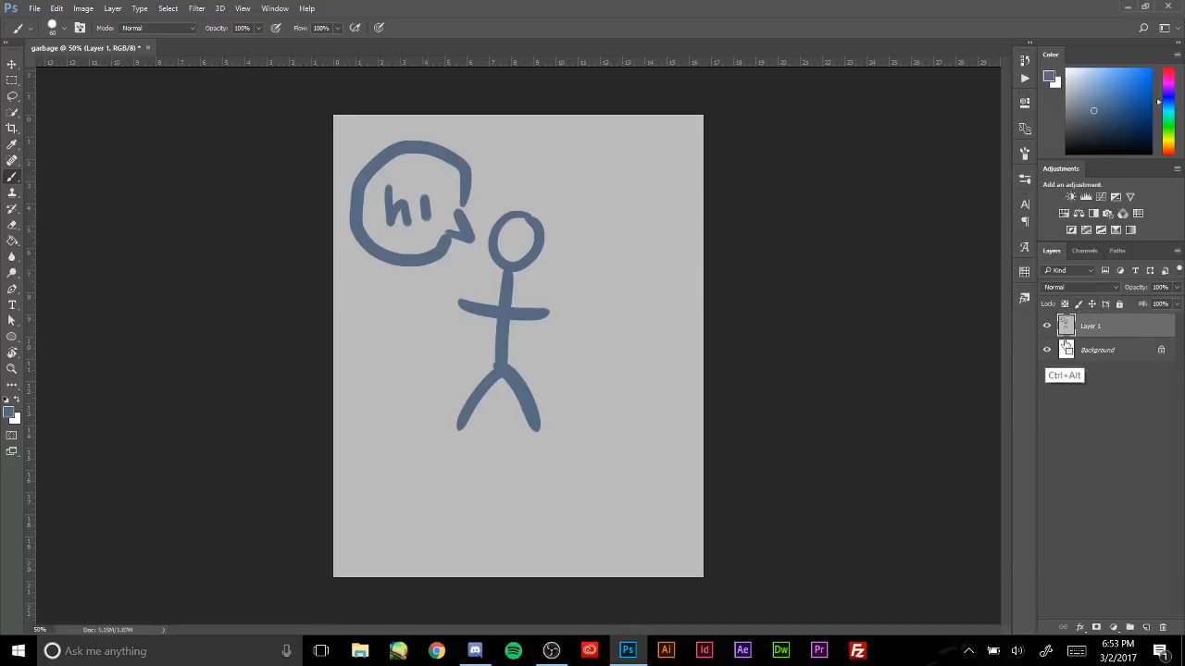
- Undo all strokes of the speech bubble and stick figure, and paint and undo one more test stroke
key(ctrl+alt+z)
key(ctrl+alt+z)
key(ctrl+alt+z)
key(ctrl+alt+z)
key(ctrl+alt+z)
key(ctrl+alt+z)
key(ctrl+alt+z)
key(ctrl+alt+z)
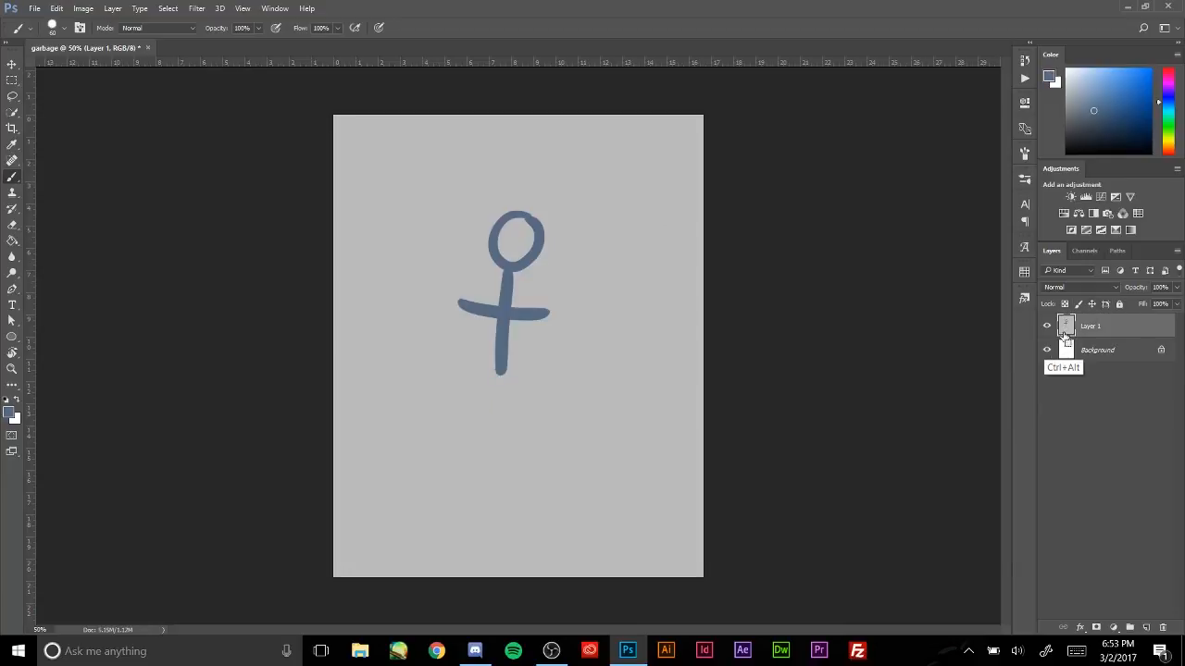
key(ctrl+alt+z)
key(ctrl+alt+z)
key(ctrl+alt+z)
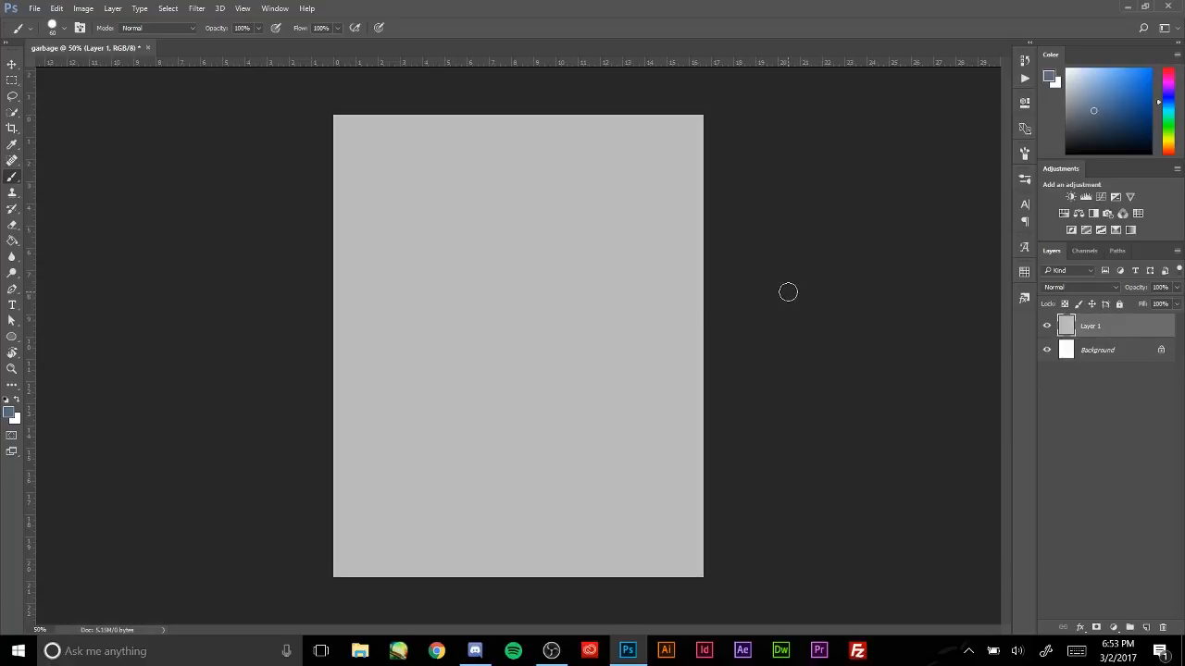
drag(539, 205, 505, 330)
key(ctrl+alt+z)
- Try shifting the gray layer toward the canvas's upper left with the Move tool, and undo the shift
click(12, 64)
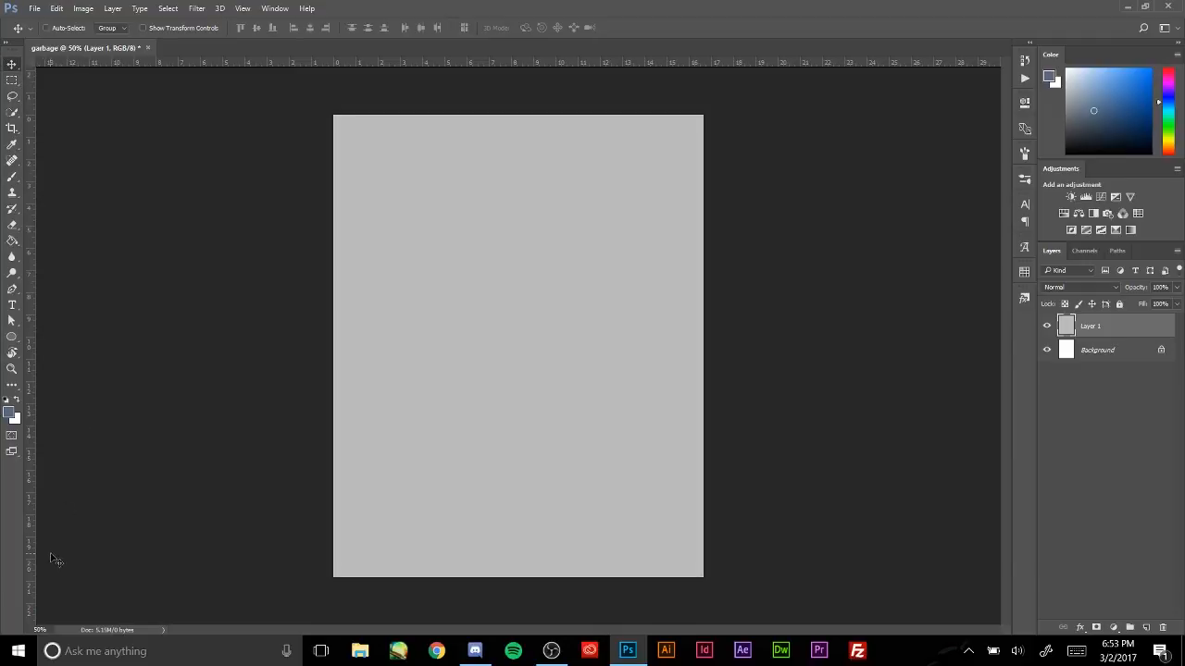
drag(52, 555, 198, 292)
key(ctrl+z)
drag(445, 165, 371, 201)
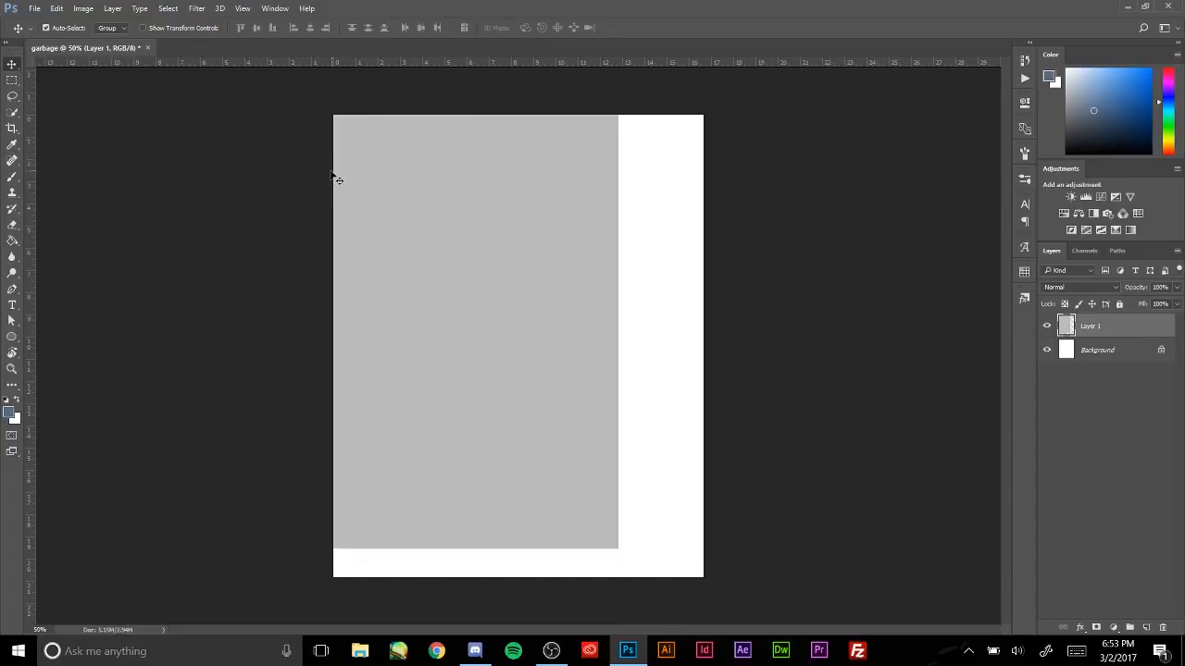
key(ctrl+z)
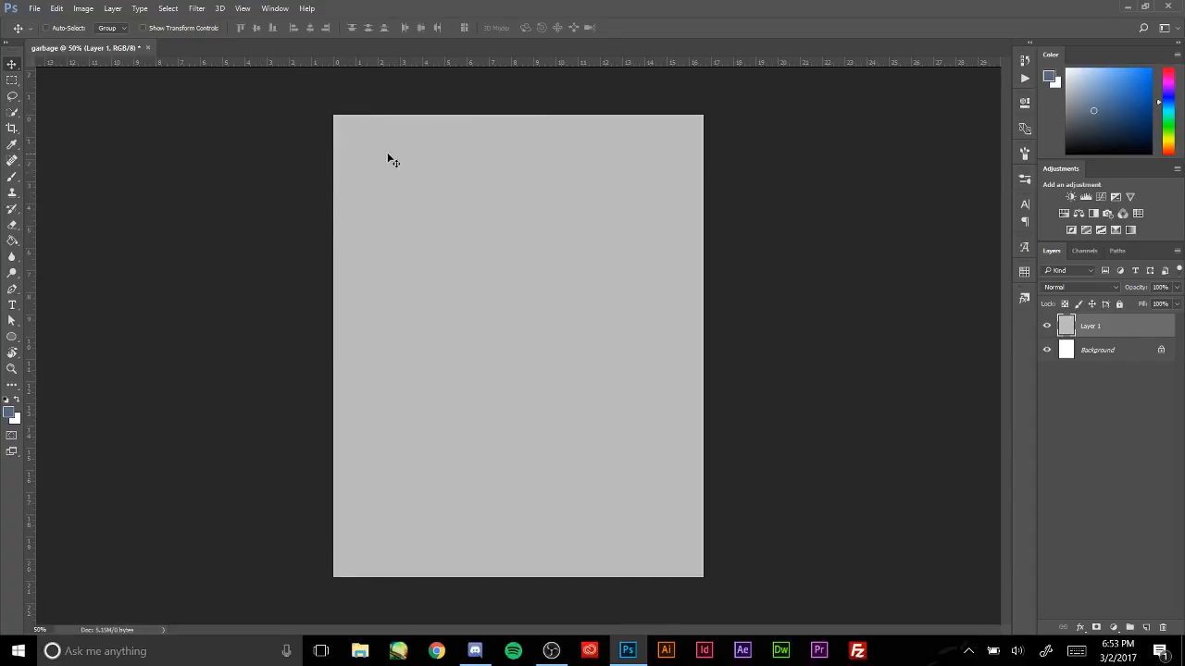
- Draw a rectangular marquee selection on the upper part of the gray layer and deselect it
click(12, 79)
drag(365, 146, 394, 304)
click(599, 398)
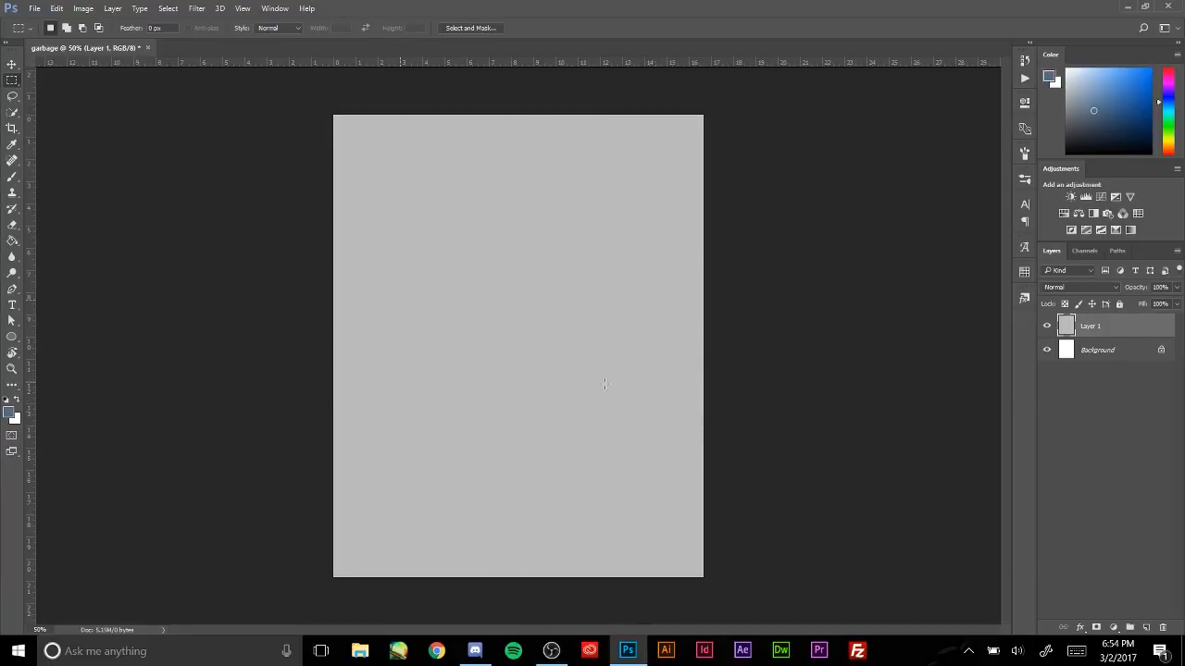
- Brush a large solid blue patch onto the upper half of the gray layer and switch to the Rectangular Marquee tool
click(11, 179)
mouse_move(489, 216)
mouse_down()
mouse_move(456, 258)
mouse_move(535, 277)
mouse_move(501, 330)
mouse_move(579, 300)
mouse_up()
click(12, 81)
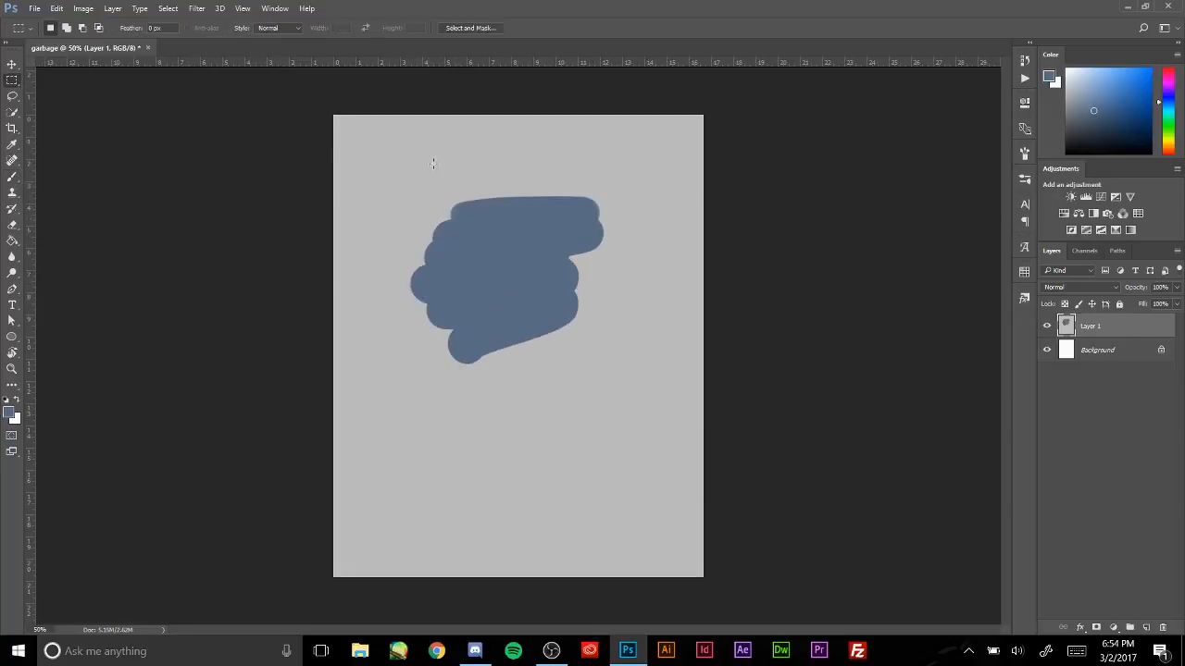
- Try deleting a rectangular marquee selection over the left part of the gray layer, and undo it together with the blue patch
drag(334, 122, 503, 481)
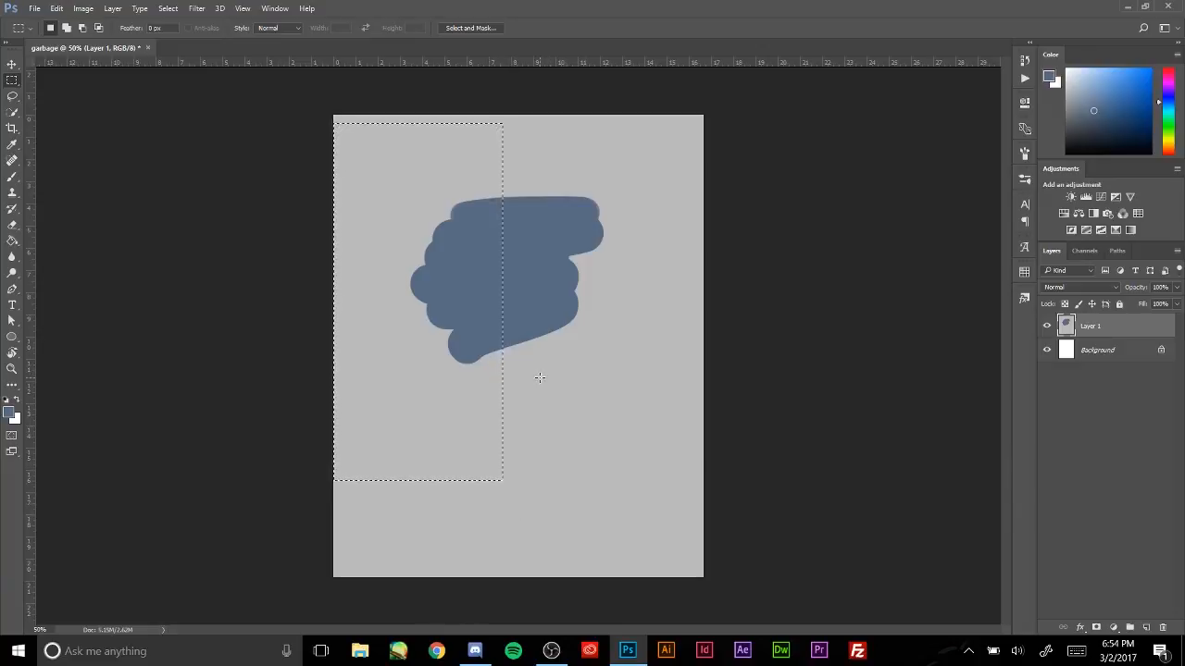
key(Delete)
key(ctrl+alt+z)
key(ctrl+alt+z)
key(ctrl+alt+z)
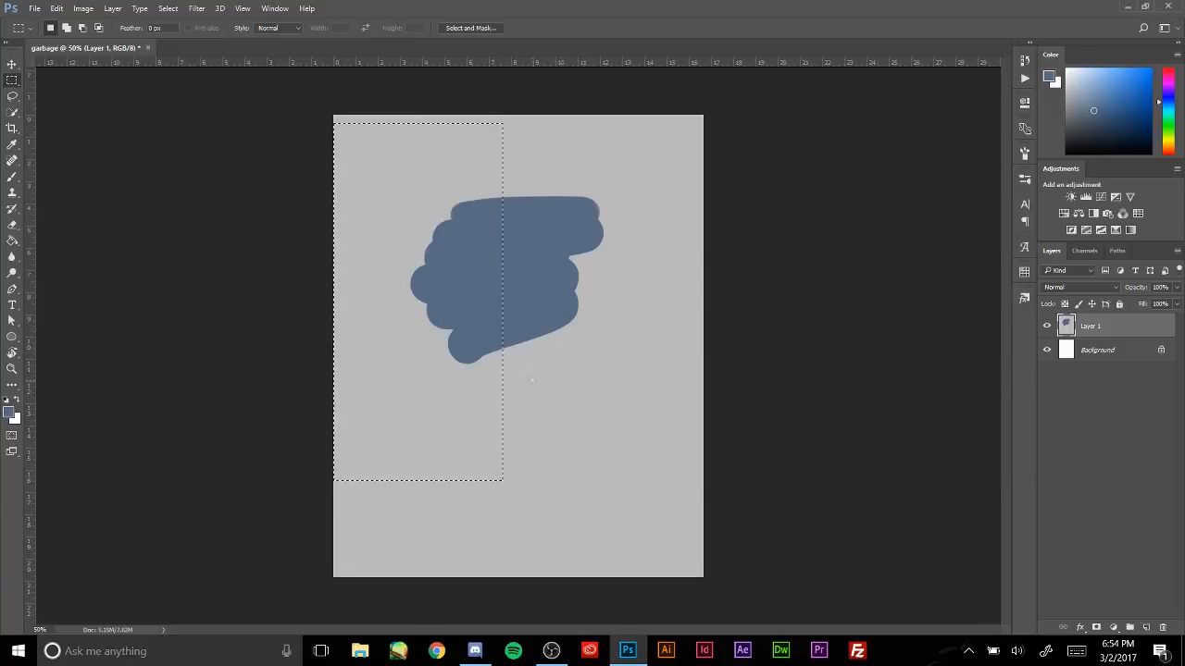
- Create a new layer above the gray one and brush a large solid blue patch across the canvas's middle
click(1146, 628)
click(11, 178)
mouse_move(592, 239)
mouse_down()
mouse_move(404, 283)
mouse_move(463, 328)
mouse_move(491, 264)
mouse_up()
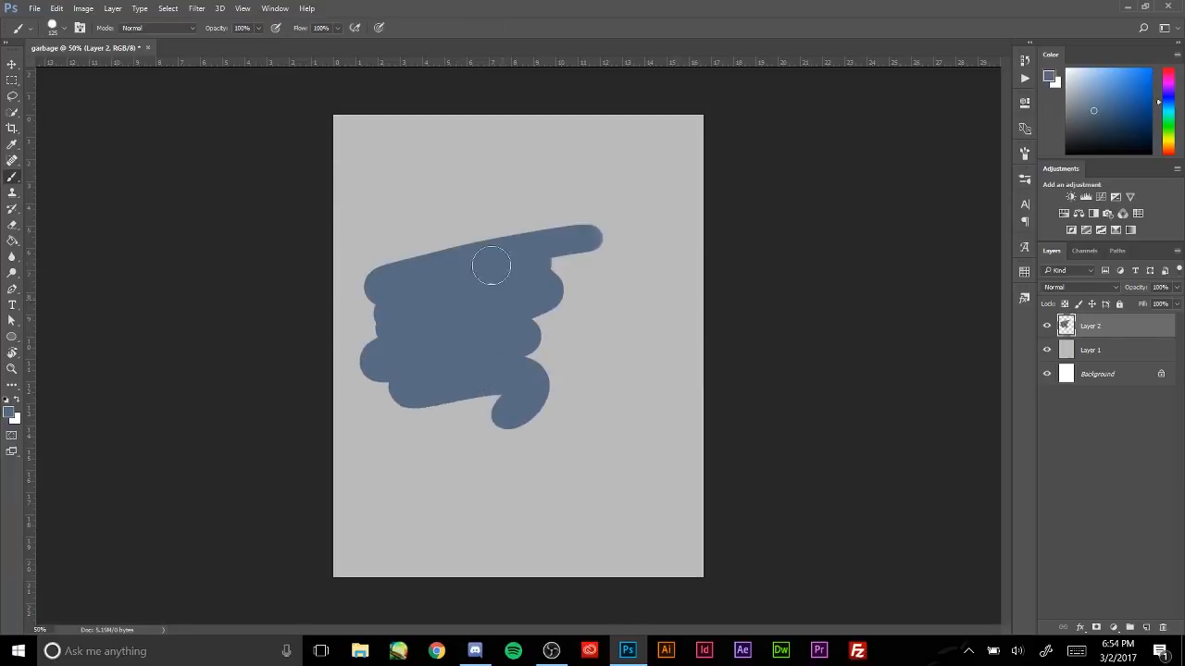
- Try deleting the blue patch through a rectangular marquee selection around it, undo the deletion and deselect
click(12, 79)
drag(267, 119, 672, 515)
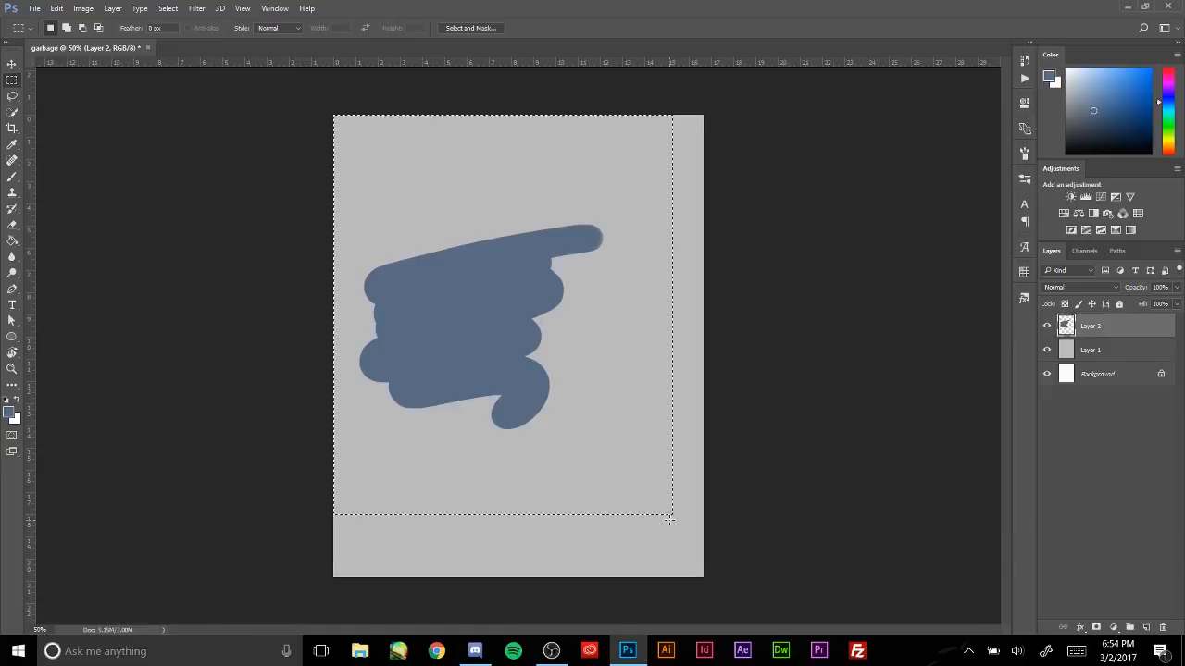
key(Delete)
key(ctrl+z)
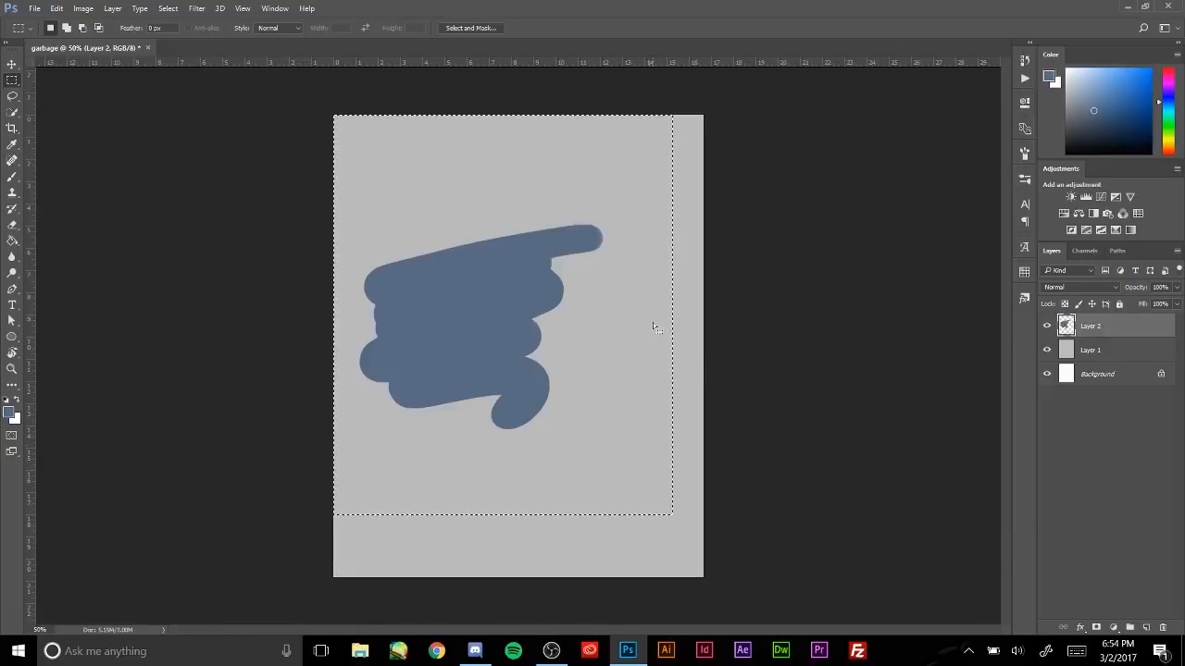
key(ctrl+d)
key(ctrl+shift+d)
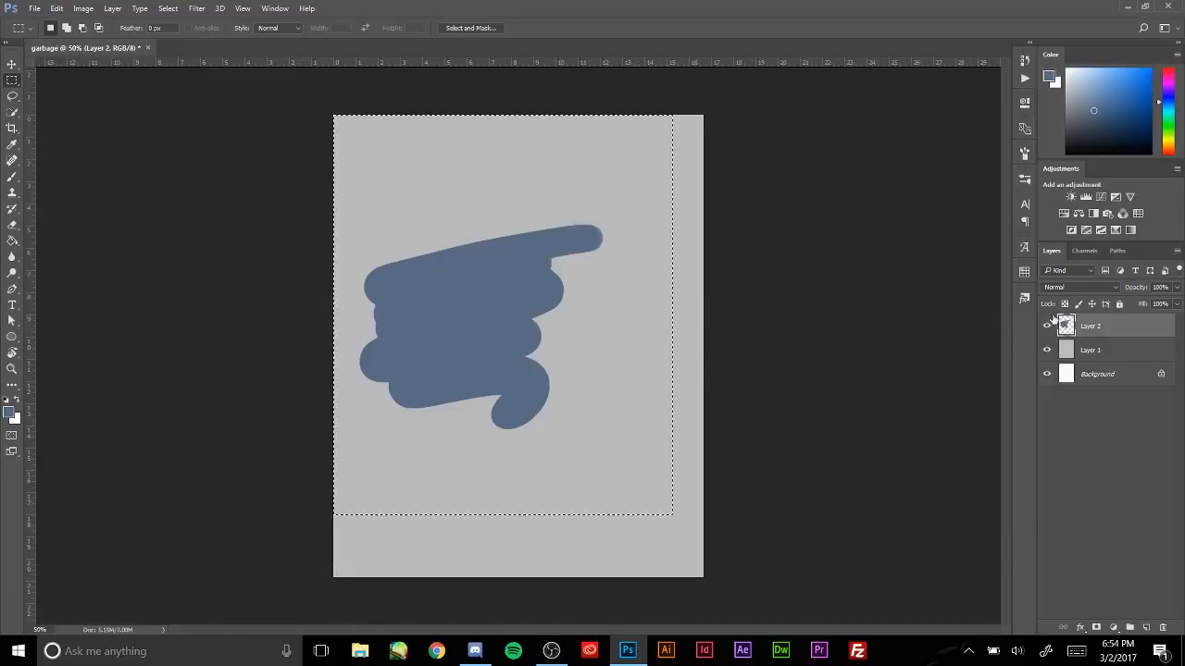
key(ctrl+d)
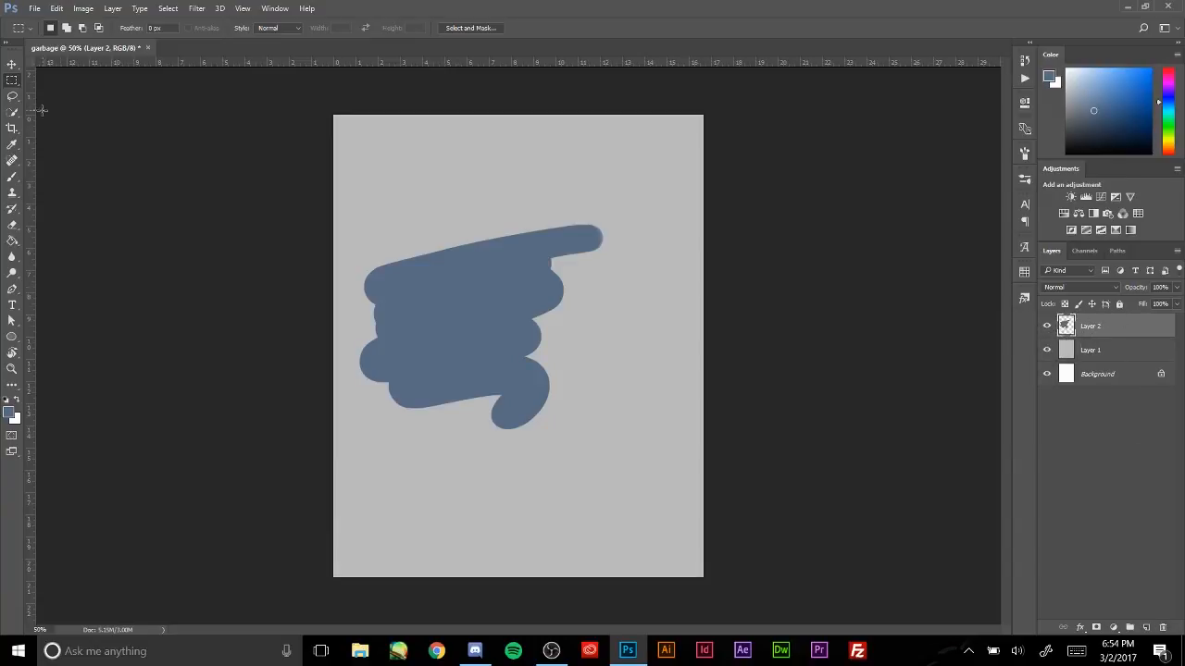
- Brush a large blue area into the canvas's lower-right corner, and try deleting a full-width rectangular selection of the blue paint
click(12, 176)
mouse_move(711, 294)
mouse_down()
mouse_move(725, 537)
mouse_move(662, 579)
mouse_move(661, 515)
mouse_move(700, 404)
mouse_up()
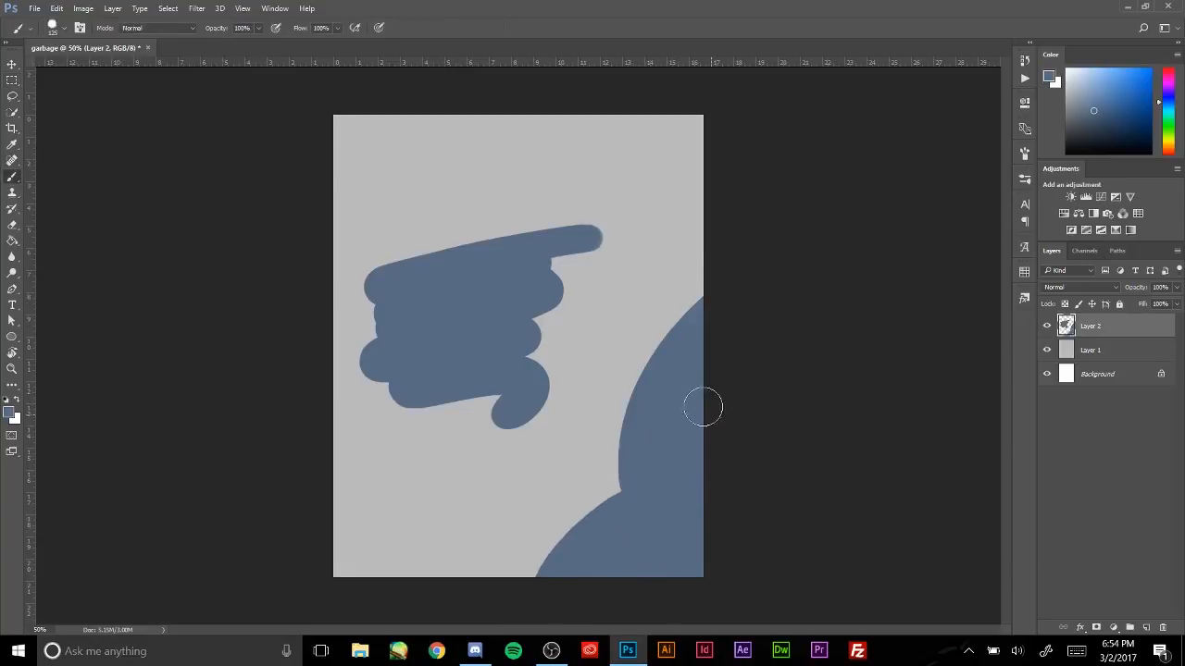
click(12, 79)
drag(259, 63, 707, 483)
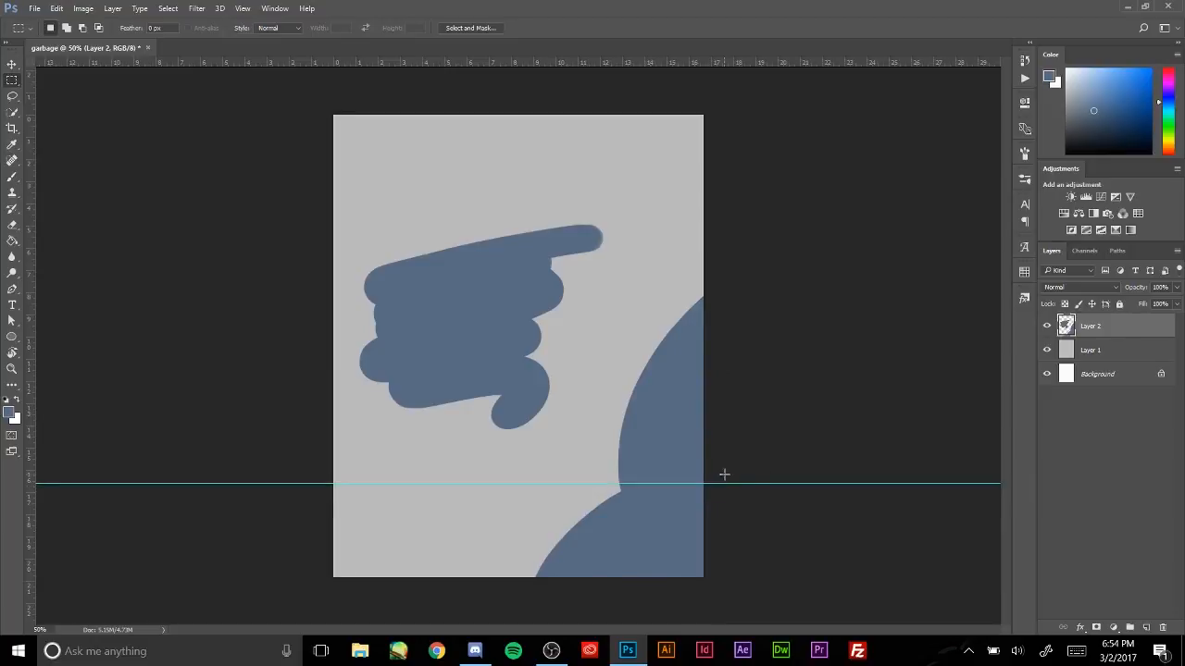
key(ctrl+z)
drag(305, 156, 873, 548)
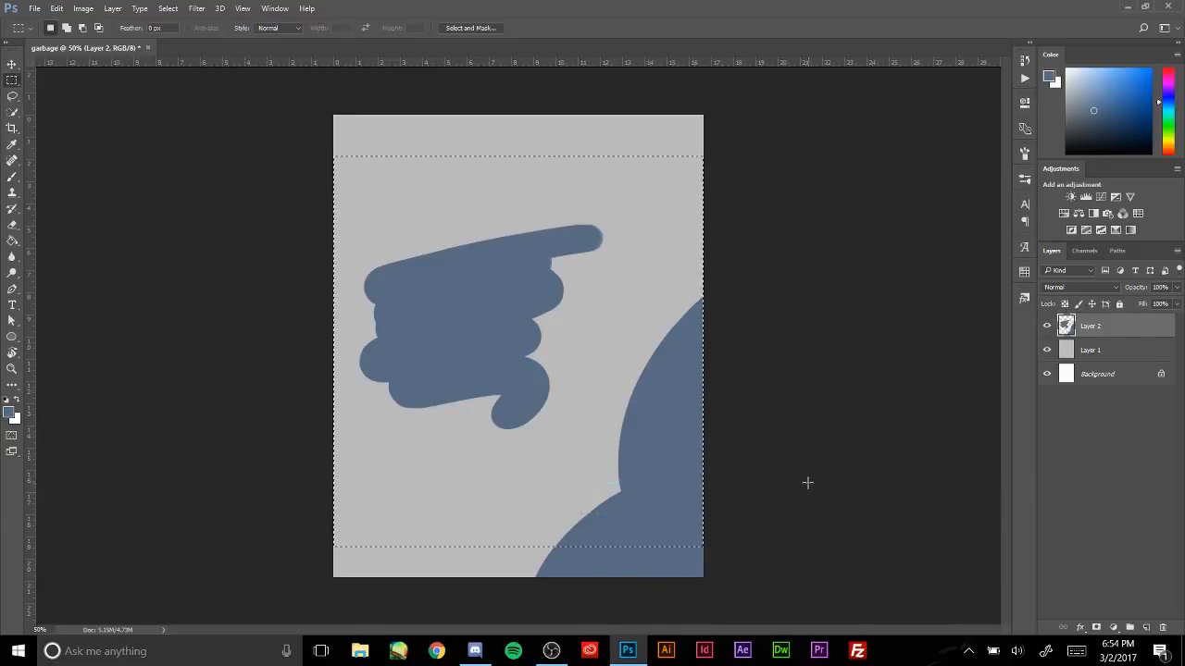
key(Delete)
key(ctrl+z)
key(ctrl+d)
- Draw a rectangular and an elliptical marquee selection across most of the canvas, deselecting each one
drag(291, 194, 798, 613)
key(ctrl+d)
right_click(10, 80)
click(65, 93)
drag(236, 117, 967, 648)
key(ctrl+d)
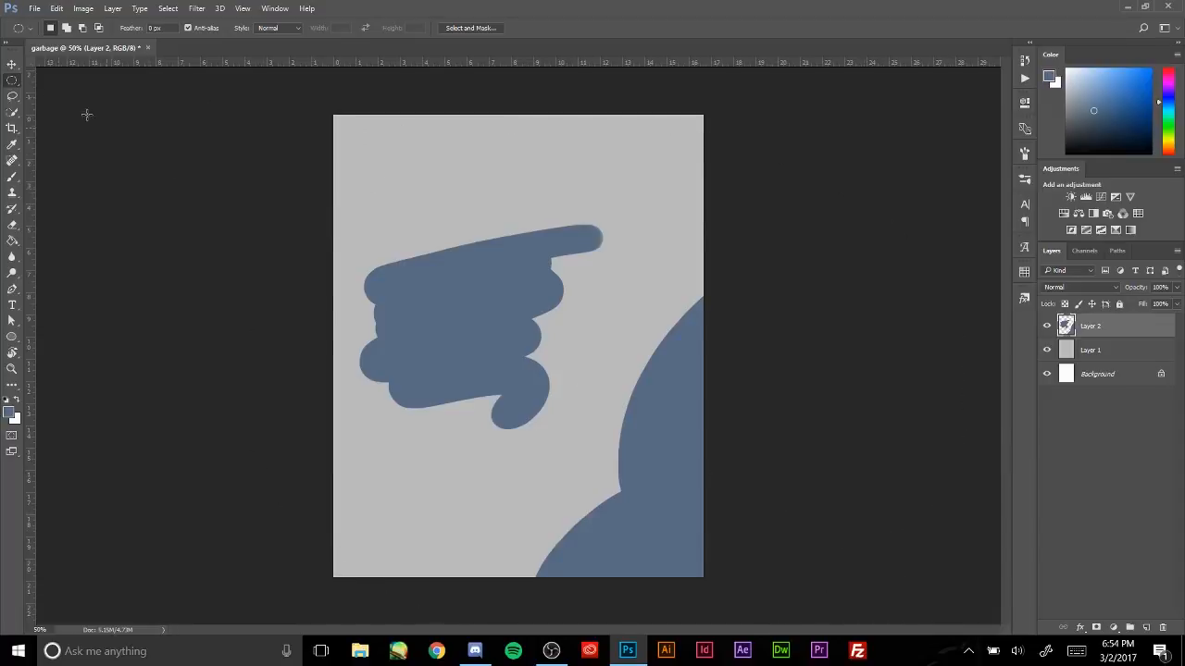
right_click(16, 85)
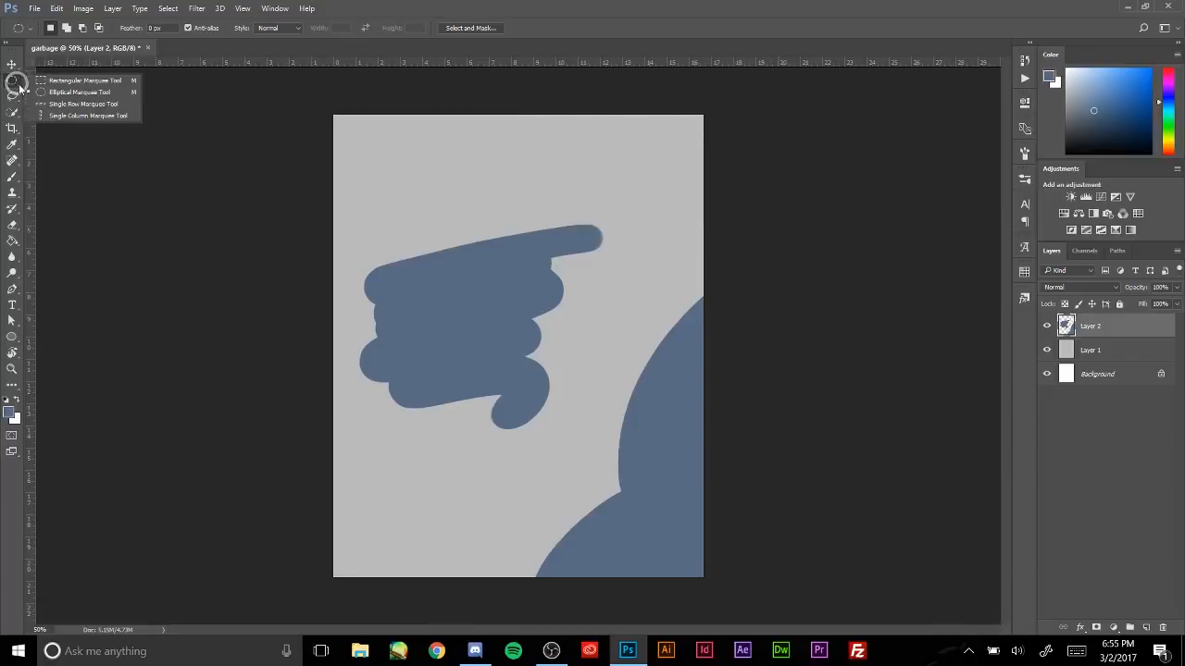
click(13, 82)
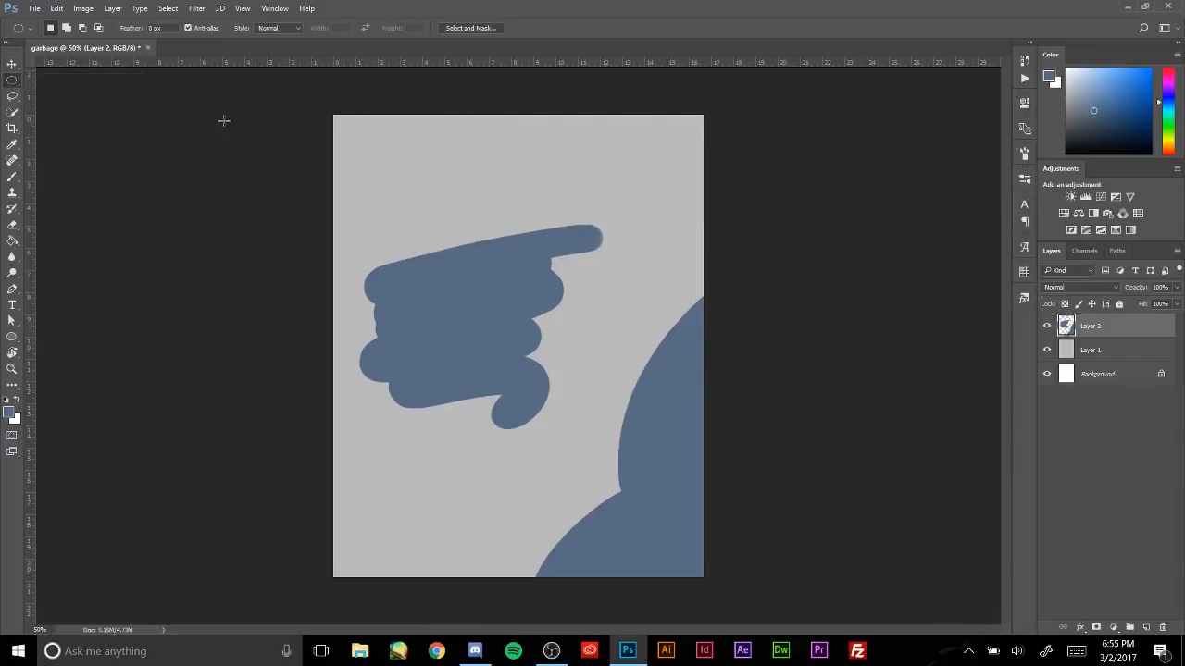
- Replace the painted layer with a new empty one and brush a small round blue blob above the canvas's center
click(1162, 629)
click(1148, 628)
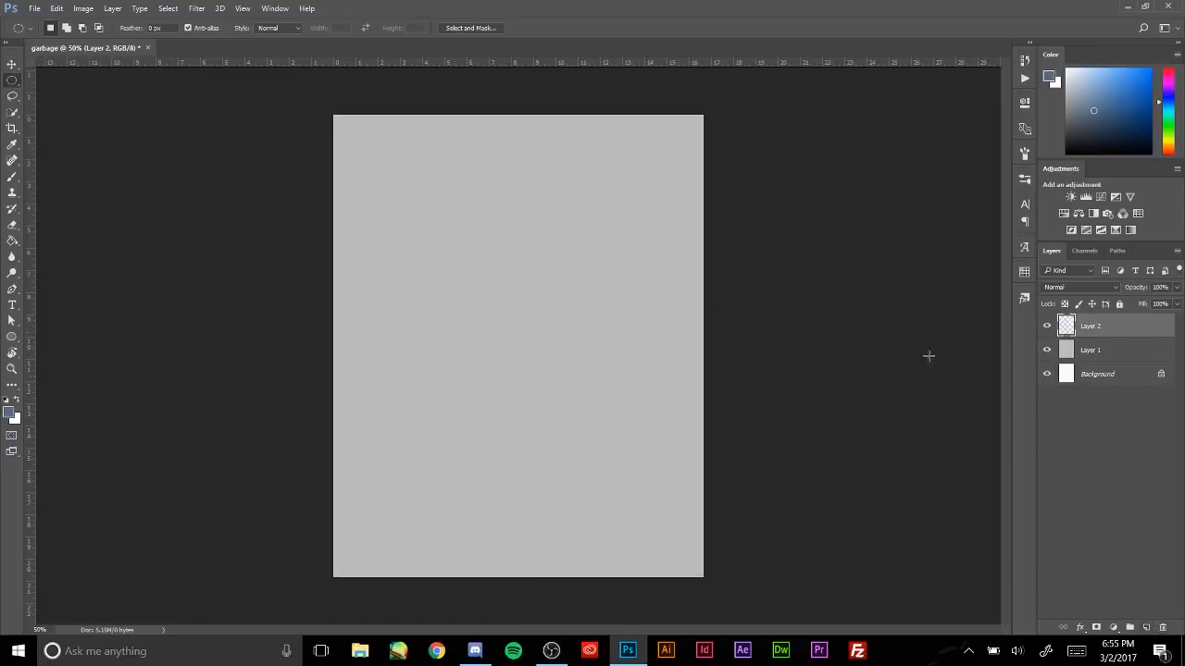
key(b)
mouse_move(505, 273)
mouse_down()
mouse_move(500, 309)
mouse_move(484, 301)
mouse_up()
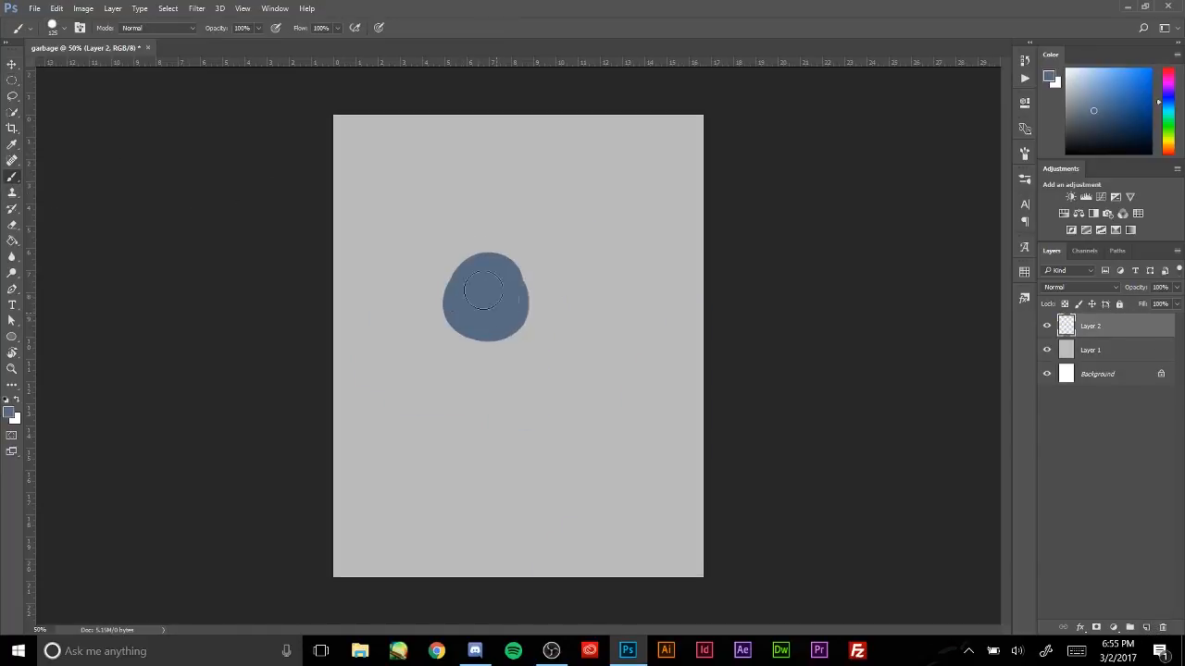
- Draw two freehand Lasso selections in the empty area above the blue blob, deselecting each one
click(11, 96)
mouse_move(490, 153)
mouse_down()
mouse_move(562, 449)
mouse_move(444, 164)
mouse_up()
key(ctrl+d)
mouse_move(525, 182)
mouse_down()
mouse_move(365, 386)
mouse_move(631, 403)
mouse_move(604, 239)
mouse_move(501, 192)
mouse_up()
key(ctrl+d)
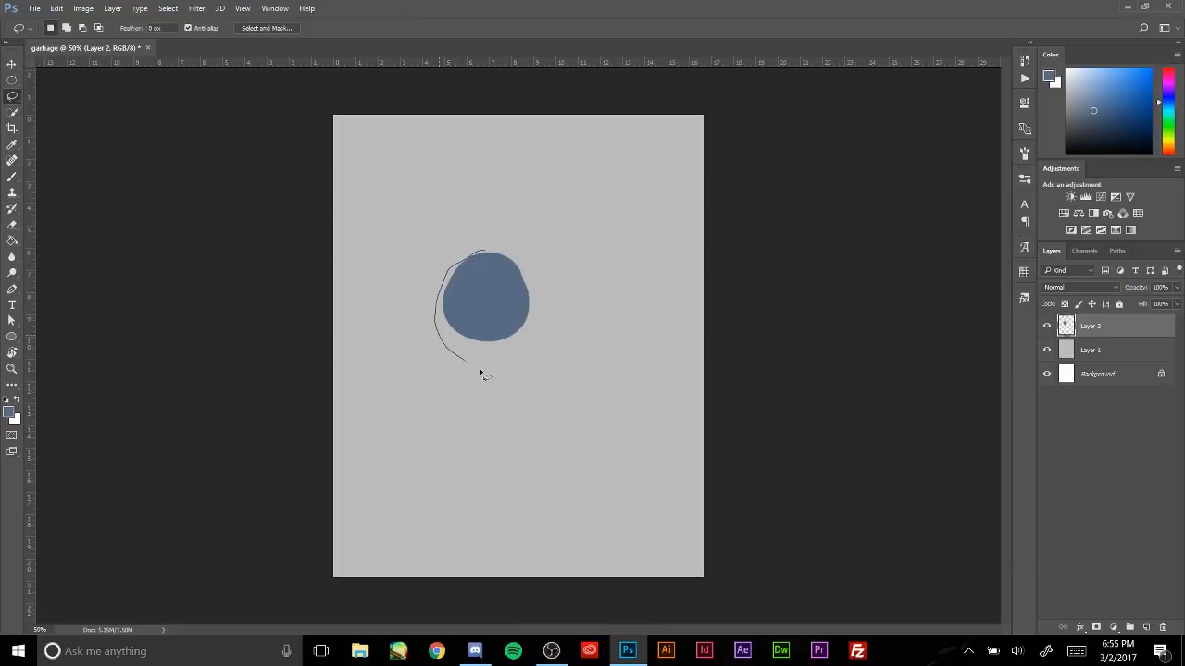
- Try deleting the blue blob through a Lasso selection around it, undo the deletion and deselect
drag(479, 370, 499, 239)
key(Delete)
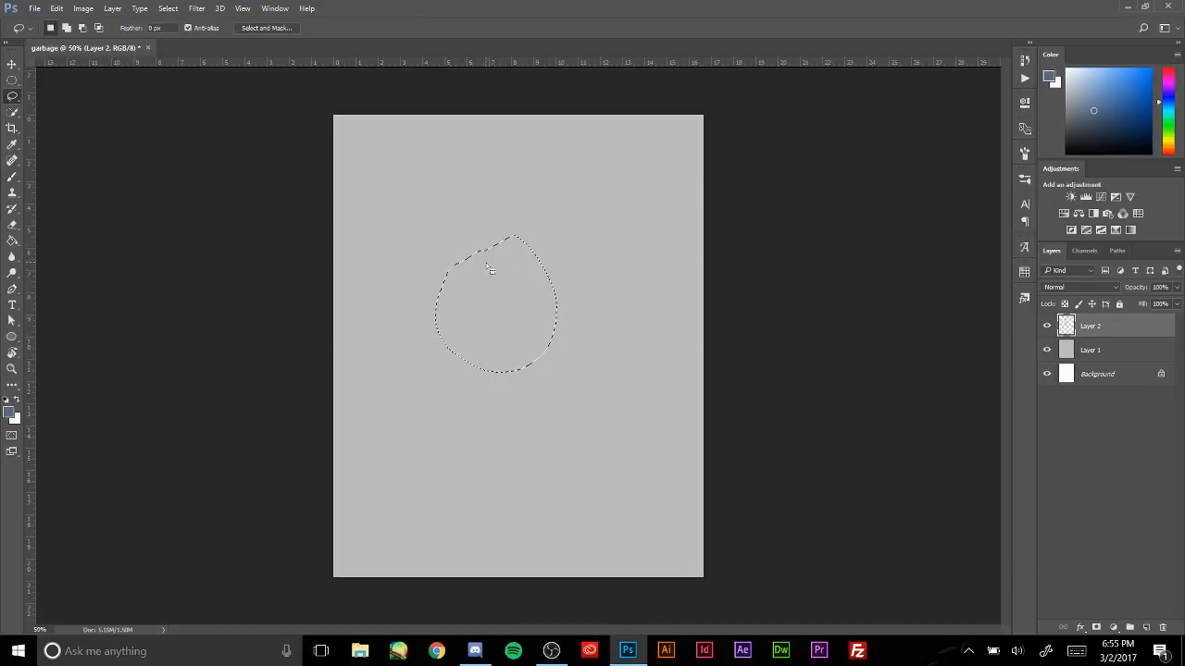
key(ctrl+z)
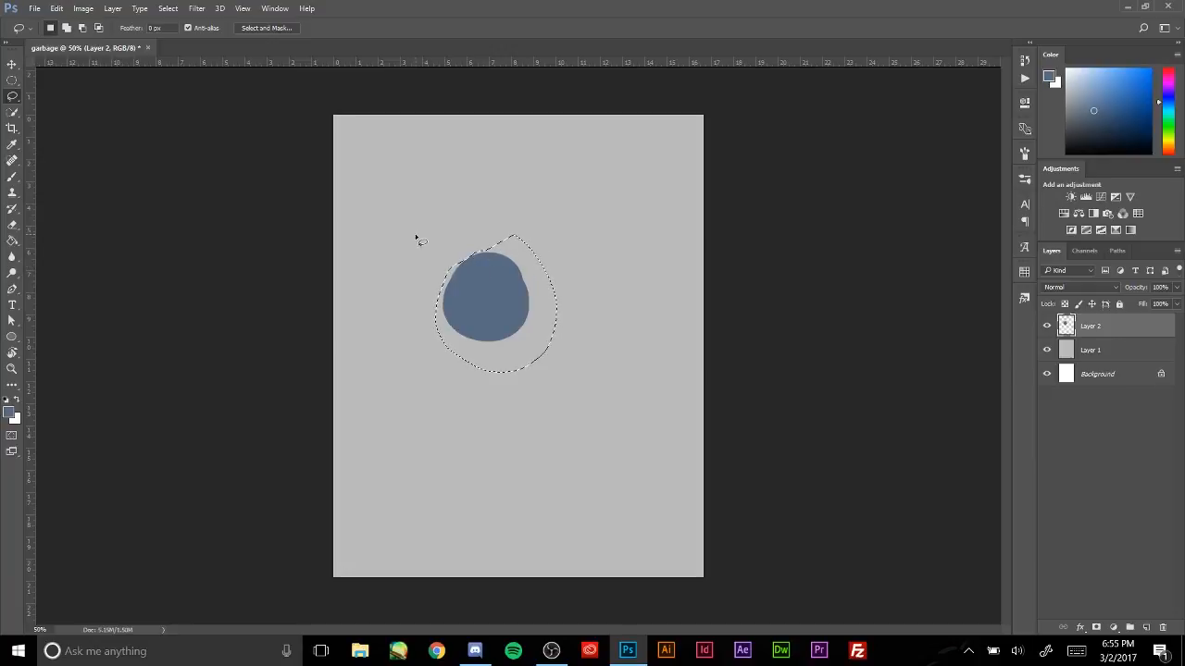
click(424, 243)
- Lasso a wide loop around the blue blob and shift the blob slightly up and to the right with the Move tool
mouse_move(483, 207)
mouse_down()
mouse_move(558, 203)
mouse_move(460, 192)
mouse_up()
click(13, 64)
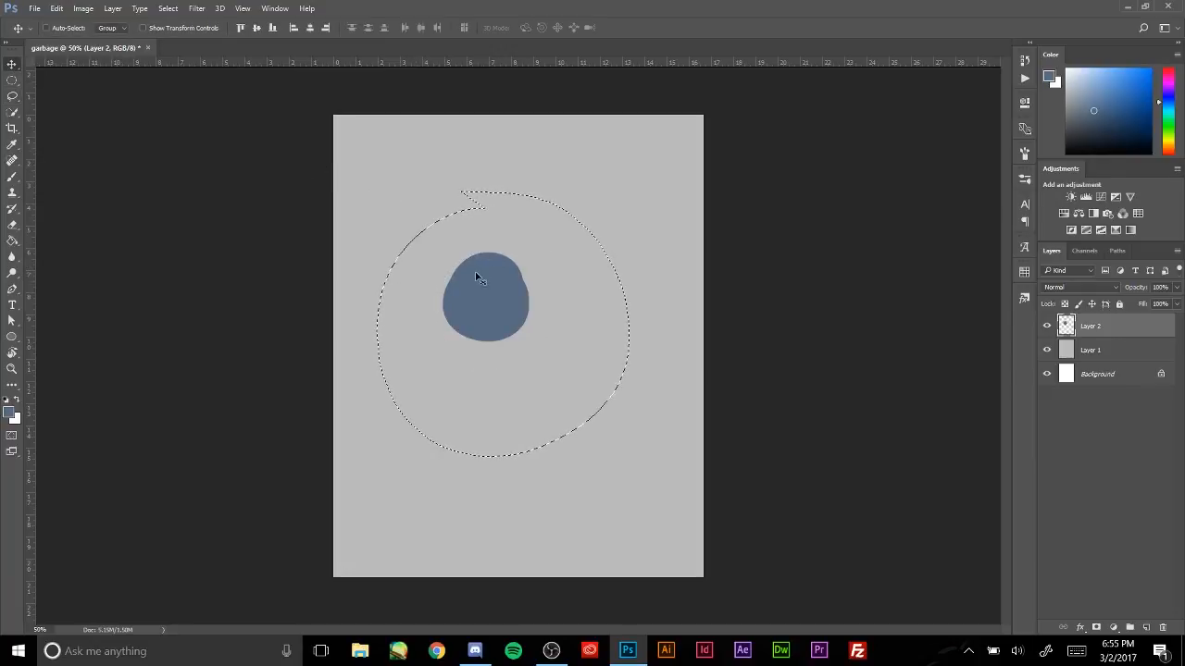
drag(472, 292, 505, 290)
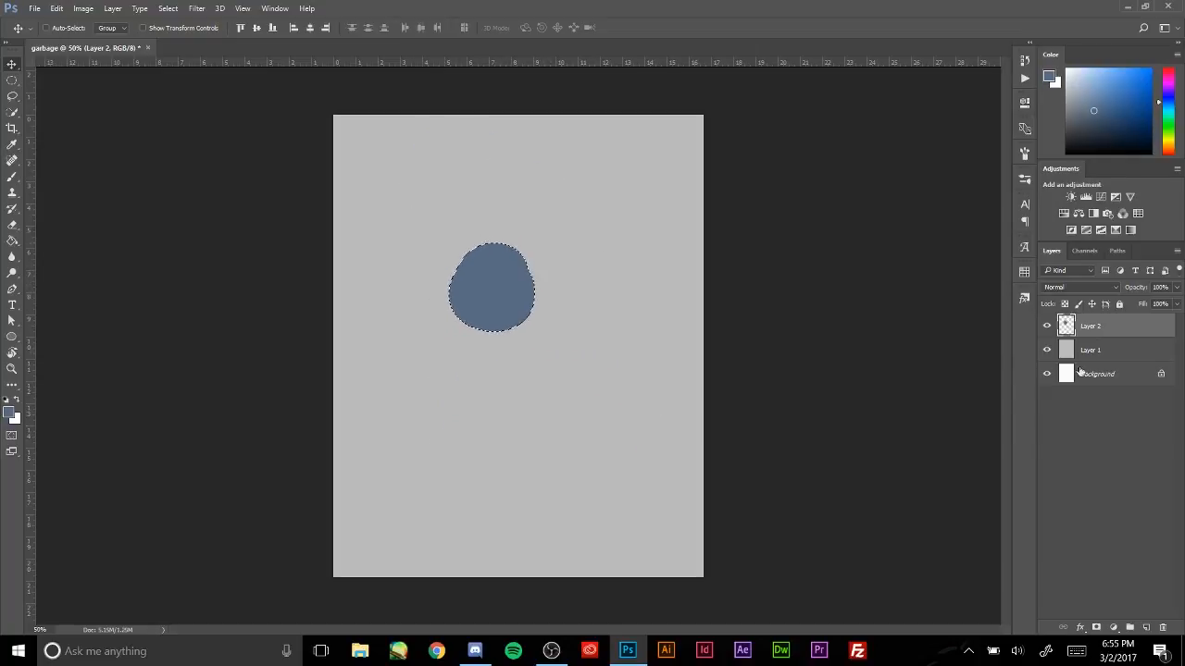
- Add a new layer above the blob's layer and set the foreground color to light blue for the brush
click(1147, 628)
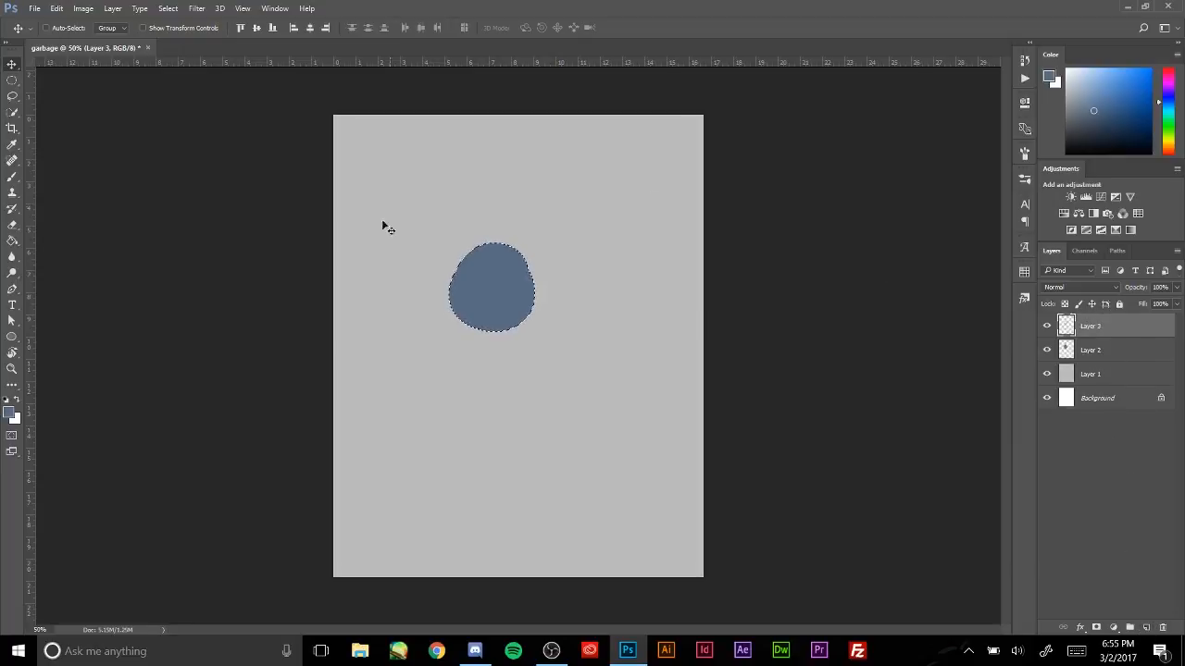
key(b)
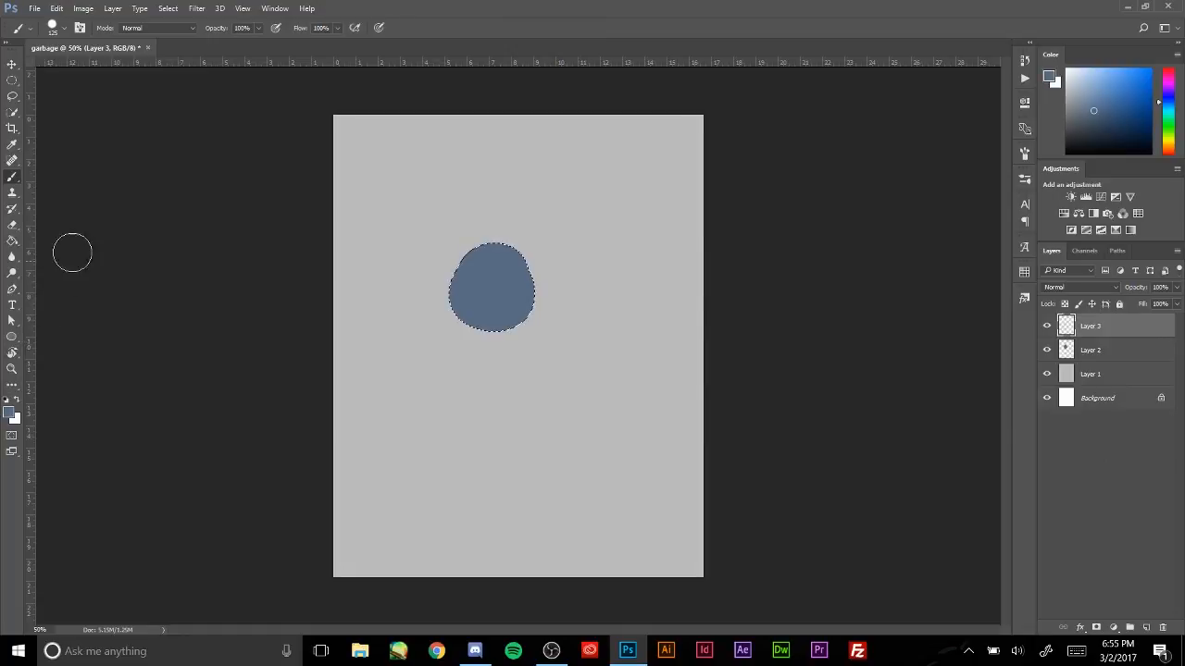
click(9, 414)
click(839, 228)
click(1065, 211)
- Brush two diagonal light blue strokes across the upper and lower parts of the selected blob and deselect
drag(389, 305, 563, 209)
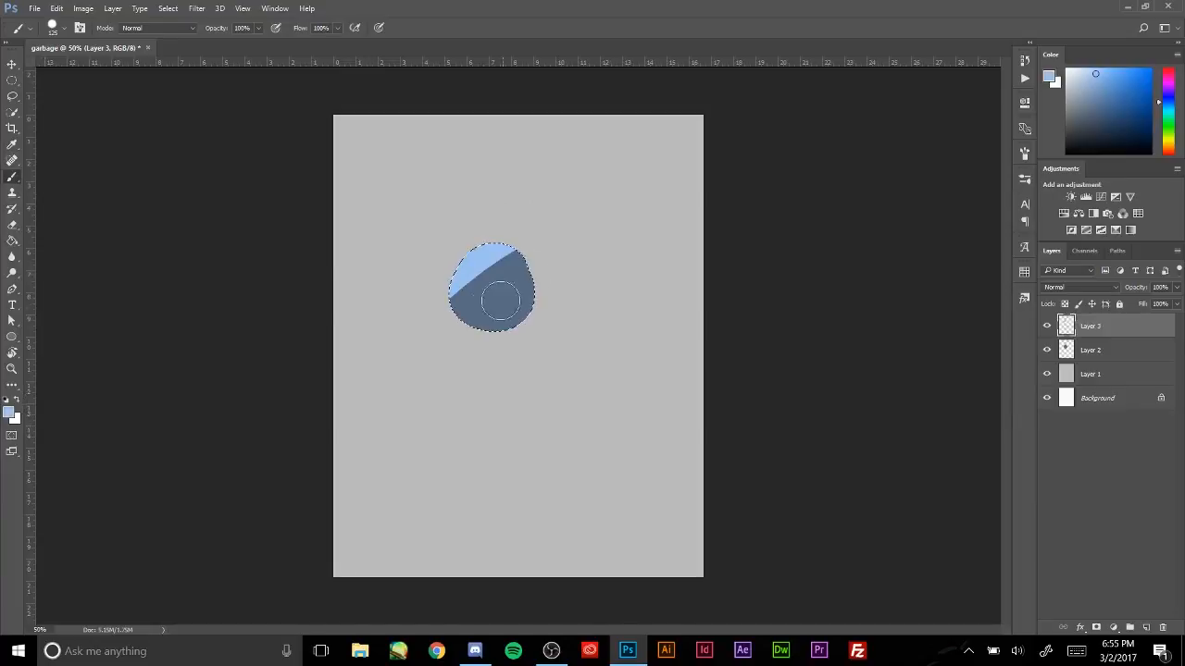
drag(454, 350, 593, 268)
key(ctrl+d)
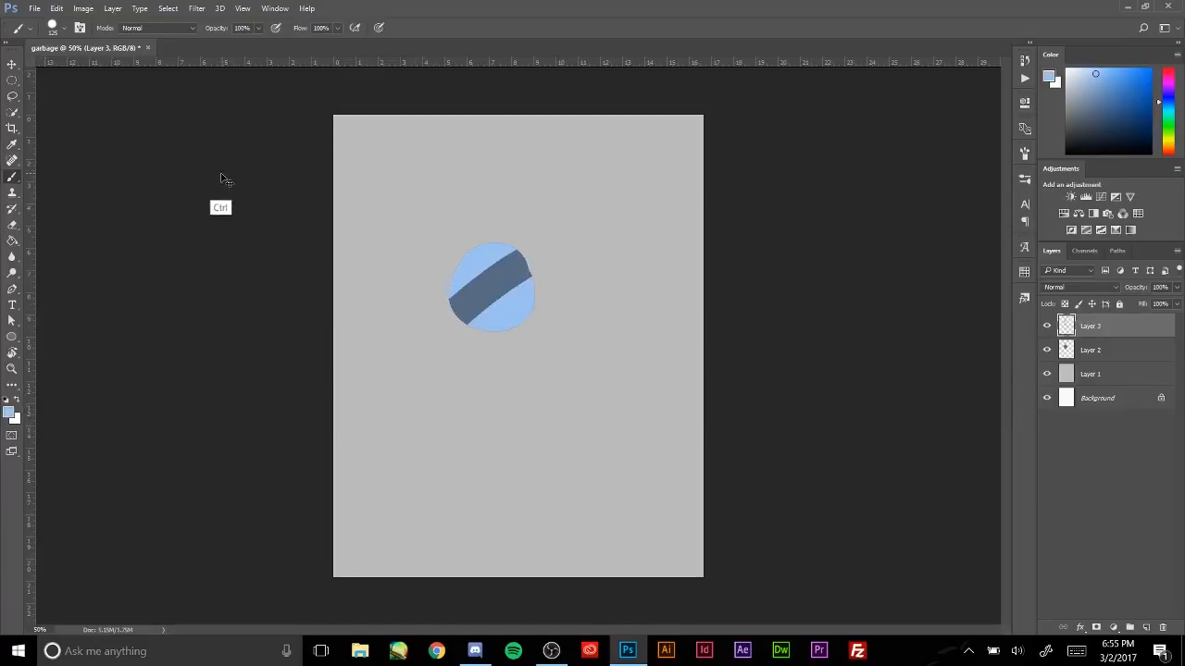
- Try moving the light blue strokes with the Move tool, and delete both the stroke layer and the blob layer
click(12, 64)
mouse_move(472, 305)
mouse_down()
mouse_move(598, 239)
mouse_move(489, 424)
mouse_move(507, 265)
mouse_up()
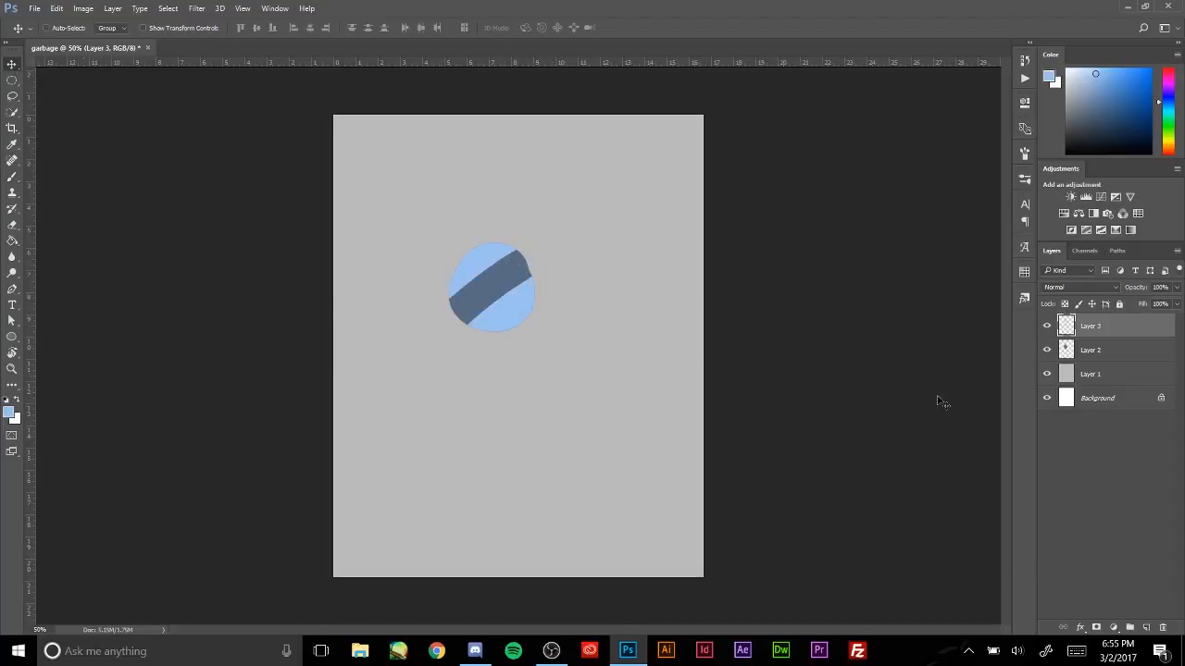
click(1164, 629)
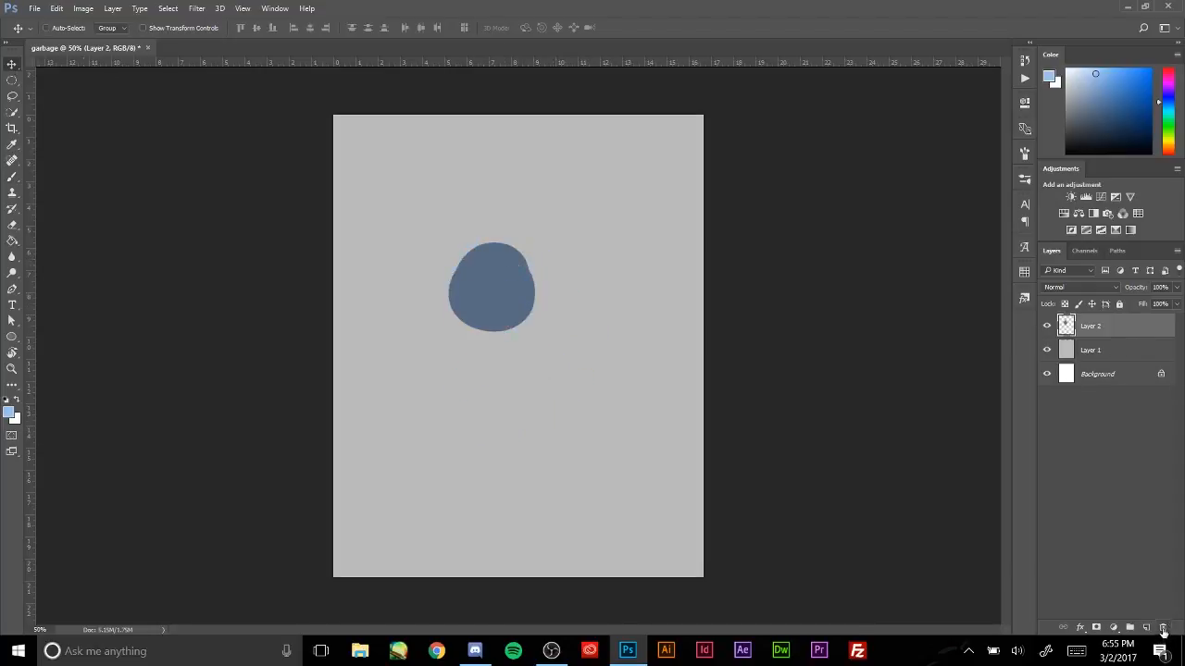
click(1164, 628)
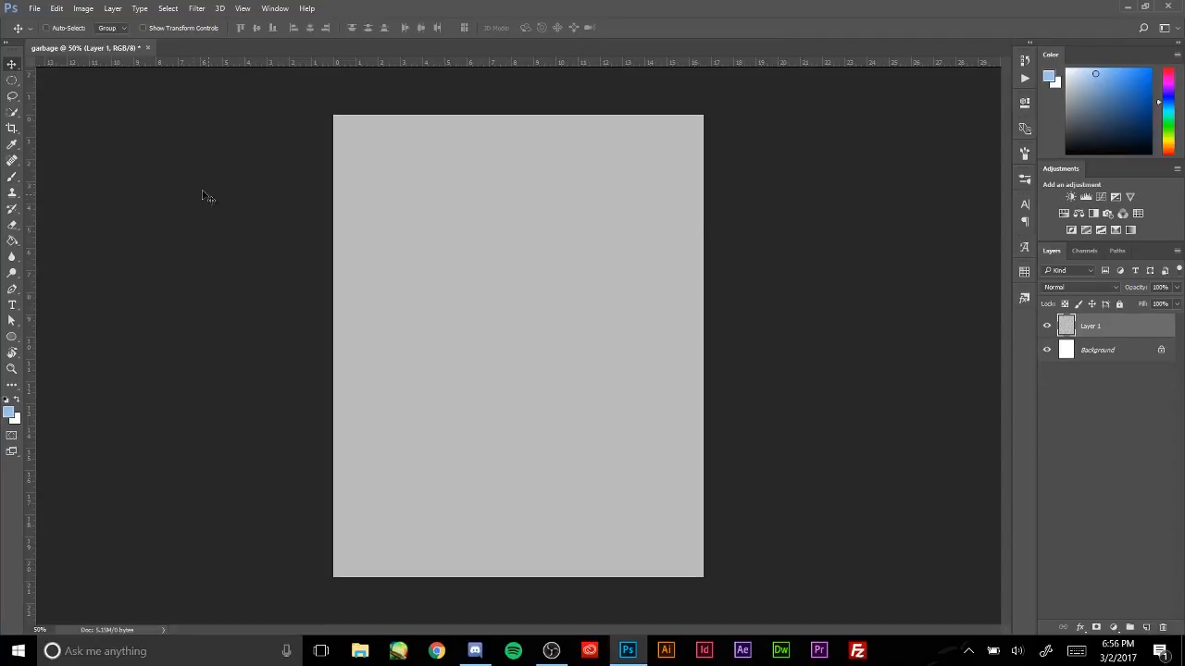
- Try cropping the canvas by pulling its left edge to about the middle, and discard the crop
click(12, 129)
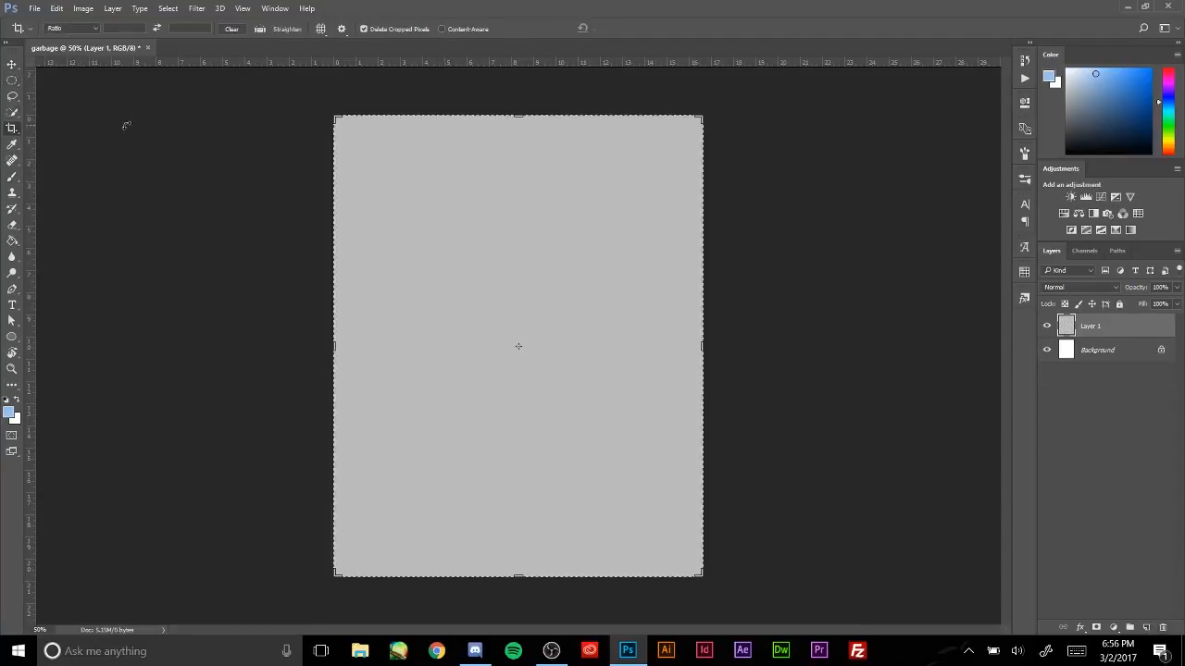
drag(333, 343, 522, 347)
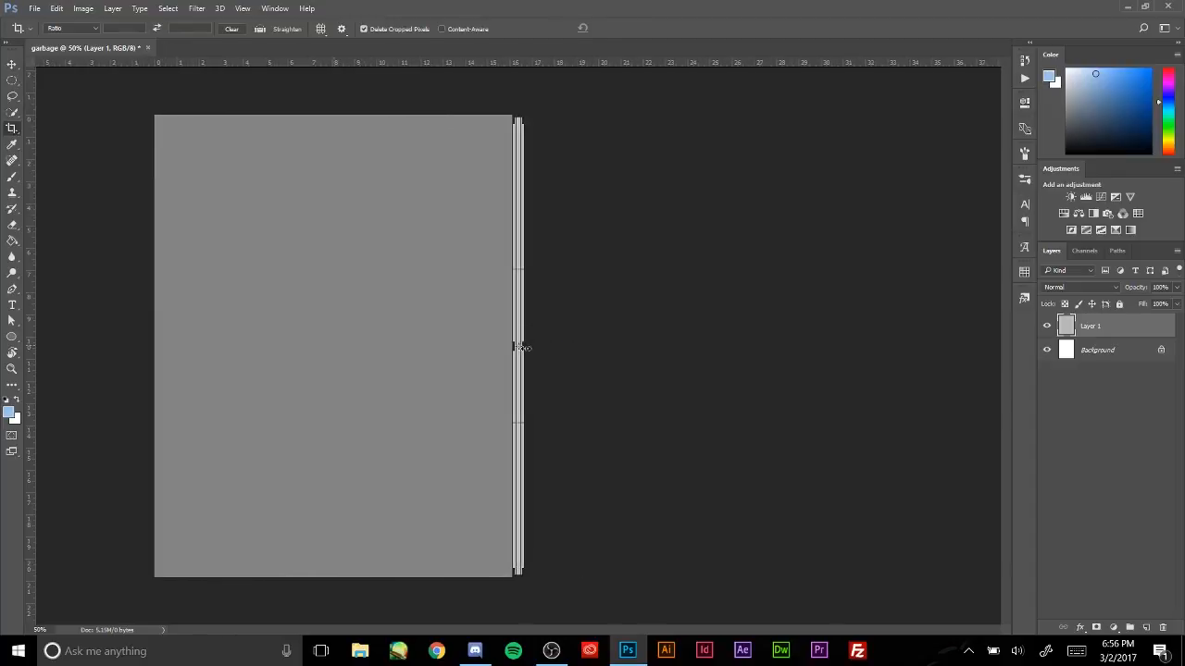
key(ctrl+z)
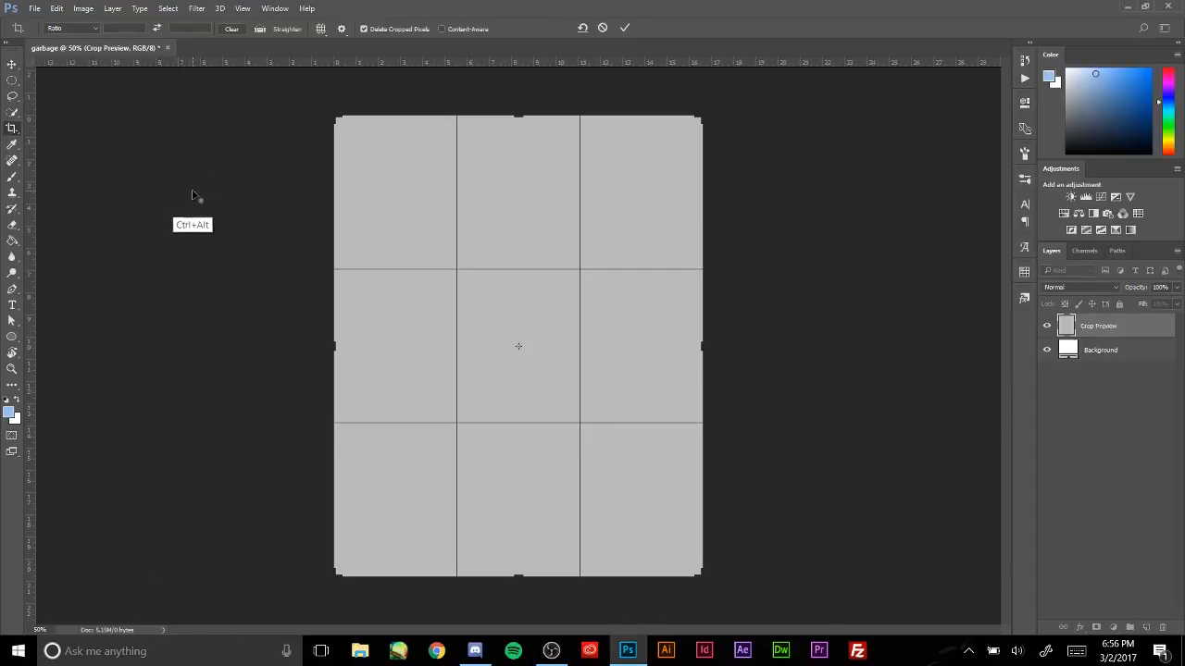
key(ctrl+z)
key(ctrl+z)
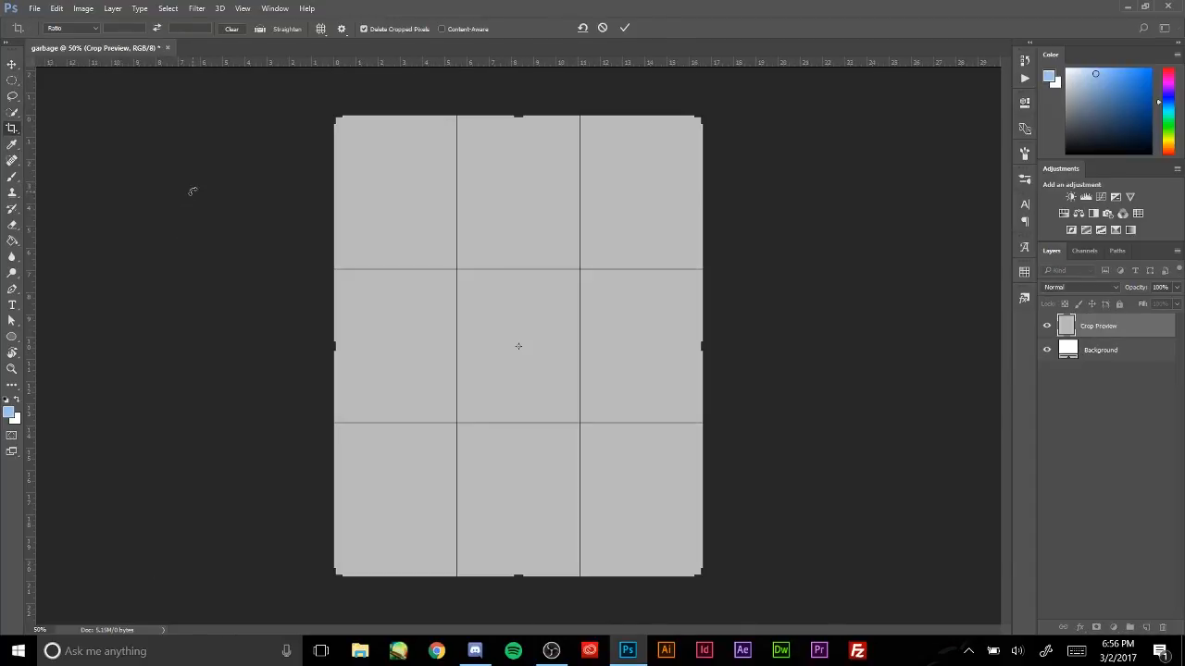
key(ctrl+z)
key(ctrl+z)
click(12, 64)
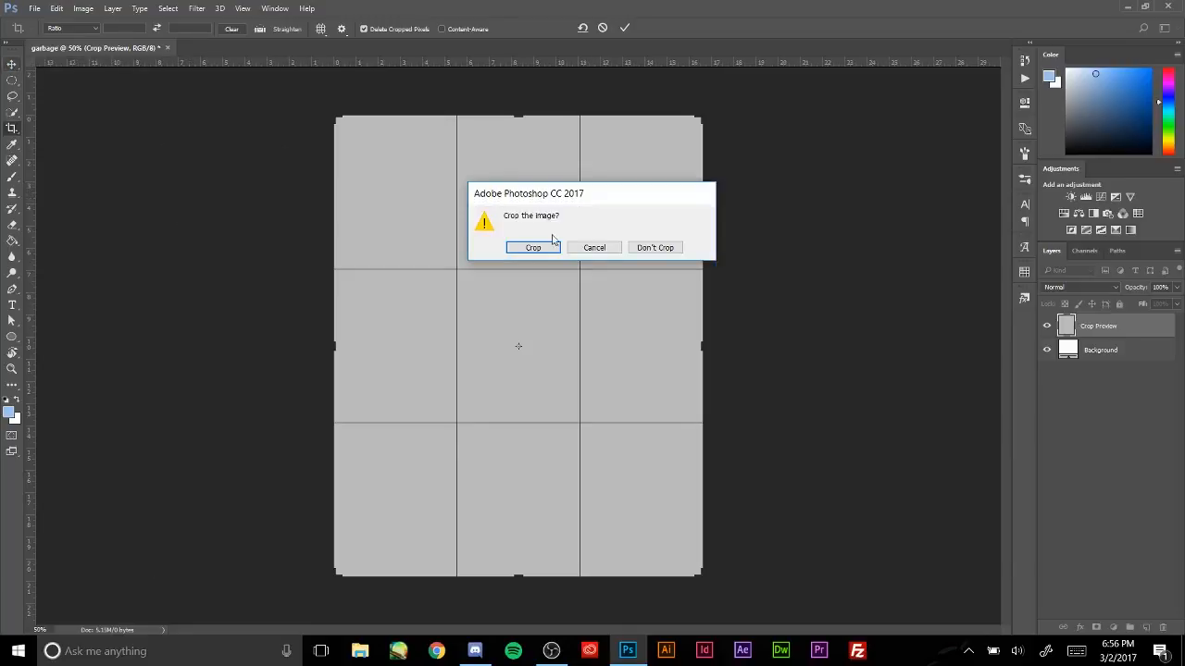
click(655, 248)
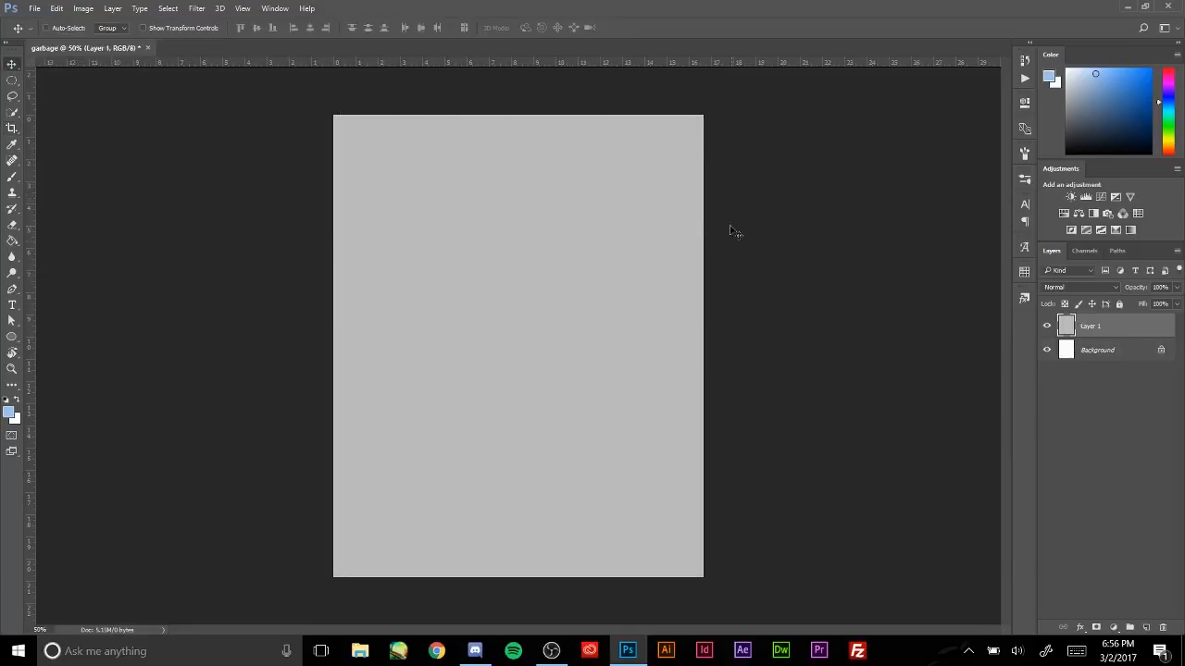
- Sample the canvas's gray as the foreground color with the Eyedropper tool
click(12, 145)
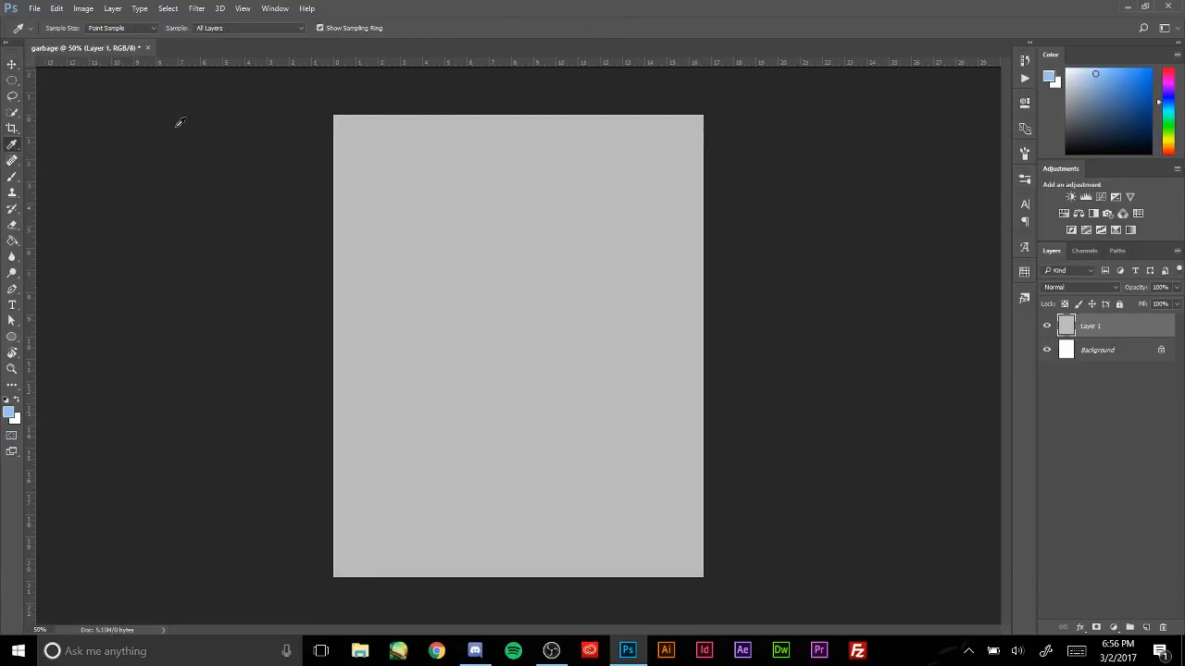
click(543, 172)
click(539, 178)
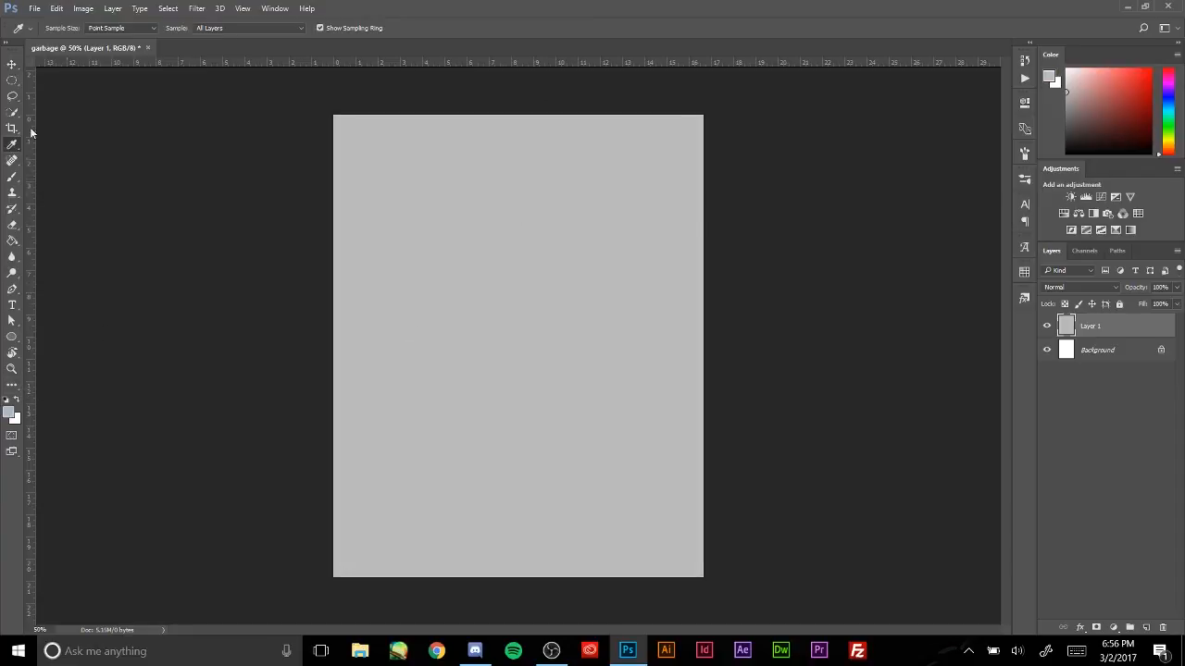
- Try the Spot Healing Brush with a diagonal stroke across the upper middle of the gray canvas
click(12, 161)
mouse_move(505, 183)
mouse_down()
mouse_move(429, 251)
mouse_move(606, 333)
mouse_up()
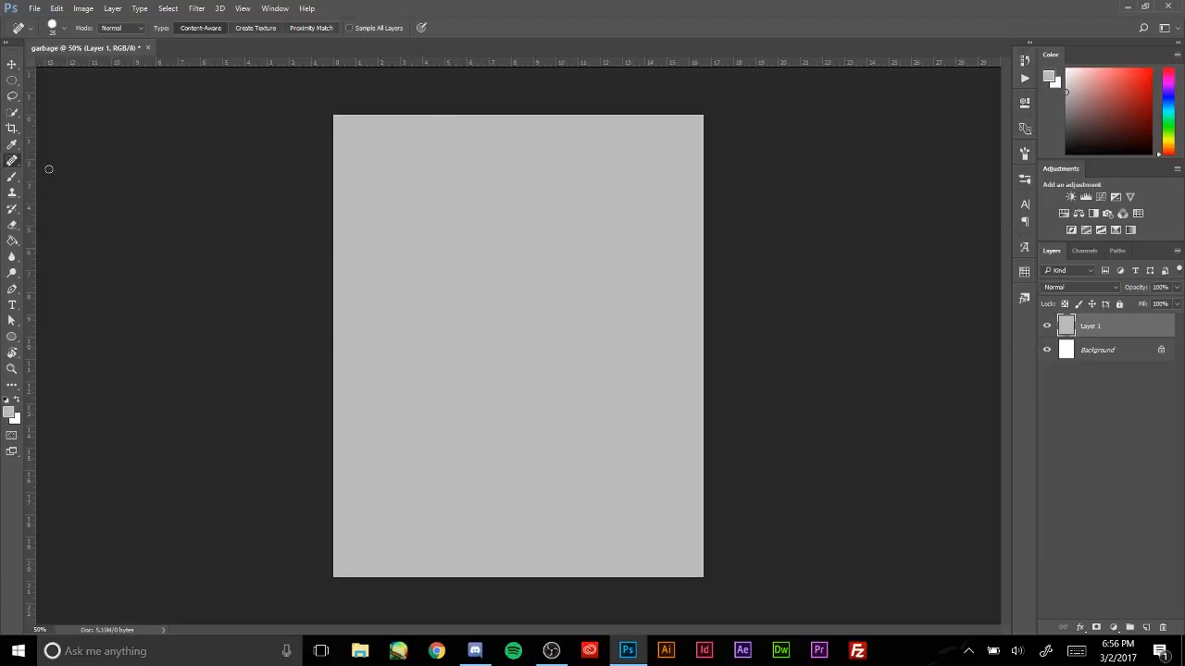
- Activate the Brush tool and look through its preset brush tips
click(10, 179)
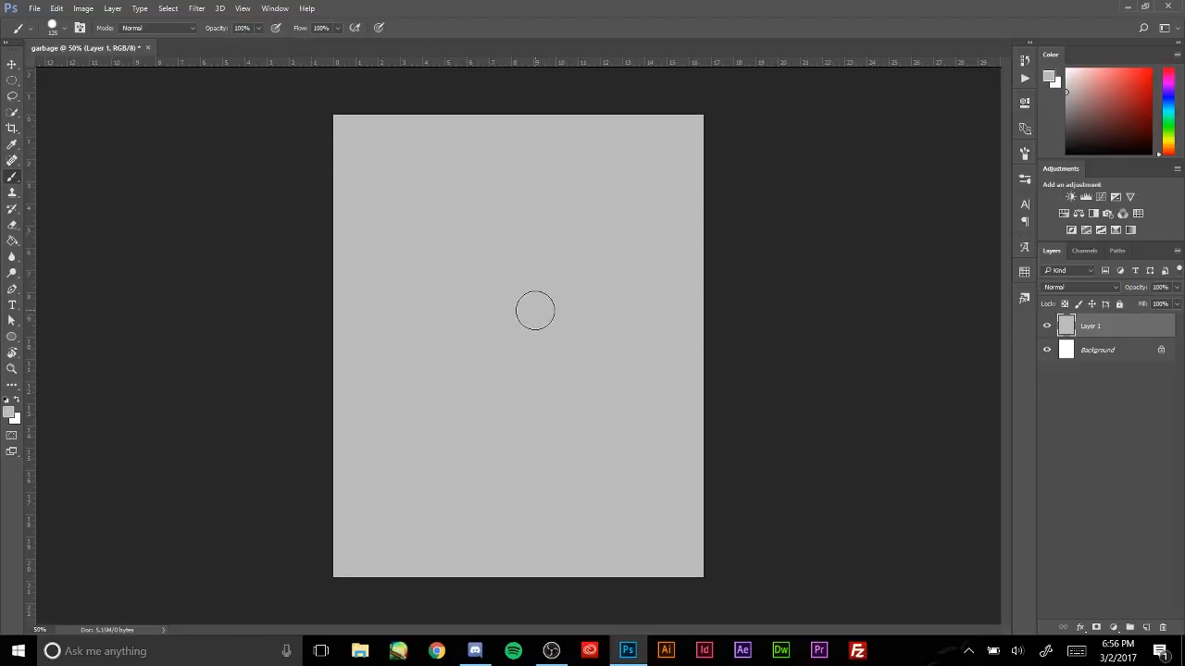
click(65, 28)
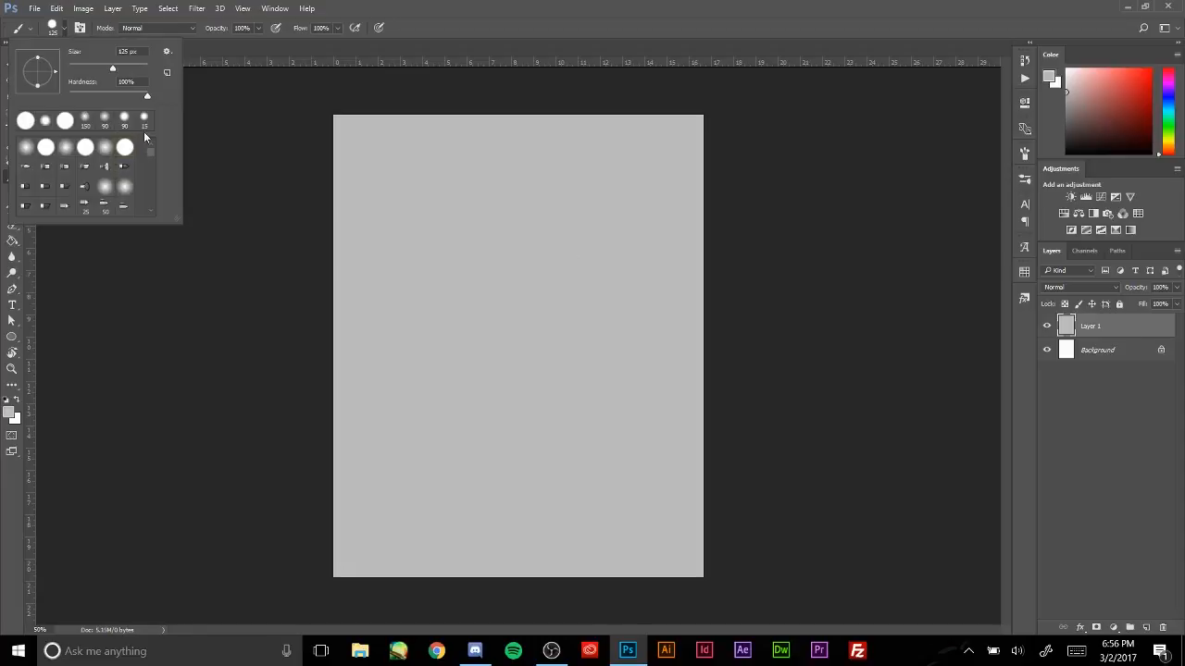
click(106, 148)
click(122, 148)
drag(151, 148, 152, 155)
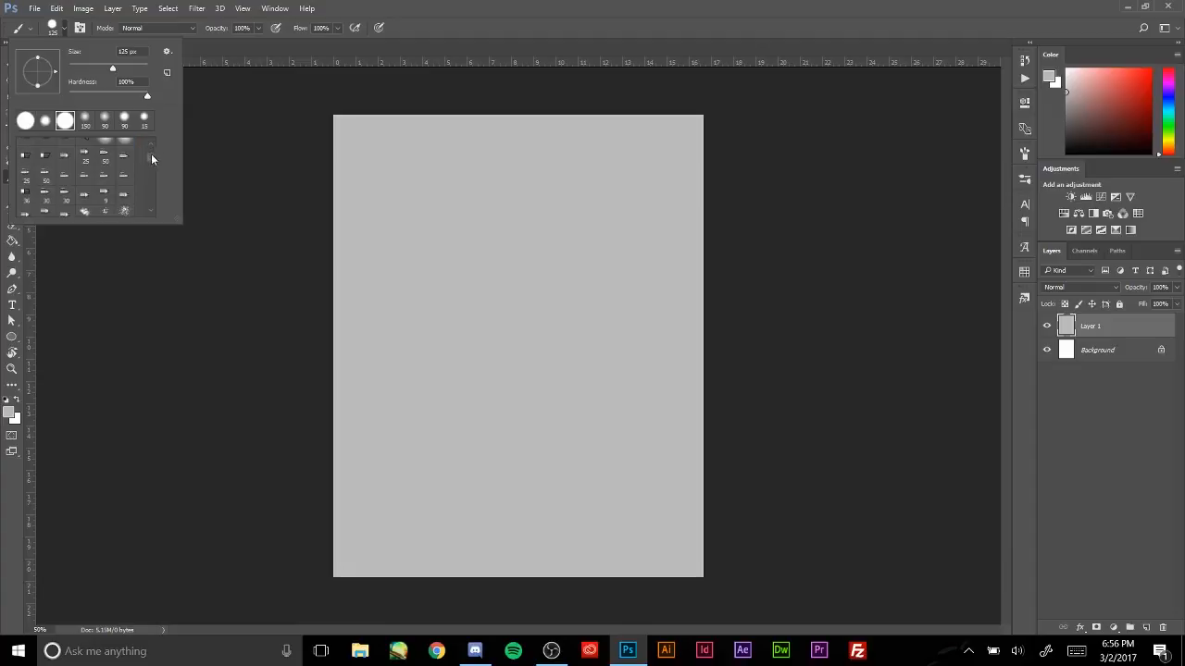
scroll(149, 158, down, 3)
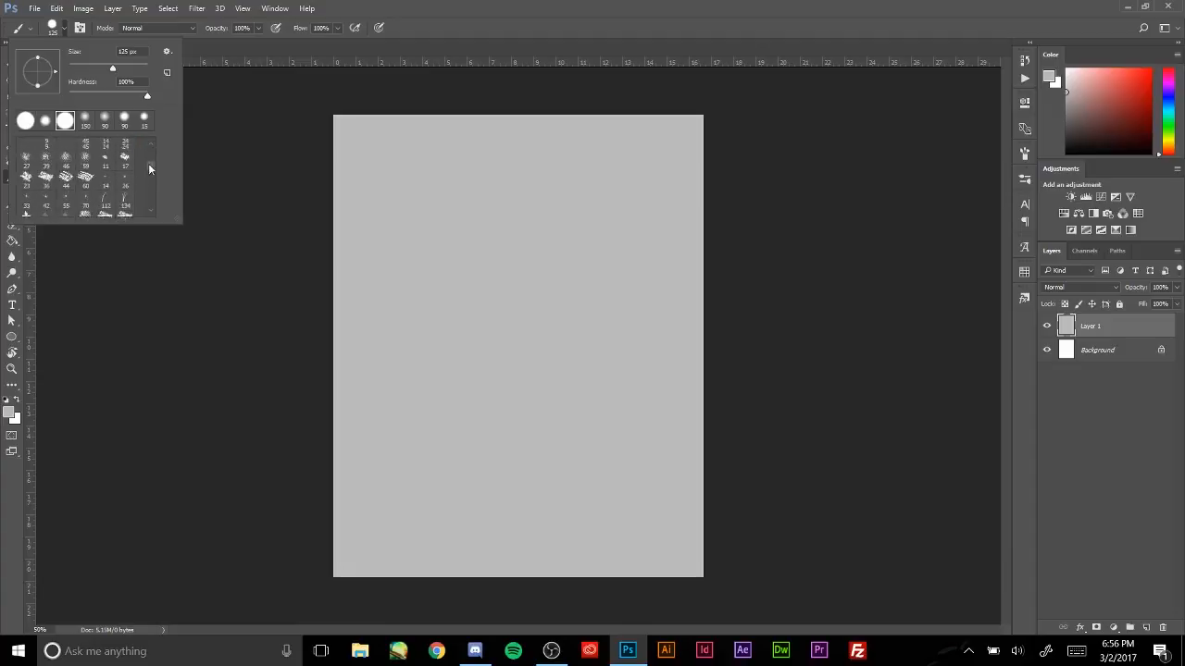
scroll(149, 159, up, 5)
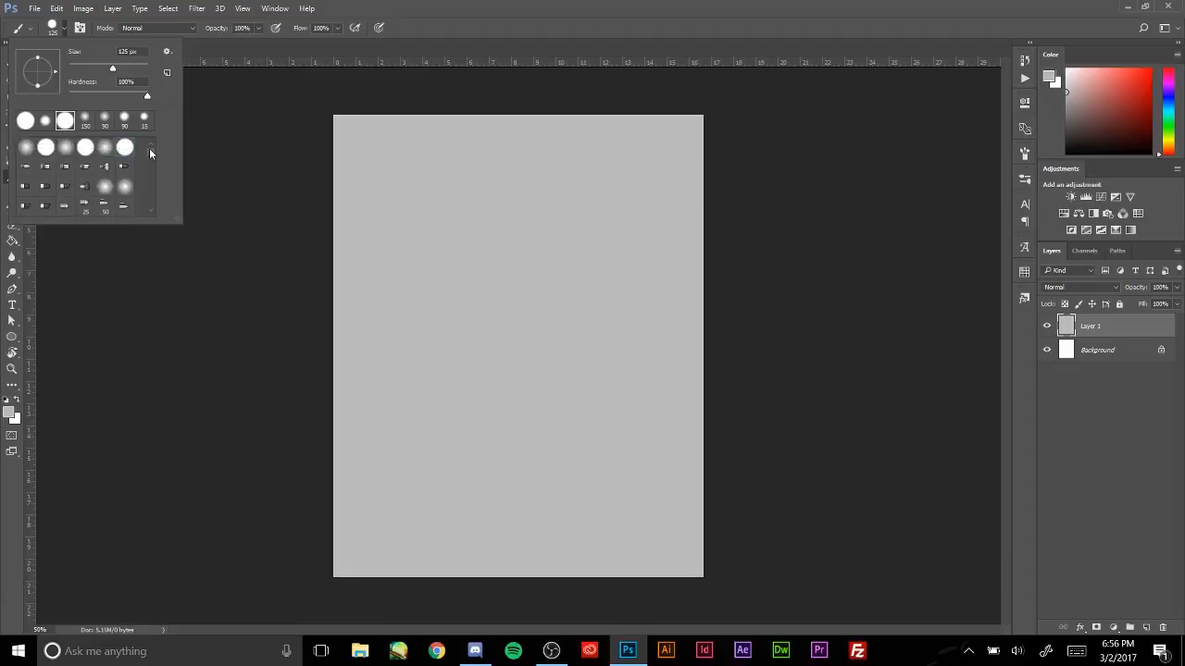
mouse_move(148, 153)
mouse_down()
mouse_move(148, 187)
mouse_move(153, 141)
mouse_up()
scroll(145, 189, down, 5)
click(396, 202)
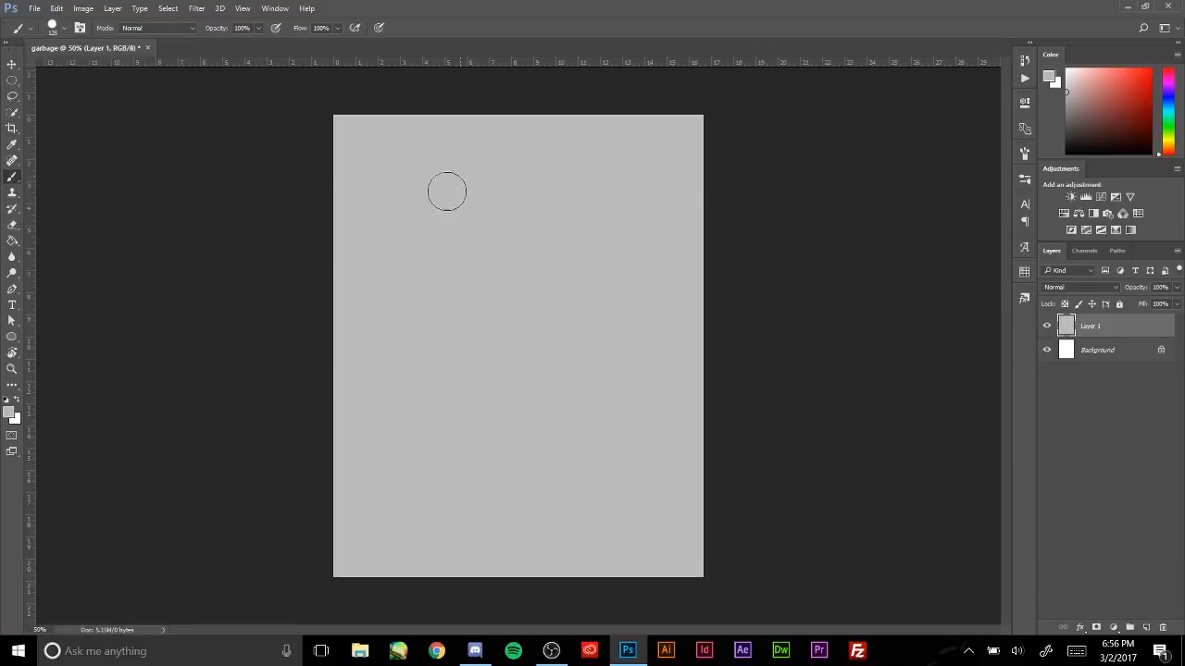
- Set the foreground color to a saturated blue-violet and add a new layer above Layer 1
click(11, 413)
drag(884, 244, 894, 241)
click(961, 263)
click(1057, 216)
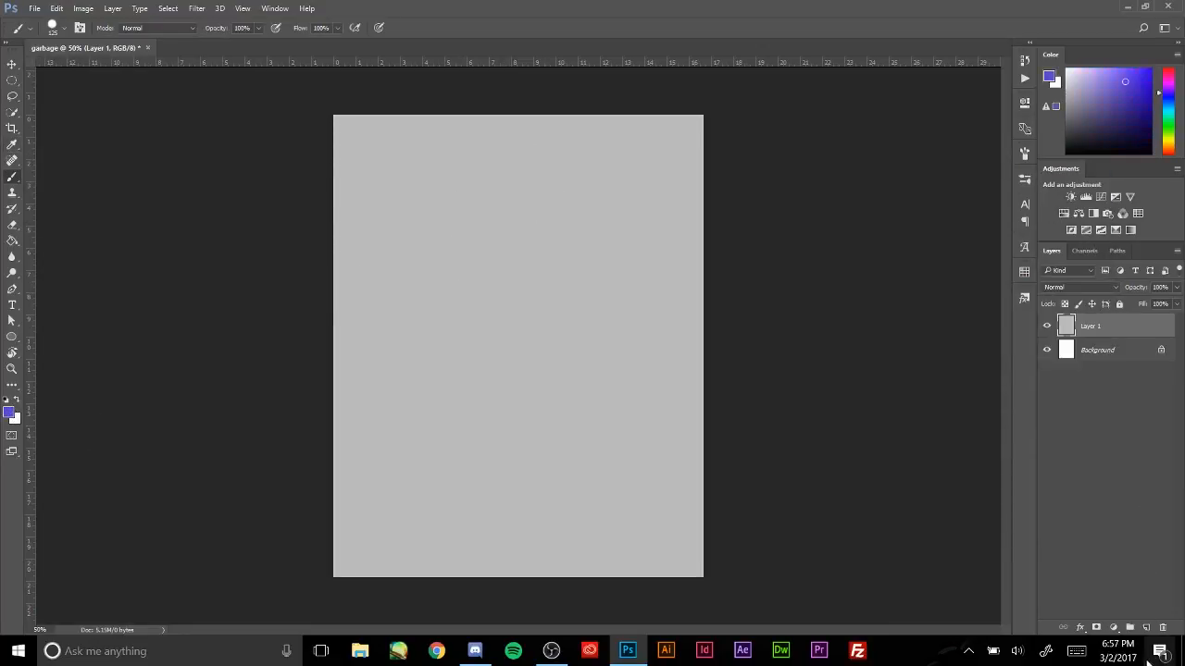
click(1146, 629)
- Try several blue-violet zigzag brush strokes on the new layer, and undo each one
mouse_move(388, 212)
mouse_down()
mouse_move(415, 311)
mouse_move(523, 337)
mouse_move(527, 395)
mouse_move(478, 520)
mouse_move(541, 578)
mouse_up()
key(ctrl+z)
mouse_move(375, 196)
mouse_down()
mouse_move(394, 268)
mouse_move(550, 362)
mouse_move(481, 443)
mouse_up()
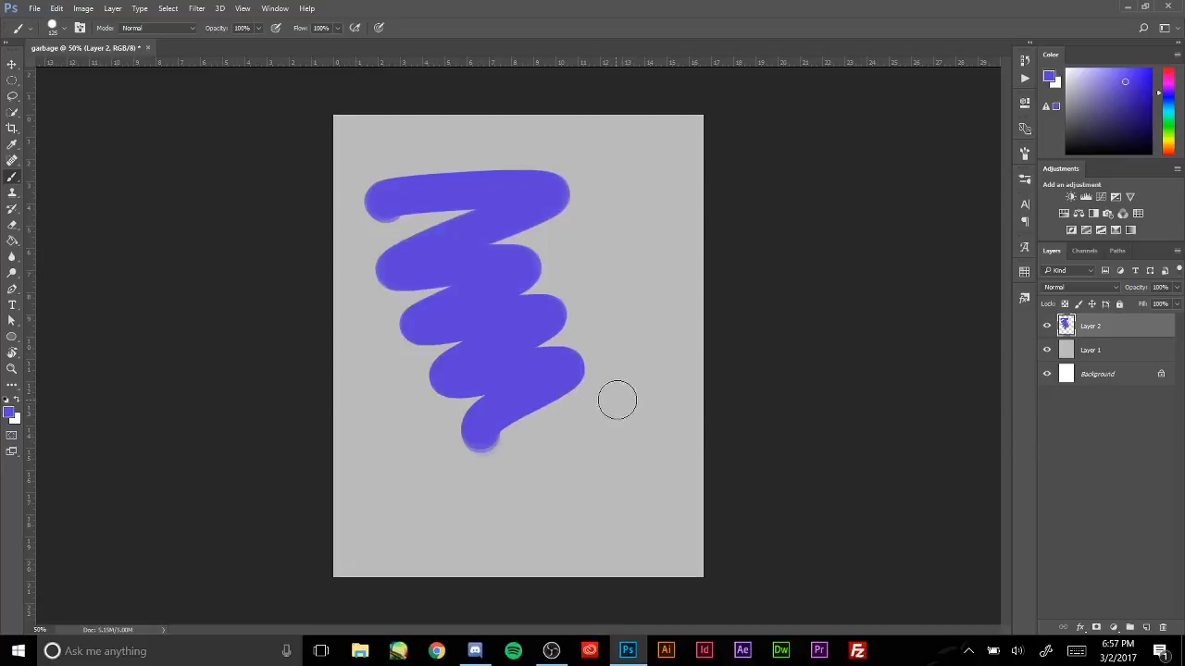
key(ctrl)
key(ctrl+z)
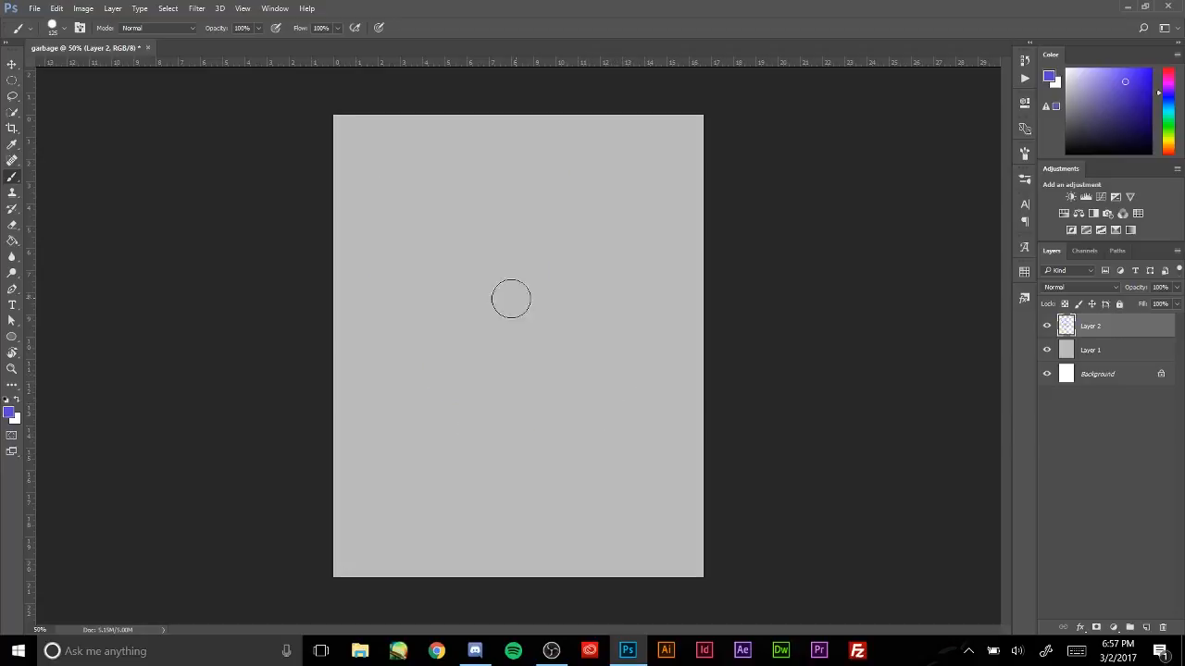
drag(525, 190, 511, 431)
key(ctrl+z)
mouse_move(370, 276)
mouse_down()
mouse_move(532, 222)
mouse_move(431, 343)
mouse_move(583, 314)
mouse_up()
key(ctrl+z)
- Examine the Brush settings and find their entry among the available windows
click(1024, 154)
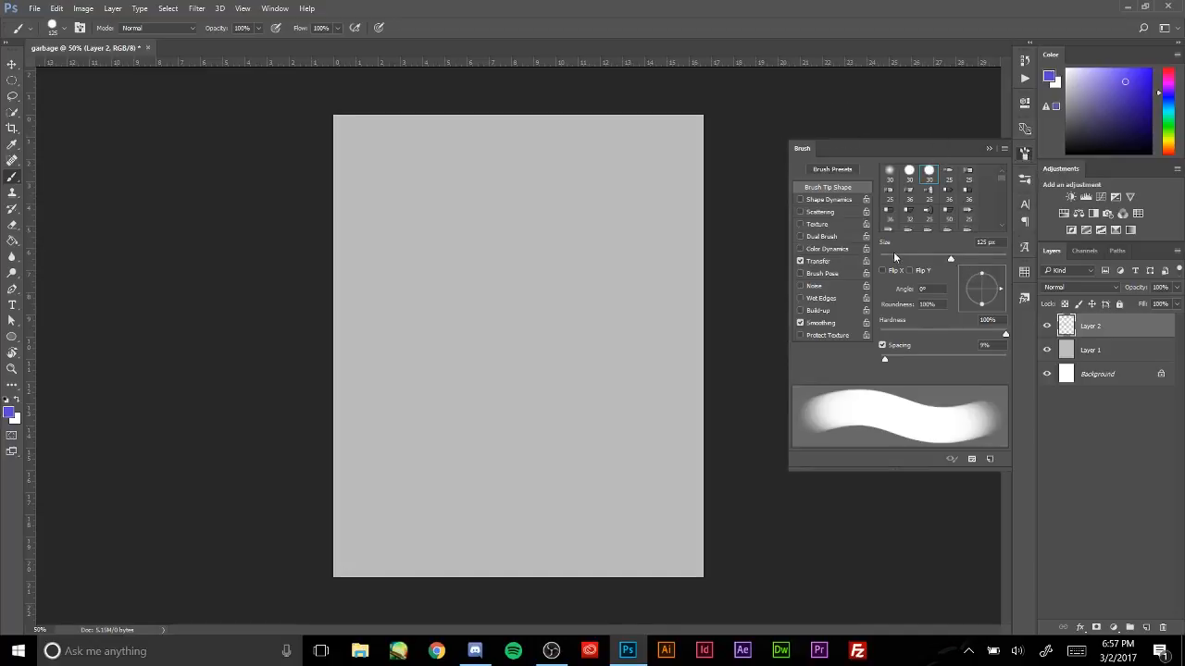
click(989, 149)
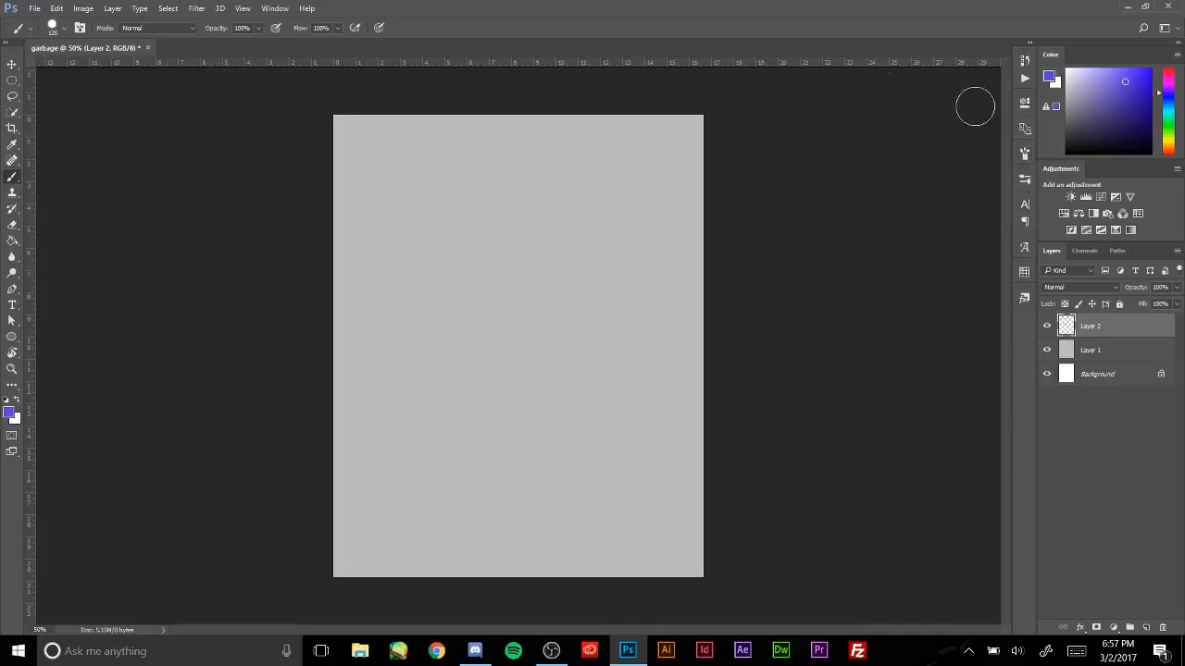
click(1025, 155)
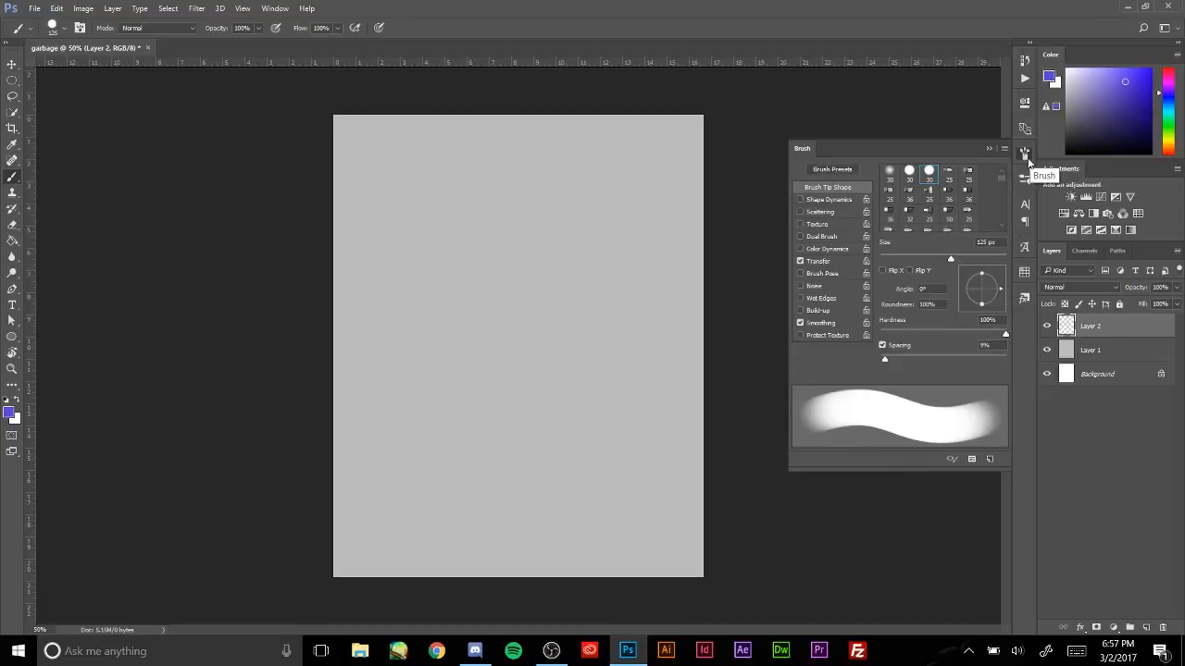
click(277, 8)
click(267, 8)
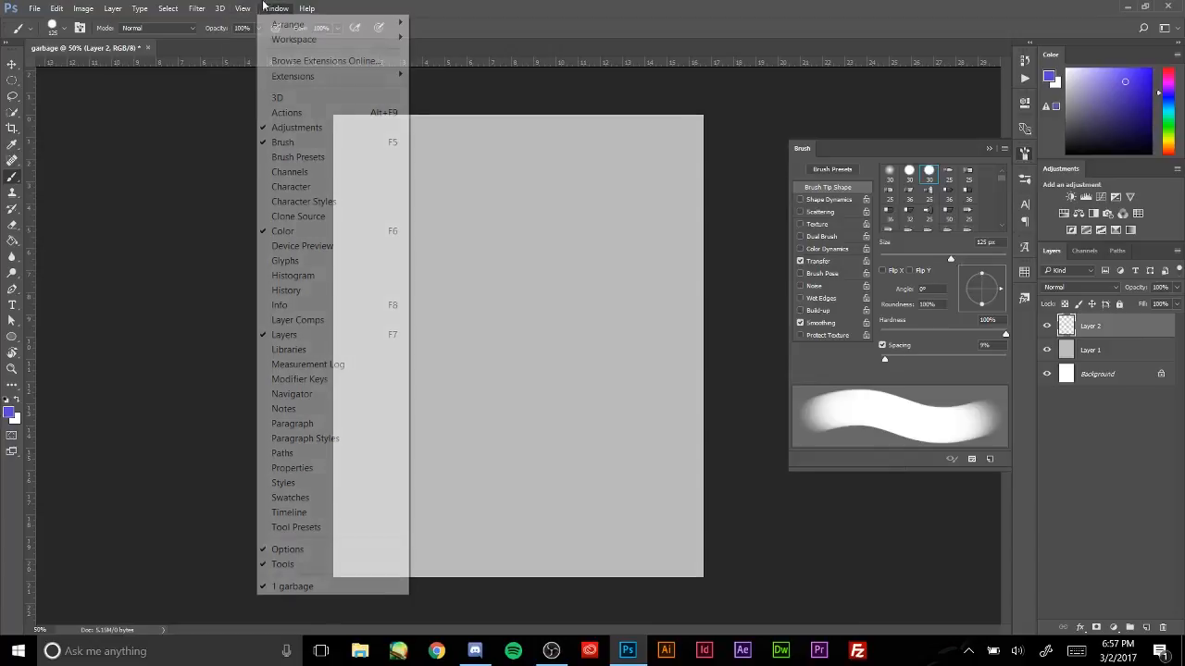
click(269, 7)
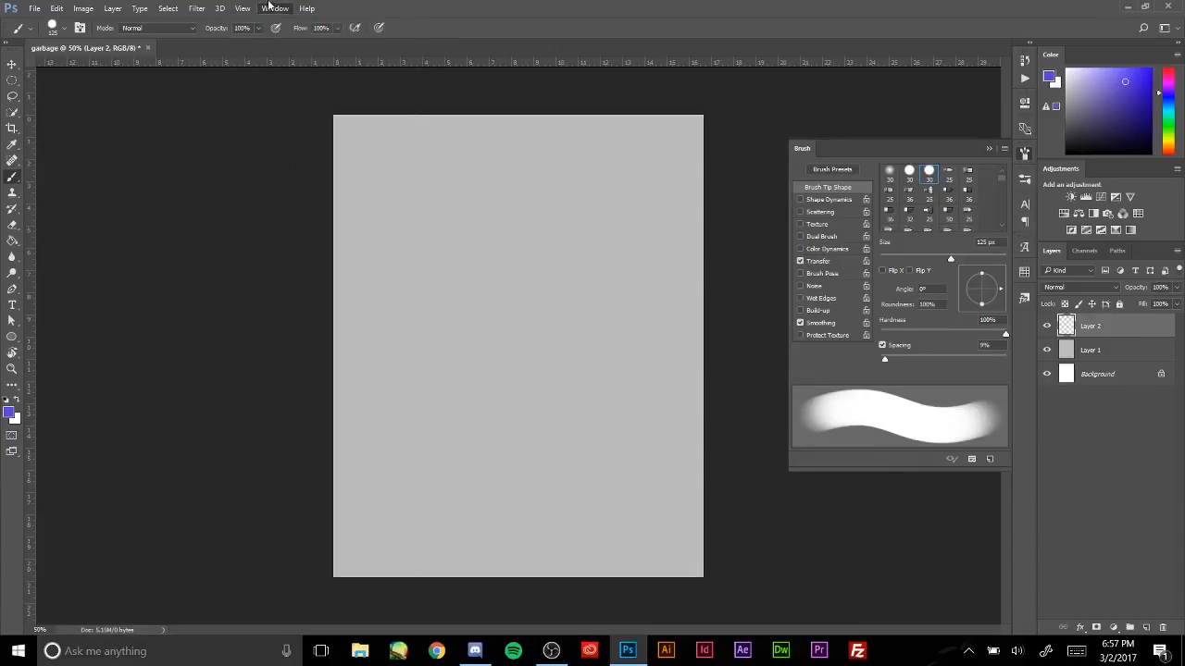
click(269, 8)
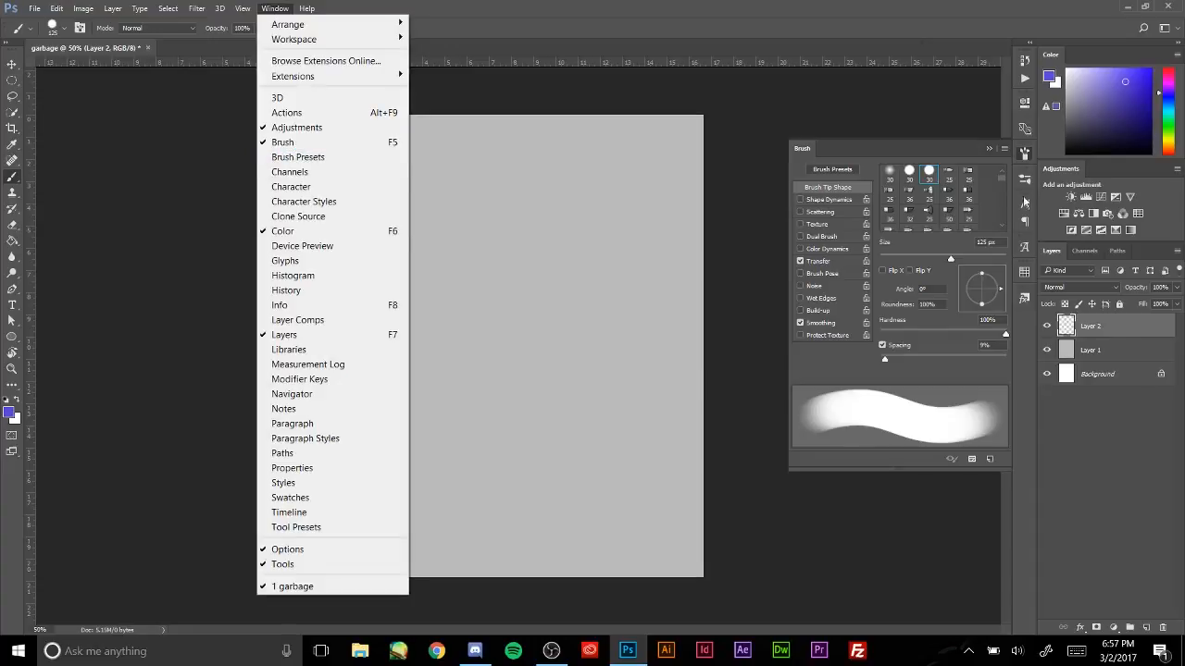
click(992, 149)
click(992, 149)
- Enable Shape Dynamics for the brush with size controlled by Pen Pressure, and set Transfer's opacity control to Pen Pressure
click(1025, 154)
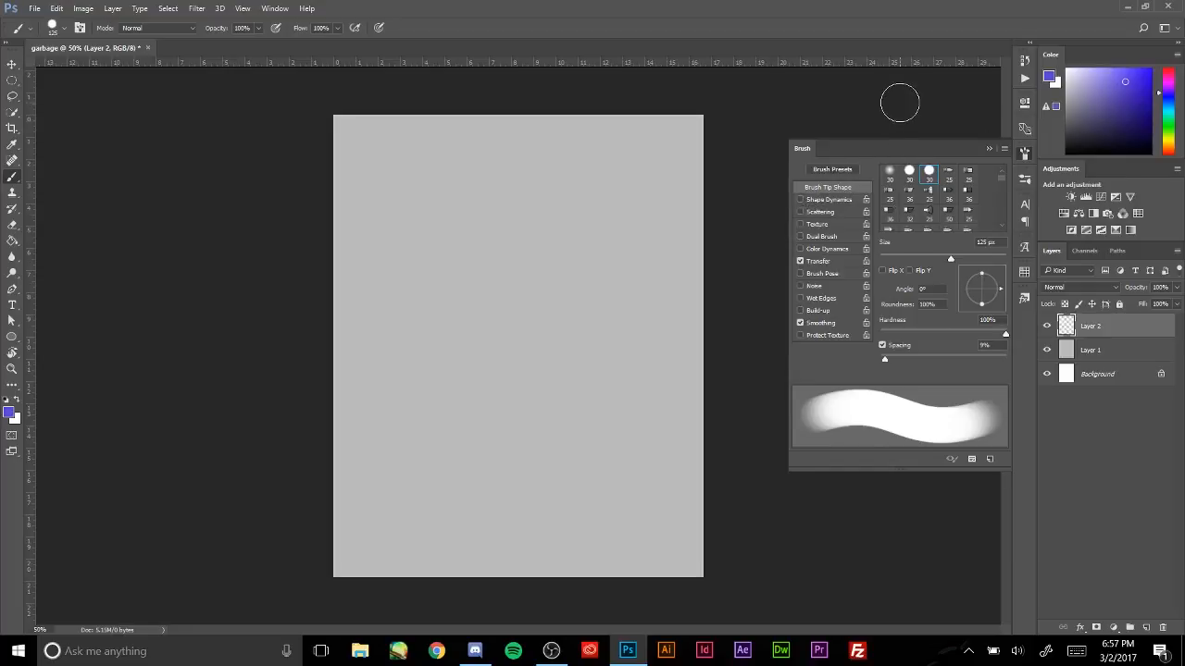
click(827, 200)
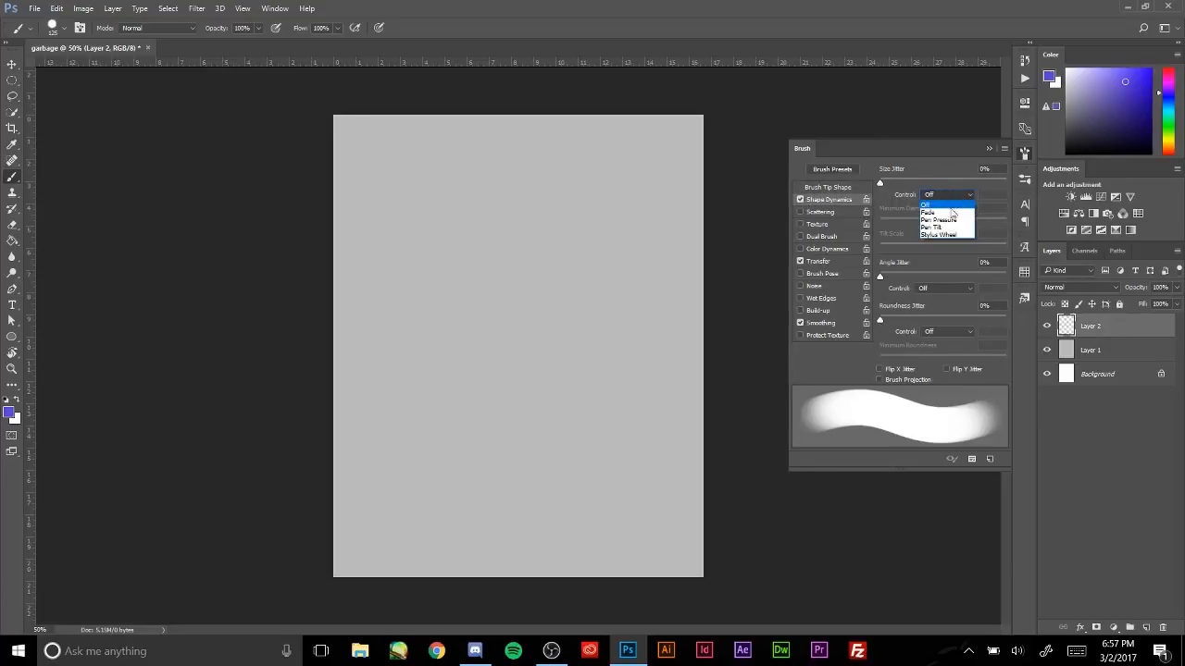
click(946, 217)
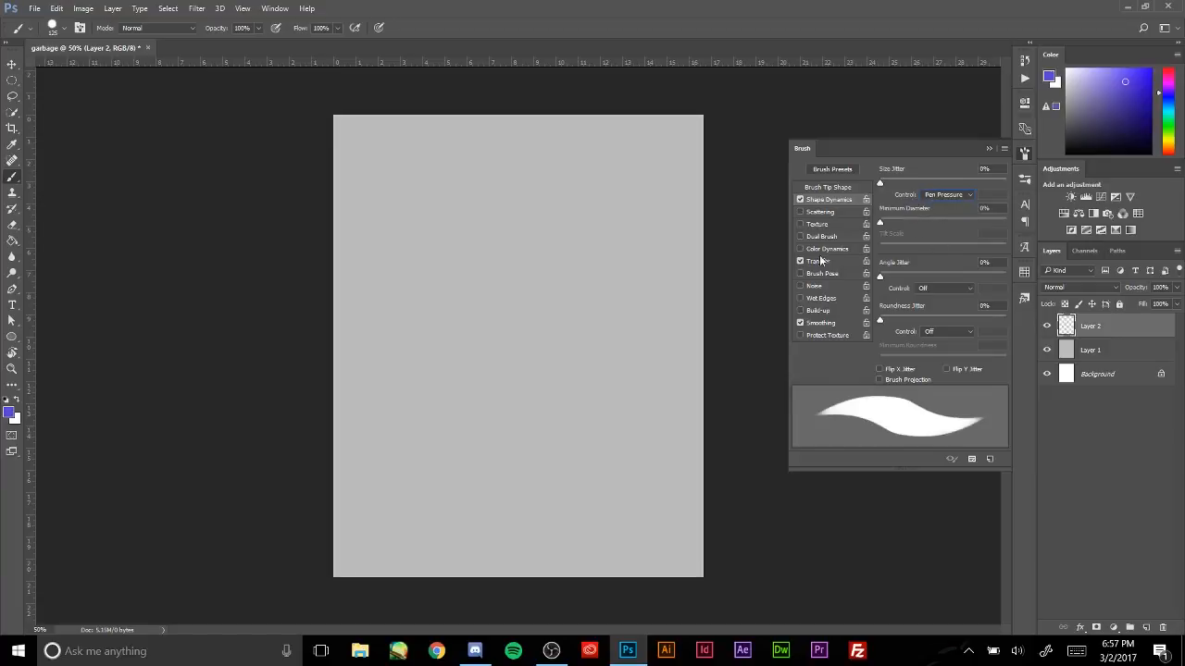
click(815, 263)
click(946, 197)
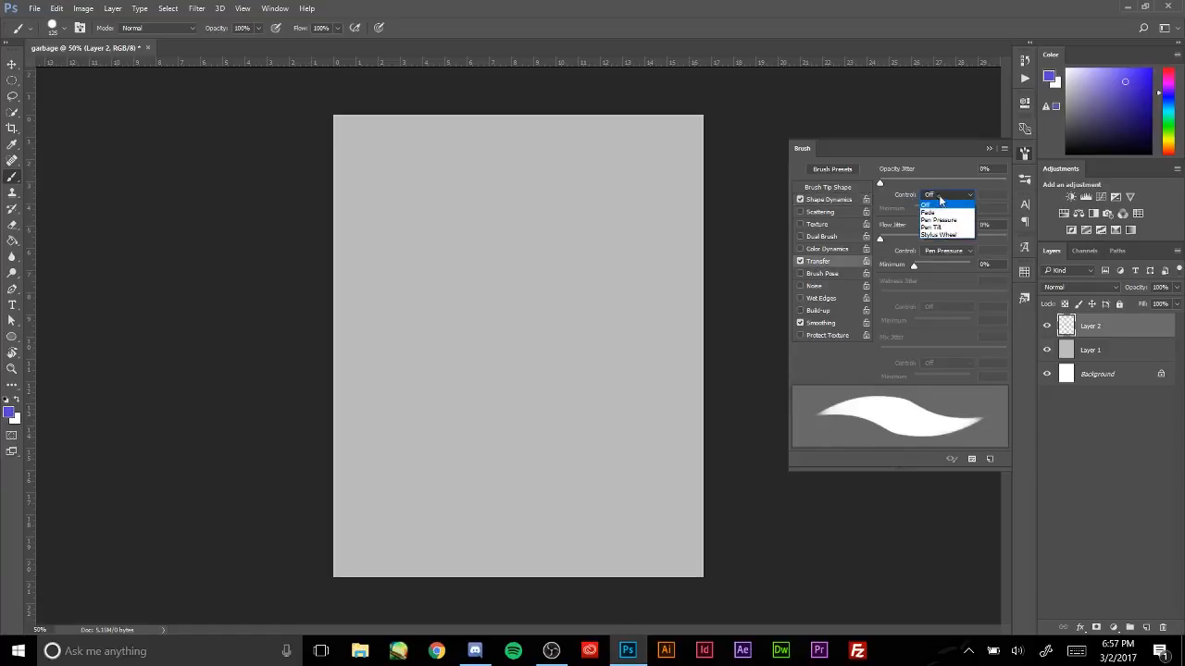
click(941, 219)
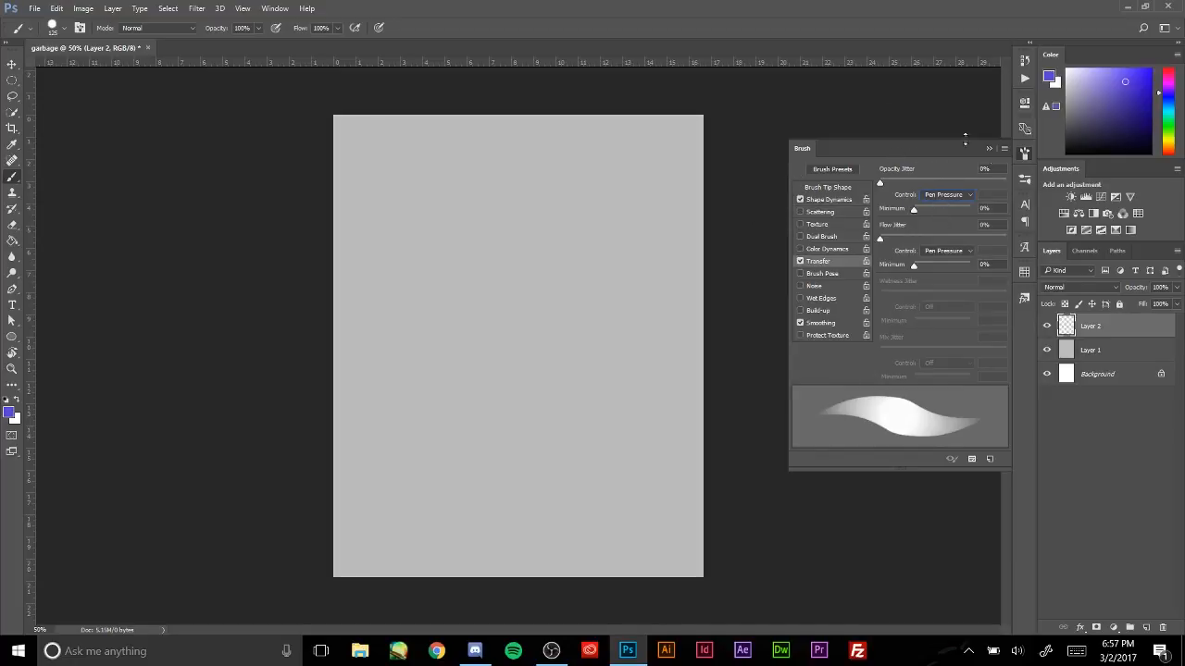
click(999, 150)
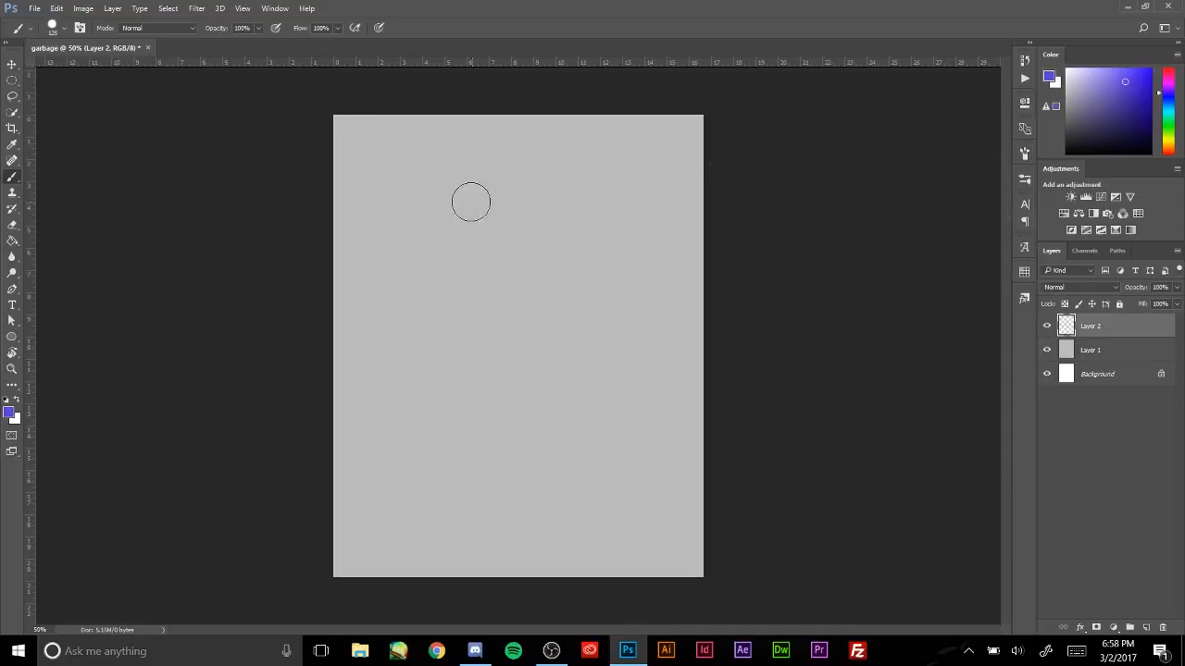
- Test the pressure-sensitive brush with a zigzag going from light to heavy pressure down the canvas, and undo it
mouse_move(378, 217)
mouse_down()
mouse_move(556, 176)
mouse_move(423, 217)
mouse_move(398, 244)
mouse_move(415, 250)
mouse_move(553, 206)
mouse_move(579, 212)
mouse_move(437, 275)
mouse_move(454, 290)
mouse_move(579, 256)
mouse_move(490, 328)
mouse_move(541, 370)
mouse_up()
drag(494, 417, 694, 424)
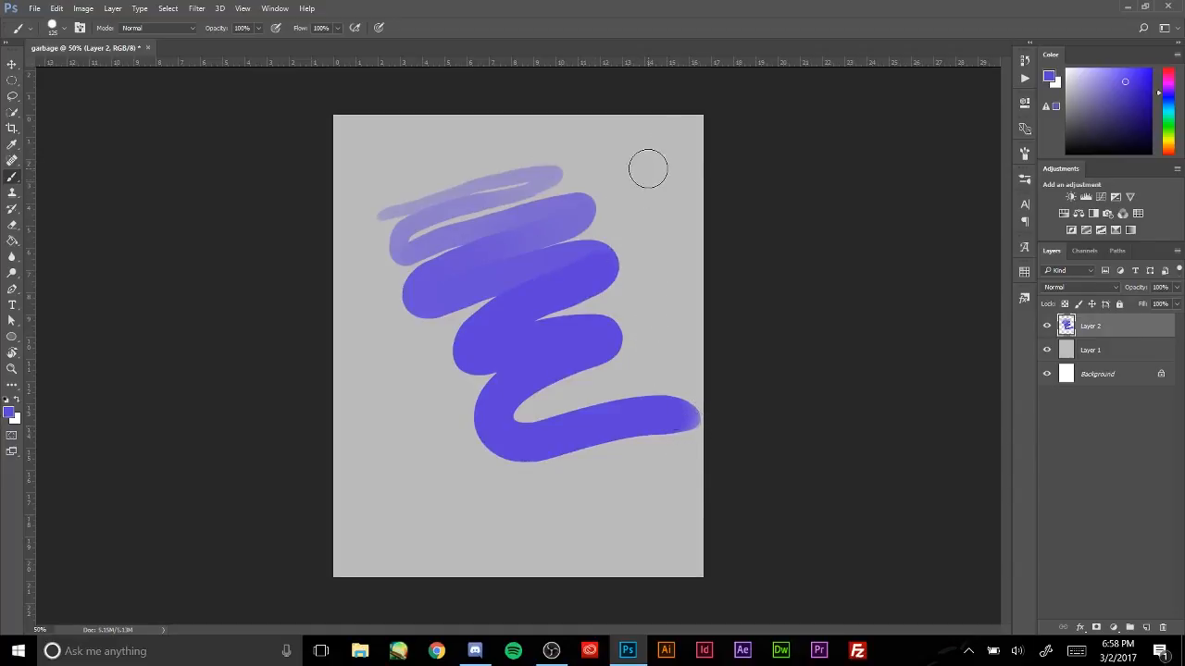
key(ctrl+z)
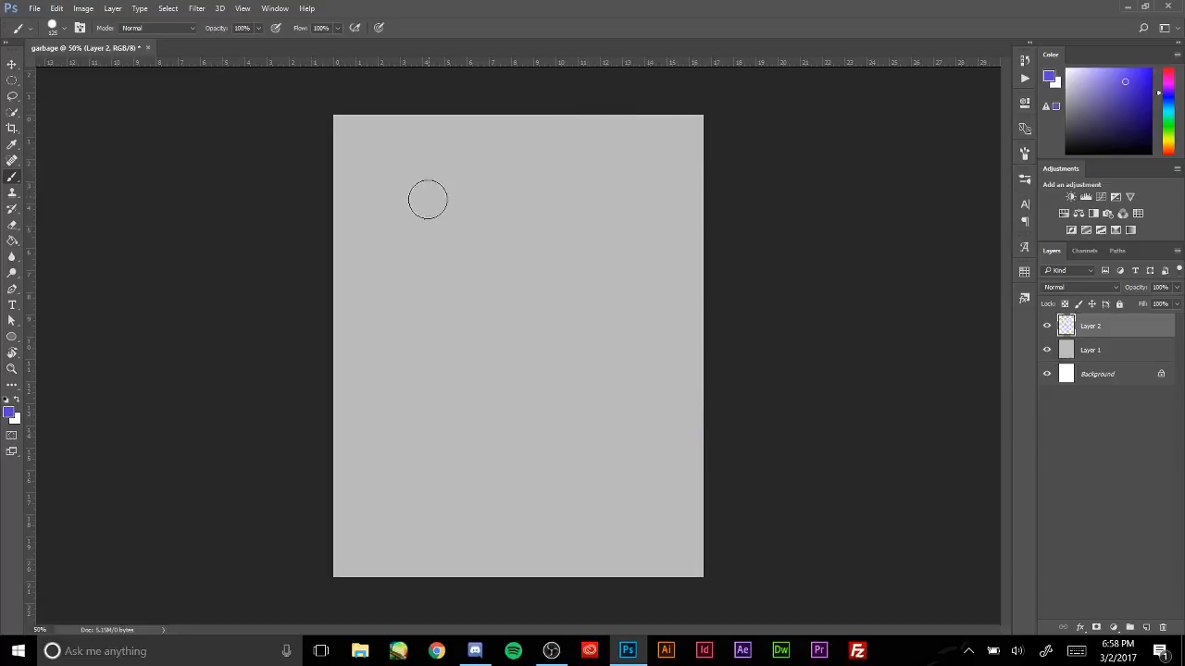
- Brush three vertical strokes side by side with light, medium and heavy pressure, and undo them
drag(425, 200, 408, 382)
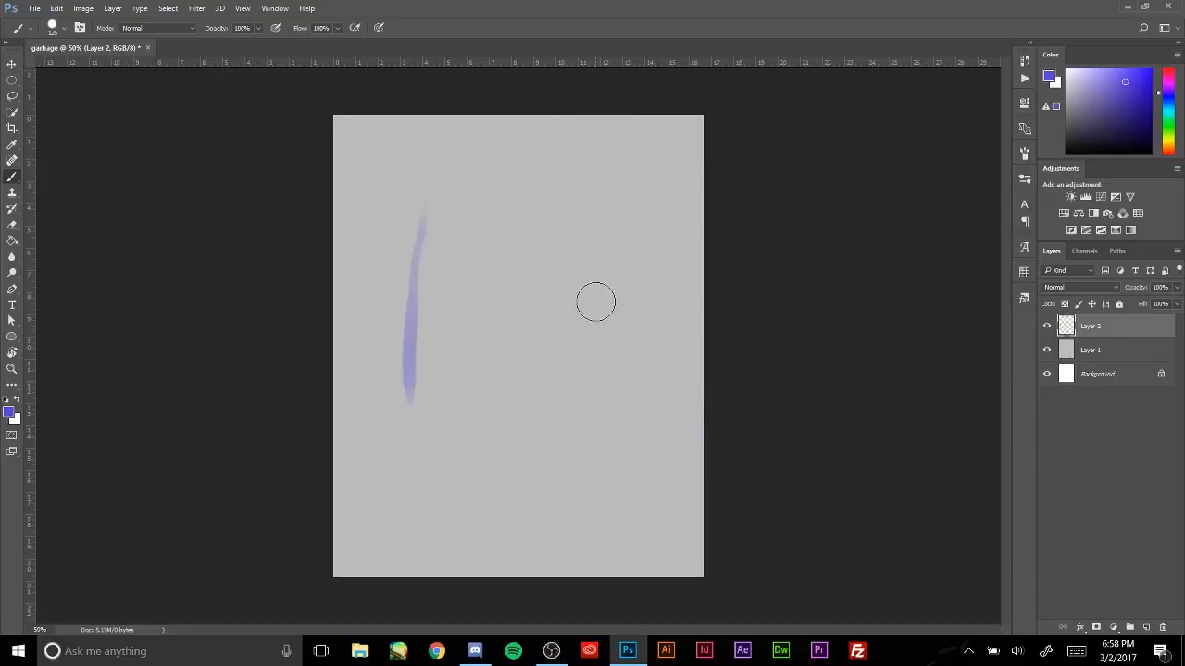
drag(508, 175, 481, 546)
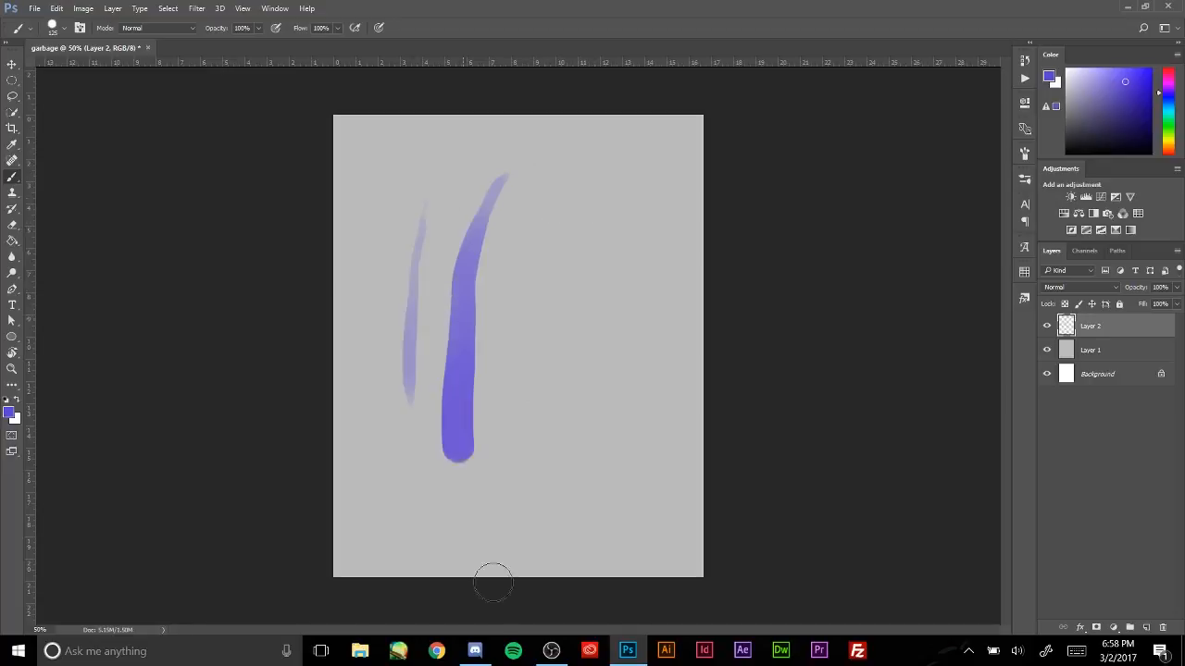
mouse_move(586, 182)
mouse_down()
mouse_move(555, 429)
mouse_move(574, 536)
mouse_up()
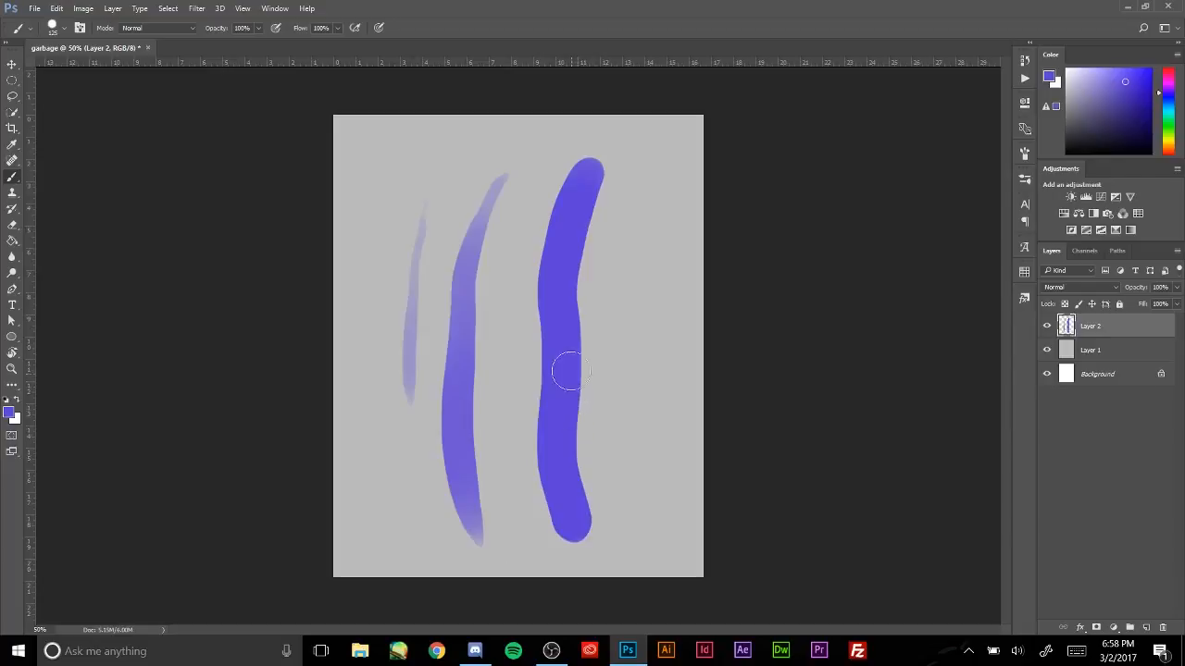
key(ctrl+z)
key(ctrl+z)
key(ctrl+alt+z)
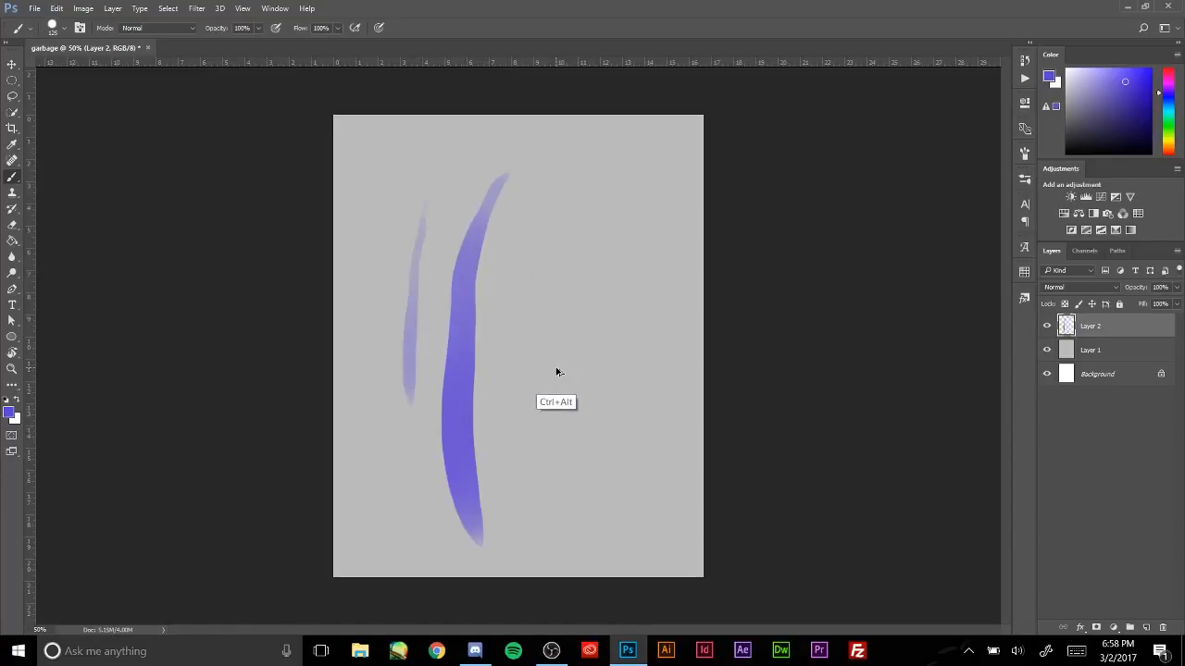
key(ctrl+alt+z)
key(ctrl+alt+z)
- Paint an eye in the upper middle of the canvas, with a thicker upper lid and a filled round iris
mouse_move(412, 278)
mouse_down()
mouse_move(566, 275)
mouse_move(573, 287)
mouse_move(533, 251)
mouse_move(436, 264)
mouse_move(508, 344)
mouse_move(456, 318)
mouse_move(576, 316)
mouse_up()
drag(498, 335, 572, 318)
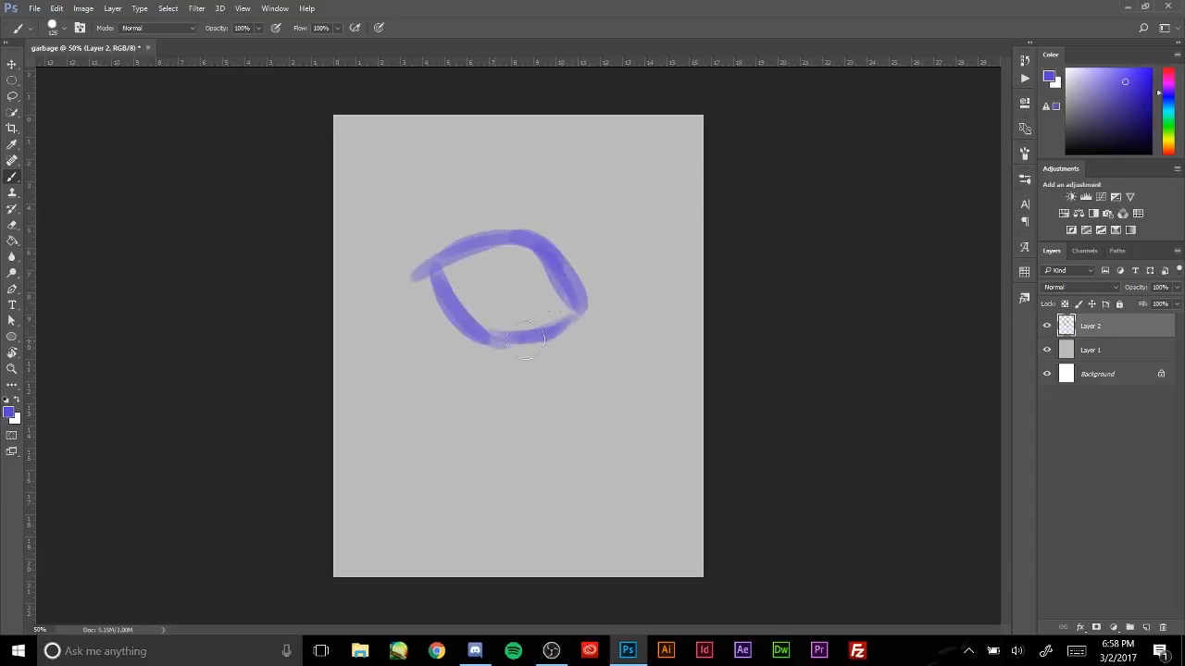
mouse_move(441, 263)
mouse_down()
mouse_move(567, 253)
mouse_move(426, 267)
mouse_move(576, 267)
mouse_move(420, 267)
mouse_move(571, 276)
mouse_move(424, 262)
mouse_move(587, 286)
mouse_up()
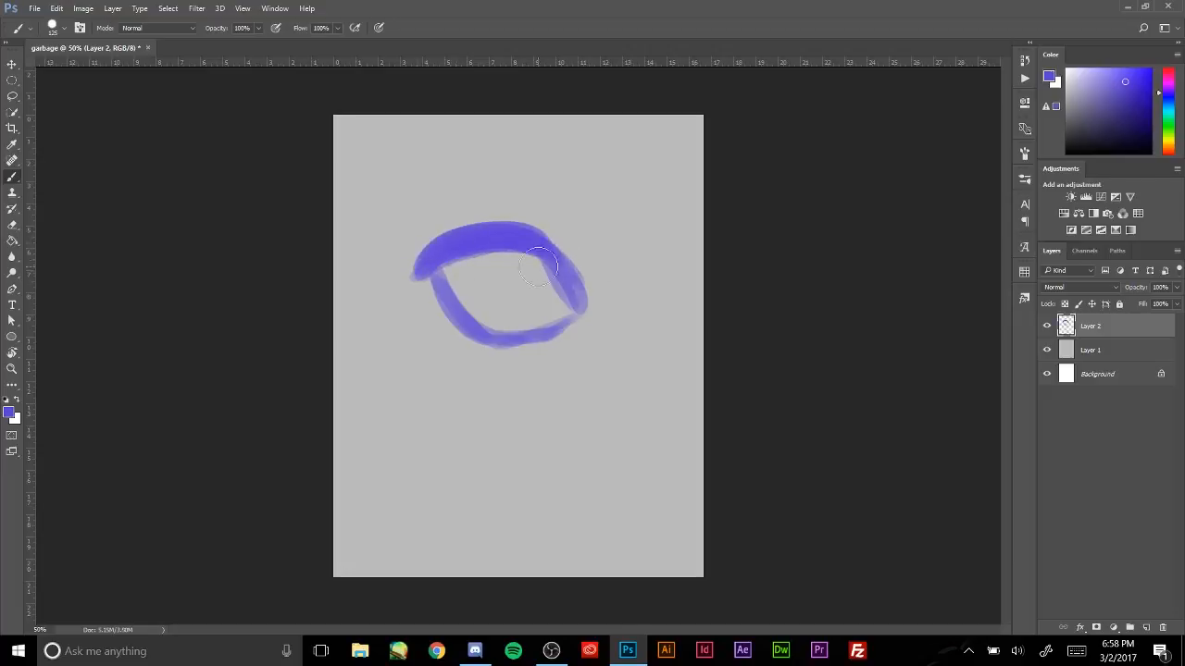
mouse_move(532, 259)
mouse_down()
mouse_move(511, 309)
mouse_move(542, 289)
mouse_move(502, 265)
mouse_move(521, 312)
mouse_move(553, 267)
mouse_up()
- Step back through the eye's brush strokes, and replace their layer with a new empty one
key(ctrl+z)
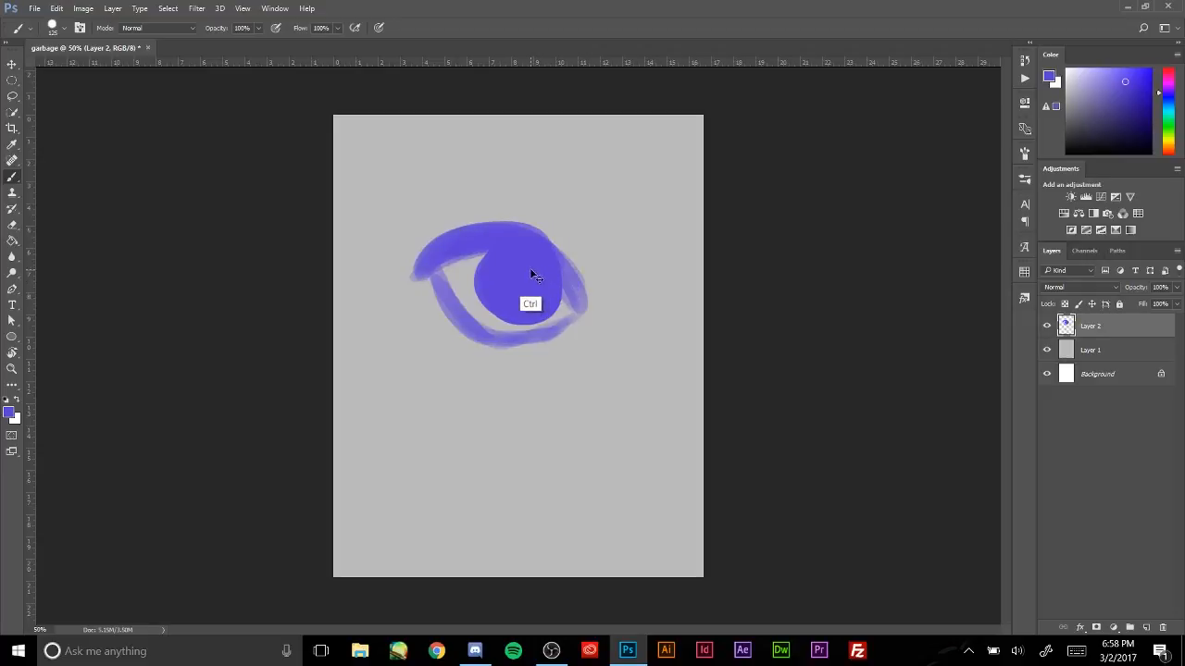
key(ctrl+z)
key(ctrl+alt+z)
key(ctrl+alt+z)
key(ctrl+alt+z)
key(ctrl+alt+z)
key(ctrl+alt+z)
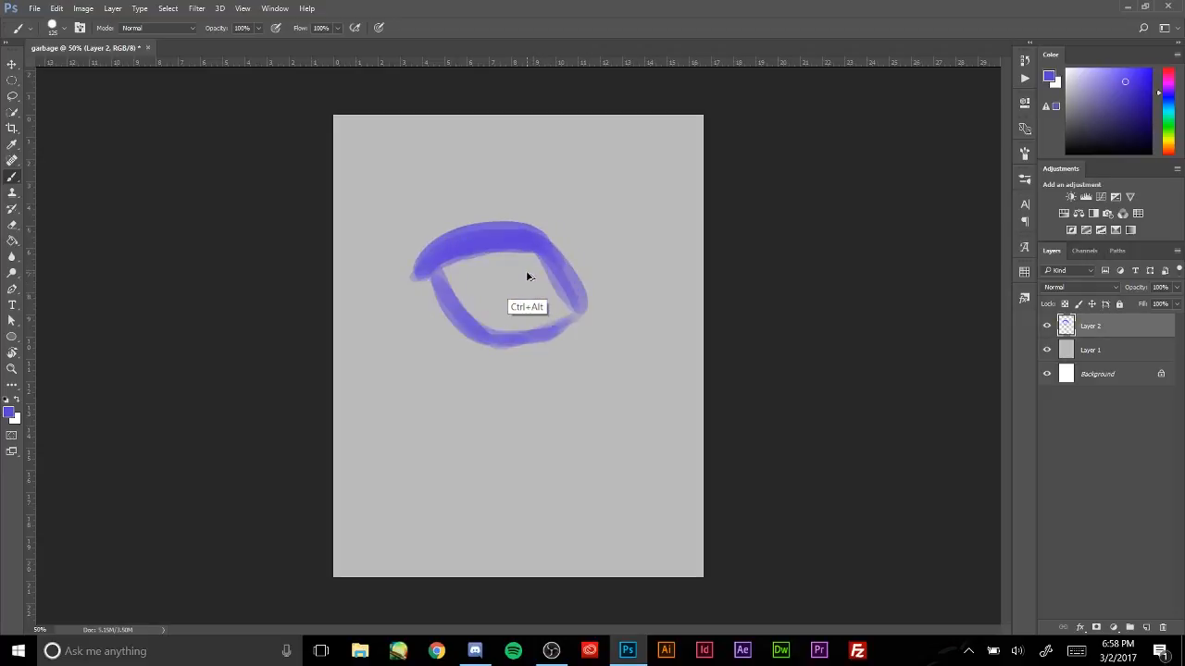
key(ctrl+alt+z)
key(ctrl+alt+z)
key(ctrl+alt+z)
key(ctrl+alt+z)
key(ctrl+alt+z)
key(ctrl+alt+z)
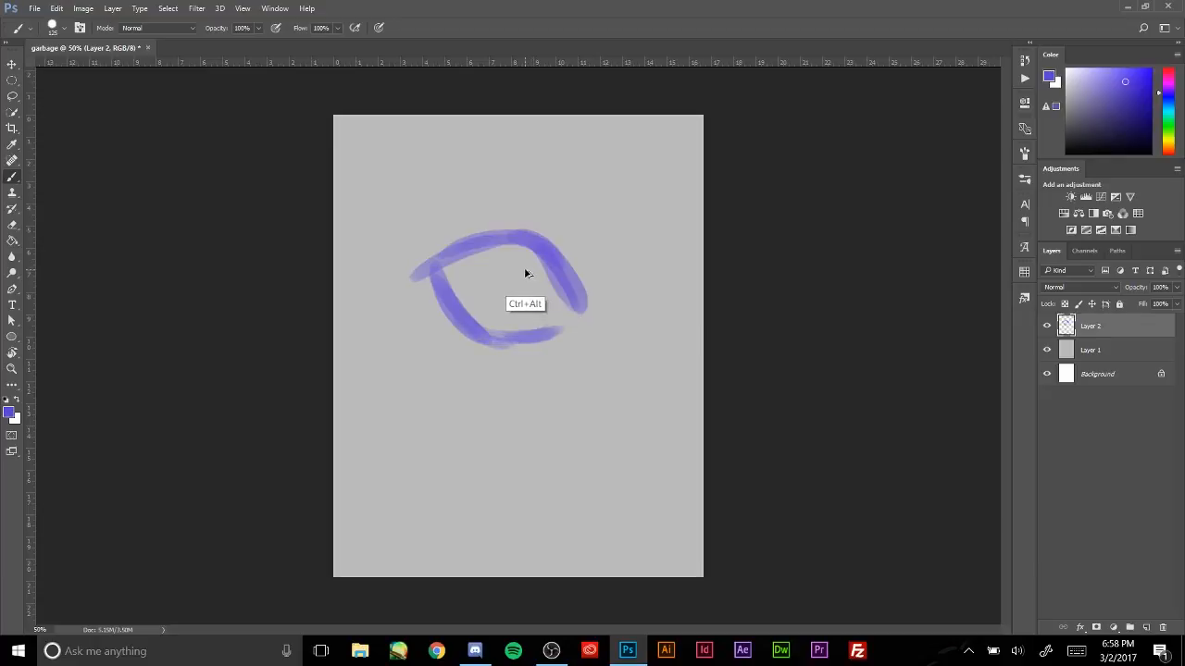
key(ctrl+alt+z)
click(1163, 630)
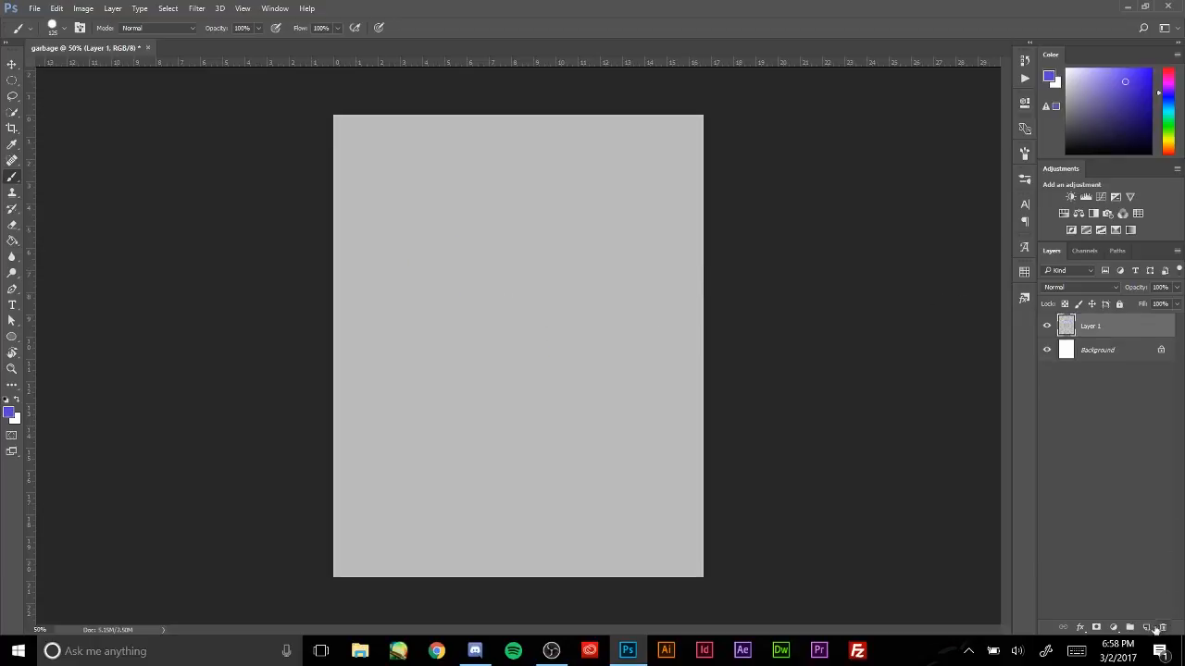
click(1146, 629)
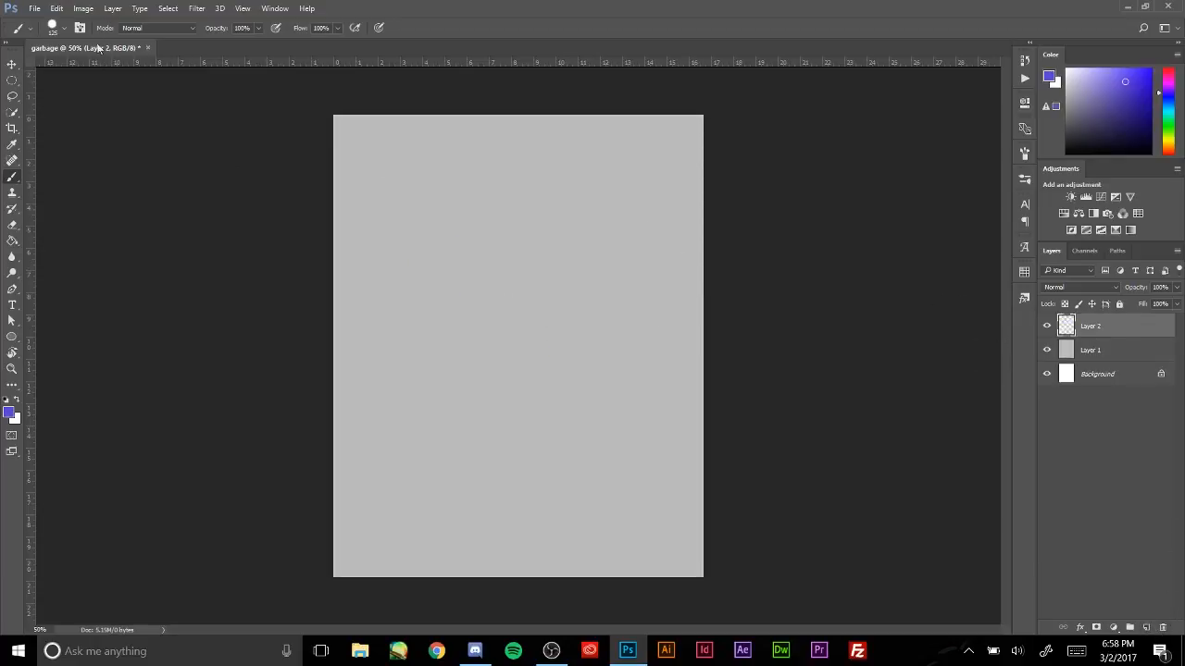
- Set the brush hardness to 0%, and test it with two soft zigzag strokes, undoing each one
click(64, 31)
click(65, 32)
click(259, 28)
click(56, 30)
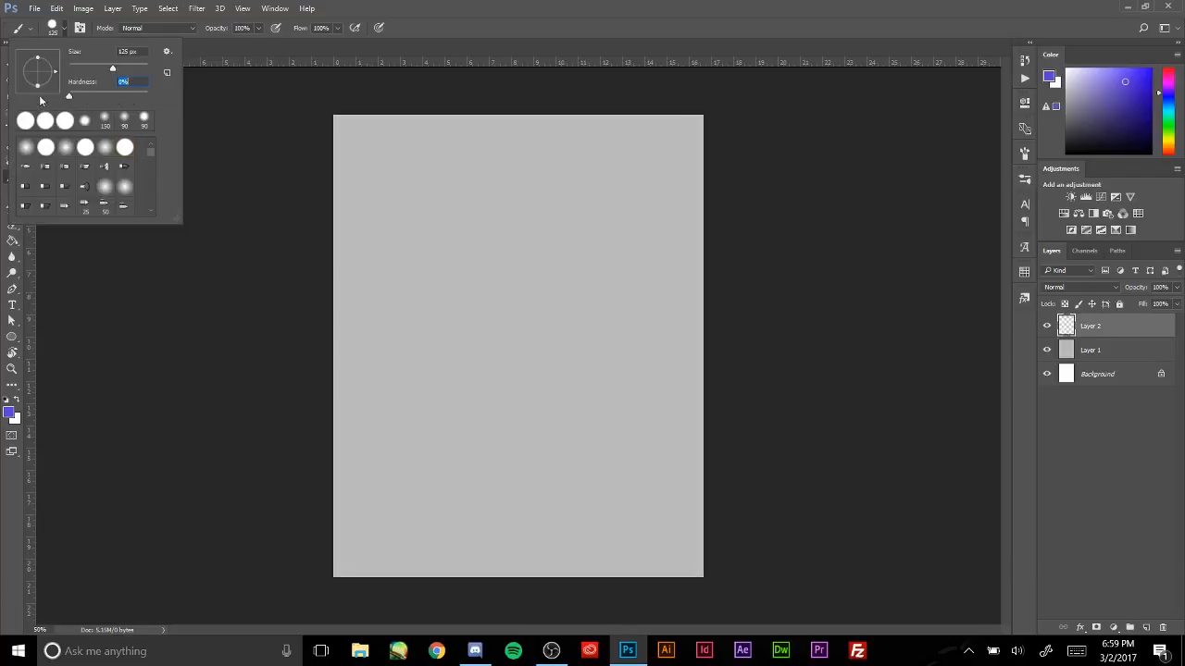
click(453, 228)
mouse_move(497, 194)
mouse_down()
mouse_move(524, 376)
mouse_move(629, 426)
mouse_up()
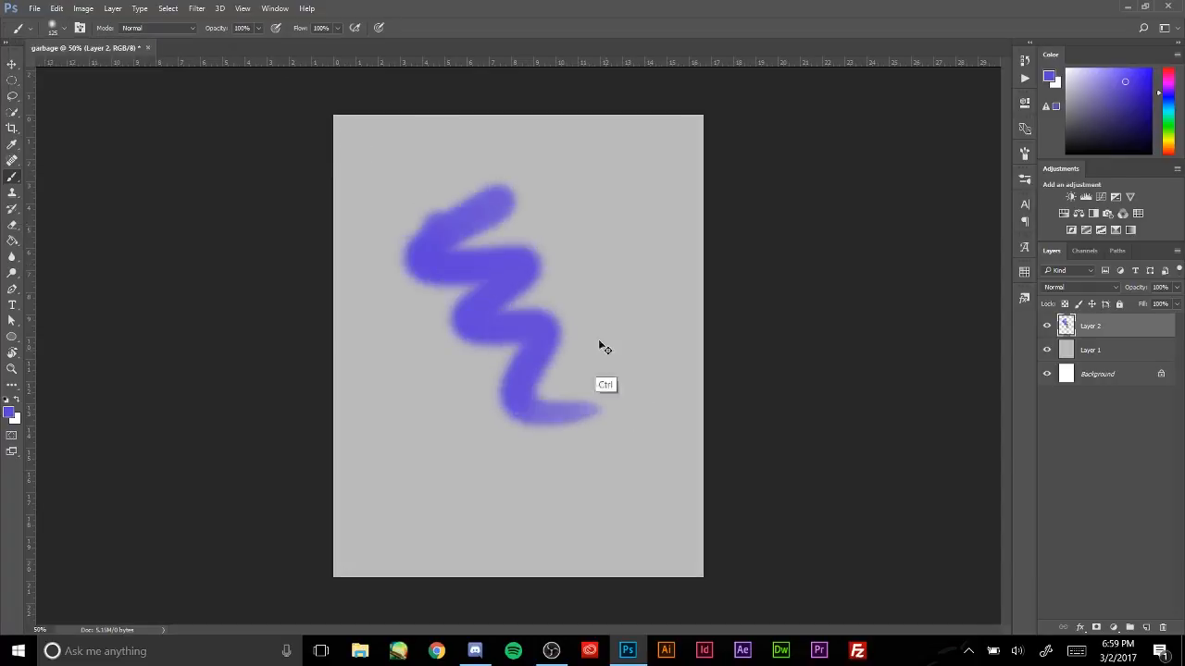
key(ctrl+z)
mouse_move(426, 219)
mouse_down()
mouse_move(498, 270)
mouse_move(503, 431)
mouse_up()
key(ctrl+z)
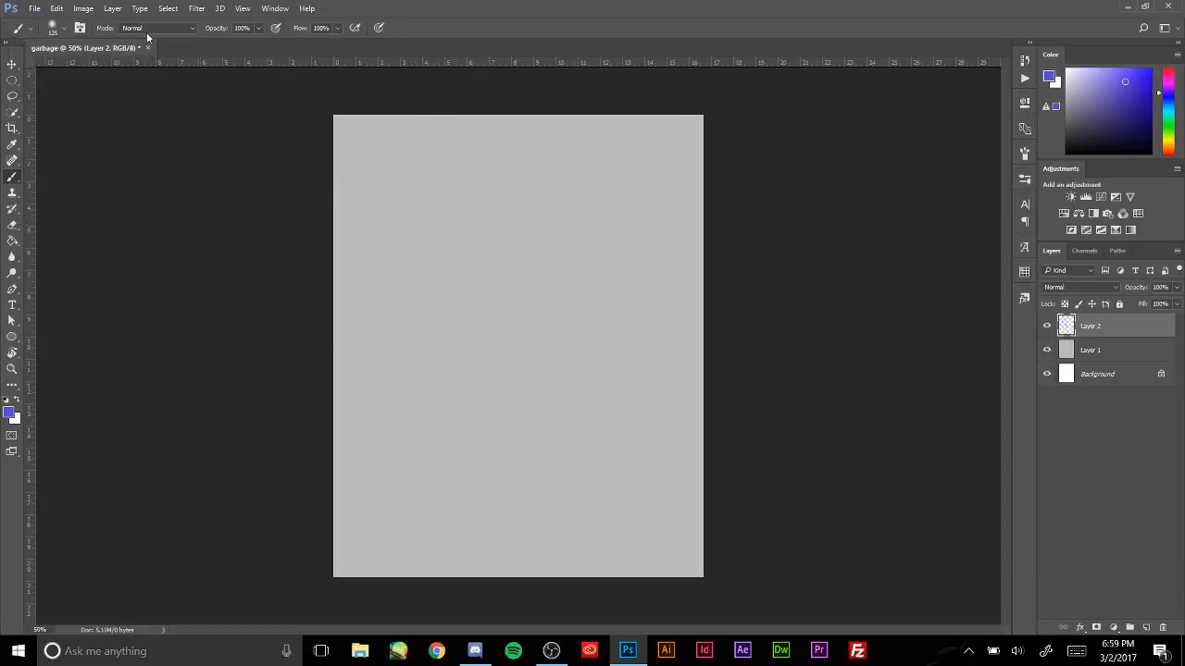
- Set the brush hardness to 100%, and test it with two hard-edged strokes, undoing each one
click(69, 29)
click(147, 96)
mouse_move(506, 139)
mouse_down()
mouse_move(508, 193)
mouse_move(447, 303)
mouse_move(521, 410)
mouse_up()
key(ctrl+z)
mouse_move(446, 258)
mouse_down()
mouse_move(510, 275)
mouse_move(598, 410)
mouse_up()
key(ctrl+z)
- Set the brush size to 55 px, and paint an opening square bracket in the upper half of the canvas
click(67, 31)
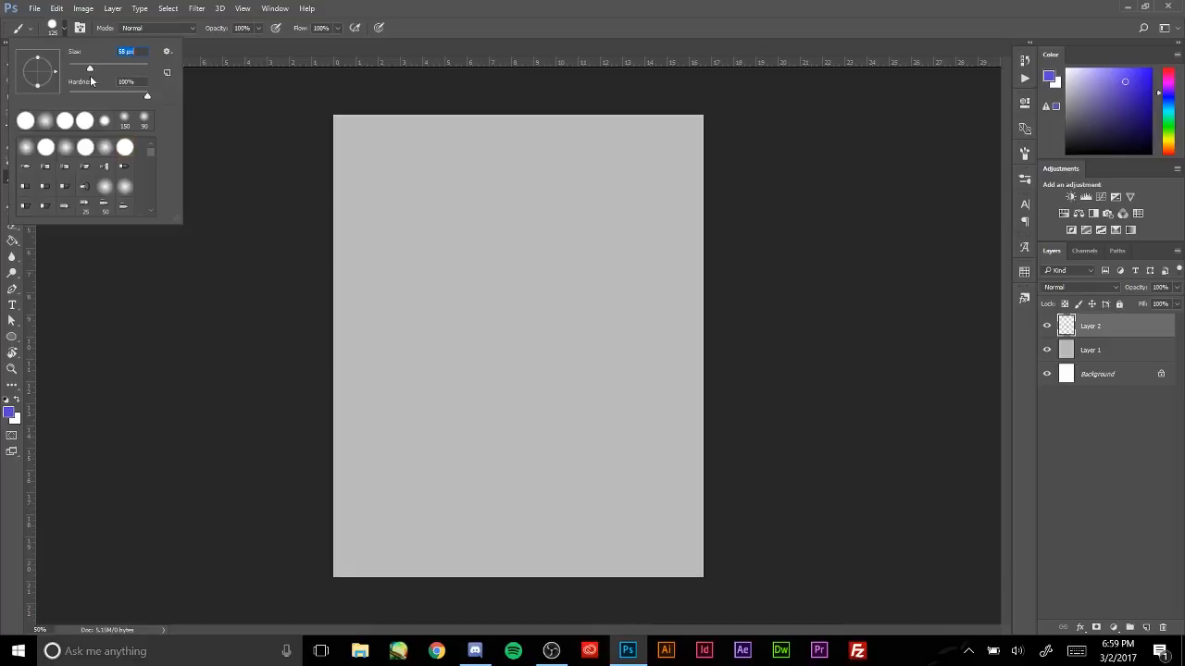
drag(90, 75, 90, 75)
click(65, 30)
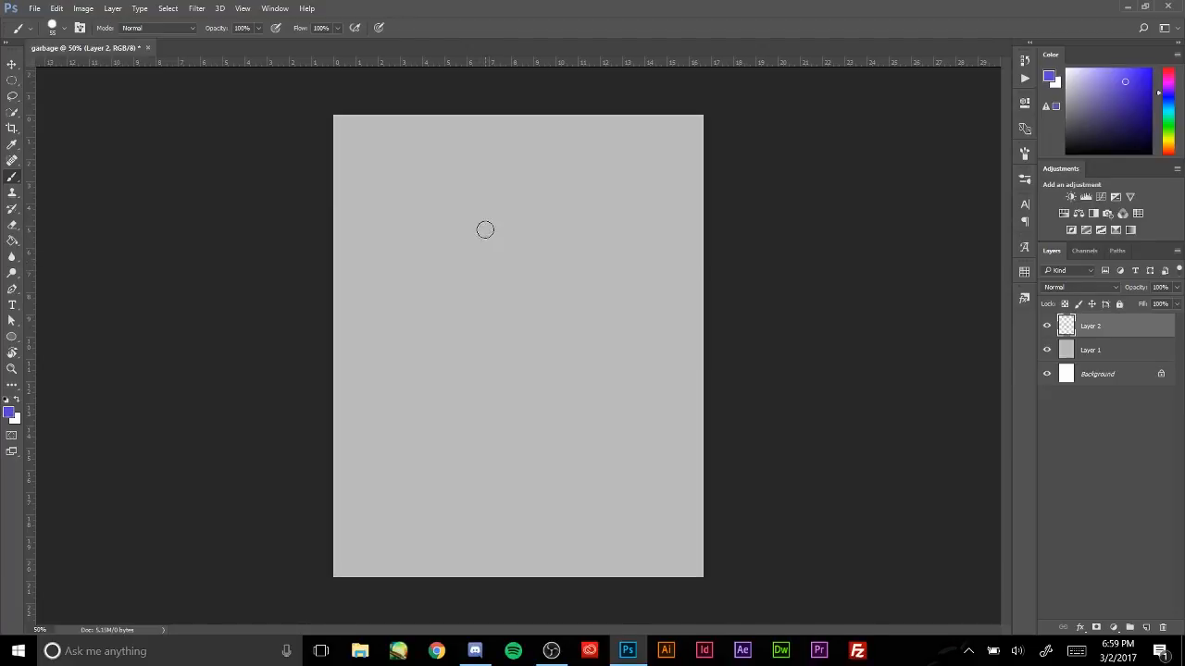
mouse_move(476, 196)
mouse_down()
mouse_move(447, 202)
mouse_move(444, 289)
mouse_move(491, 341)
mouse_up()
mouse_move(571, 185)
mouse_down()
mouse_move(620, 332)
mouse_move(581, 344)
mouse_up()
key(ctrl+z)
key(ctrl+z)
key(ctrl+z)
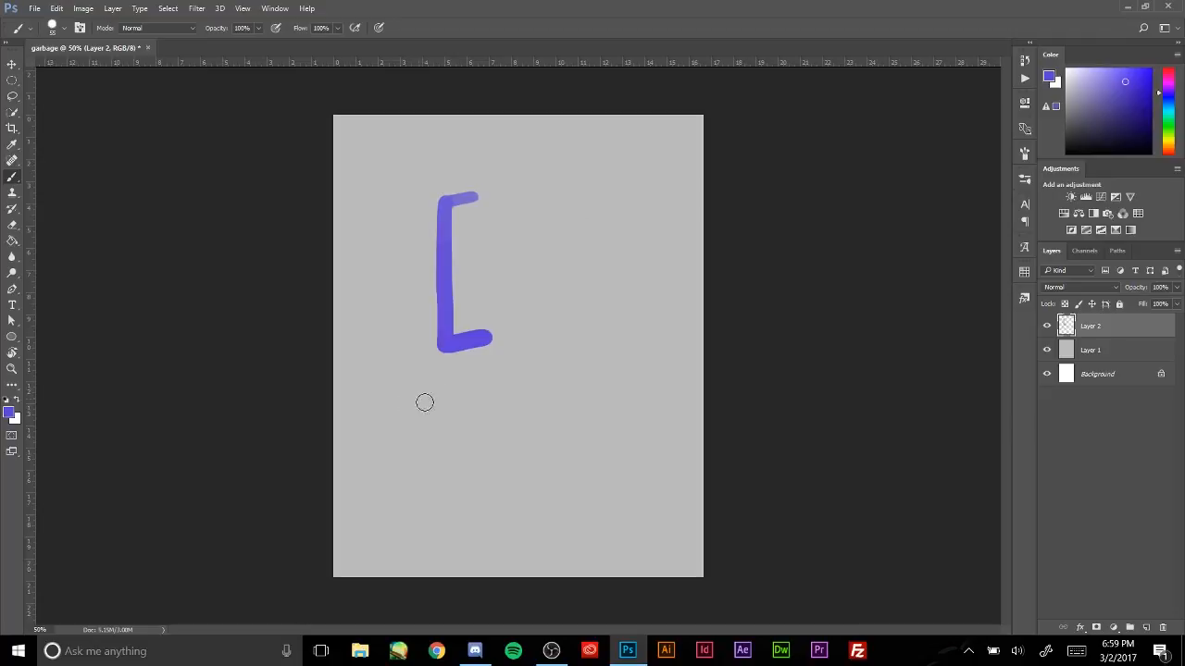
- Label the opening bracket "sm", and paint a closing square bracket beside it with "lg" written below
drag(398, 404, 403, 435)
drag(455, 403, 465, 432)
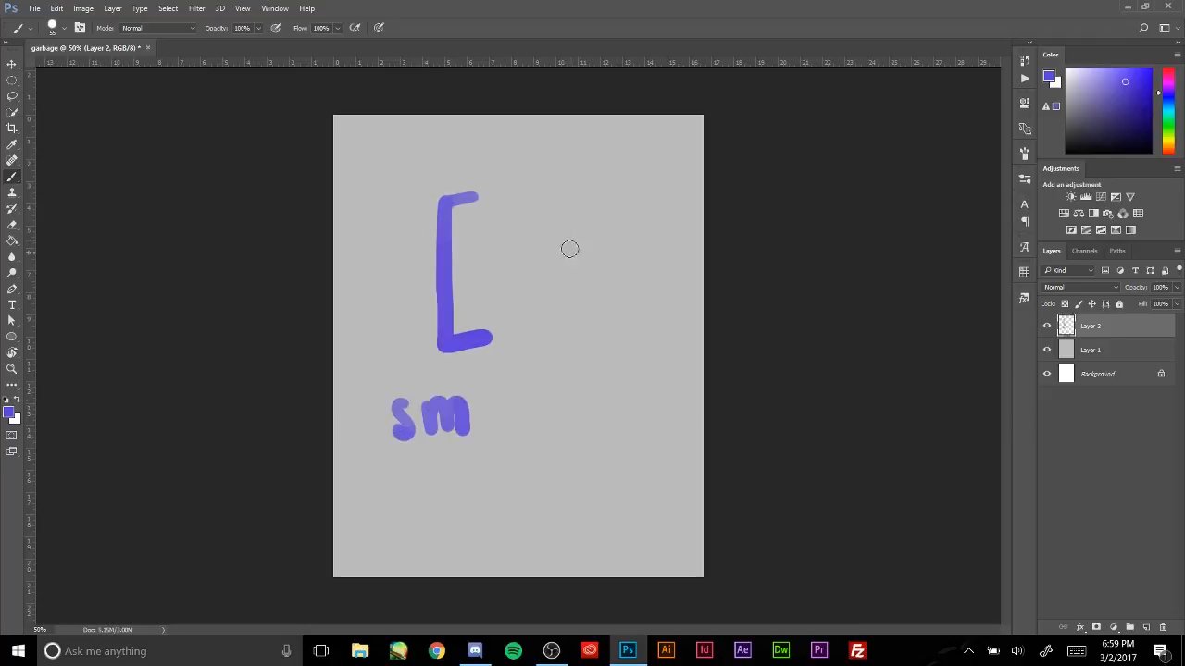
mouse_move(562, 180)
mouse_down()
mouse_move(628, 331)
mouse_move(579, 346)
mouse_up()
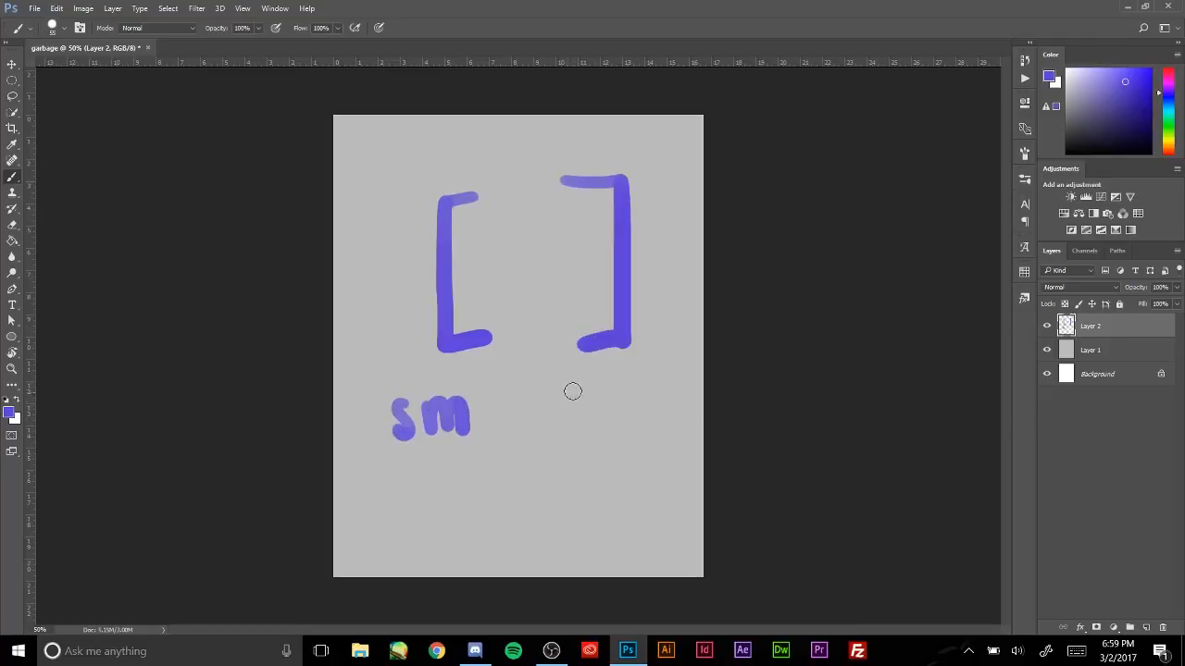
mouse_move(571, 389)
mouse_down()
mouse_move(573, 429)
mouse_move(634, 405)
mouse_move(613, 468)
mouse_up()
- Step back through all the bracket and label strokes until the layer is empty
key(ctrl+z)
key(ctrl+z)
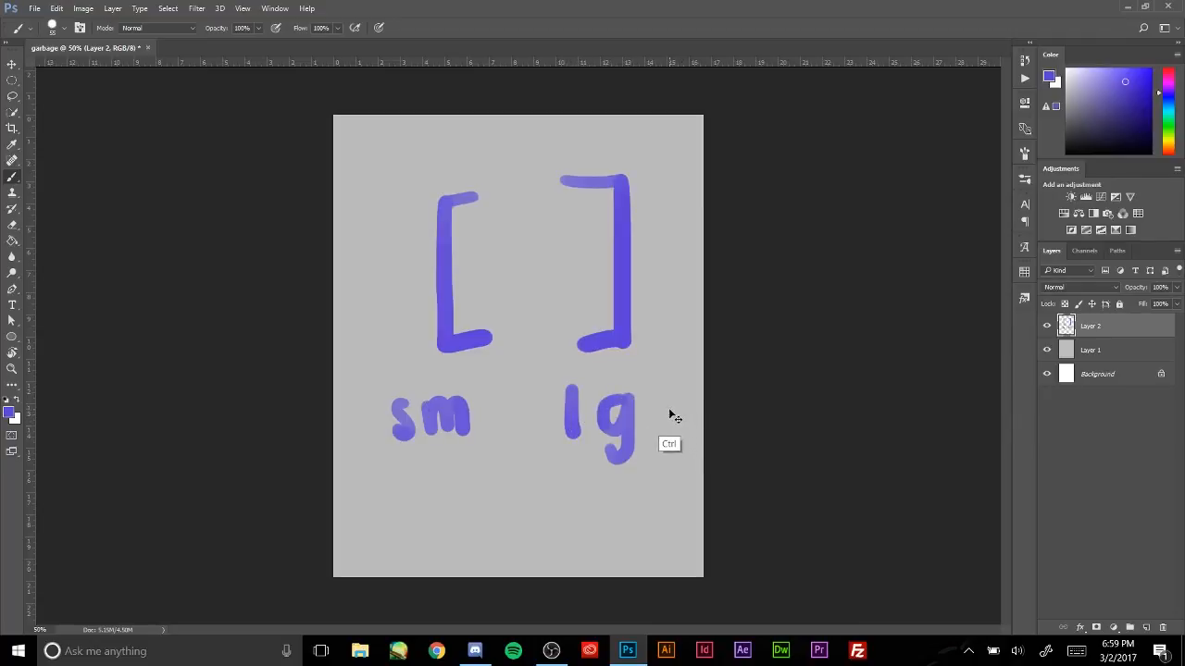
key(ctrl+alt+z)
key(ctrl+alt+z)
key(ctrl+alt+z)
key(ctrl+alt+z)
key(ctrl+alt+z)
key(ctrl+alt+z)
key(ctrl+alt+z)
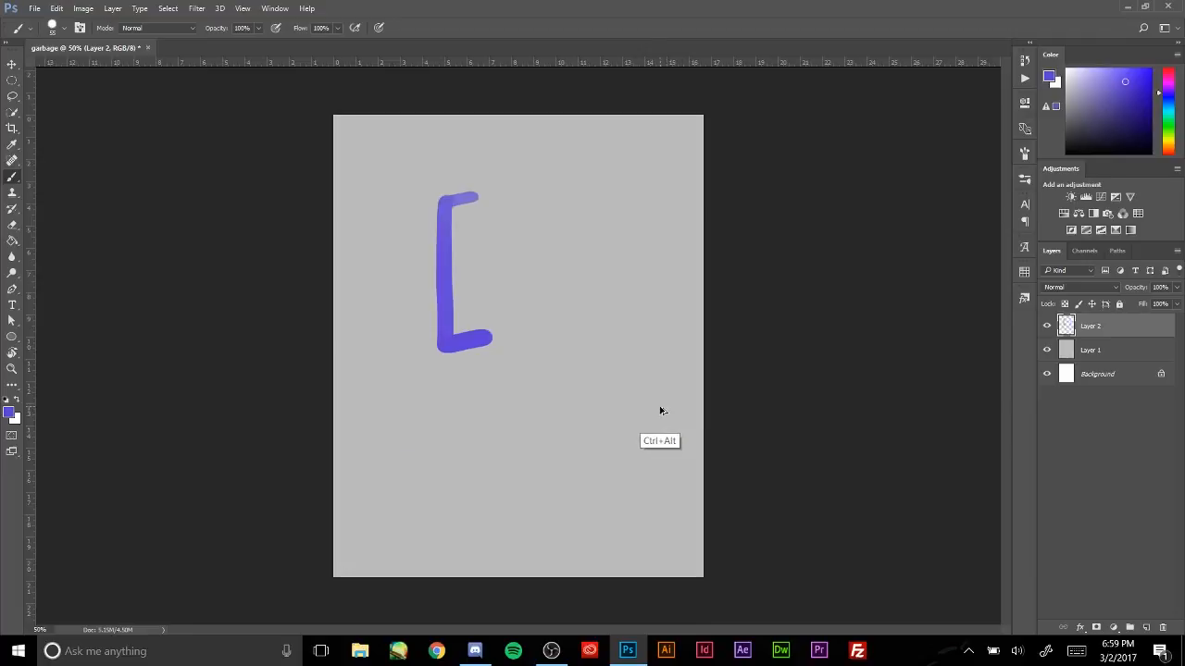
- Enlarge the brush in steps up to 1000 px
key(bracketright)
key(bracketright)
key(bracketright)
key(bracketright)
key(bracketright)
key(bracketright)
key(bracketright)
key(bracketright)
key(bracketright)
key(bracketright)
key(bracketright)
key(bracketright)
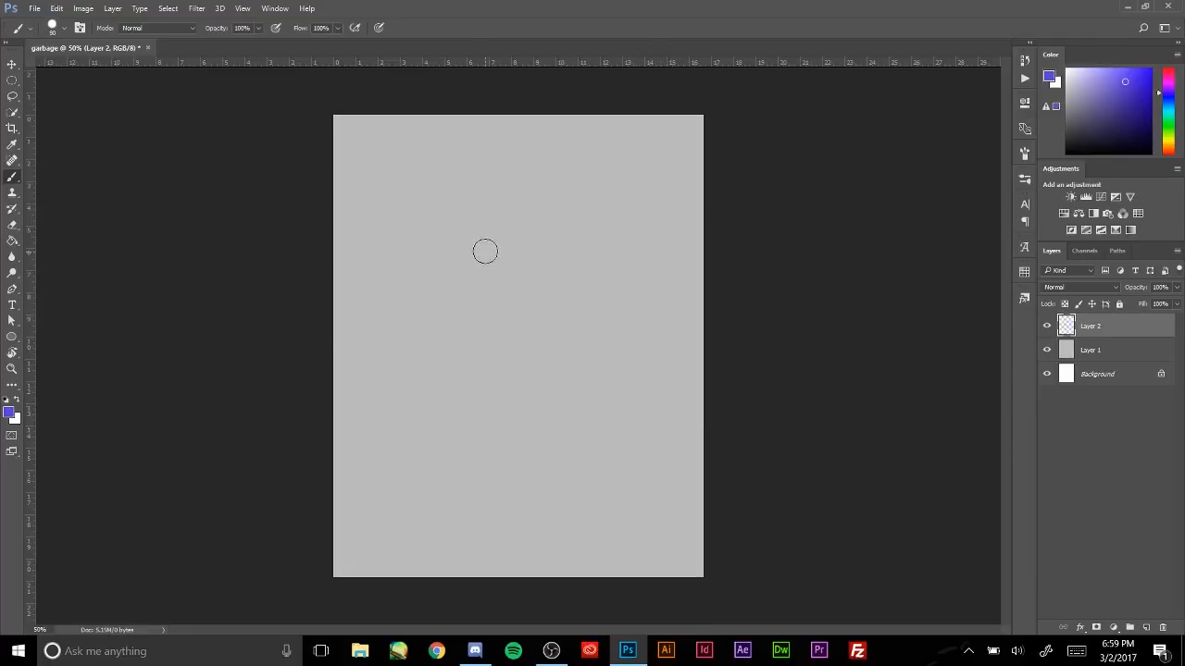
key(bracketright)
key(bracketright)
key(bracketright)
key(bracketright)
key(bracketright)
key(bracketright)
key(bracketright)
key(bracketright)
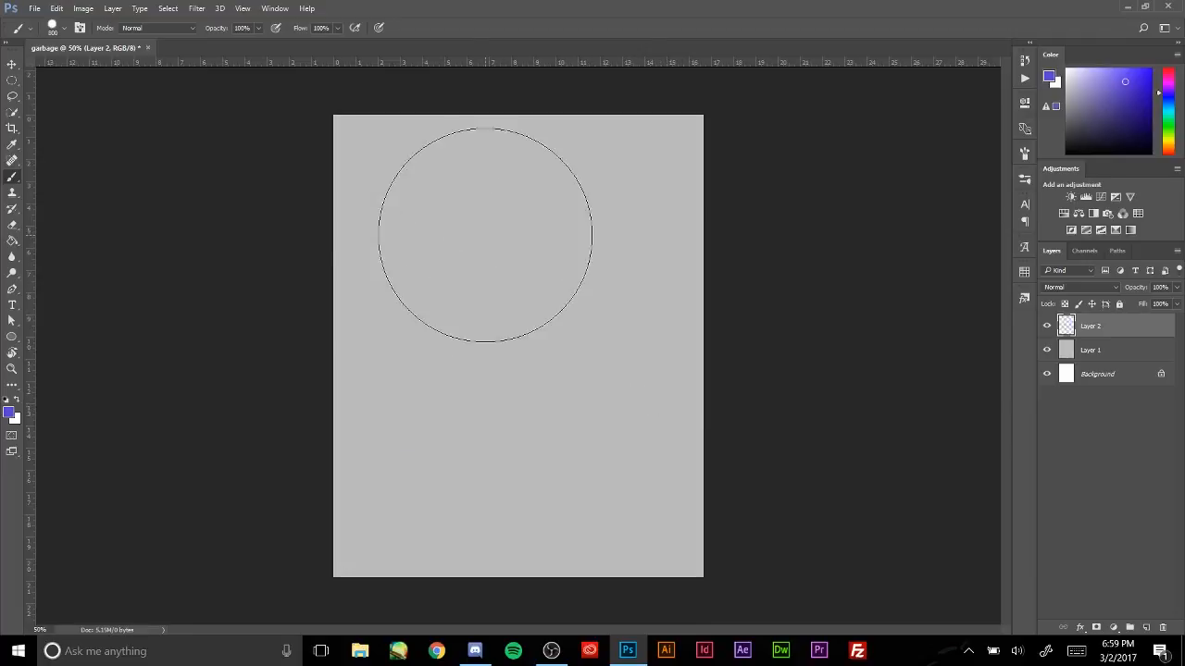
- Shrink the brush in steps to 100 px, and test it with a squiggle down the canvas, undoing the stroke
key(bracketleft)
key(bracketleft)
key(bracketleft)
key(bracketleft)
key(bracketleft)
key(bracketleft)
key(bracketleft)
key(bracketleft)
key(bracketleft)
key(bracketleft)
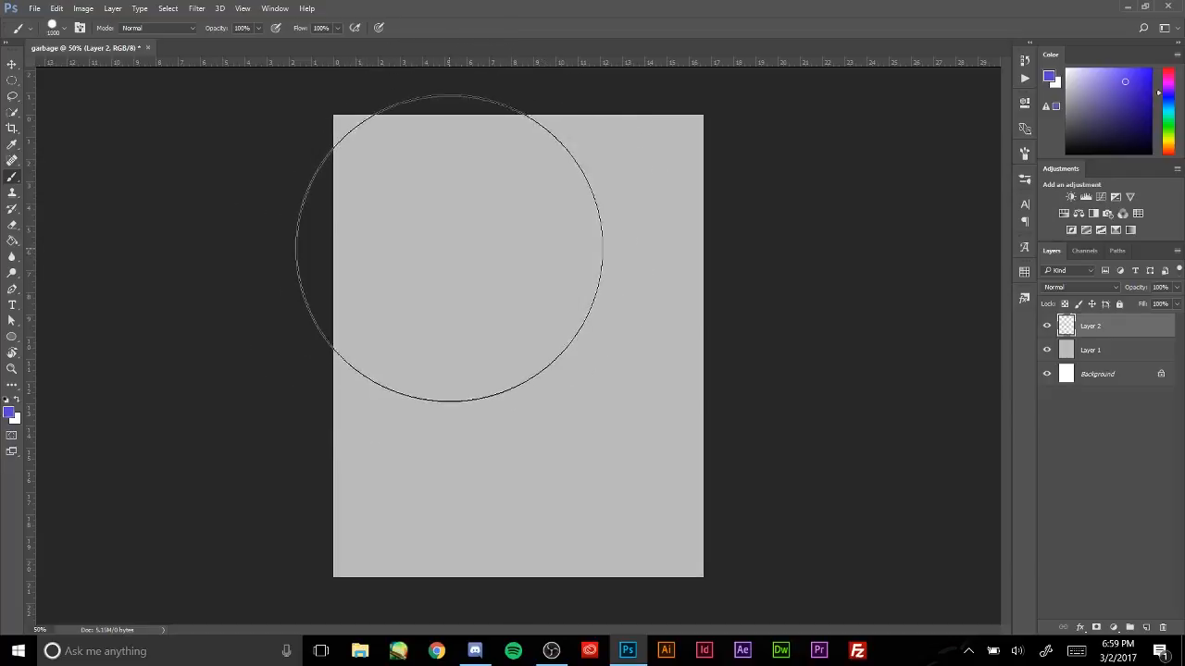
key(bracketleft)
key(bracketleft)
key(bracketleft)
key(bracketleft)
key(bracketleft)
key(bracketleft)
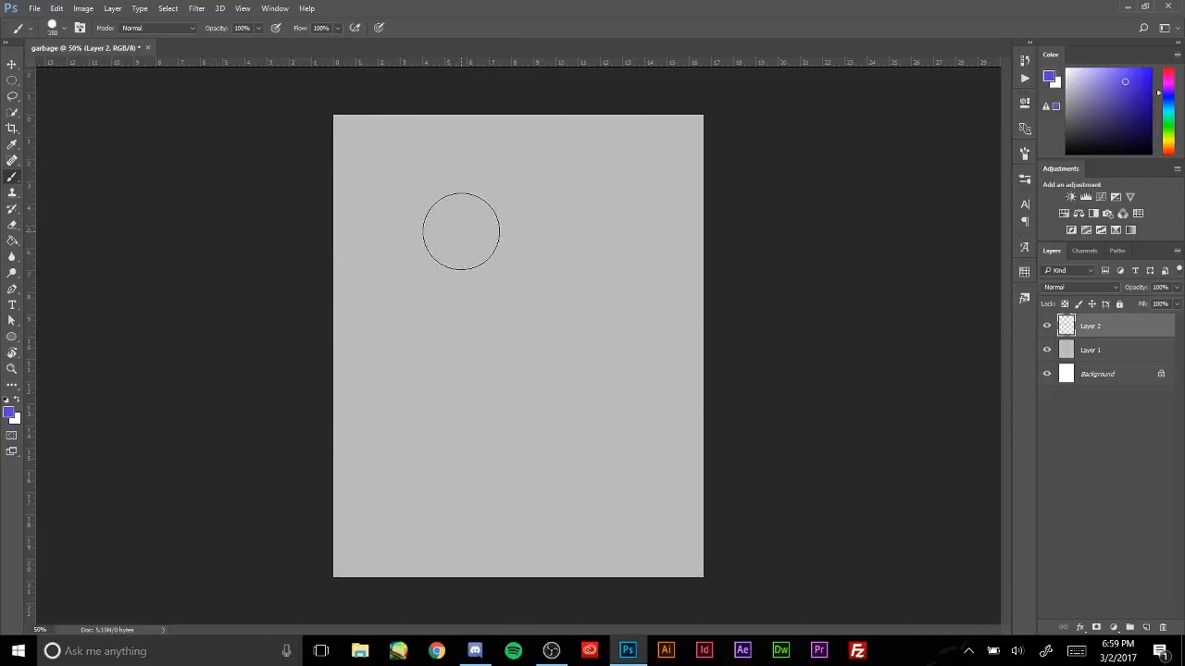
drag(442, 212, 544, 398)
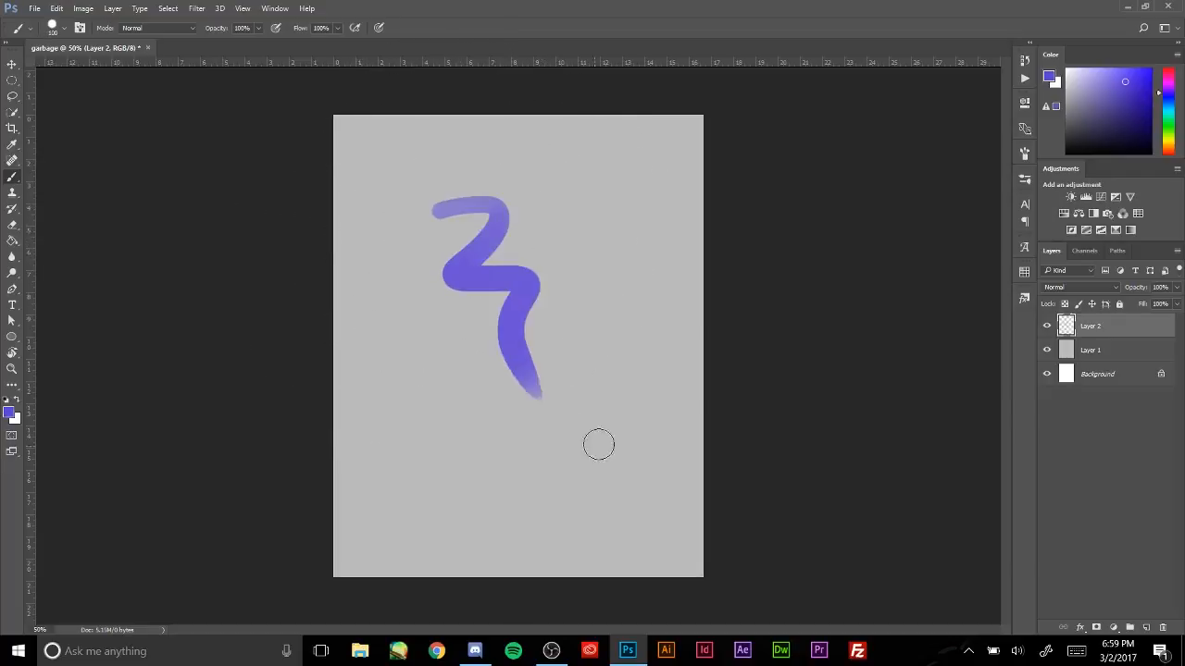
key(ctrl+z)
- Enlarge the brush in steps to 400 px, and try broad strokes across the canvas, undoing each one
key(bracketright)
key(bracketright)
key(bracketright)
key(bracketright)
key(bracketright)
key(bracketright)
key(bracketright)
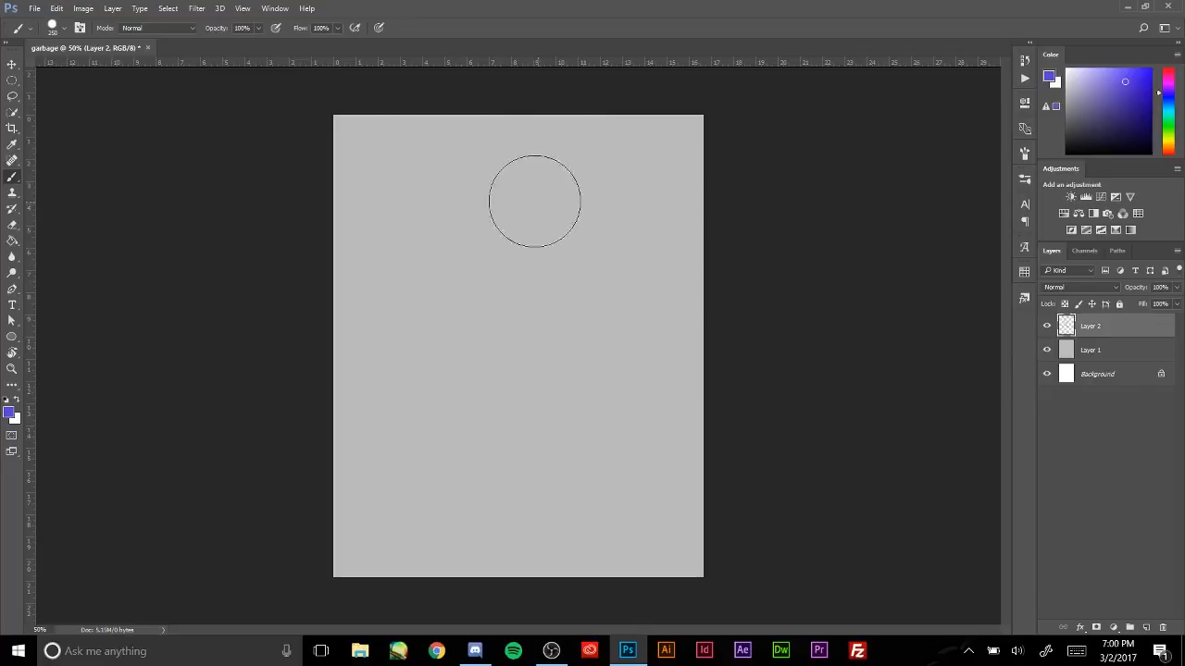
drag(463, 180, 536, 509)
key(ctrl+z)
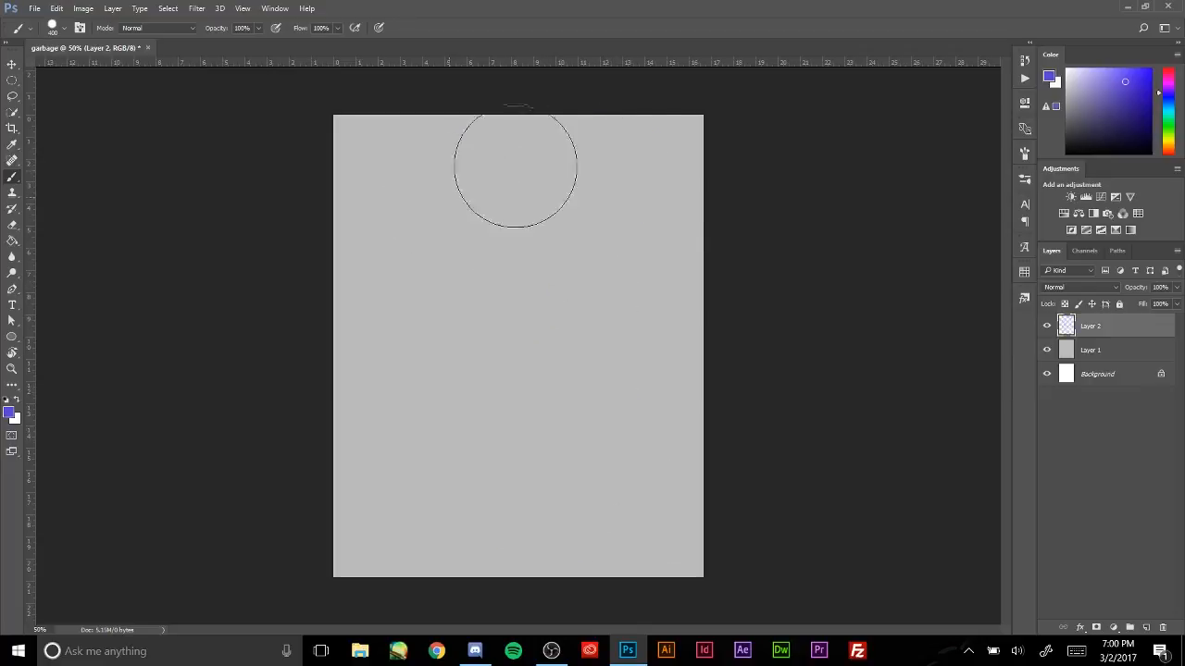
mouse_move(516, 164)
mouse_down()
mouse_move(555, 238)
mouse_move(544, 367)
mouse_move(698, 484)
mouse_up()
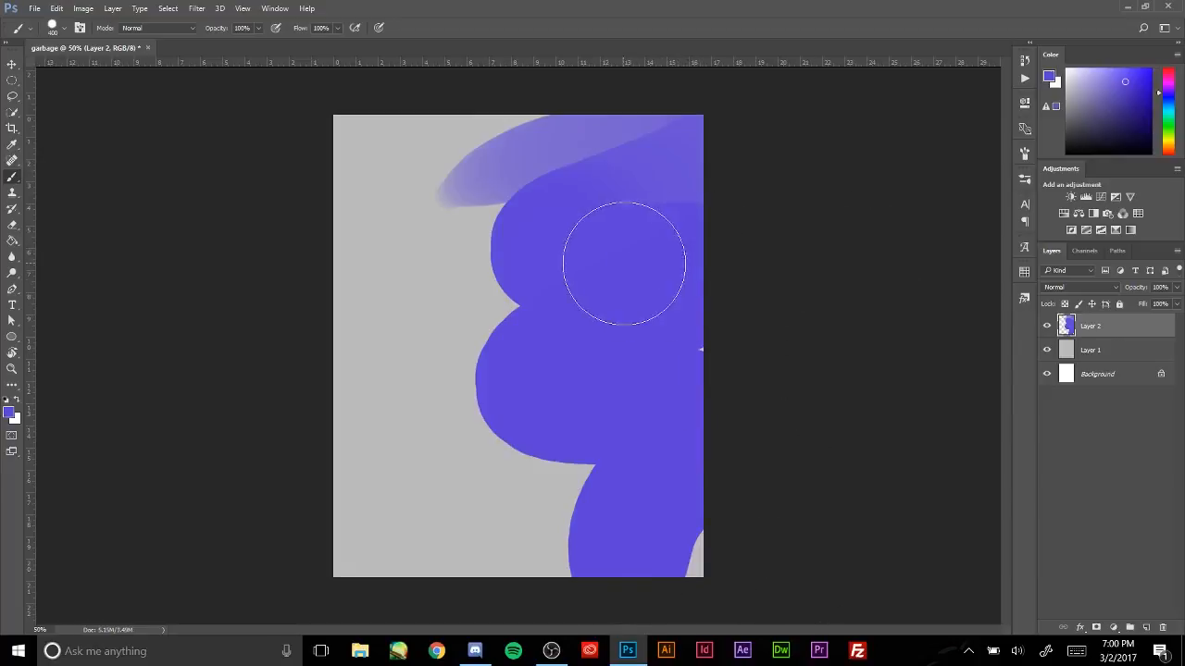
key(ctrl+z)
drag(387, 270, 518, 324)
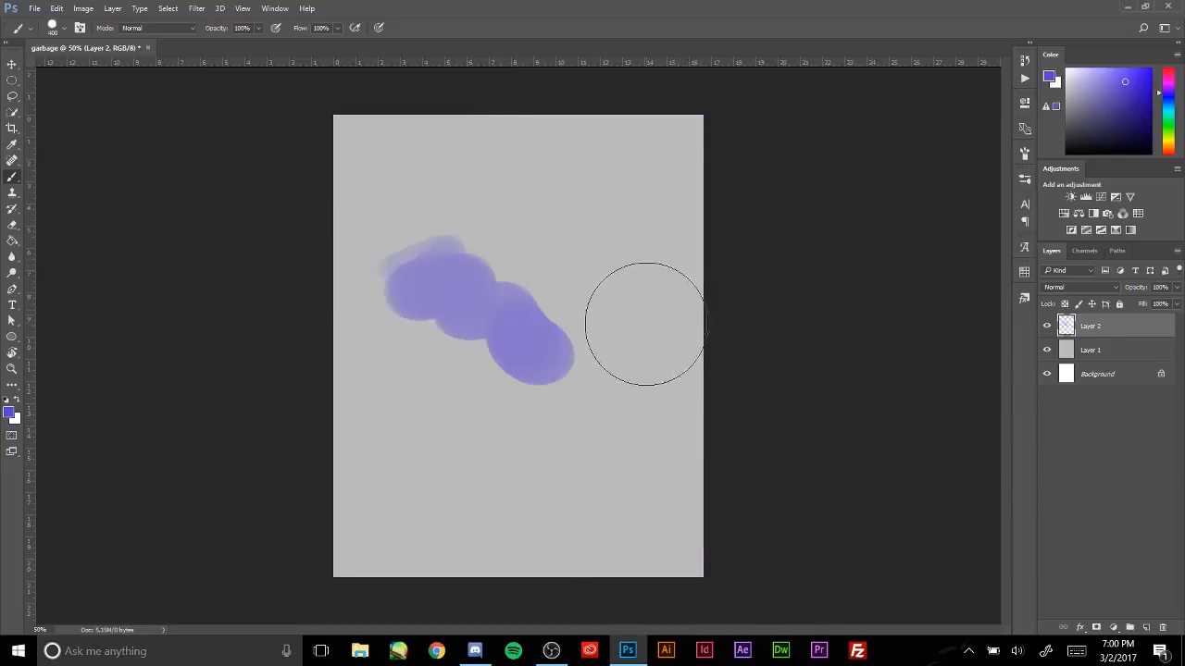
key(ctrl+z)
- Reduce the brush to 200 px, and readjust its size in the brush settings
key(bracketleft)
key(bracketleft)
key(bracketleft)
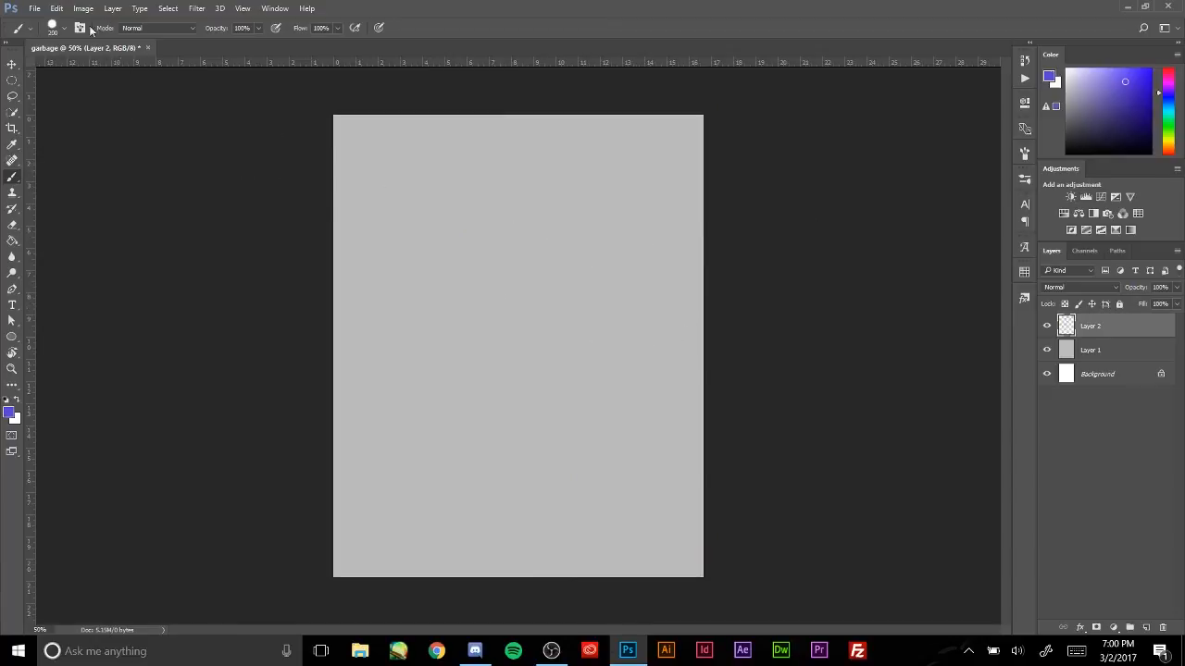
click(65, 30)
click(128, 72)
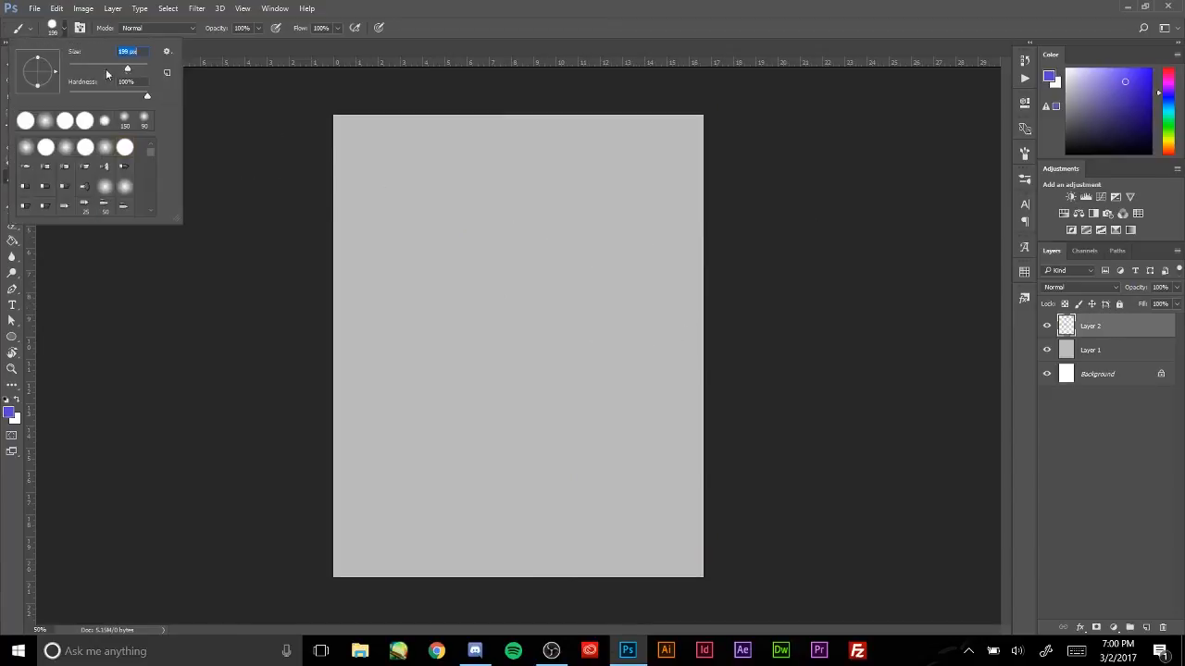
drag(127, 71, 123, 72)
click(65, 28)
- Resize the brush in steps down to 90 px, and test it with a short stroke, undoing the stroke
key(bracketright)
key(bracketright)
key(bracketright)
key(bracketright)
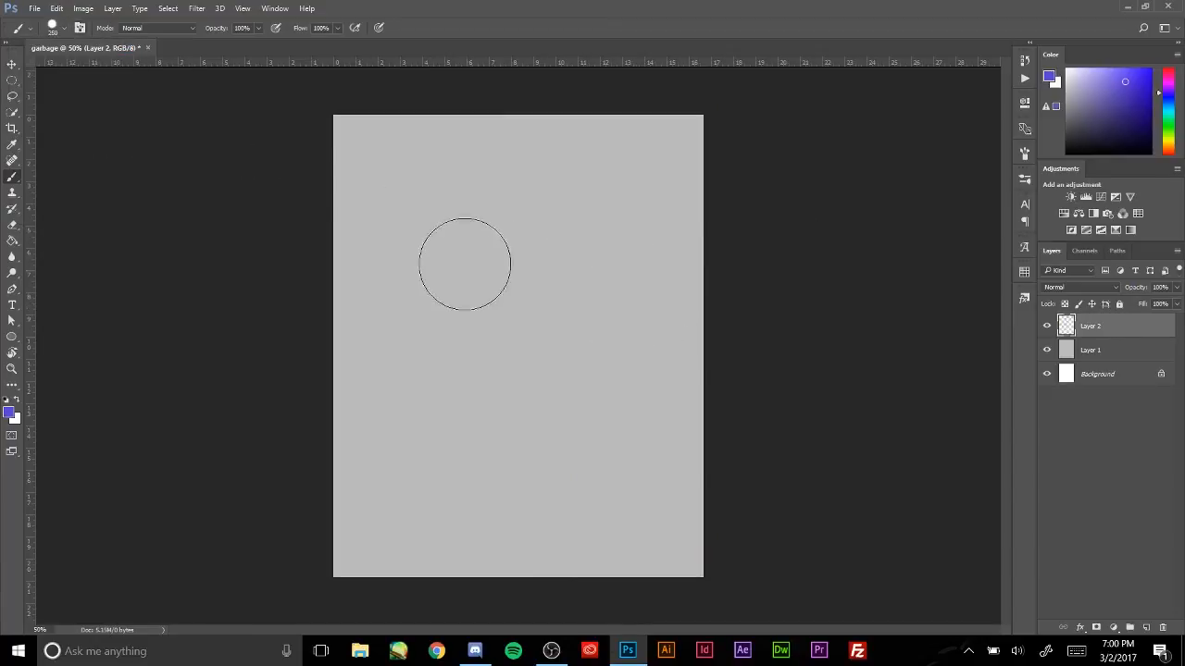
key(bracketleft)
key(bracketleft)
key(bracketleft)
key(bracketleft)
key(bracketleft)
key(bracketleft)
key(bracketleft)
drag(423, 256, 550, 272)
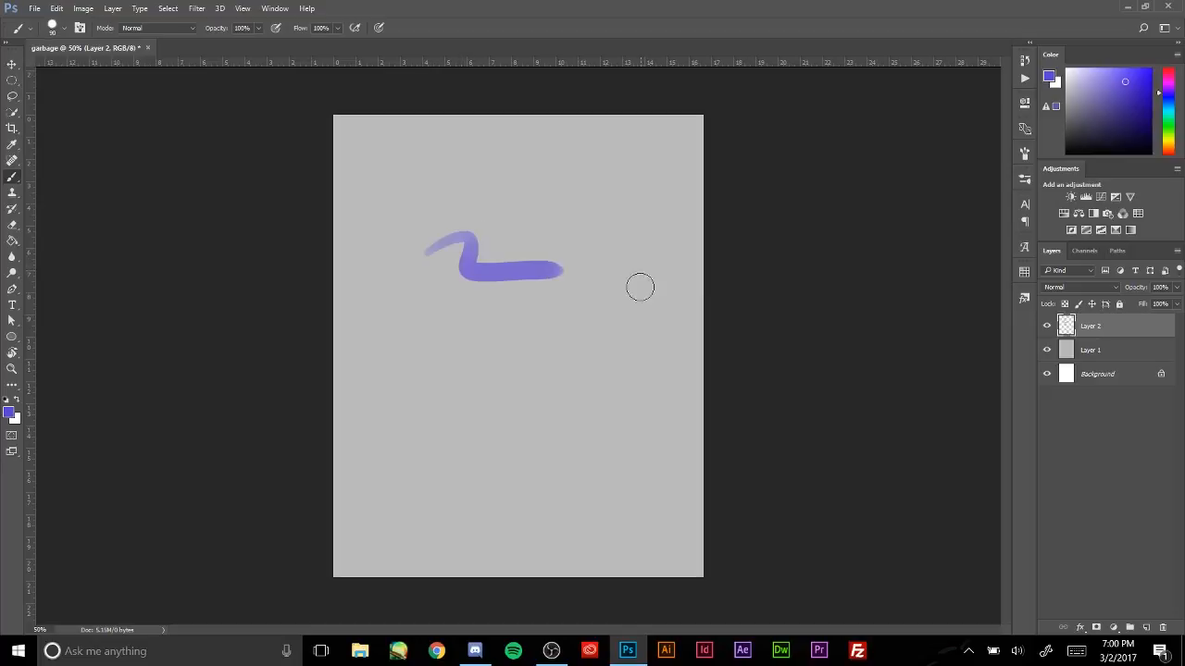
key(ctrl+z)
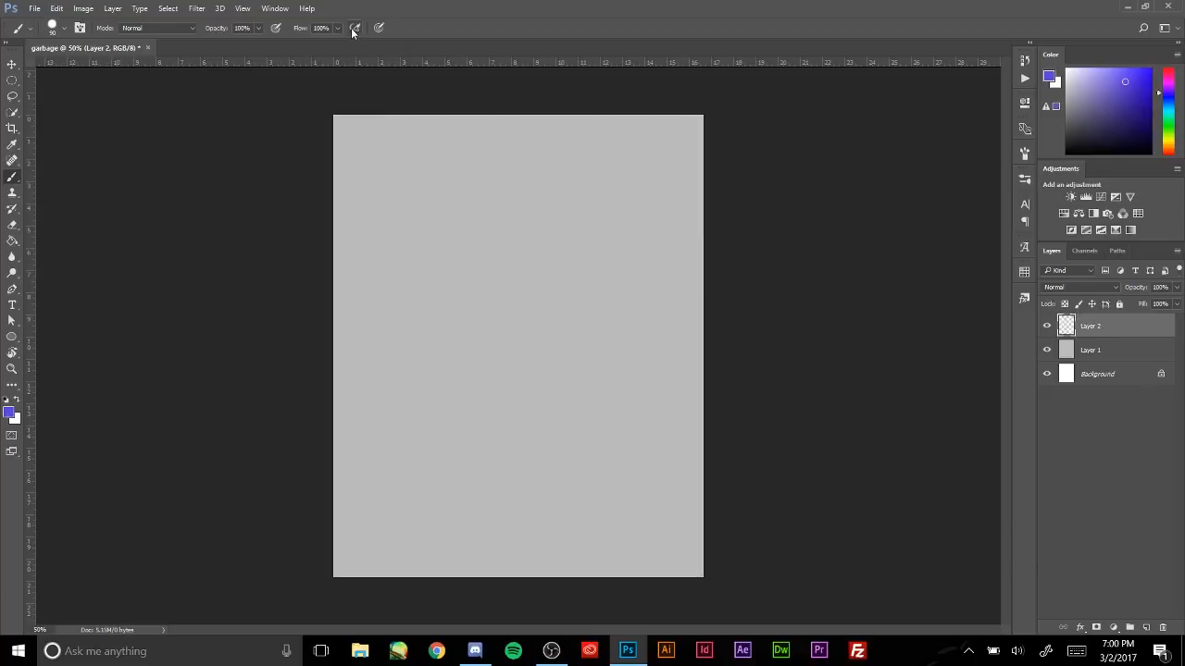
- Look at the Clone Stamp, History Brush and Eraser tools and their options
click(12, 195)
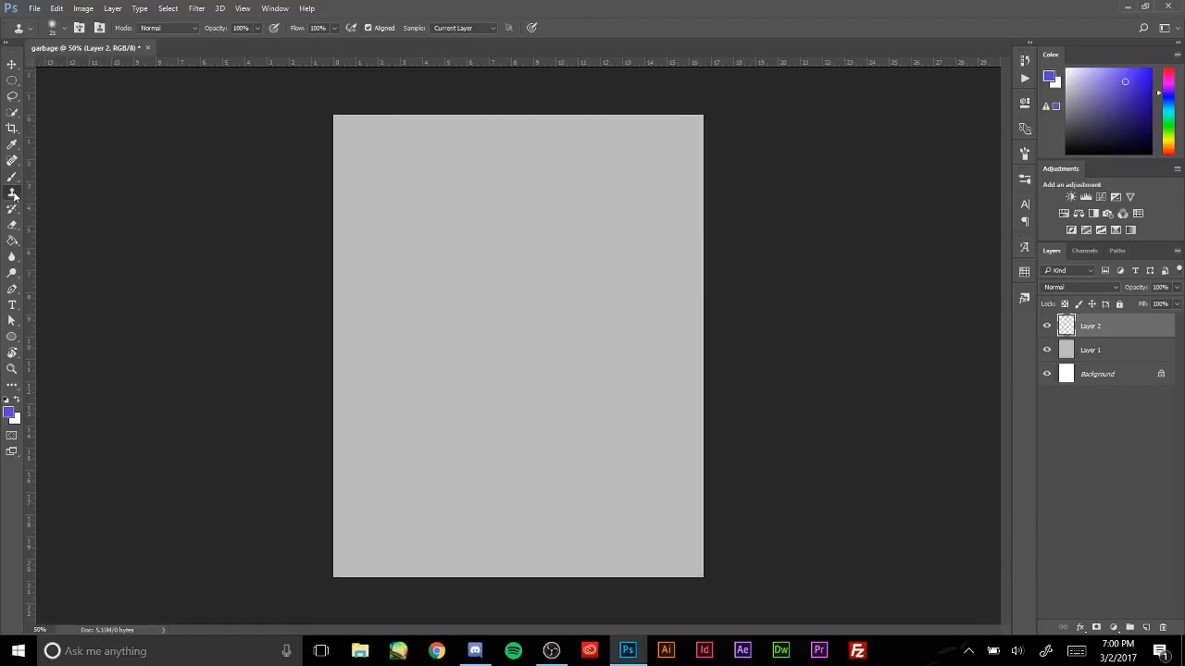
click(12, 210)
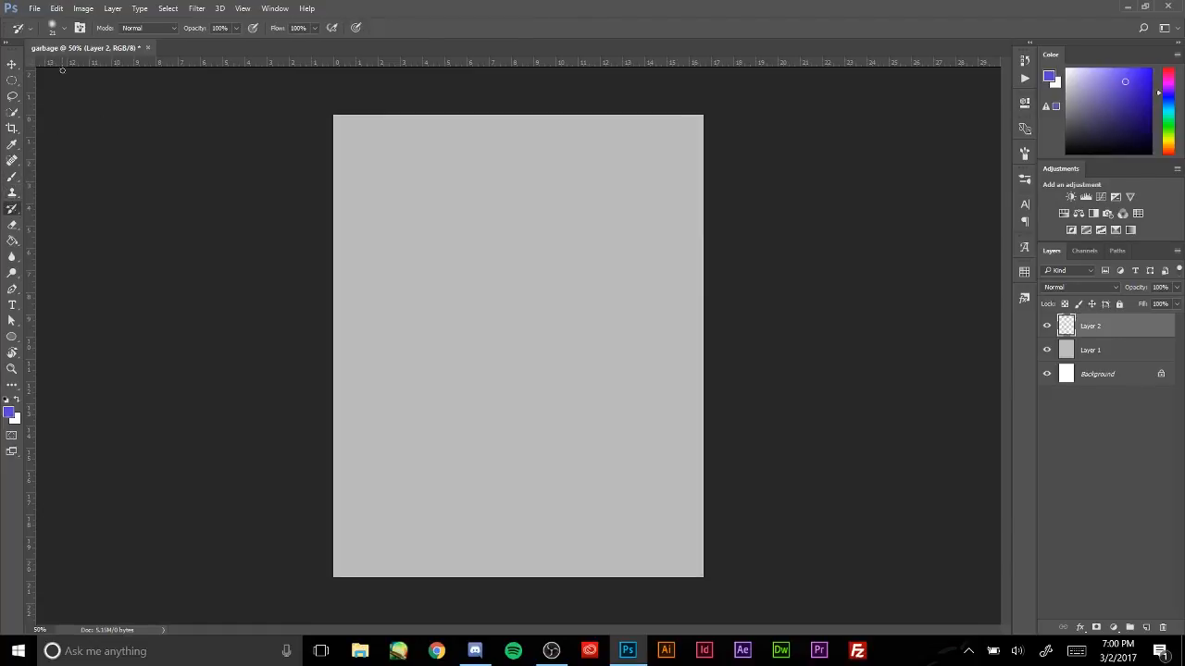
click(12, 225)
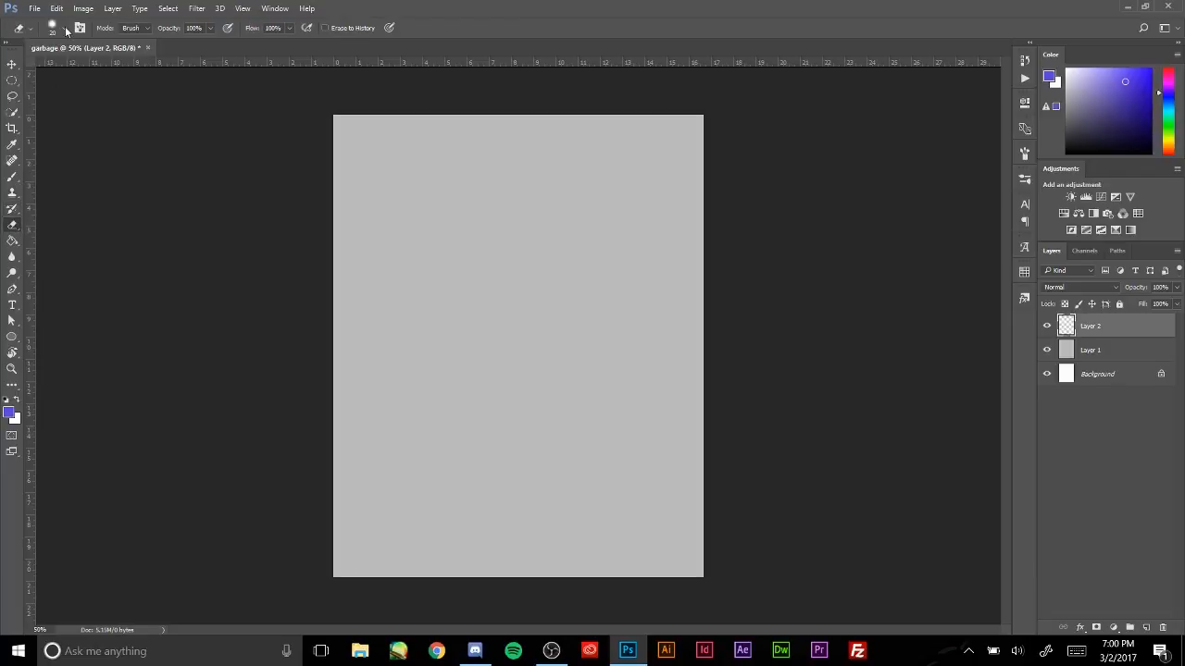
- Paint a dense overlapping scribble down the middle of the canvas with the Brush at 150 px
click(12, 177)
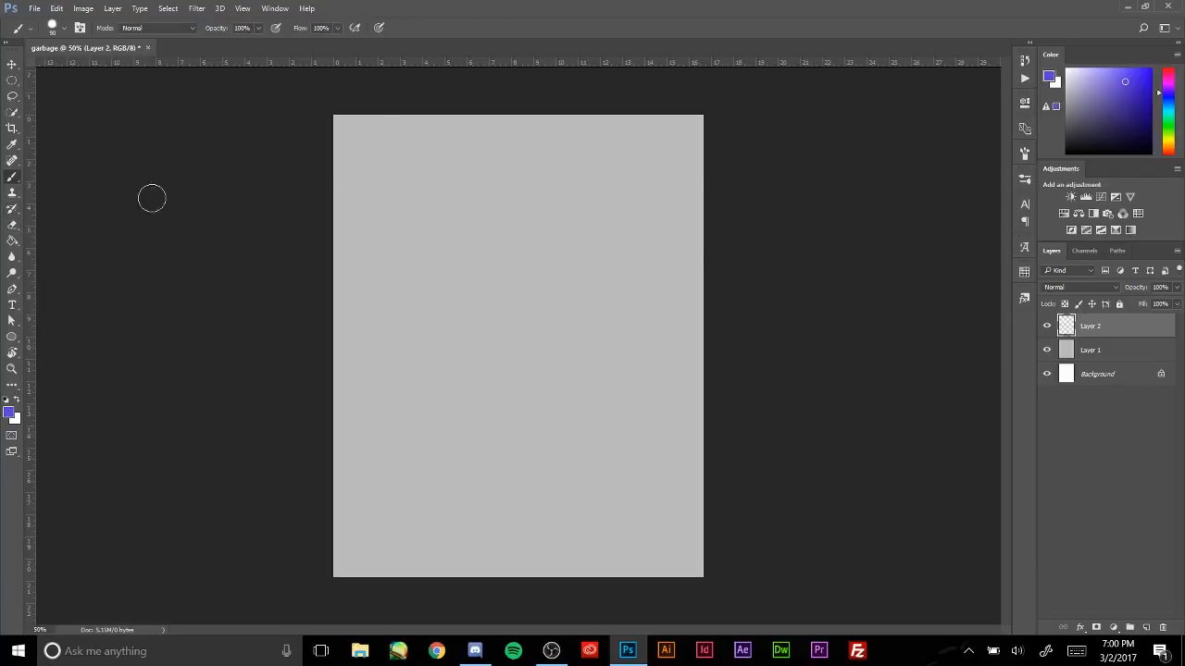
mouse_move(454, 243)
mouse_down()
mouse_move(540, 289)
mouse_move(511, 382)
mouse_move(551, 448)
mouse_move(482, 278)
mouse_move(575, 322)
mouse_move(532, 476)
mouse_up()
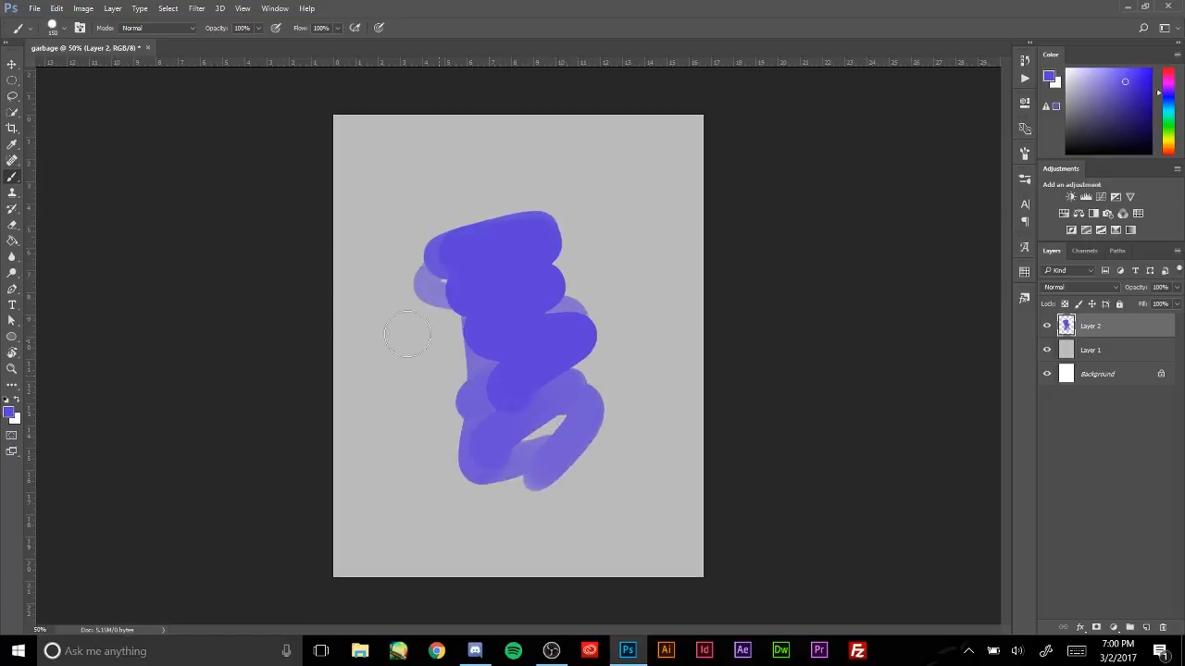
- Erase thin zigzag lines across the scribble with the Eraser, and undo the erasing
click(12, 225)
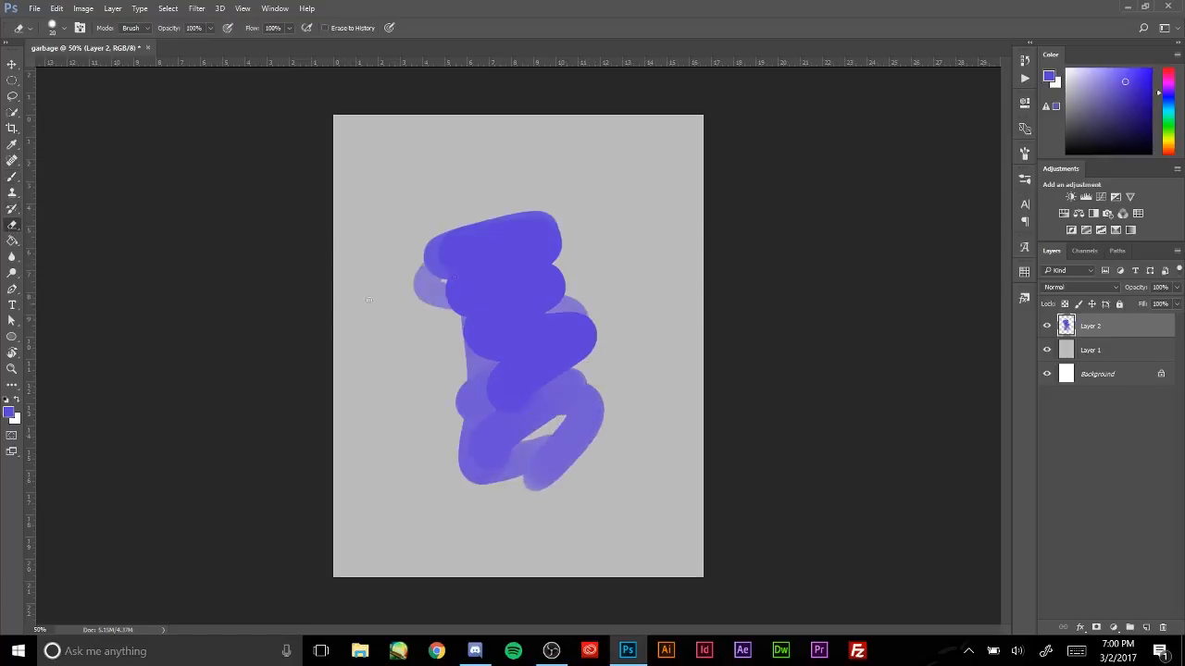
drag(371, 297, 685, 250)
key(ctrl+z)
mouse_move(362, 312)
mouse_down()
mouse_move(618, 291)
mouse_move(459, 451)
mouse_move(597, 421)
mouse_up()
key(z)
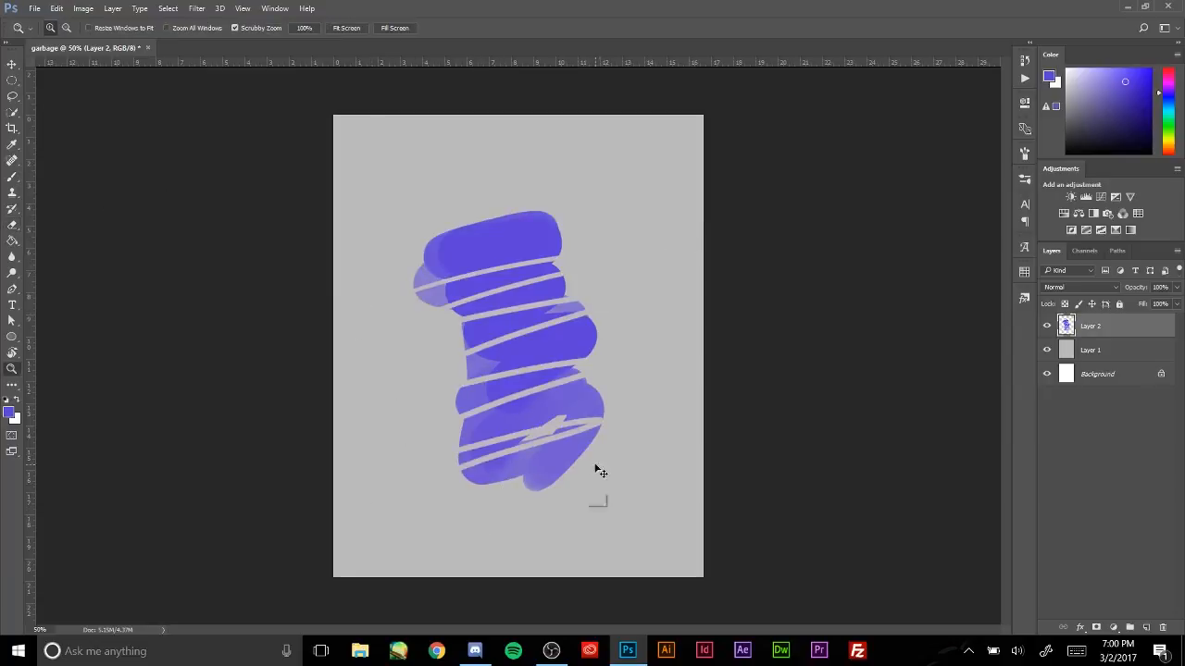
key(ctrl+z)
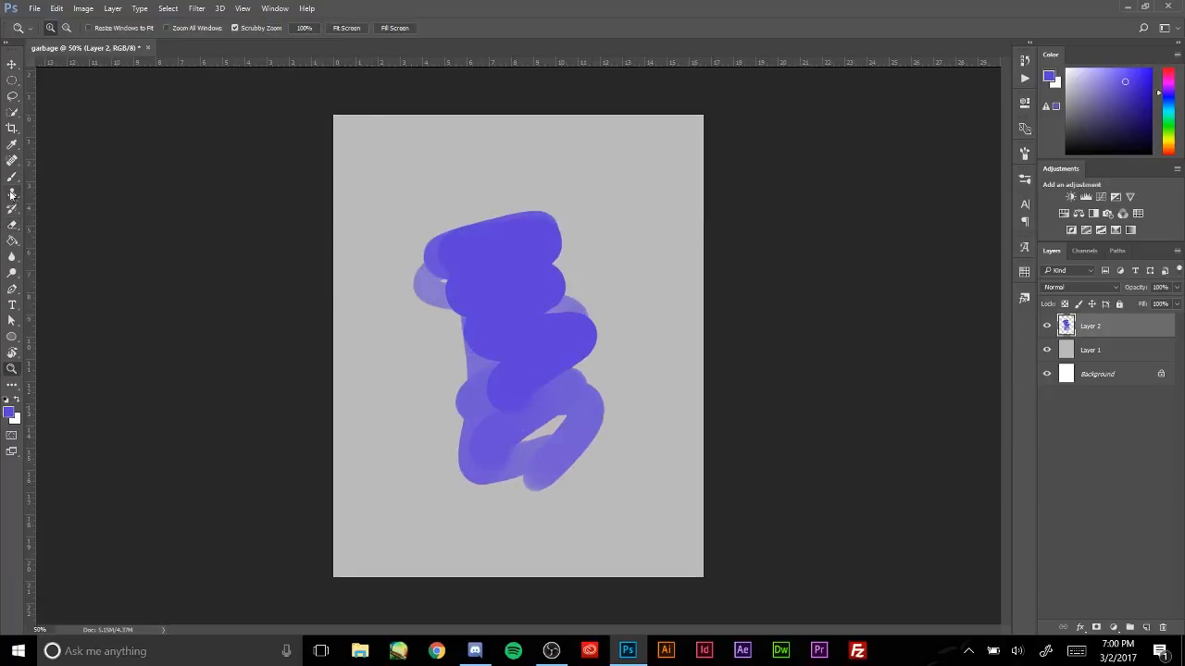
- Choose a textured 60 px brush tip for the Eraser
click(13, 222)
click(62, 30)
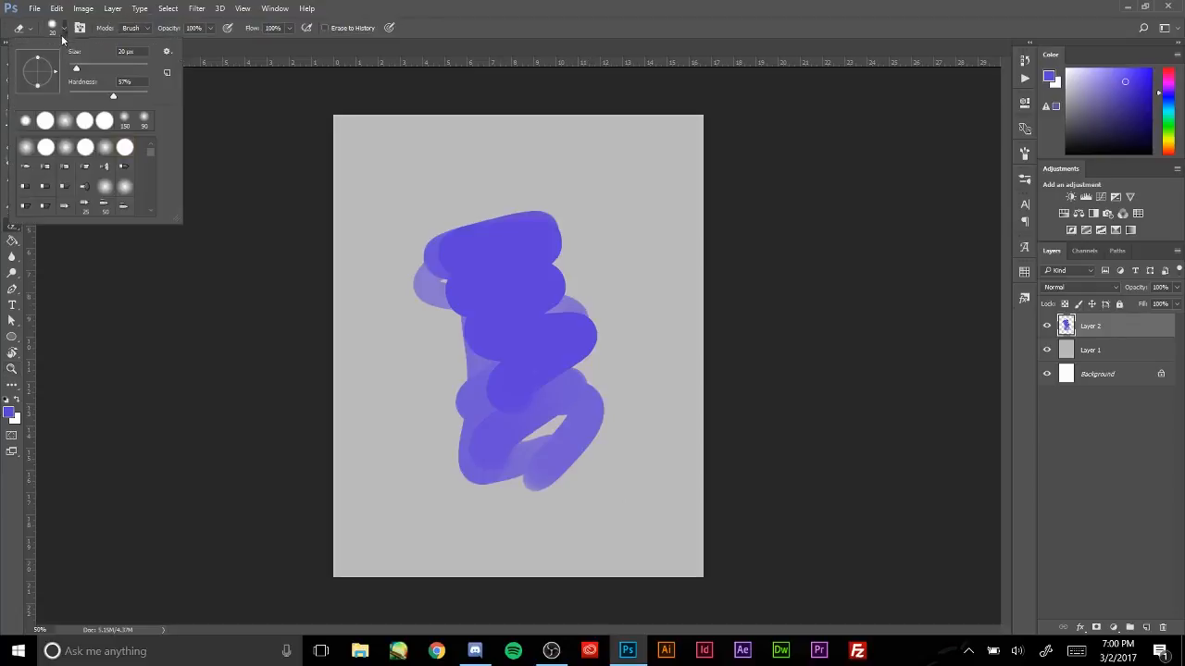
scroll(146, 194, down, 8)
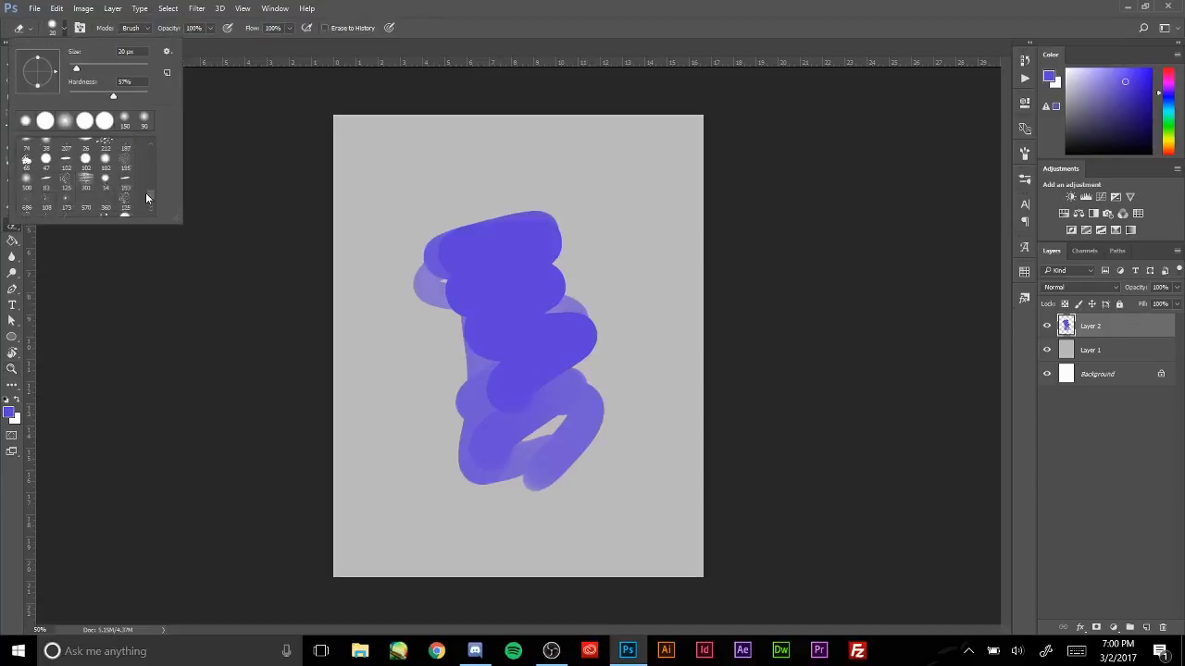
click(112, 165)
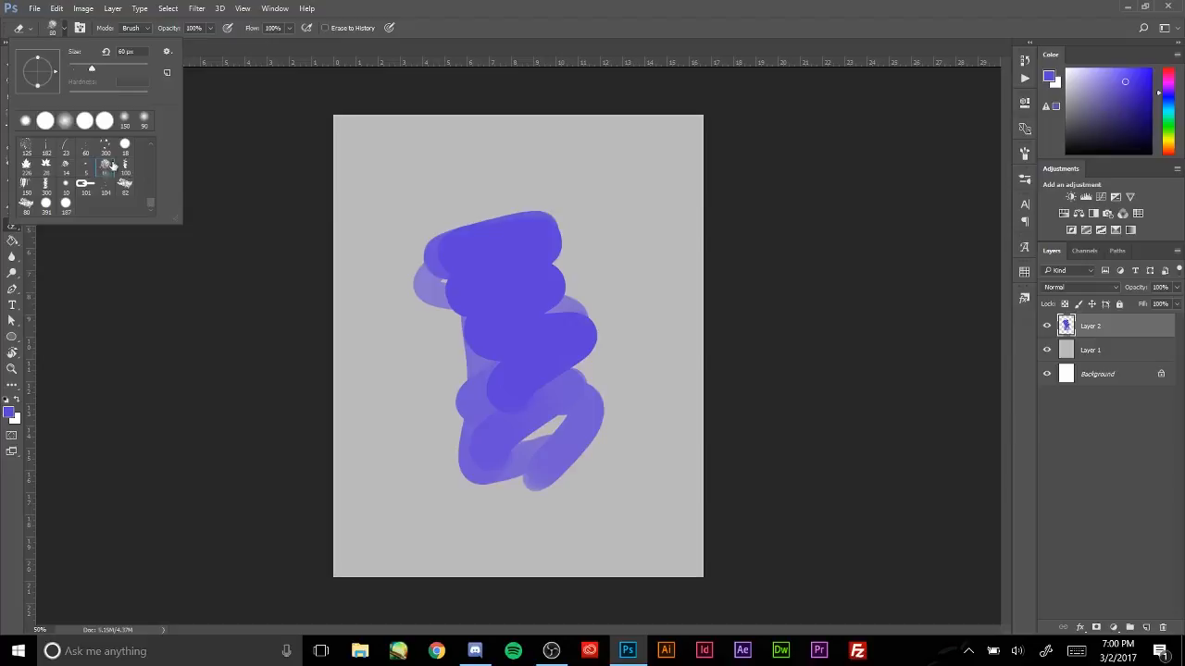
- Look at the Shape Dynamics brush settings for the Eraser
click(58, 31)
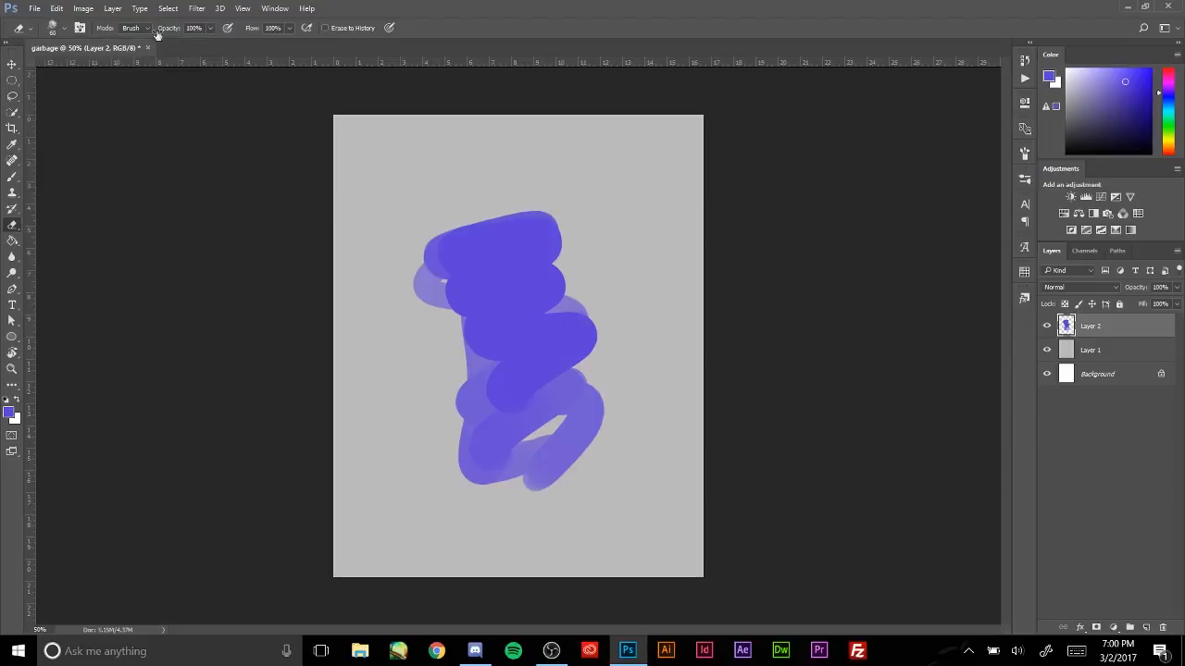
click(1025, 154)
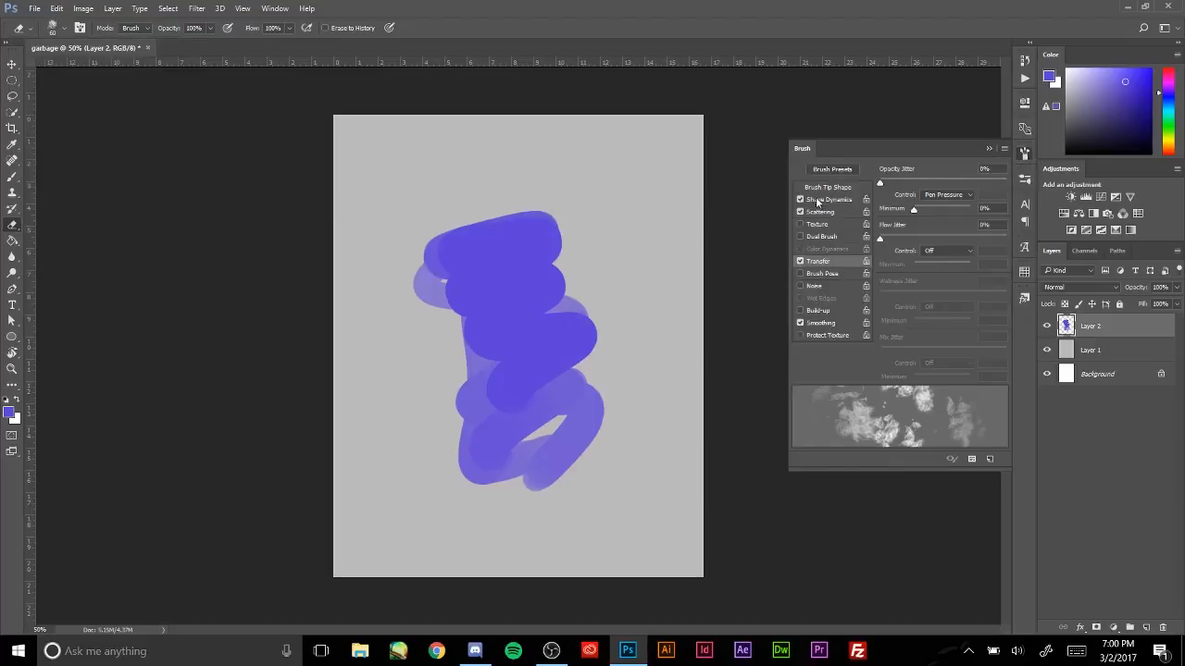
click(827, 200)
click(993, 147)
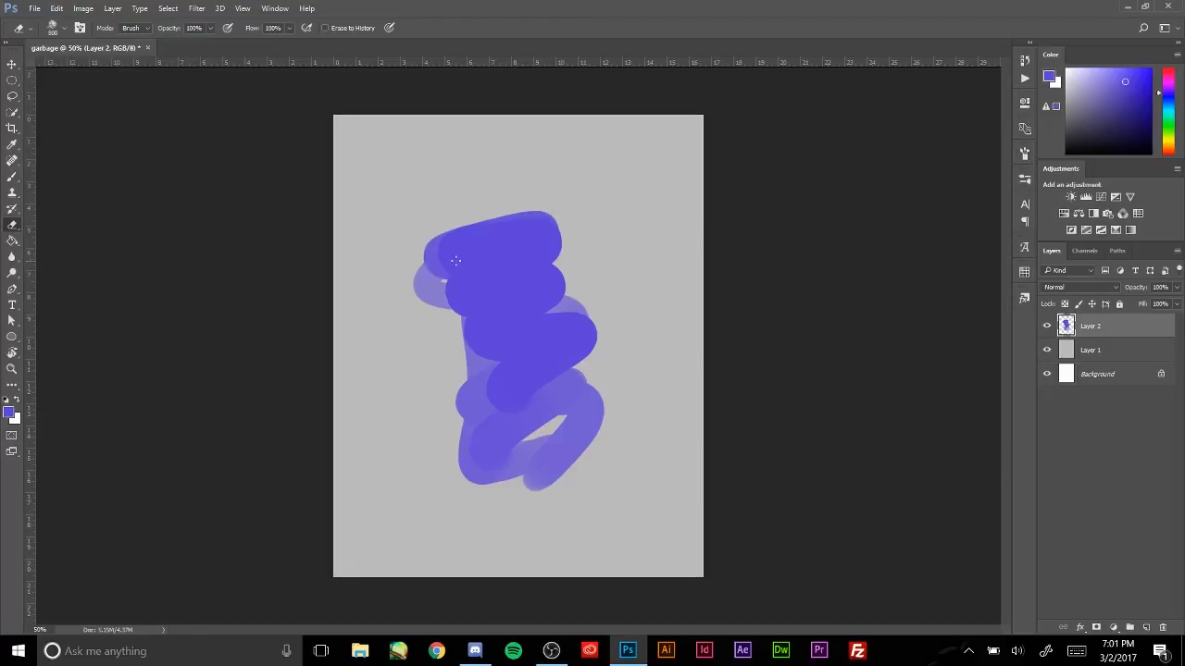
- Erase across the whole scribble with the enlarged textured Eraser tip, and undo the erasing
mouse_move(499, 278)
mouse_down()
mouse_move(568, 261)
mouse_move(535, 331)
mouse_move(535, 382)
mouse_move(604, 417)
mouse_move(647, 293)
mouse_move(570, 194)
mouse_move(549, 320)
mouse_move(573, 372)
mouse_move(444, 241)
mouse_move(627, 238)
mouse_up()
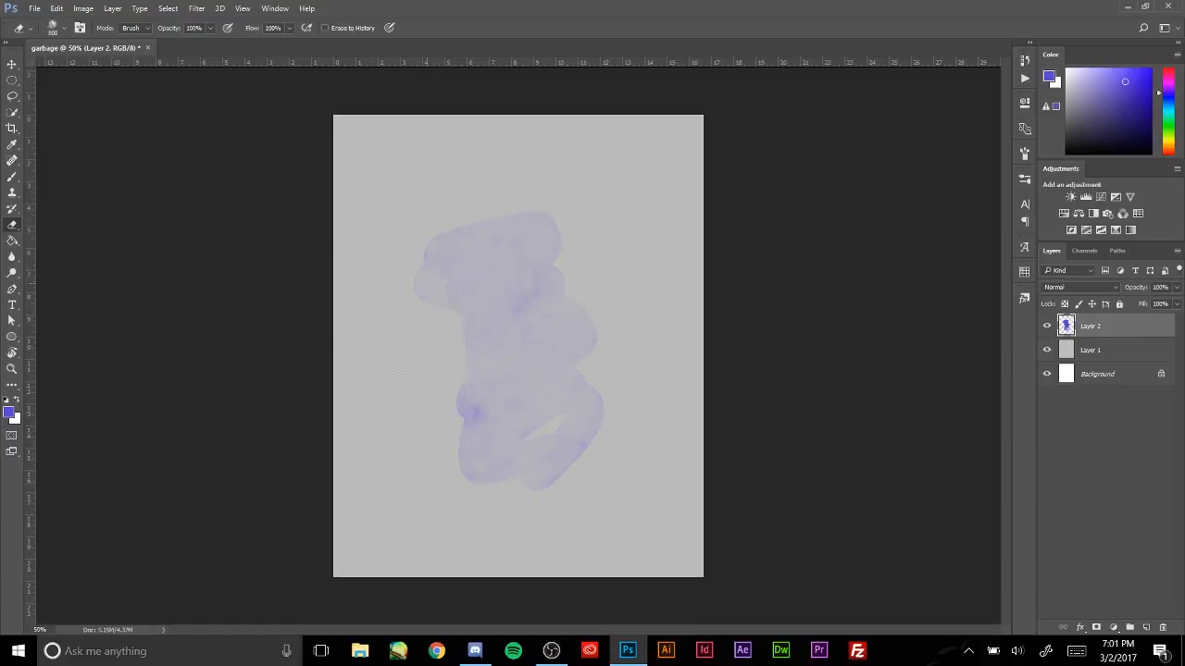
key(ctrl+z)
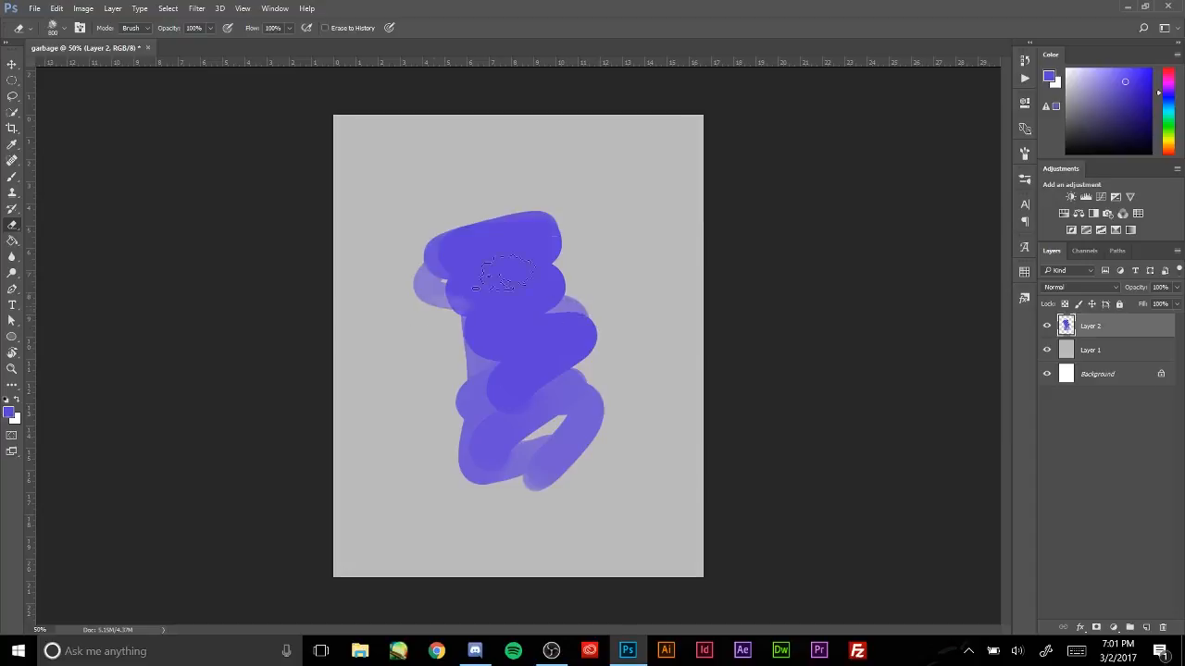
key(ctrl+z)
key(ctrl+z)
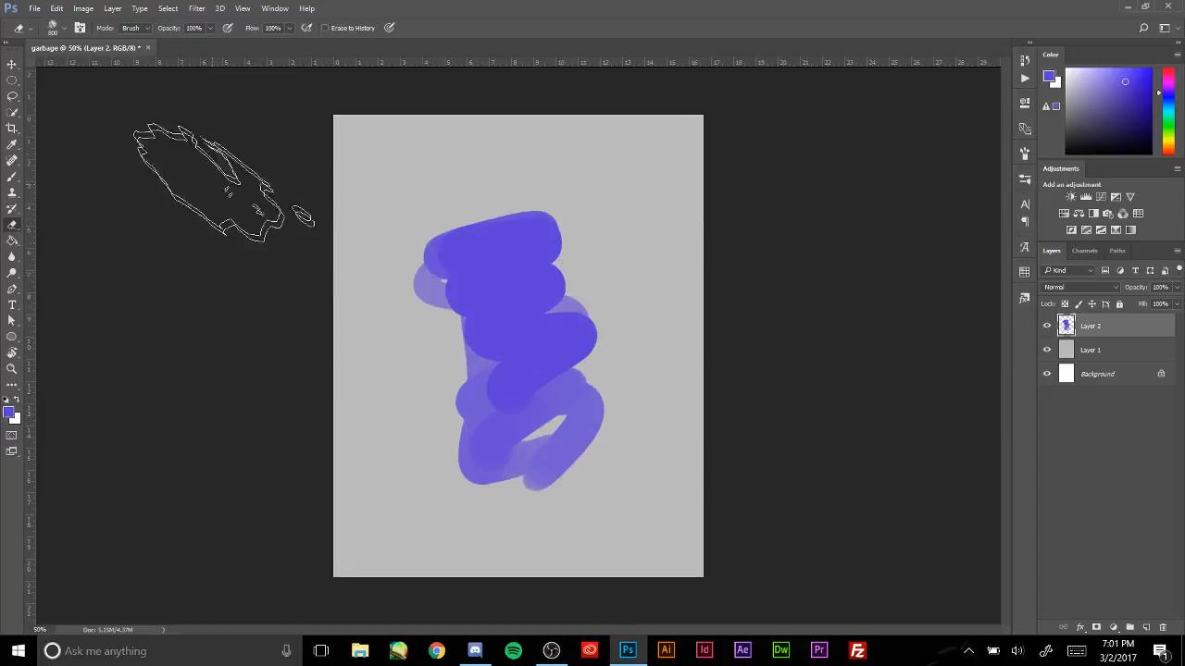
- Choose the 18 px scattered dot tip for the Eraser, erase speckles across the scribble twice, and undo both attempts
click(63, 28)
click(125, 145)
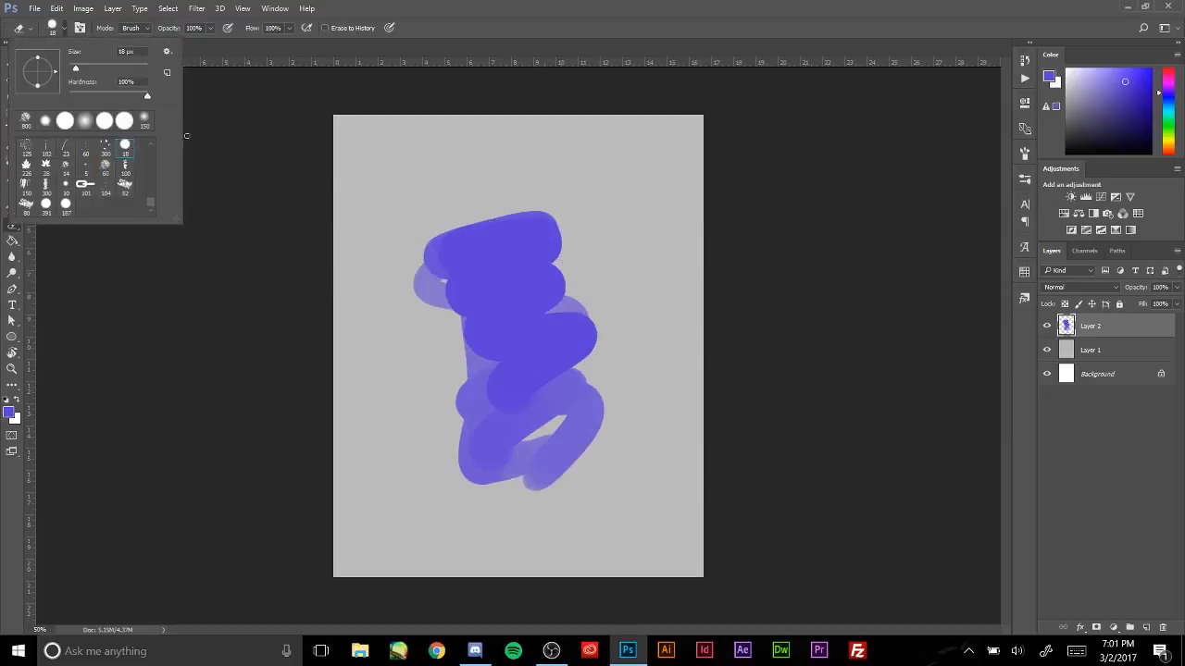
drag(512, 289, 606, 526)
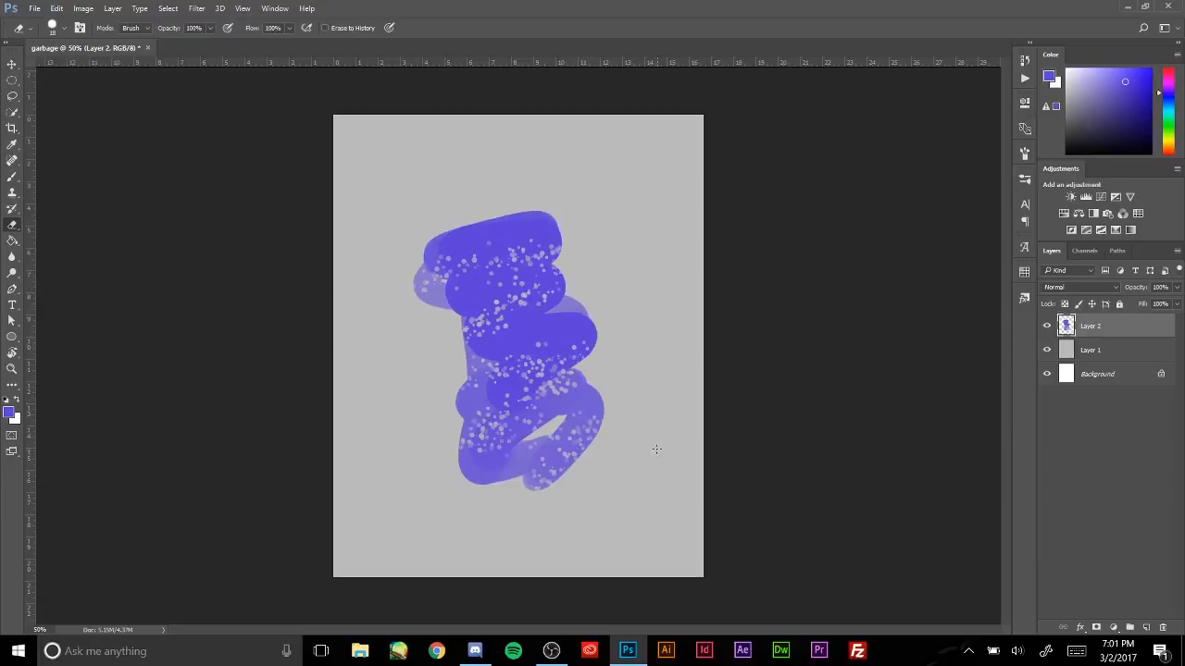
key(ctrl+z)
mouse_move(504, 264)
mouse_down()
mouse_move(442, 429)
mouse_move(665, 521)
mouse_up()
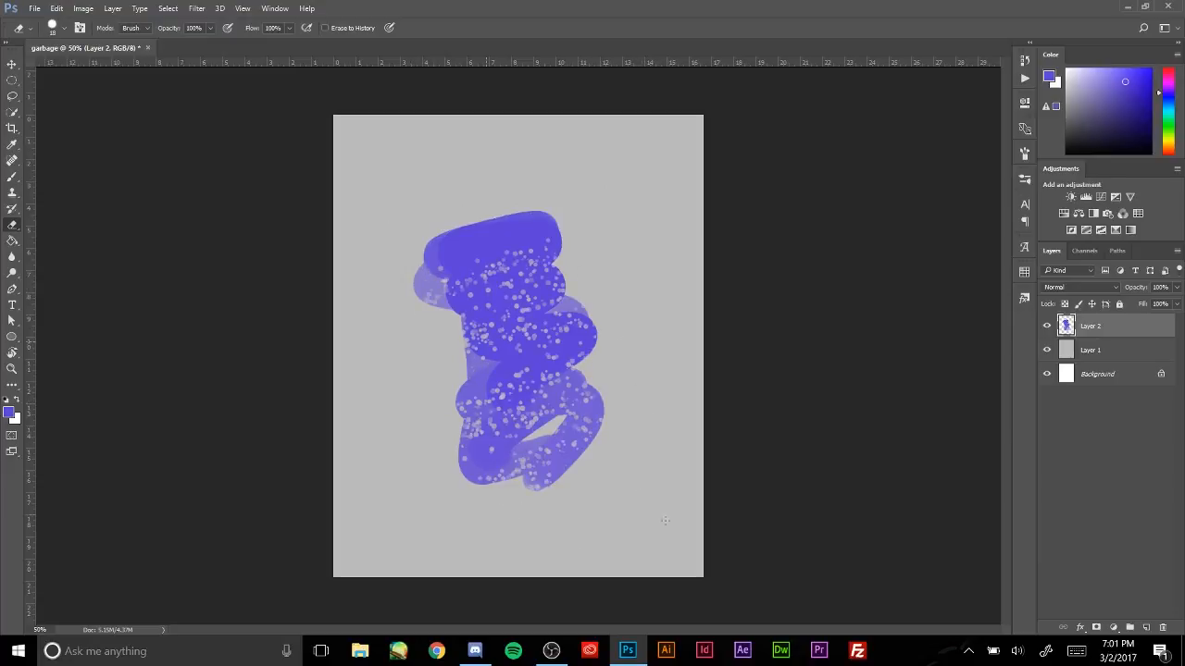
key(ctrl+z)
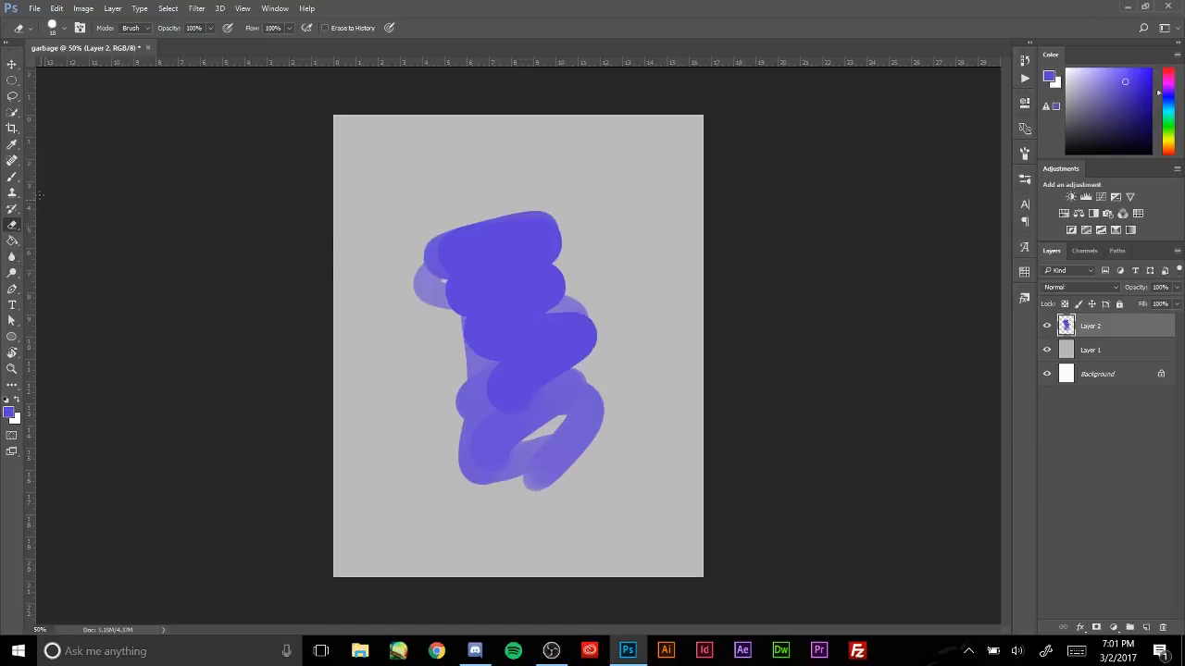
- Delete Layer 2 and fill Layer 1 with the purple-blue foreground color using the Paint Bucket
click(12, 240)
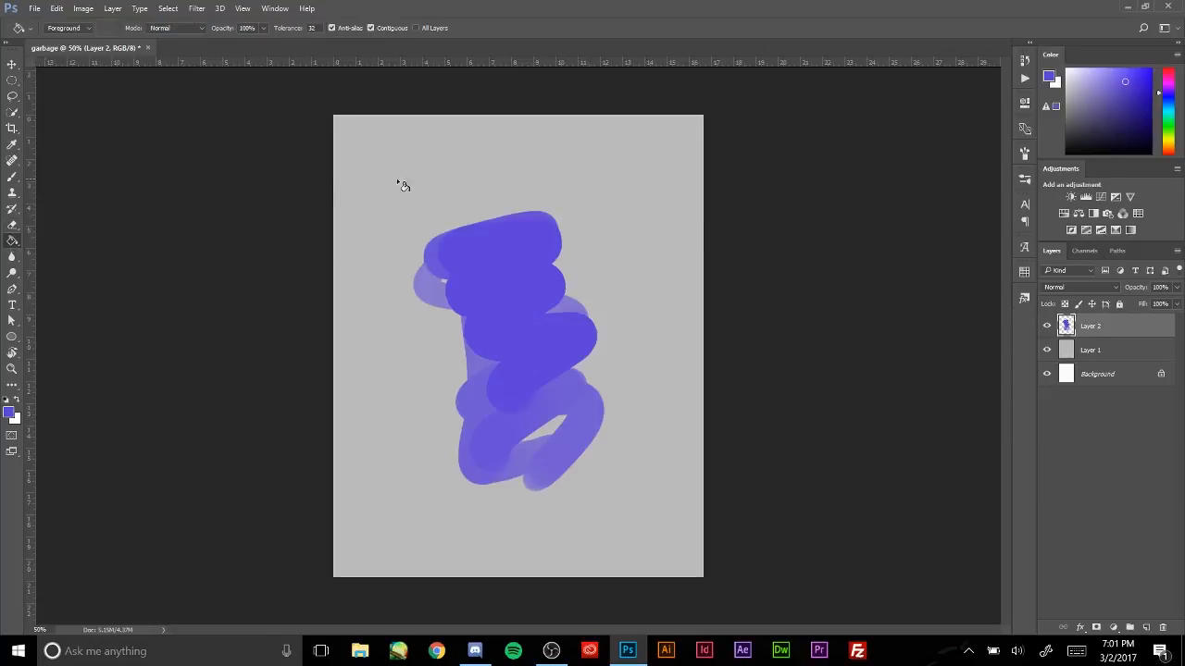
click(1163, 628)
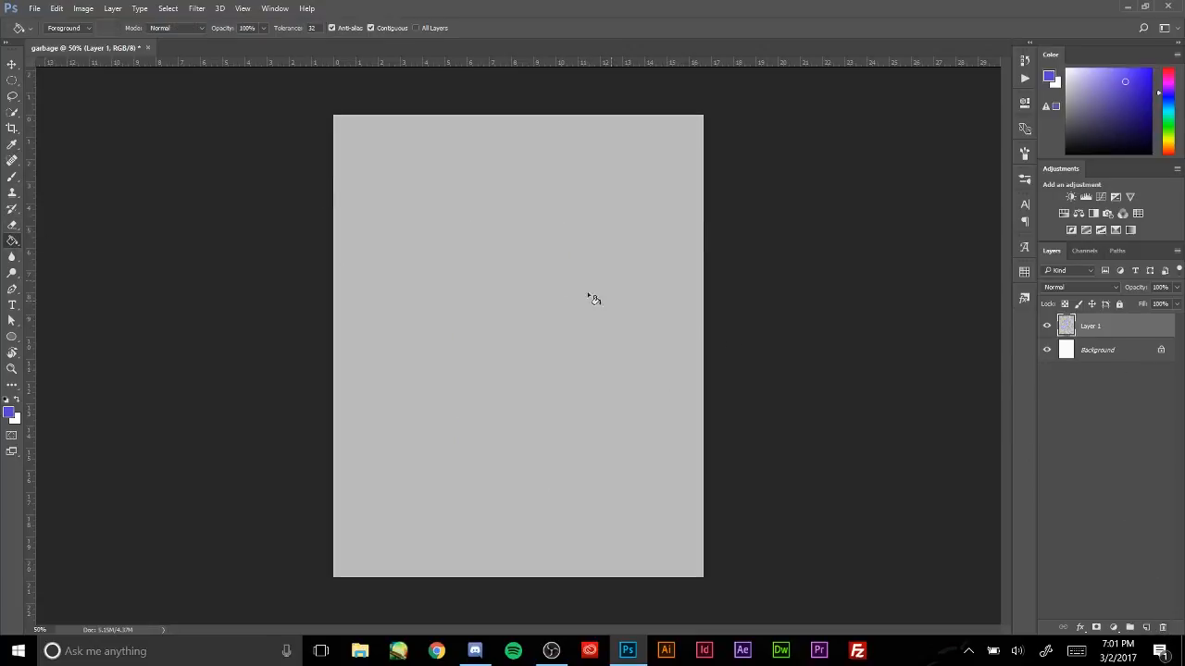
click(561, 288)
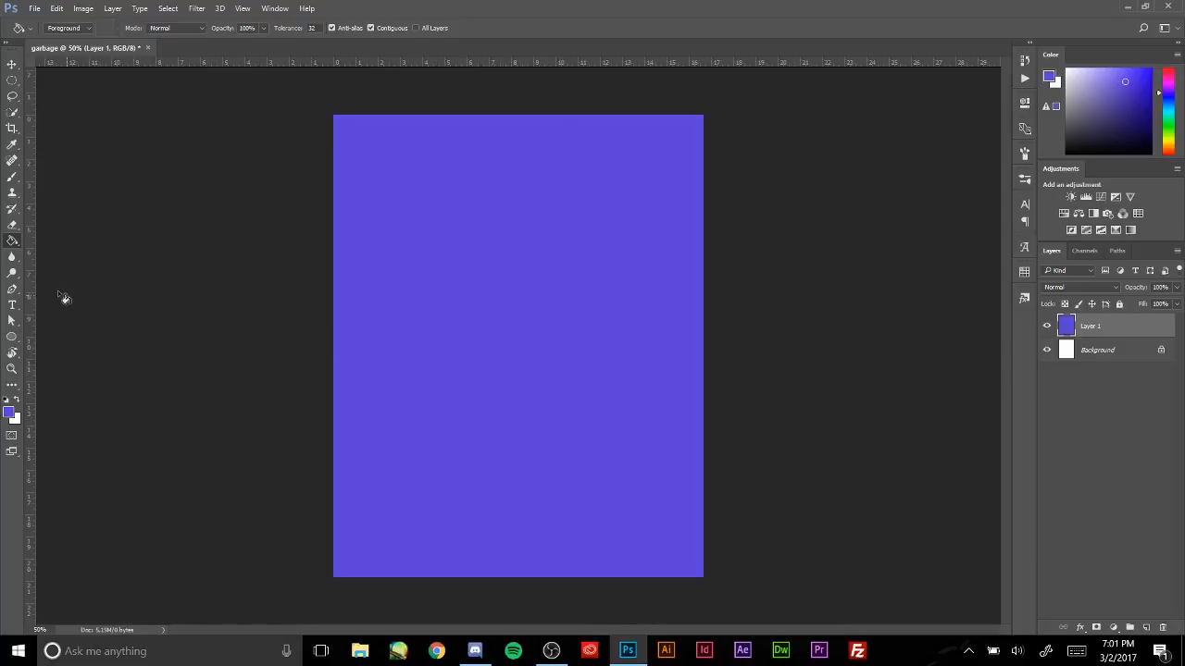
- Switch to the Gradient Tool, looking at the Brush tool's variants before returning to it
click(13, 243)
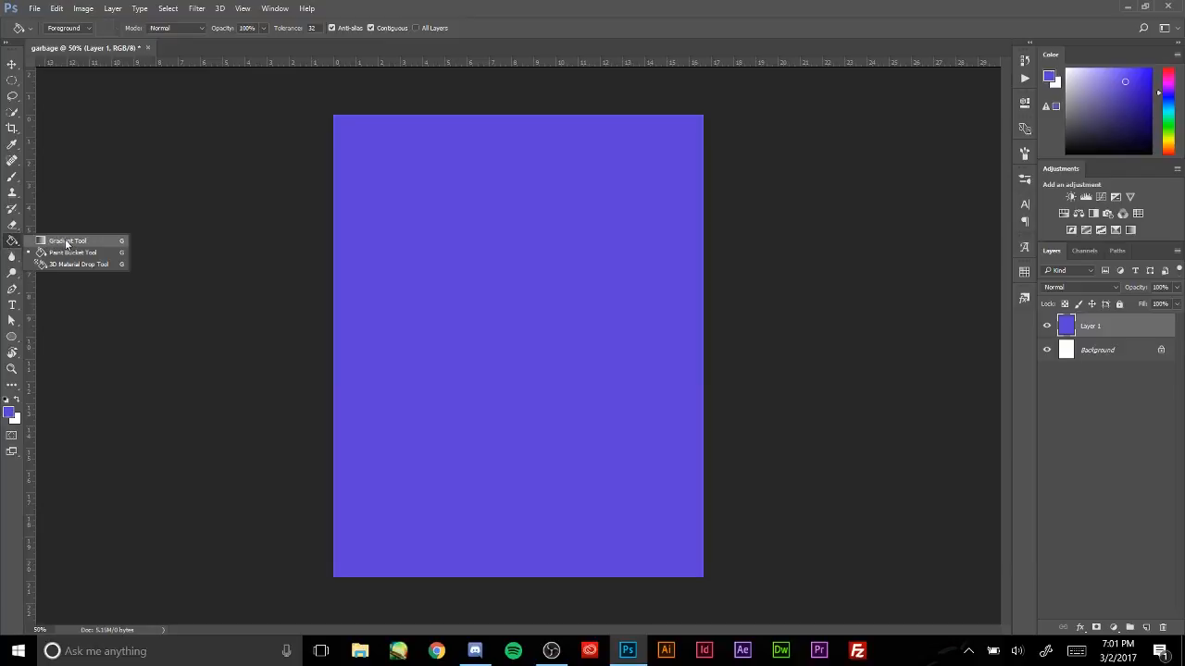
click(65, 242)
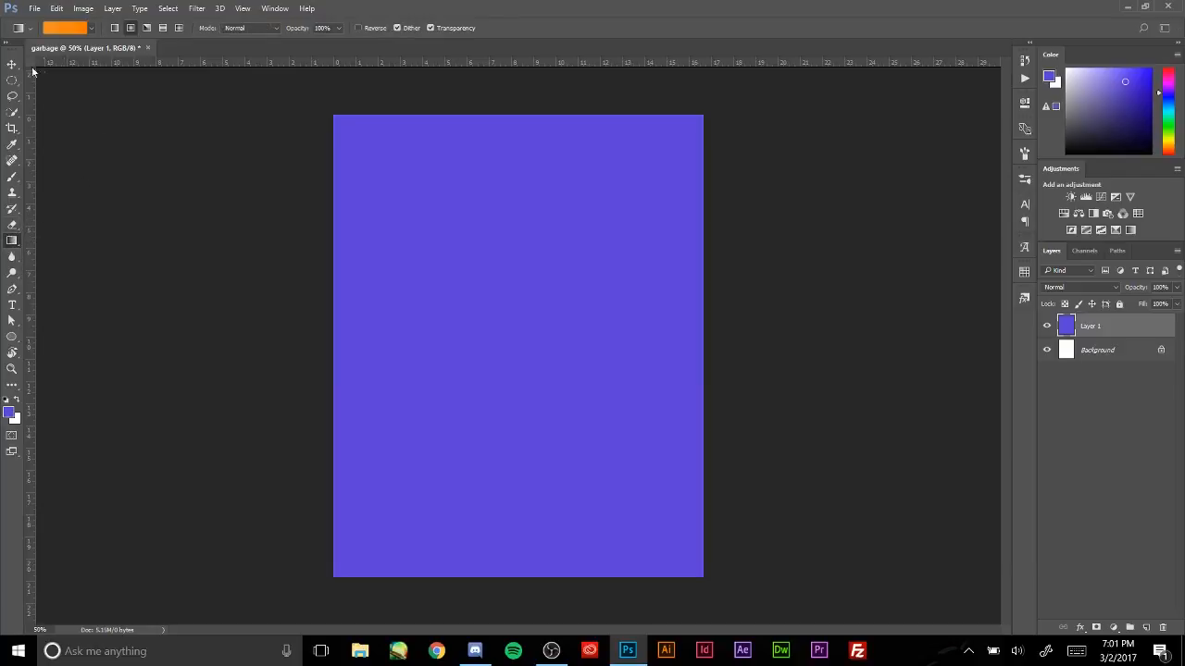
click(12, 178)
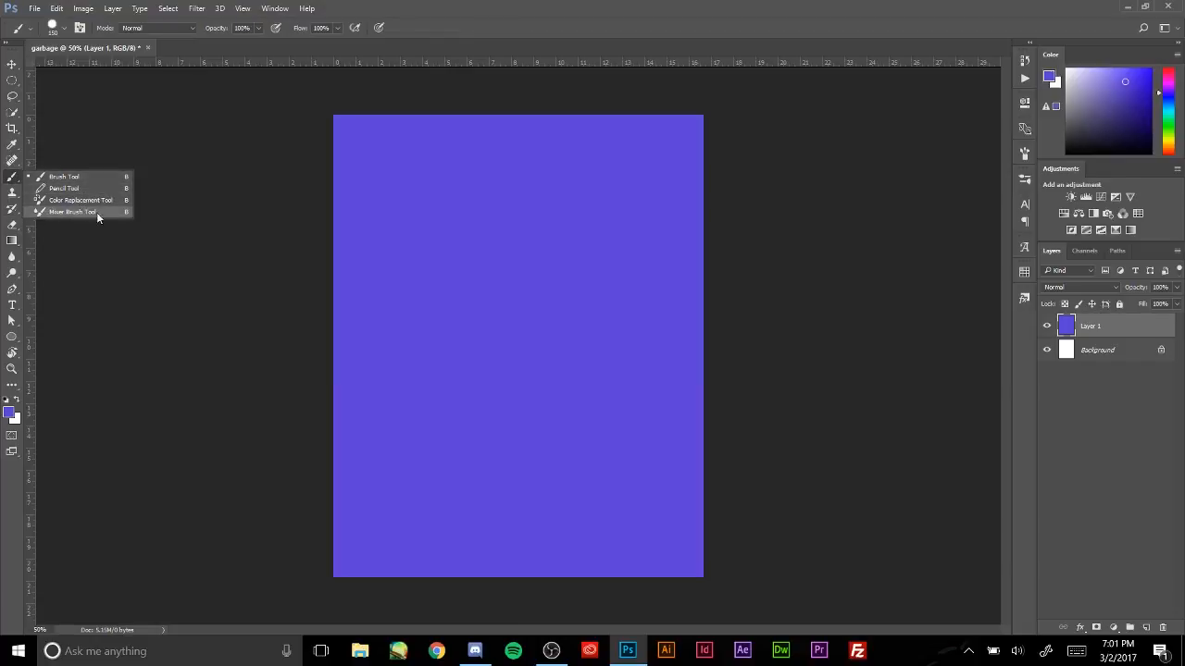
click(13, 176)
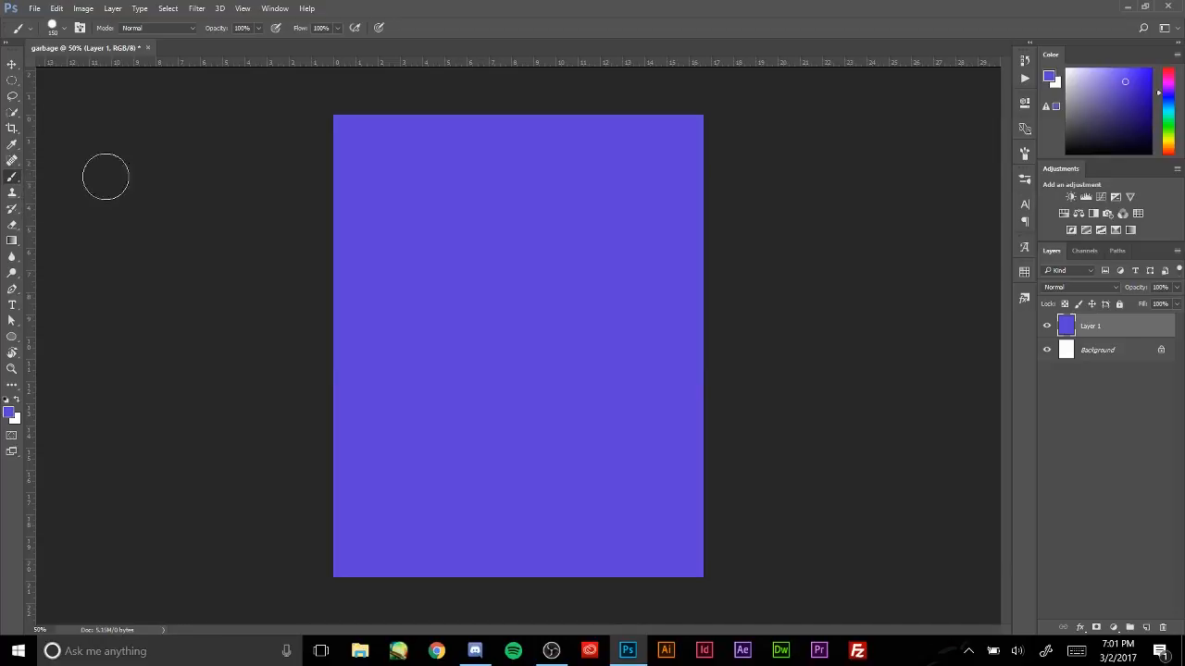
click(12, 241)
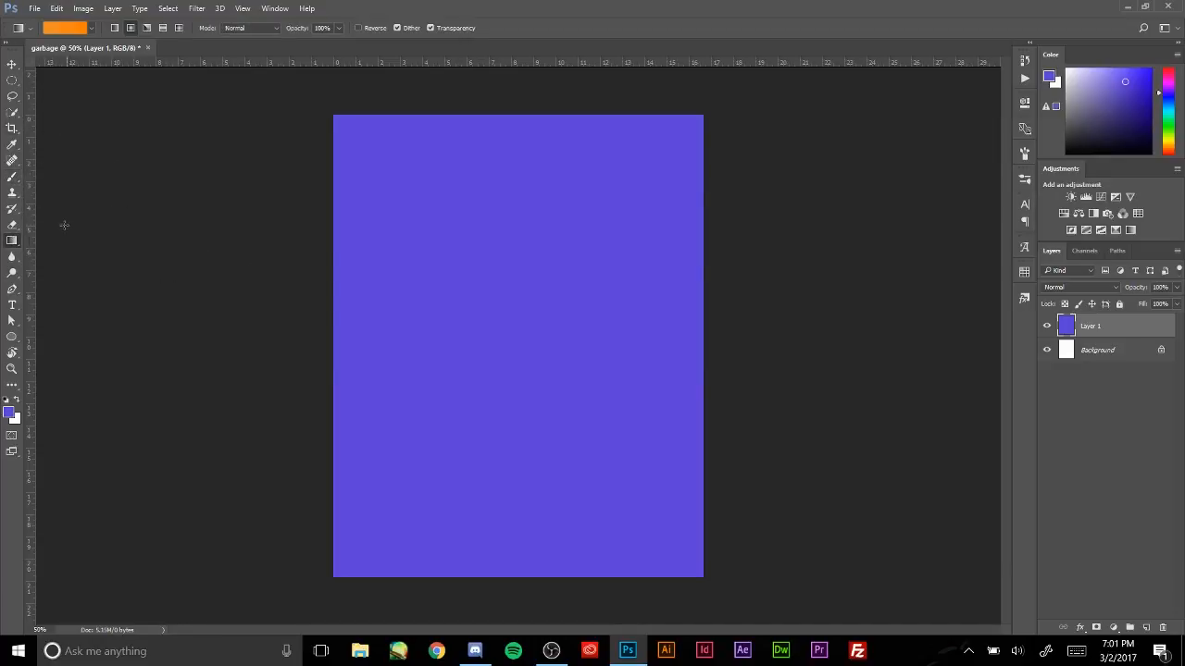
- Open the Gradient Editor and try the lighter orange e0a662 for the gradient's starting color stop, cancelling the color change
click(63, 28)
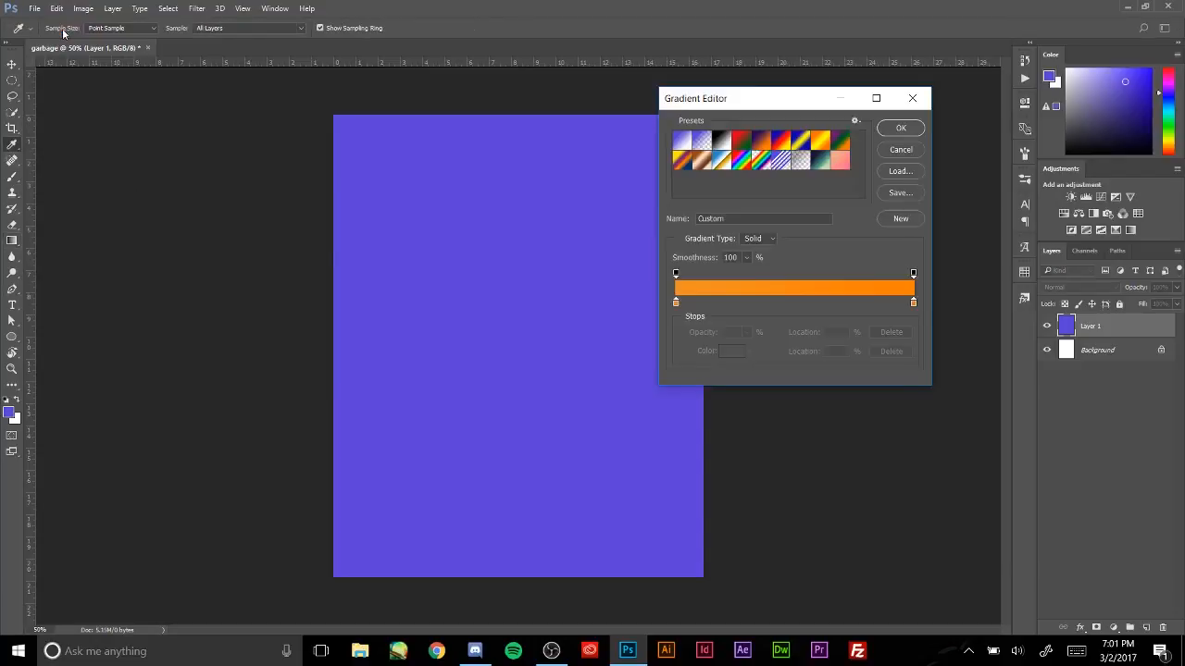
double_click(676, 303)
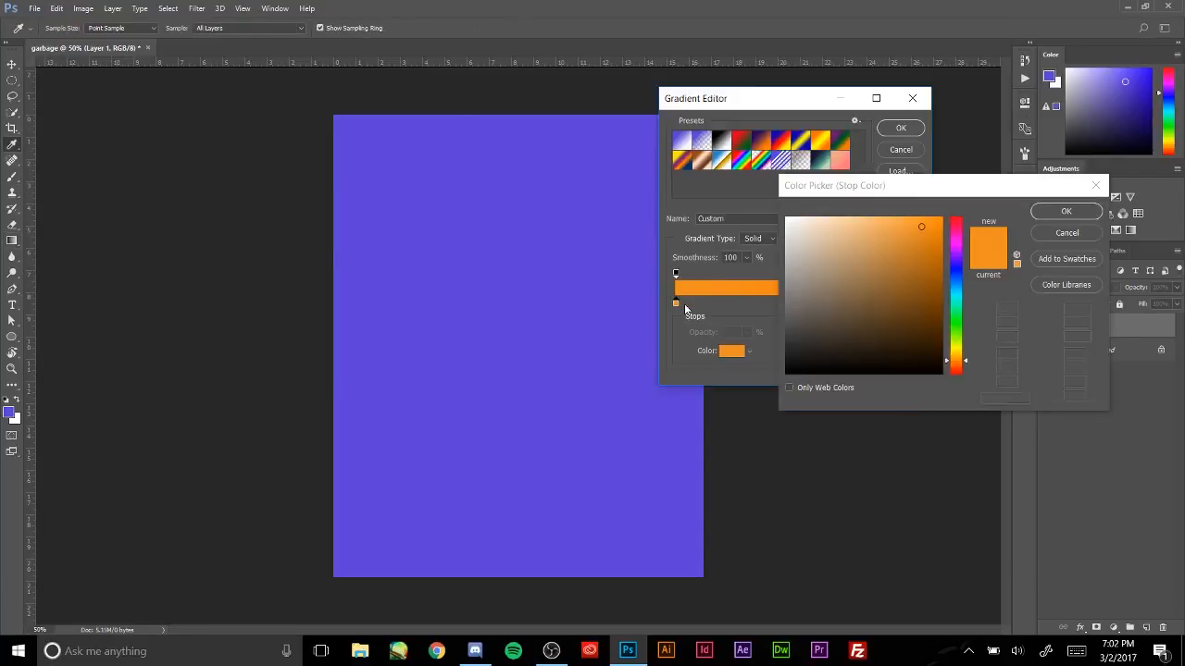
mouse_move(838, 324)
mouse_down()
mouse_move(829, 261)
mouse_move(873, 235)
mouse_up()
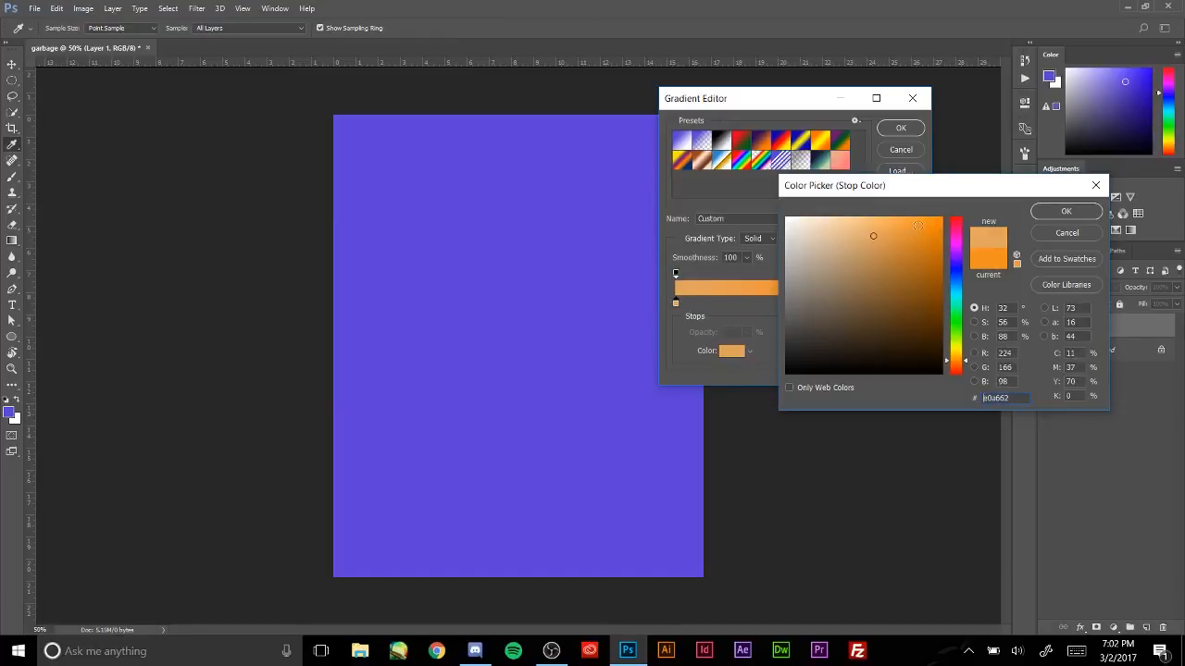
click(1056, 237)
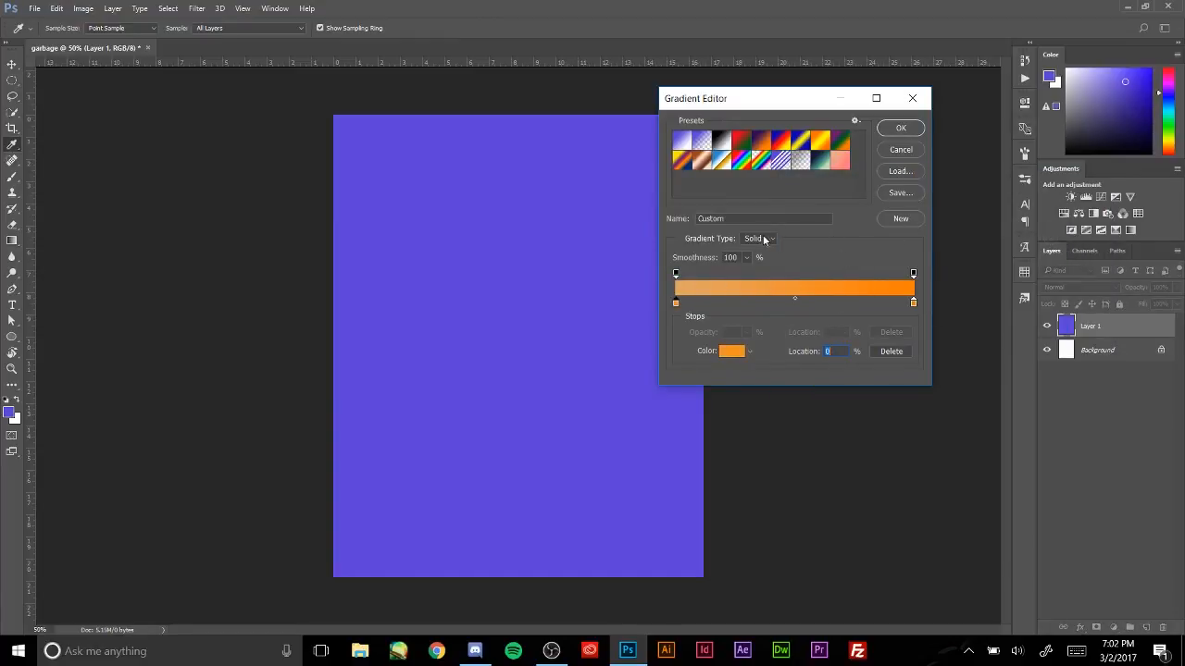
- Save the gradient as a new preset named Orange and accept it as the active gradient
click(736, 218)
text(Orange)
click(900, 219)
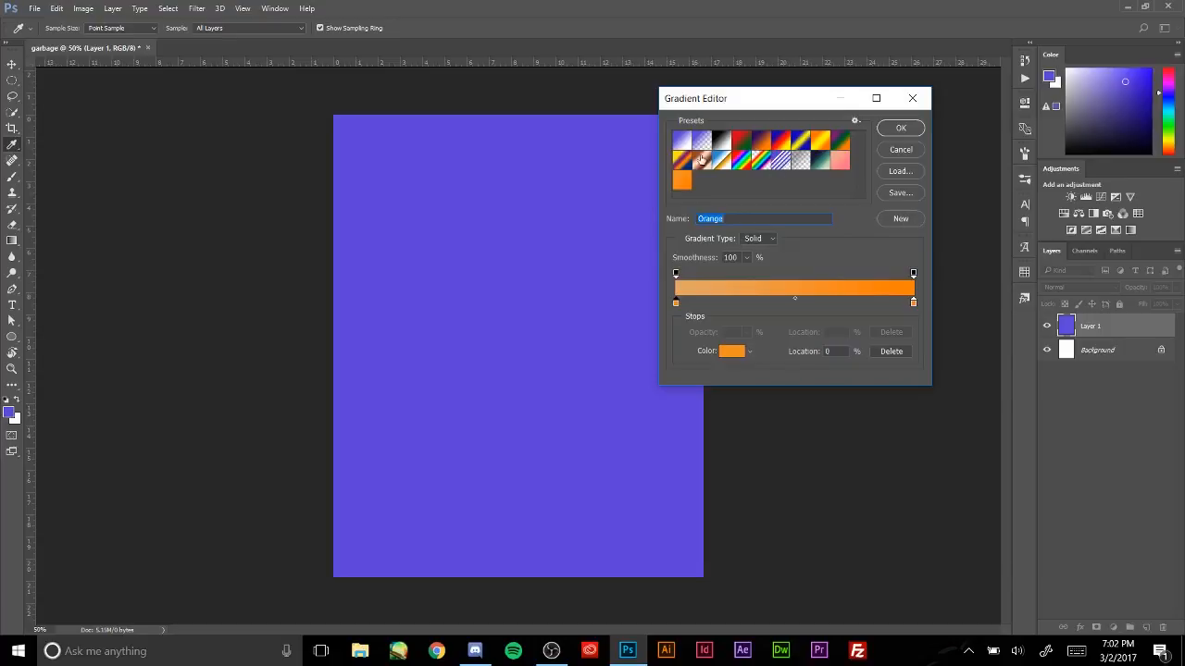
click(898, 128)
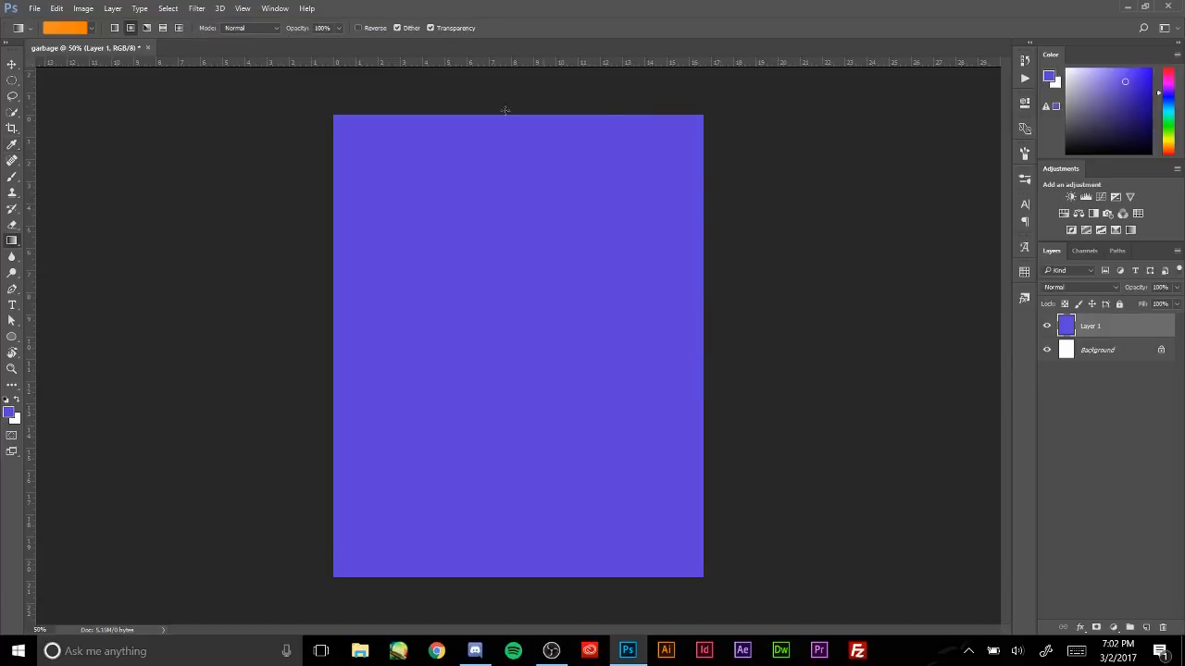
- Draw a linear gradient from above the canvas to below it, and undo it
click(114, 29)
drag(480, 102, 511, 612)
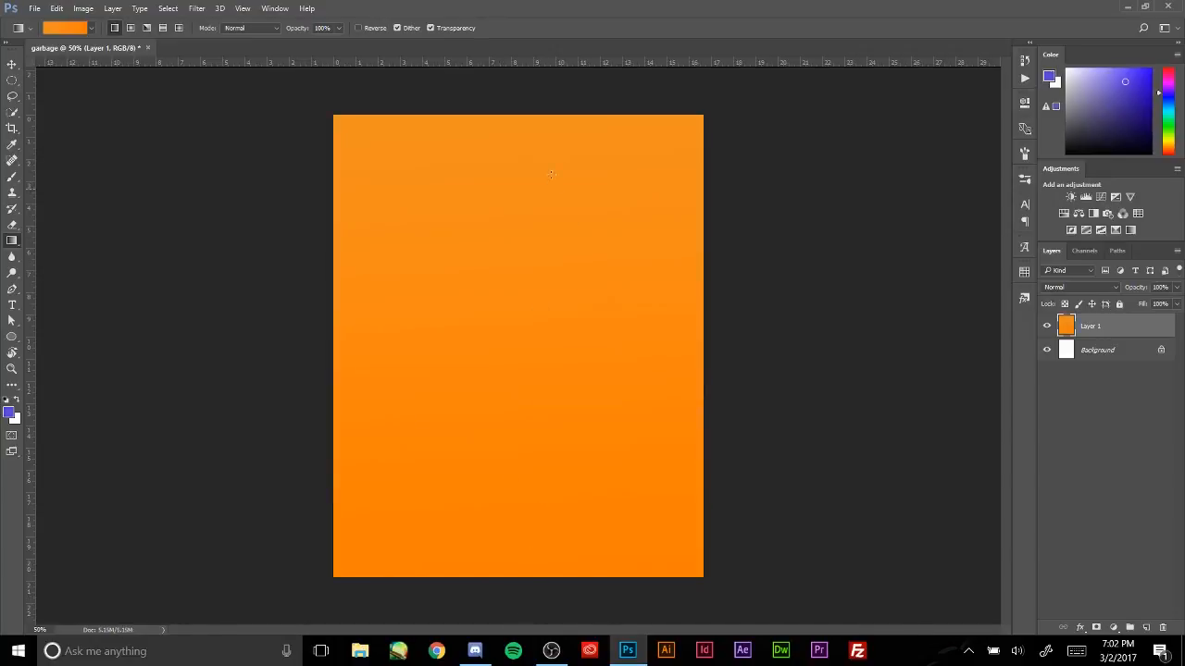
key(ctrl+z)
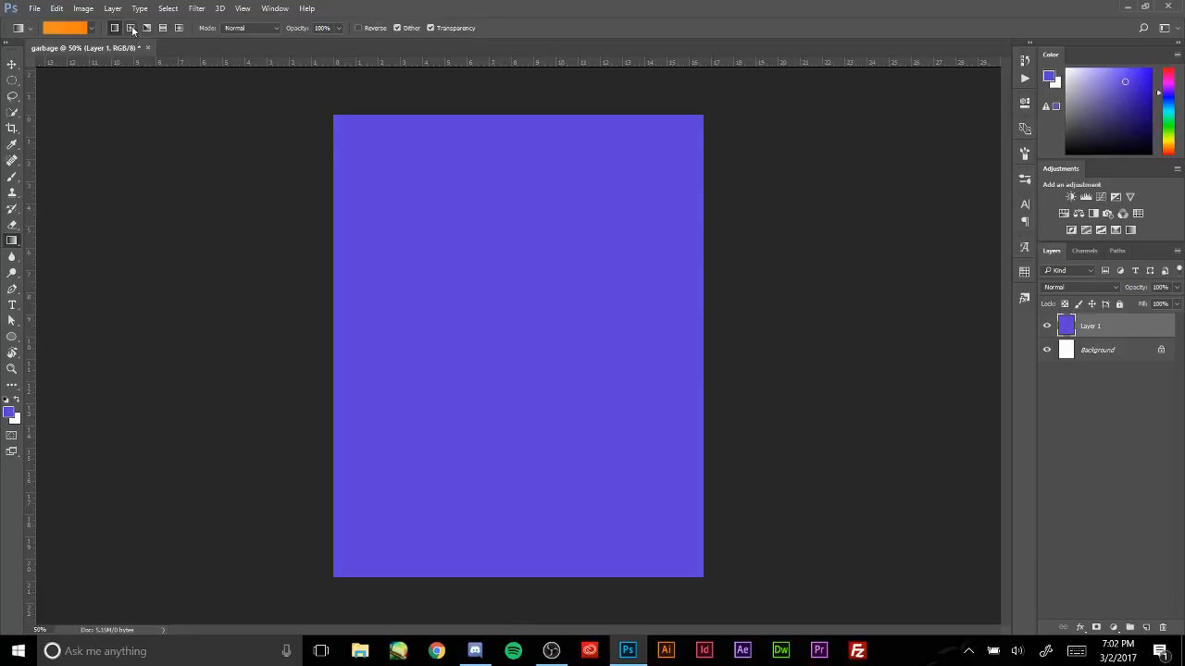
- Draw a radial gradient from the canvas center out past the upper-right corner, and revert to the purple-blue fill
click(131, 28)
drag(511, 353, 815, 85)
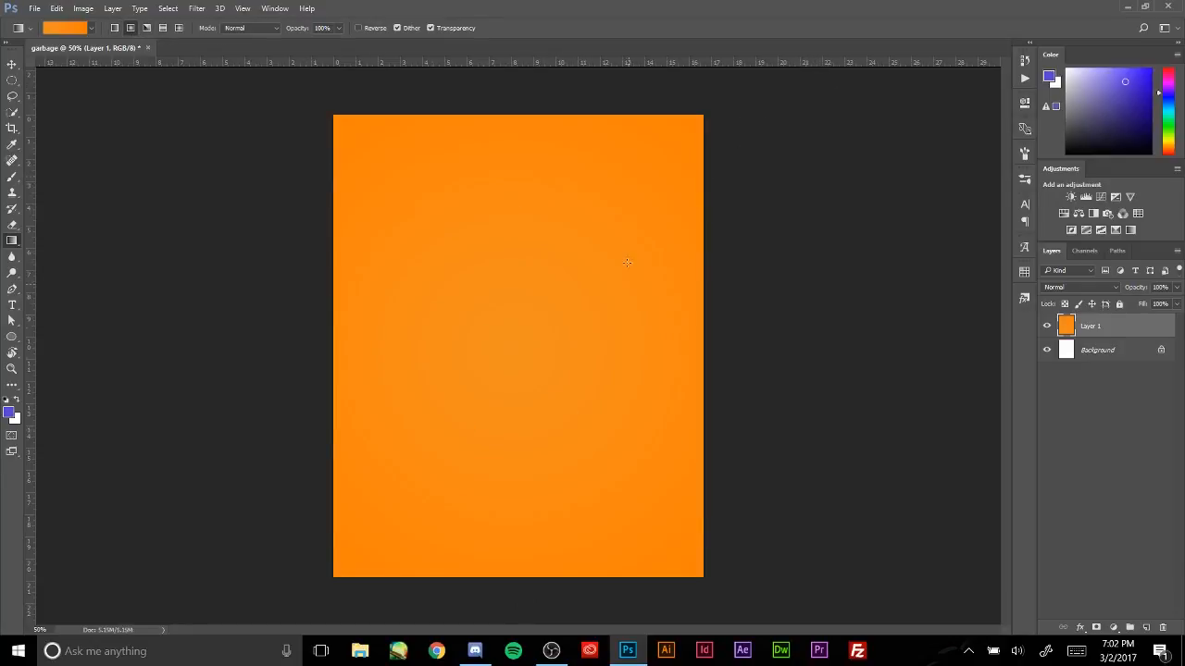
key(alt+BackSpace)
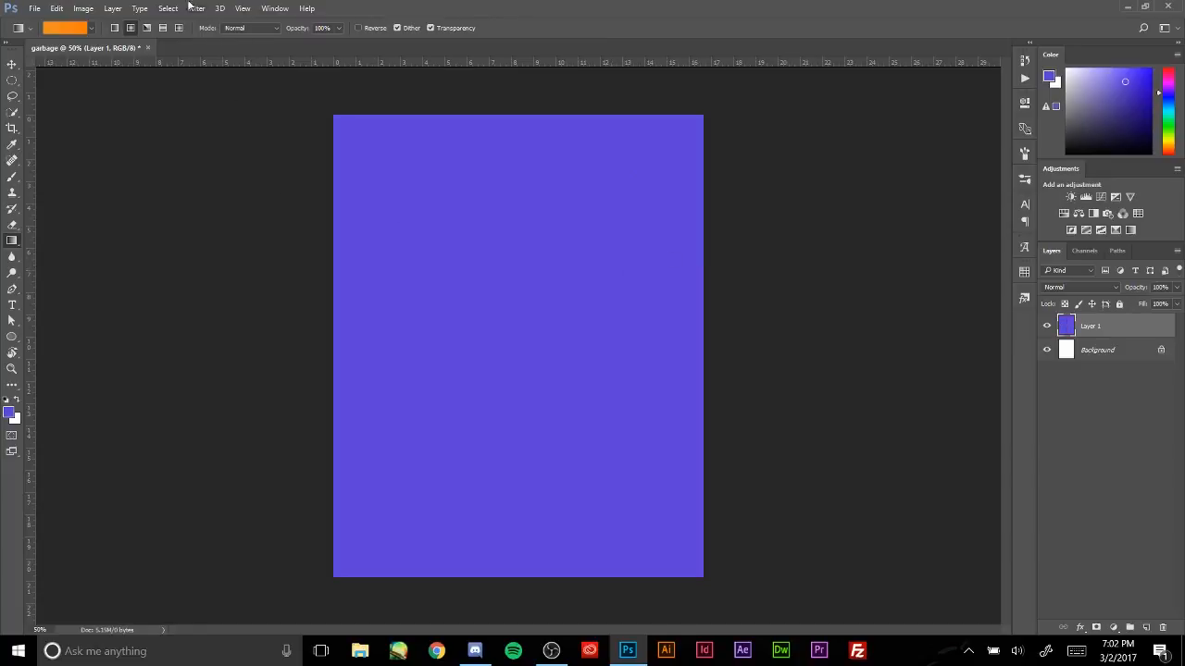
- Try a reflected gradient down the canvas and several angle gradients across it, and undo them all
click(163, 28)
drag(514, 117, 524, 464)
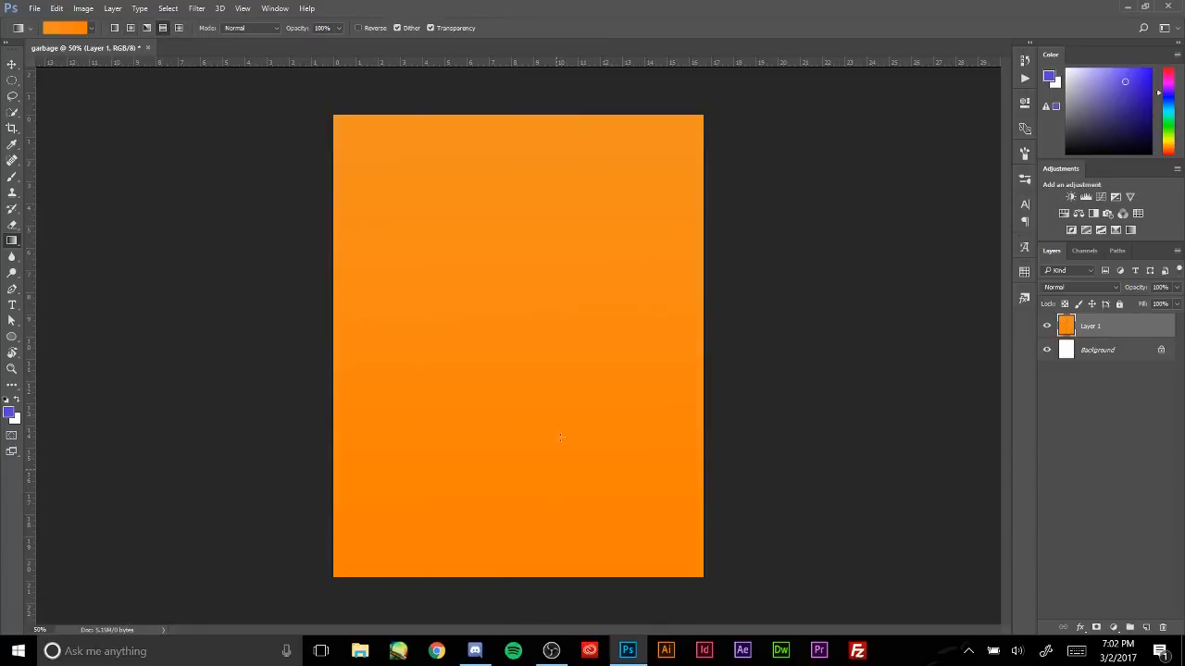
click(146, 28)
mouse_move(454, 338)
mouse_down()
mouse_move(820, 190)
mouse_move(875, 188)
mouse_up()
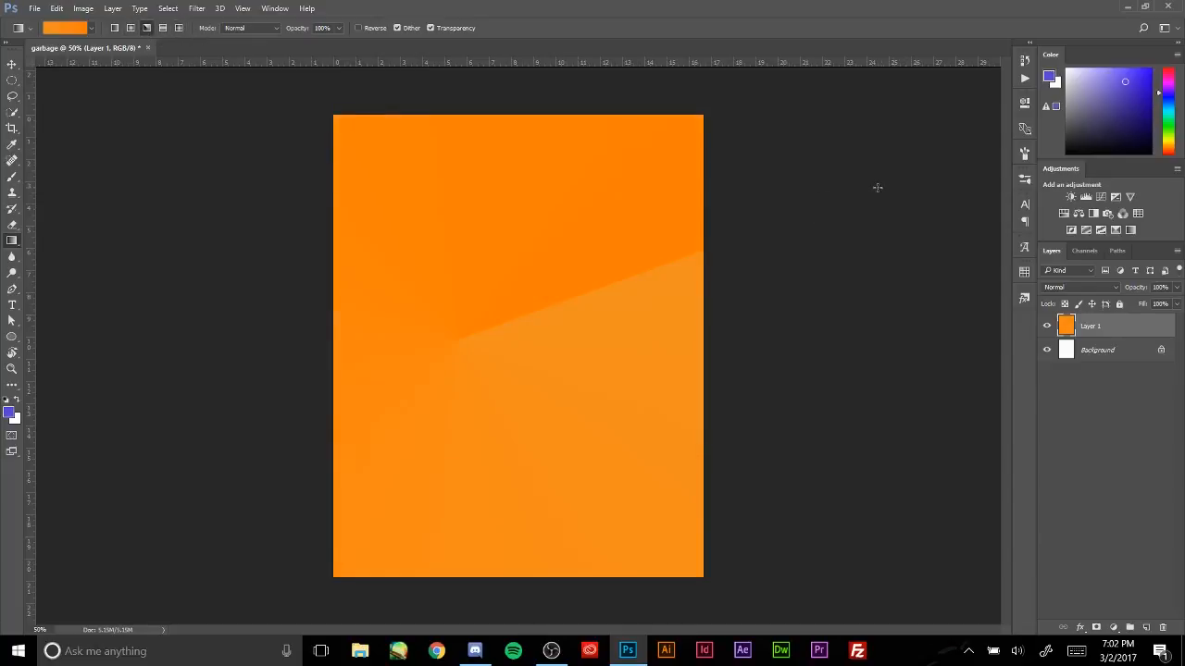
key(ctrl+z)
drag(397, 262, 669, 515)
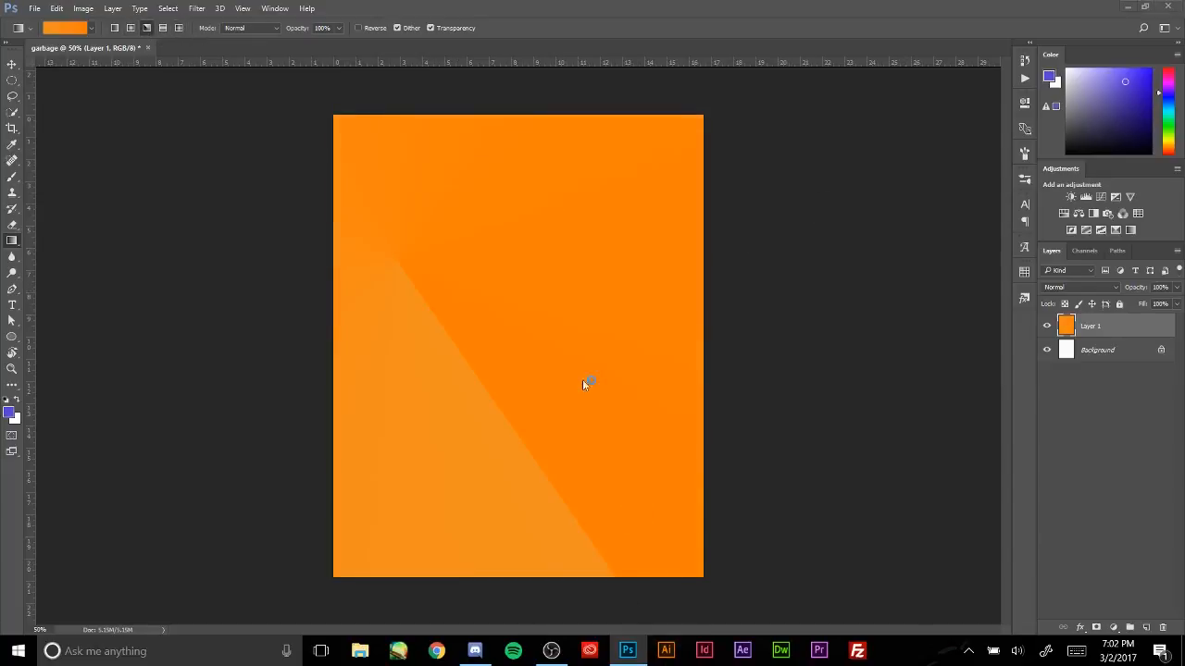
drag(344, 133, 701, 573)
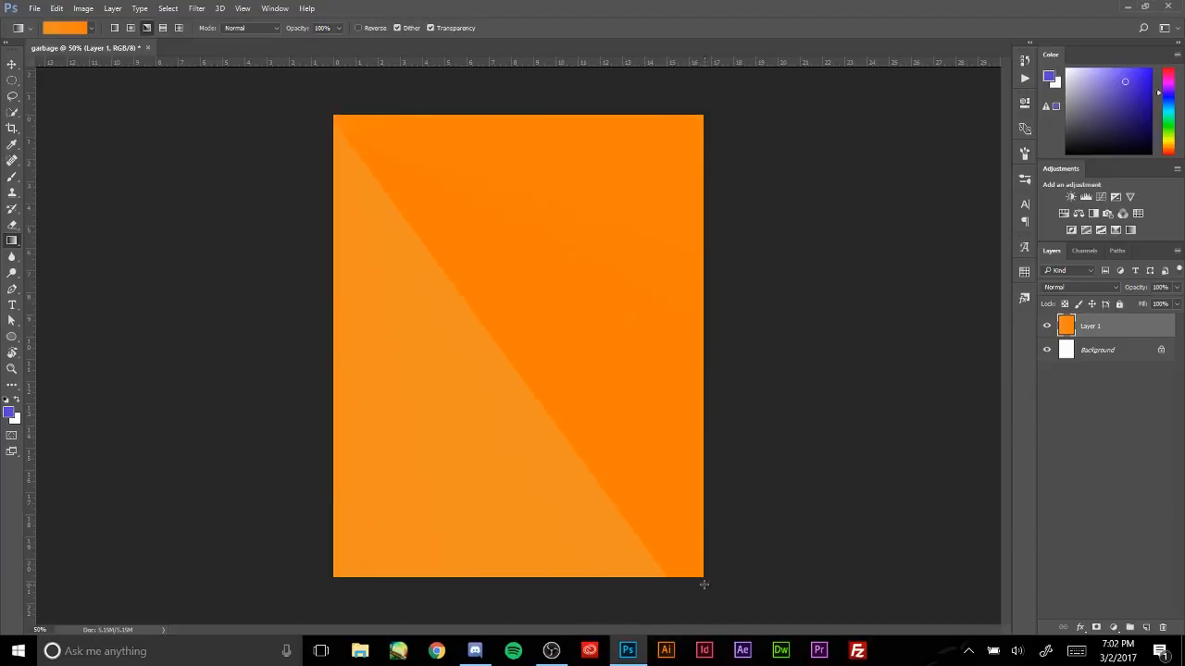
key(ctrl+alt+z)
key(ctrl+alt+z)
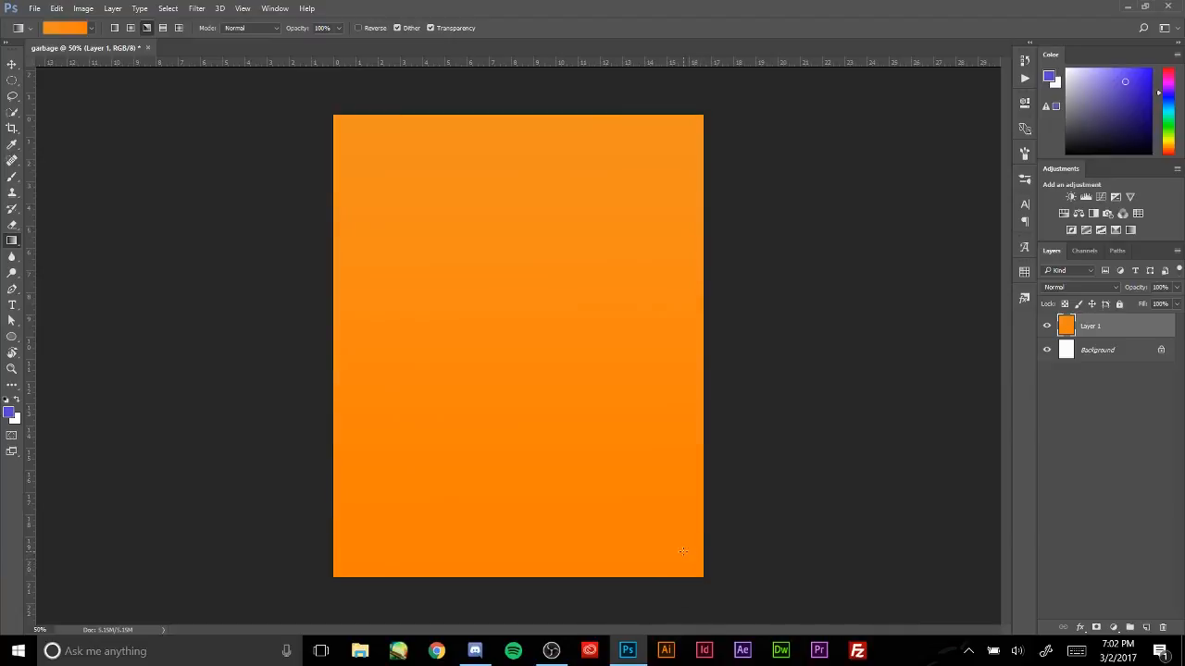
key(ctrl+alt+z)
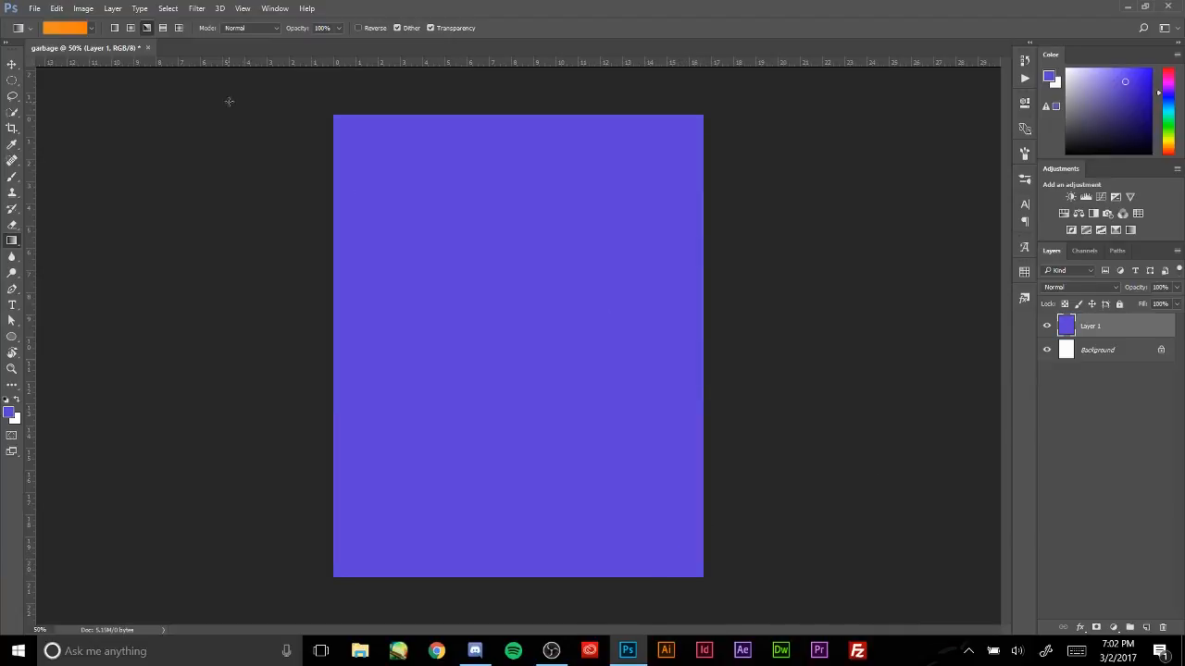
click(11, 257)
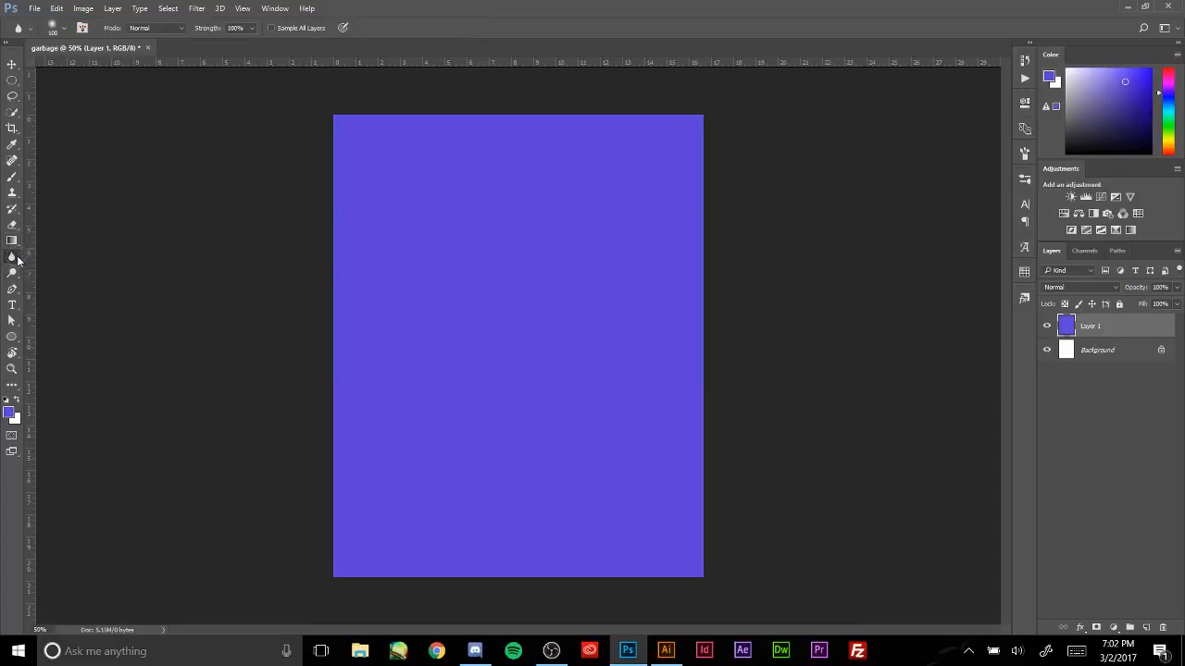
click(13, 273)
click(12, 259)
click(13, 274)
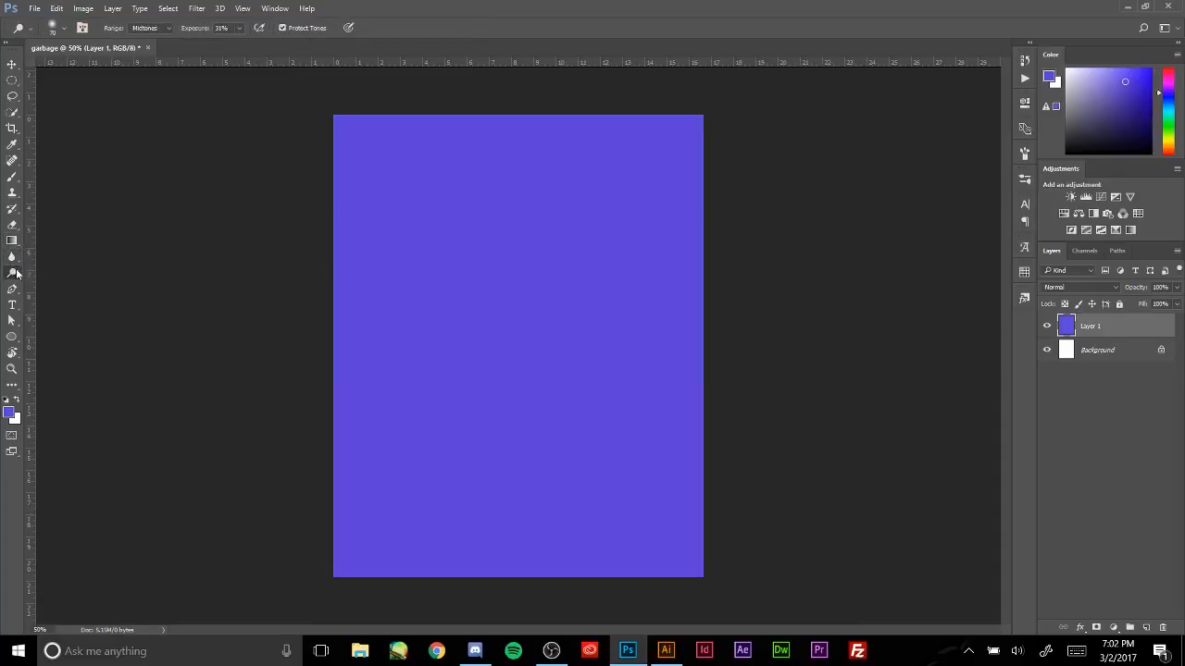
- Draw a closed curved path in the upper half of the canvas with the Pen tool, and undo it
click(12, 288)
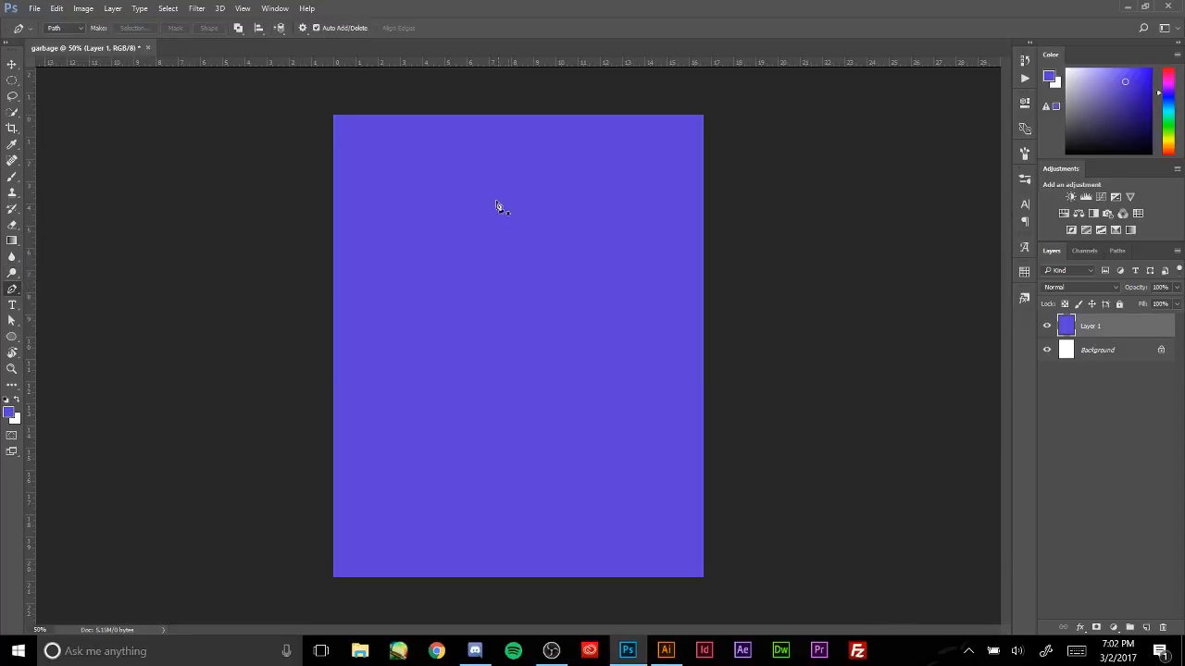
click(458, 223)
drag(580, 264, 587, 297)
drag(622, 340, 603, 340)
drag(472, 346, 410, 323)
drag(457, 224, 503, 212)
key(ctrl+alt+z)
key(ctrl+alt+z)
key(ctrl+alt+z)
key(ctrl+alt+z)
- Delete the purple-blue layer and add a new empty layer above the background
click(12, 63)
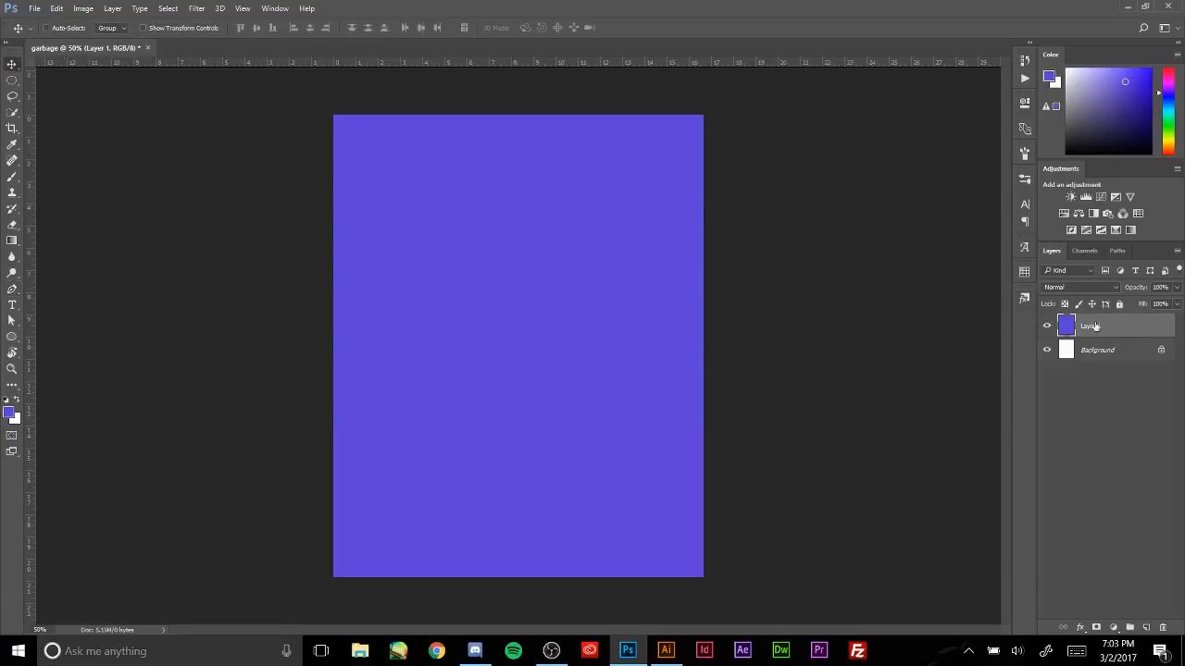
click(1164, 627)
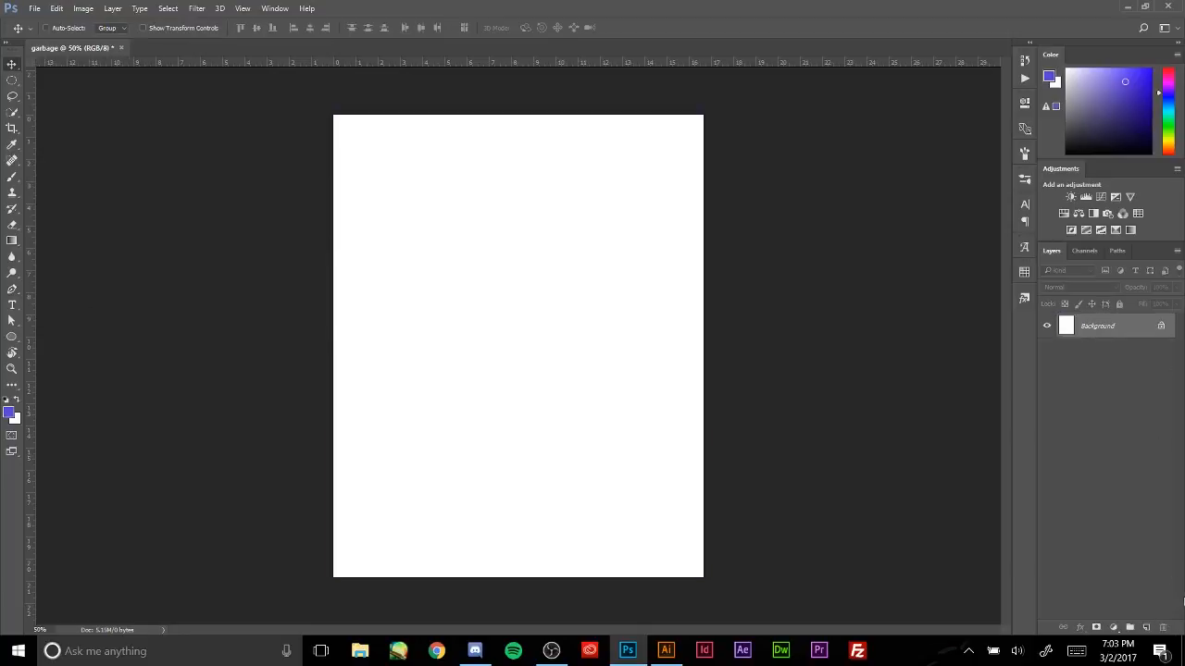
click(1146, 628)
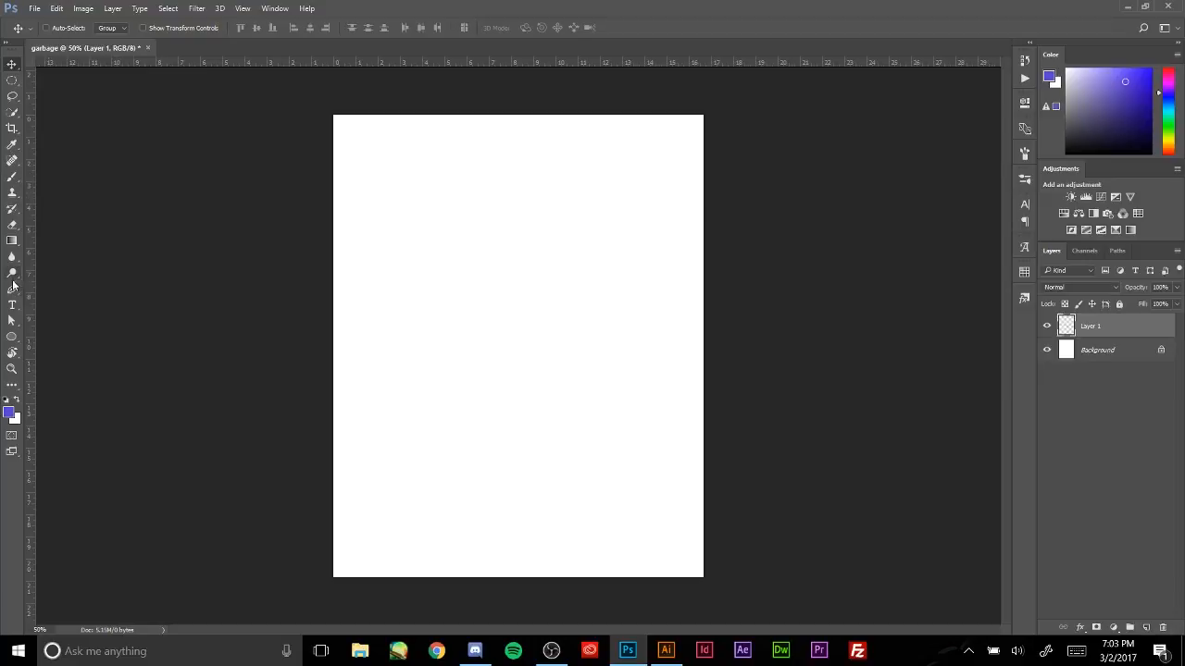
- Draw a text box across the upper half of the canvas and set the font size to 72 pt
click(12, 305)
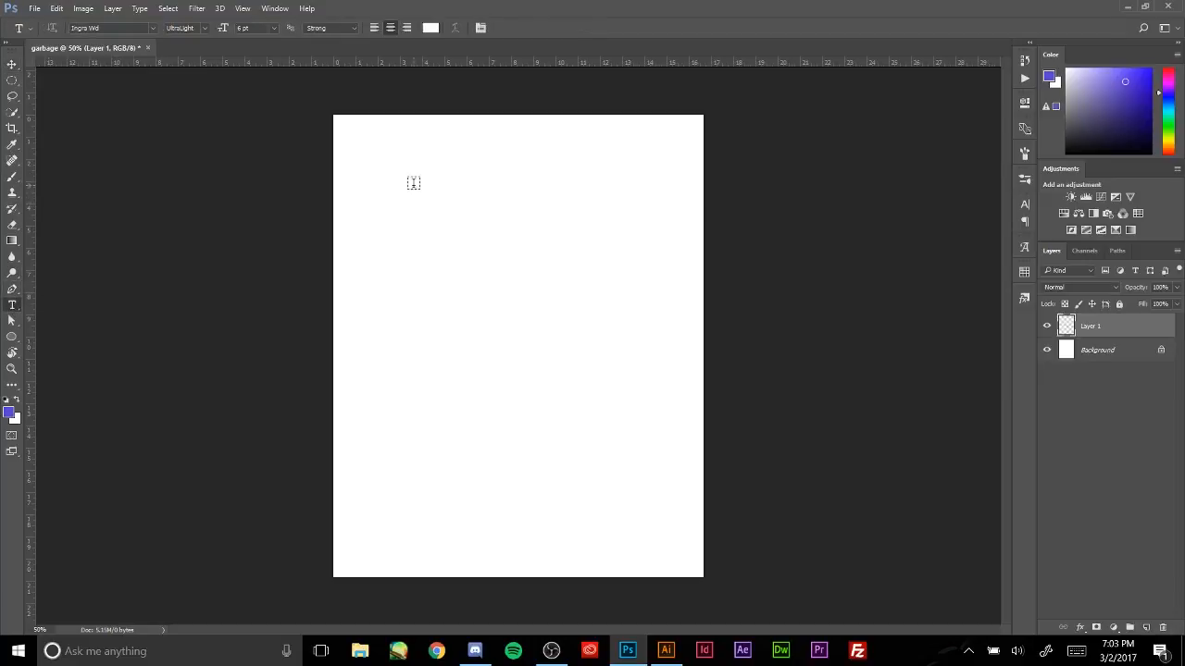
drag(349, 161, 704, 419)
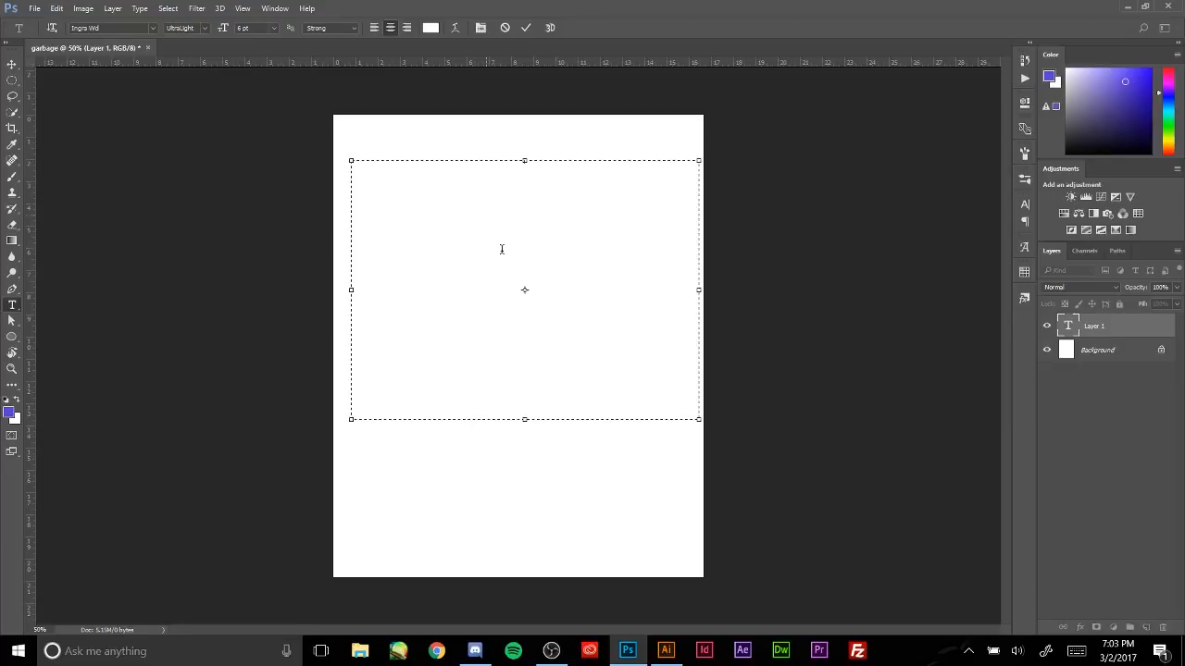
click(274, 28)
click(277, 213)
click(274, 28)
click(275, 270)
- Set the text color to purple-blue 5638d8 and the font style to ExtraBold
click(11, 414)
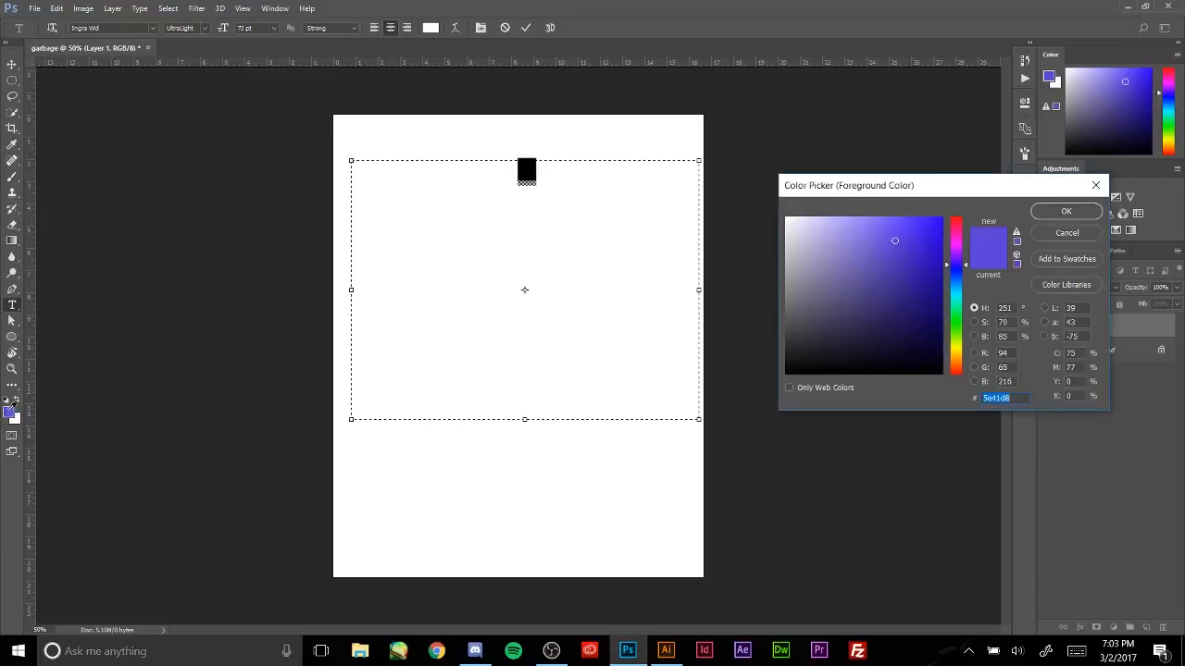
click(901, 240)
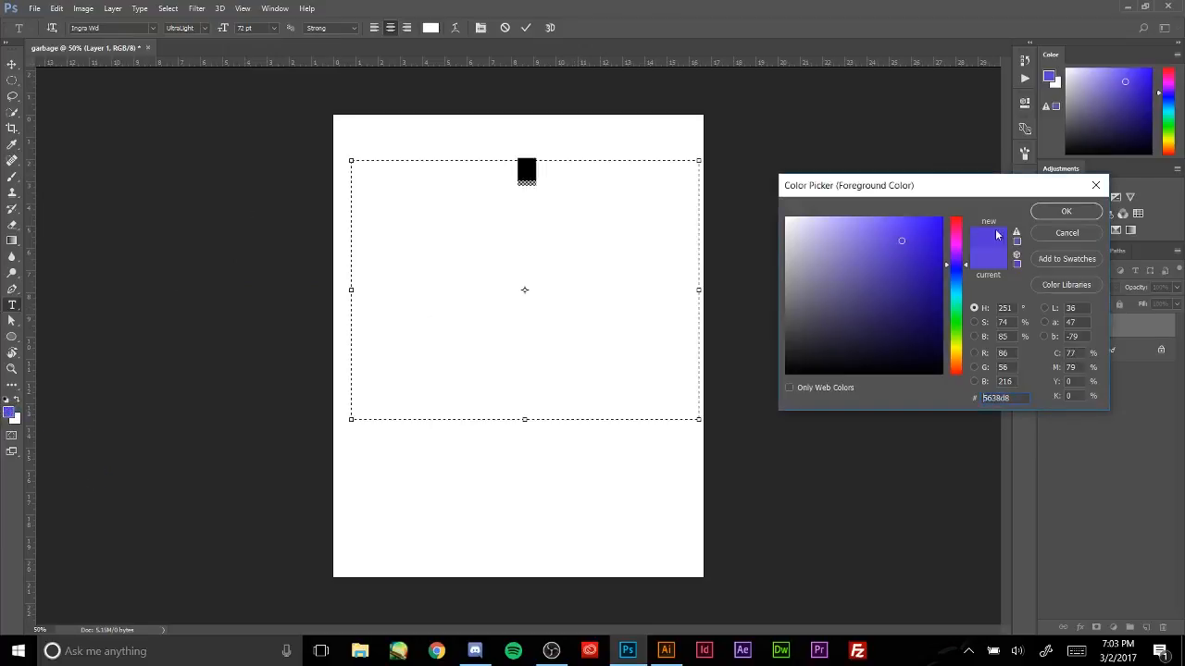
click(1040, 211)
click(198, 27)
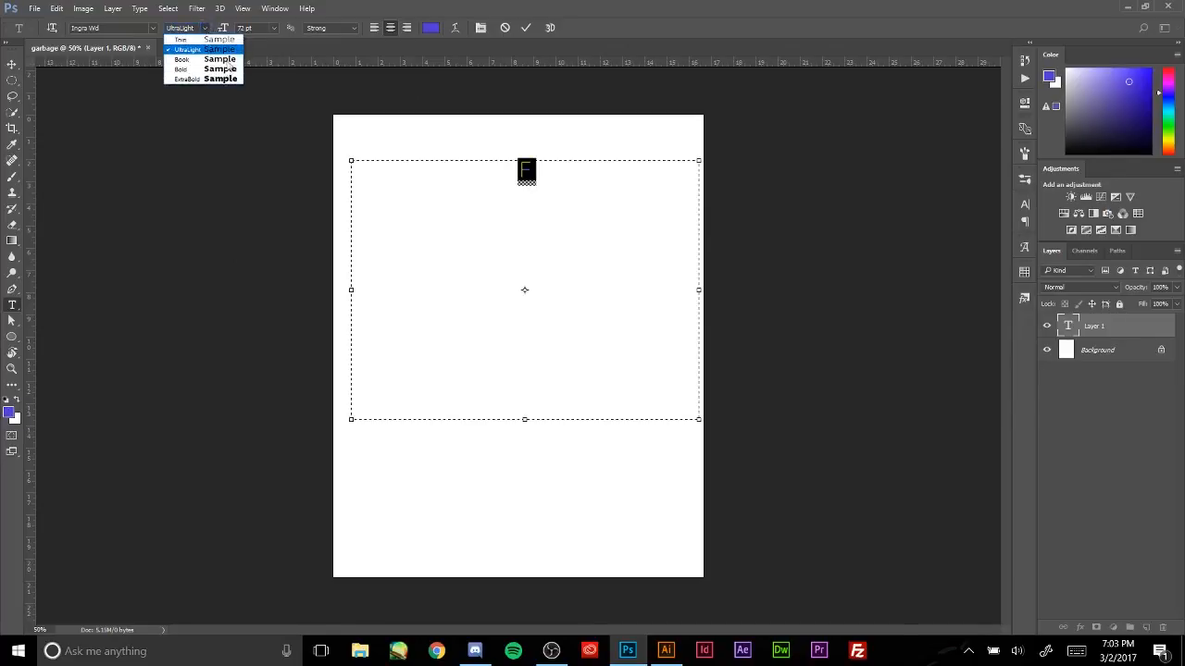
click(203, 81)
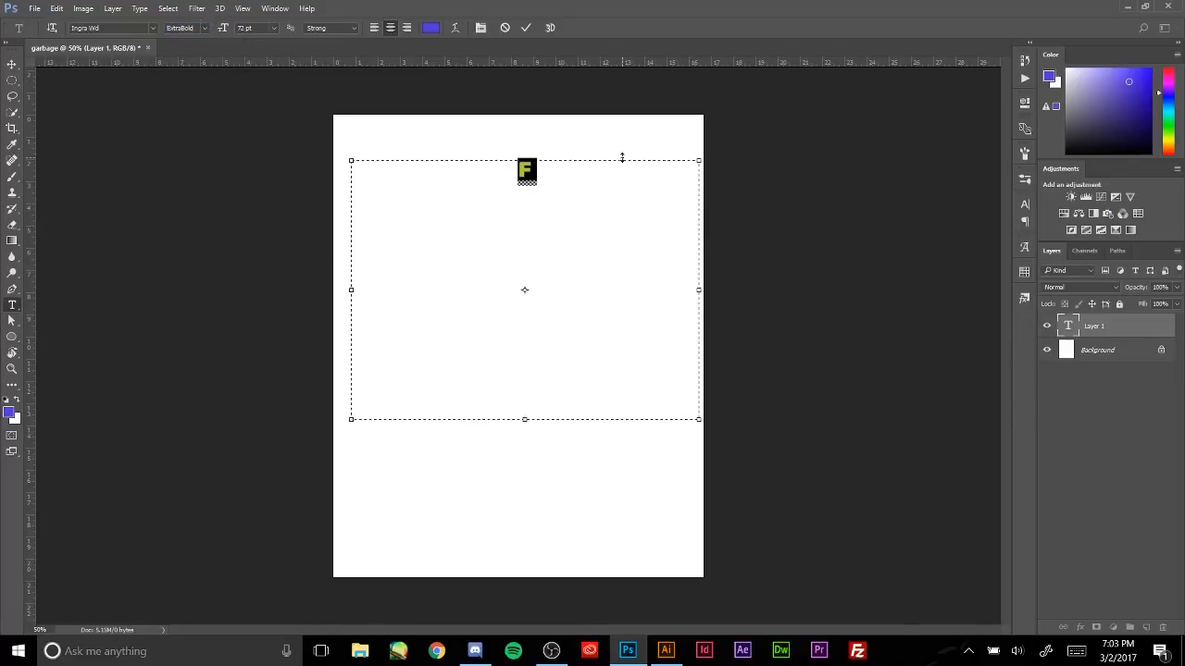
- Enter the word FRIENDS in the text box
click(496, 260)
text(F)
key(BackSpace)
key(BackSpace)
text(RIENDS)
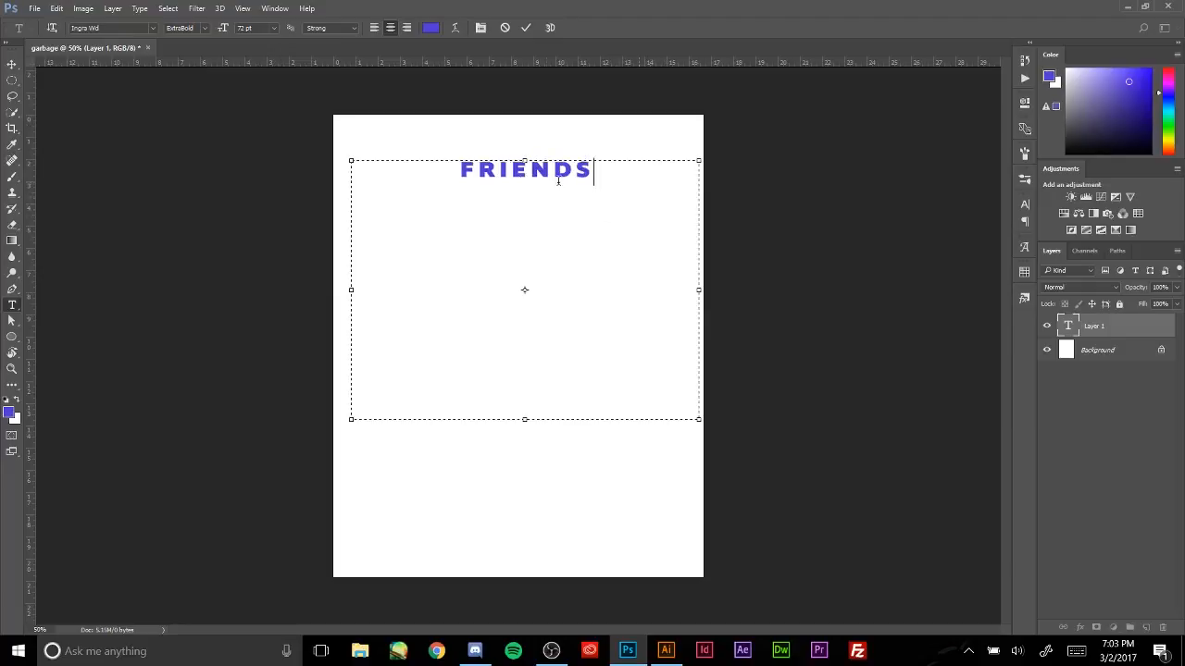
- Shorten the text box to a strip around the word FRIENDS and widen it to both canvas edges
drag(593, 176, 419, 184)
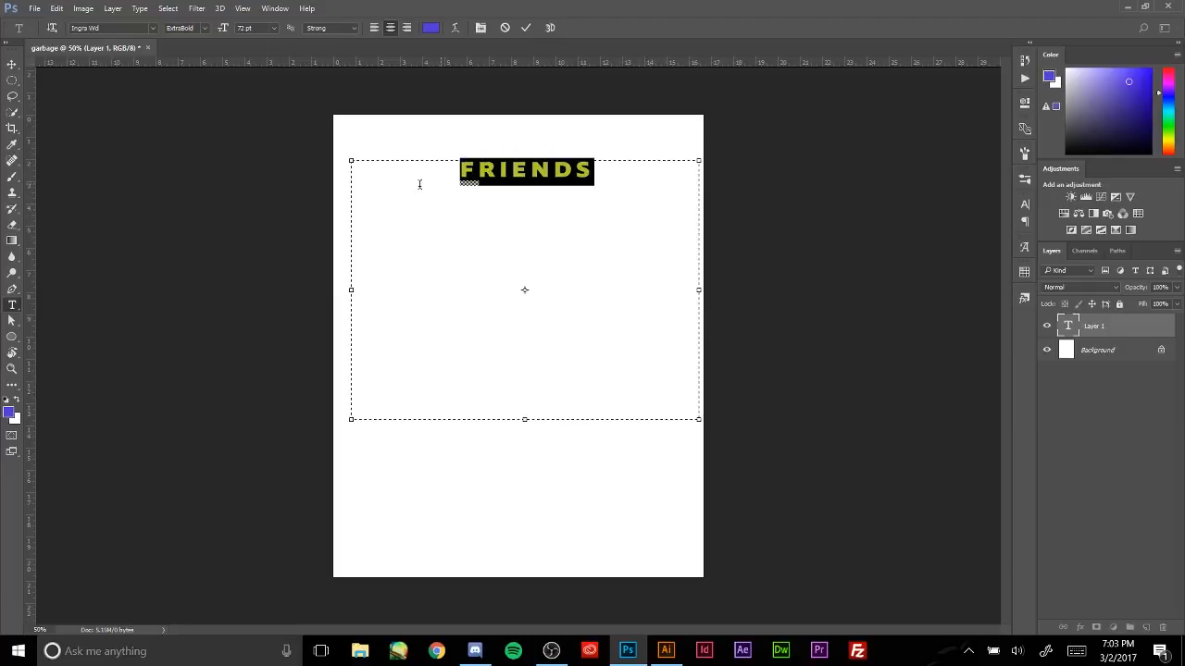
click(531, 190)
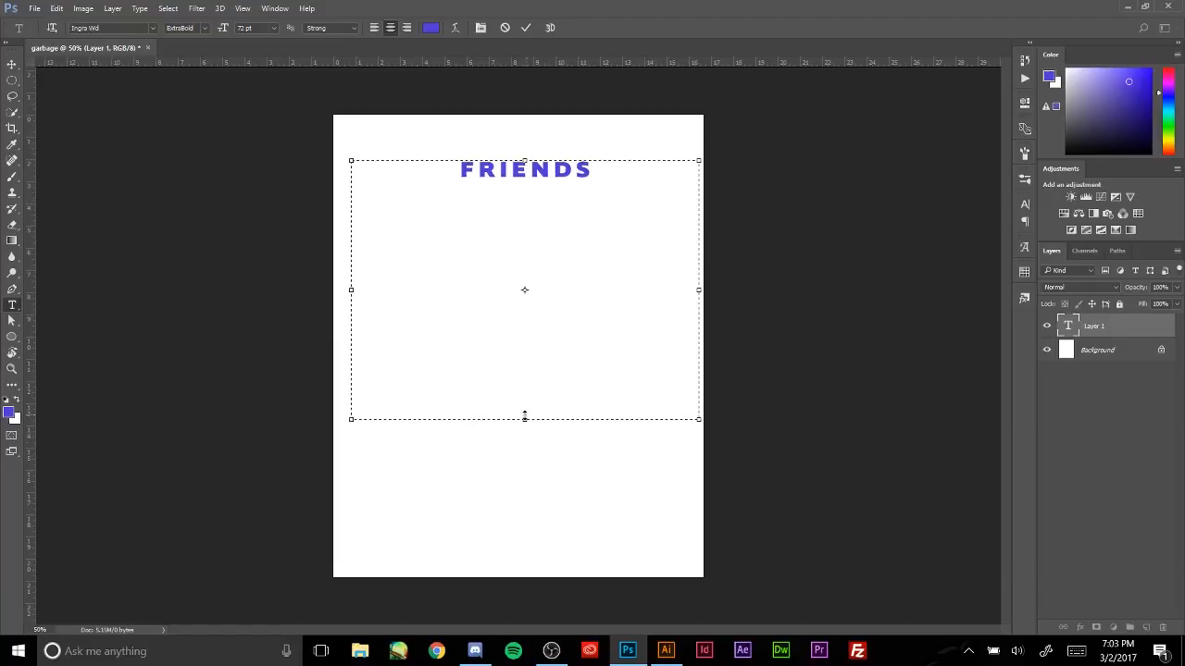
drag(525, 419, 525, 213)
drag(349, 215, 334, 214)
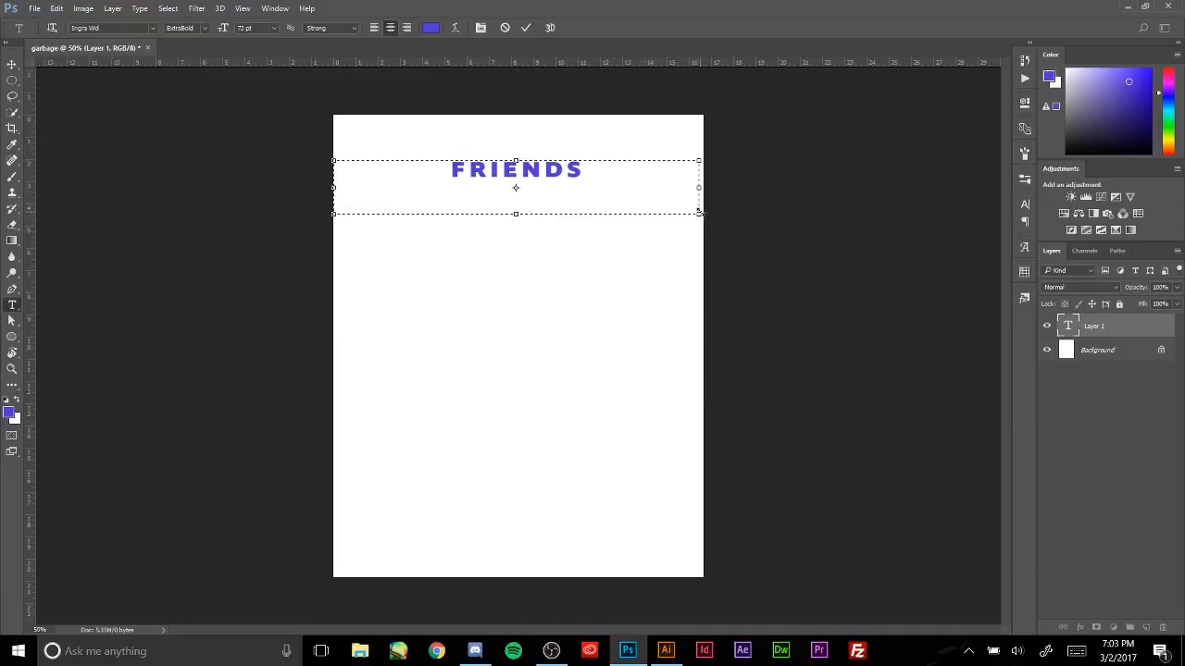
drag(699, 213, 706, 217)
- Select the word FRIENDS and preview other fonts on it from the font list
drag(636, 172, 244, 56)
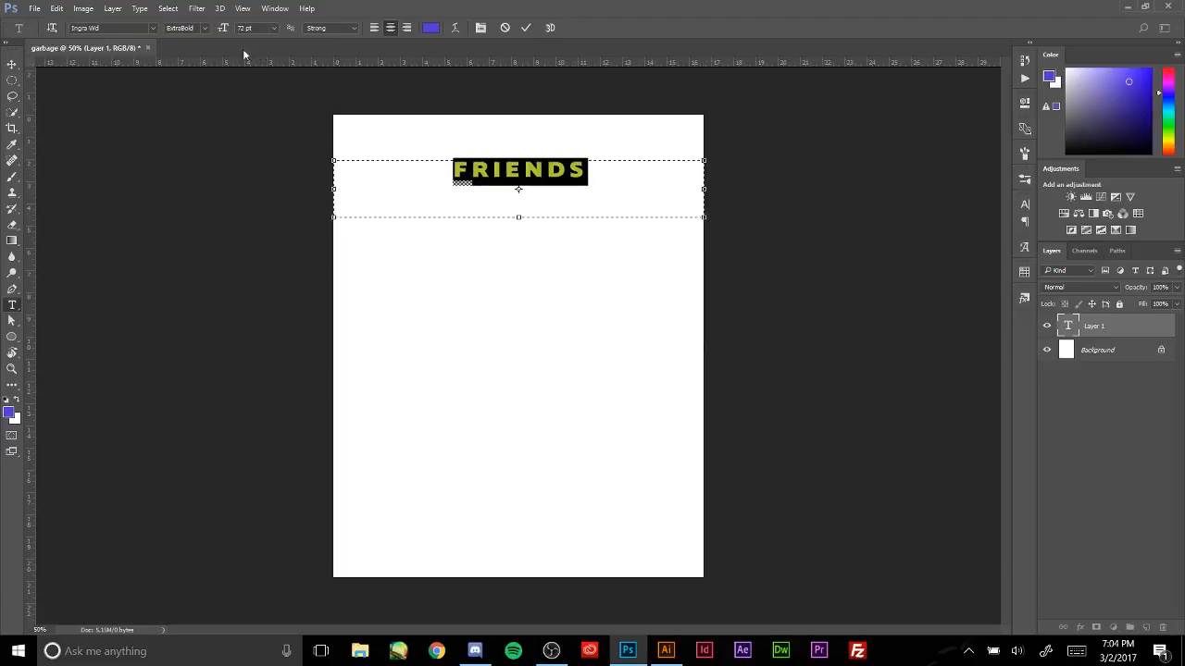
click(153, 29)
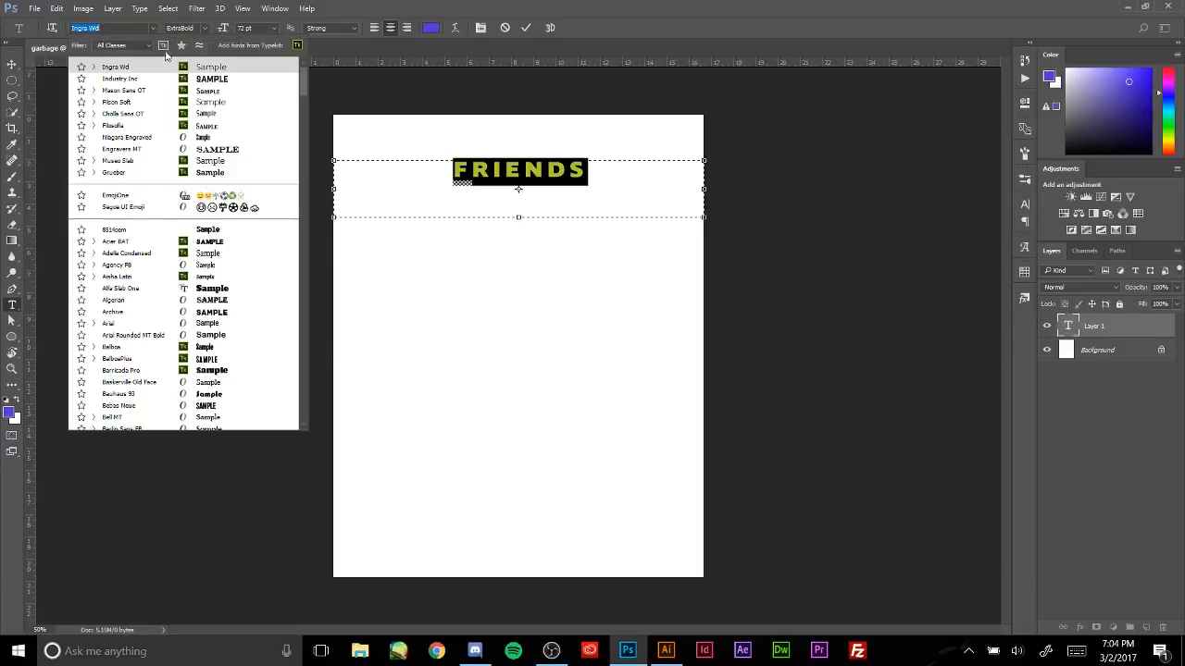
click(301, 164)
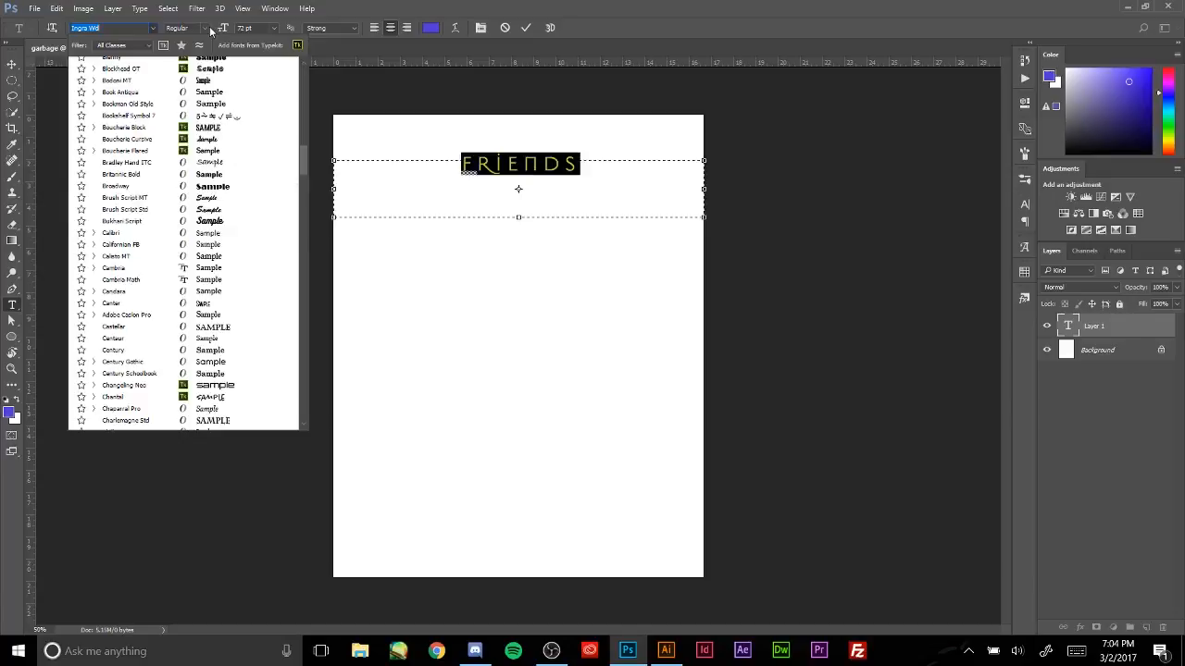
- Try right, left and center alignment on the FRIENDS text several times, ending with it centered
click(408, 29)
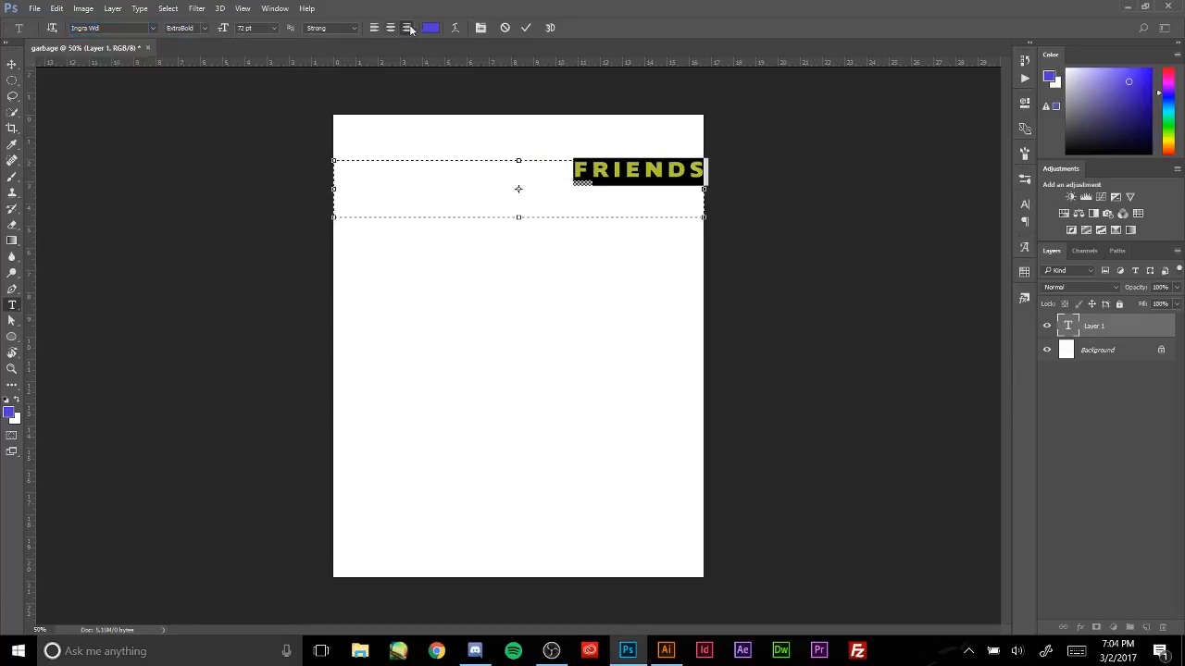
click(390, 30)
click(374, 28)
click(390, 28)
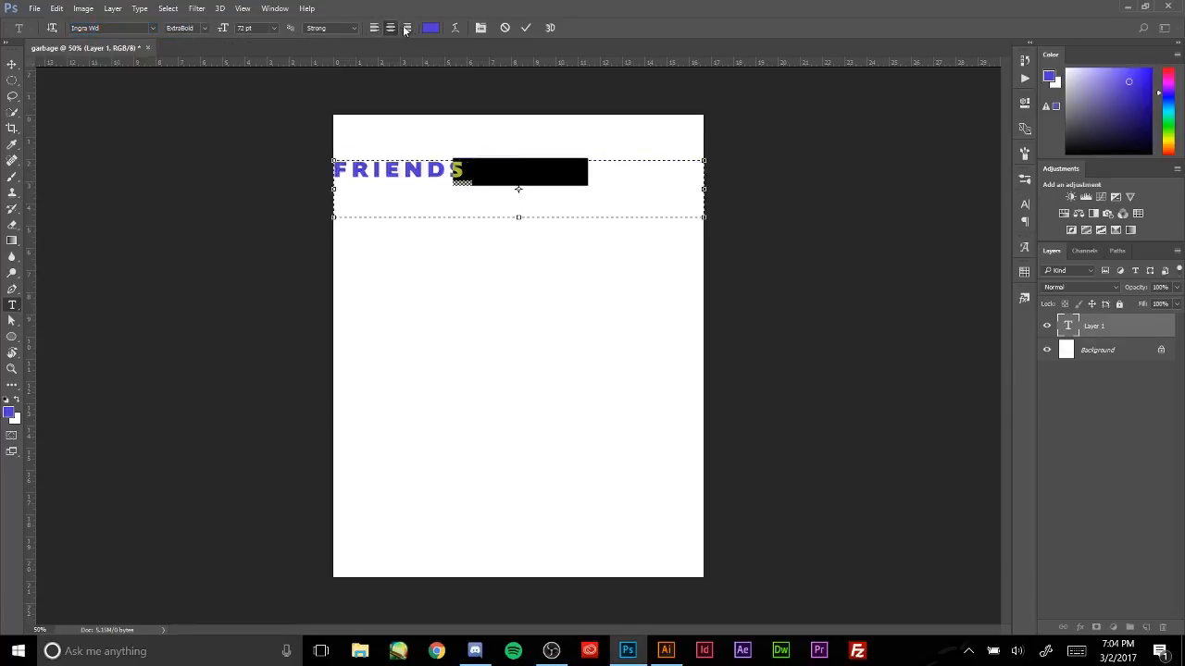
click(407, 27)
click(375, 27)
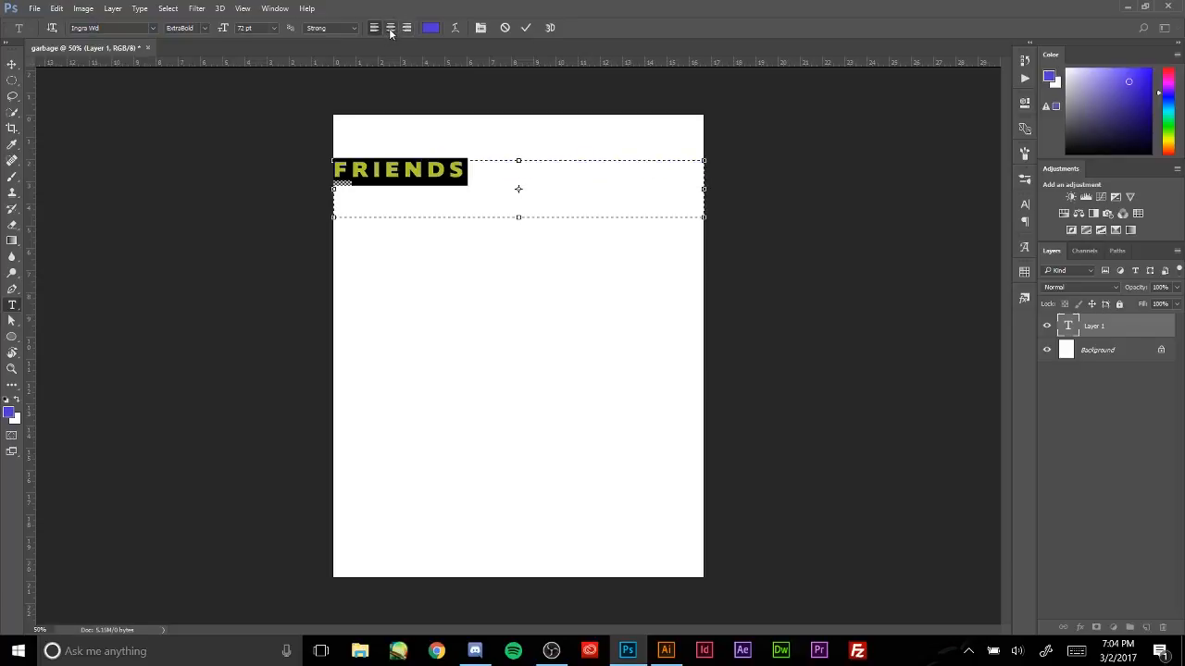
click(390, 28)
click(407, 28)
click(374, 28)
click(390, 29)
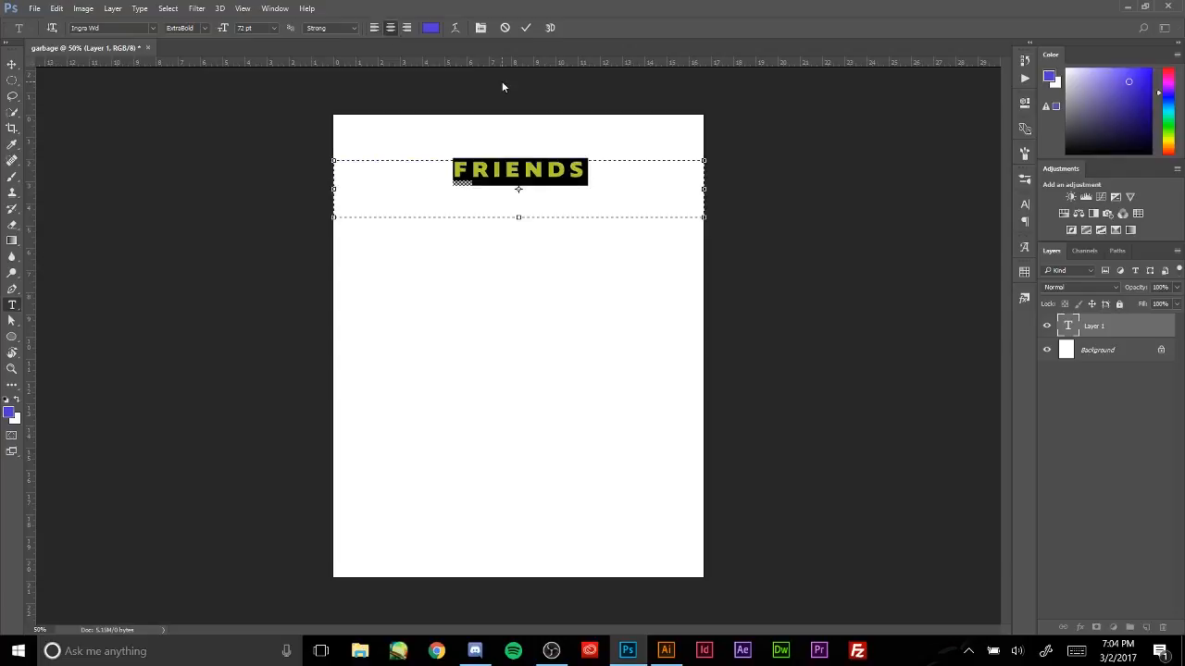
- Commit the FRIENDS text and delete its layer
click(638, 192)
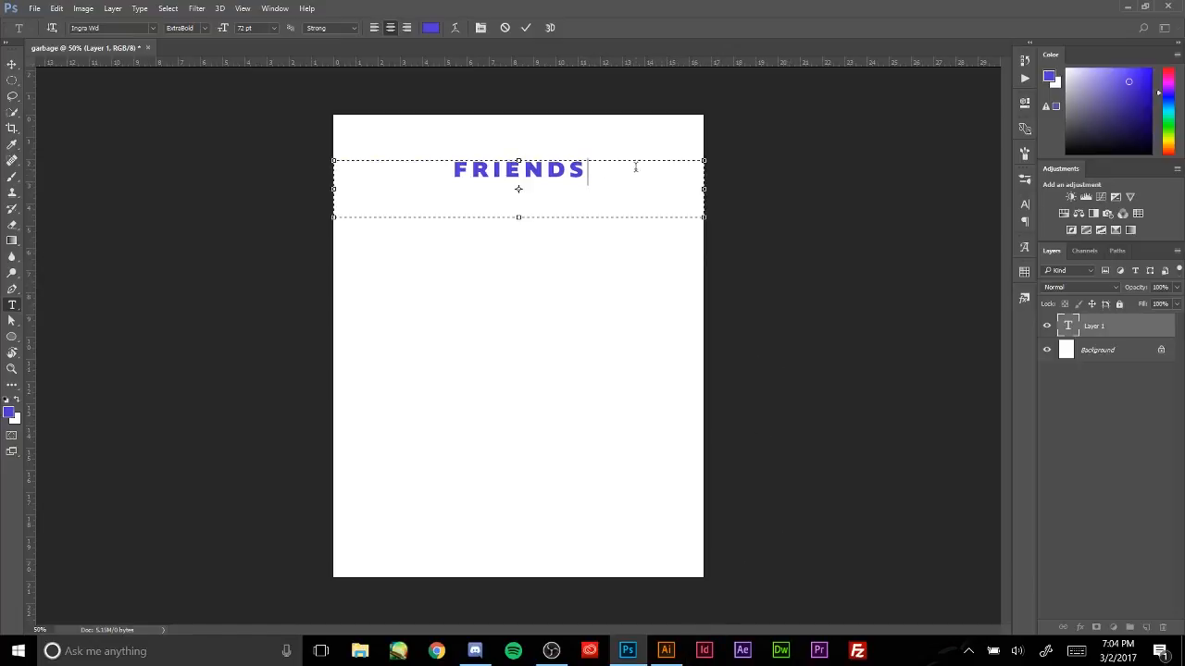
drag(635, 167, 789, 250)
click(1081, 338)
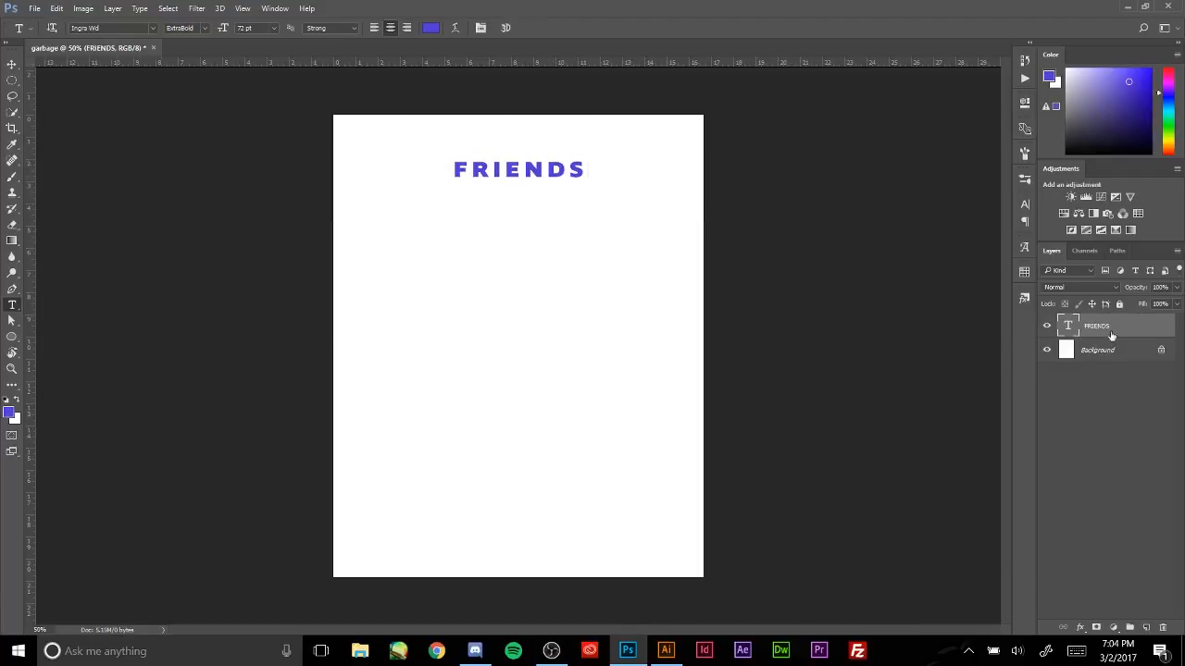
click(1164, 628)
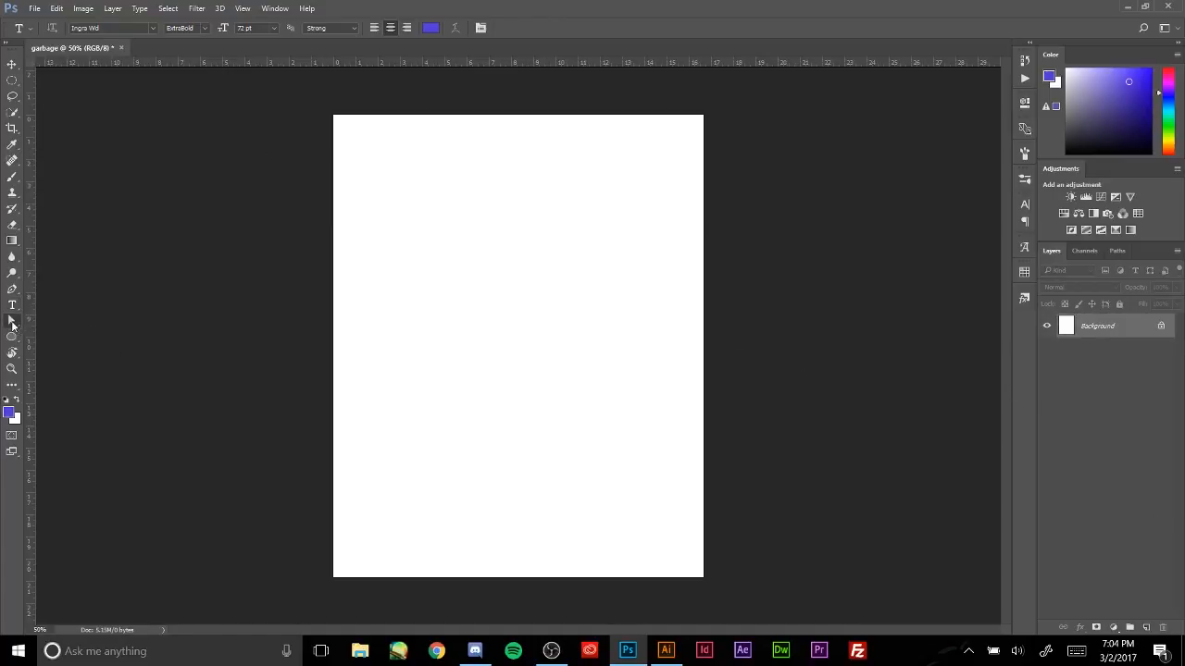
- Draw an unfilled circle about 277 px in diameter with the Ellipse tool in the upper-left part of the canvas
click(12, 322)
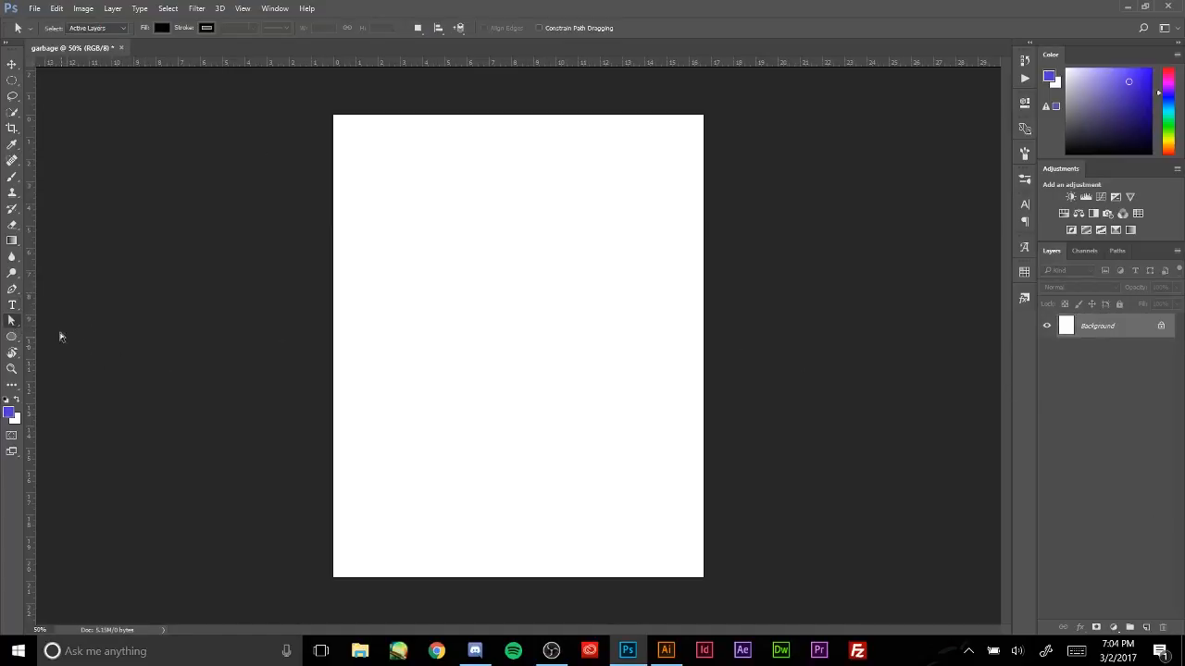
click(12, 337)
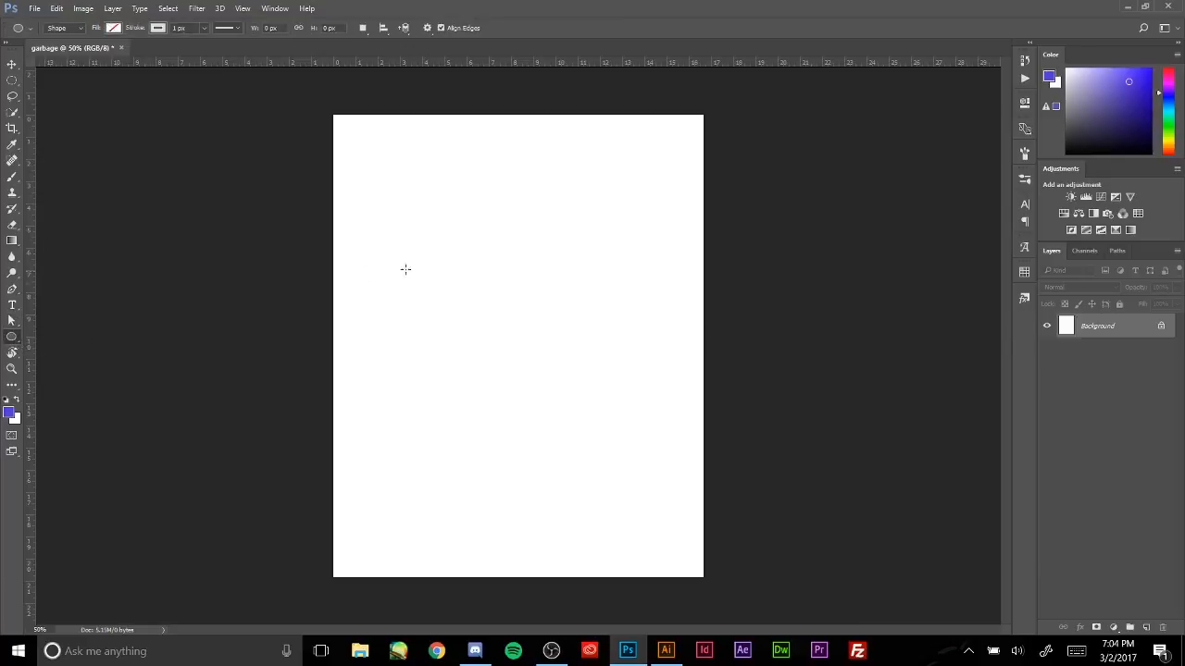
drag(397, 193, 518, 378)
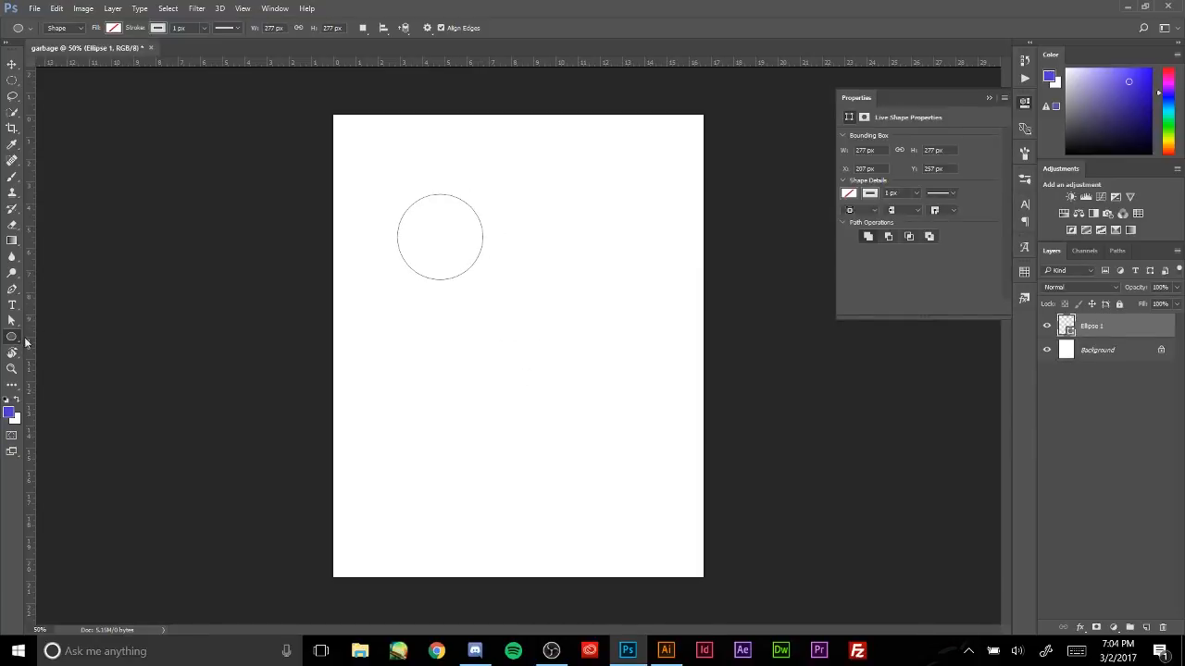
- Draw a copyright symbol below the circle with the Custom Shape tool, and undo it
click(14, 342)
click(21, 339)
click(14, 342)
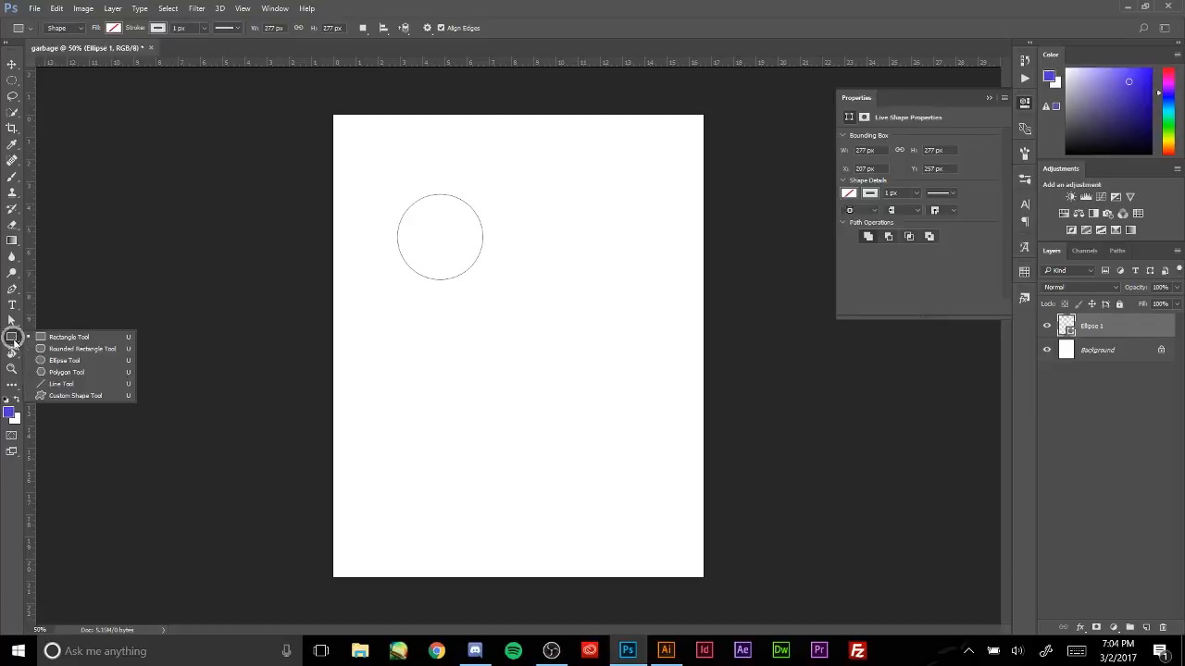
click(66, 396)
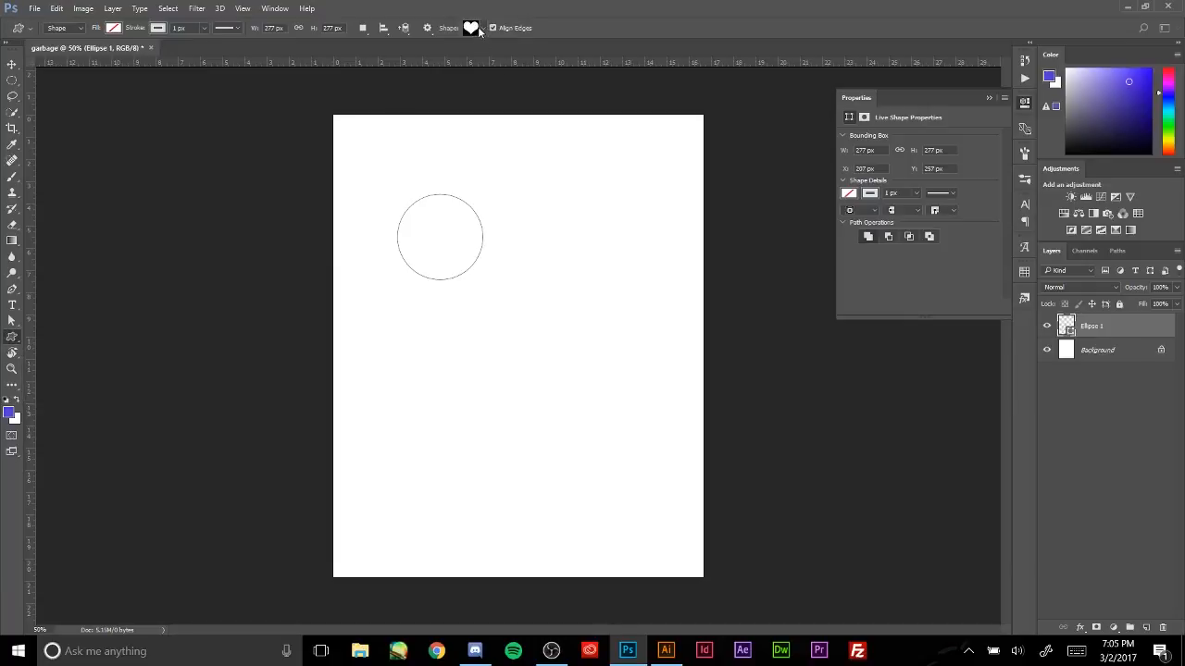
click(479, 29)
scroll(524, 63, down, 3)
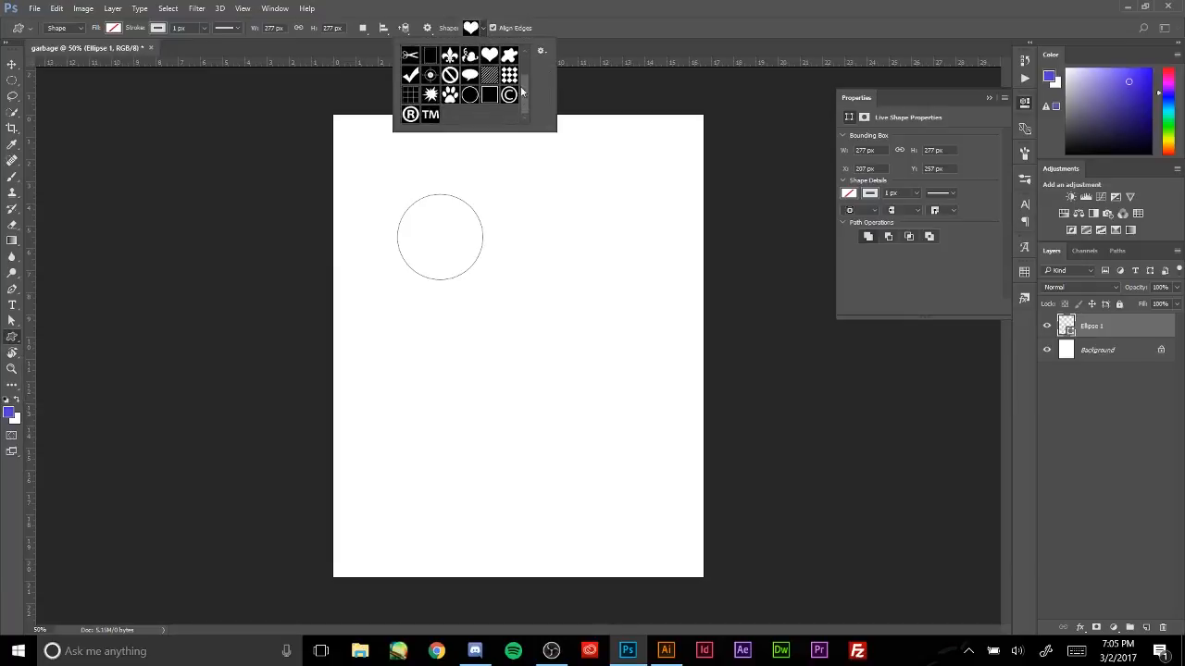
scroll(523, 90, up, 3)
scroll(523, 102, down, 3)
scroll(523, 97, up, 3)
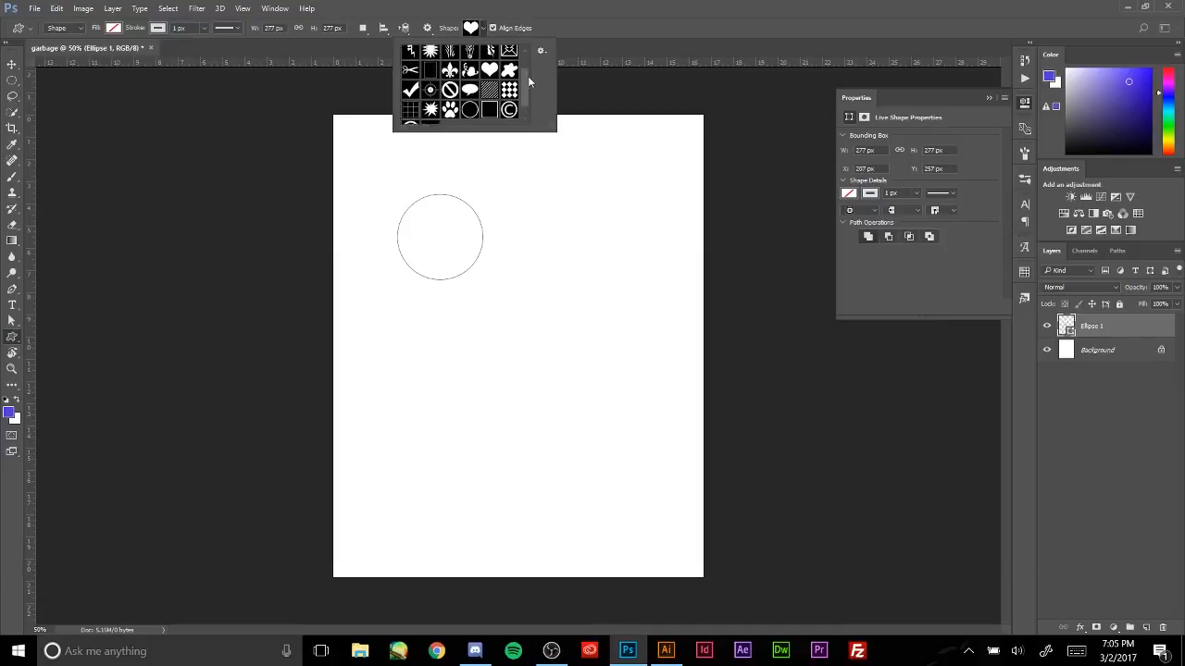
scroll(528, 102, down, 3)
click(509, 95)
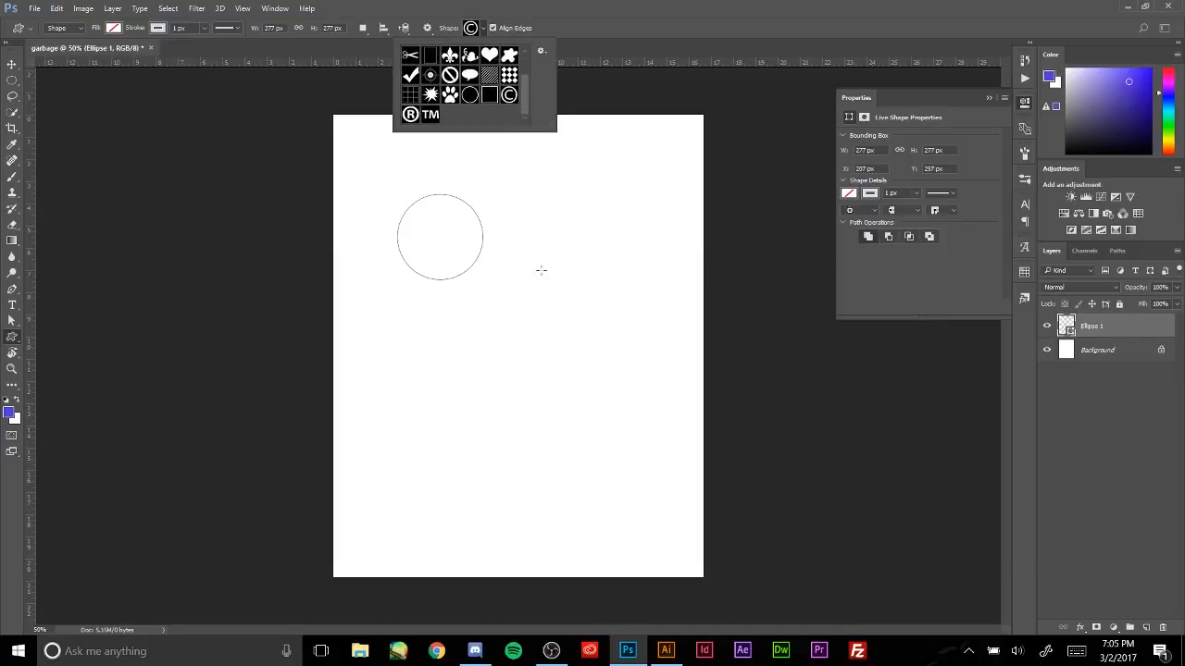
drag(460, 321, 587, 453)
key(ctrl+z)
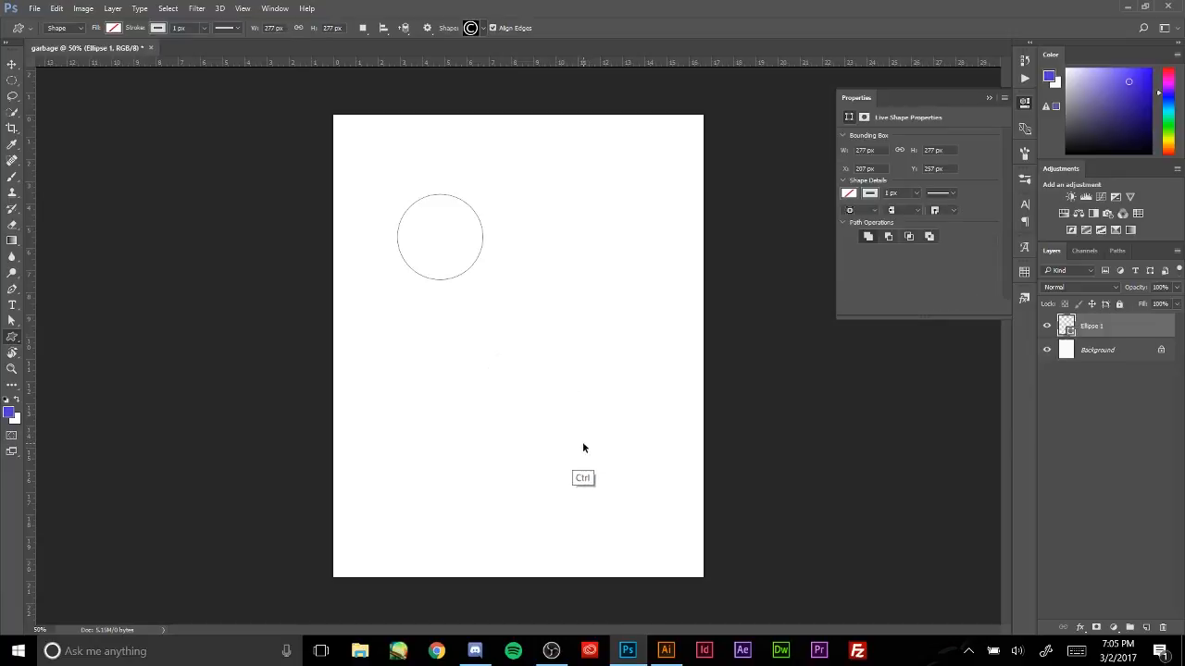
- Undo the circle and draw an unfilled square about 760 px wide with the Rectangle tool in the canvas's upper half
key(ctrl+z)
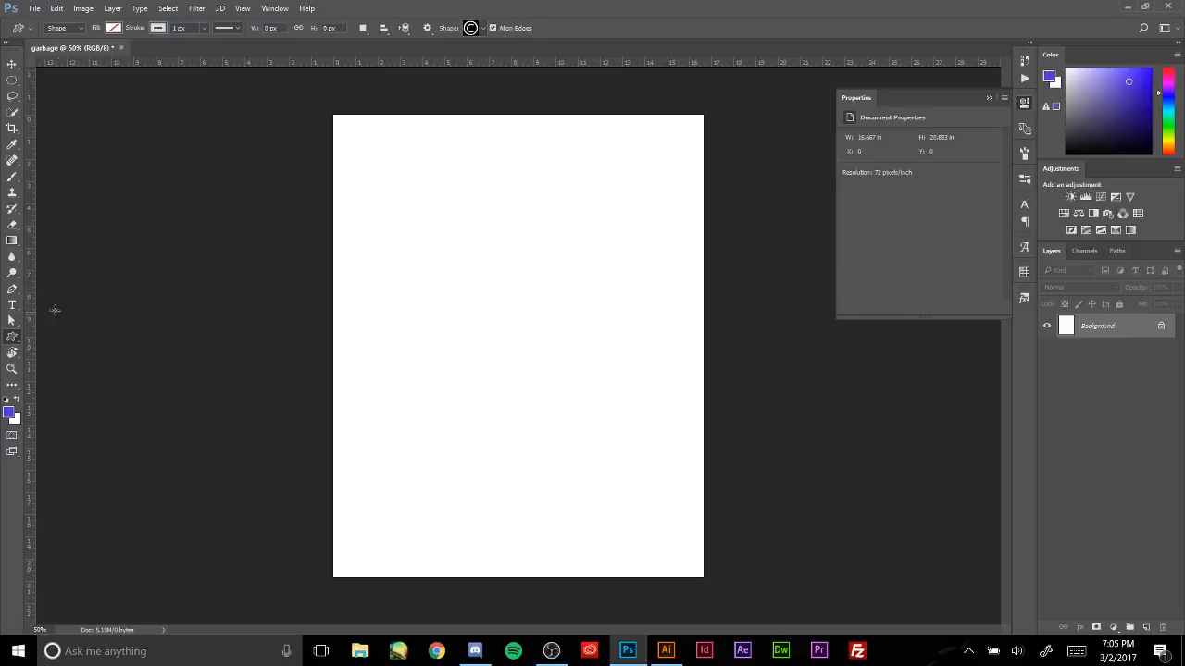
click(12, 307)
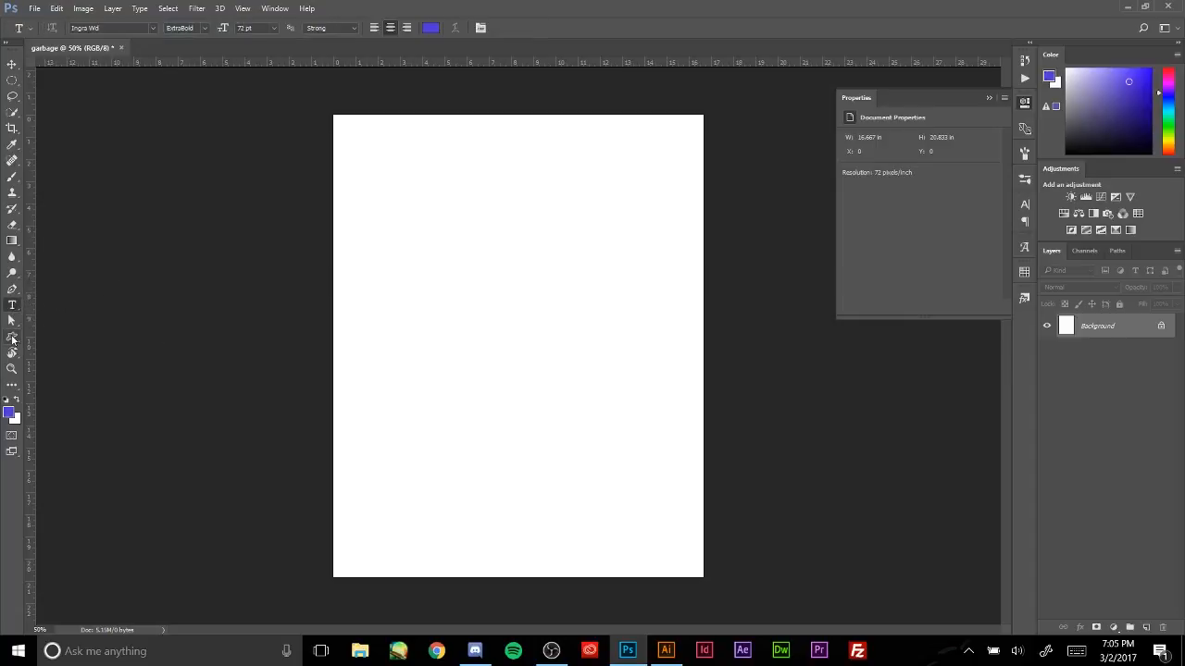
drag(12, 339, 51, 339)
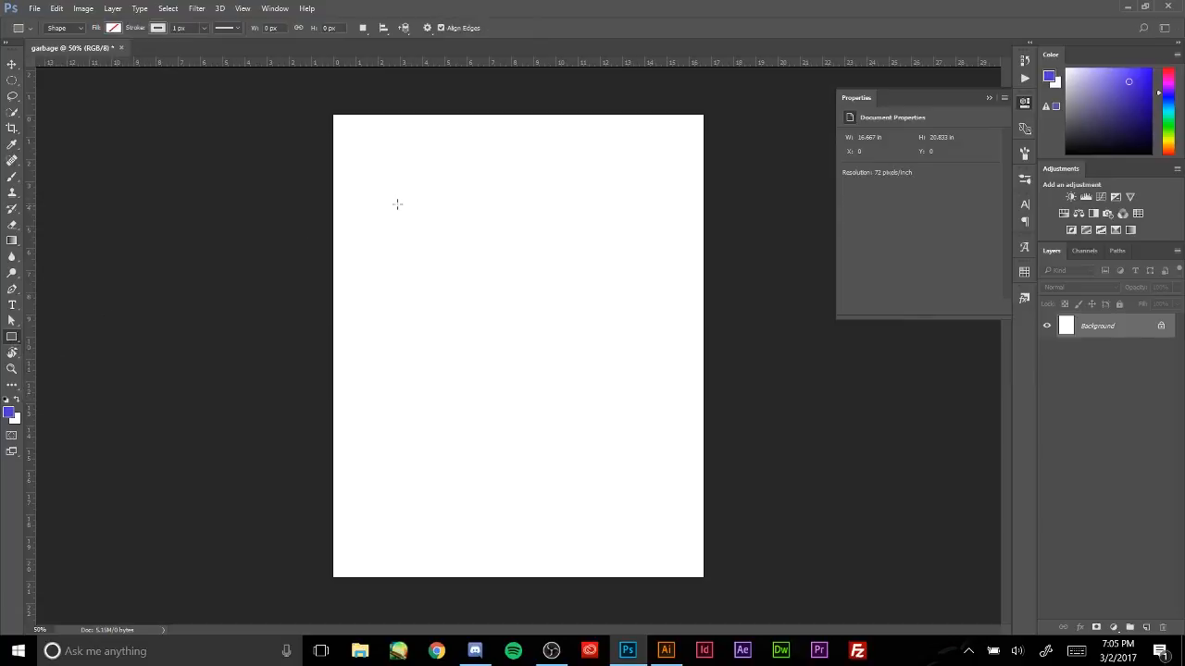
drag(397, 187, 646, 450)
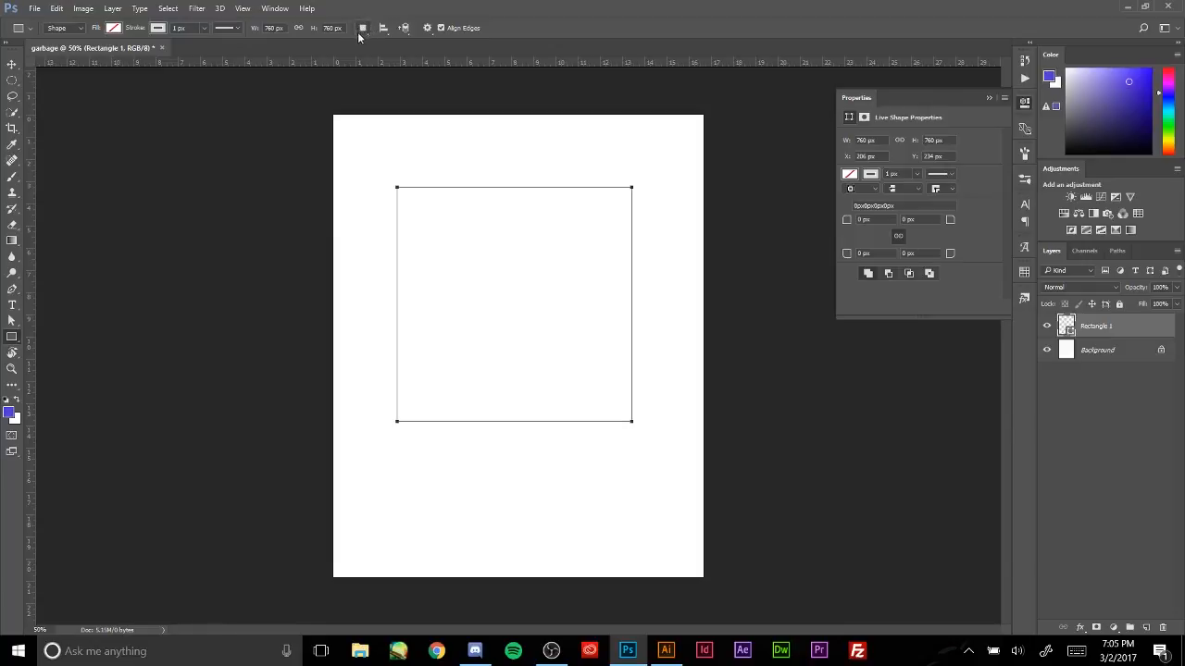
- Try a cyan stroke on the square and set its stroke to none
click(115, 29)
click(139, 31)
click(159, 28)
click(134, 108)
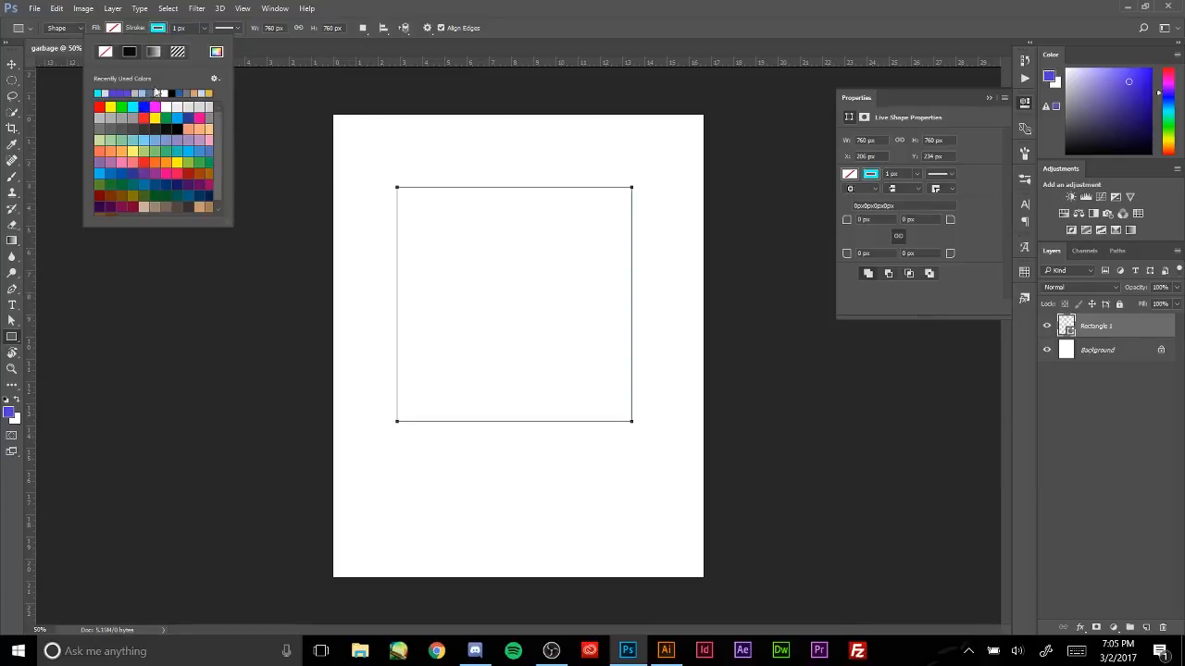
click(158, 29)
click(159, 29)
click(157, 30)
click(157, 30)
click(109, 52)
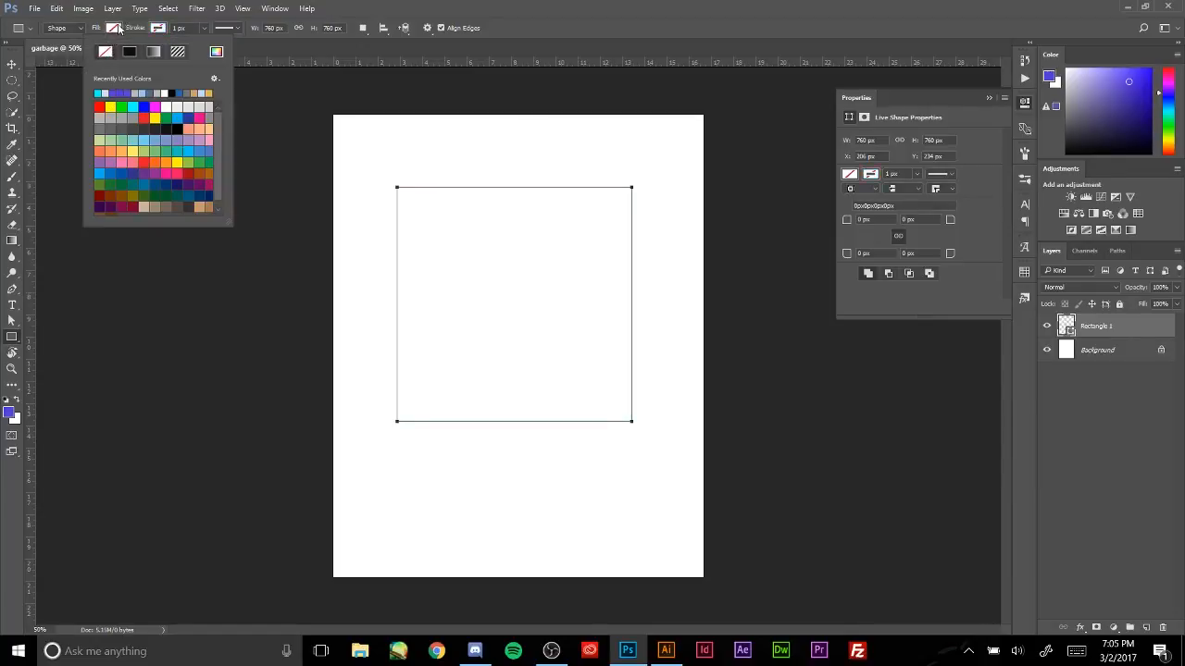
- Fill the square with cyan and round all four corners to 40 px
click(113, 30)
click(114, 30)
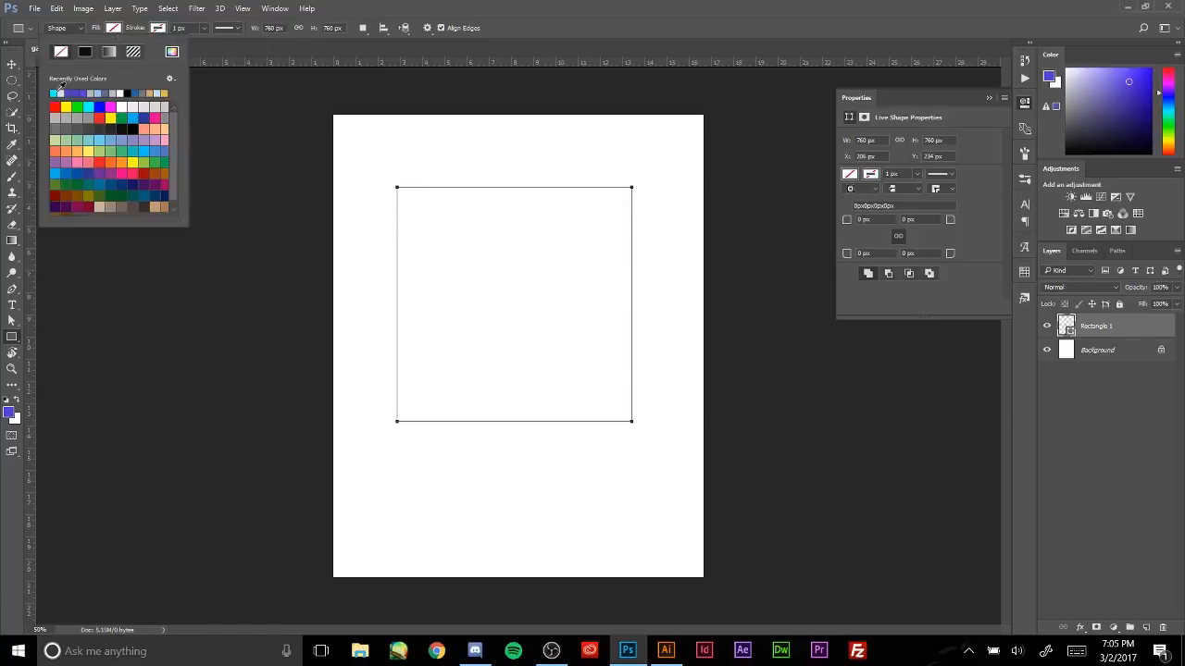
click(55, 93)
click(114, 29)
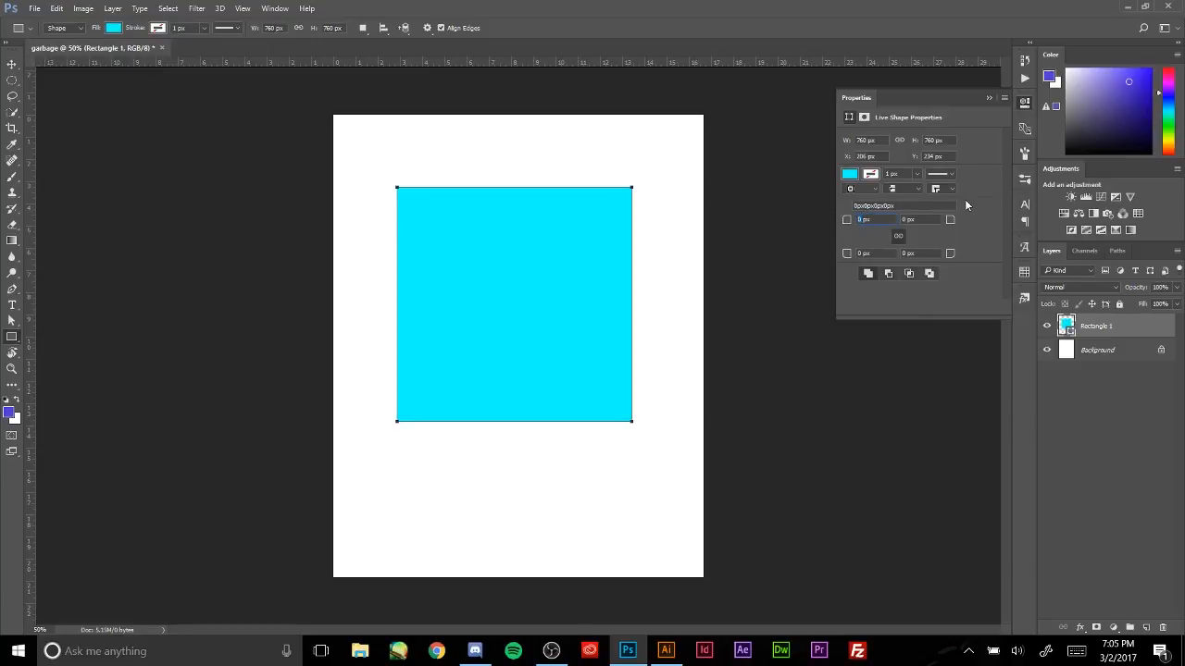
text(40)
key(Return)
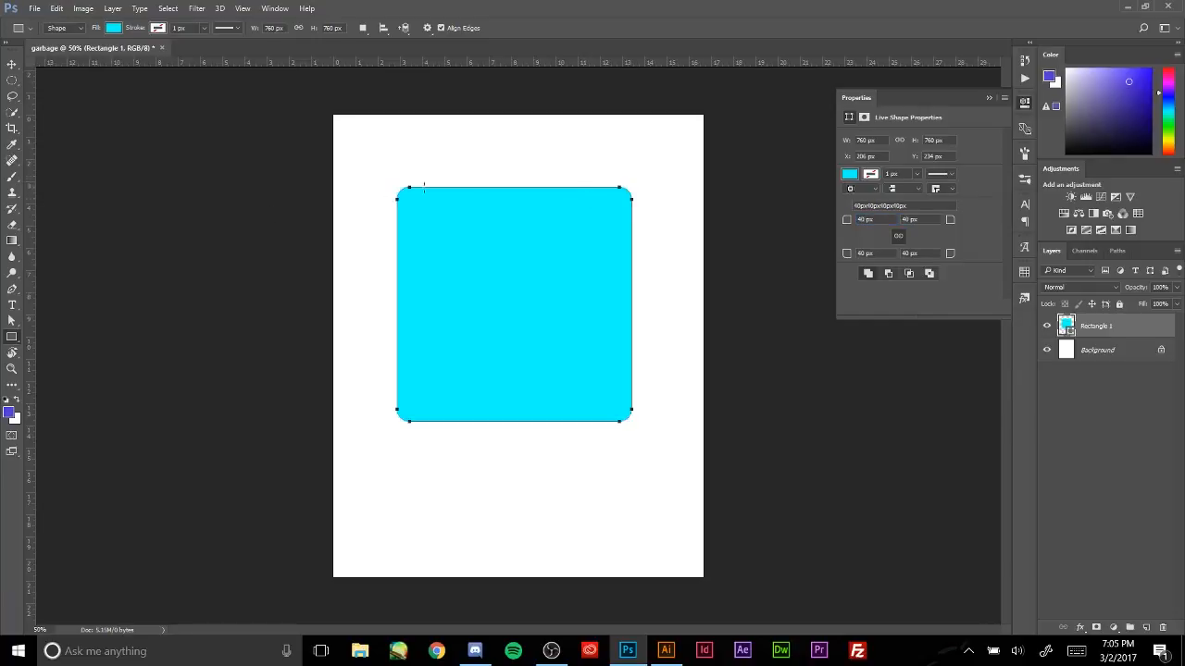
- Collapse the shape properties and reposition the rounded square in the upper half of the canvas with the Move tool
click(12, 64)
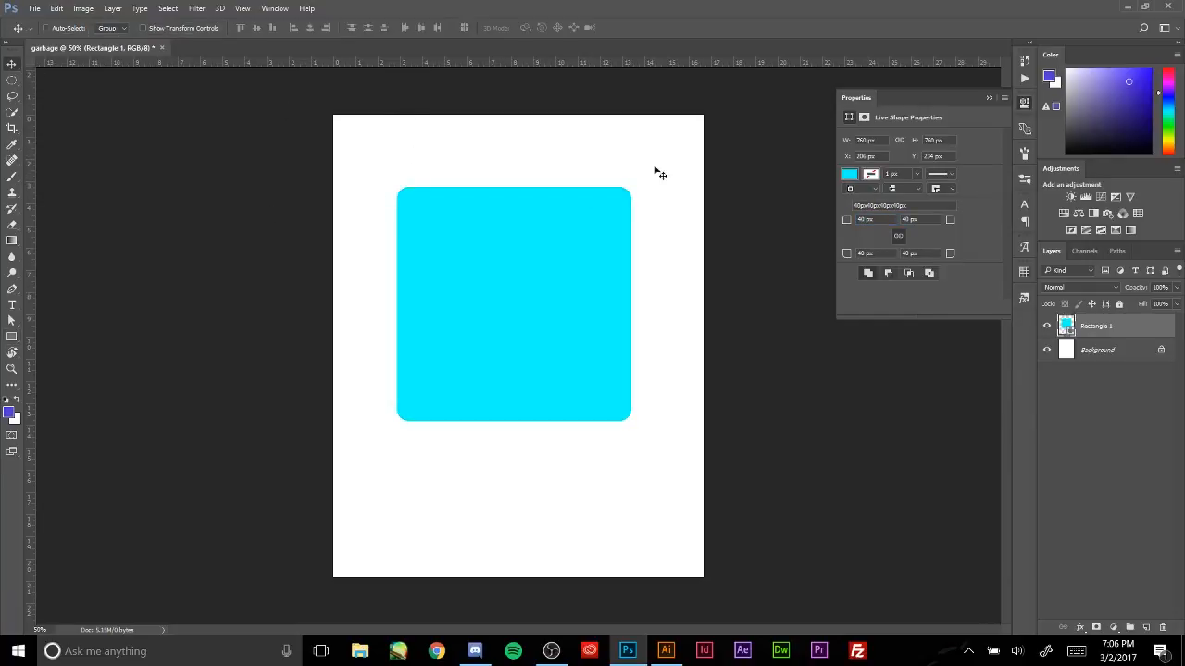
drag(544, 235, 530, 317)
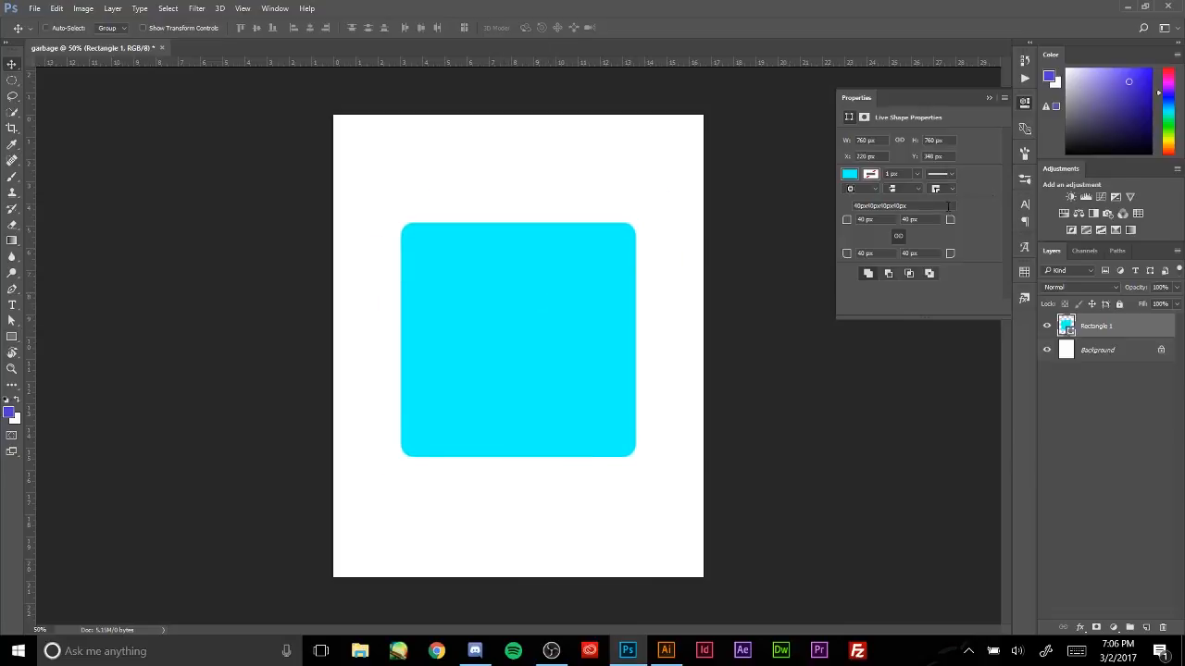
click(988, 97)
mouse_move(570, 257)
mouse_down()
mouse_move(569, 227)
mouse_move(557, 262)
mouse_move(572, 230)
mouse_move(585, 238)
mouse_move(572, 256)
mouse_move(571, 238)
mouse_move(572, 268)
mouse_up()
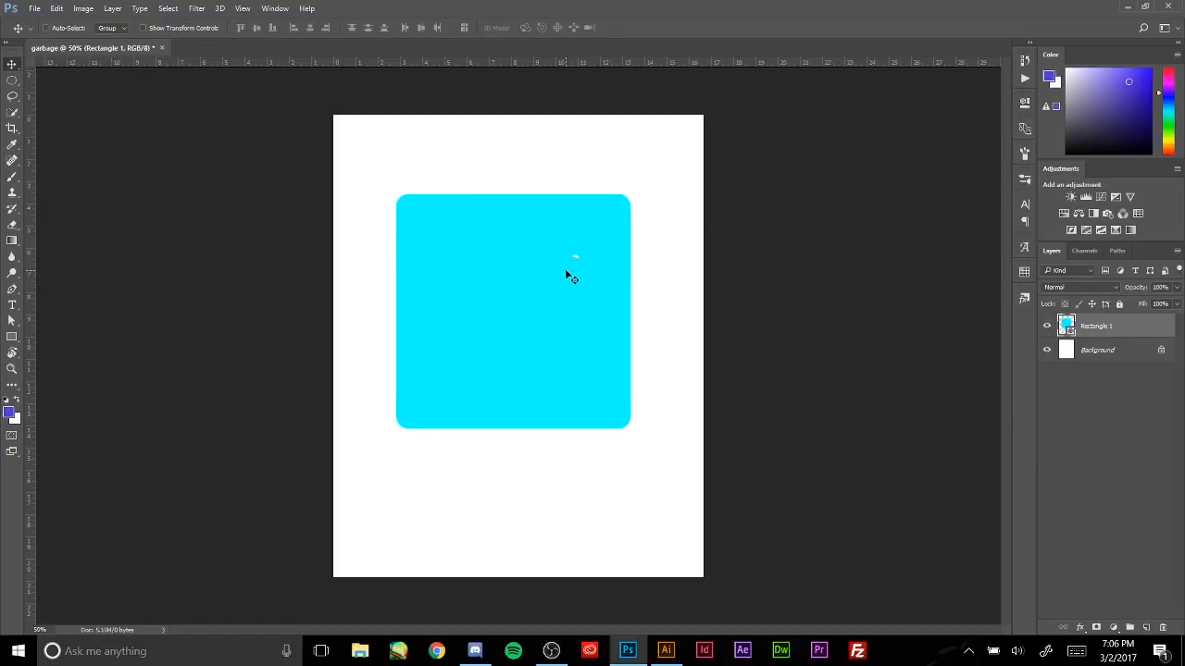
right_click(565, 271)
click(537, 259)
drag(485, 295, 511, 269)
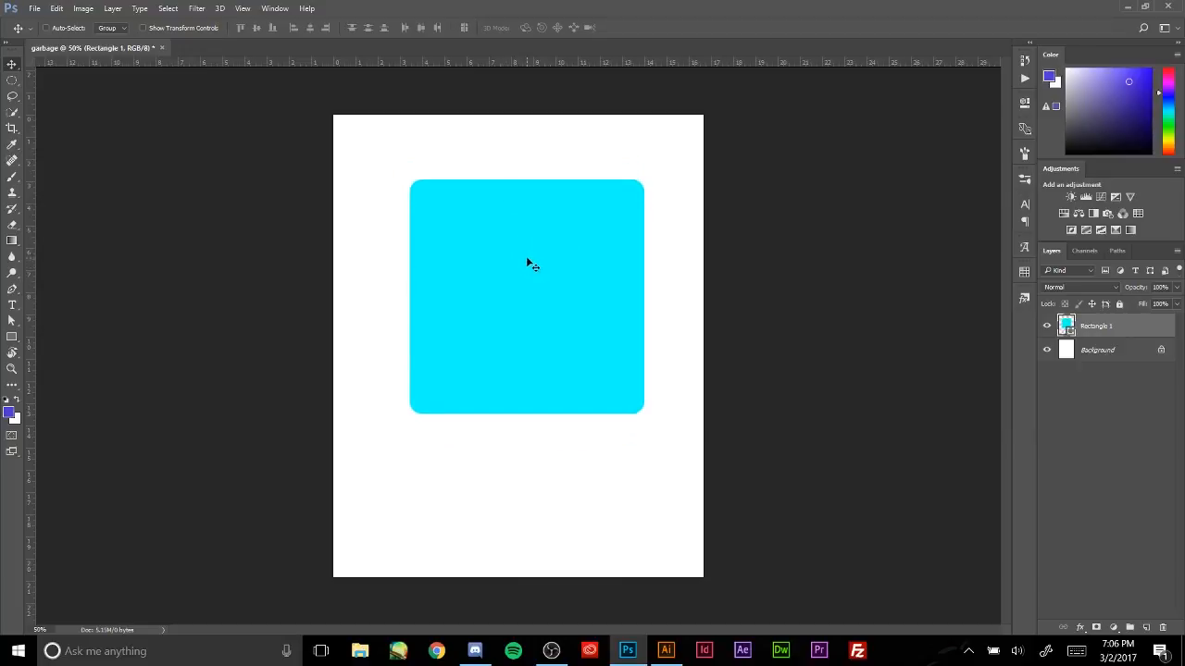
- Scale the rounded square down to roughly half its size with Free Transform and move it near the canvas center
mouse_move(53, 7)
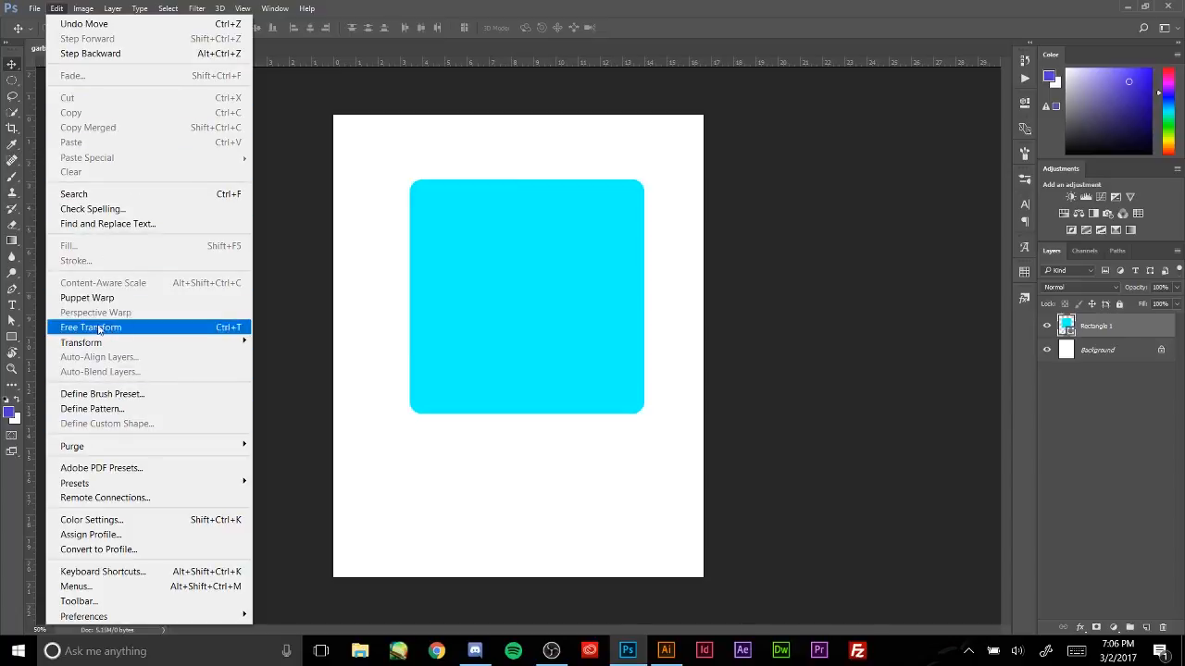
click(498, 209)
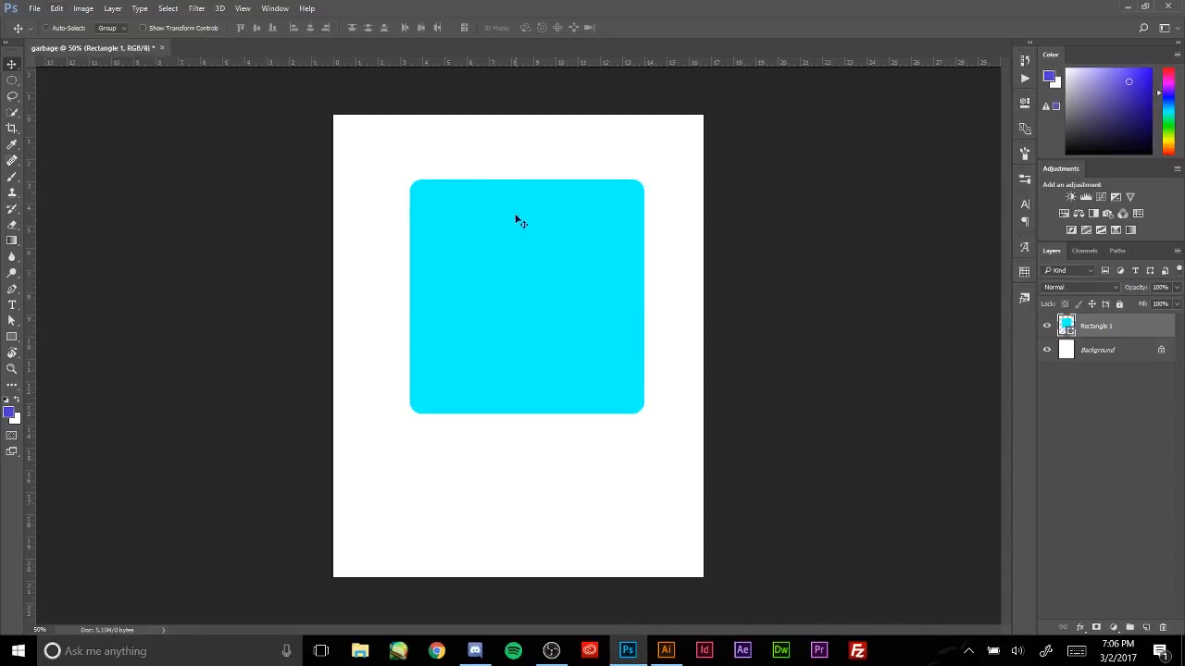
key(ctrl+t)
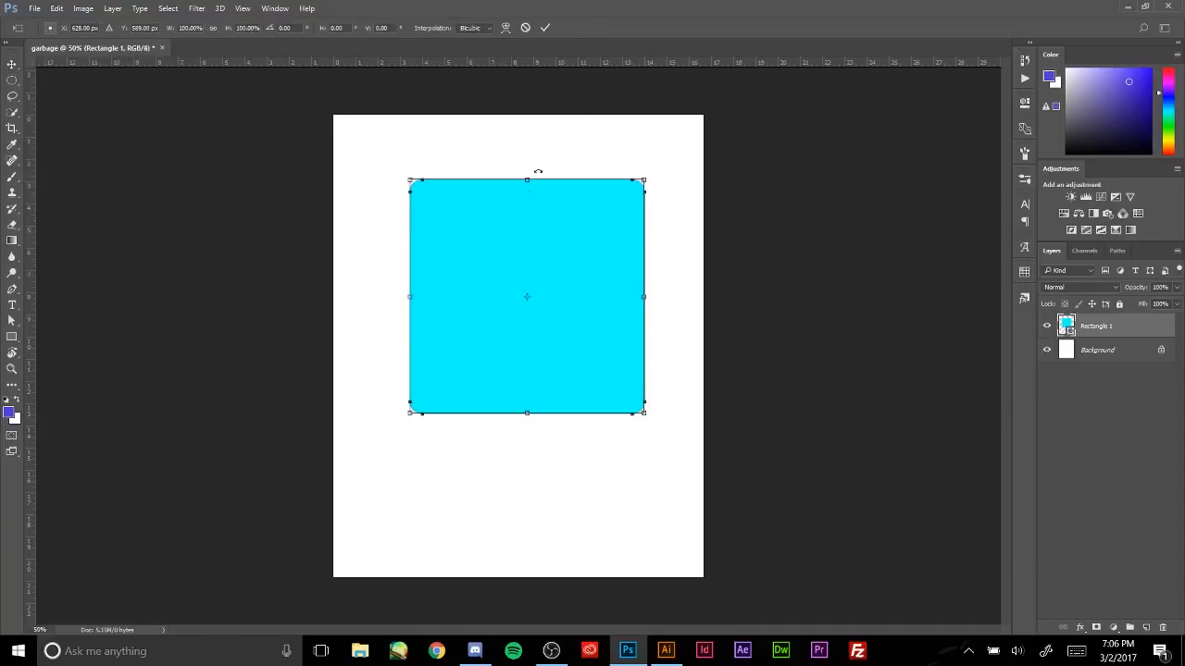
drag(645, 416, 500, 338)
key(Return)
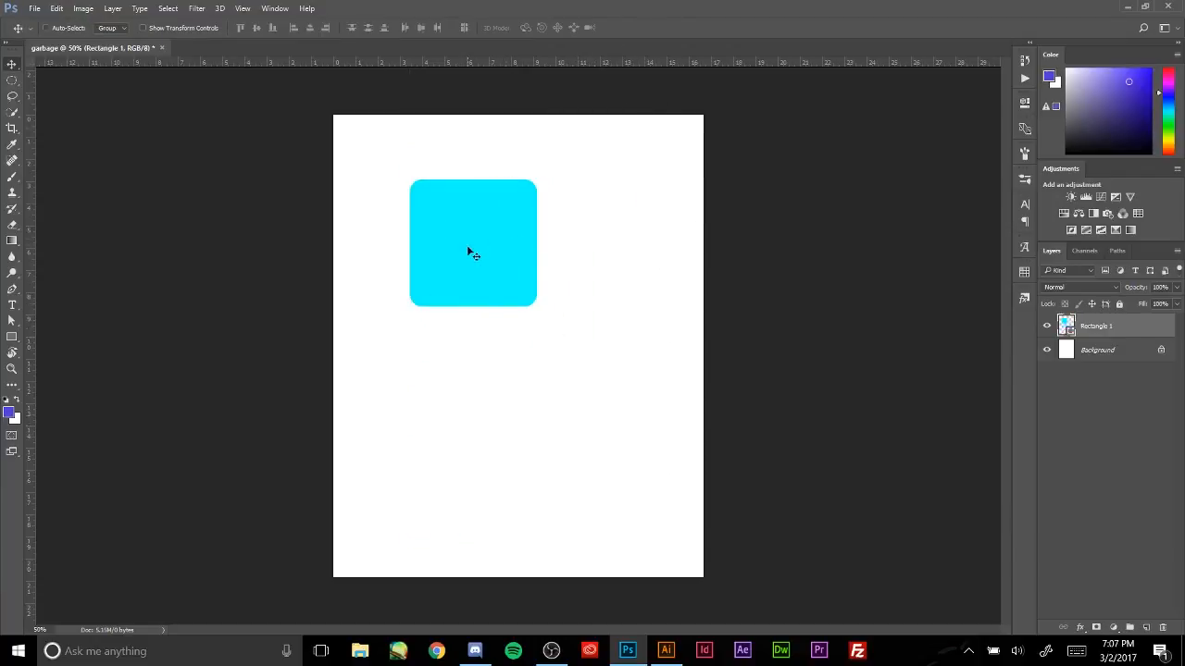
drag(467, 248, 513, 329)
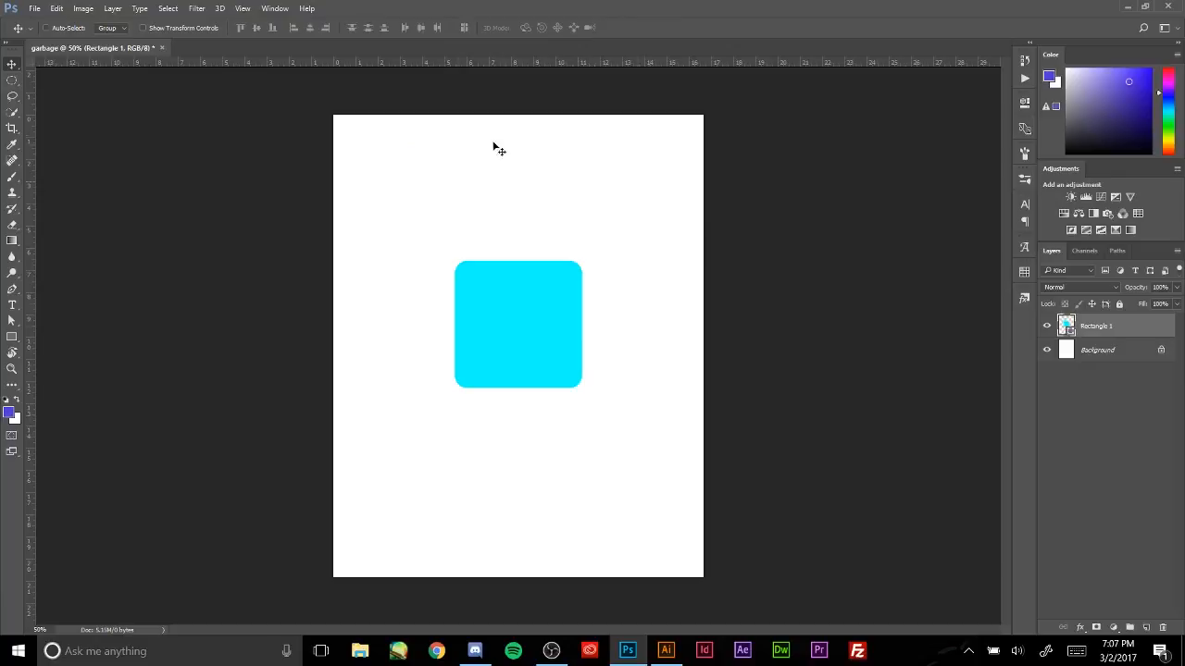
- Try a Perspective transform that widens the square's upper edge into a trapezoid
click(57, 8)
mouse_move(109, 349)
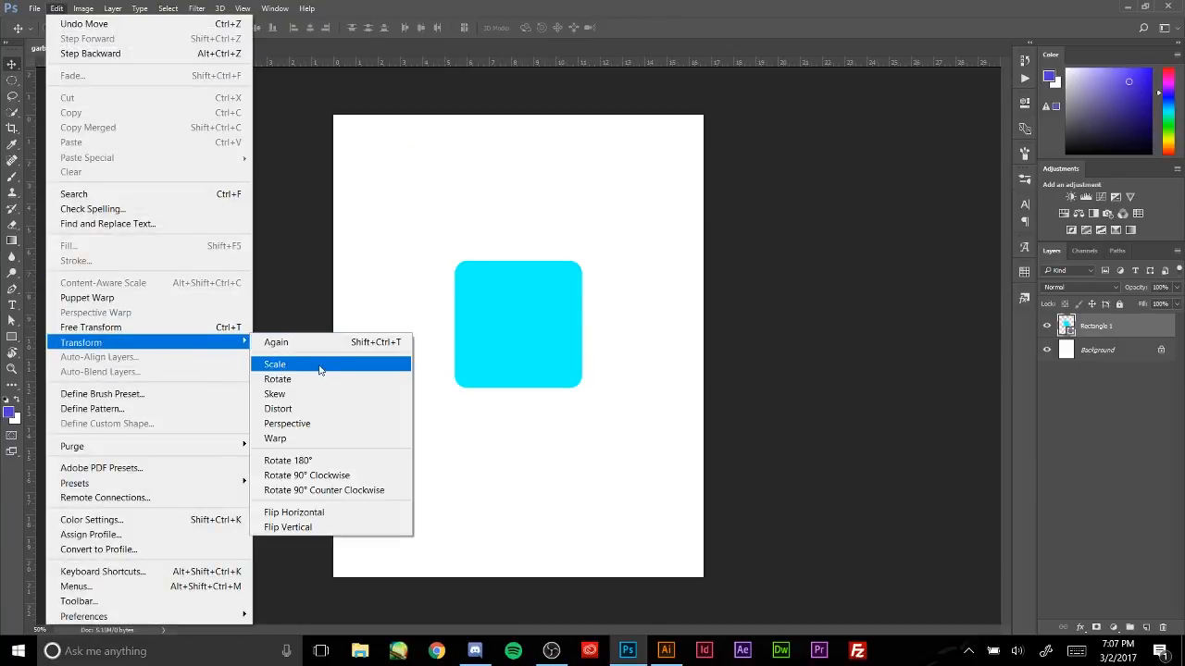
click(297, 427)
drag(454, 263, 386, 278)
key(Escape)
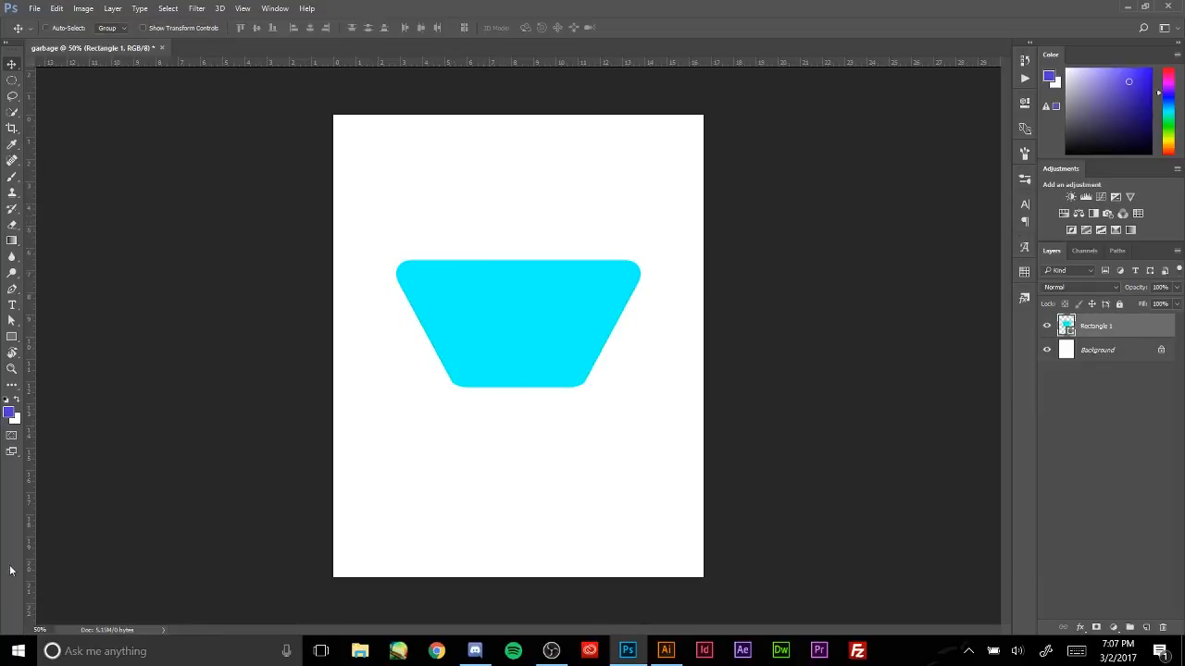
- Rotate the square 90° clockwise and move it up and to the left on the canvas
click(57, 8)
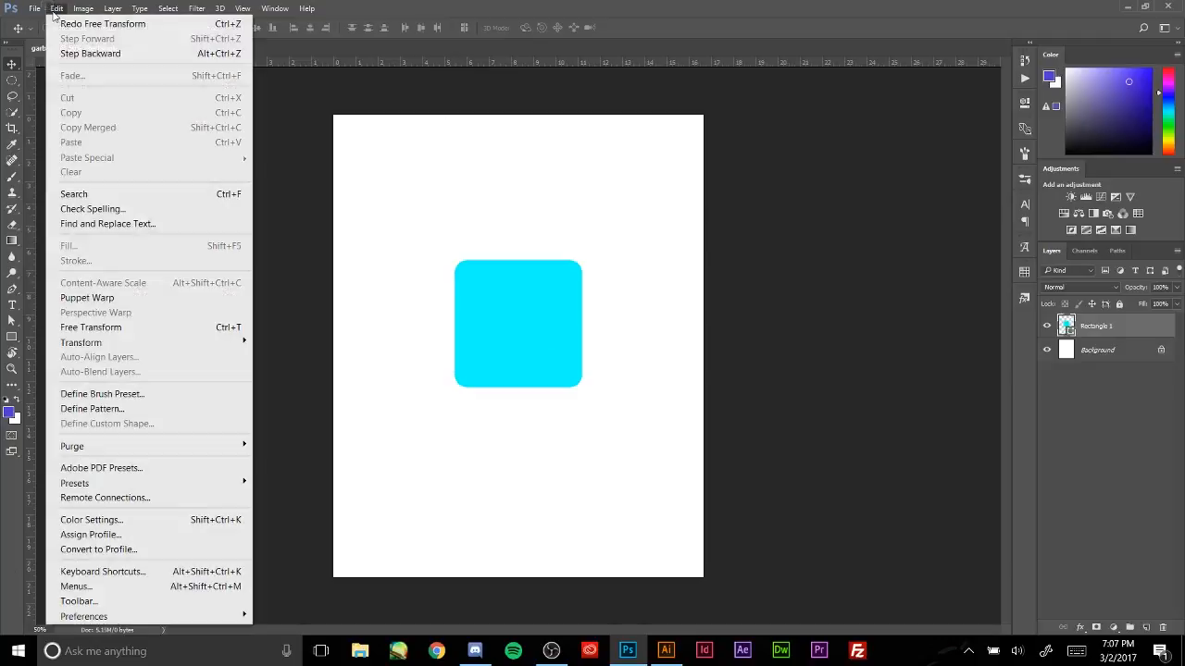
mouse_move(185, 341)
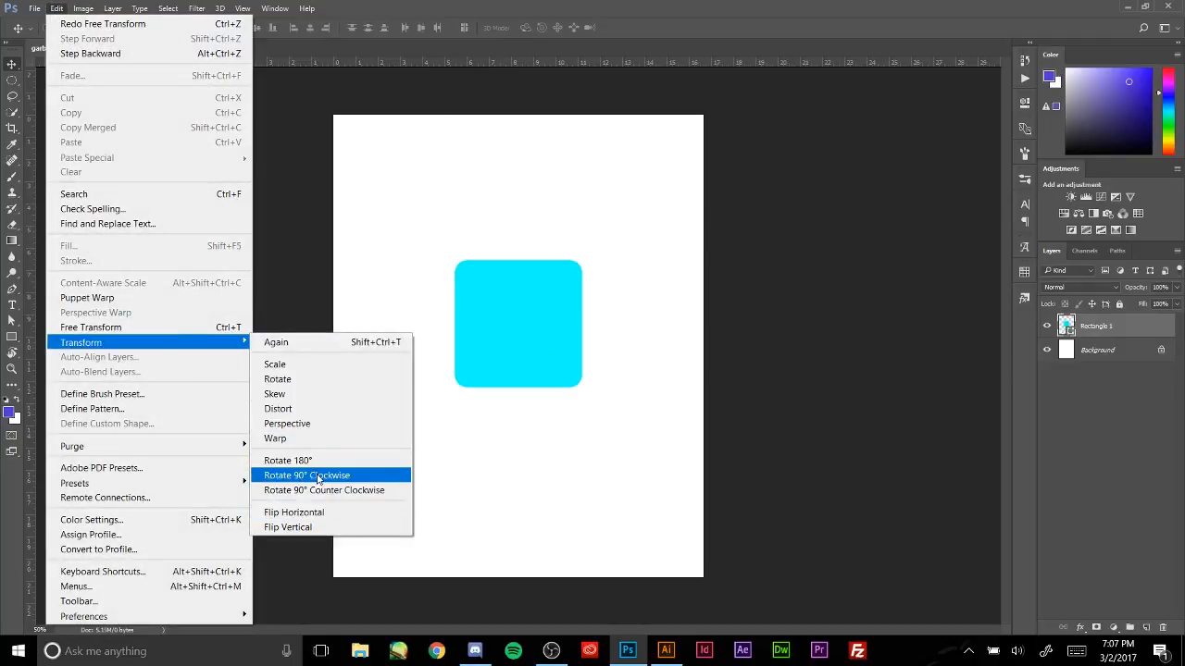
click(318, 477)
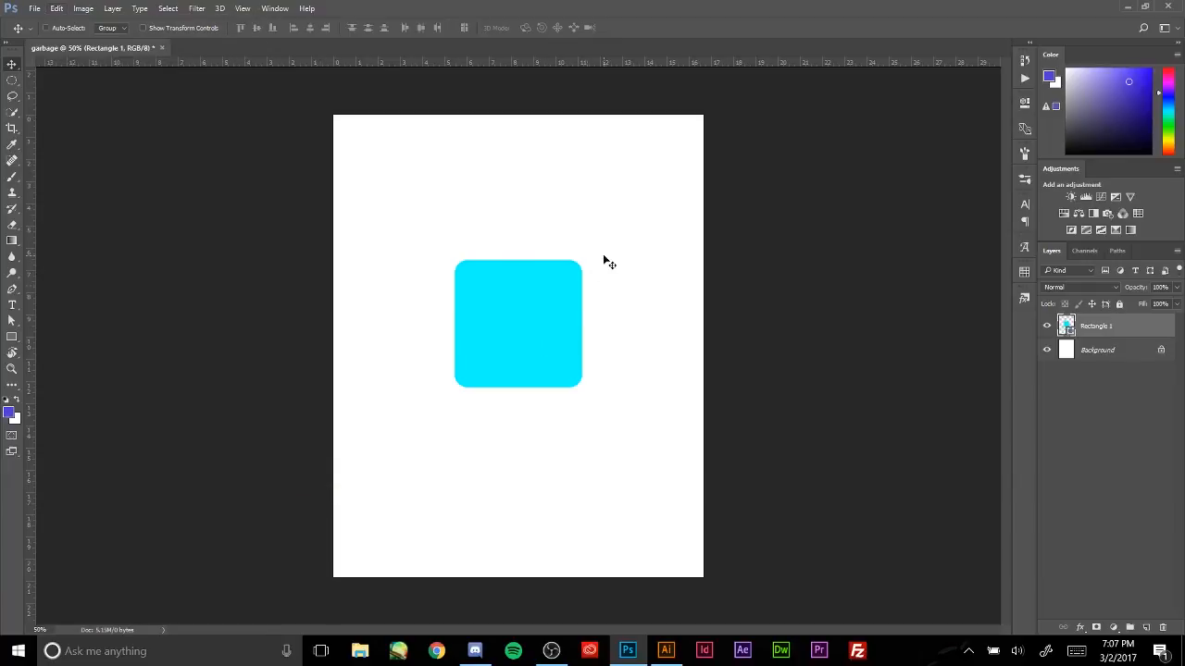
click(56, 9)
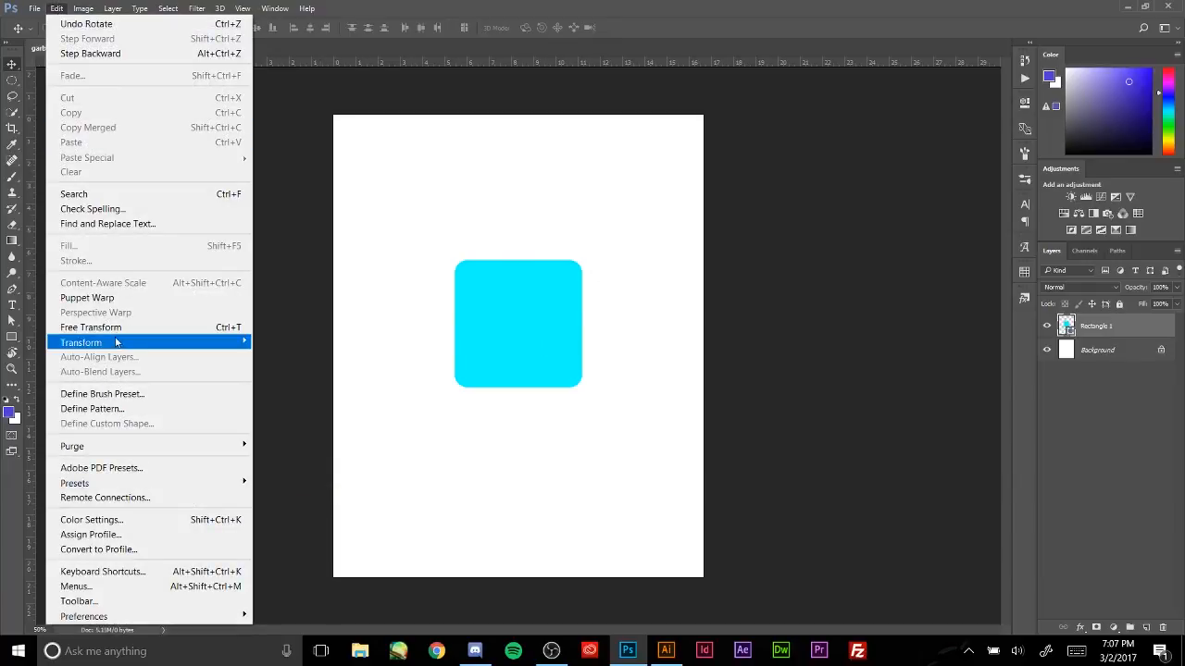
mouse_move(116, 342)
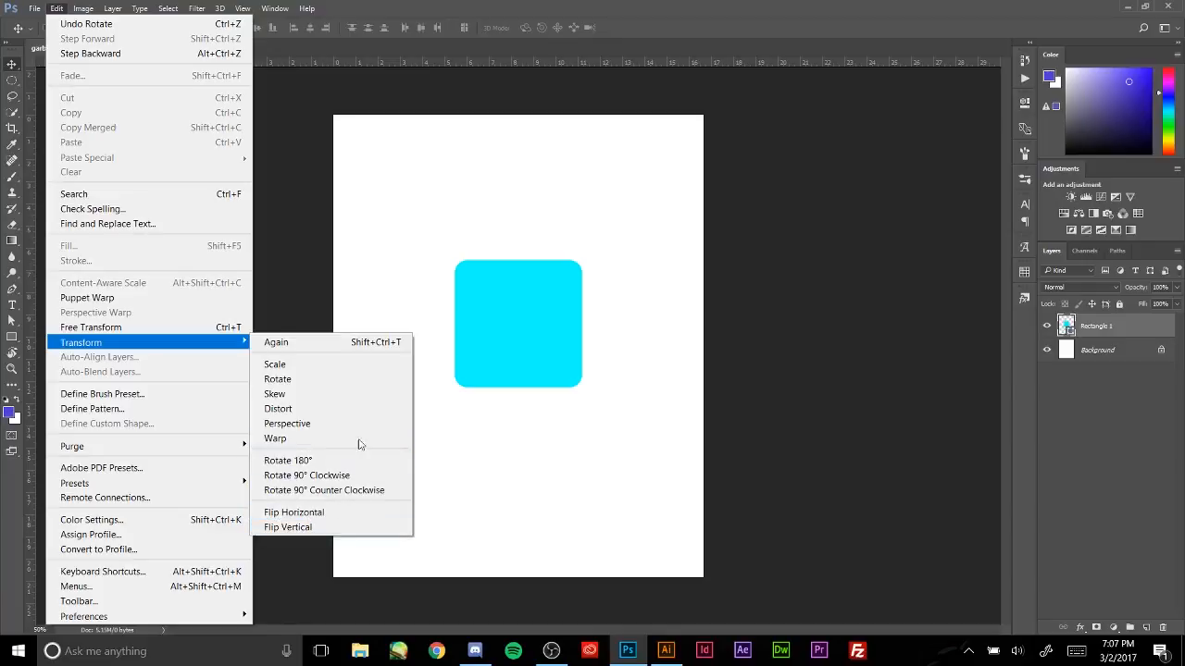
click(604, 304)
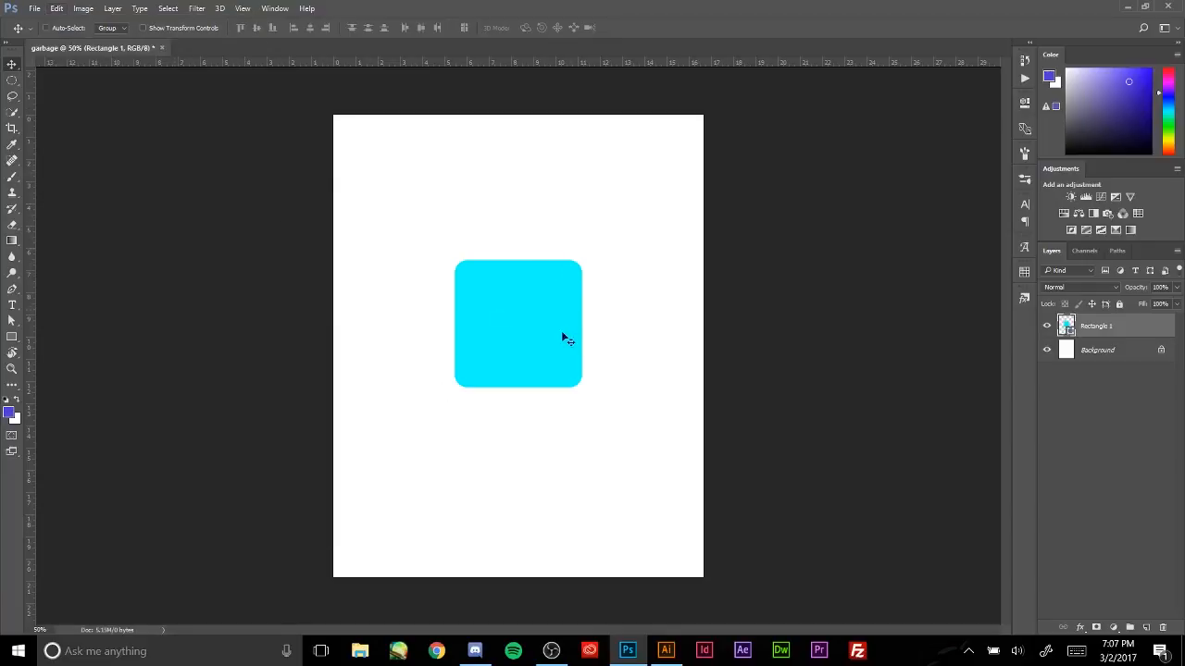
drag(562, 333, 522, 288)
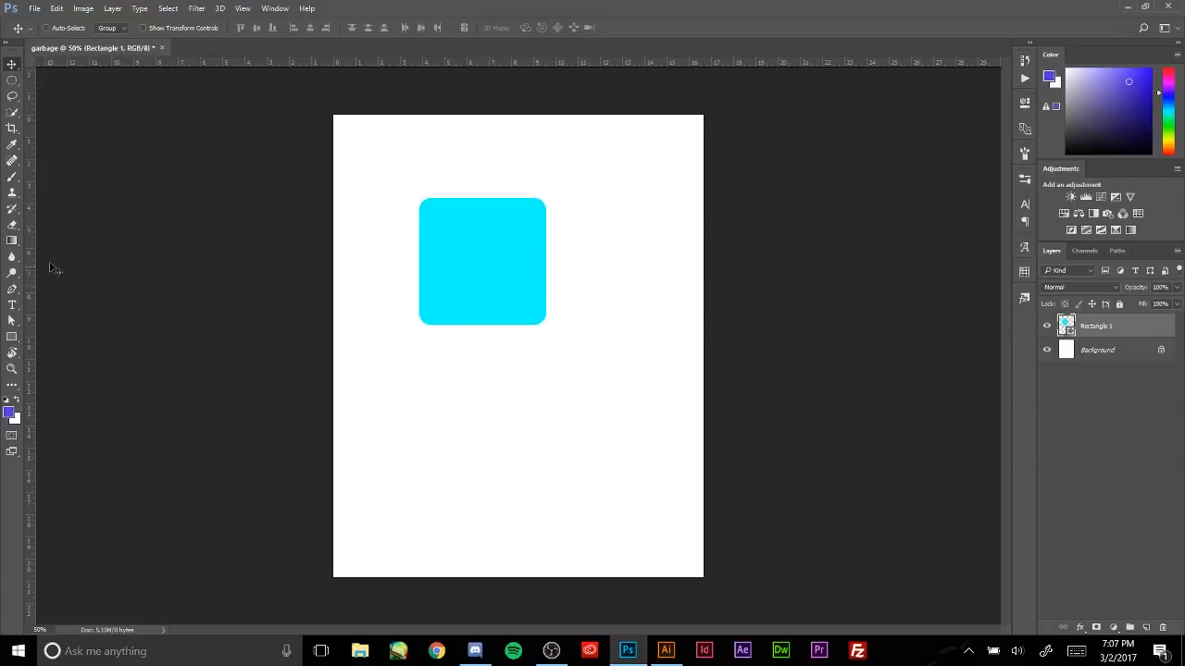
- Paint a purple dot on a new layer below and right of the square with a 400 px brush
click(12, 175)
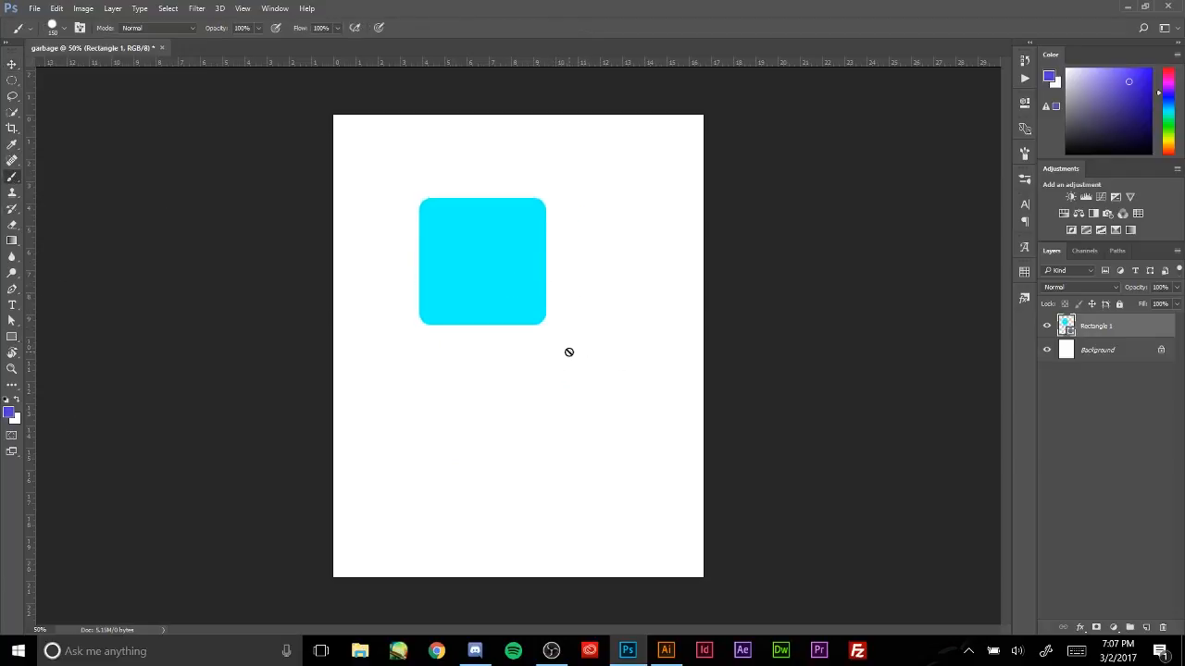
click(1148, 629)
key(bracketright)
key(bracketright)
click(570, 389)
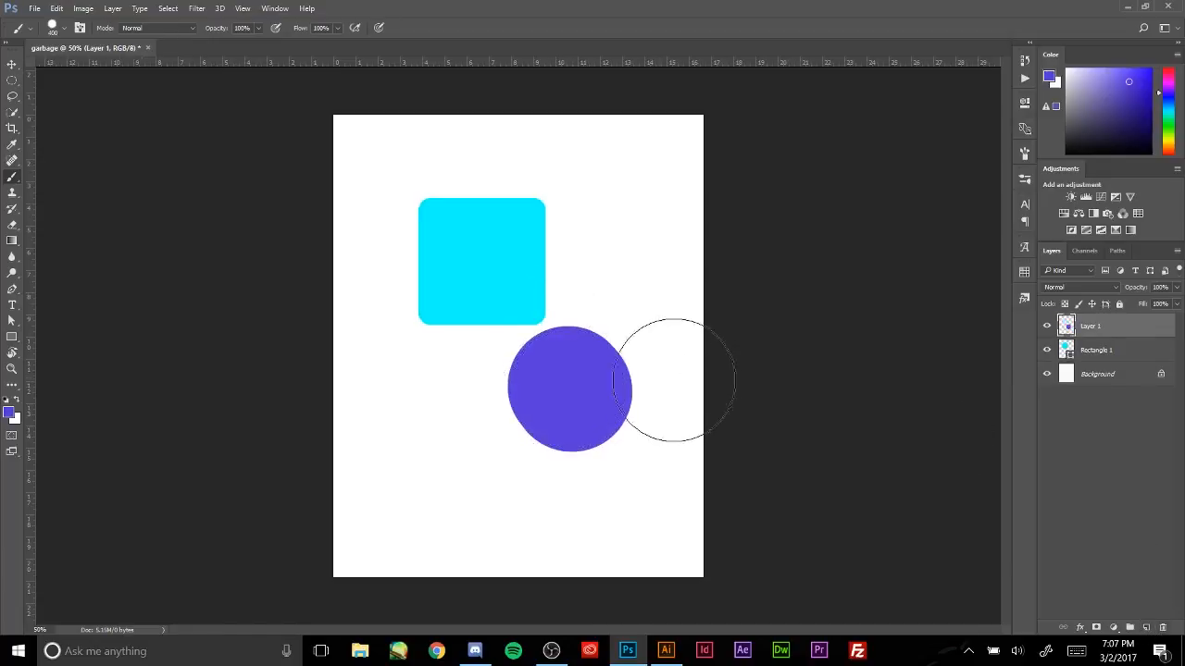
- Try flipping only the purple dot's layer horizontally
click(56, 8)
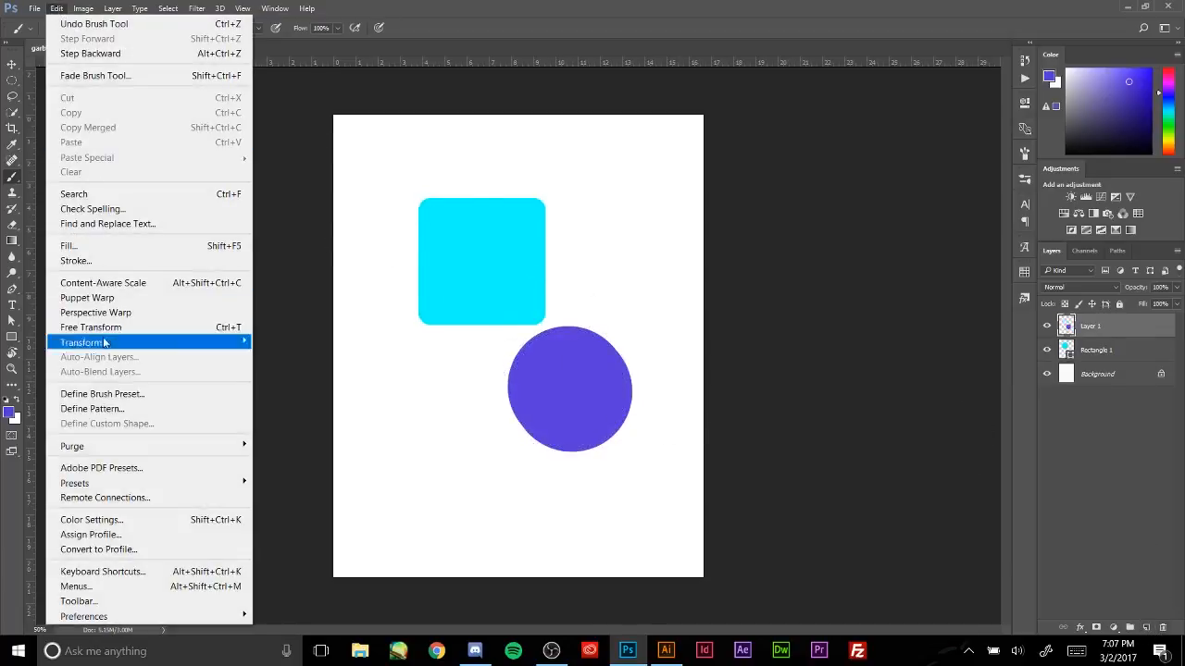
mouse_move(100, 344)
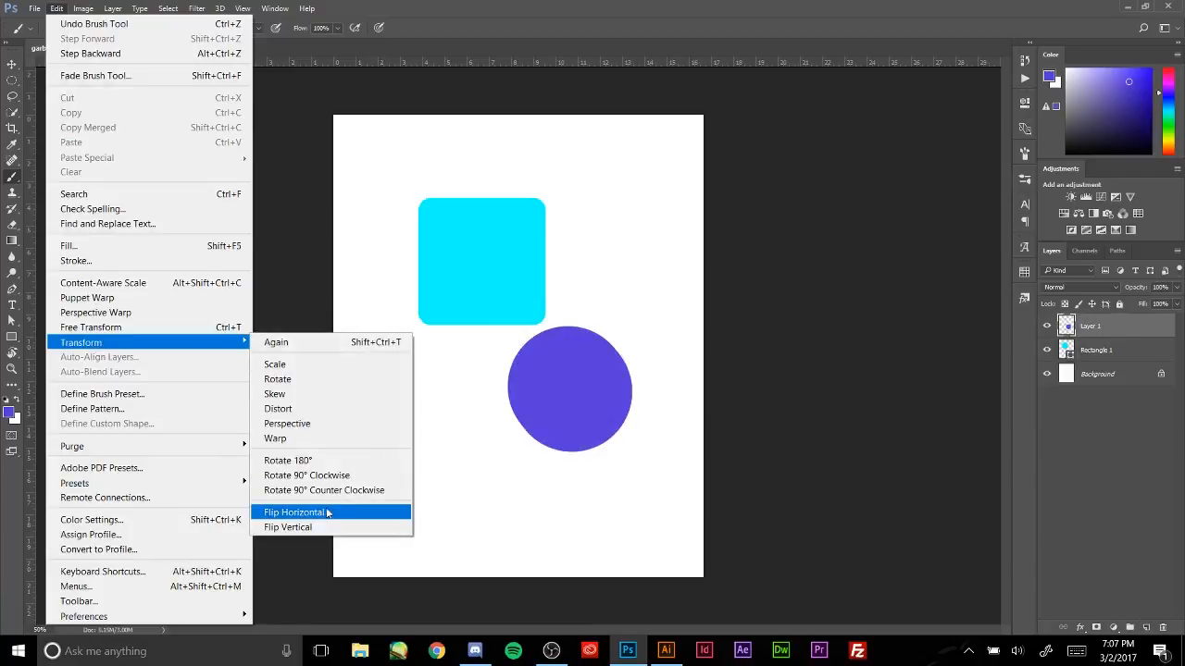
click(328, 512)
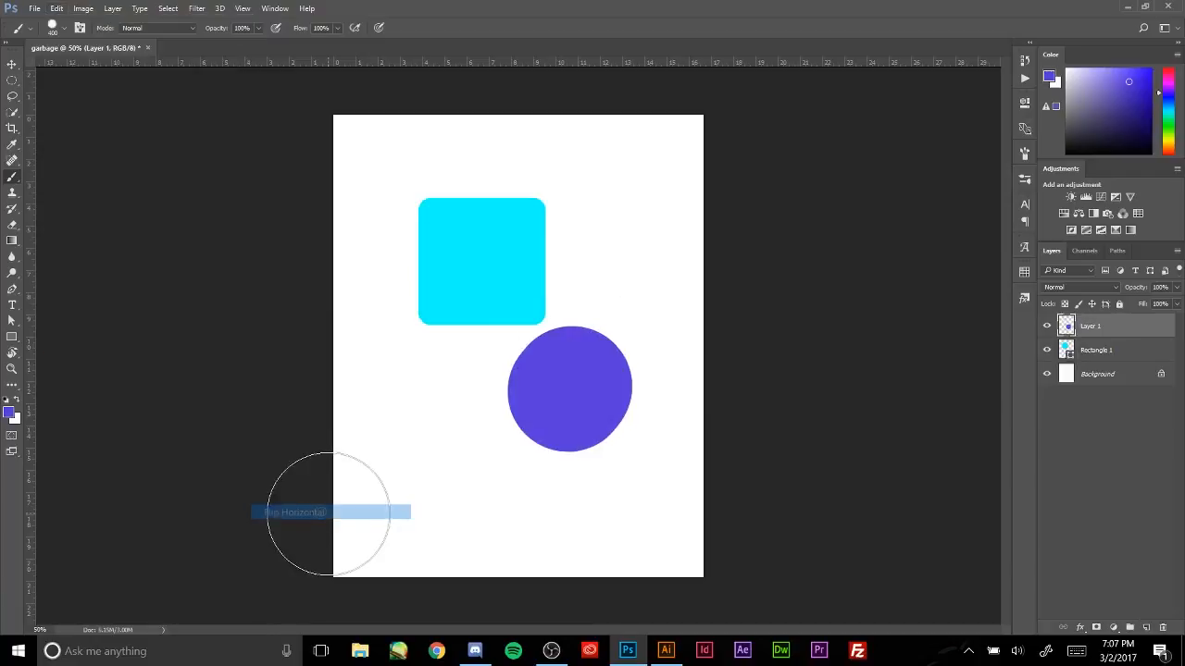
- Flip the whole canvas horizontally
click(83, 9)
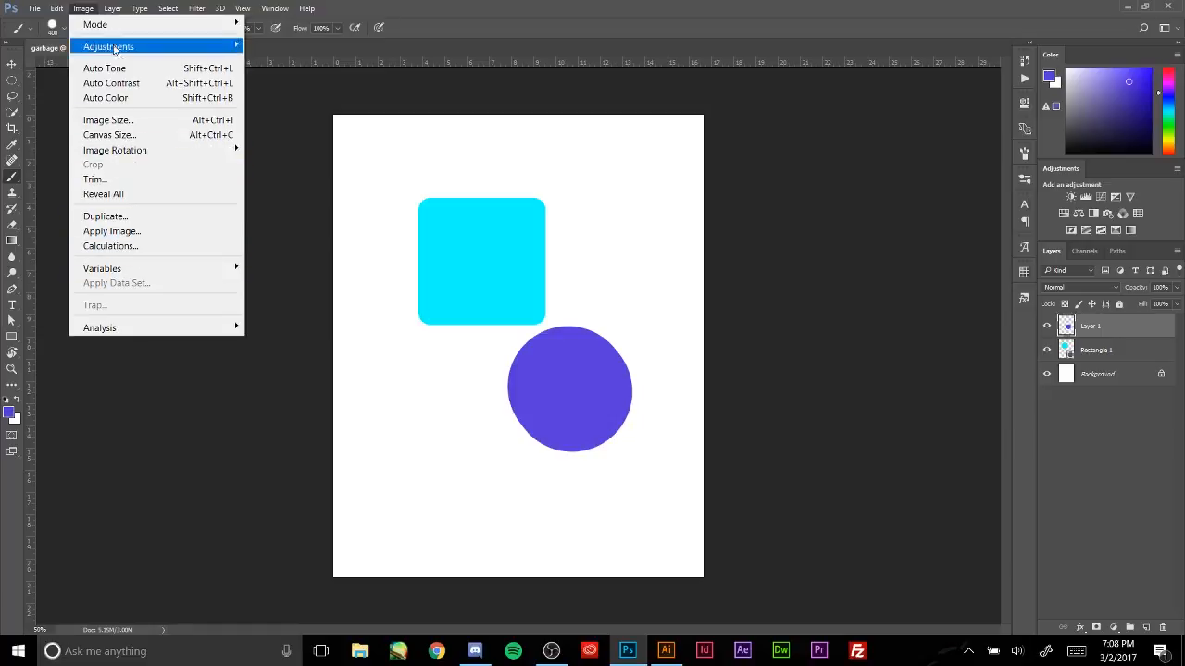
mouse_move(126, 152)
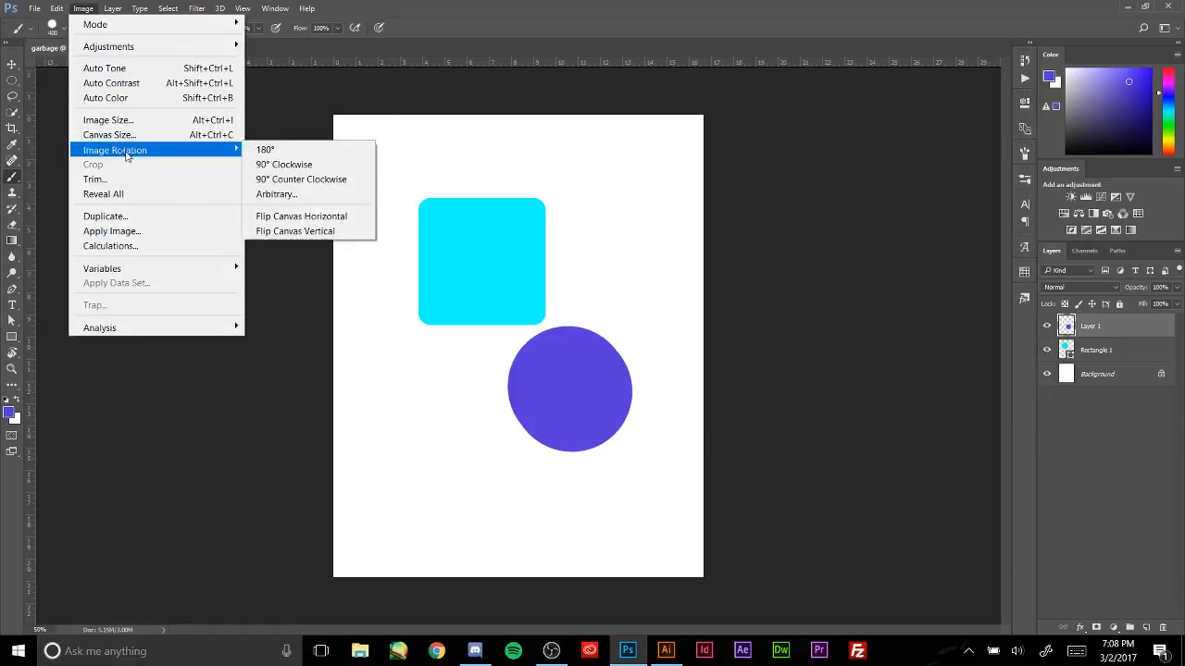
click(301, 220)
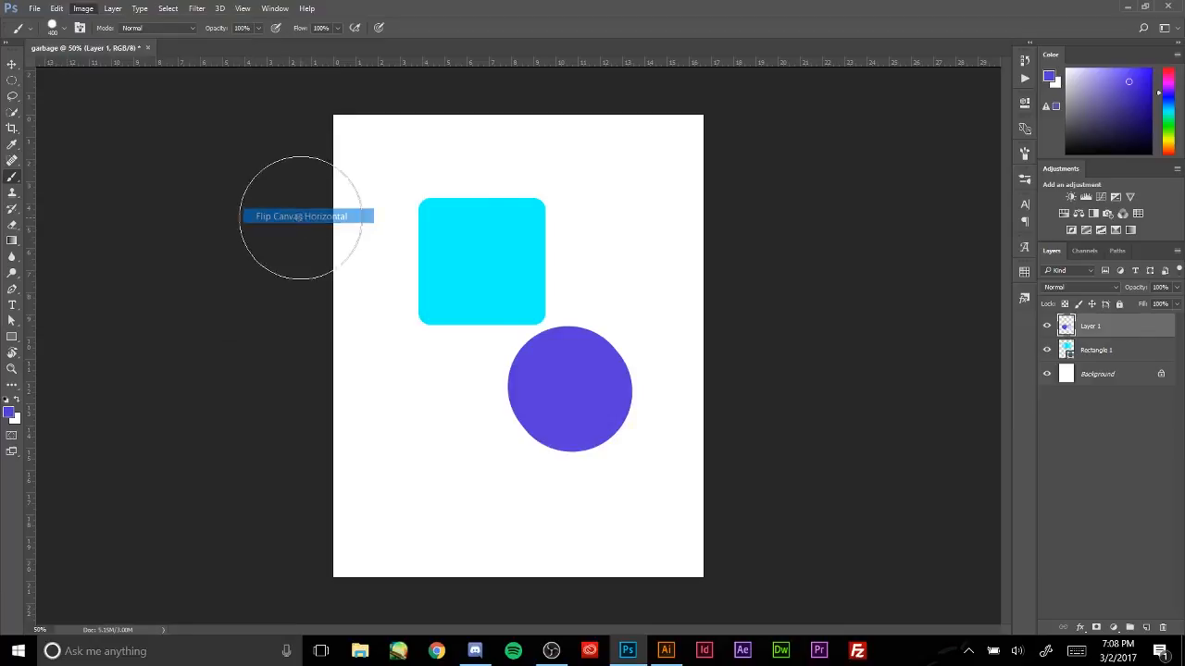
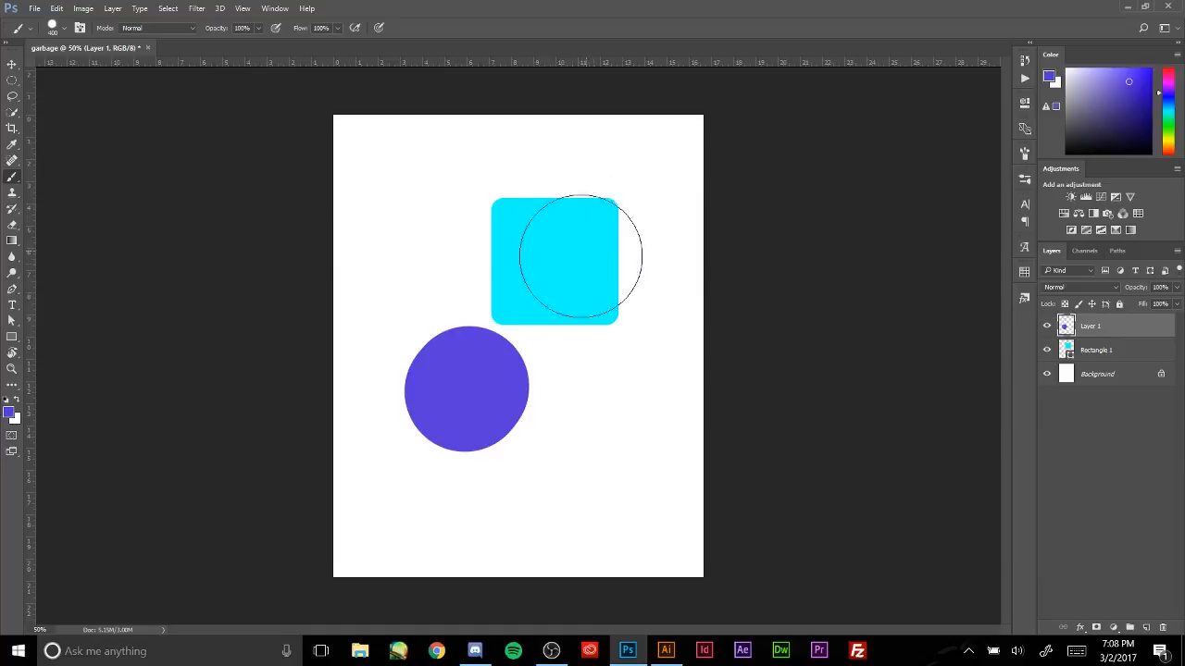
- Flip the whole canvas horizontally once more and toggle the flip off and on repeatedly to compare both orientations
key(ctrl+shift+h)
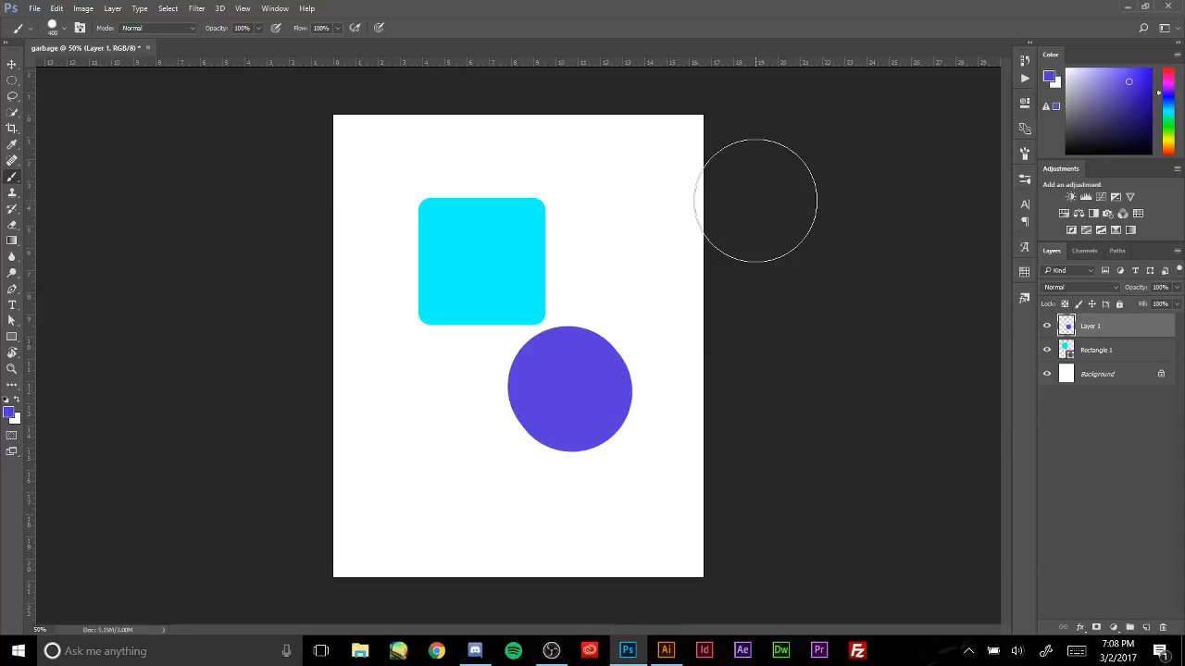
key(ctrl+z)
key(ctrl+z)
key(ctrl+z)
key(ctrl+z)
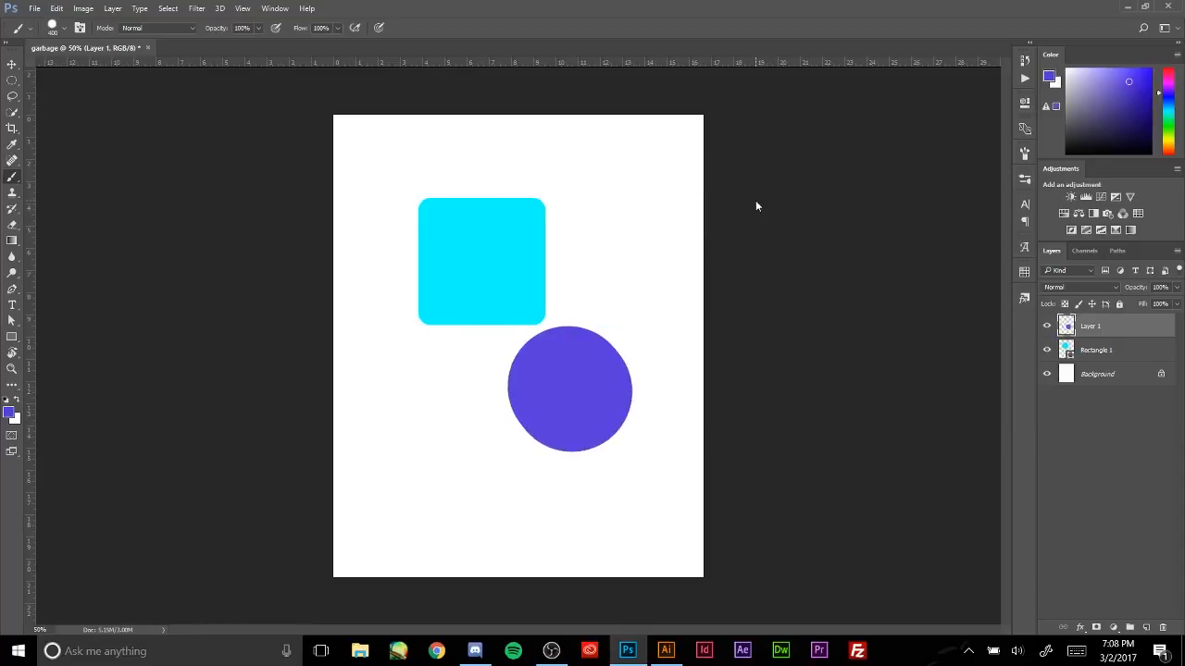
key(ctrl+z)
key(ctrl+z)
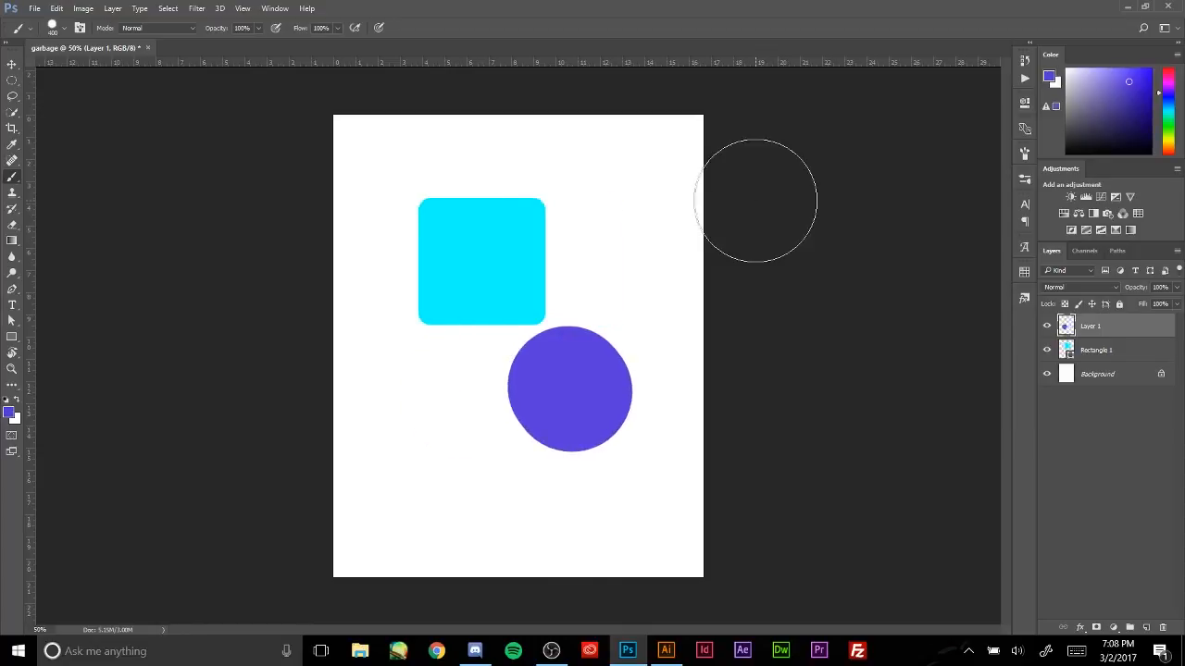
key(ctrl+z)
key(ctrl+z)
key(ctrl+z)
key(ctrl+z)
key(ctrl+z)
key(ctrl+z)
key(ctrl+z)
key(ctrl+z)
key(ctrl+z)
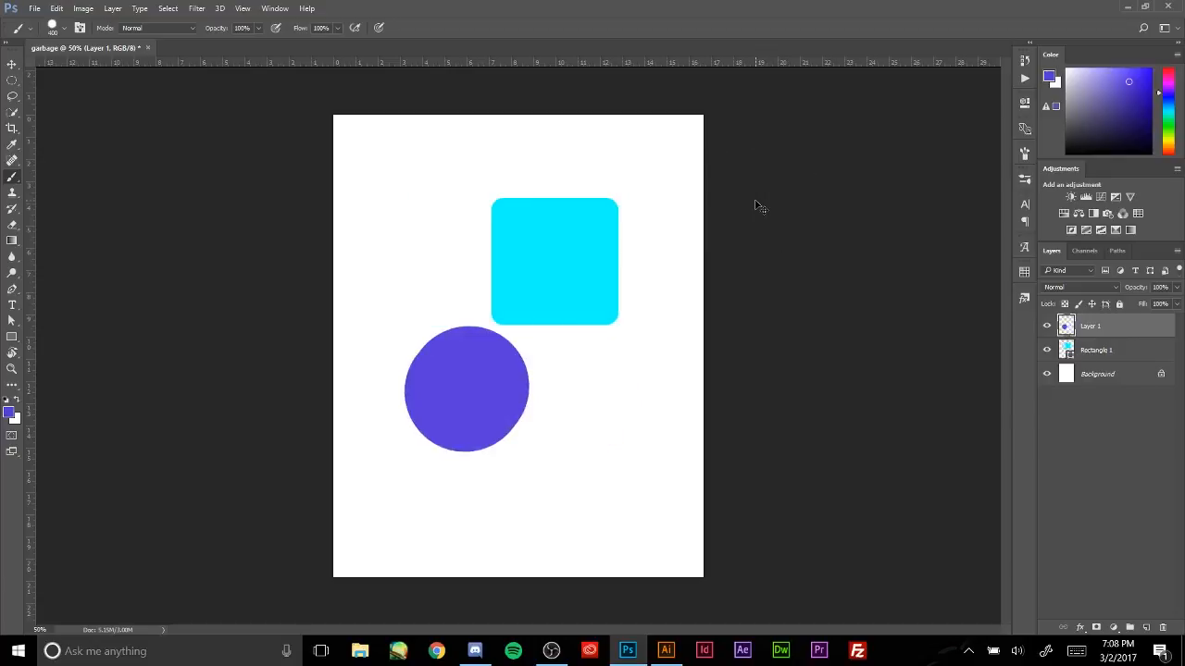
key(ctrl+z)
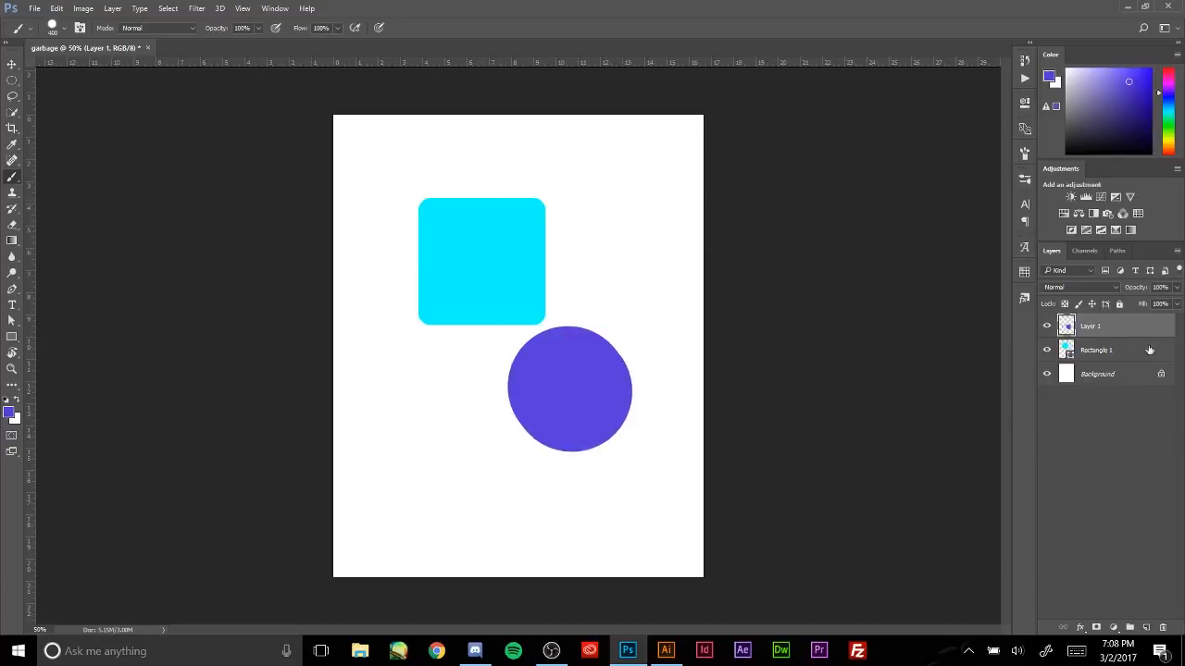
- Delete the purple dot and cyan square layers and add a new empty layer above the background
click(1163, 629)
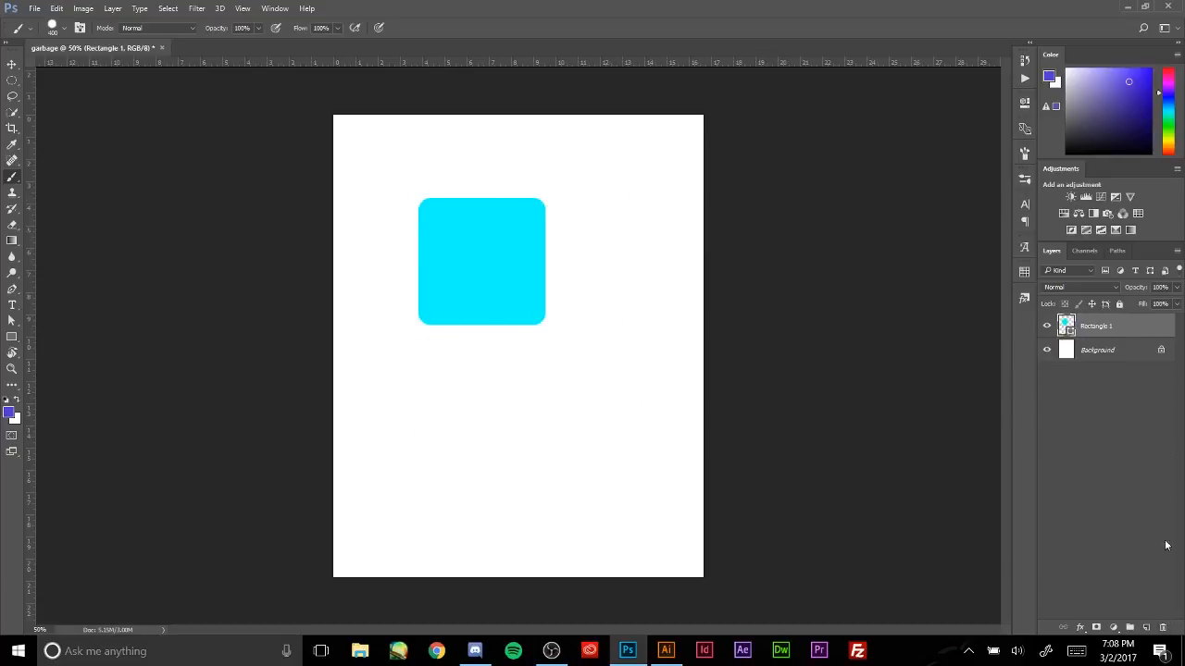
click(1164, 629)
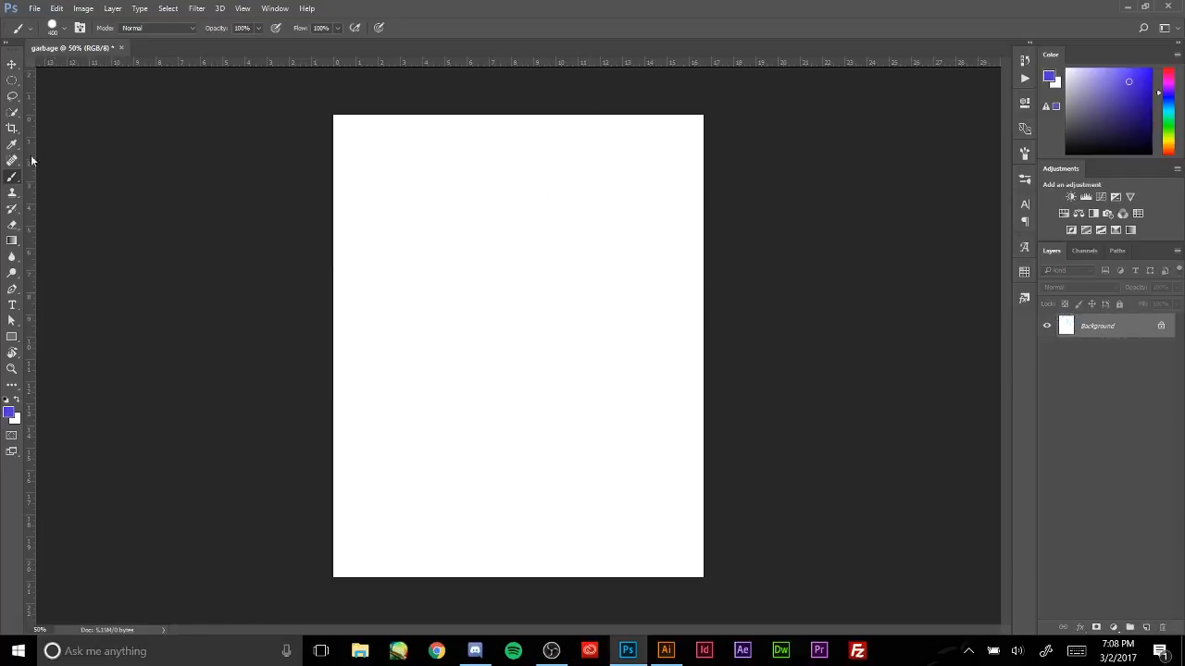
click(1146, 630)
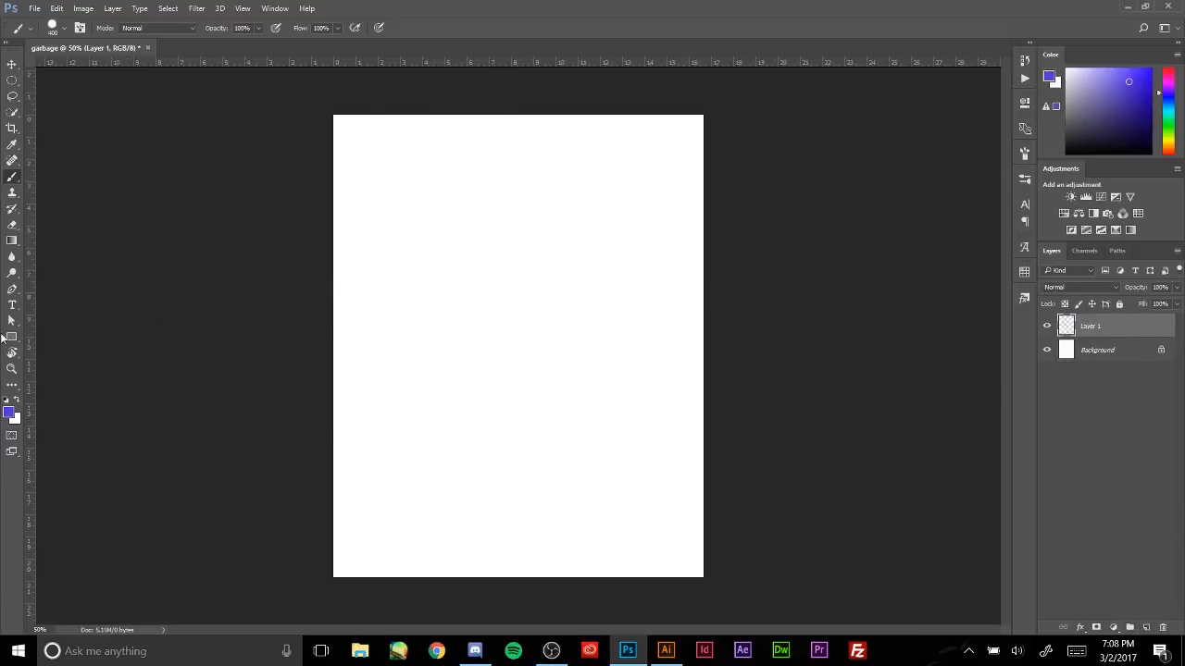
- Open the foreground Color Picker over the canvas and try out muted purple, orange and dark red shades
click(12, 414)
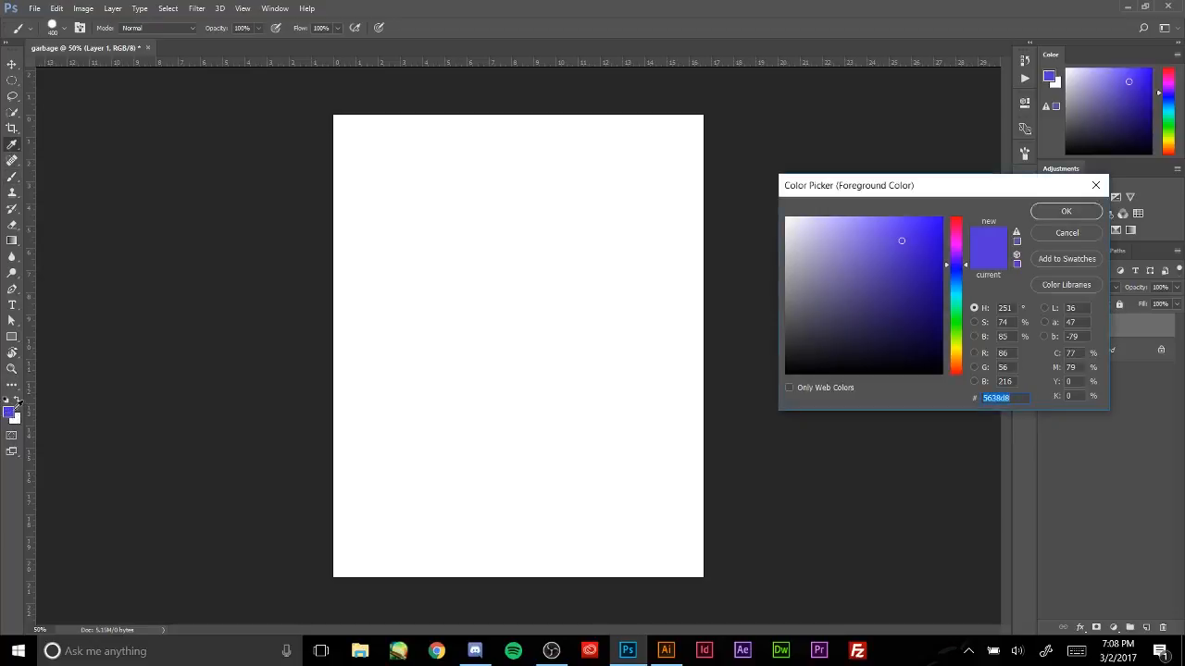
drag(870, 203, 580, 191)
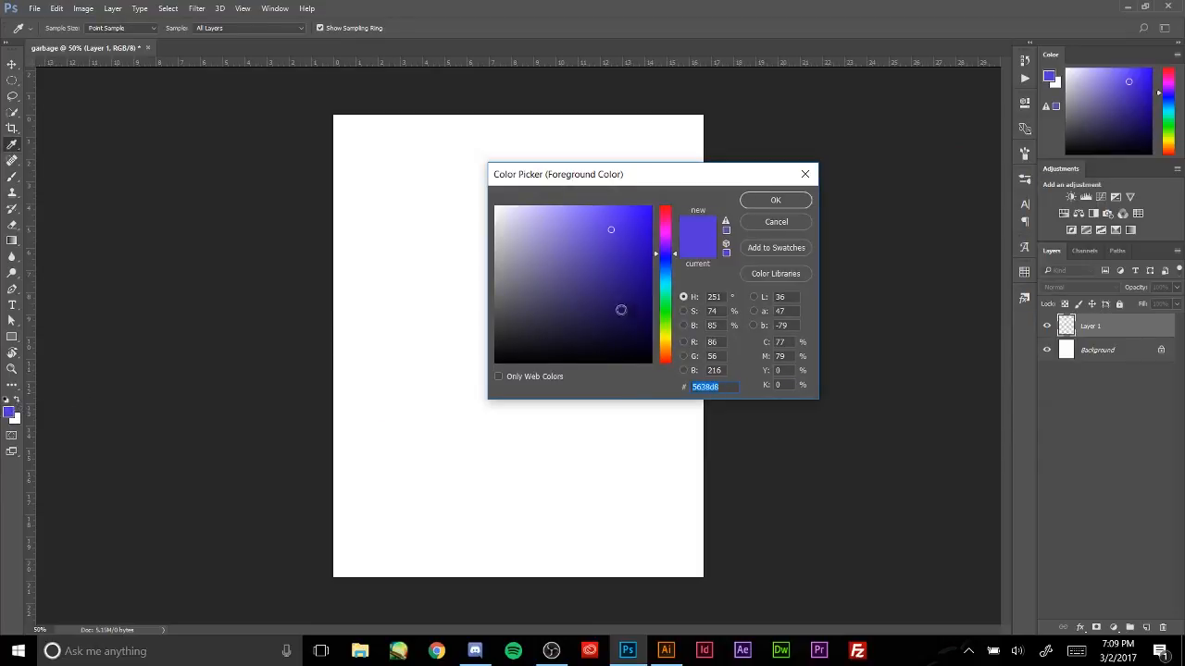
mouse_move(589, 272)
mouse_down()
mouse_move(556, 244)
mouse_move(580, 333)
mouse_move(582, 275)
mouse_up()
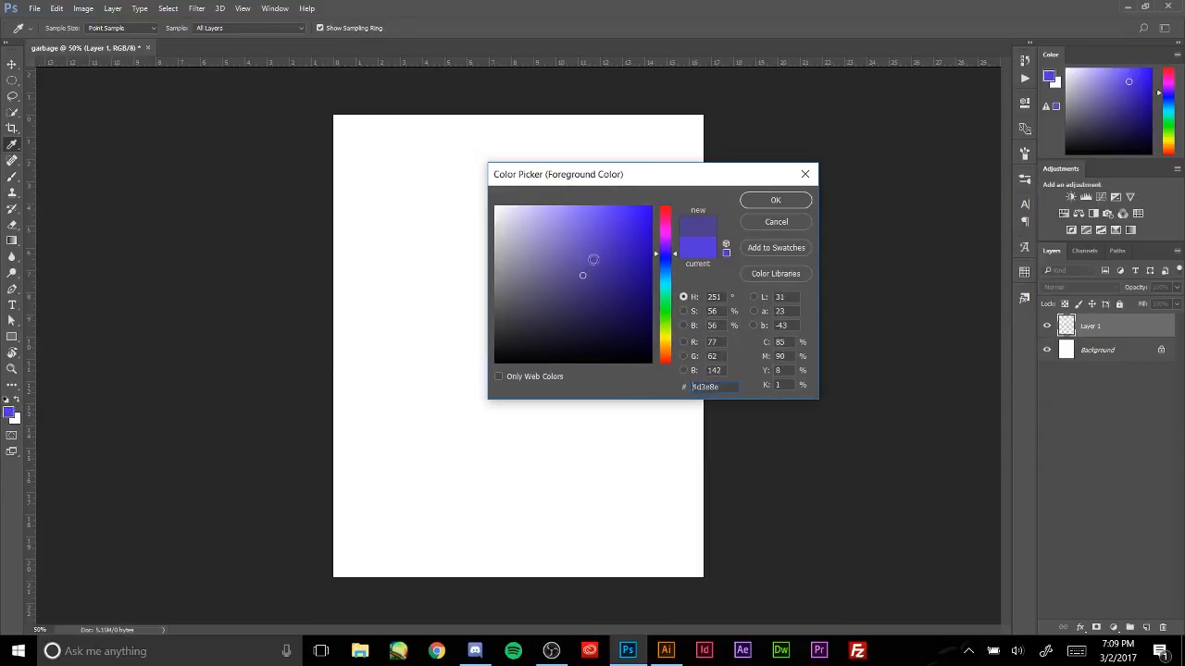
mouse_move(680, 264)
mouse_down()
mouse_move(684, 205)
mouse_move(656, 402)
mouse_move(663, 232)
mouse_move(658, 347)
mouse_move(638, 239)
mouse_move(655, 216)
mouse_move(648, 346)
mouse_up()
click(610, 210)
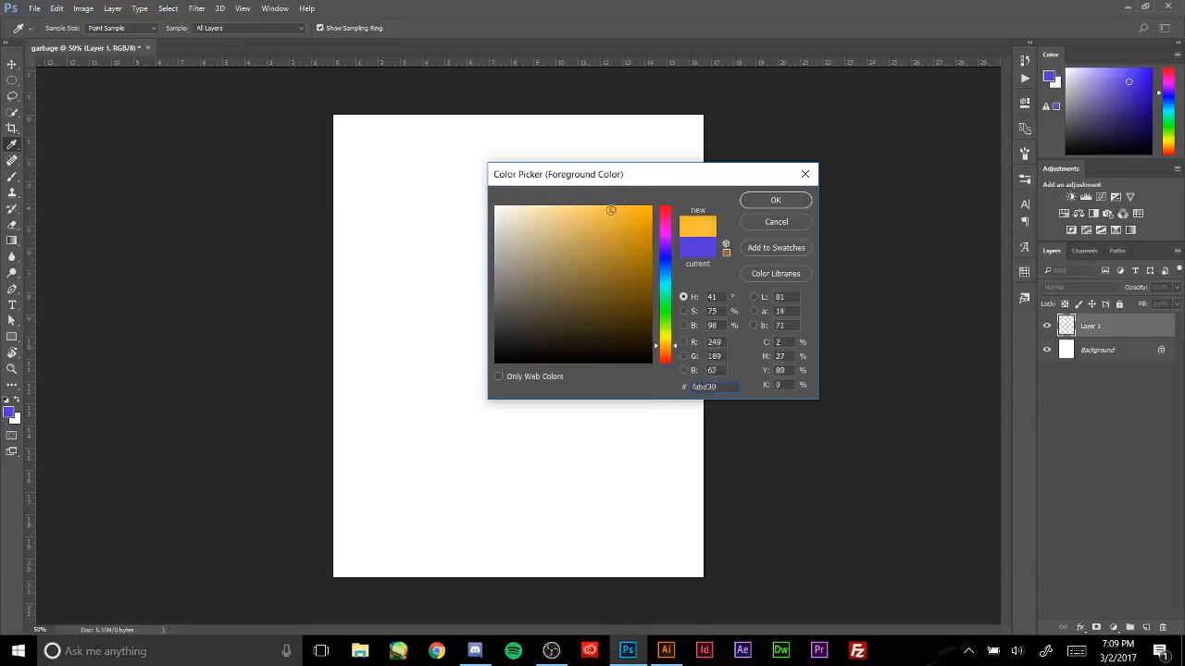
drag(619, 222, 596, 214)
mouse_move(665, 238)
mouse_down()
mouse_move(666, 223)
mouse_move(576, 210)
mouse_move(498, 275)
mouse_move(640, 226)
mouse_up()
drag(705, 209, 709, 329)
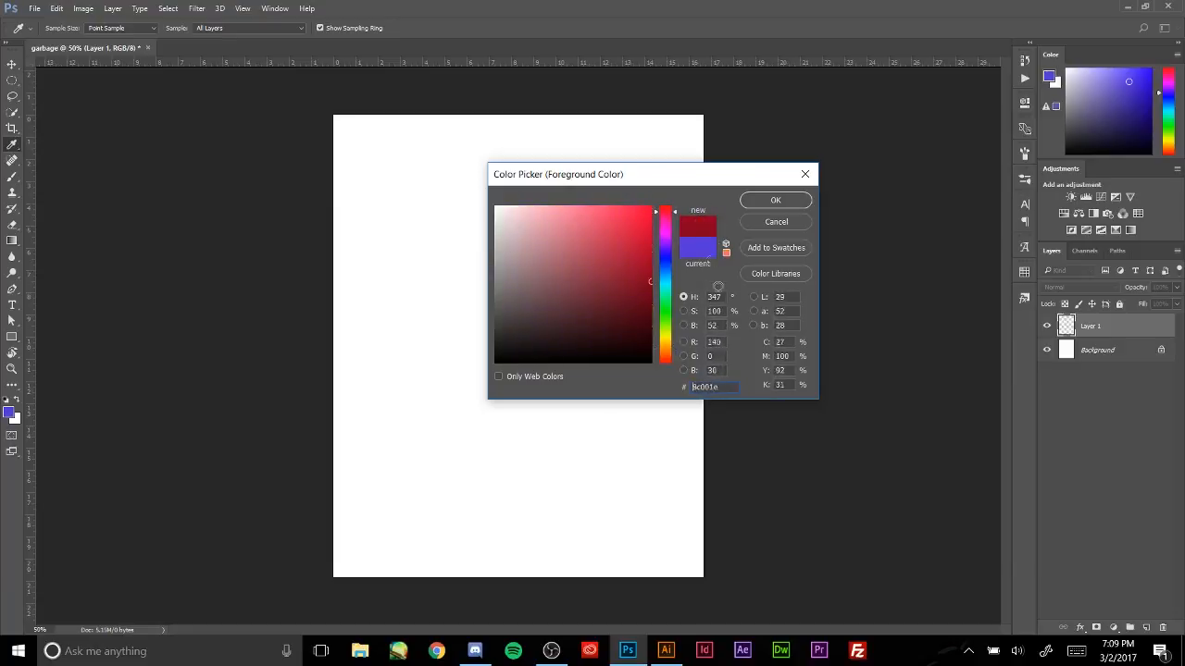
- Try pure black and pure white as foreground colors by moving to the extremes of the color field
mouse_move(718, 286)
mouse_down()
mouse_move(705, 387)
mouse_move(468, 273)
mouse_move(429, 222)
mouse_move(394, 343)
mouse_move(370, 253)
mouse_move(362, 283)
mouse_move(362, 251)
mouse_move(554, 290)
mouse_move(558, 151)
mouse_move(510, 148)
mouse_up()
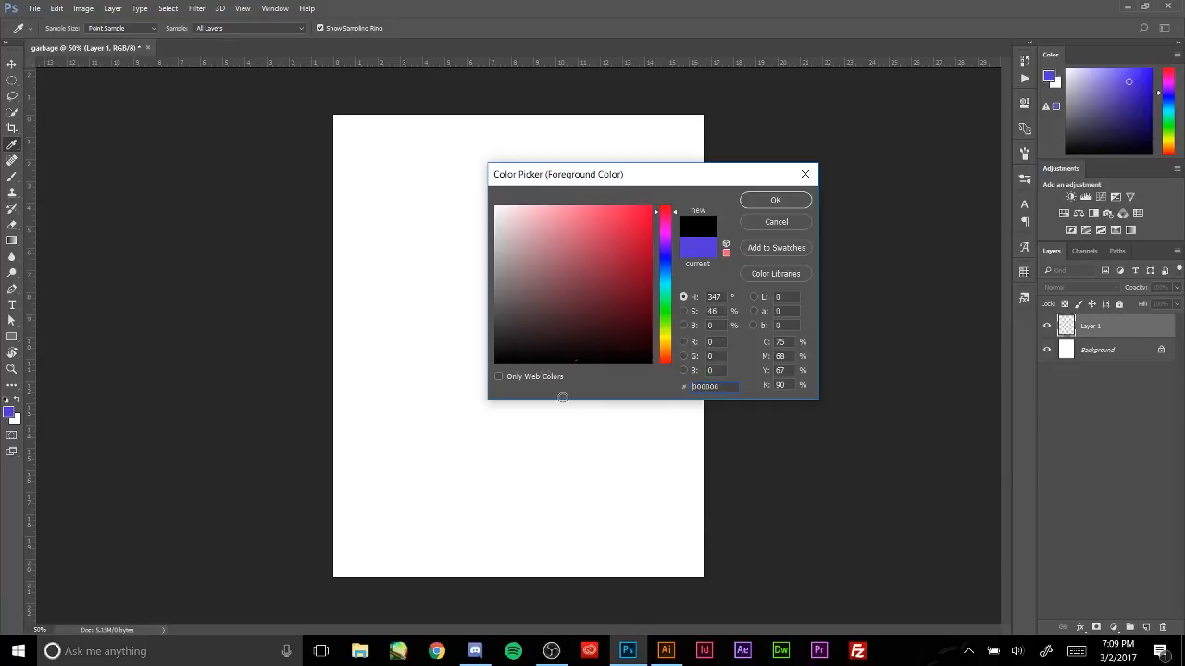
click(502, 210)
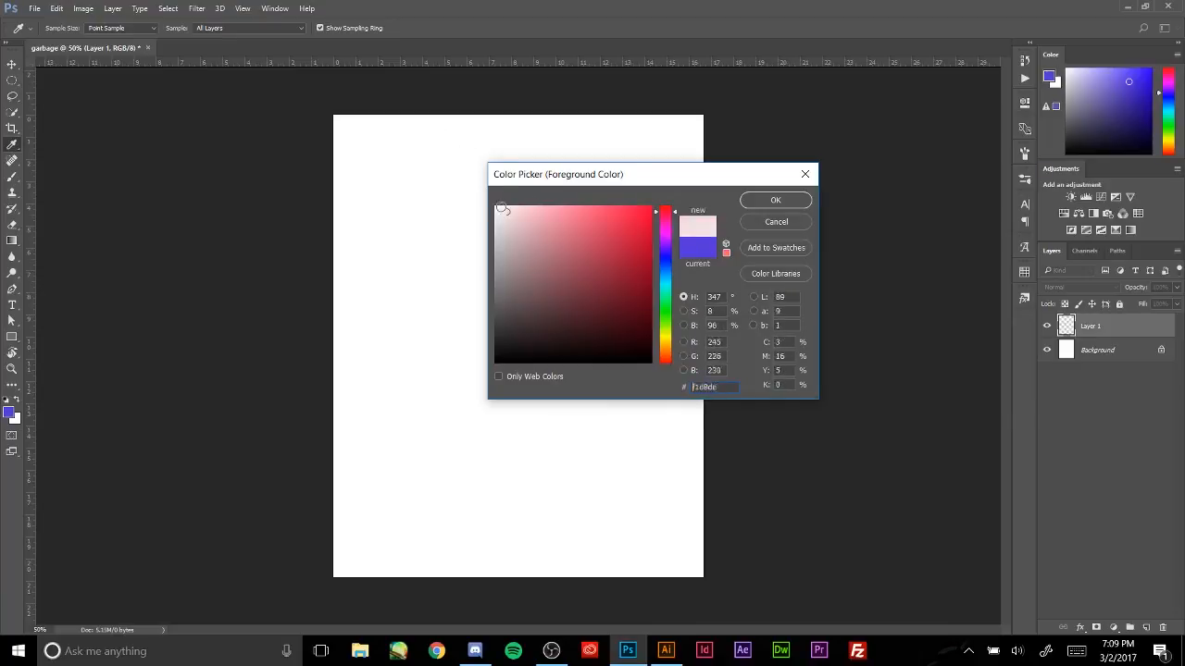
drag(413, 127, 384, 110)
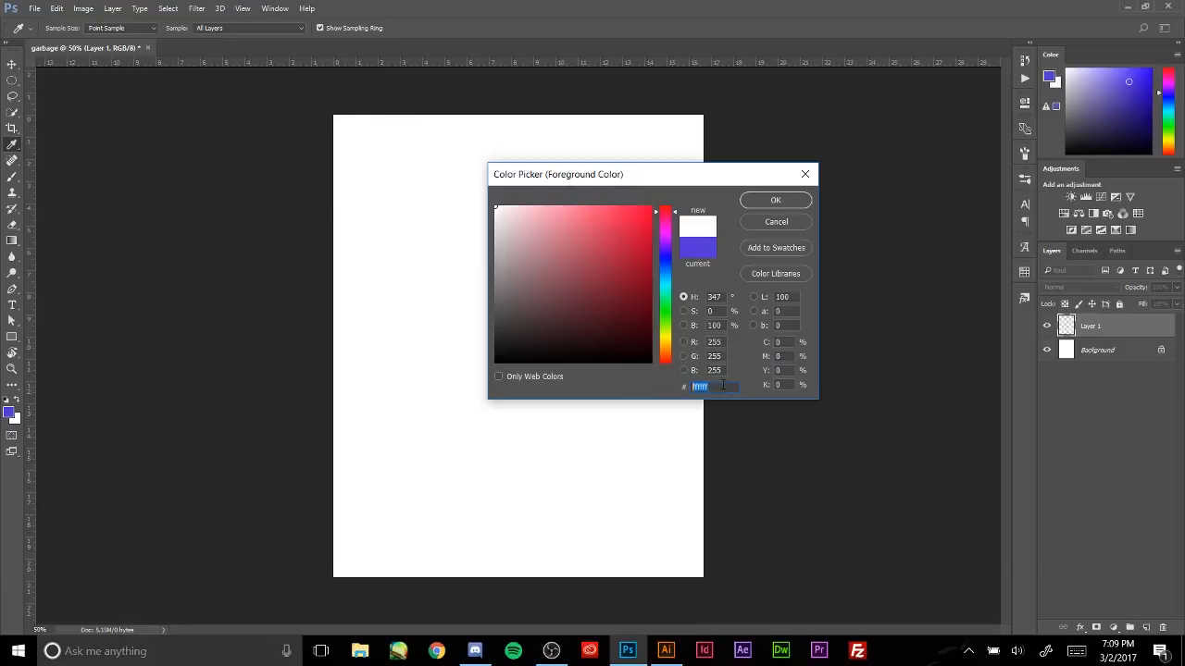
click(723, 385)
click(534, 362)
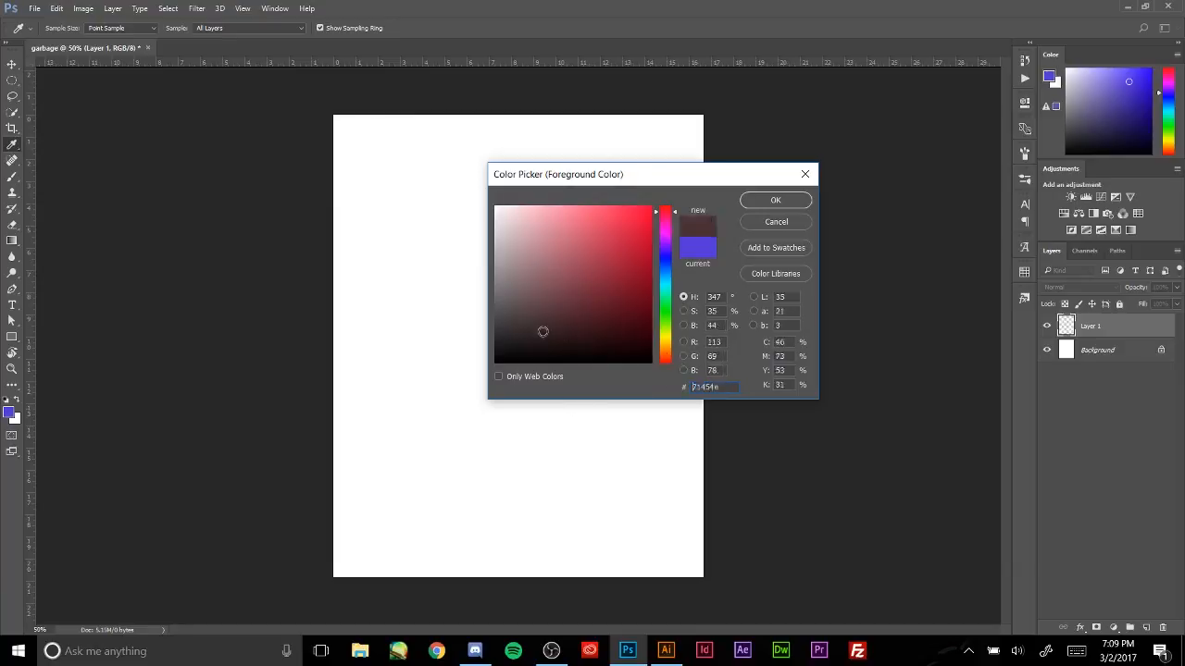
mouse_move(530, 475)
mouse_down()
mouse_move(644, 473)
mouse_move(507, 509)
mouse_move(612, 489)
mouse_move(526, 474)
mouse_move(429, 169)
mouse_move(589, 370)
mouse_up()
- Set the foreground color to bright cyan #29e2e9 and return to the Brush tool
click(665, 286)
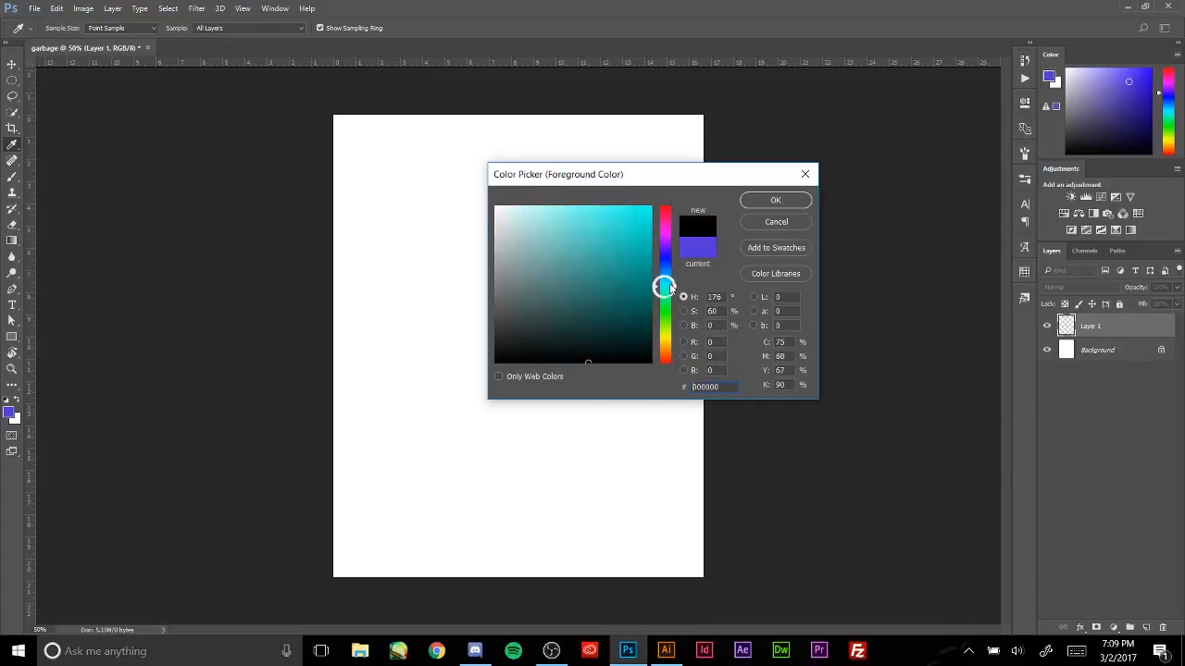
click(624, 219)
click(777, 201)
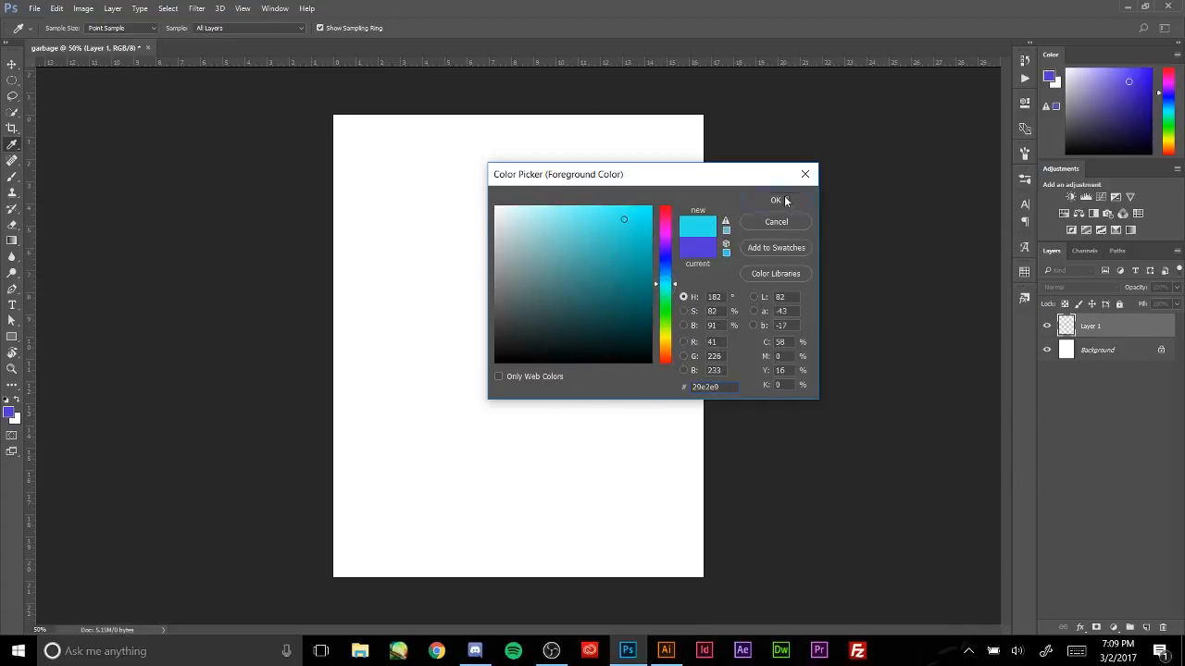
key(b)
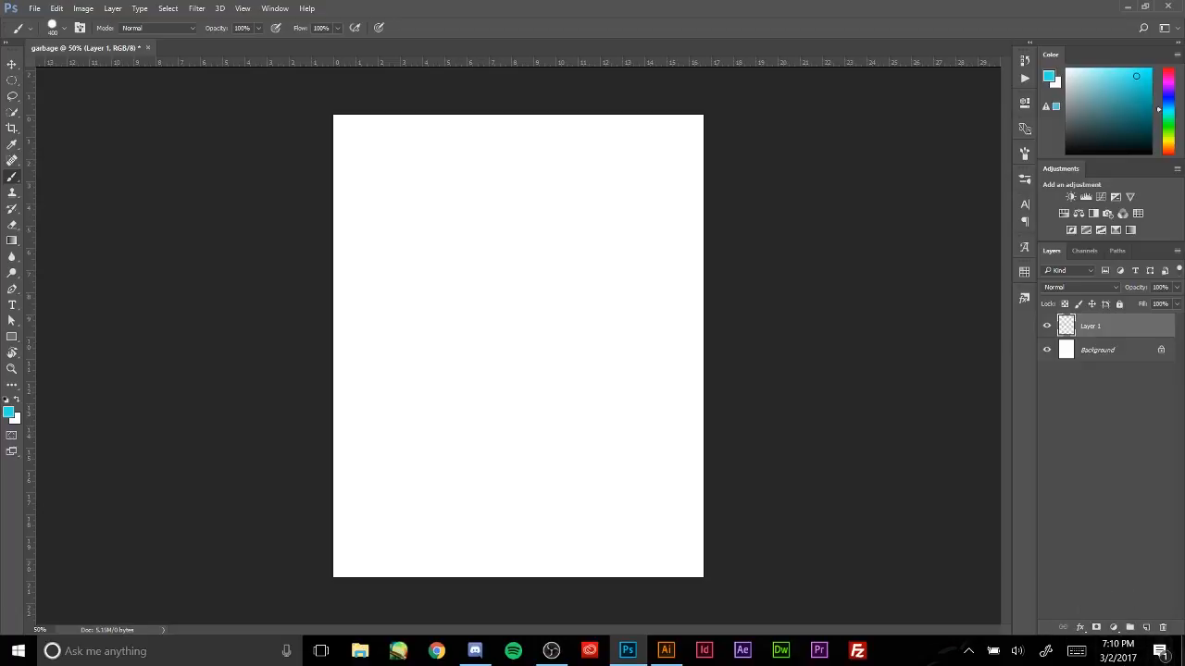
- Delete the empty Layer 1 and create twelve new empty layers above the background
click(1164, 629)
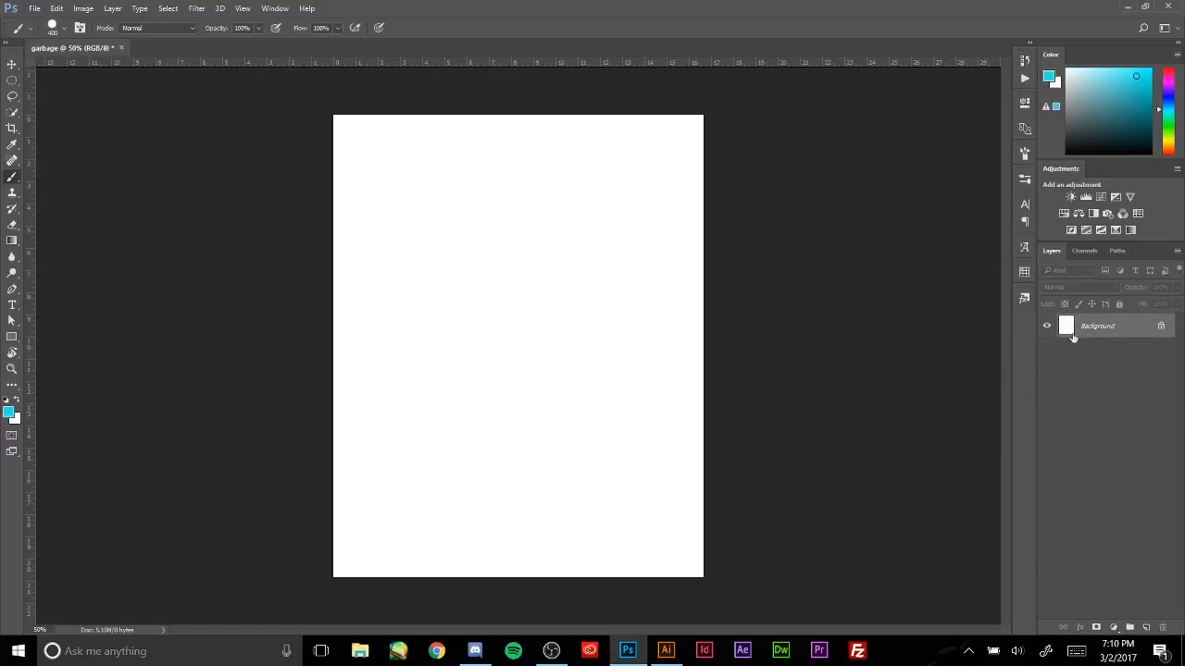
click(1147, 628)
click(1147, 628)
click(1146, 628)
click(1147, 629)
click(1147, 628)
click(1147, 628)
click(1146, 629)
click(1147, 629)
click(1147, 628)
click(1147, 628)
click(1147, 629)
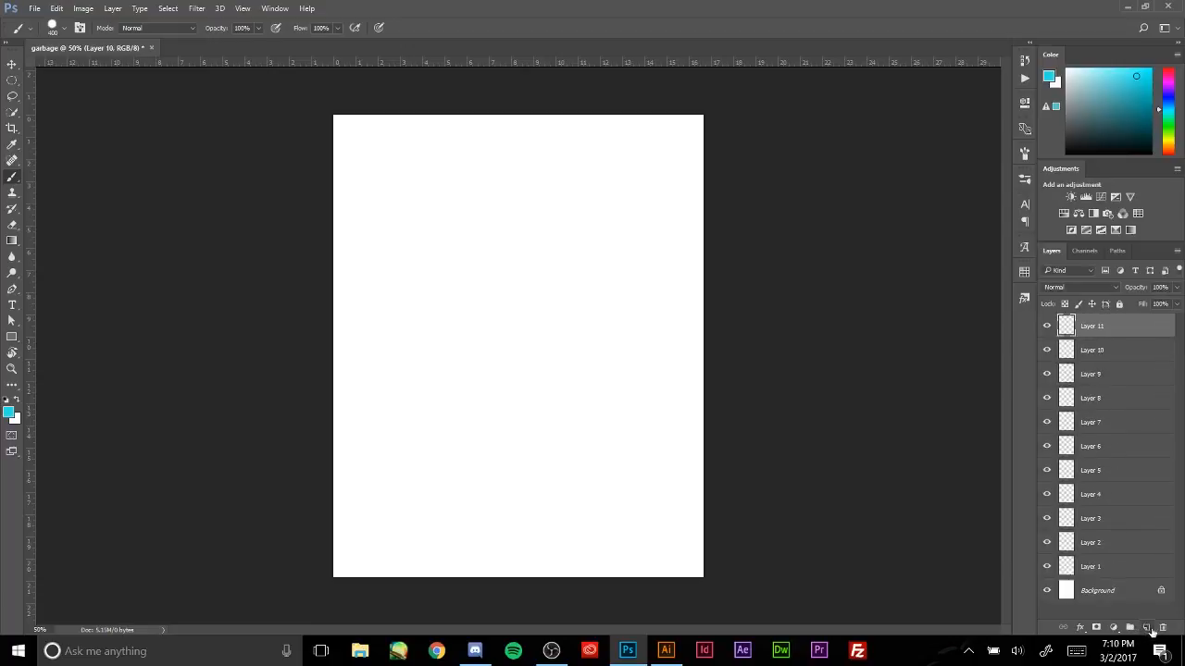
click(1147, 628)
- Make various layers in the stack active one after another, finishing on the topmost Layer 12
click(1102, 469)
click(1107, 544)
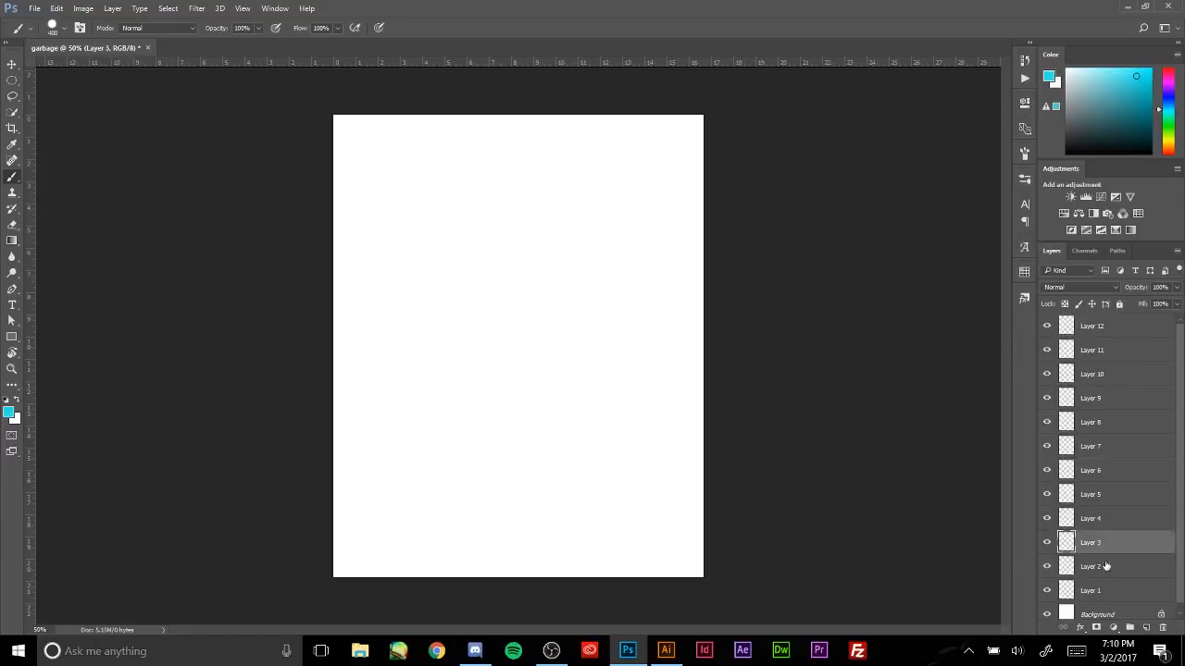
click(1107, 567)
click(1160, 422)
click(1146, 352)
click(1122, 328)
click(1107, 401)
click(1130, 350)
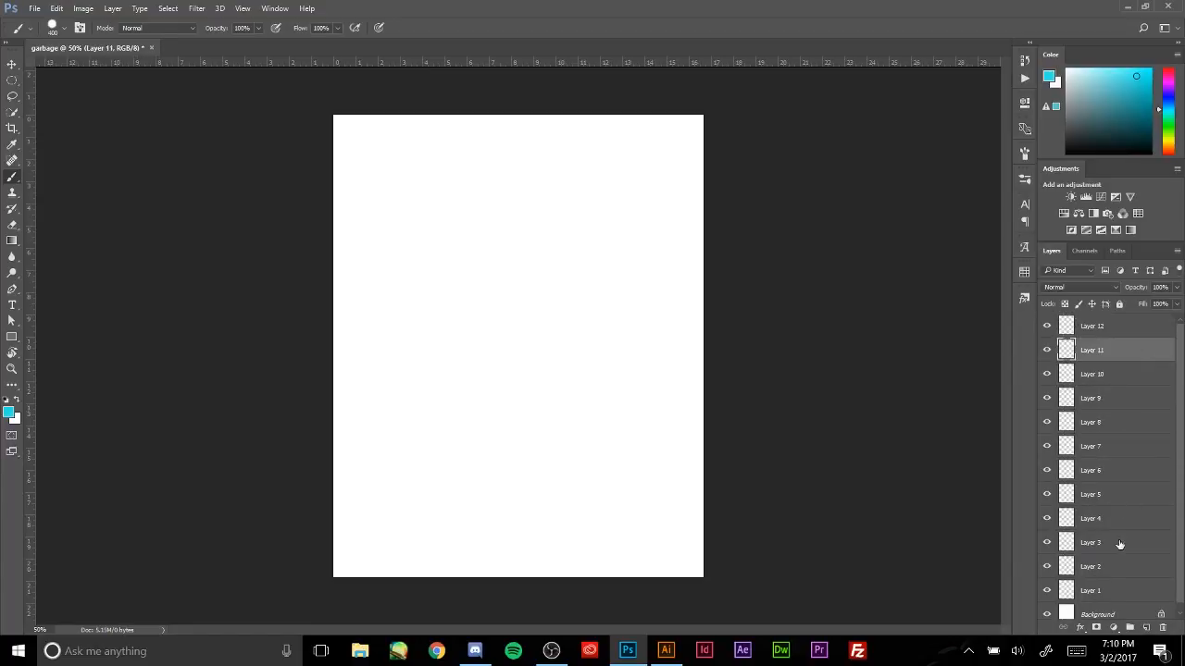
click(1119, 540)
click(1121, 583)
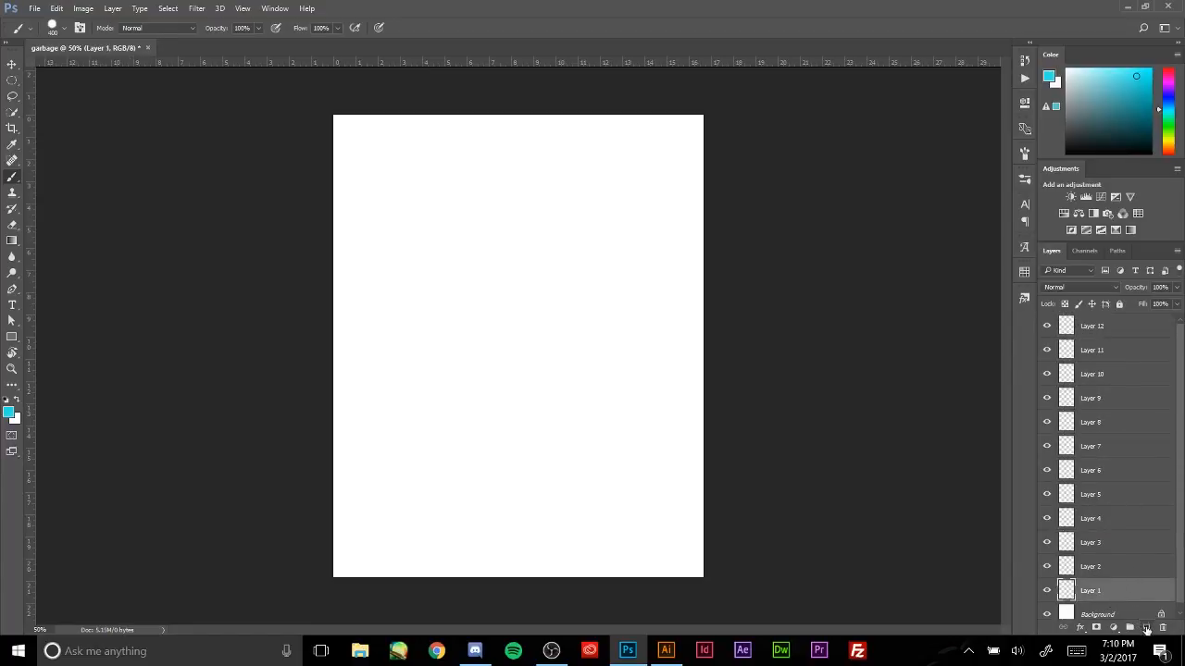
click(1113, 331)
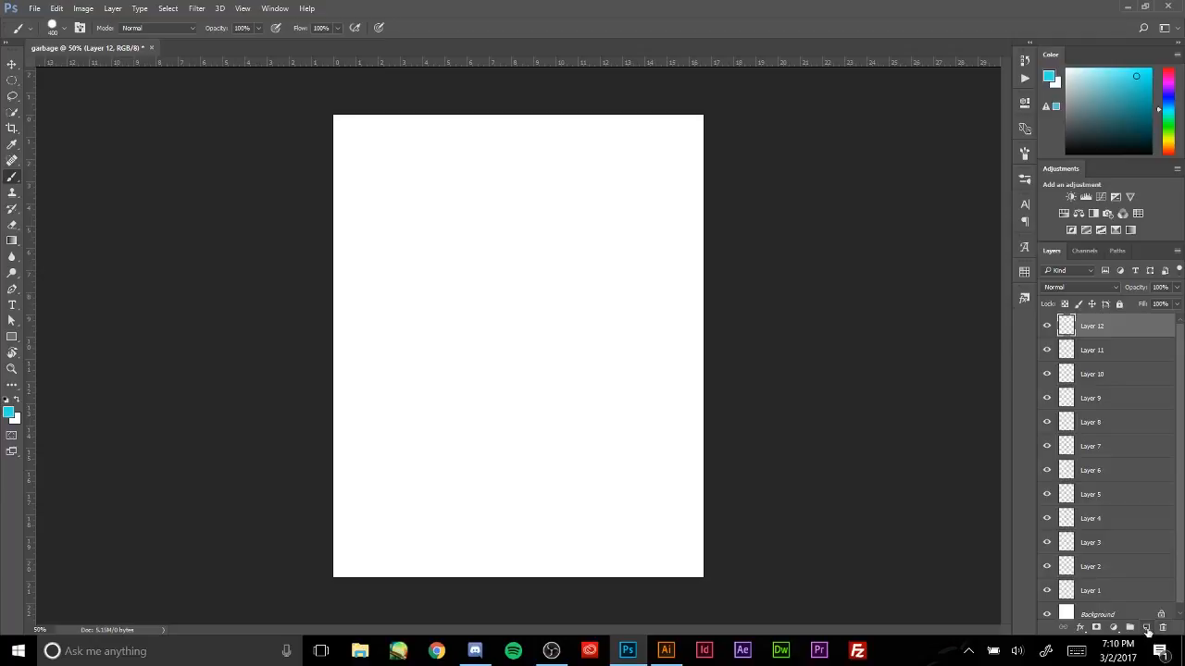
- Add and remove an extra layer, and rename the topmost Layer 12 as "garfield"
click(1147, 628)
click(1163, 629)
double_click(1104, 325)
text(d)
key(Return)
click(120, 10)
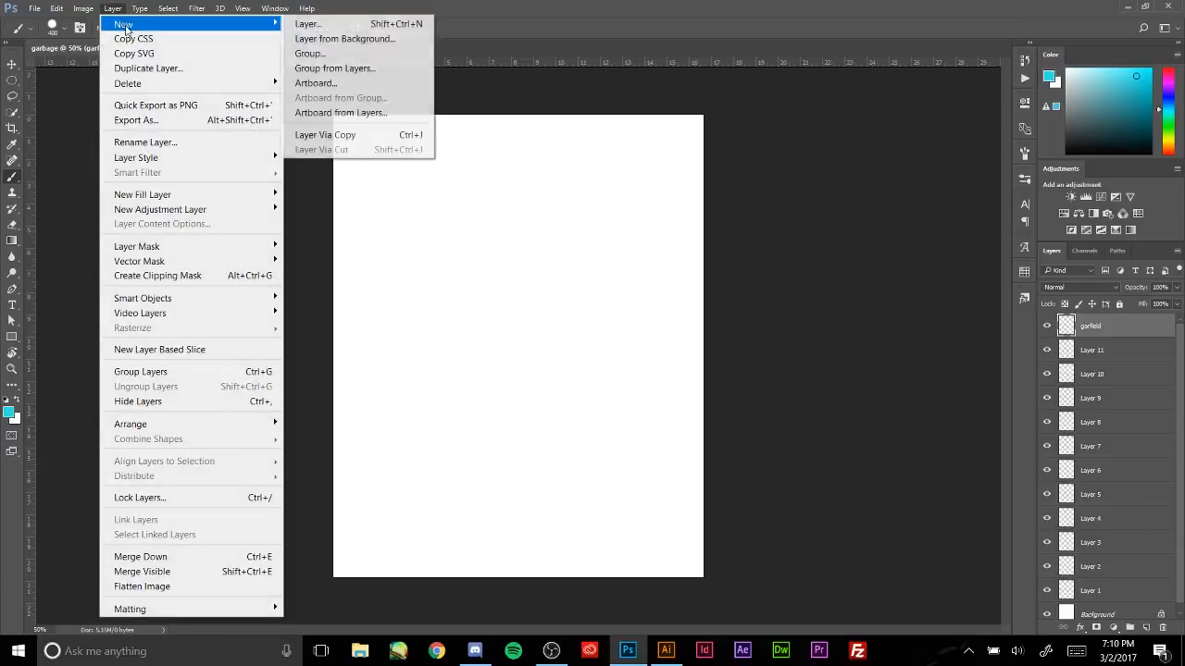
click(121, 7)
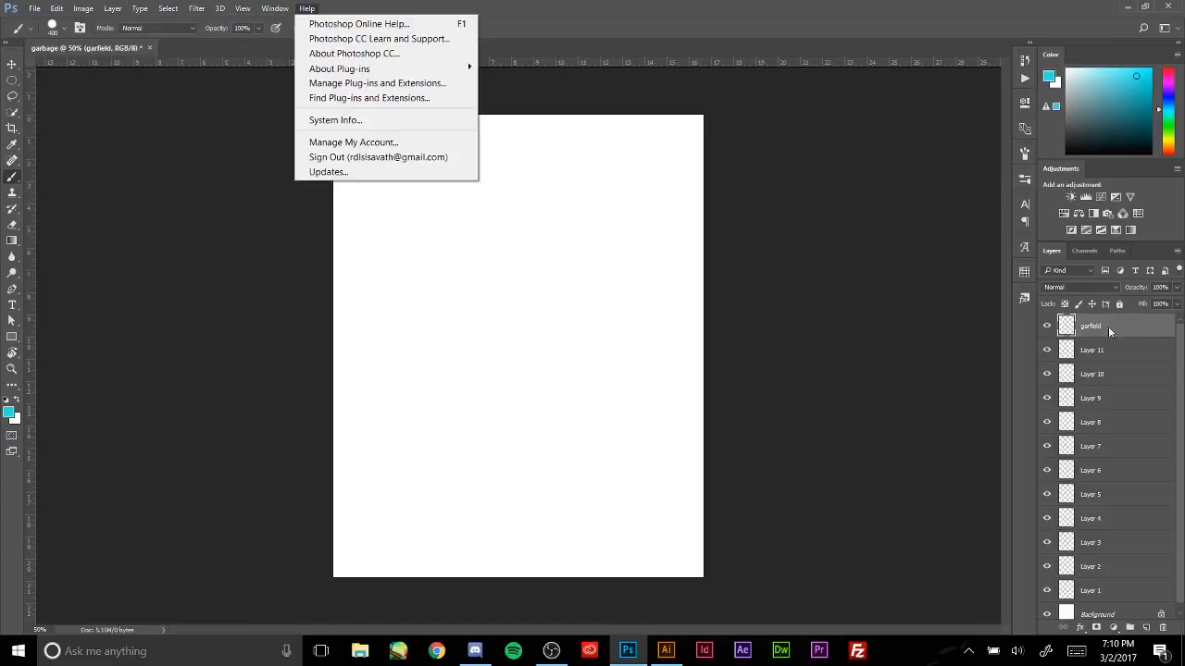
click(1110, 329)
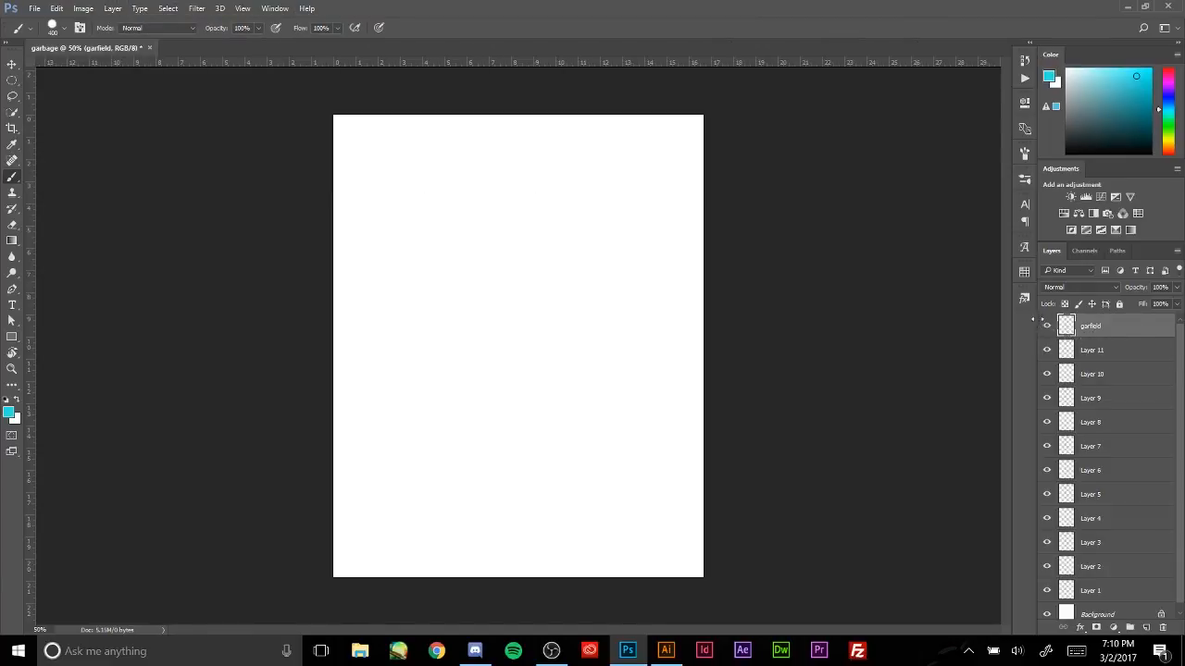
- Delete the six uppermost layers, from "garfield" down to Layer 7
click(1163, 629)
click(1163, 628)
click(1163, 629)
click(1164, 629)
click(1165, 629)
click(1165, 630)
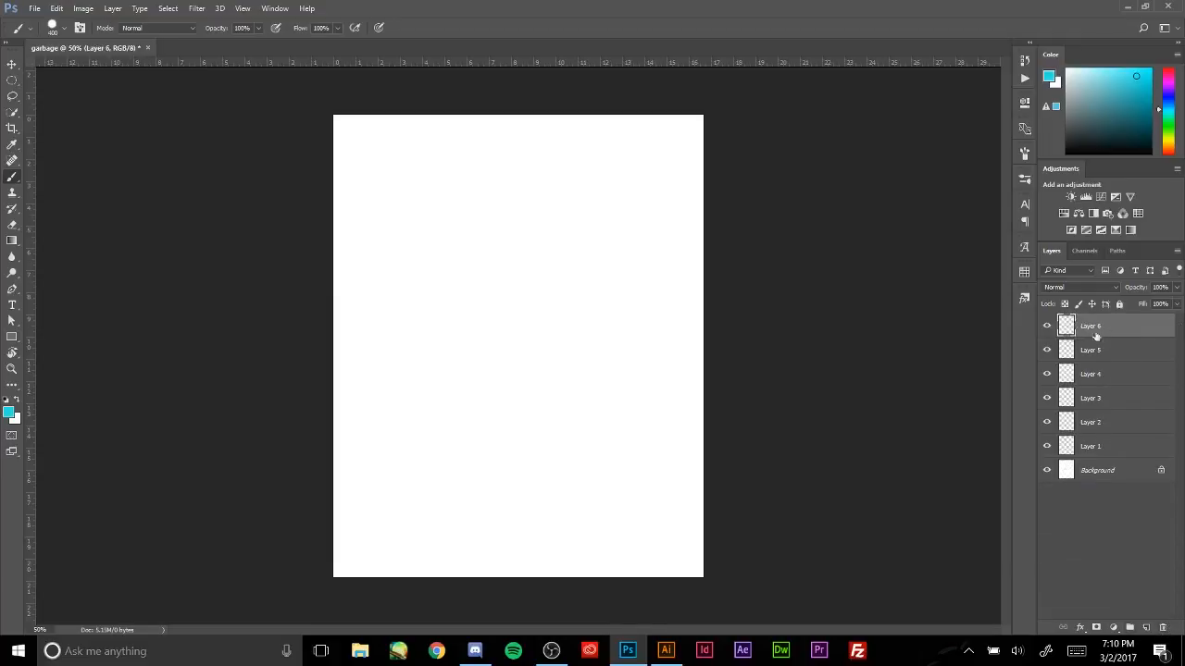
- Paint a large filled cyan circle in the upper middle of the canvas on Layer 6
click(1097, 424)
click(1099, 446)
click(1124, 332)
click(1176, 290)
mouse_move(1174, 302)
mouse_down()
mouse_move(1127, 303)
mouse_move(1177, 306)
mouse_up()
mouse_move(434, 284)
mouse_down()
mouse_move(484, 324)
mouse_move(448, 310)
mouse_move(528, 297)
mouse_move(493, 332)
mouse_move(480, 296)
mouse_move(484, 329)
mouse_move(549, 287)
mouse_move(542, 331)
mouse_move(500, 335)
mouse_move(493, 298)
mouse_move(498, 283)
mouse_move(538, 277)
mouse_move(555, 312)
mouse_move(481, 324)
mouse_up()
key(ctrl+z)
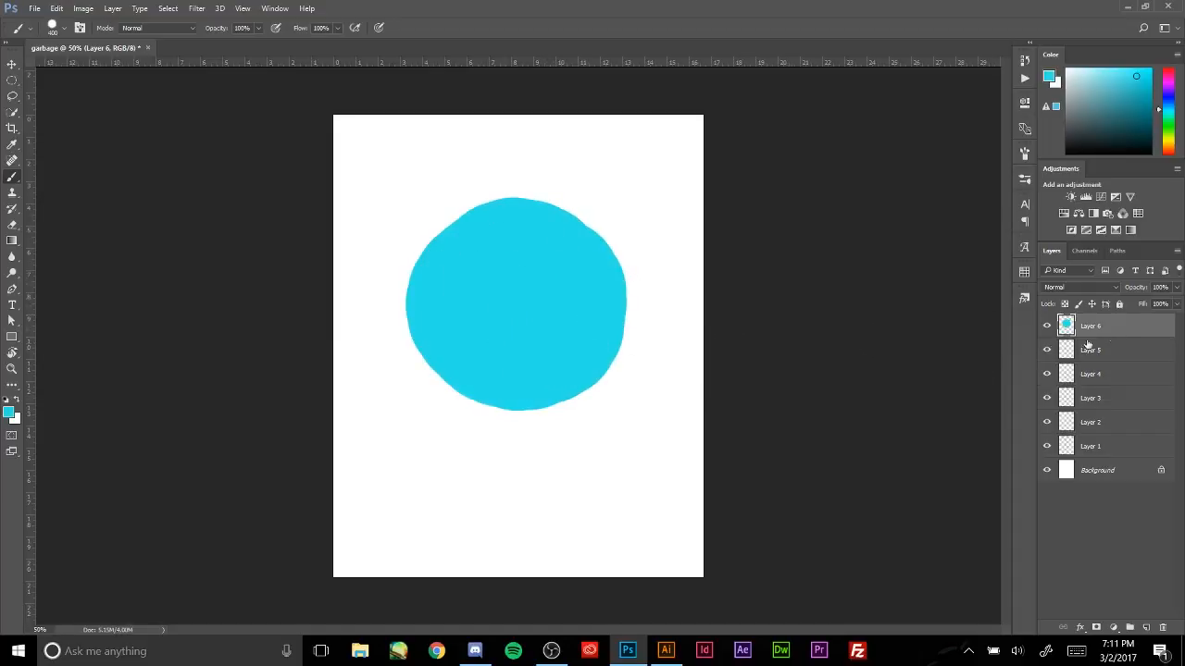
- Try Layer 6 at a lower opacity such as 29%, and return it to 100%
click(1175, 287)
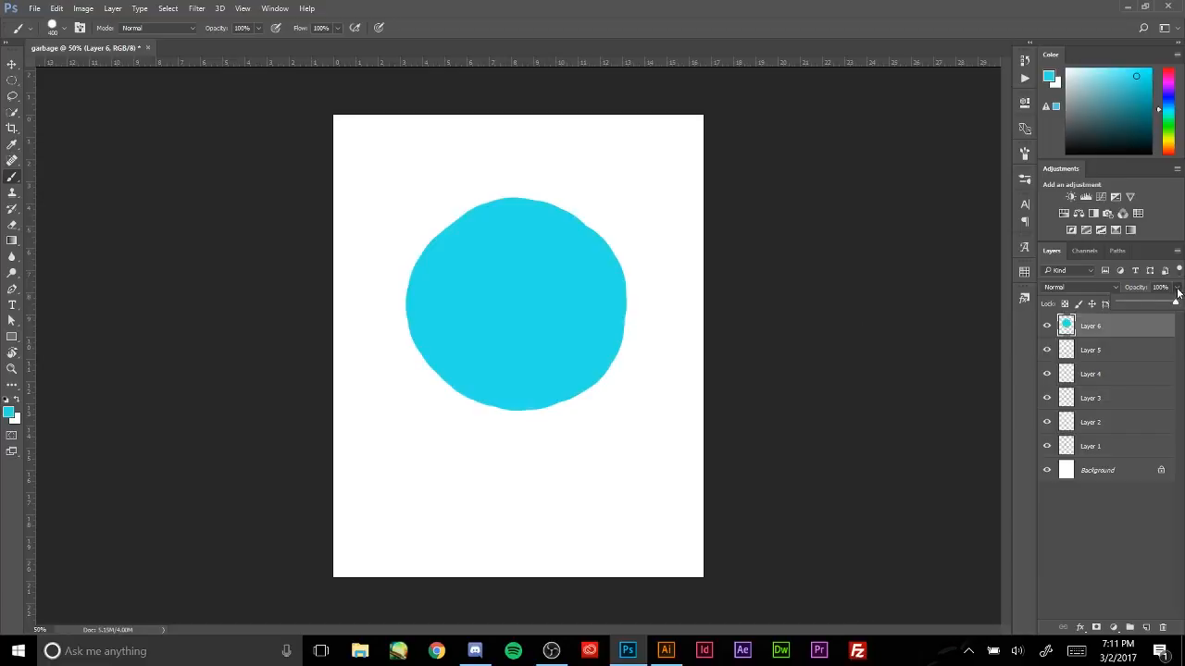
drag(1174, 305, 1137, 307)
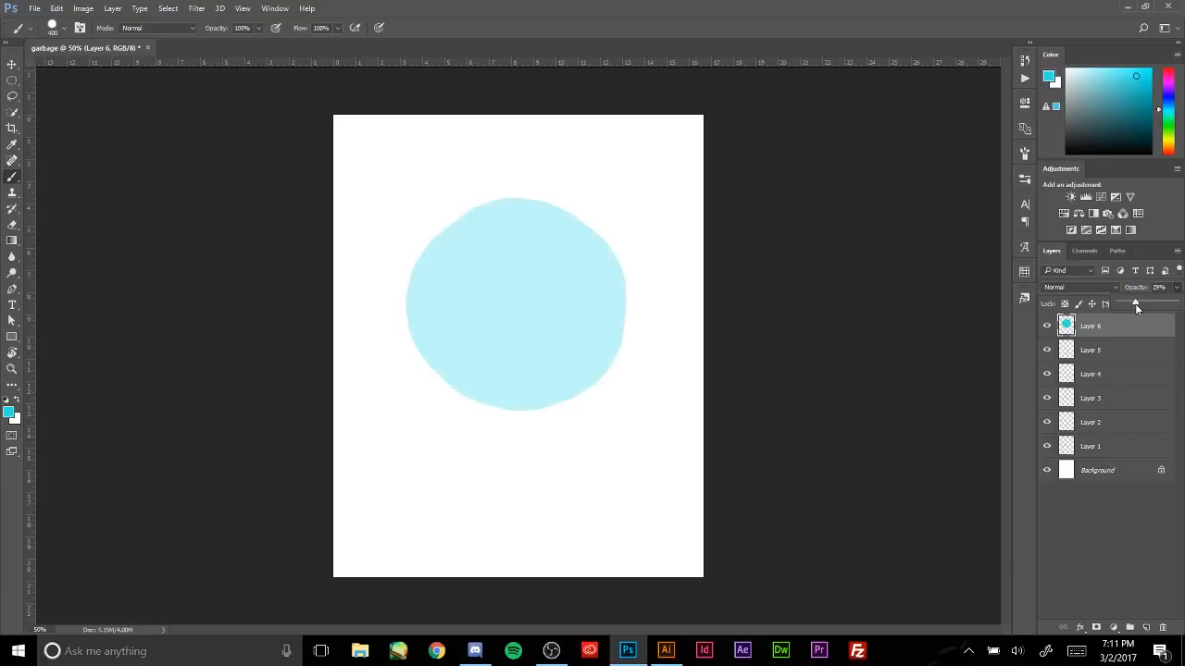
- On Layer 5, choose a bright green foreground color and paint a large filled circle overlapping the lower part of the cyan one
click(1094, 350)
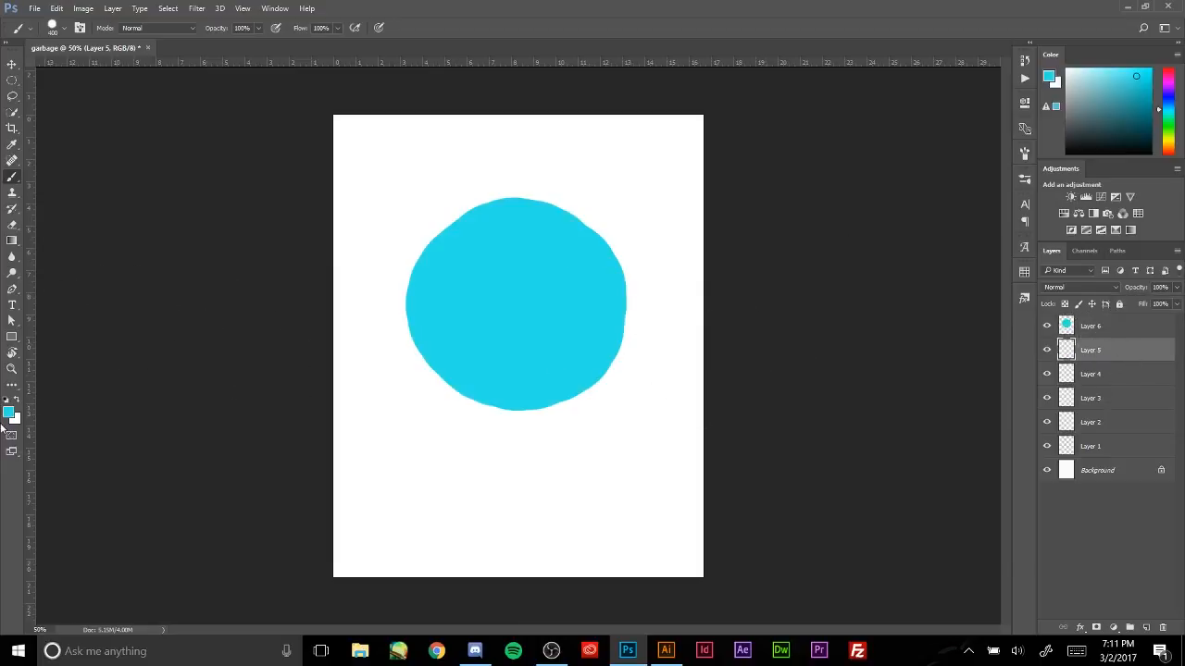
click(10, 413)
drag(665, 294, 621, 309)
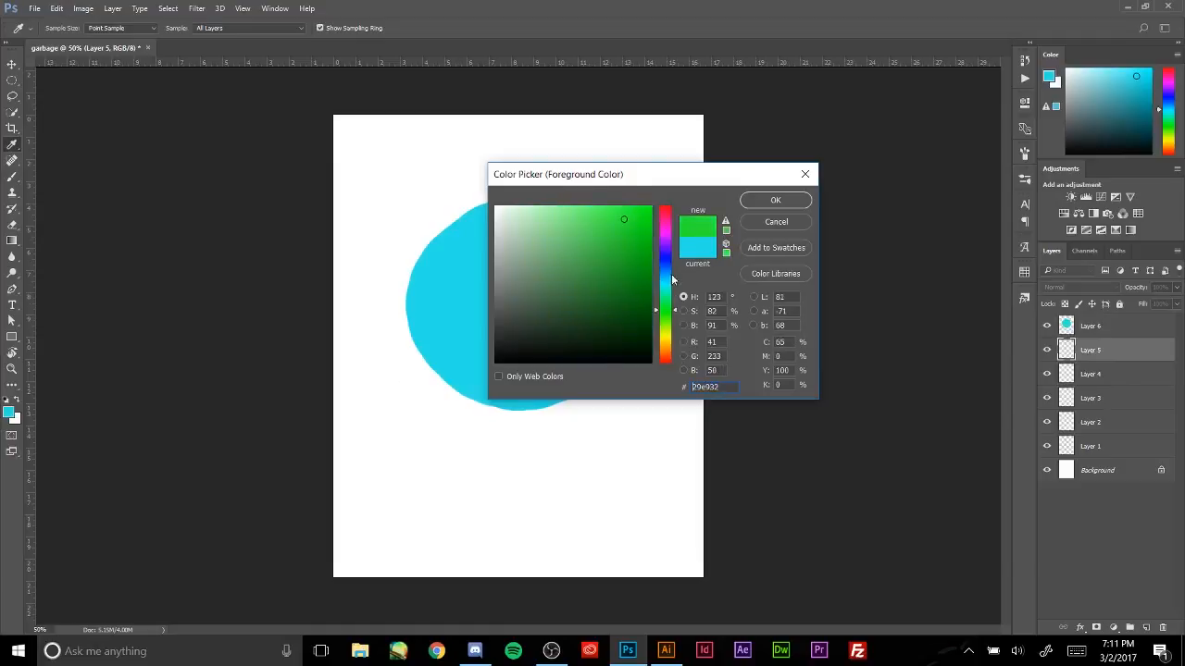
click(667, 277)
click(665, 313)
click(775, 200)
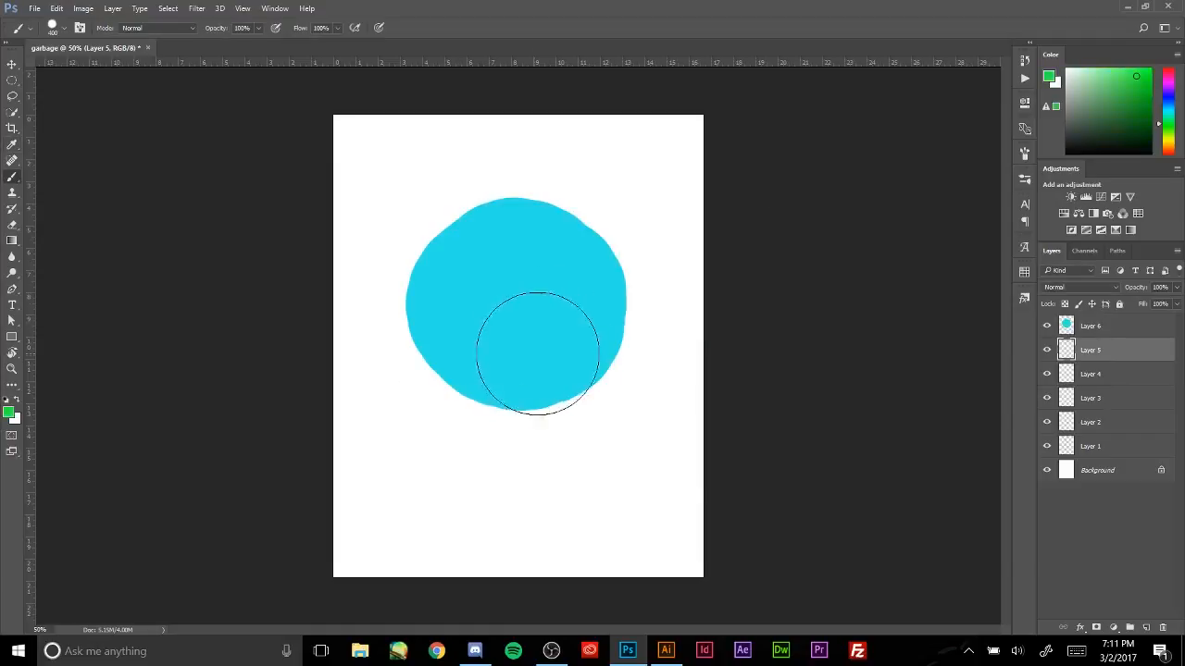
mouse_move(531, 352)
mouse_down()
mouse_move(516, 367)
mouse_move(595, 383)
mouse_up()
- Try Layer 6 at about 70% opacity over the green circle, and restore it to 100%
click(1131, 324)
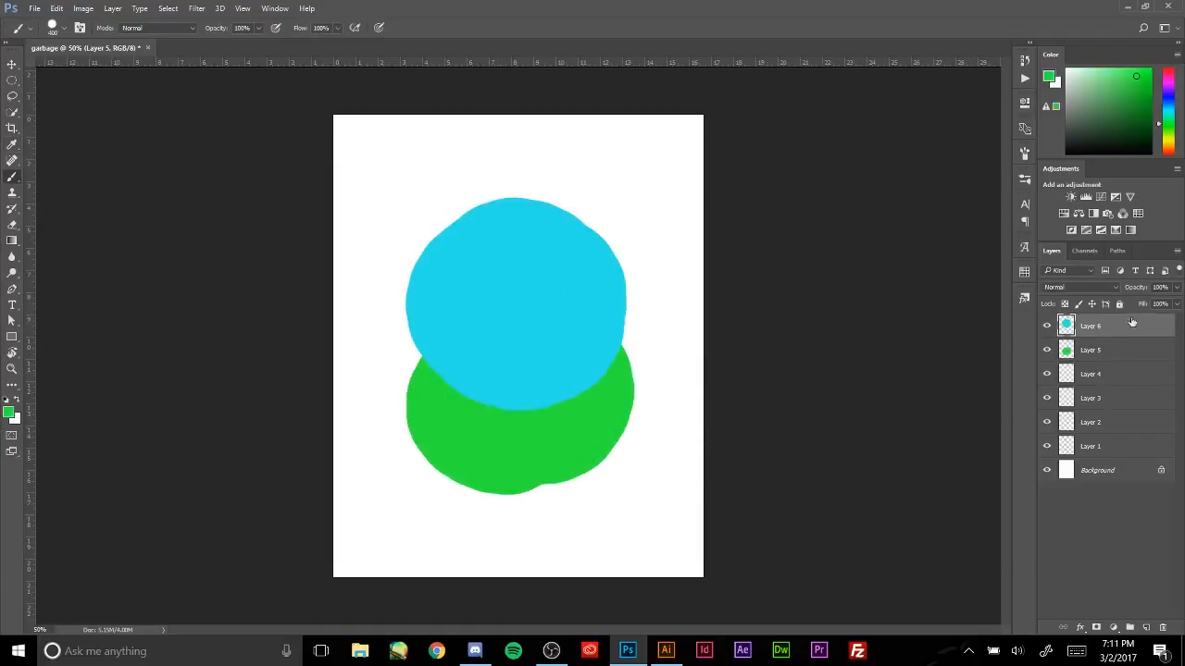
click(1176, 288)
mouse_move(1168, 303)
mouse_down()
mouse_move(1141, 299)
mouse_move(1159, 304)
mouse_up()
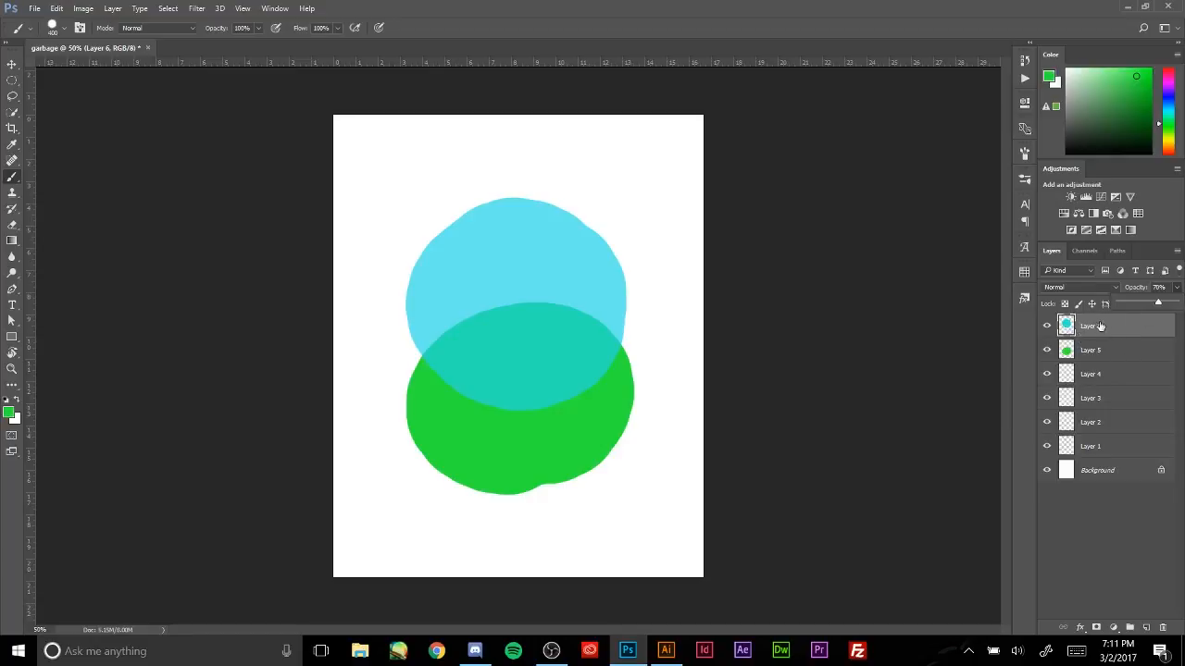
click(1100, 326)
click(1177, 289)
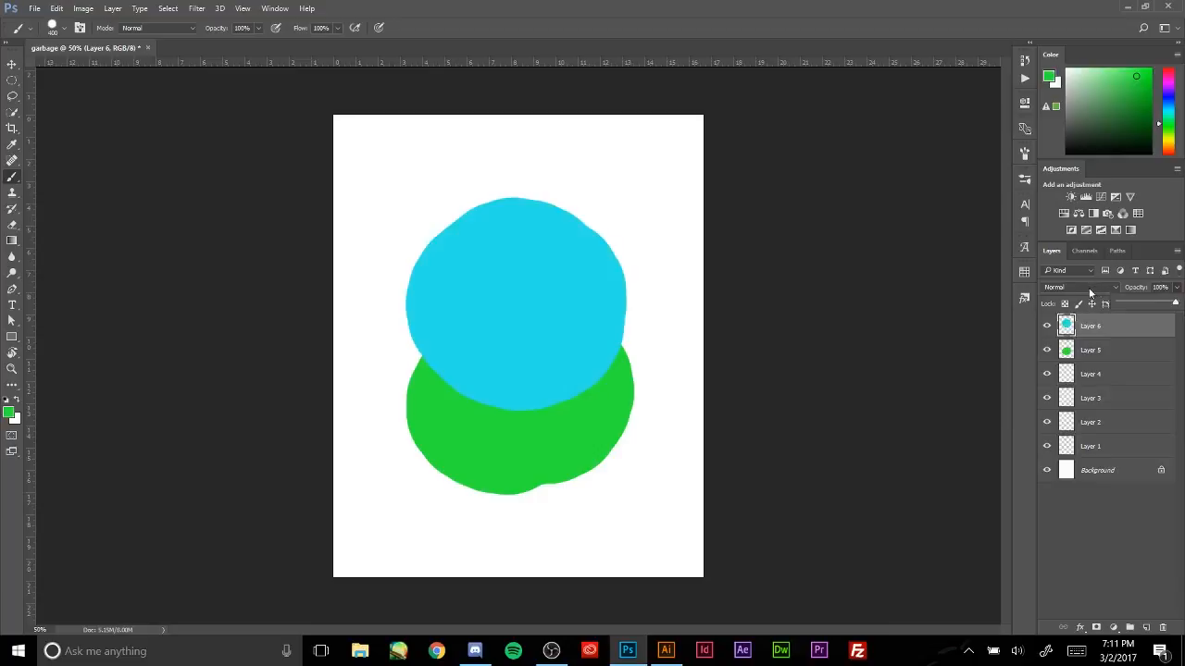
- Set Layer 6's blend mode to Darken and step down through the following modes as far as Saturation
click(1089, 288)
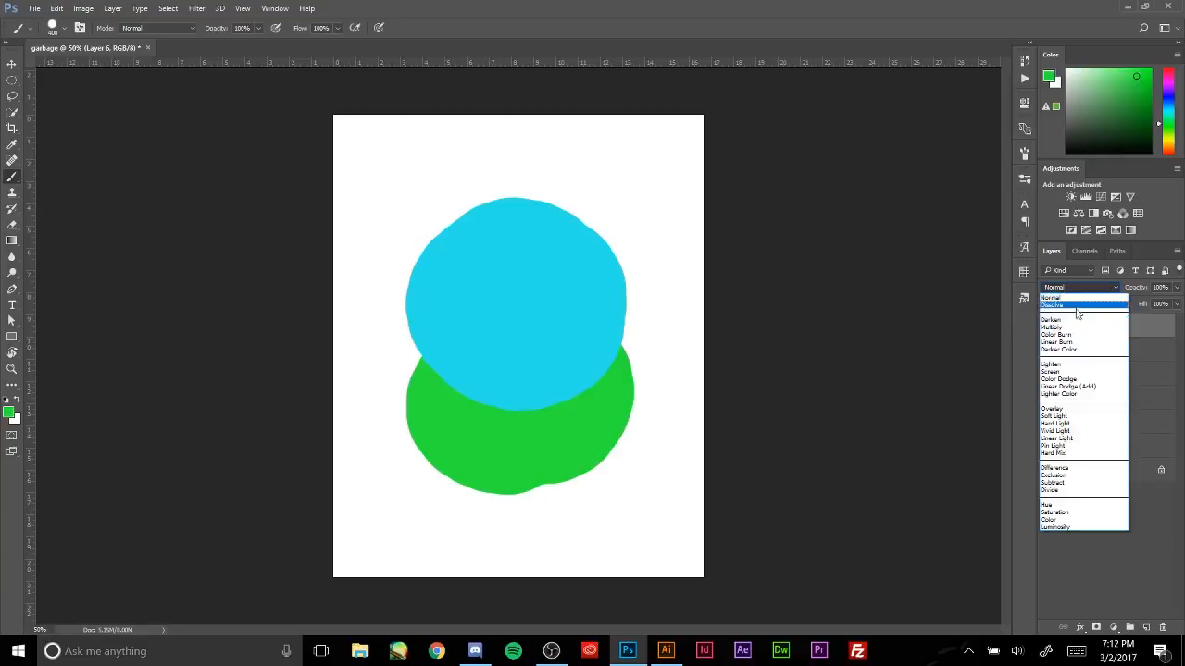
click(1065, 319)
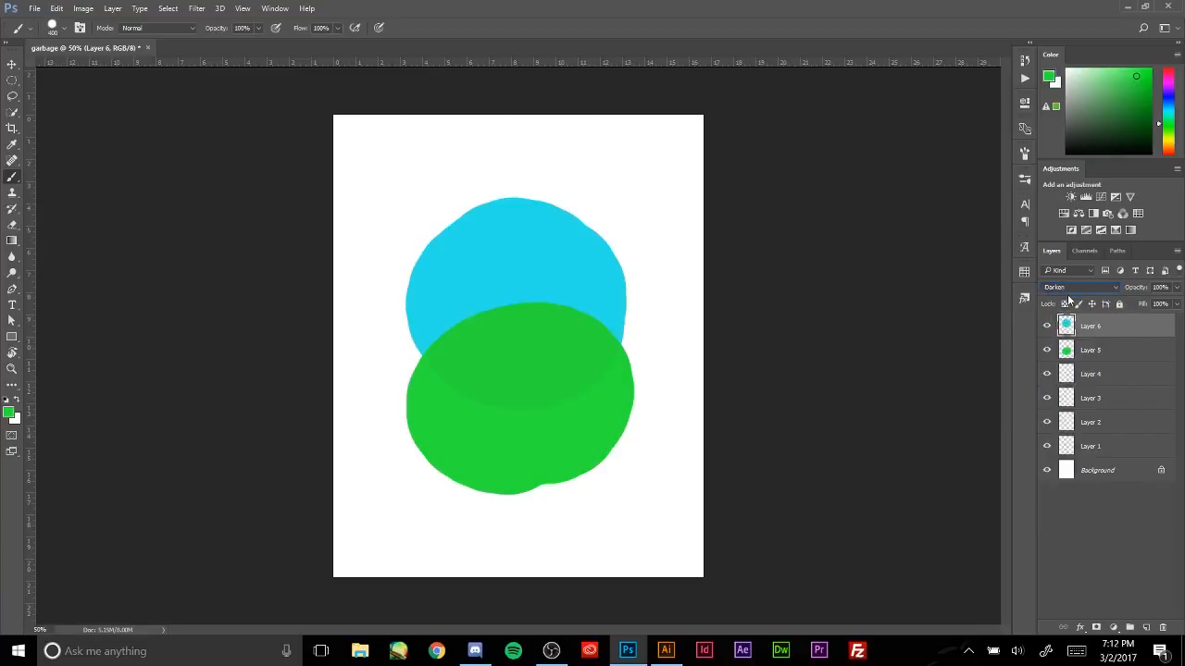
key(Down)
key(Down)
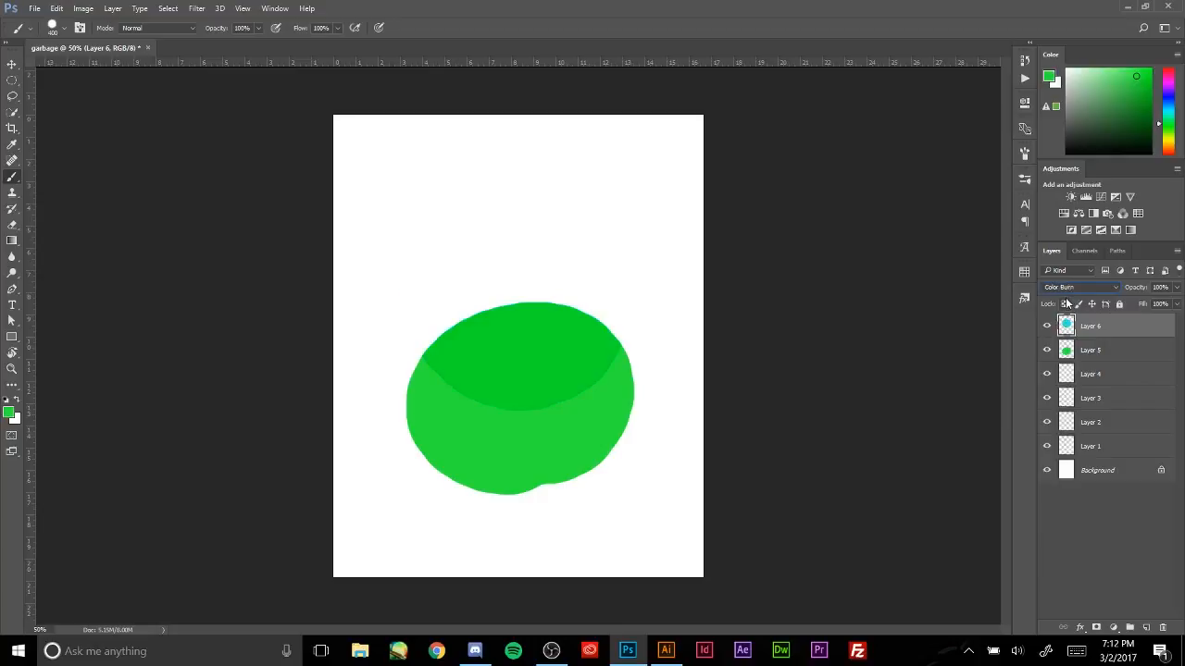
key(Down)
key(Down)
key(Down)
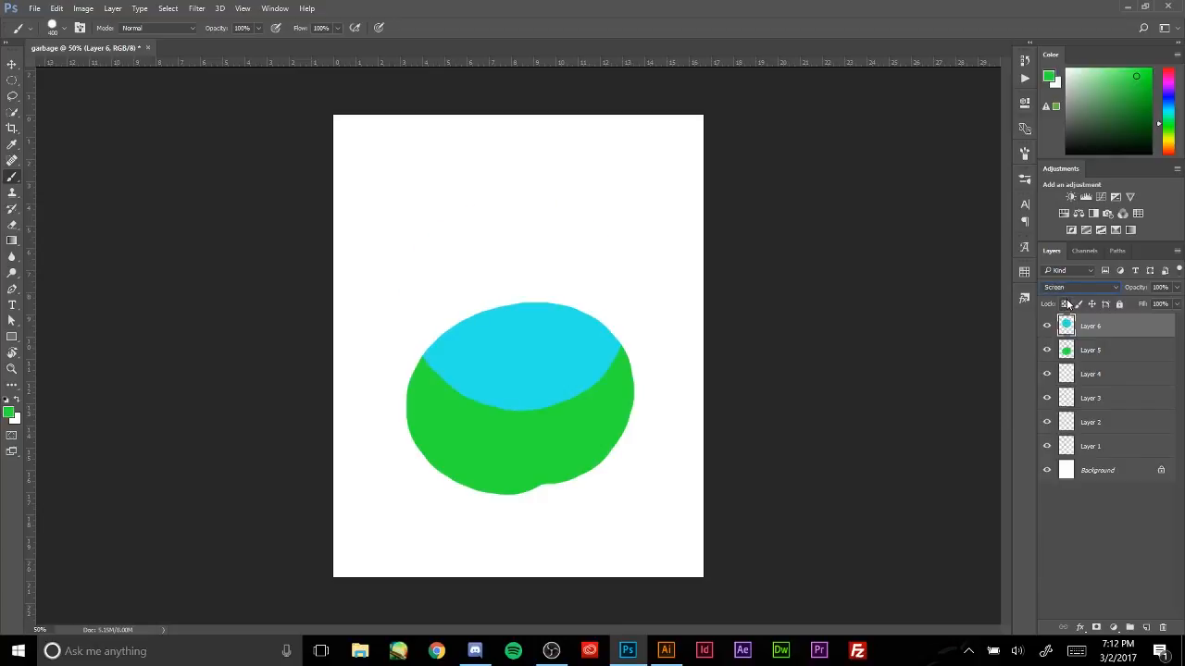
key(Down)
key(Down)
key(Down)
key(Down)
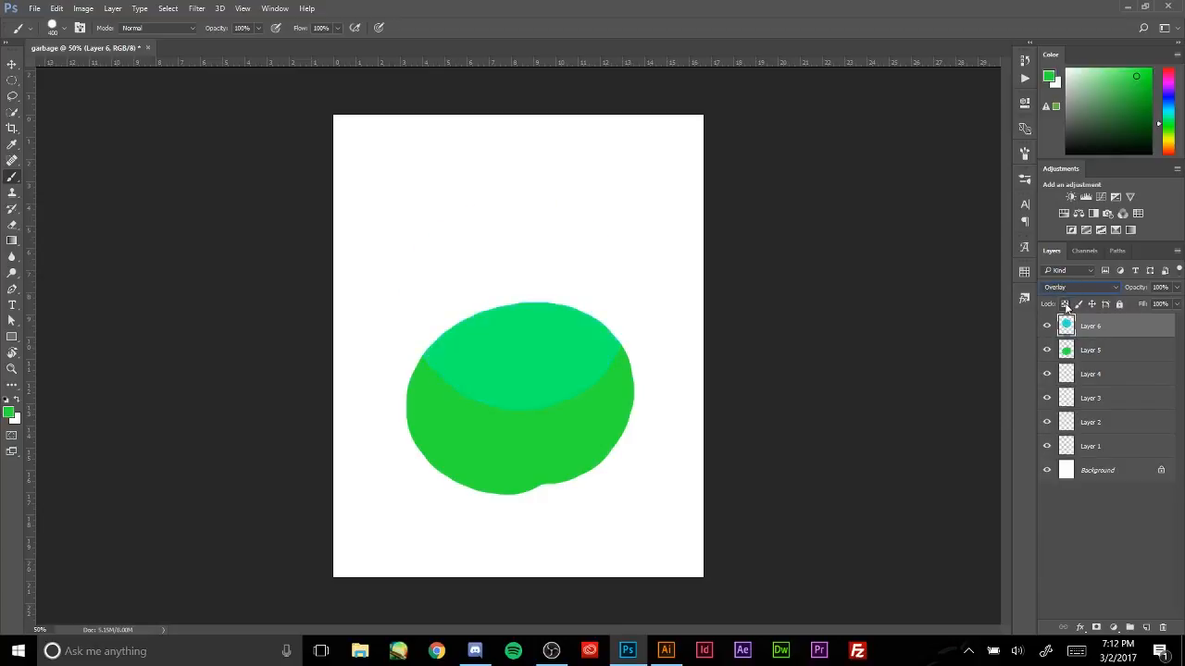
key(Down)
key(Down)
key(Down)
key(Down)
key(Down)
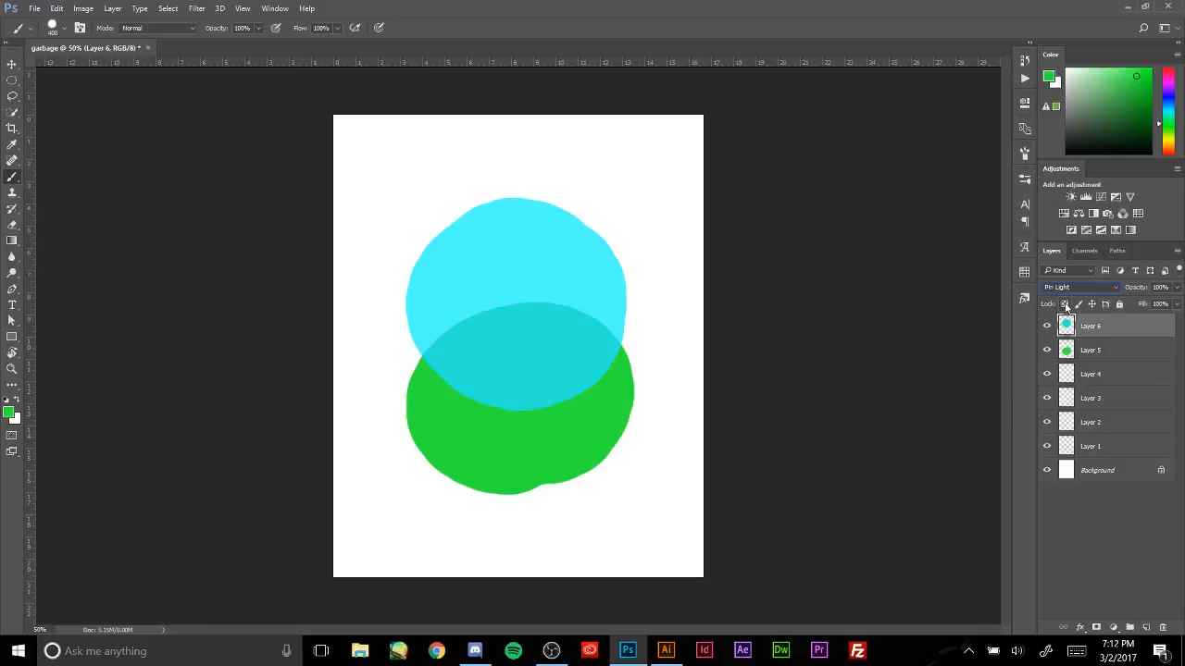
key(Down)
key(Down)
key(Down)
key(Down)
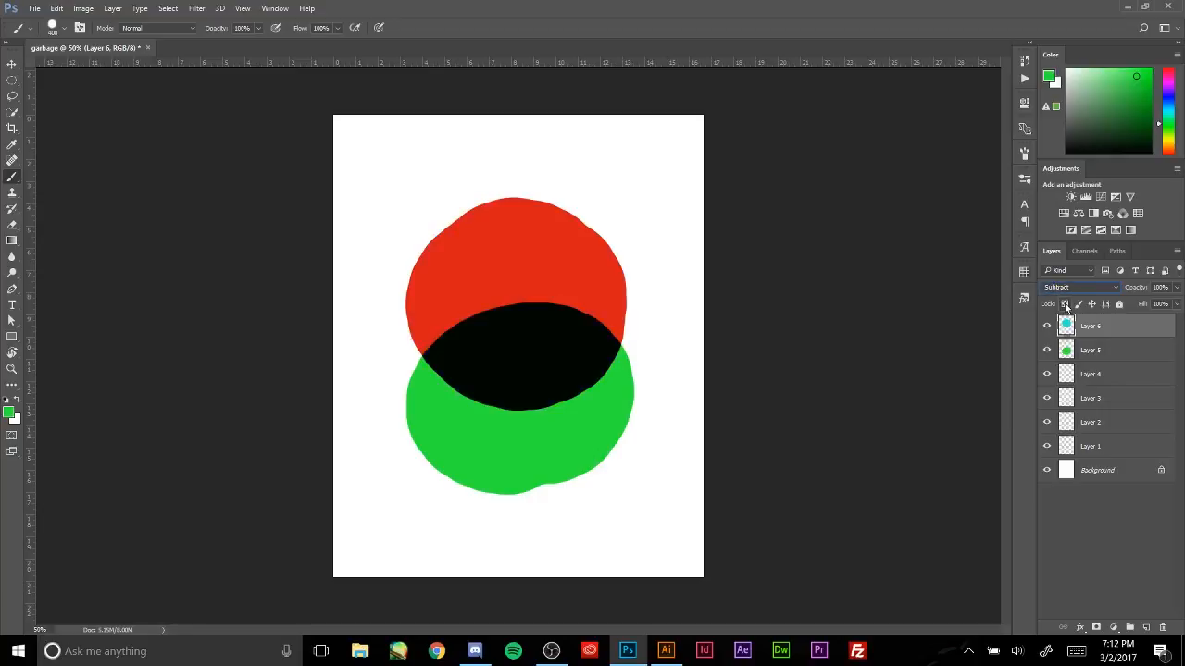
key(Down)
key(Down)
key(Down)
key(Down)
key(Down)
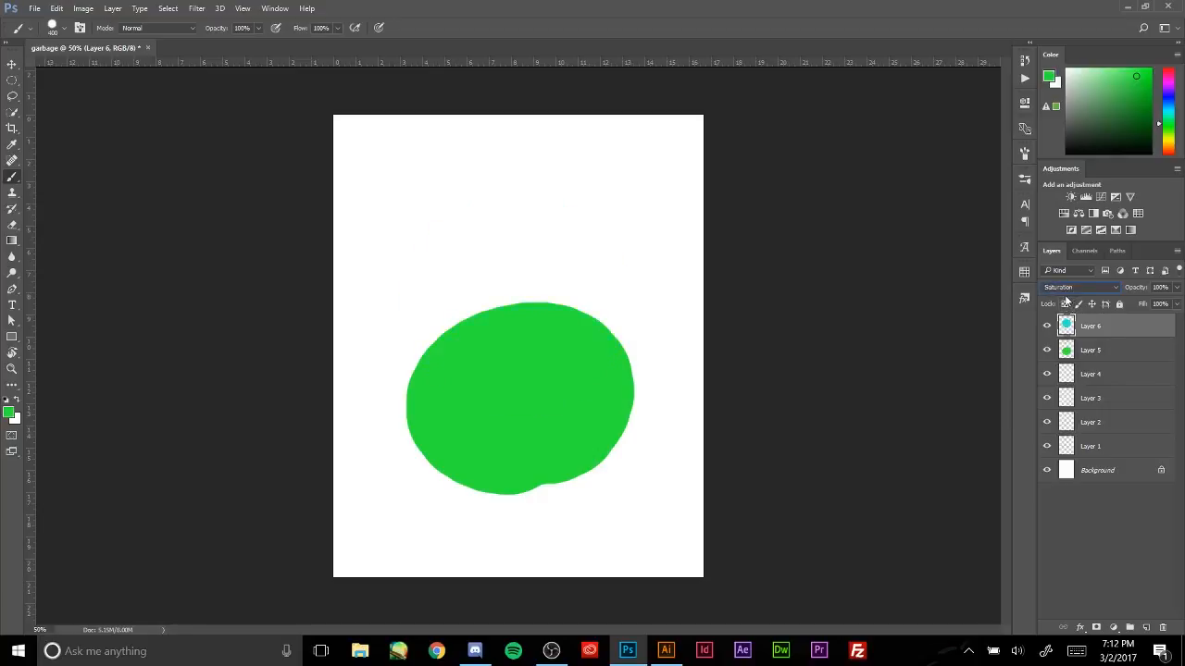
- Step back through Layer 6's blend modes, trying Color, Exclusion and Pin Light, and end on Difference
key(Up)
key(Up)
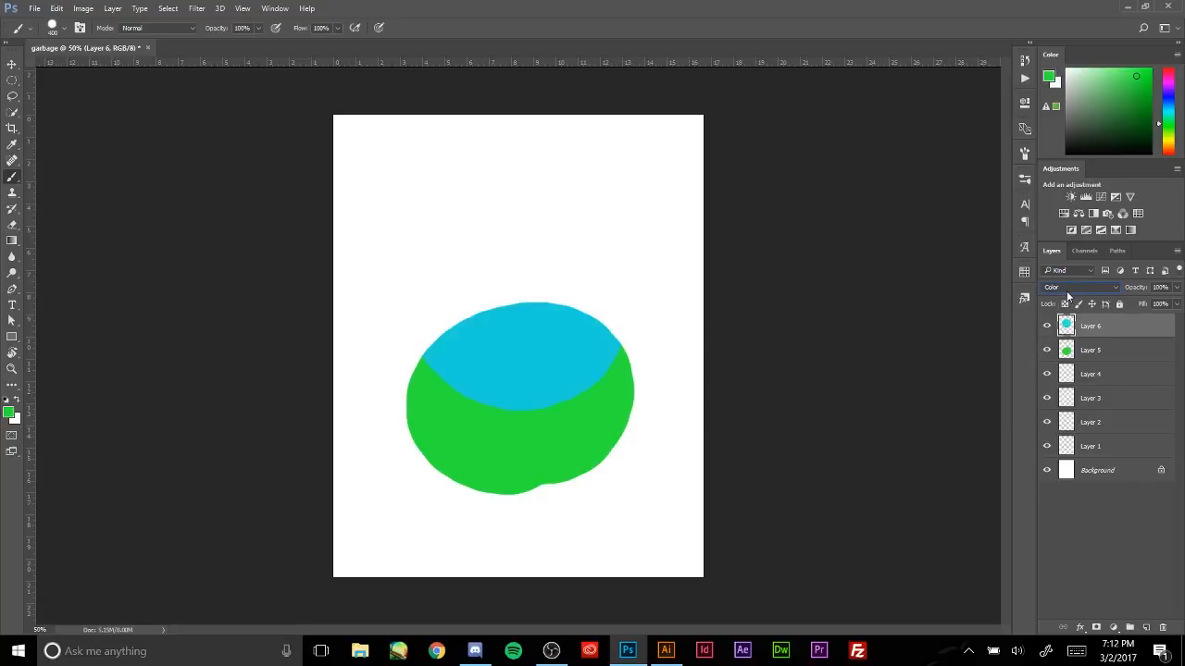
key(Up)
key(Down)
key(Down)
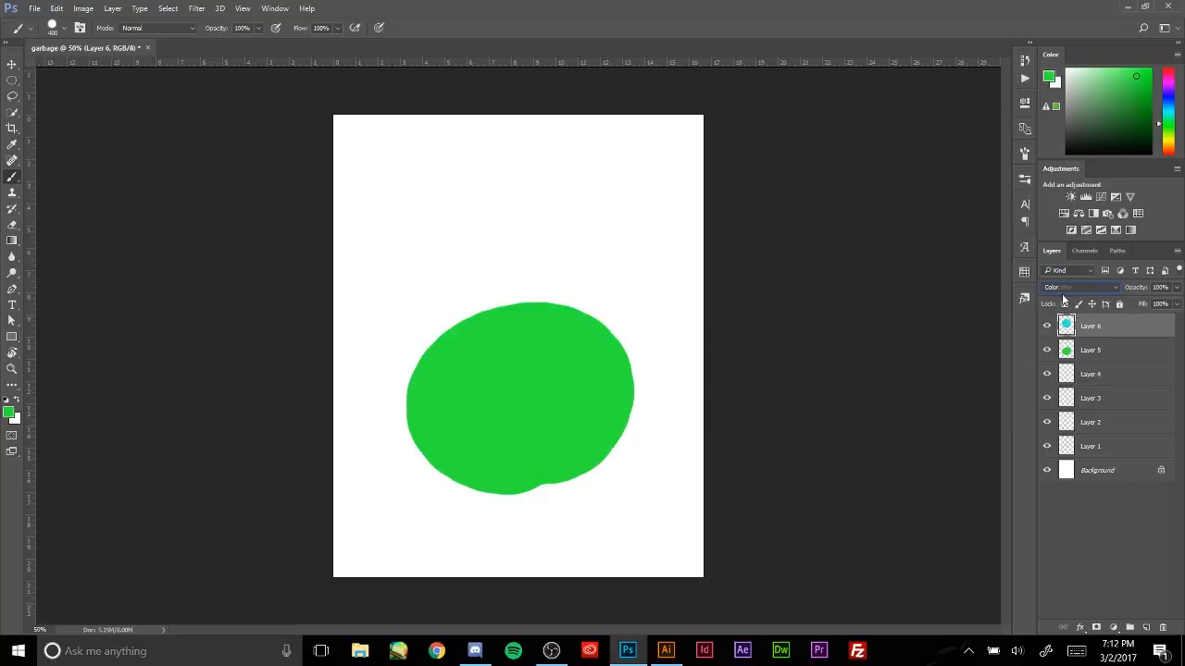
key(Up)
key(Up)
key(Up)
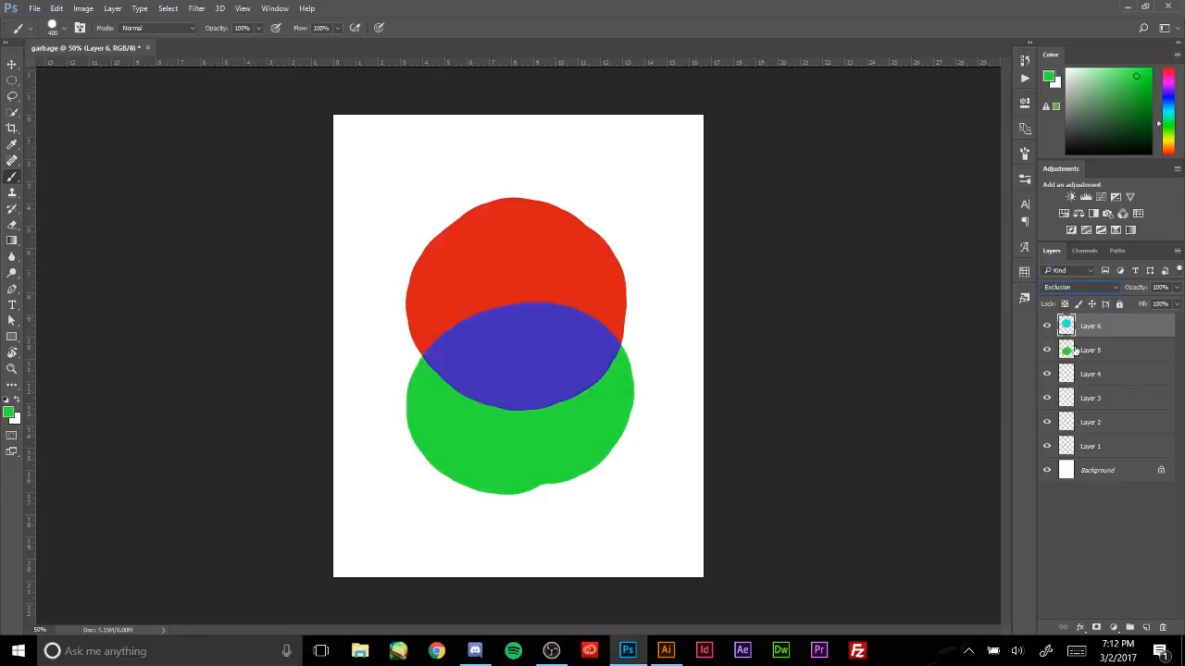
key(Up)
key(Down)
key(Up)
key(Up)
key(Up)
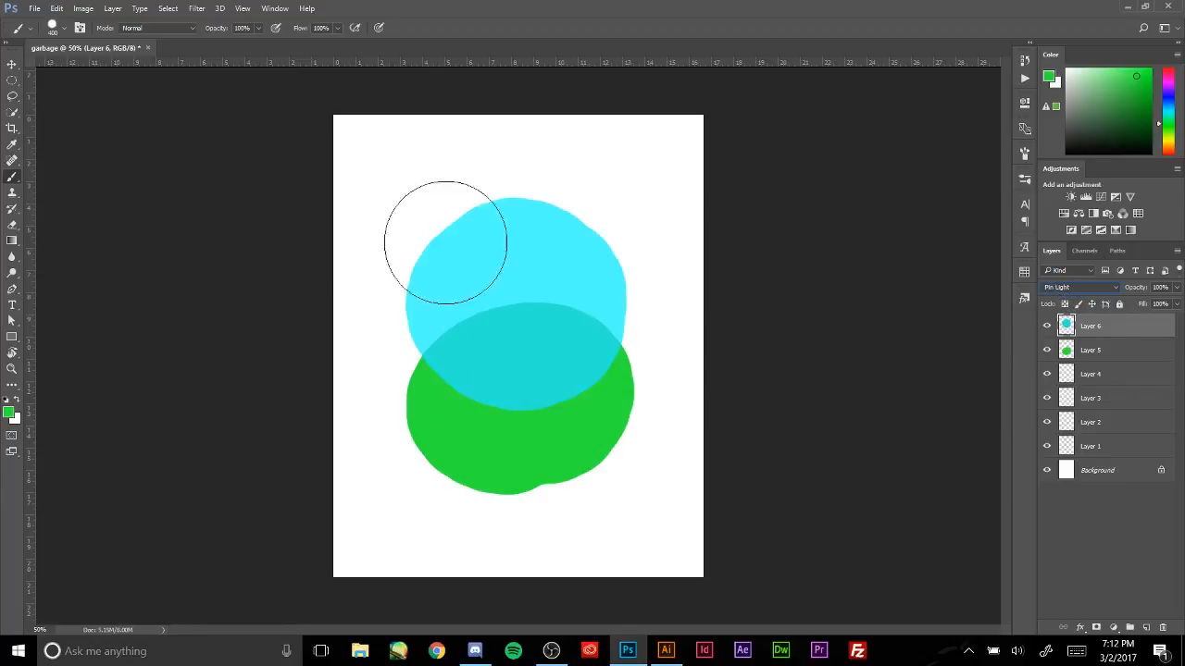
key(Down)
key(Down)
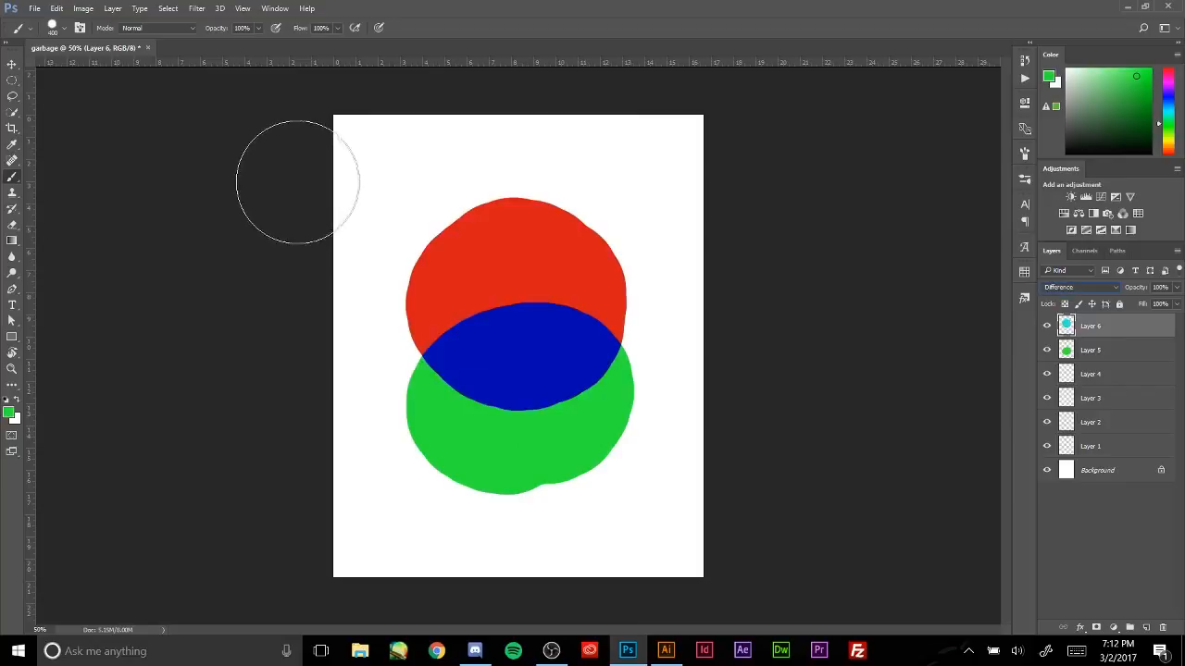
- Move the Layer 6 circle slightly down and to the right so it overlaps more of the green circle
click(12, 63)
drag(525, 259, 558, 300)
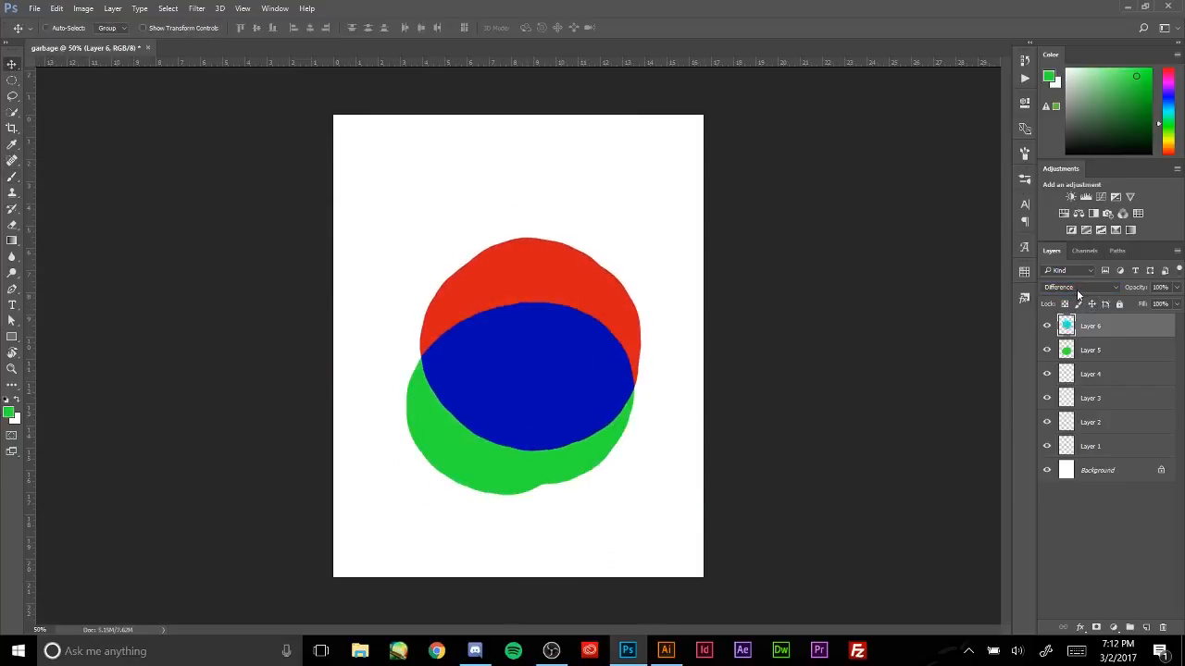
- Try the Darken and Color Burn blend modes on Layer 6, and set it back to Normal
click(1076, 290)
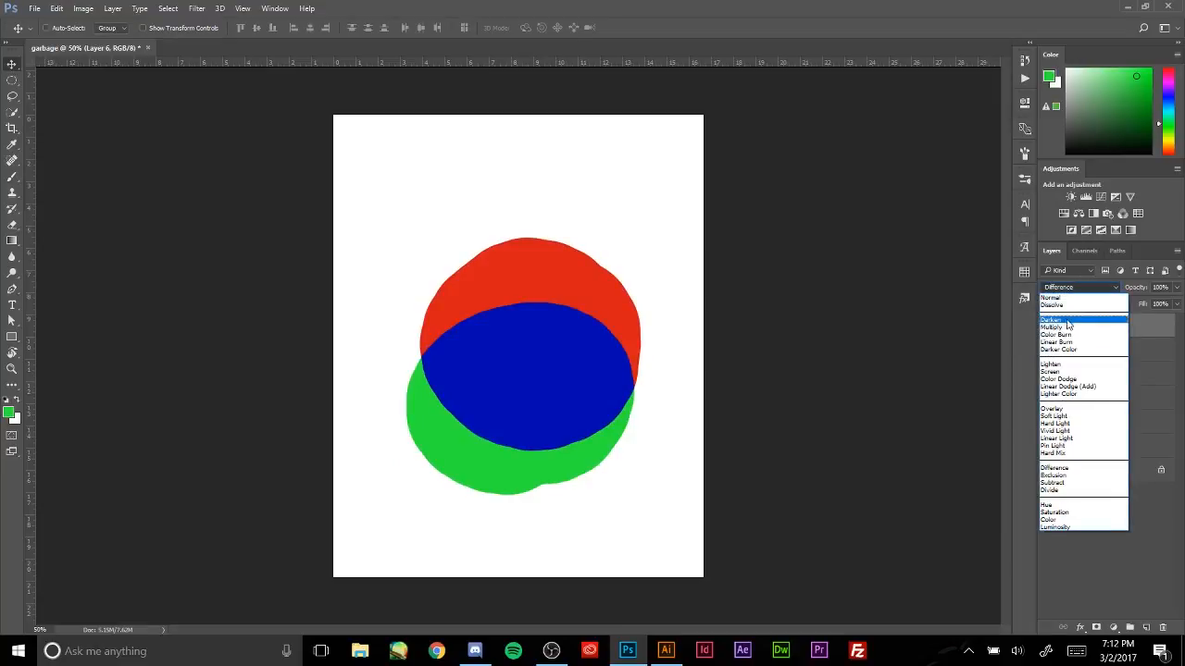
click(1071, 320)
click(1063, 291)
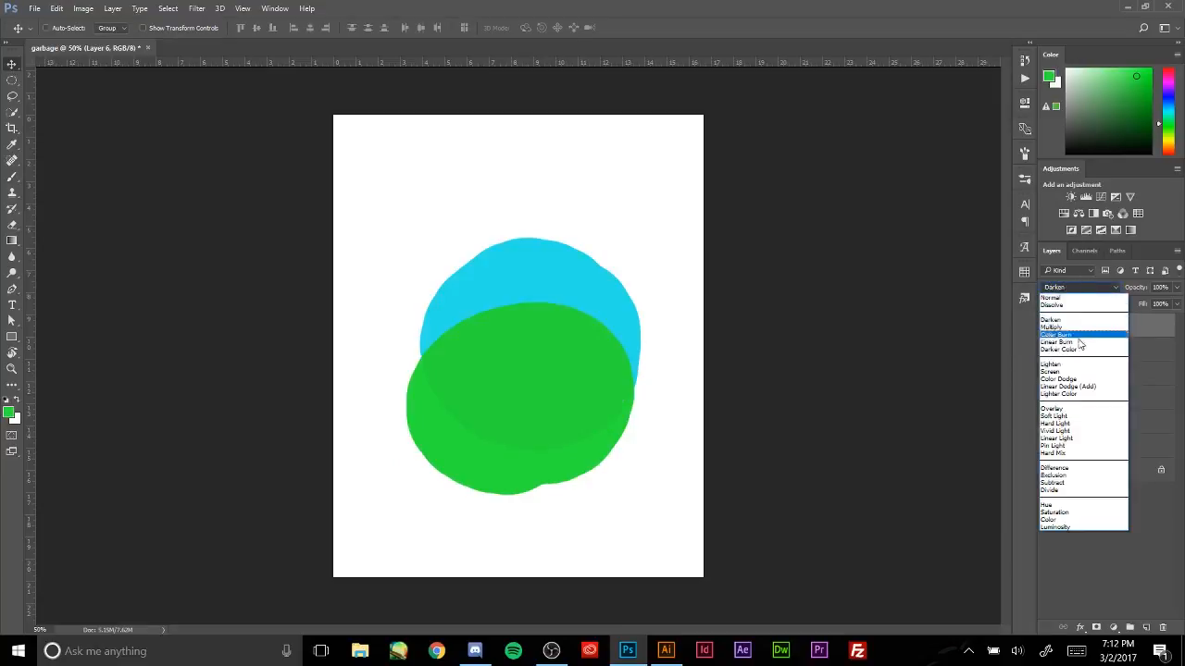
click(1073, 340)
click(1075, 289)
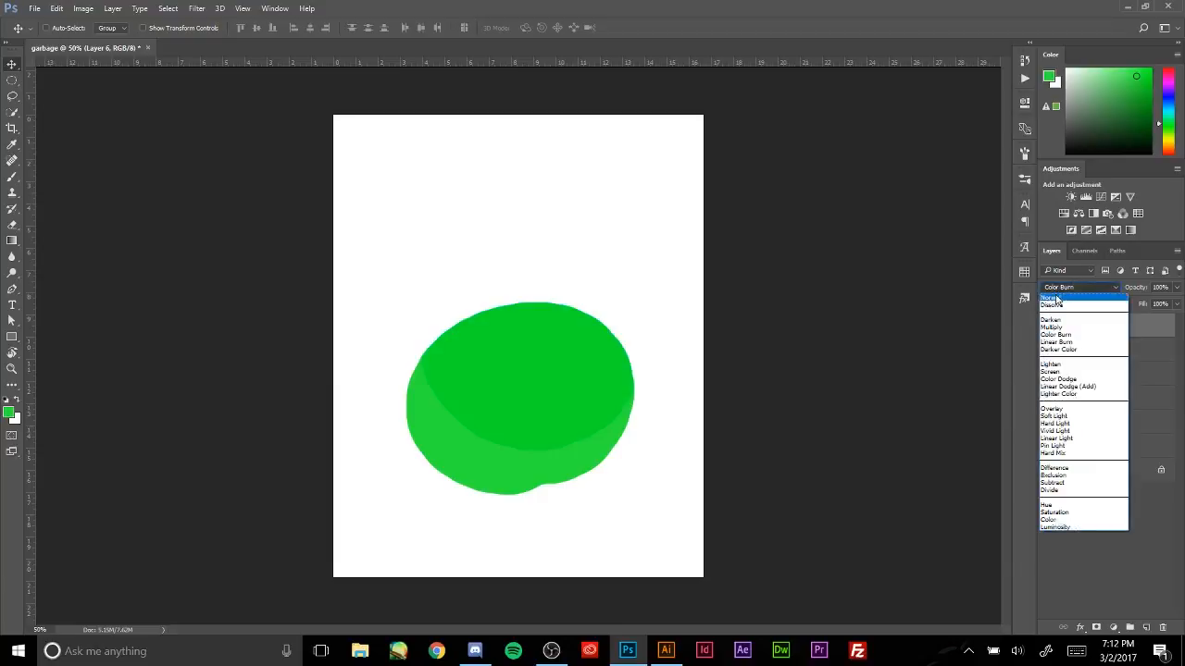
click(1057, 297)
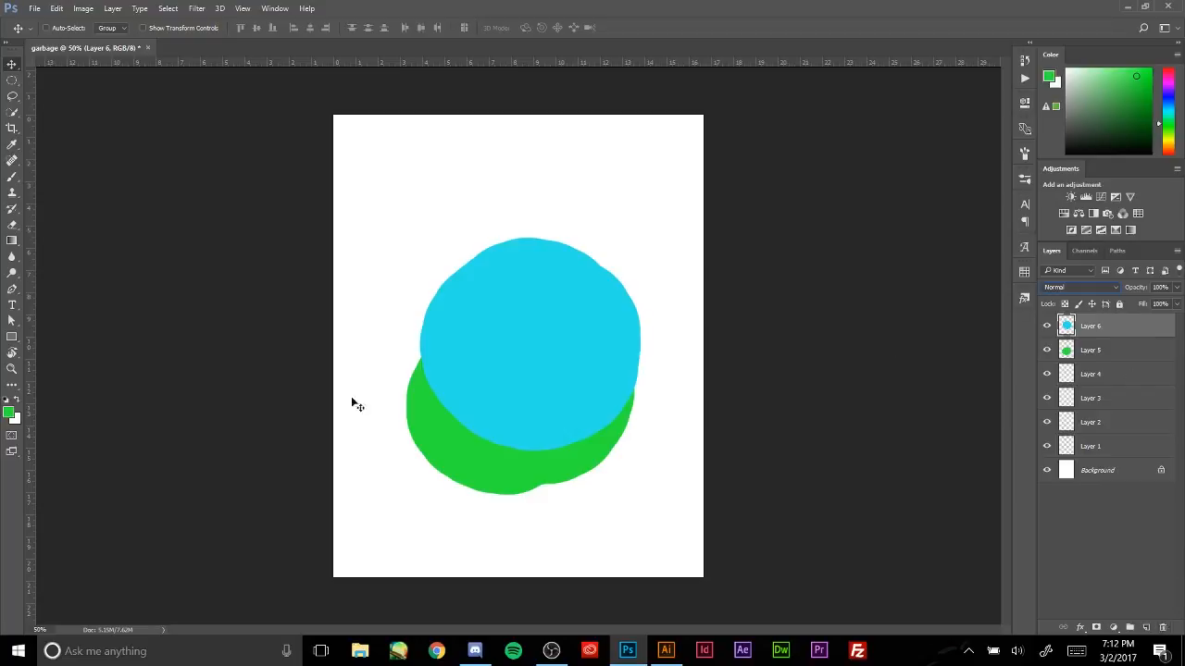
- Delete Layer 6 and Layer 5 with their painted circles
click(1162, 628)
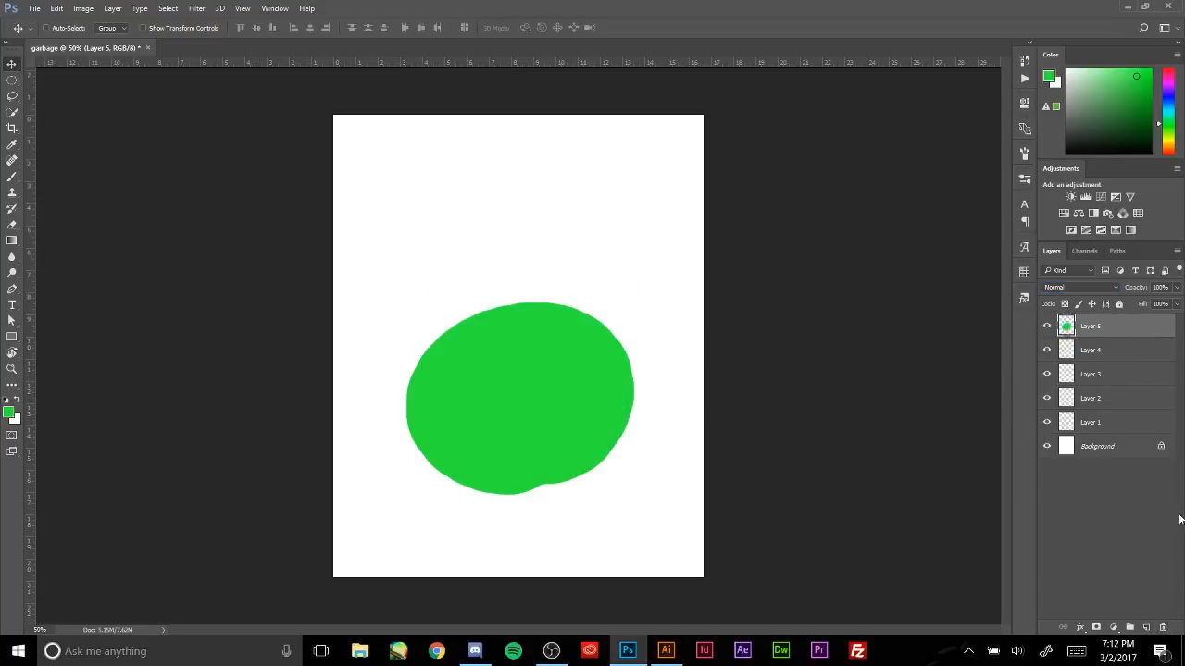
click(1163, 628)
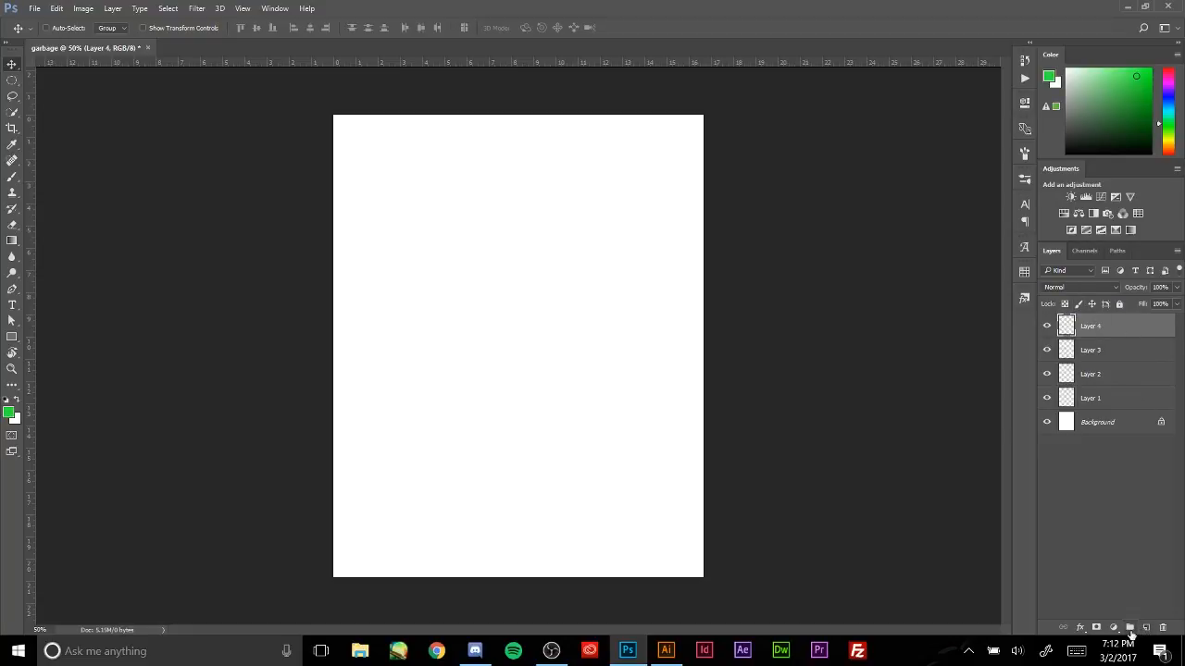
- Create a new layer group above Layer 4 and select Layer 4
click(1129, 629)
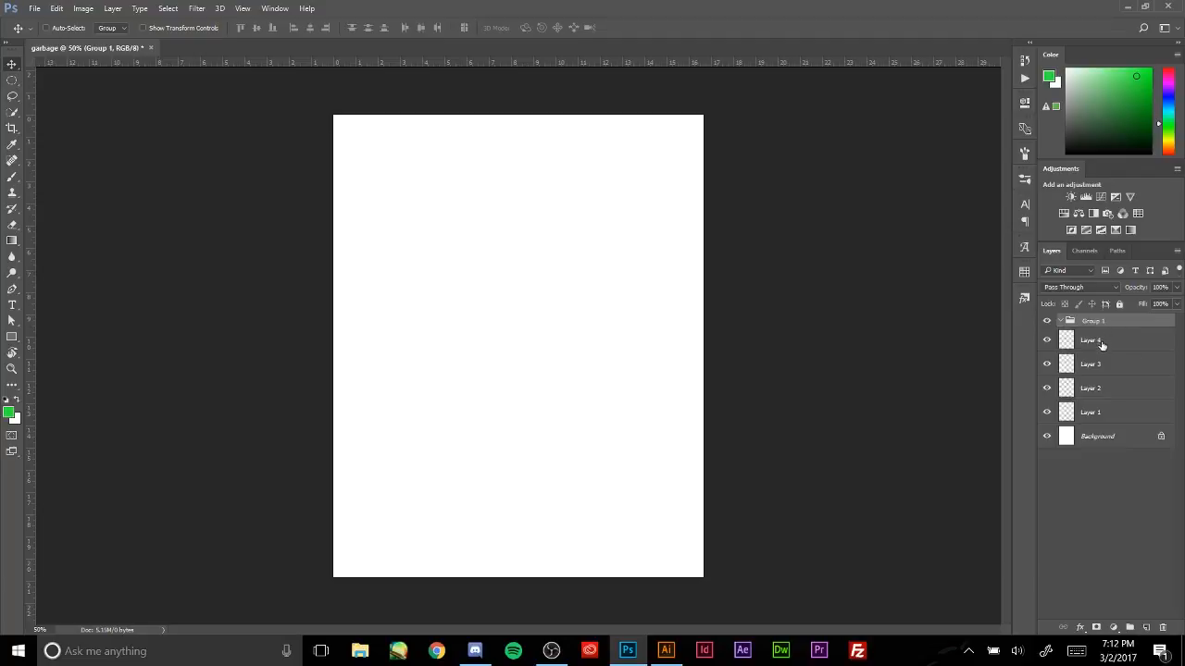
click(1103, 344)
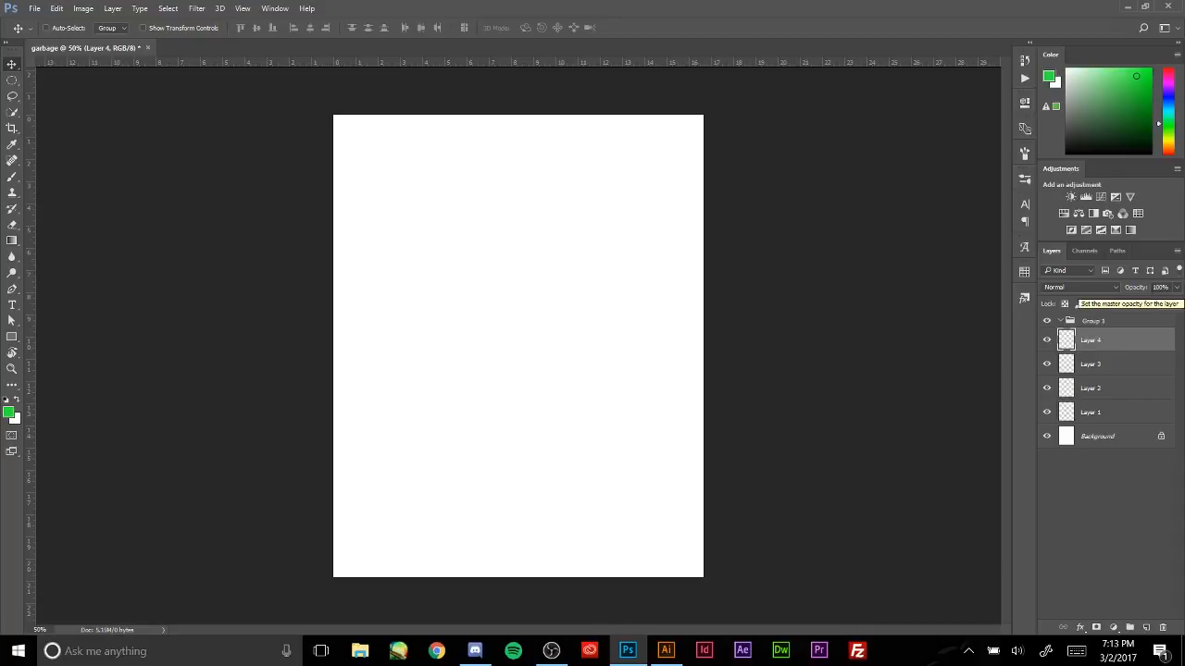
key(Tab)
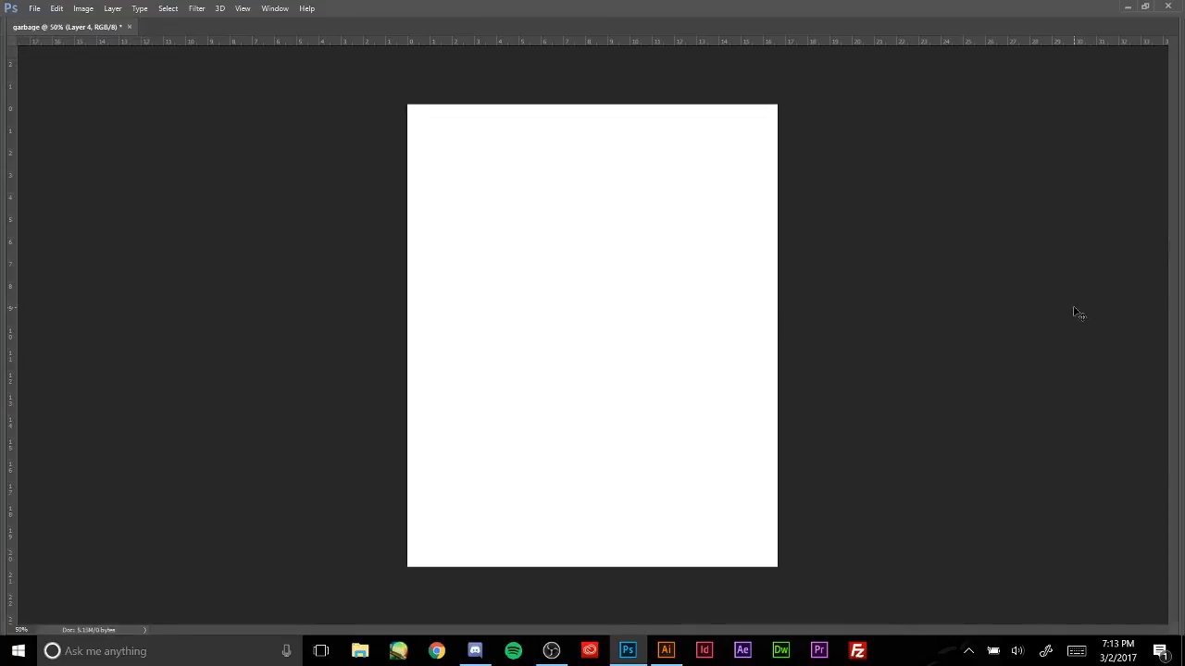
key(Tab)
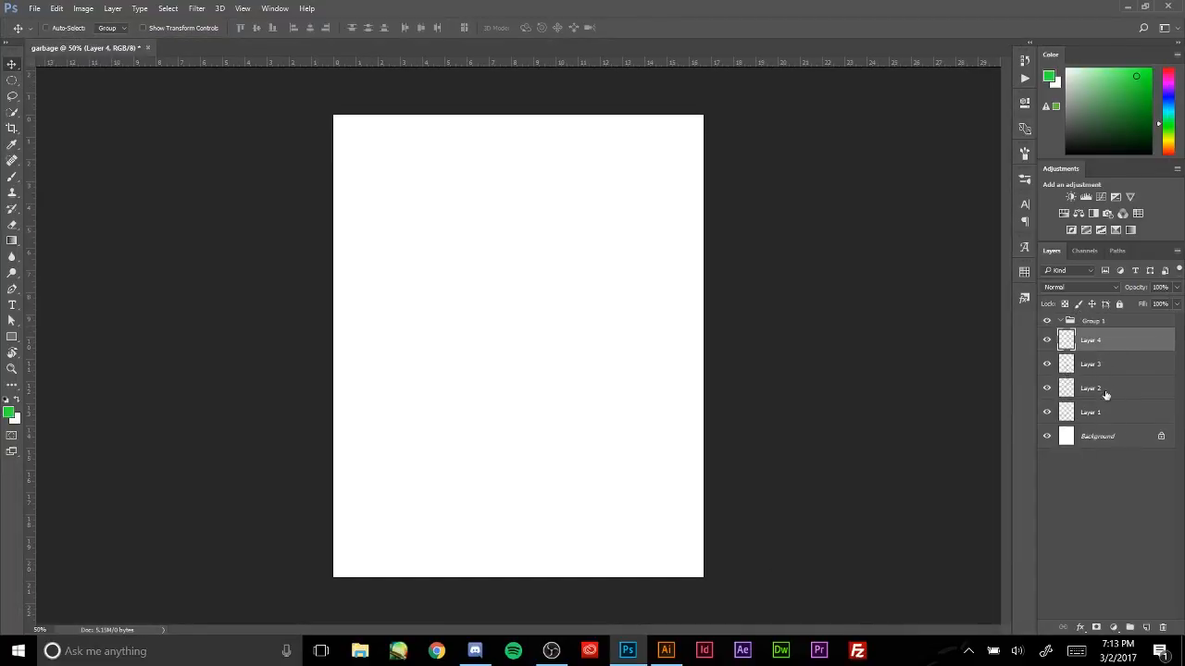
click(1093, 321)
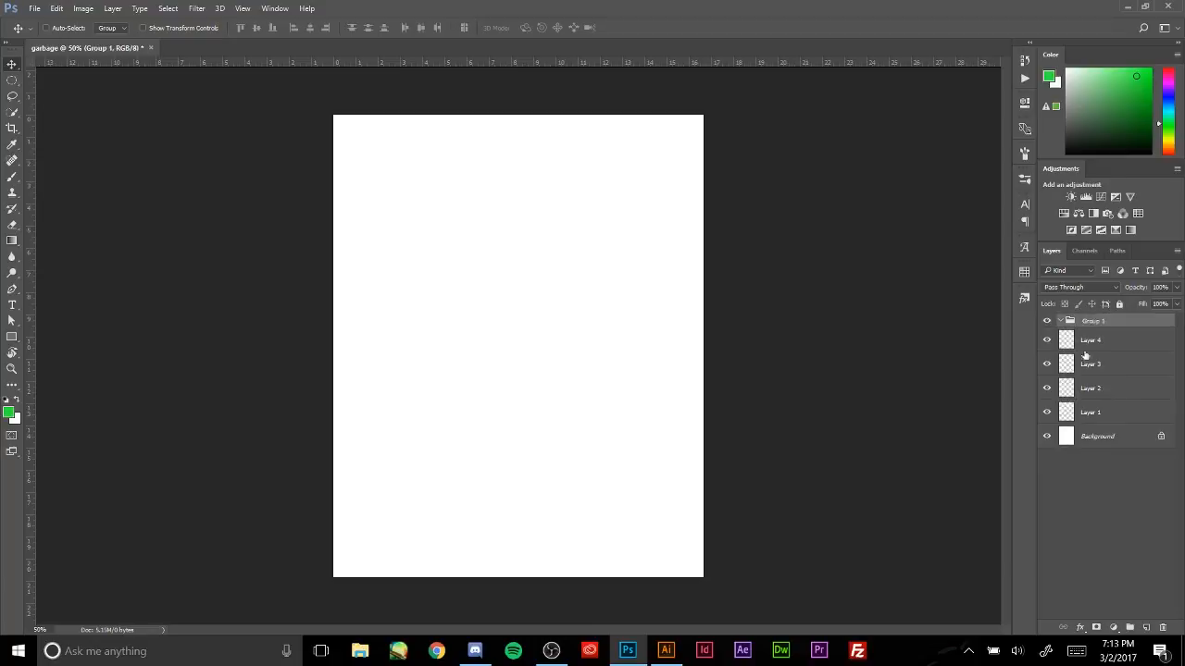
click(1085, 417)
click(1095, 340)
click(1098, 322)
click(1097, 342)
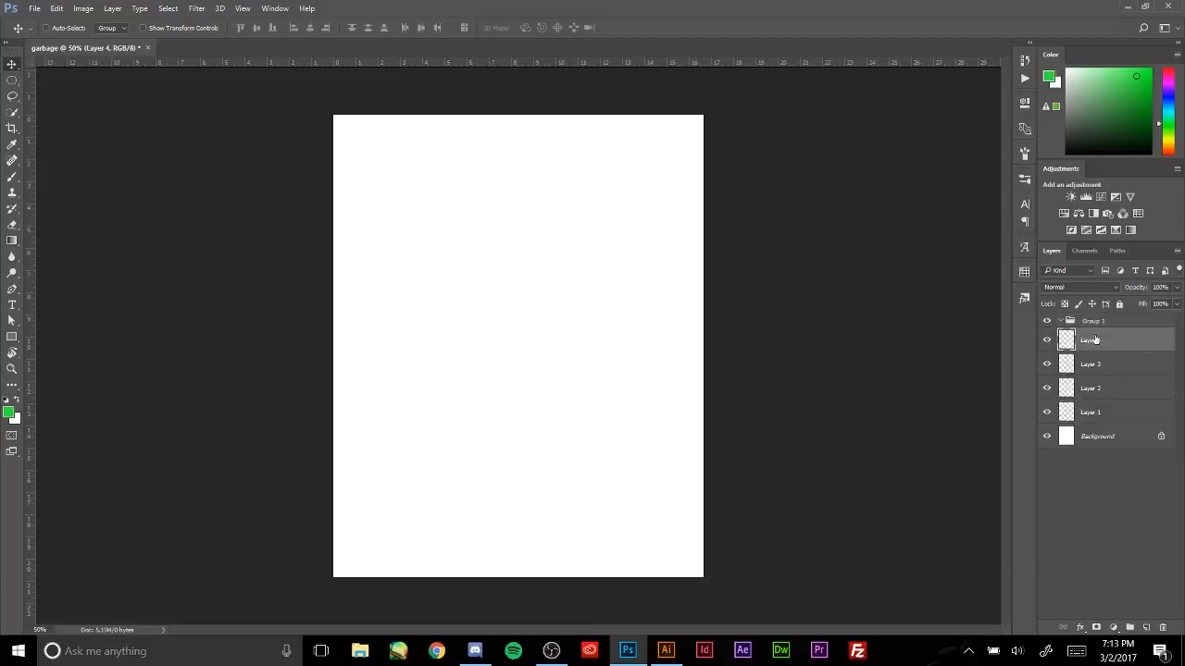
- Move Layers 1 through 4 into Group 1 and collapse the group
shift+click(1093, 415)
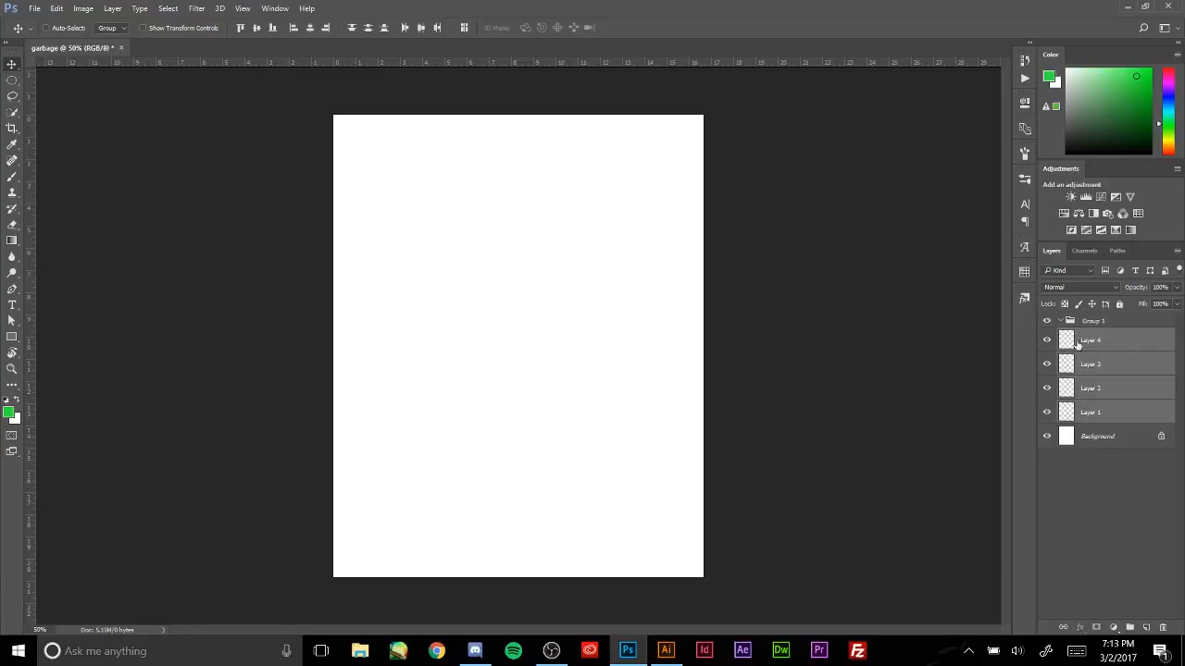
drag(1077, 344, 1108, 324)
click(1095, 324)
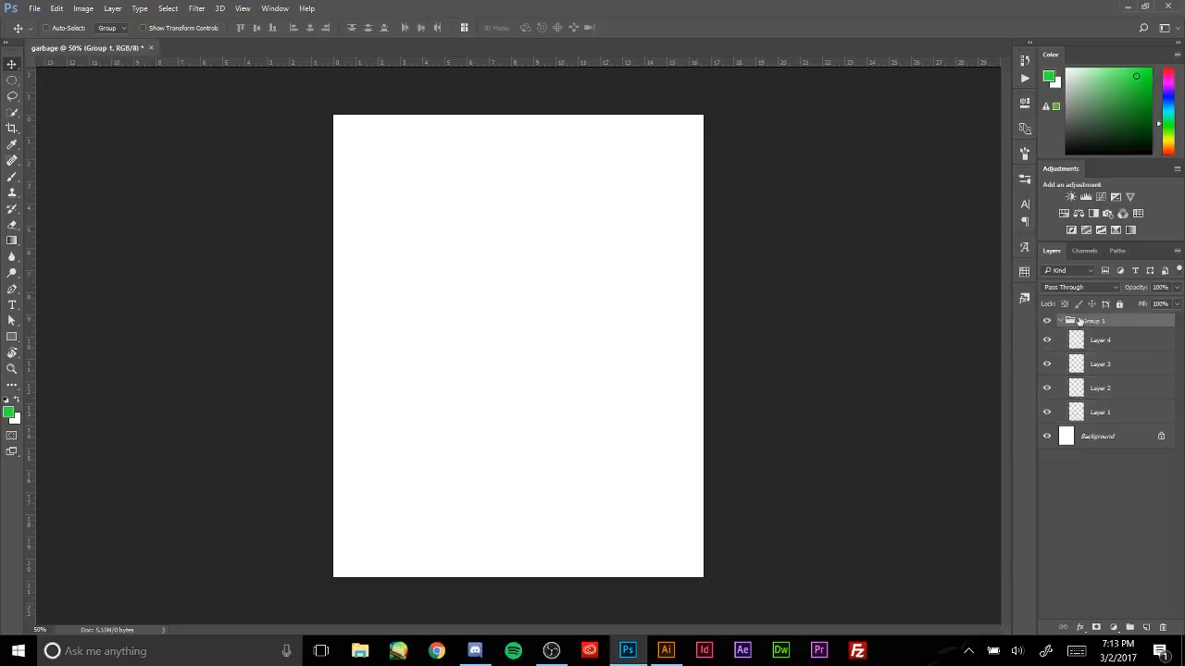
click(1061, 322)
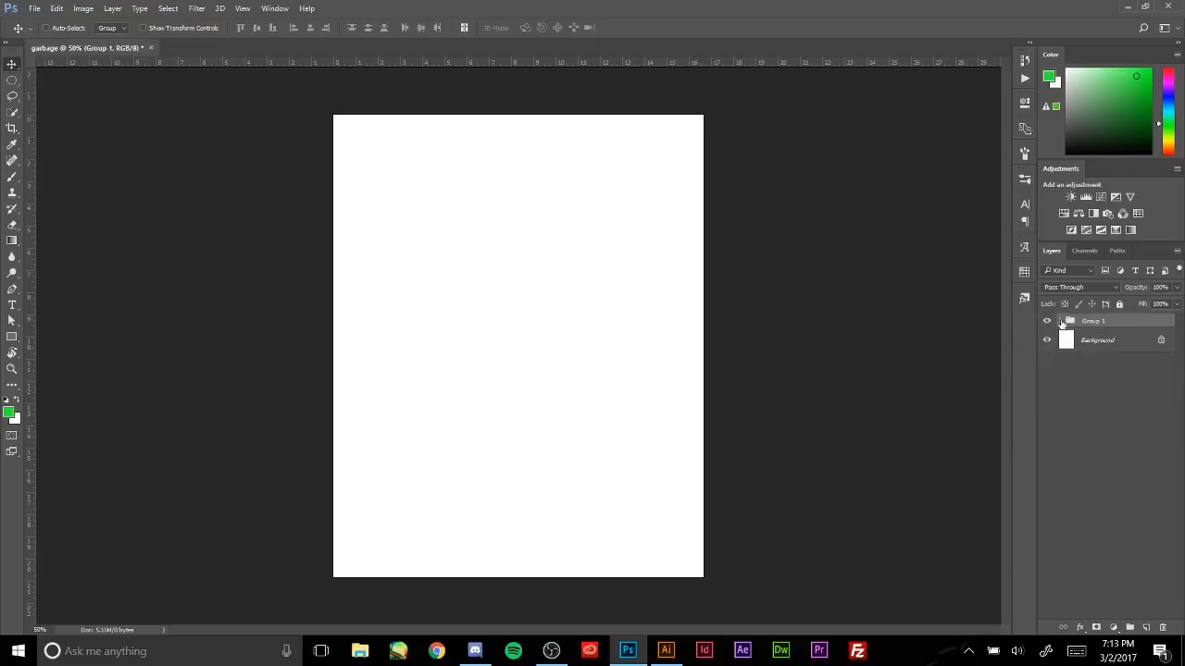
click(1061, 321)
click(1061, 322)
- Try moving the selected Group 1 on the canvas, and undo back to having Layers 1 through 4 outside the group
click(1087, 337)
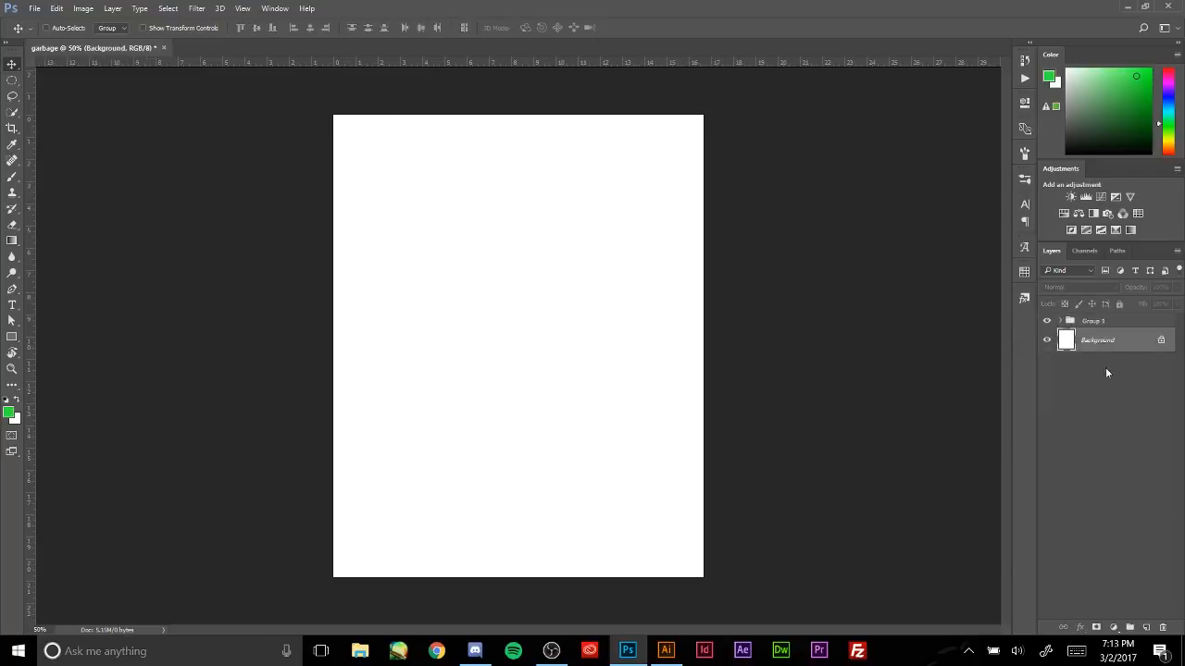
click(1098, 321)
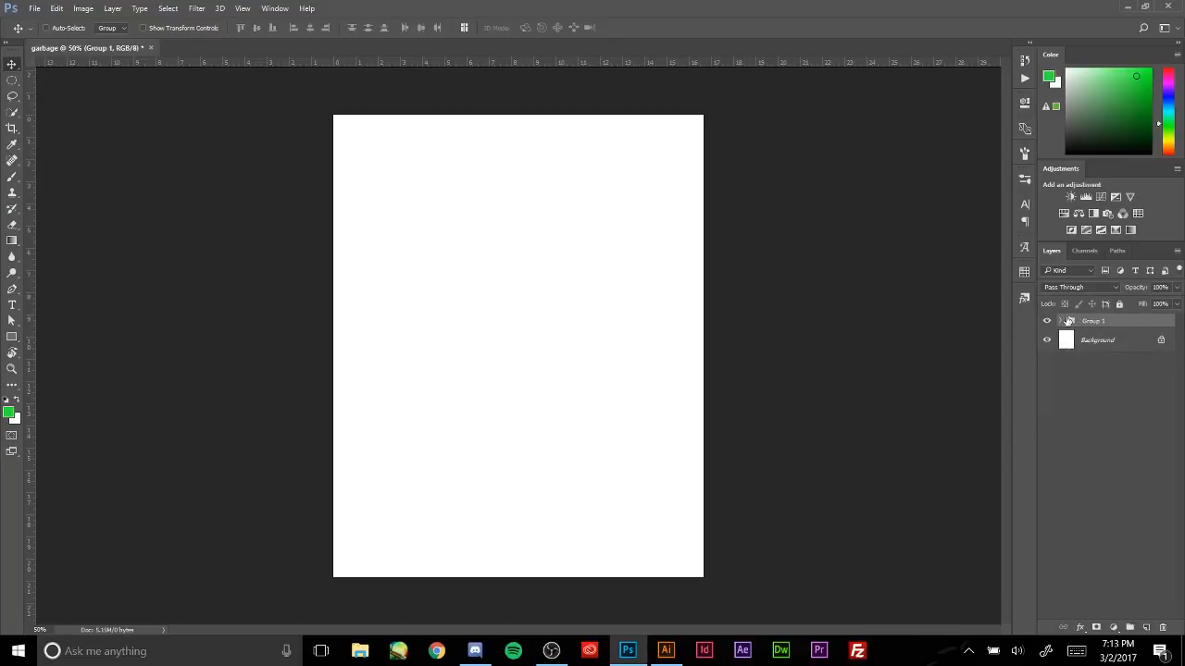
click(1061, 321)
click(1060, 321)
drag(549, 281, 587, 382)
key(ctrl)
key(ctrl+alt+z)
- Put Layers 1 through 4 together into a second new group, keeping its default name and leaving it collapsed
click(1107, 342)
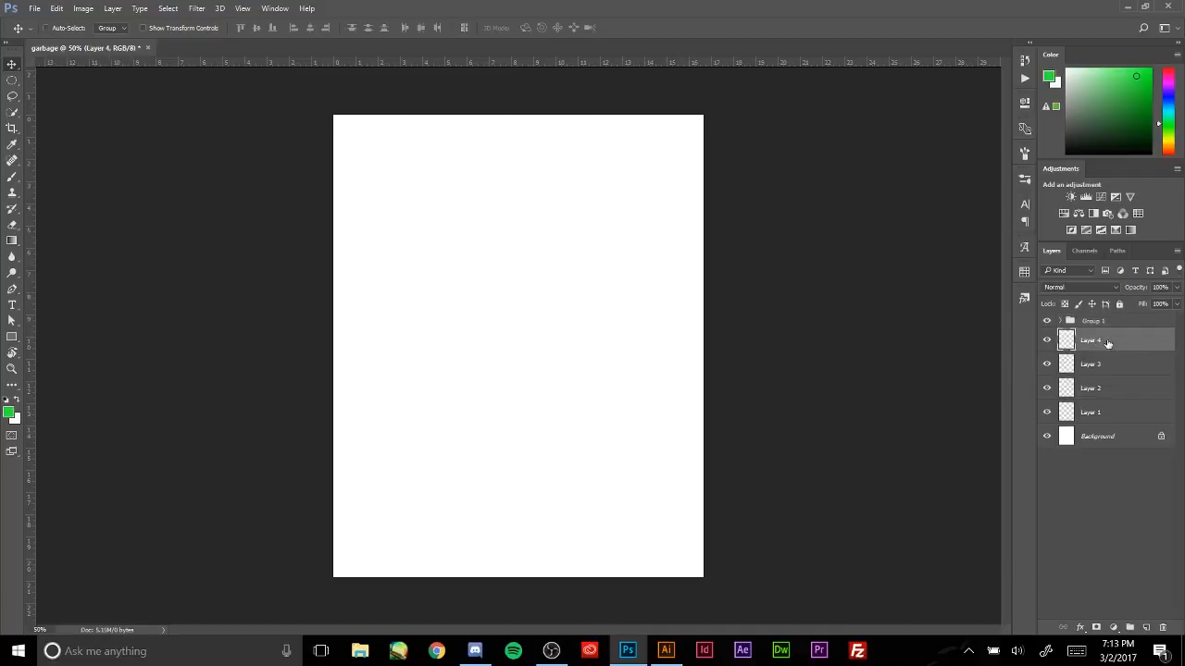
shift+click(1092, 412)
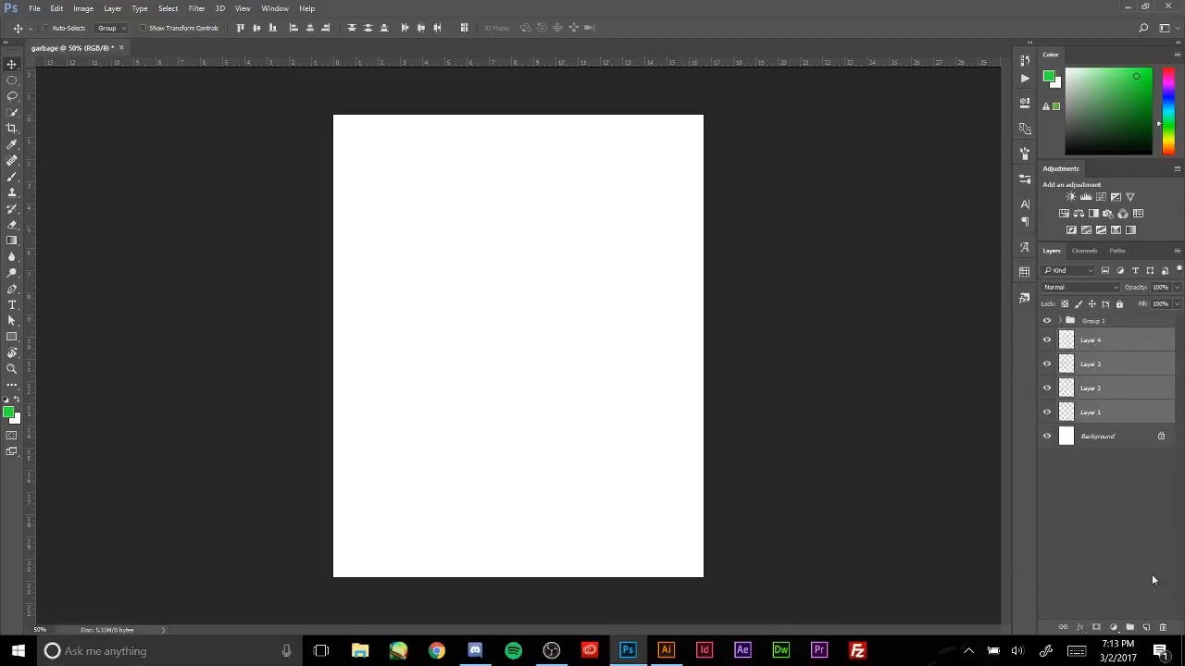
click(1130, 628)
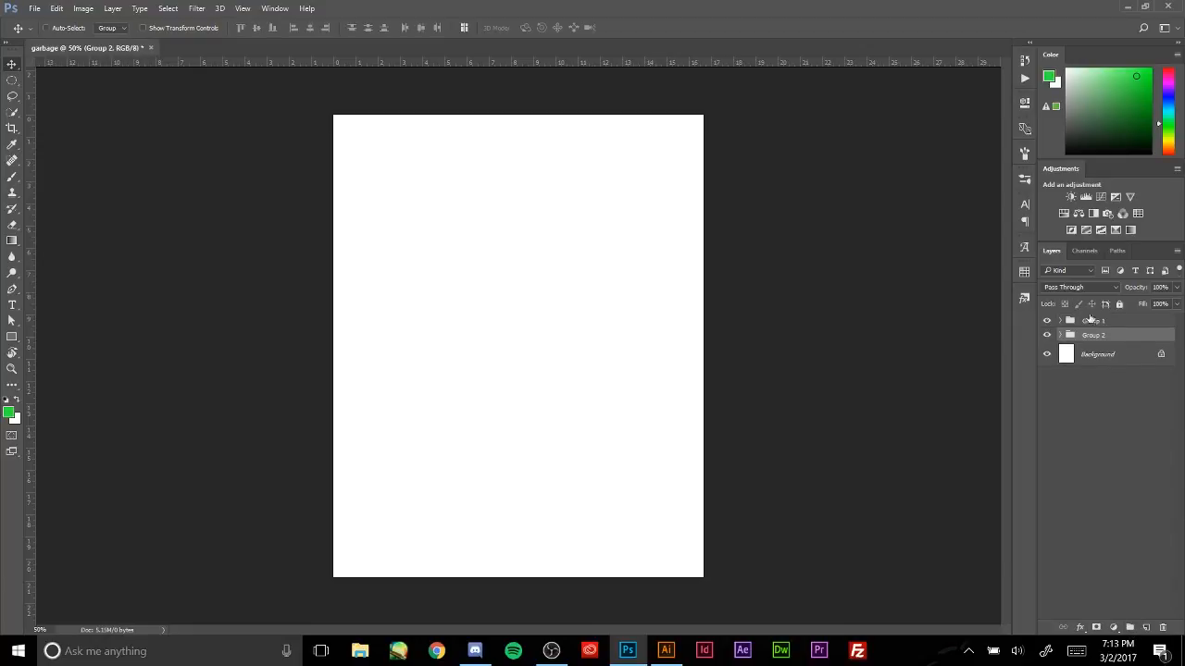
click(1061, 335)
click(1061, 335)
double_click(1094, 335)
key(Return)
- Delete Group 2 together with its contents, and delete the empty Group 1
click(1163, 628)
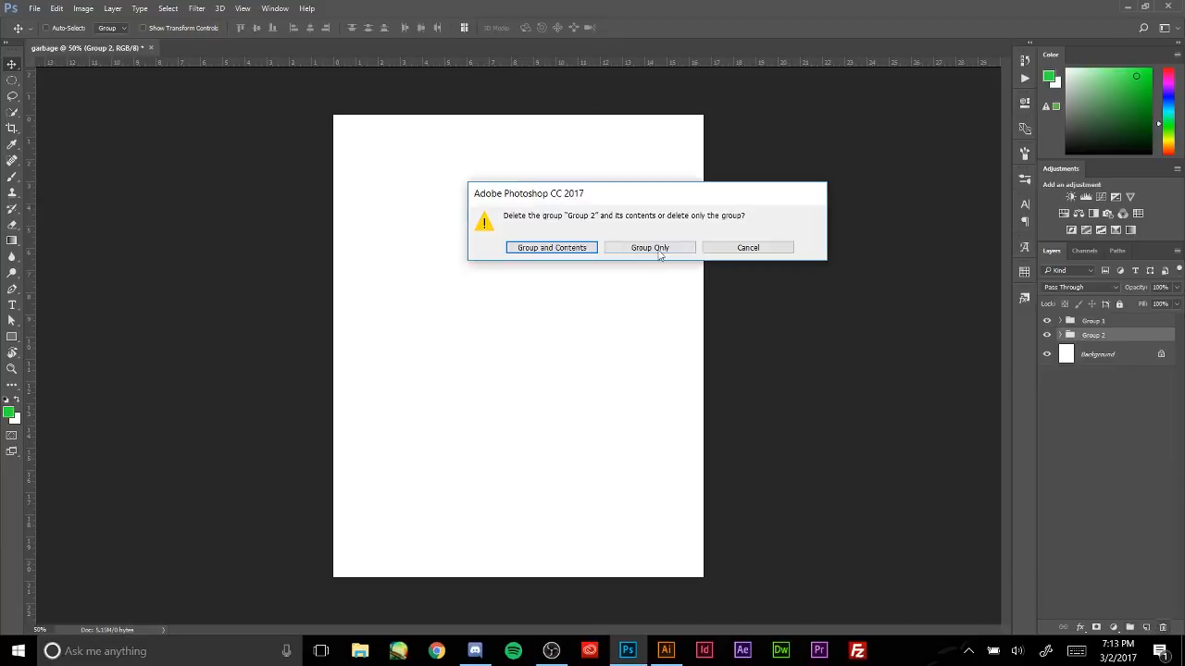
click(607, 248)
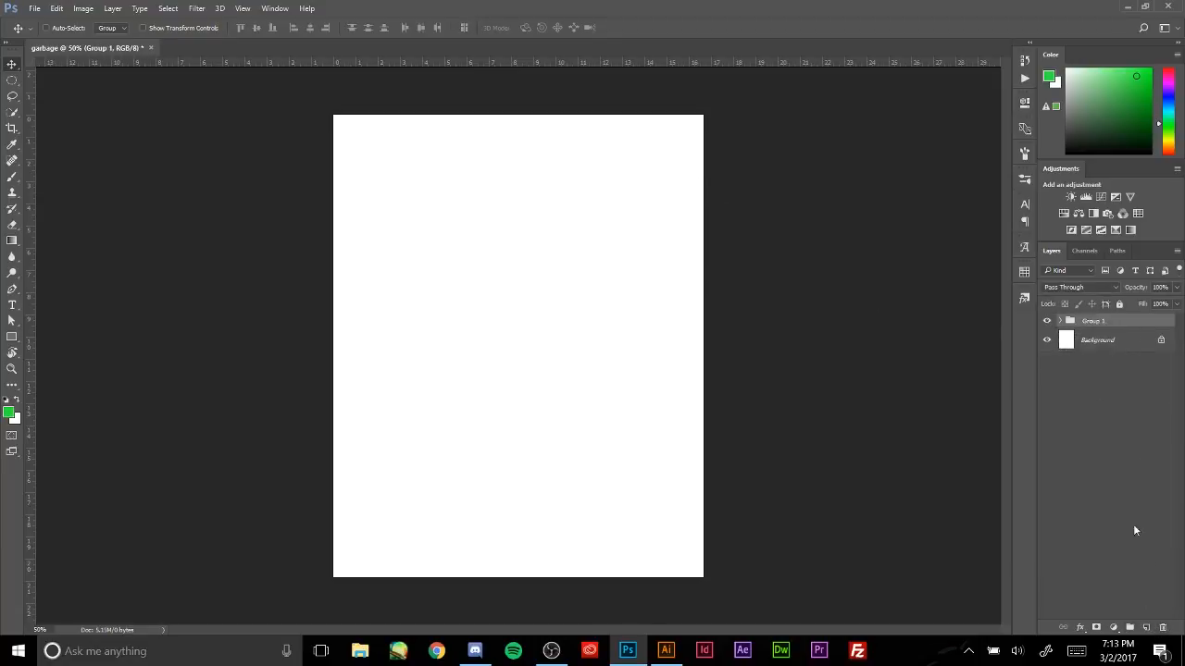
click(1164, 629)
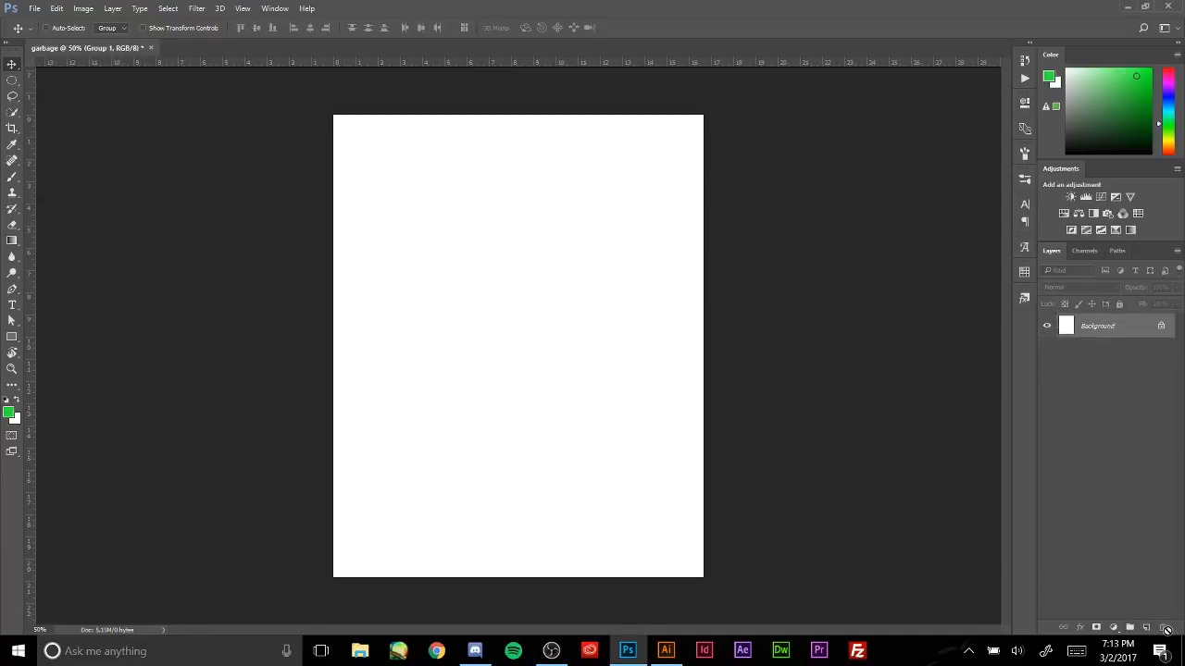
- Add a Solid Color fill layer above the Background in the current green foreground colour
click(1113, 628)
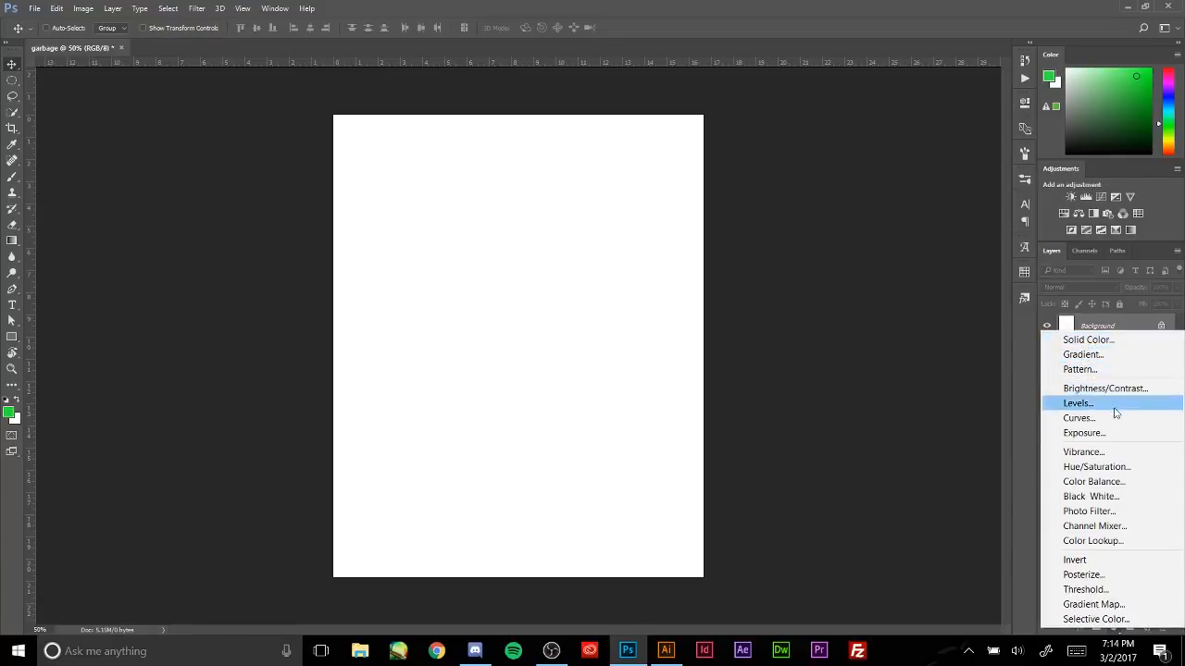
click(1090, 341)
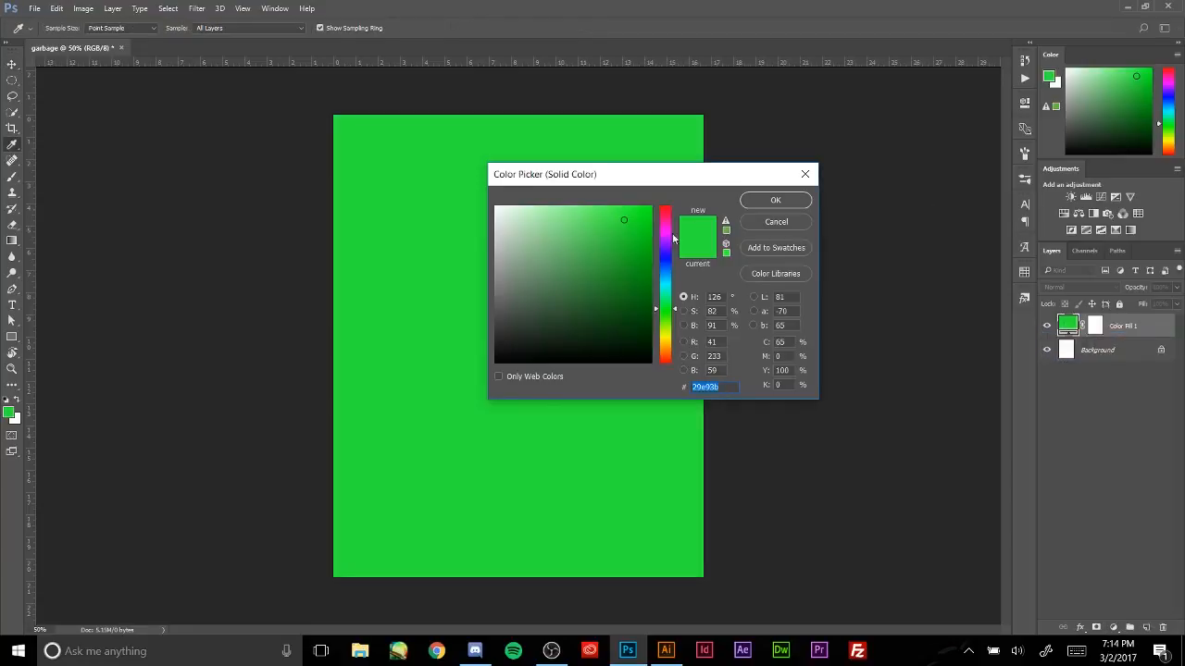
click(776, 200)
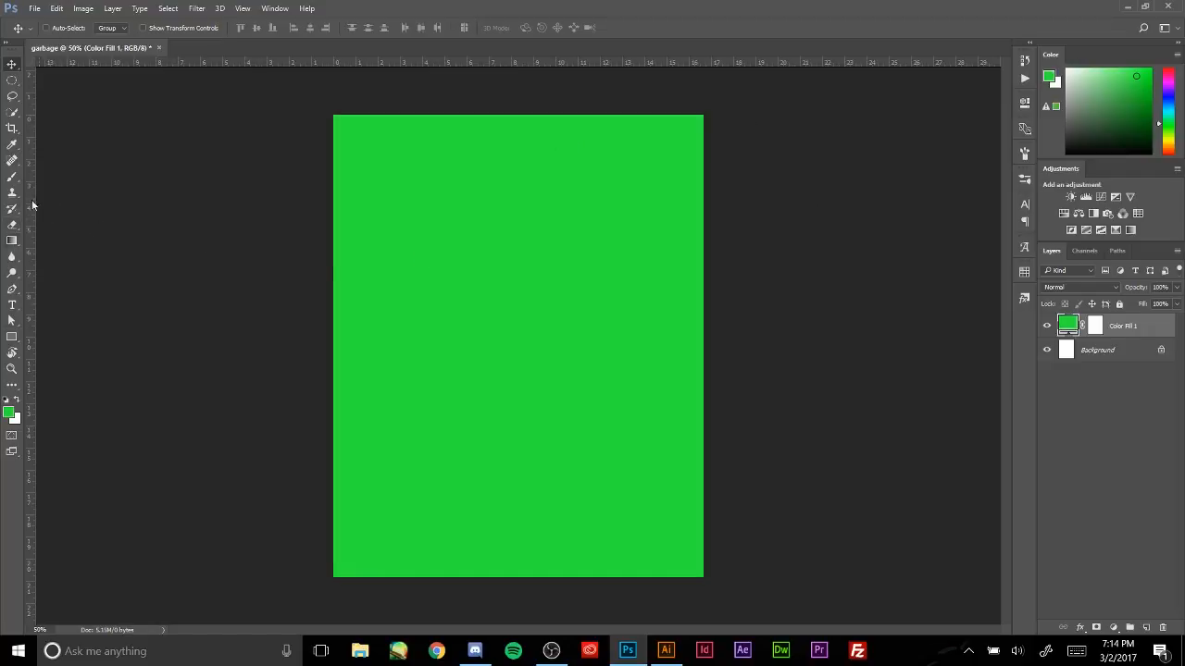
- Activate the Paint Bucket tool and unlock the Background layer, keeping Color Fill 1 selected
click(12, 242)
click(59, 253)
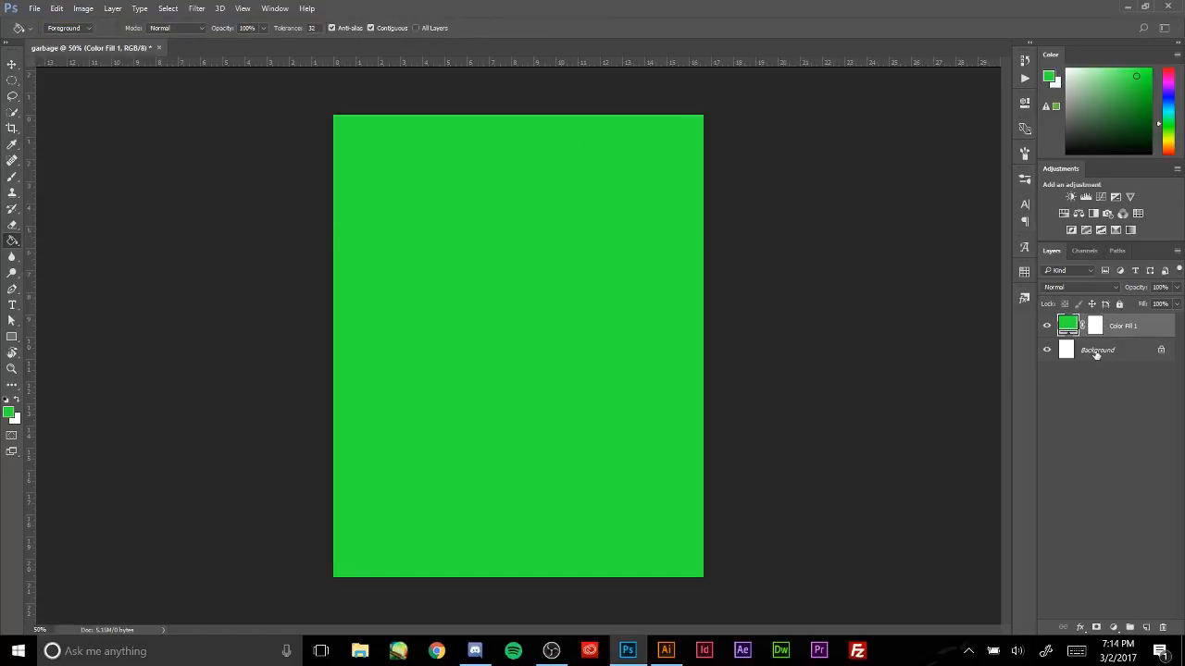
click(1055, 287)
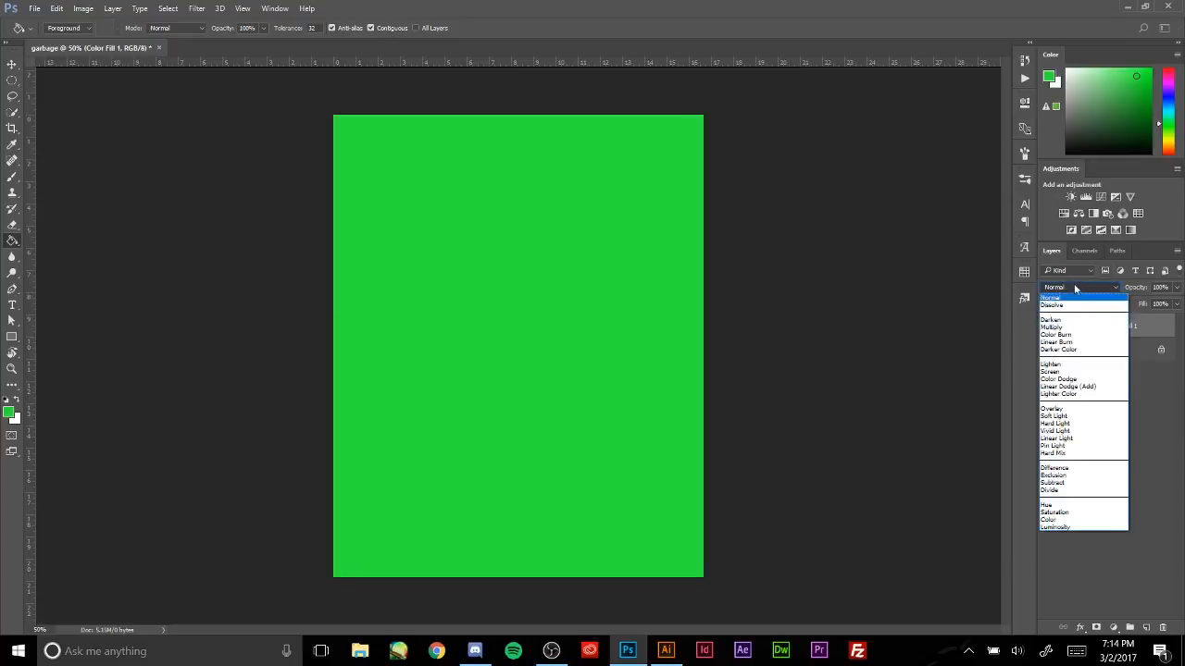
click(1076, 290)
click(1160, 347)
click(1070, 326)
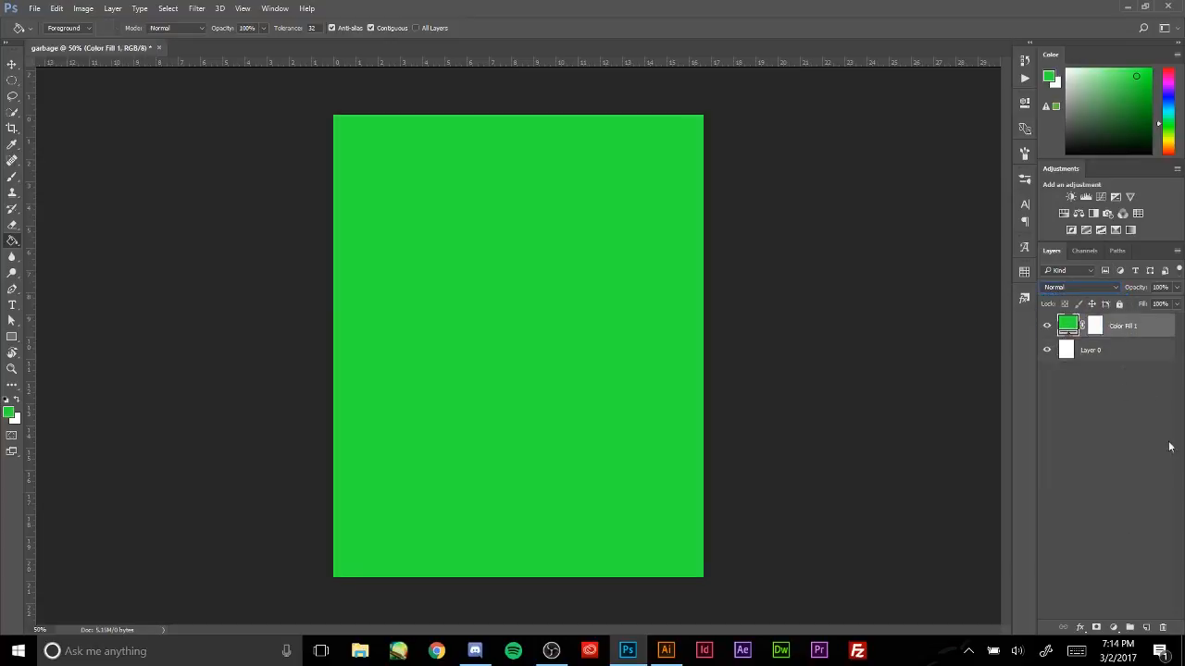
- Add a Gradient fill layer above Color Fill 1 using the Chrome preset with a linear style at 90°
click(1114, 627)
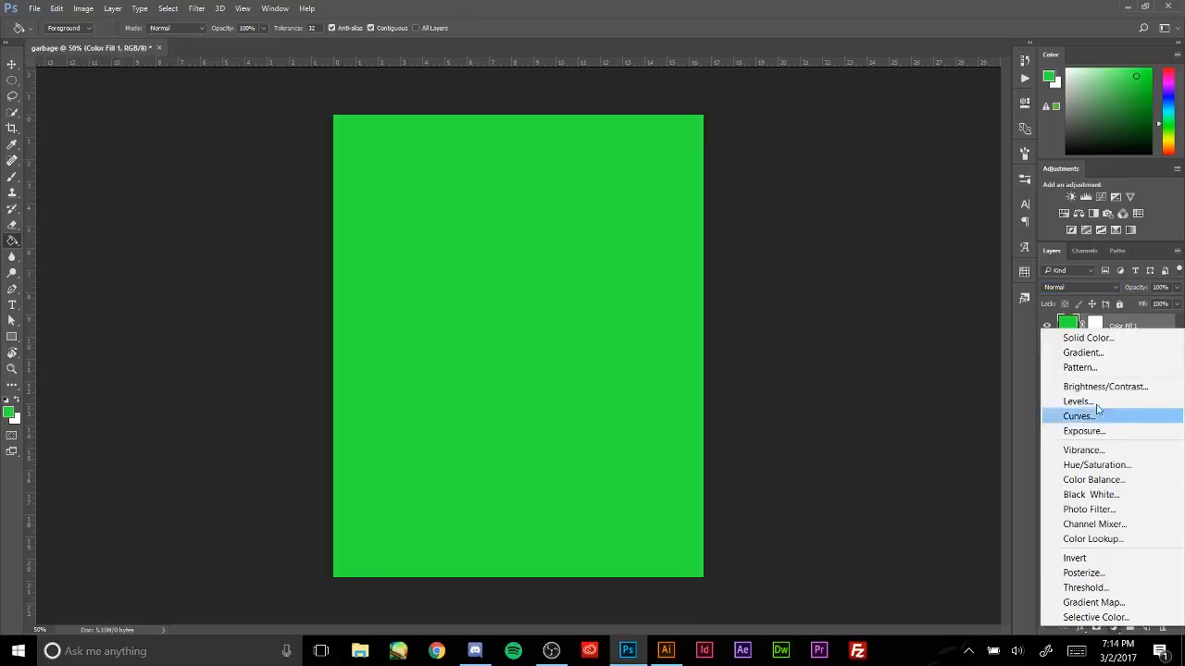
click(1083, 353)
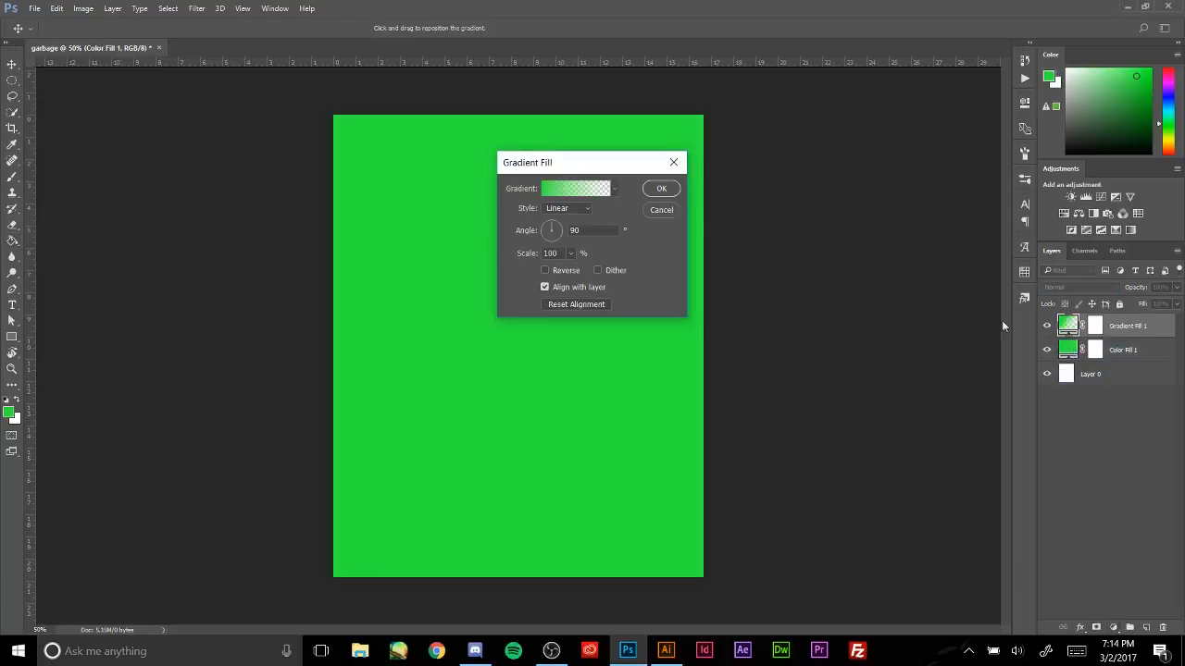
click(584, 190)
click(735, 170)
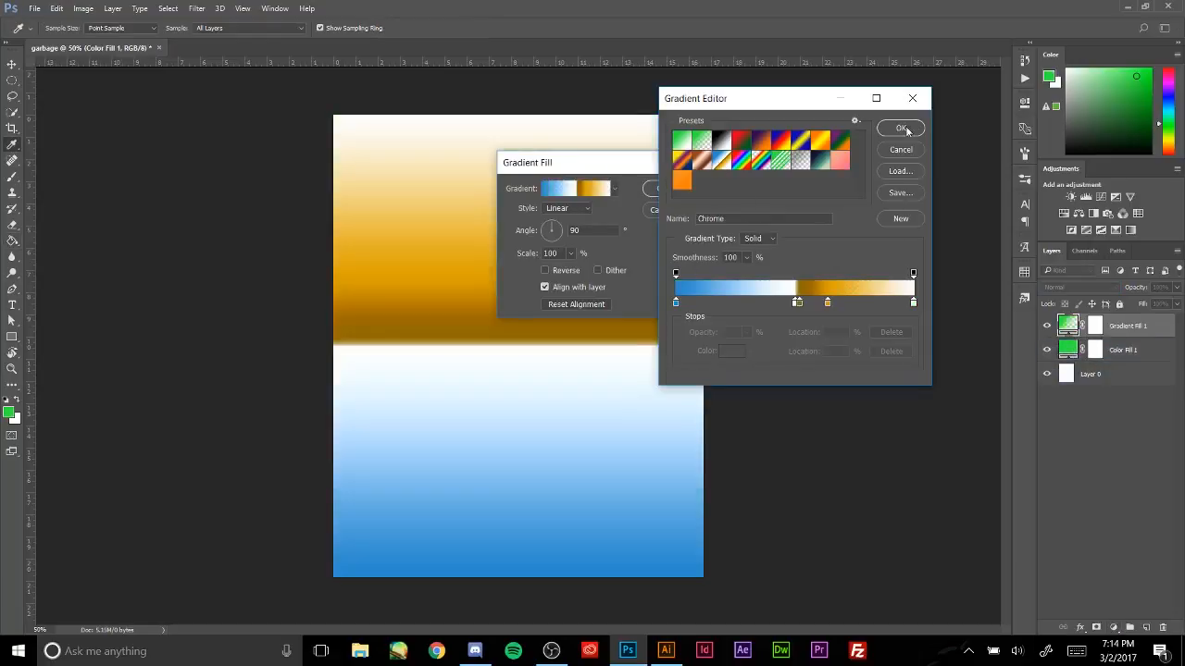
click(903, 128)
click(661, 188)
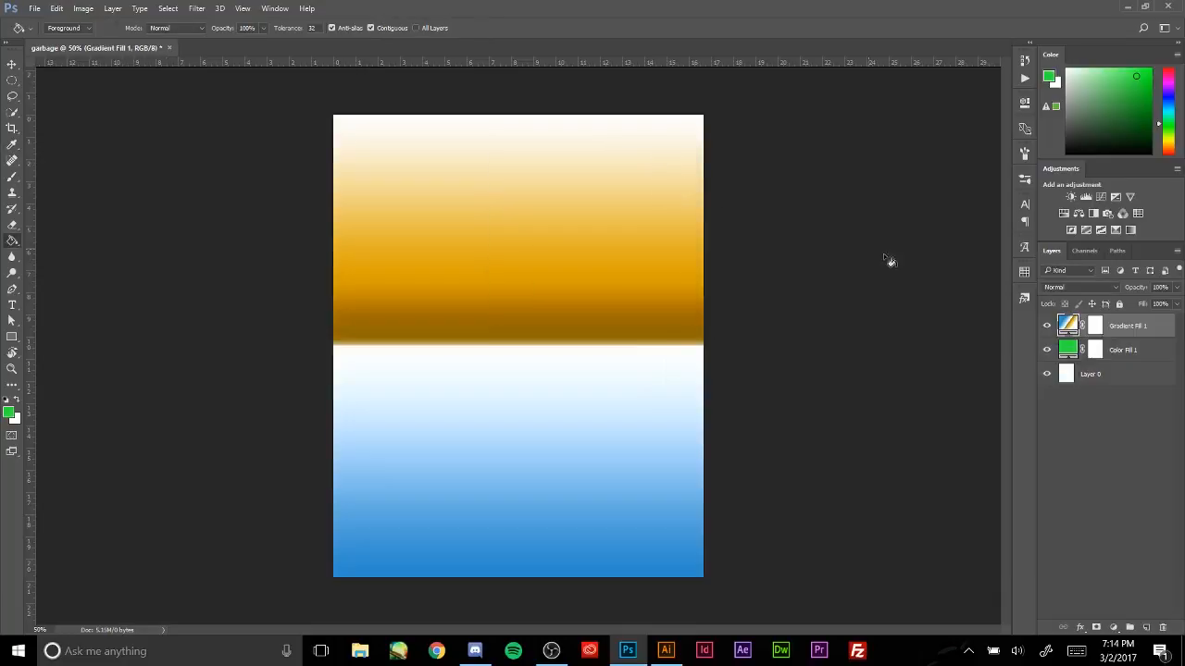
- Add a Pattern fill layer above Gradient Fill 1 and choose the light grey textured pattern after trying other swatches
click(1113, 627)
click(1098, 368)
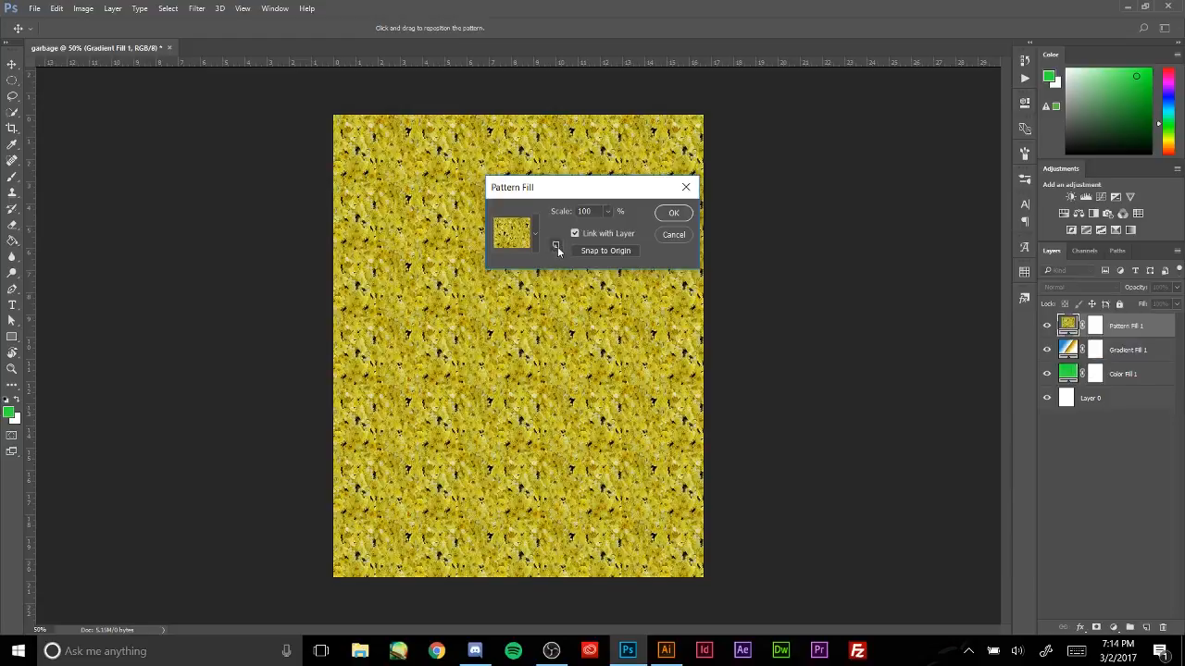
click(533, 238)
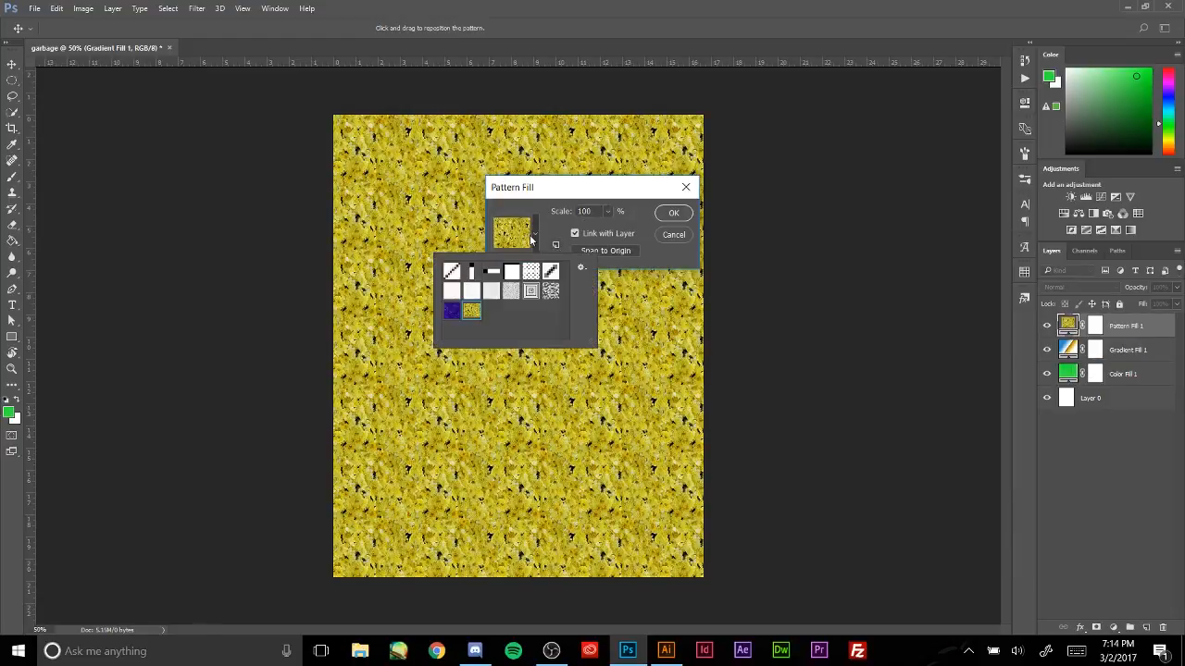
click(495, 274)
click(489, 295)
click(513, 297)
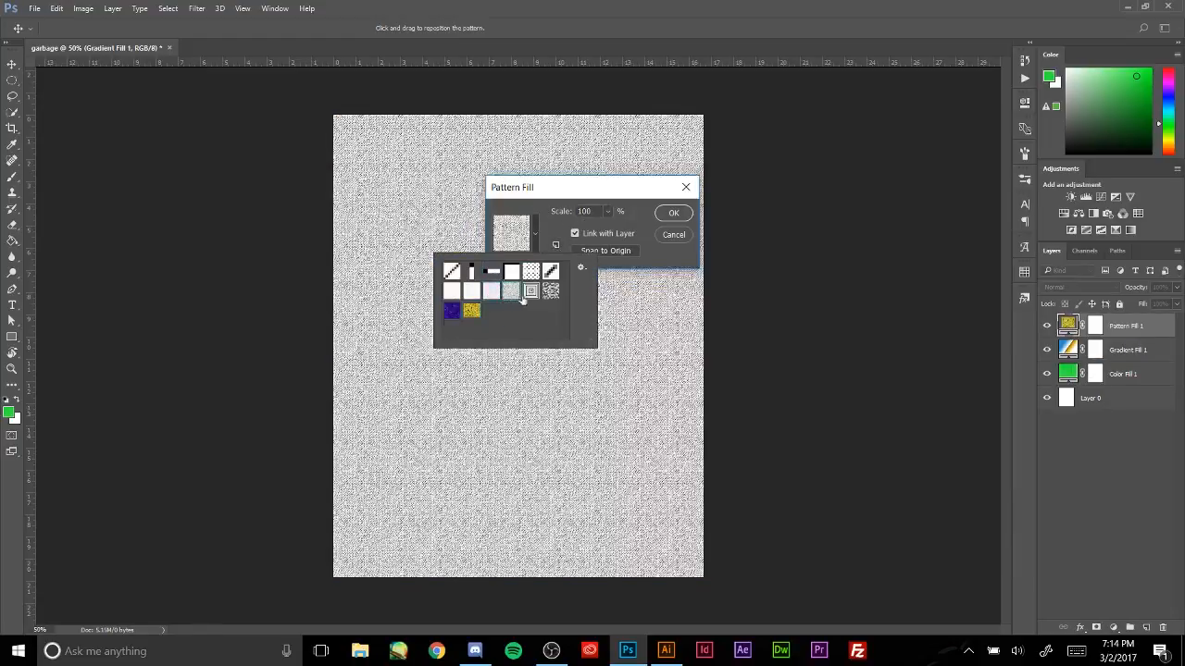
click(492, 292)
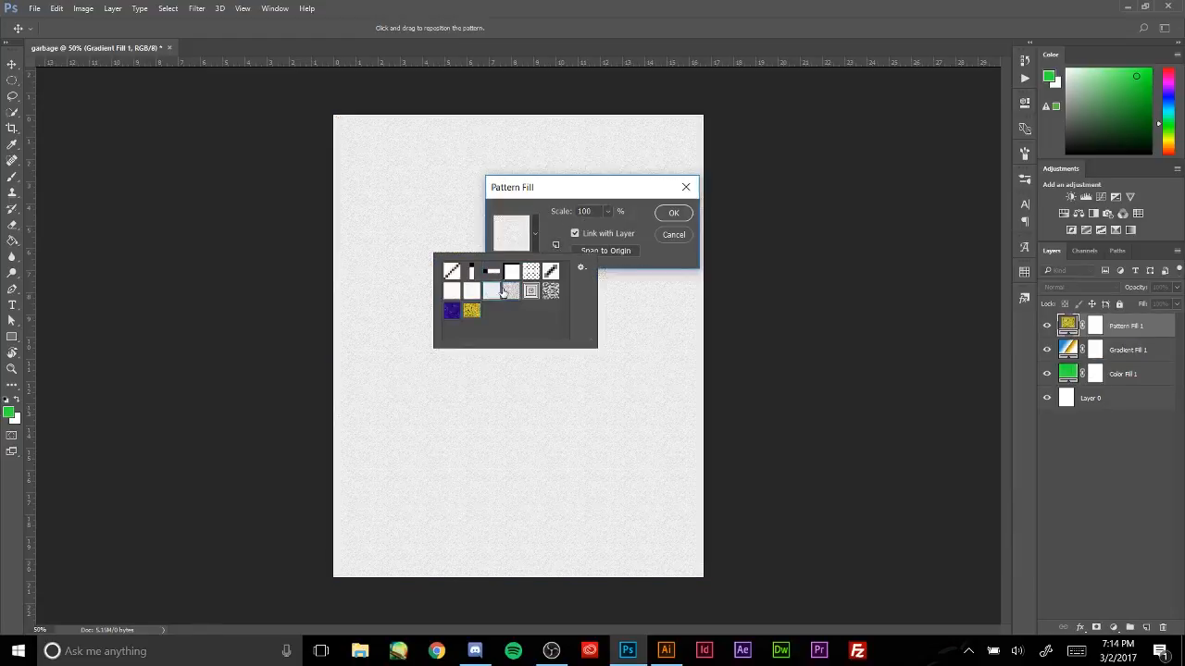
- Enlarge the pattern fill's scale to 429% and apply the fill
click(607, 212)
drag(603, 230, 627, 233)
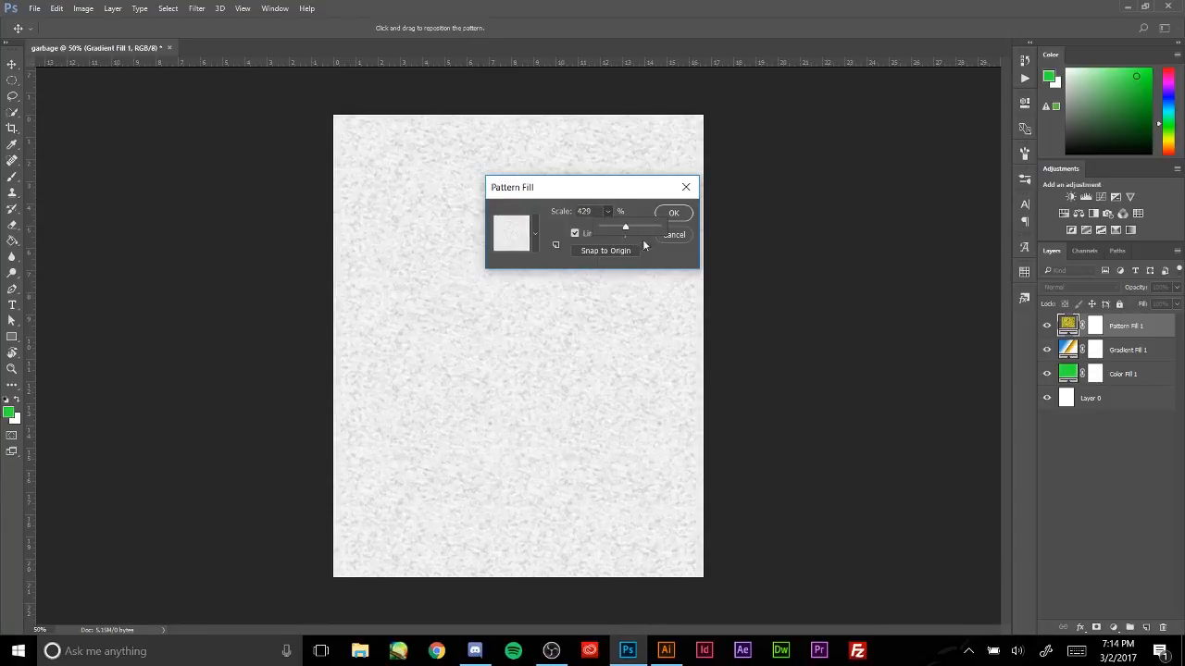
click(673, 214)
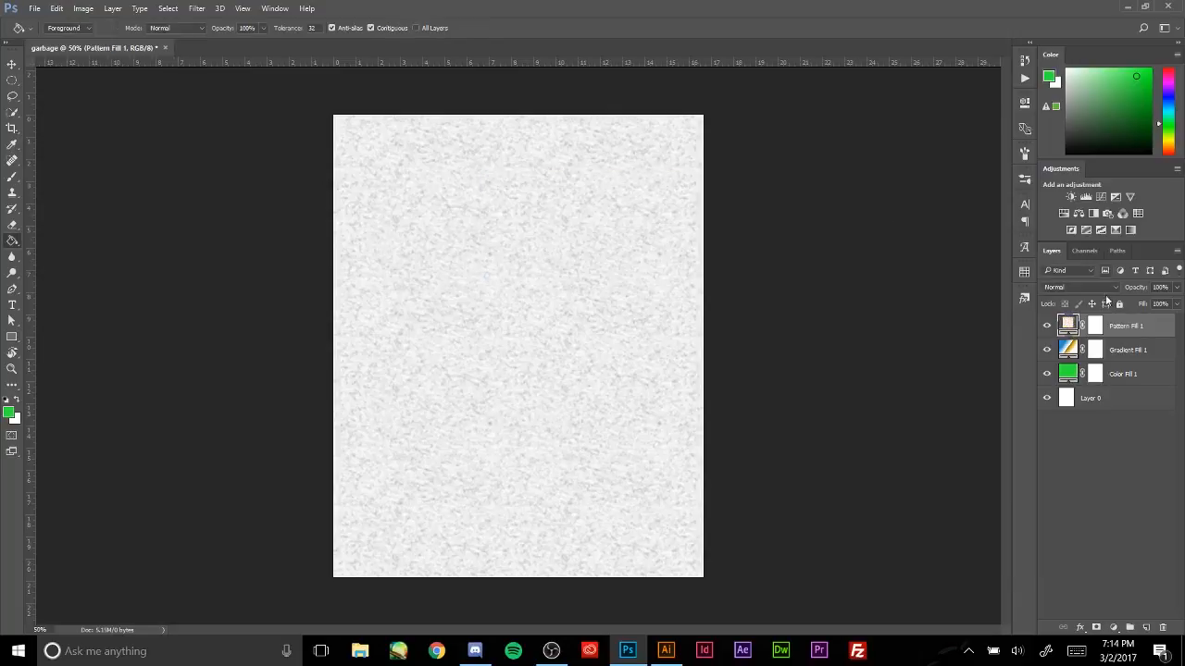
- Try blend modes such as Darken, Color Burn and Linear Burn on Pattern Fill 1, and return it to Normal
click(1081, 287)
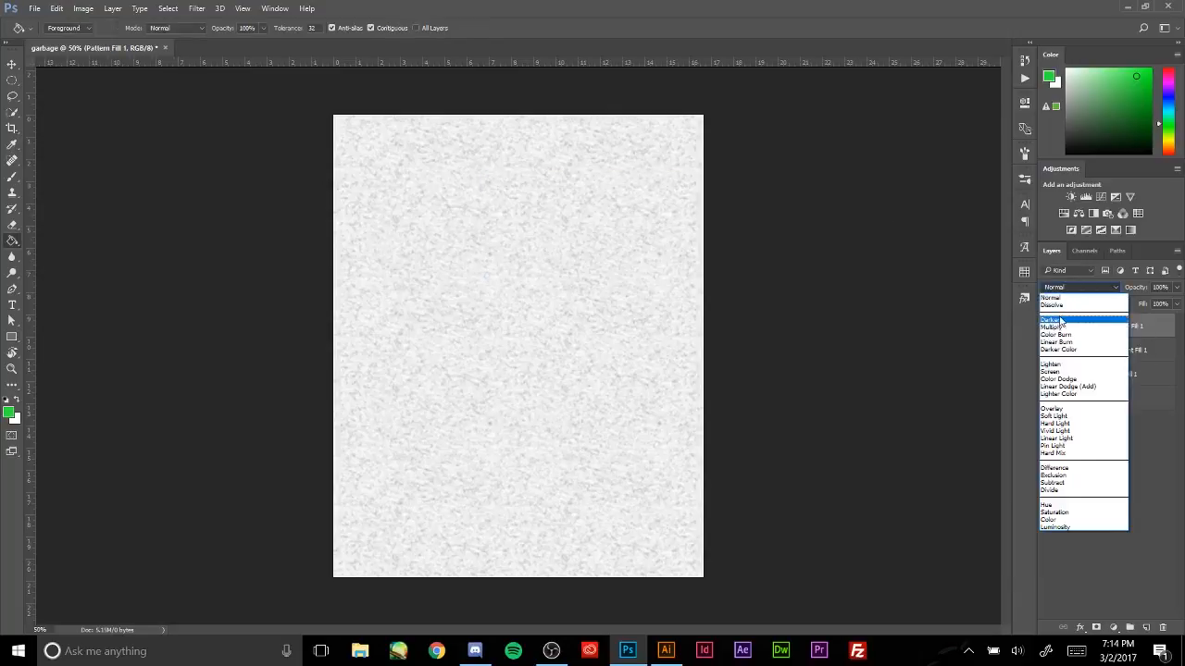
click(1065, 322)
key(Down)
key(Down)
key(Down)
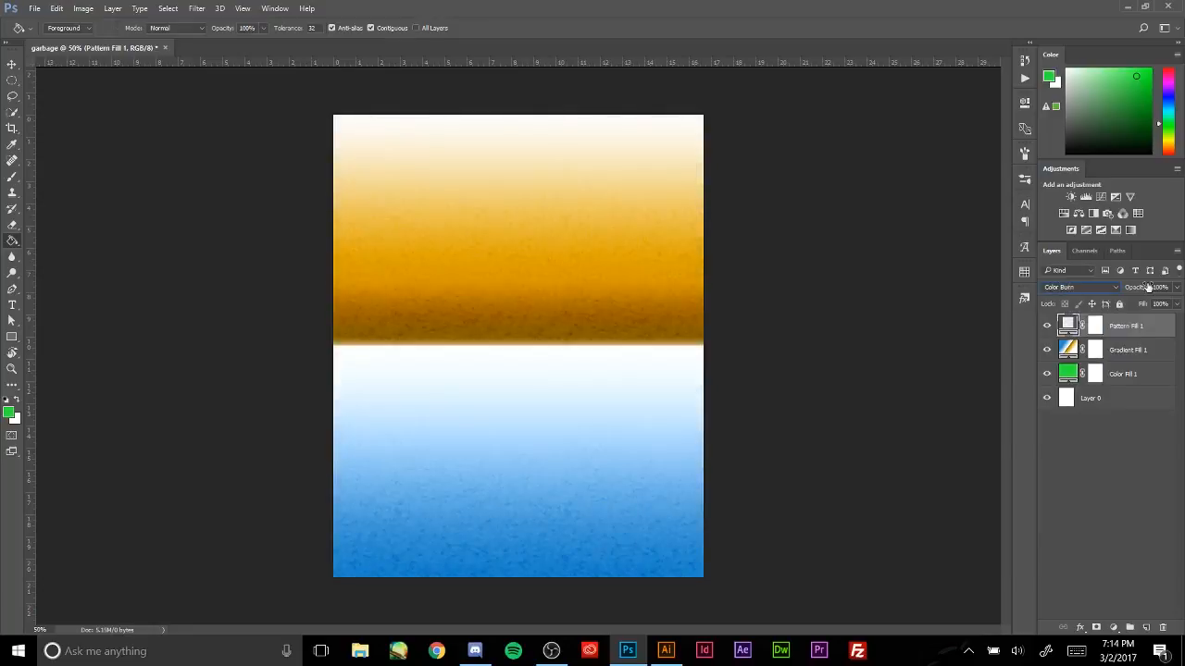
key(Up)
key(Down)
key(Down)
key(Down)
key(Down)
key(Down)
key(Down)
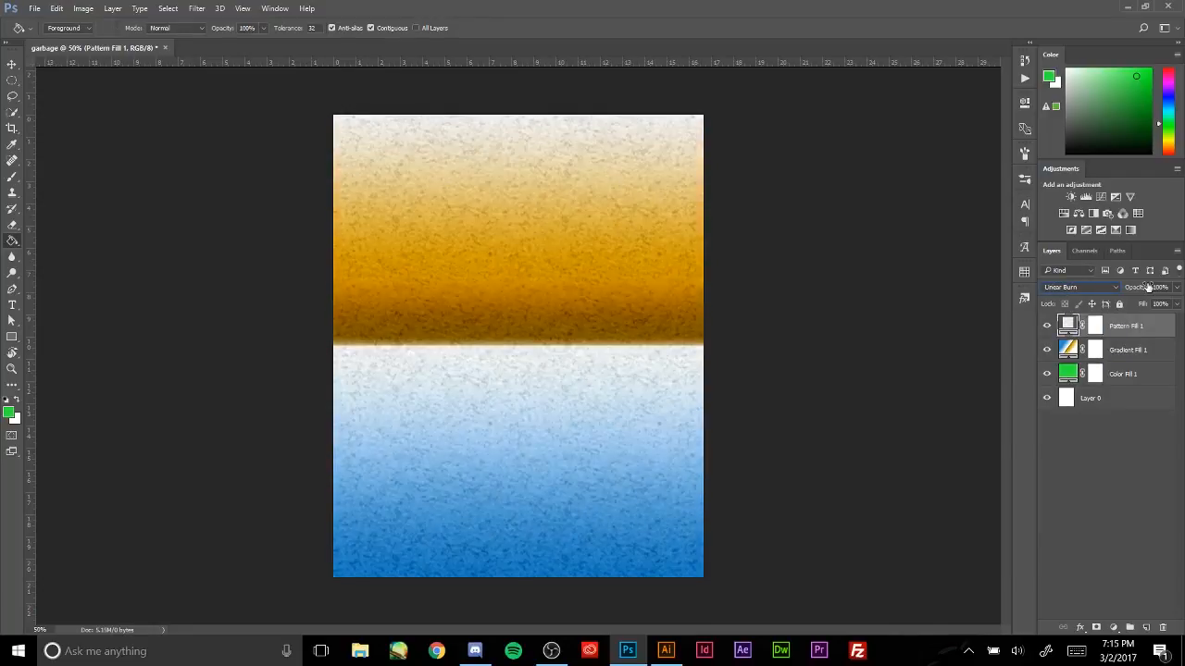
key(Up)
key(Up)
key(Up)
key(Up)
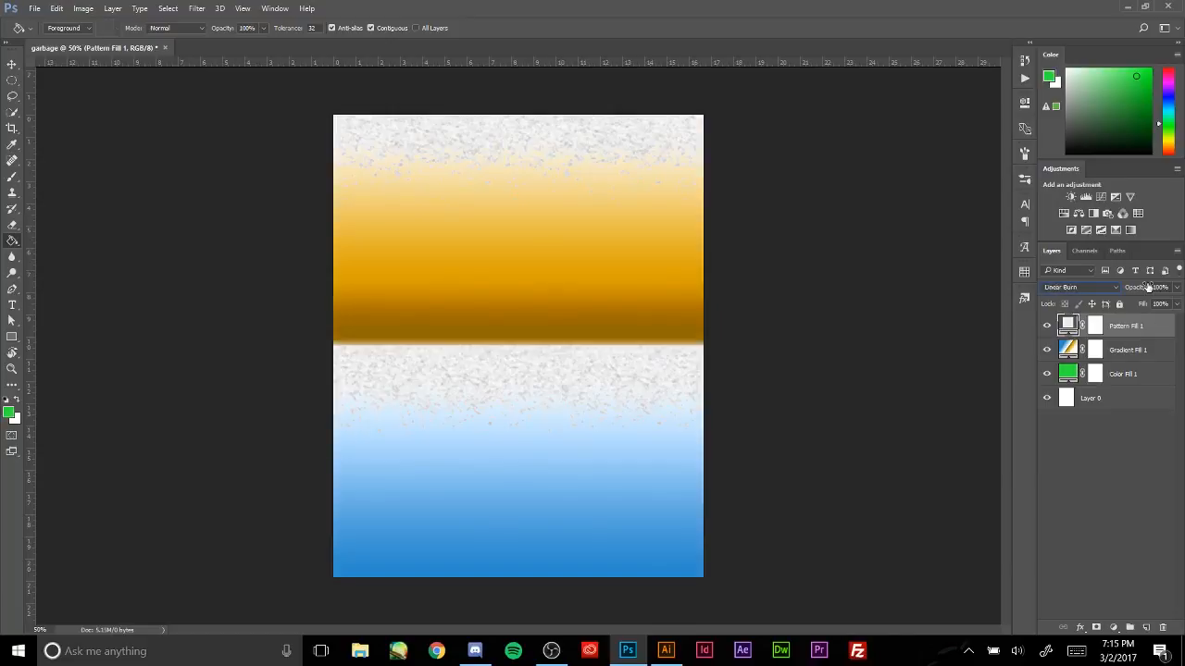
key(Up)
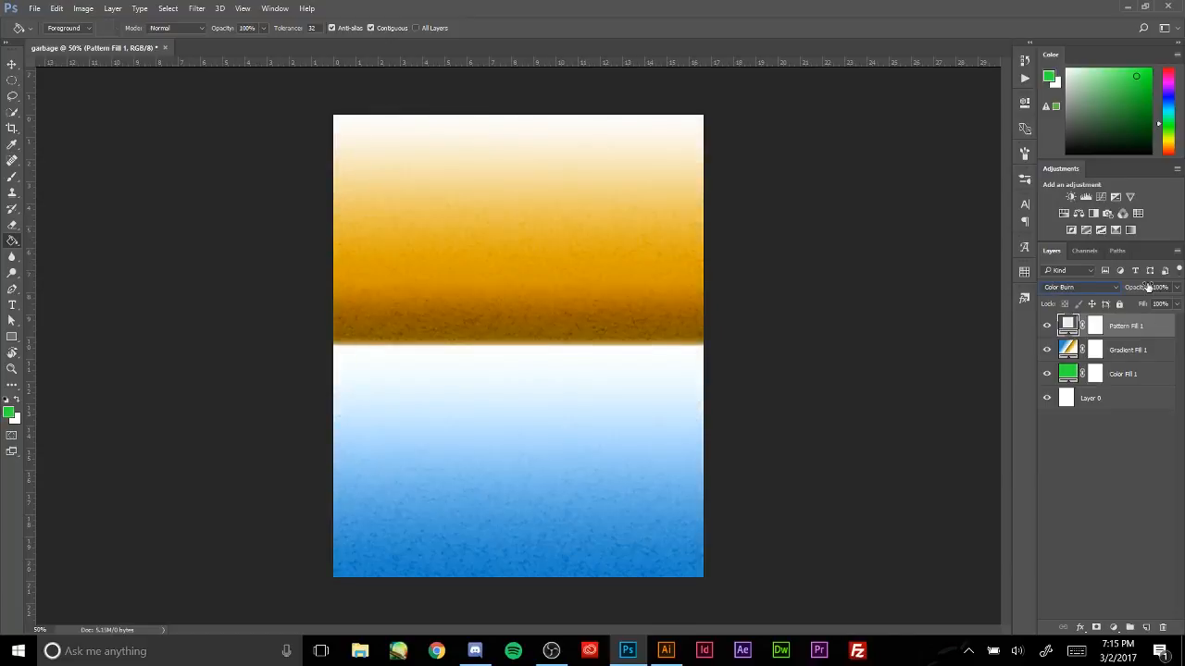
key(Up)
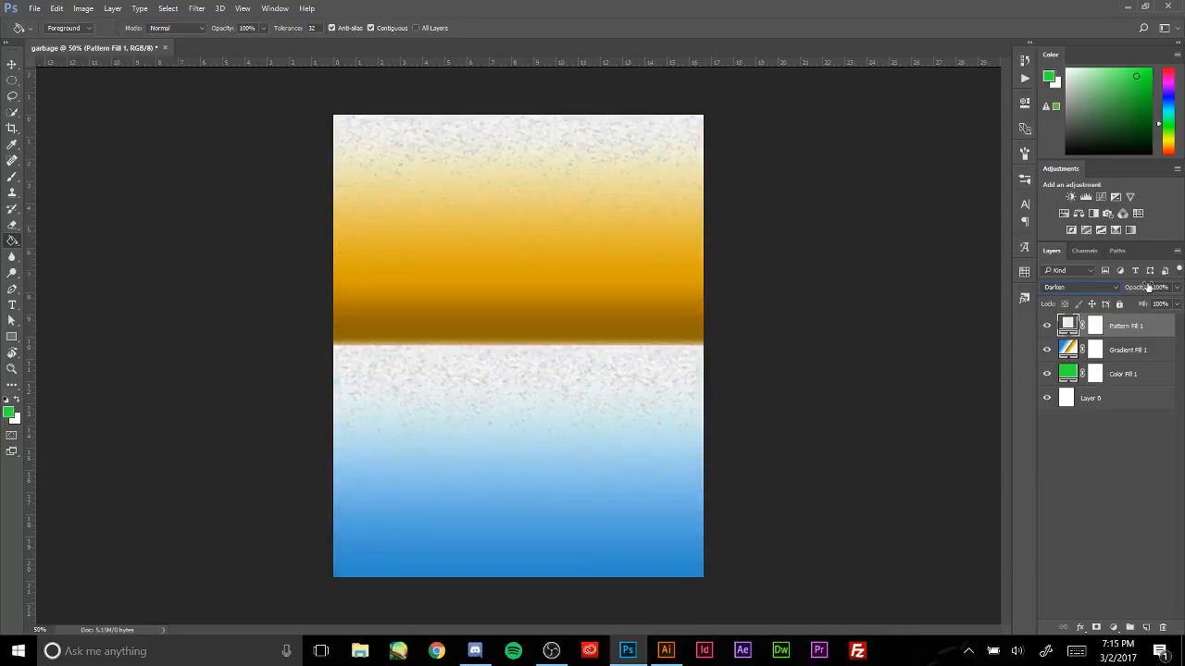
key(Up)
key(Up)
key(Up)
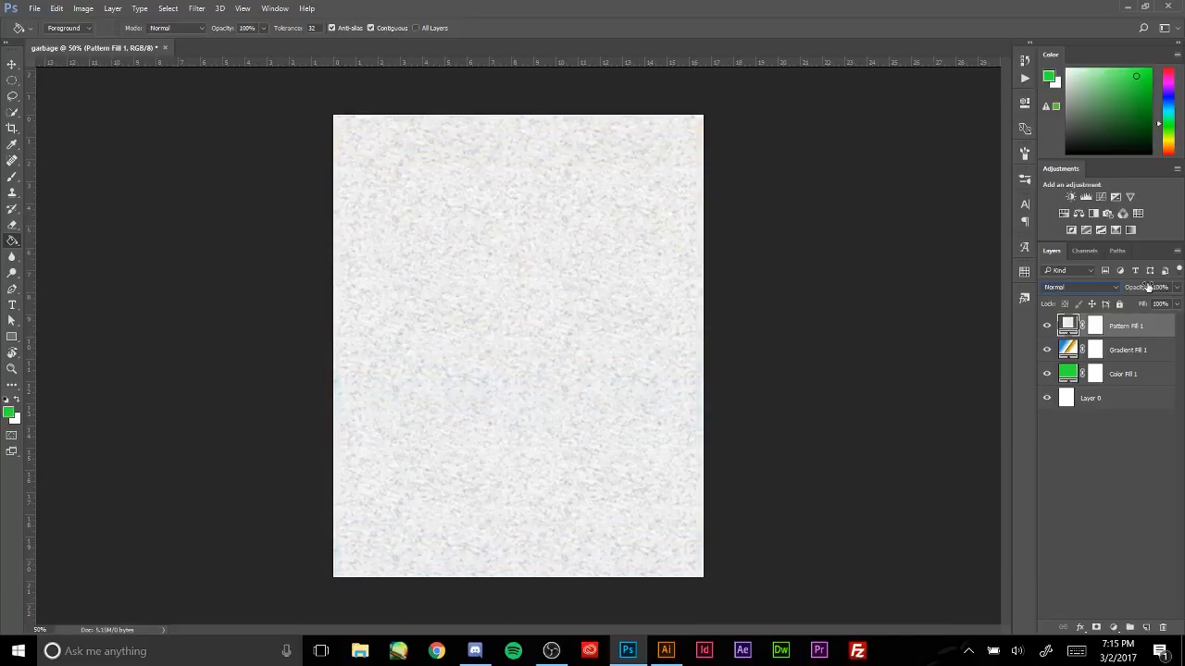
- Set the blend mode of Pattern Fill 1 to Darker Color
key(Down)
key(Down)
key(Down)
key(Down)
key(Down)
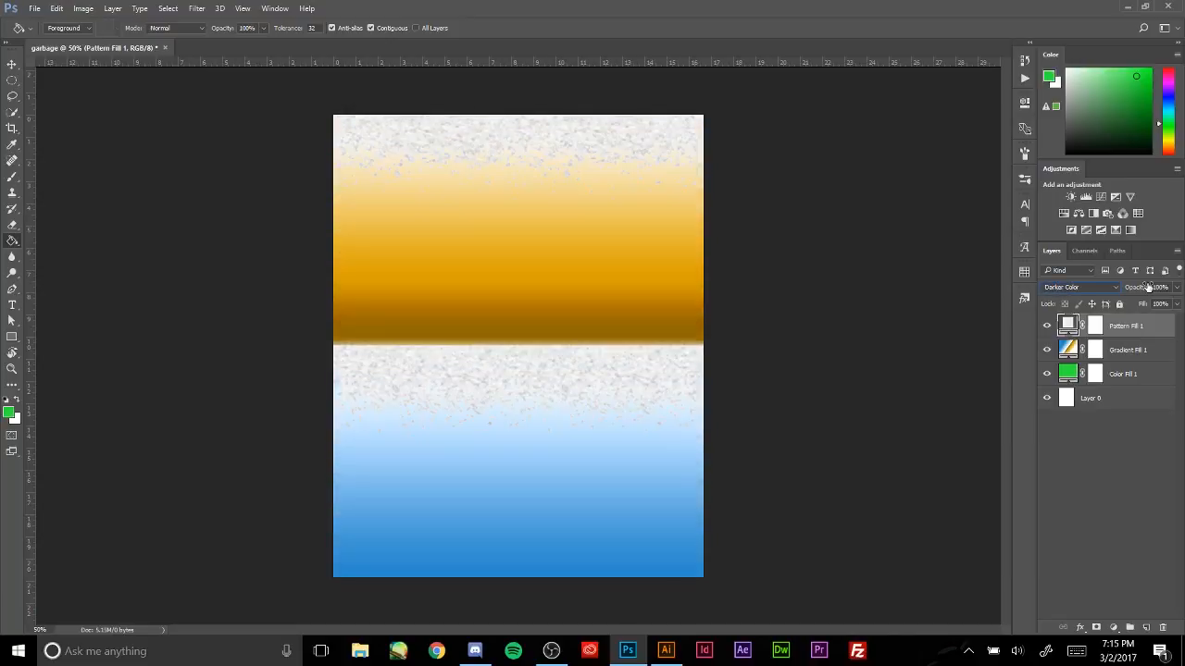
- Try the Dissolve blend mode on Pattern Fill 1, and return it to Normal at full opacity
click(1135, 344)
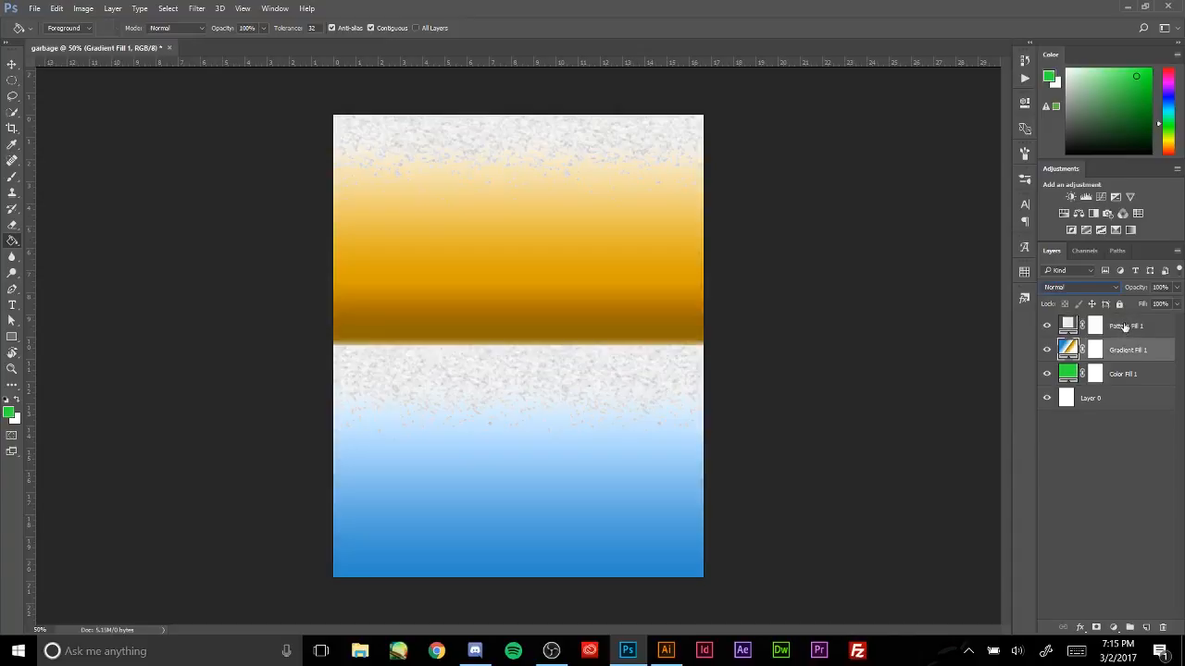
click(1125, 327)
click(1090, 292)
click(1076, 296)
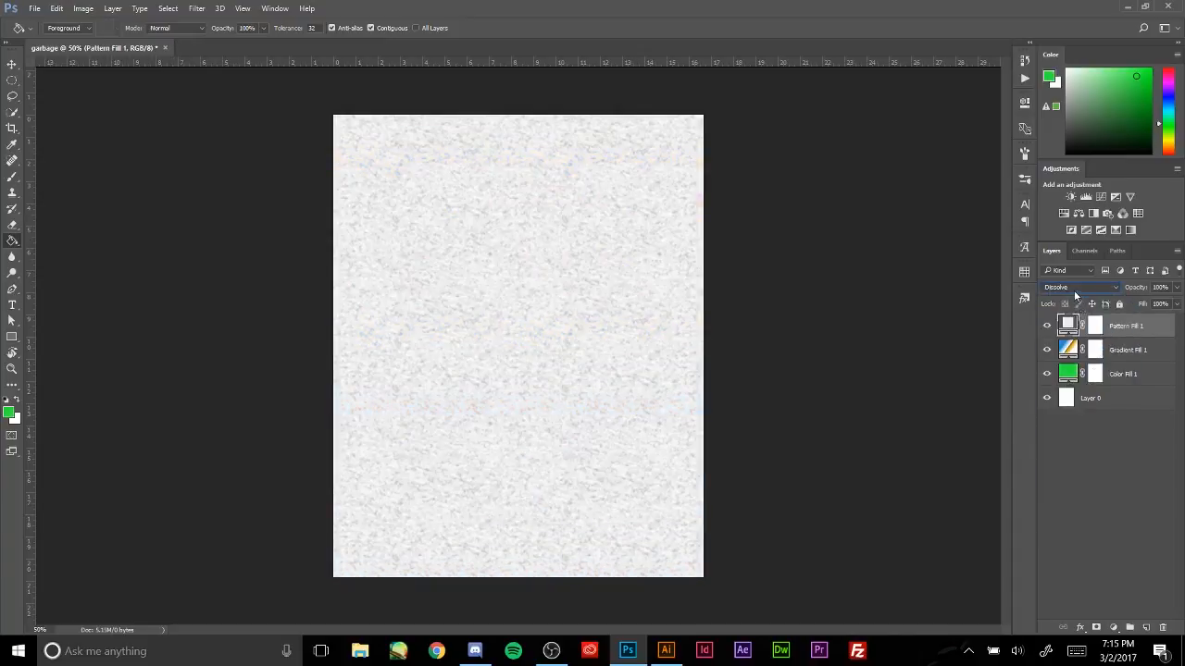
click(1075, 293)
click(1069, 291)
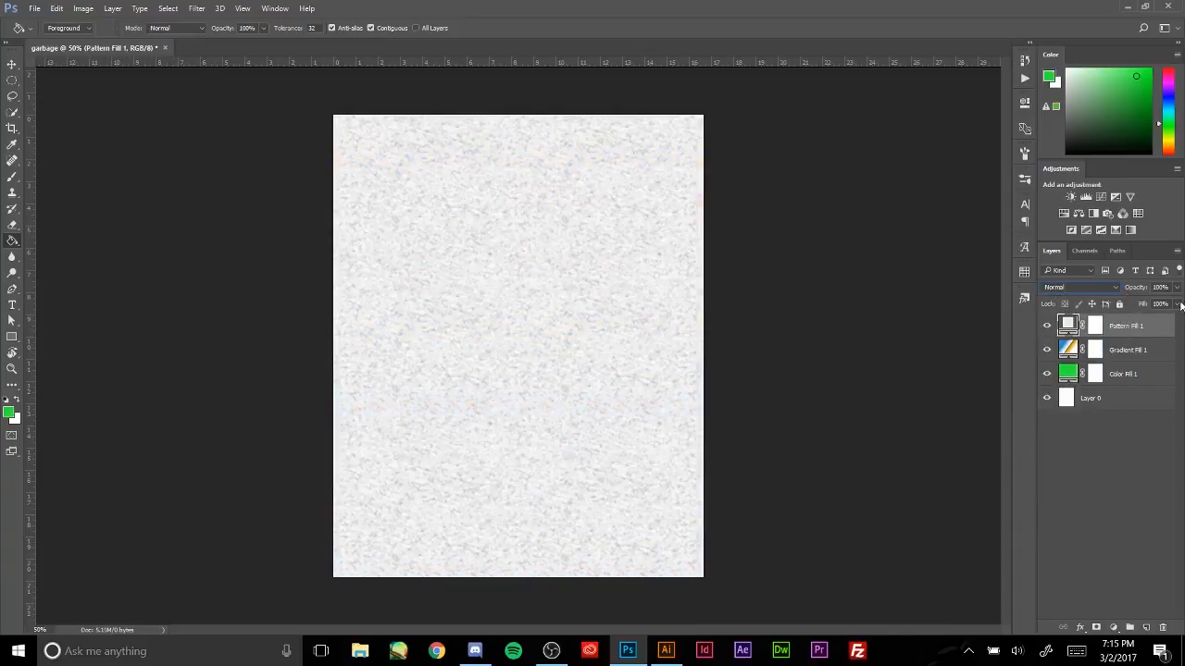
click(1177, 288)
mouse_move(1177, 301)
mouse_down()
mouse_move(1144, 303)
mouse_move(1175, 302)
mouse_up()
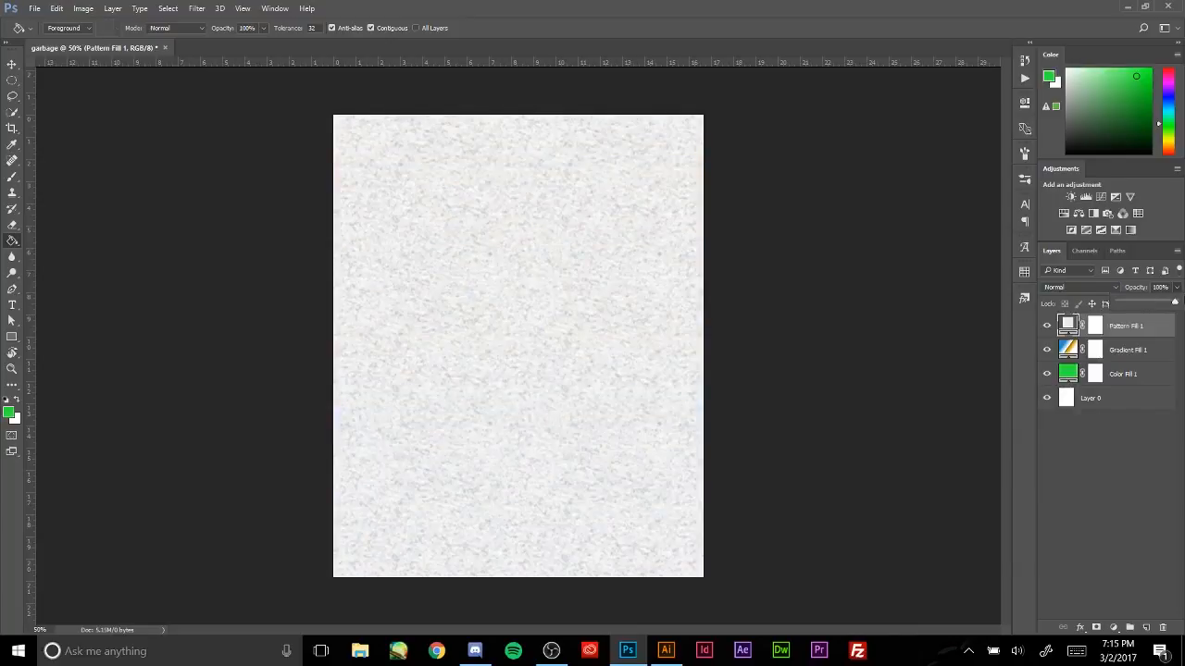
- Change Pattern Fill 1's blend mode through Darken and Multiply to Color Burn, and toggle its visibility to compare the result
click(1065, 289)
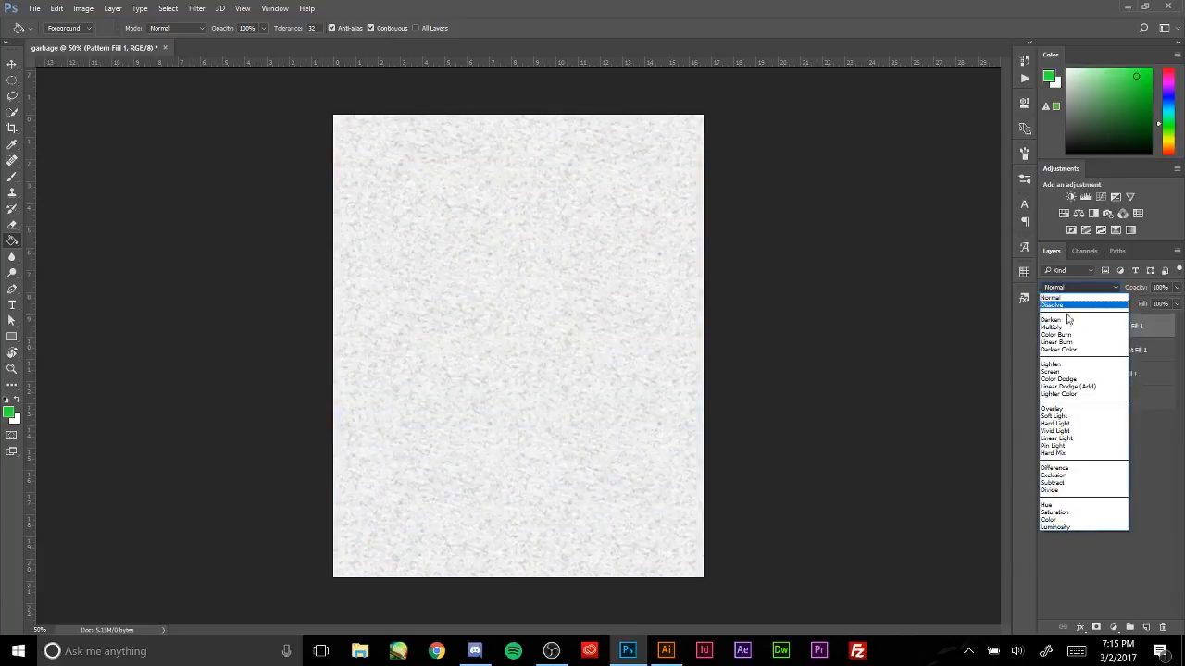
click(1068, 319)
key(Down)
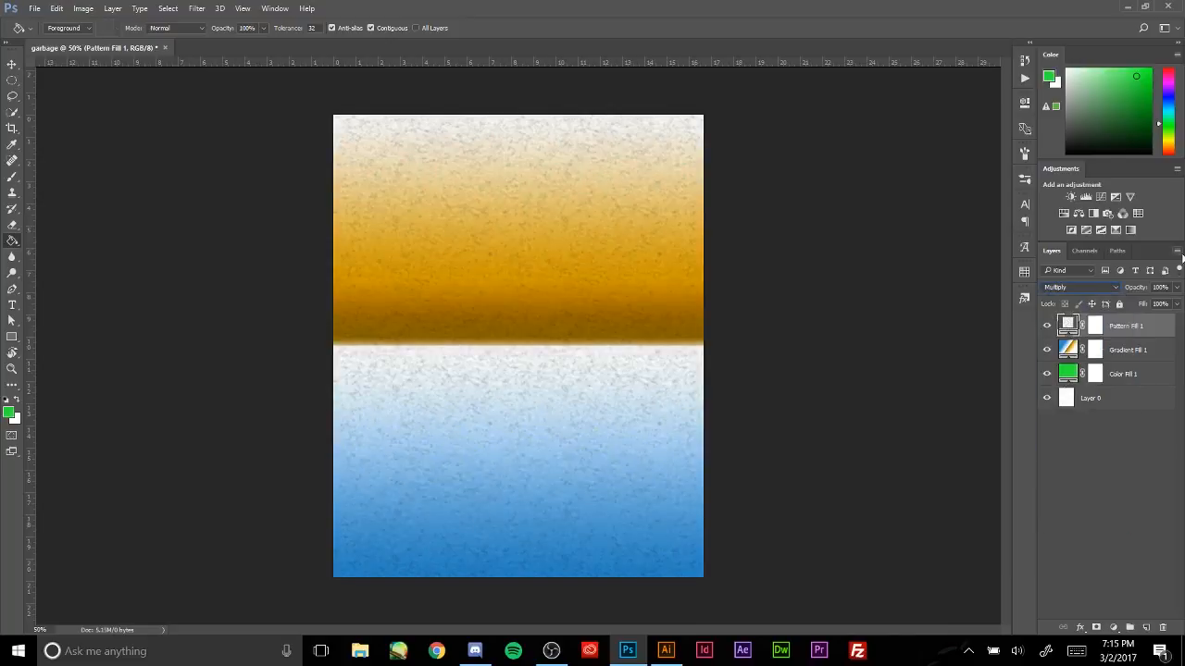
key(Down)
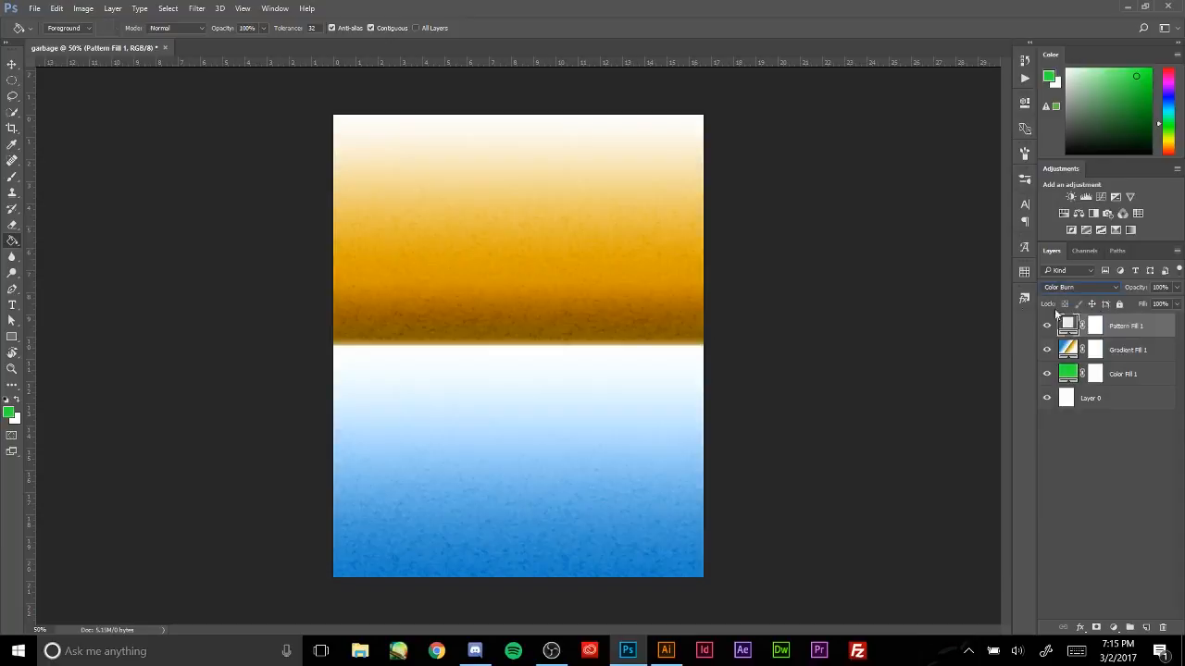
click(1046, 326)
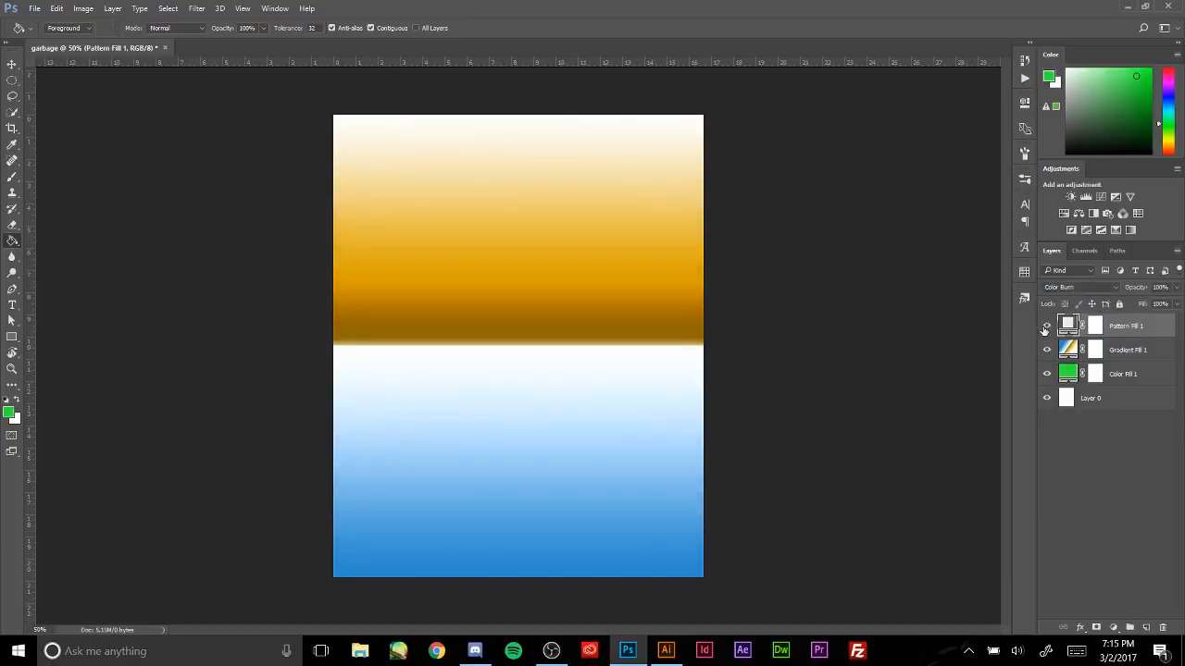
click(1046, 325)
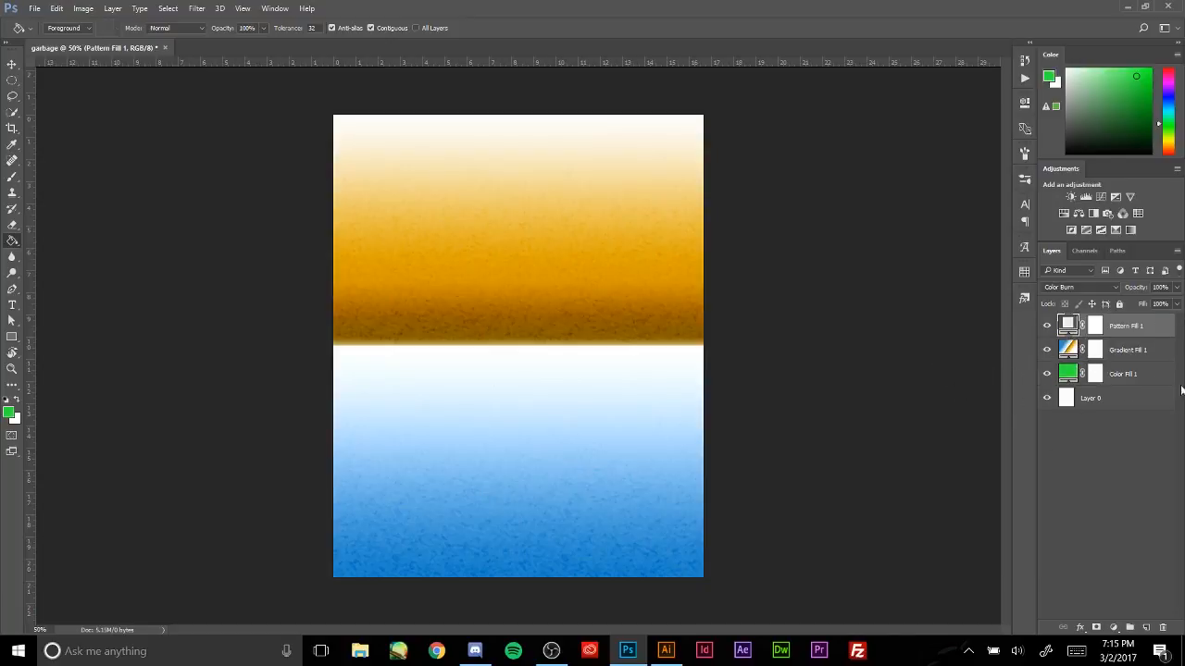
- Delete the pattern, gradient and solid color fill layers, keeping only Layer 0
click(1163, 628)
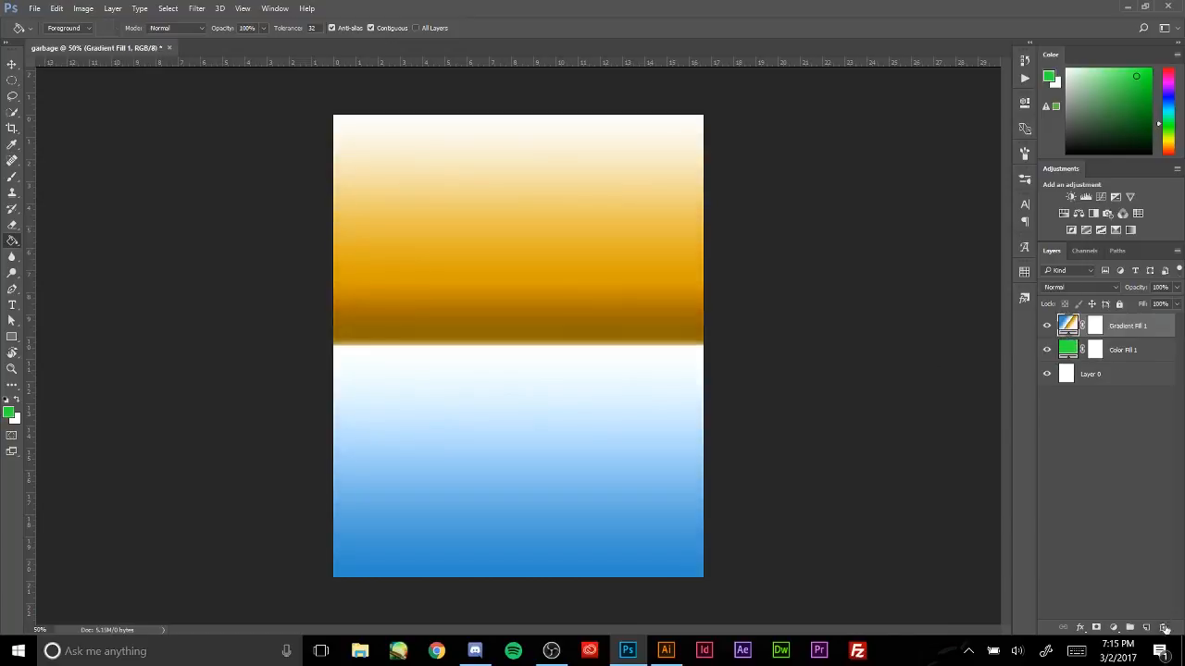
click(1162, 627)
click(1163, 627)
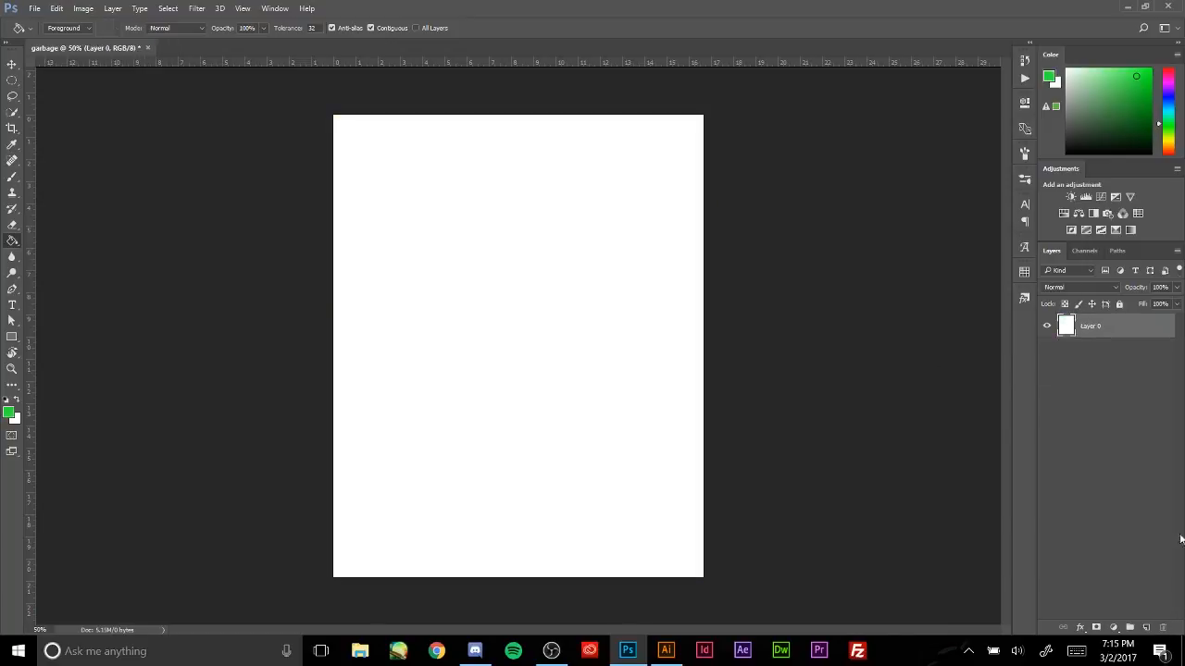
- Add a Brightness/Contrast adjustment layer above Layer 0, look at its settings, and delete the adjustment layer
click(1115, 629)
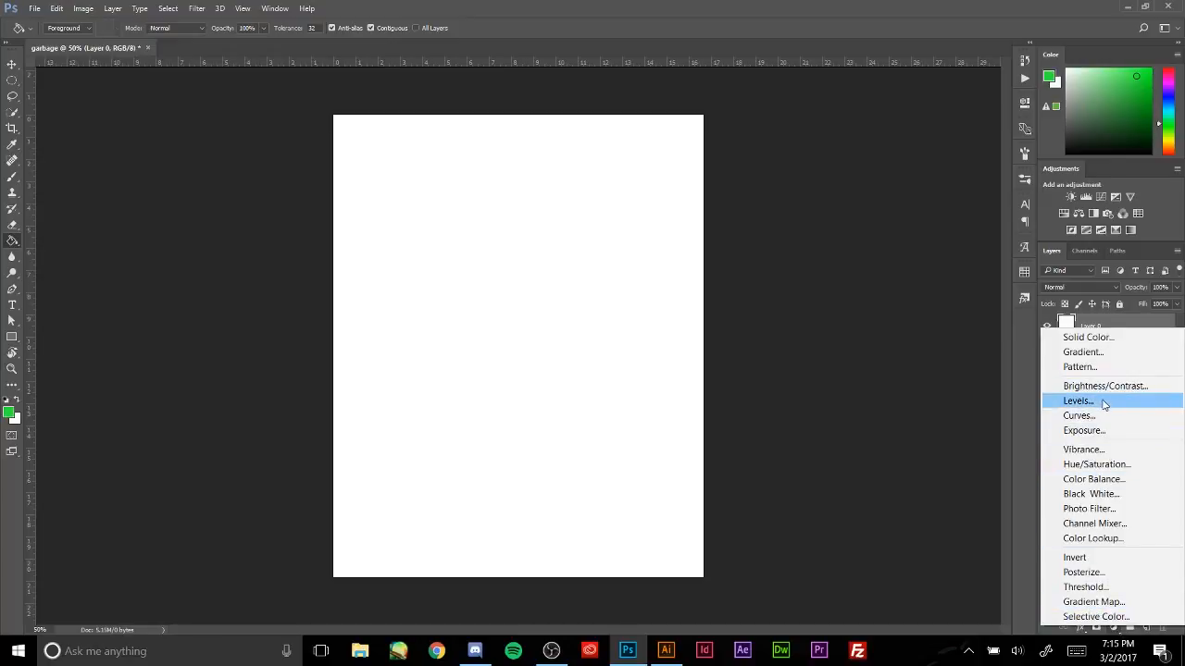
click(1119, 318)
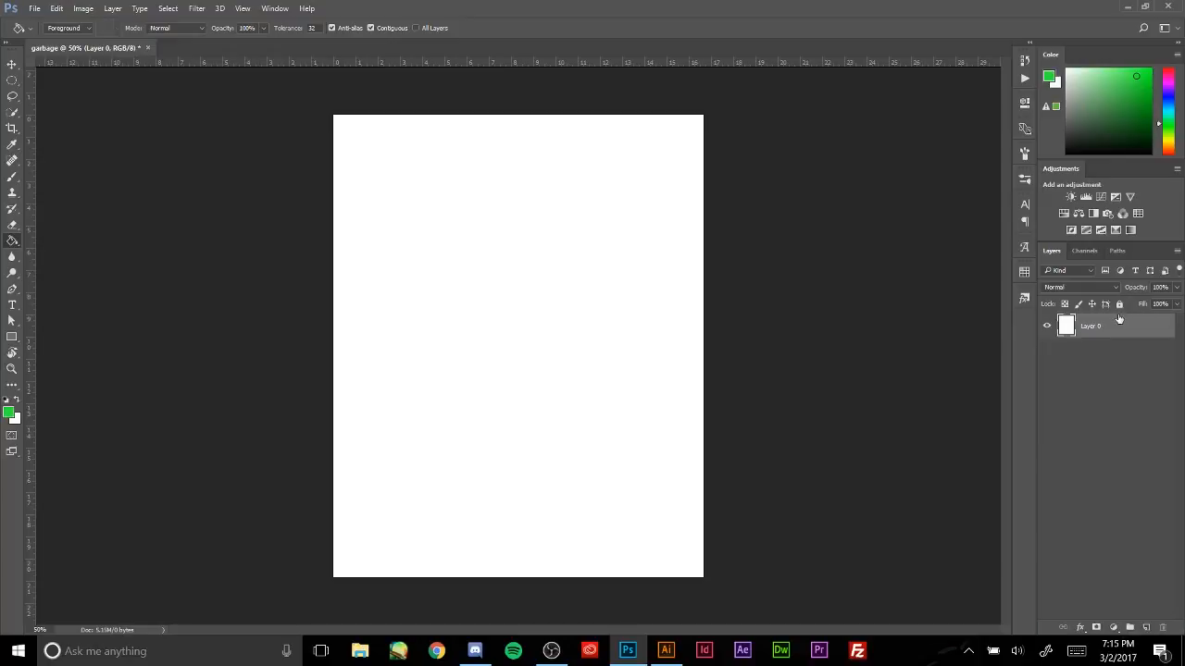
click(1071, 197)
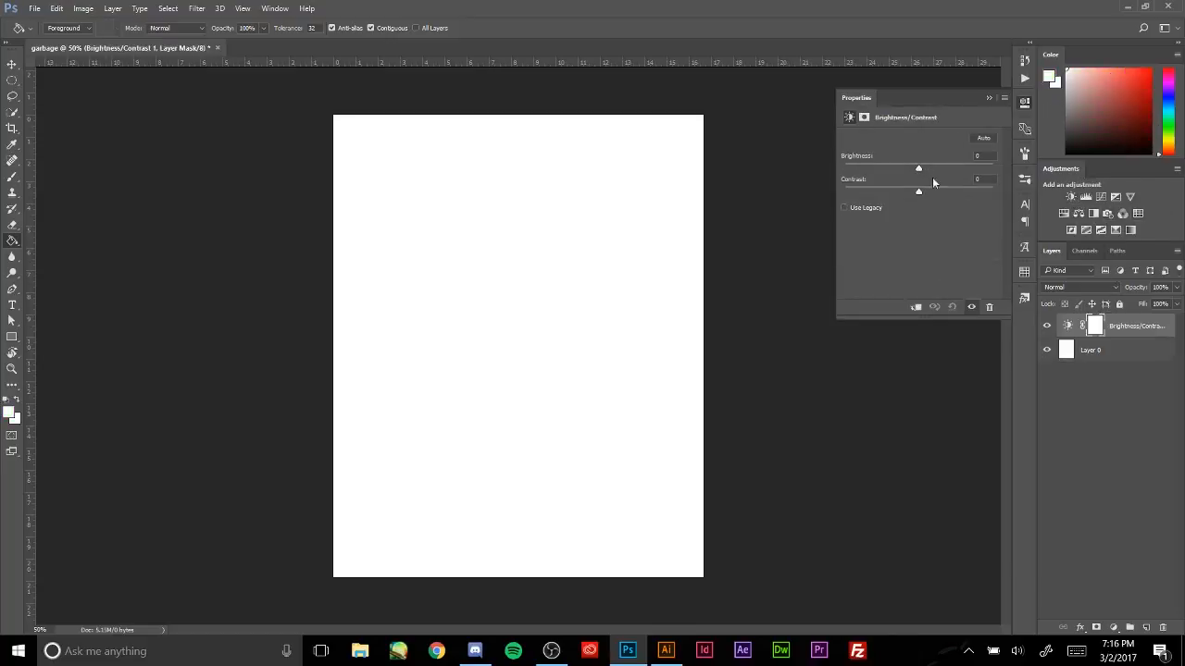
drag(948, 176, 935, 171)
click(990, 98)
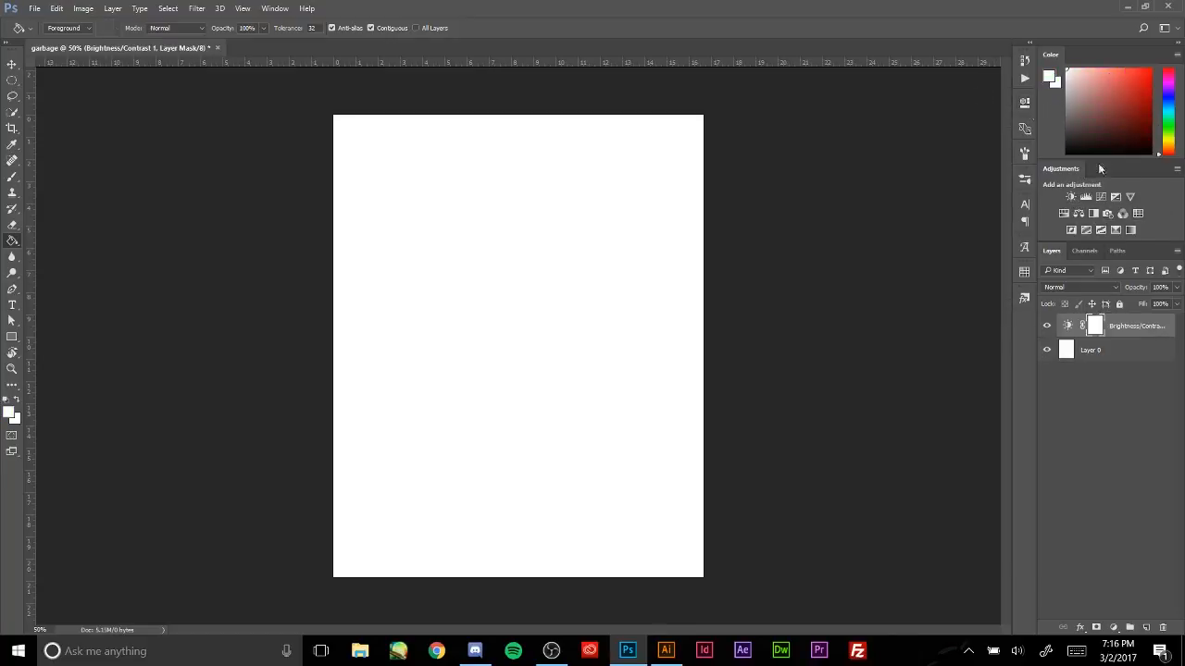
click(1127, 333)
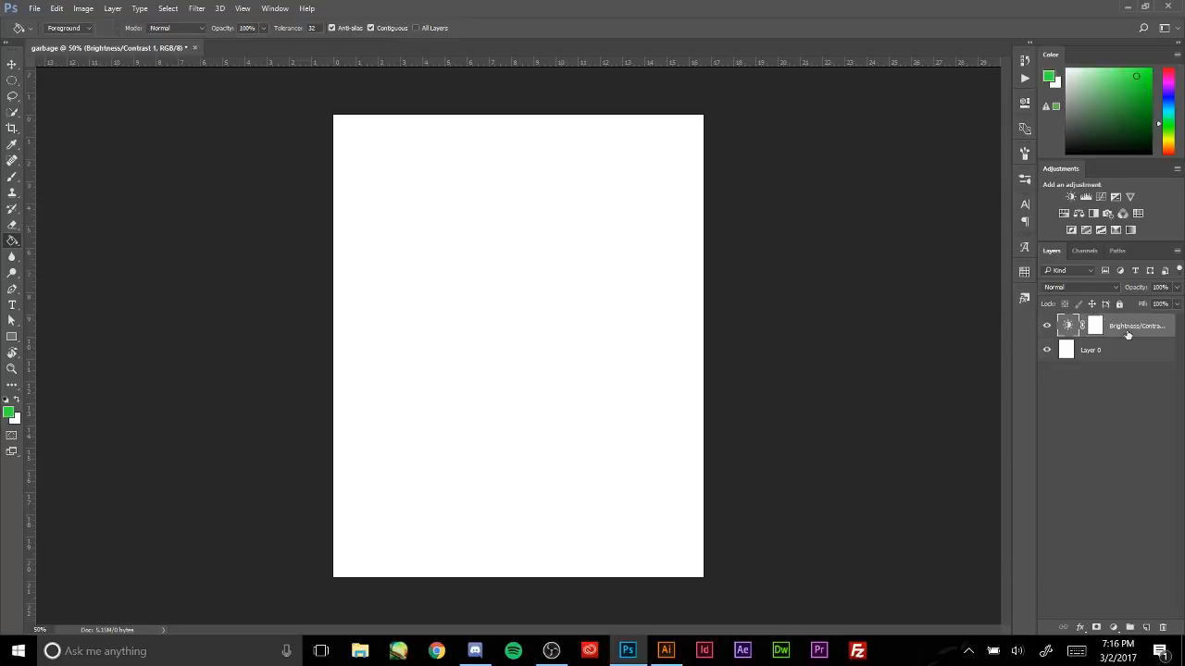
click(1163, 627)
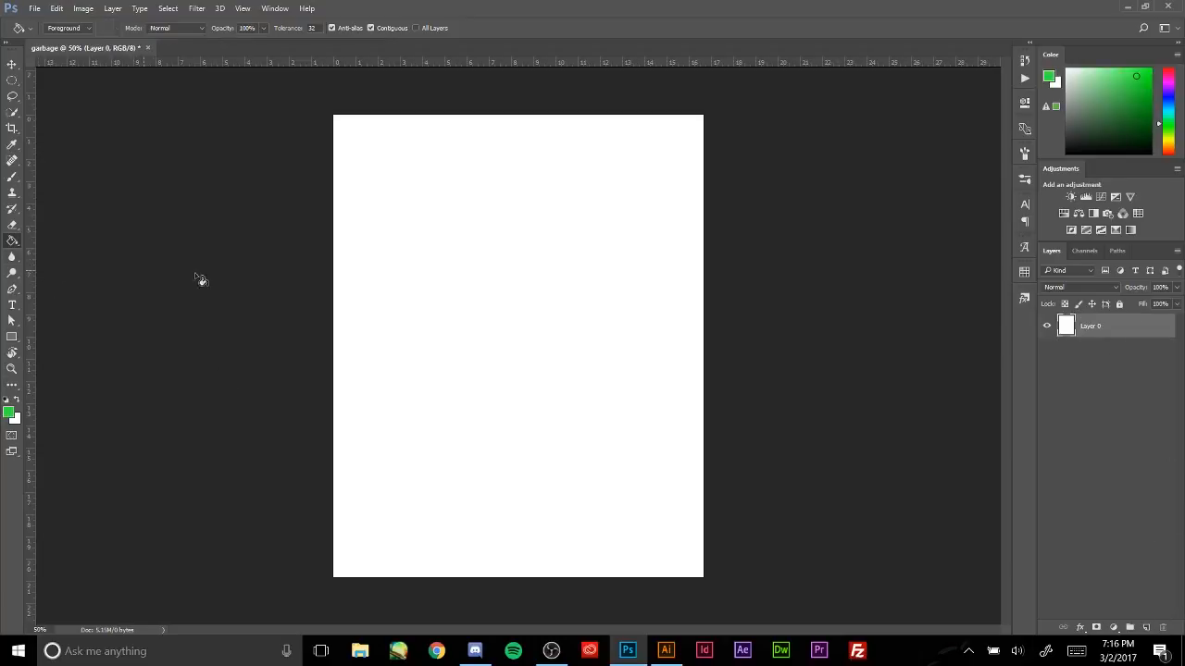
- Fill Layer 0 with green and brush a thick light grey zigzag stroke down the middle of the canvas
click(592, 375)
click(12, 176)
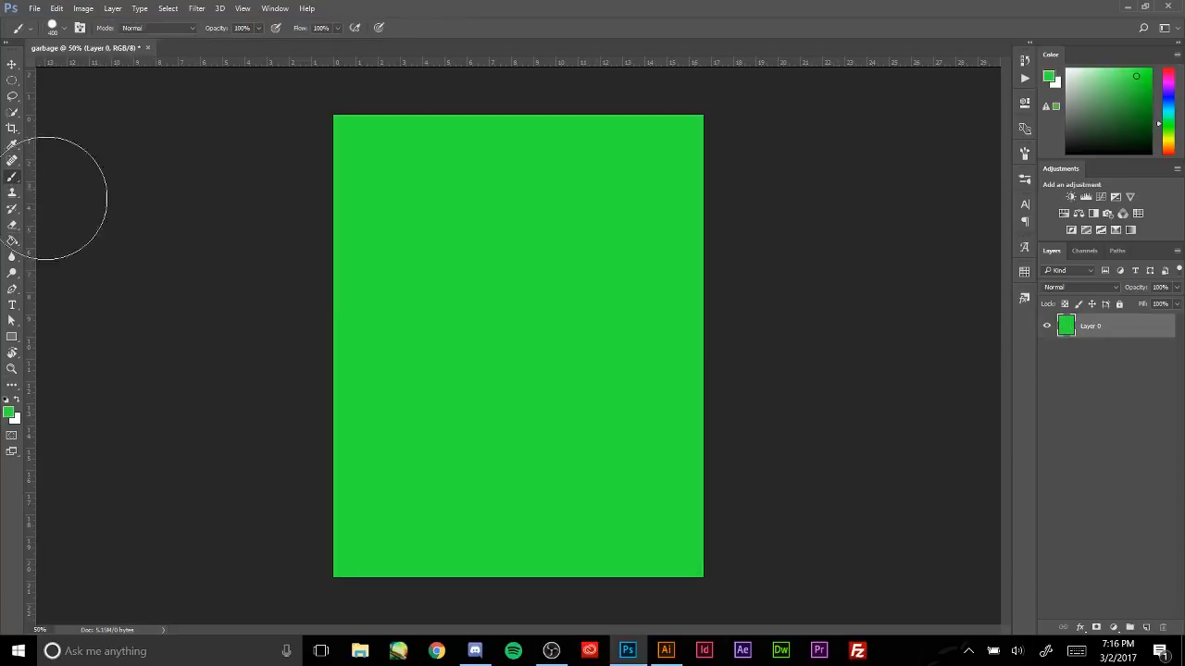
click(9, 413)
click(672, 280)
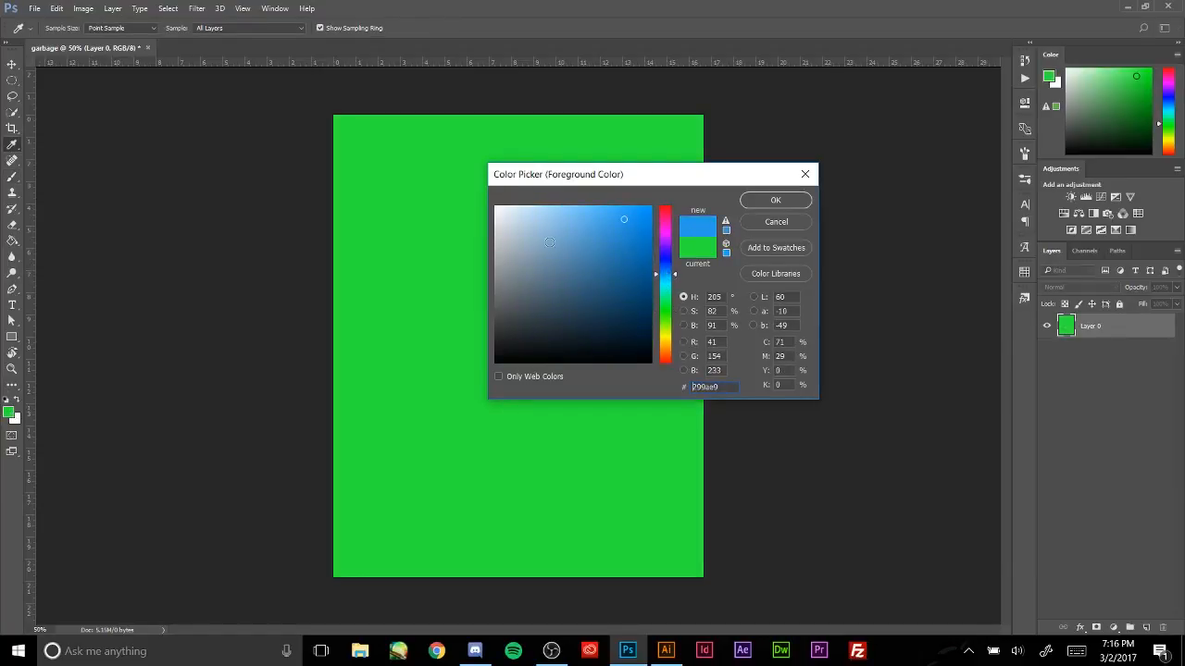
click(512, 232)
click(776, 200)
mouse_move(402, 215)
mouse_down()
mouse_move(532, 228)
mouse_move(525, 302)
mouse_move(477, 412)
mouse_move(570, 468)
mouse_up()
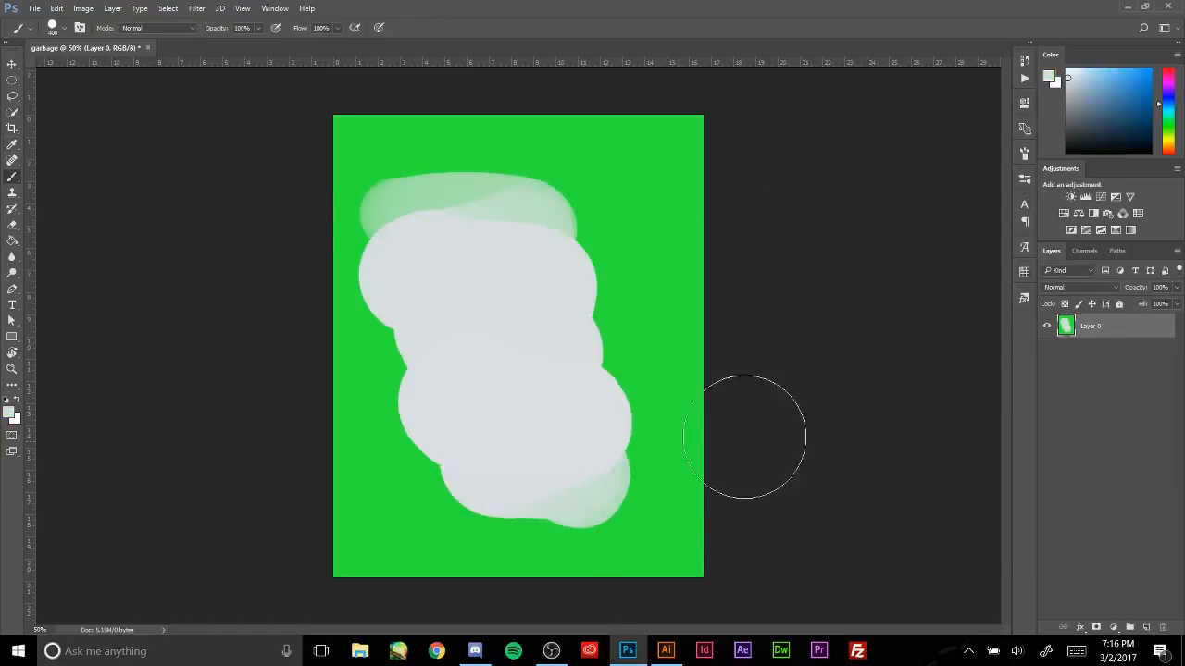
- Add a Hue/Saturation adjustment layer with hue +37, saturation -20 and lightness +8
click(1066, 214)
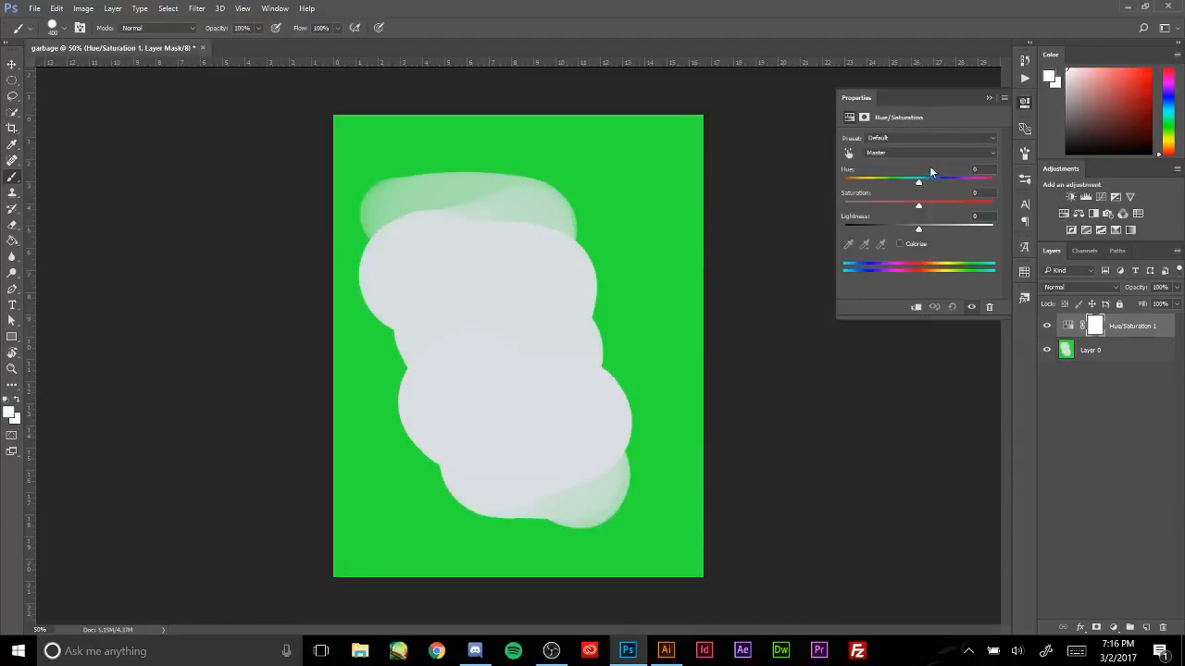
drag(921, 181, 1046, 231)
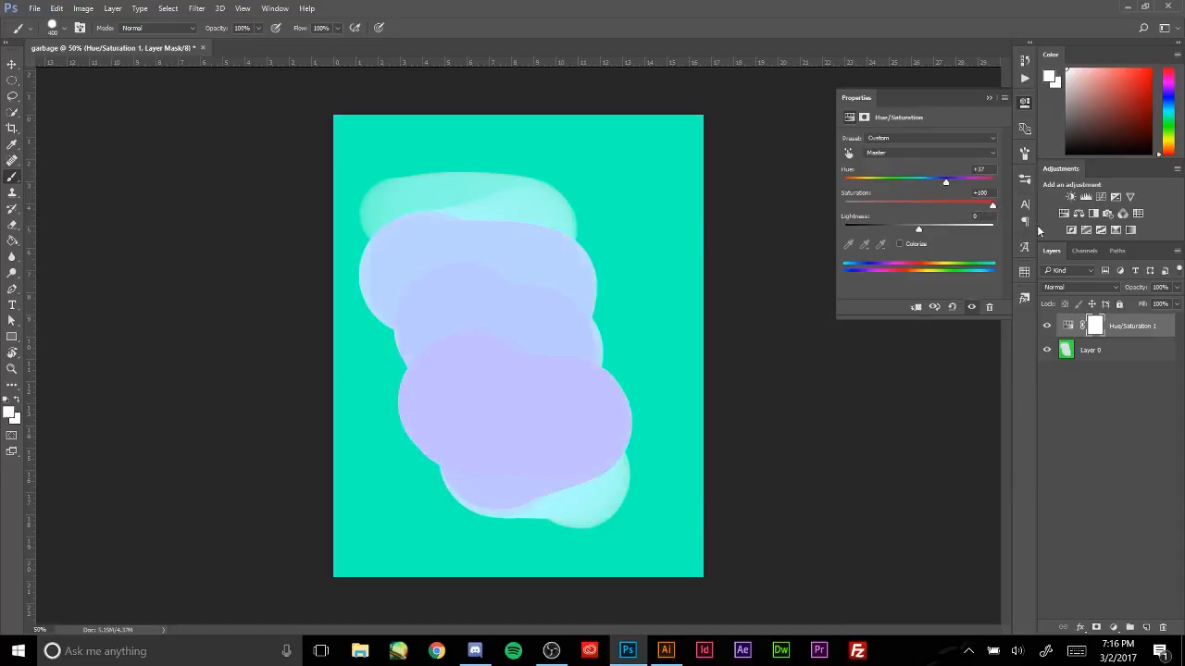
drag(990, 206, 877, 207)
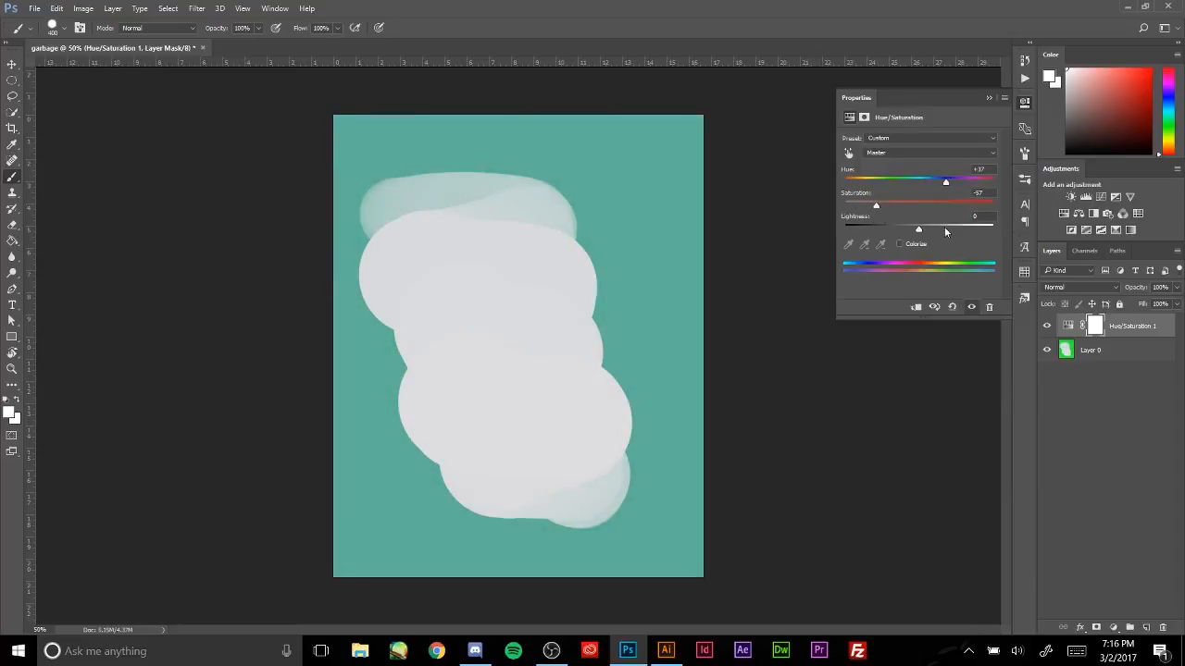
drag(945, 228, 922, 214)
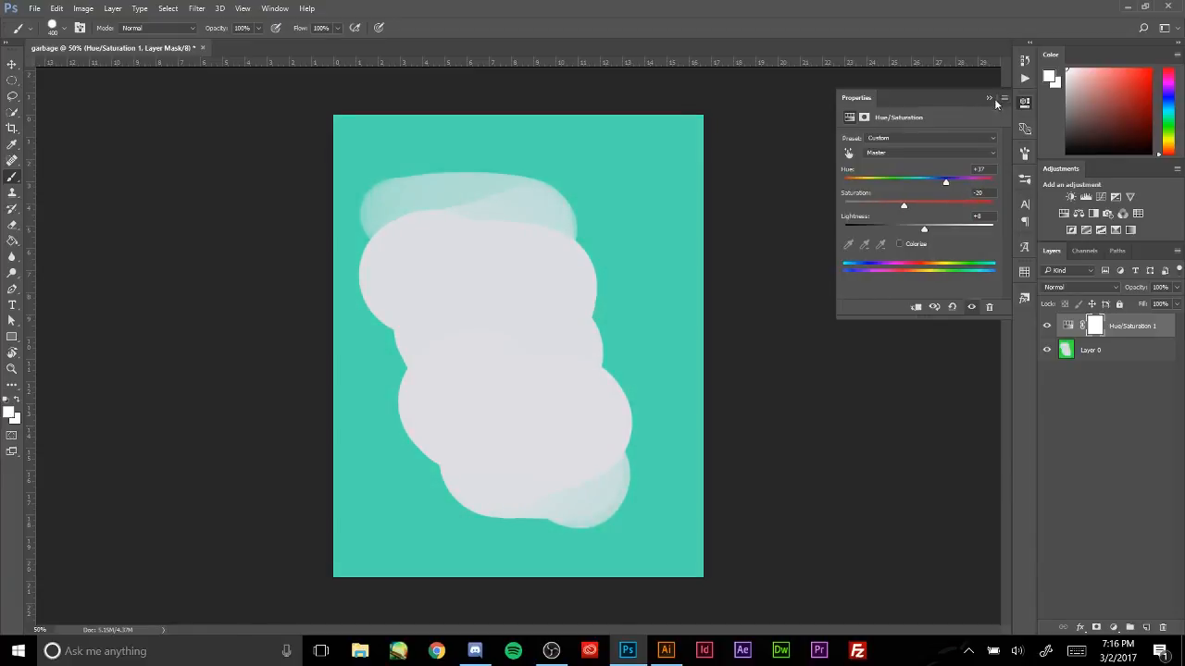
click(990, 97)
click(1131, 329)
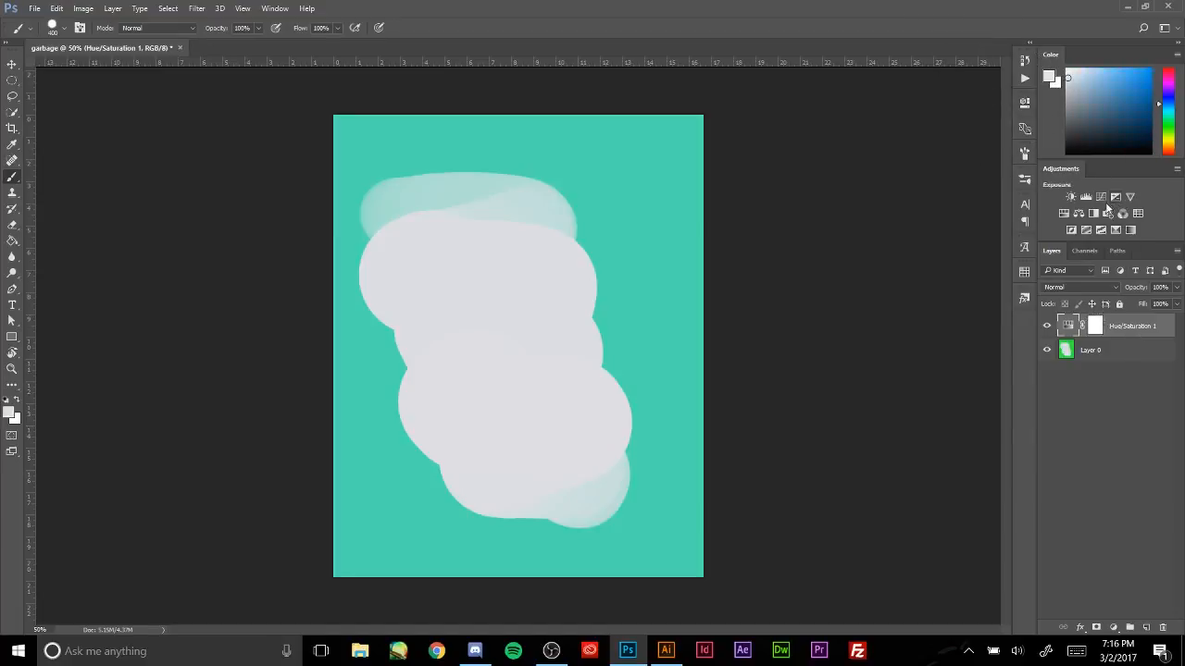
- Add a Curves adjustment layer with an S-shaped RGB curve and a Vibrance adjustment layer with vibrance +3 and saturation +28
click(1100, 198)
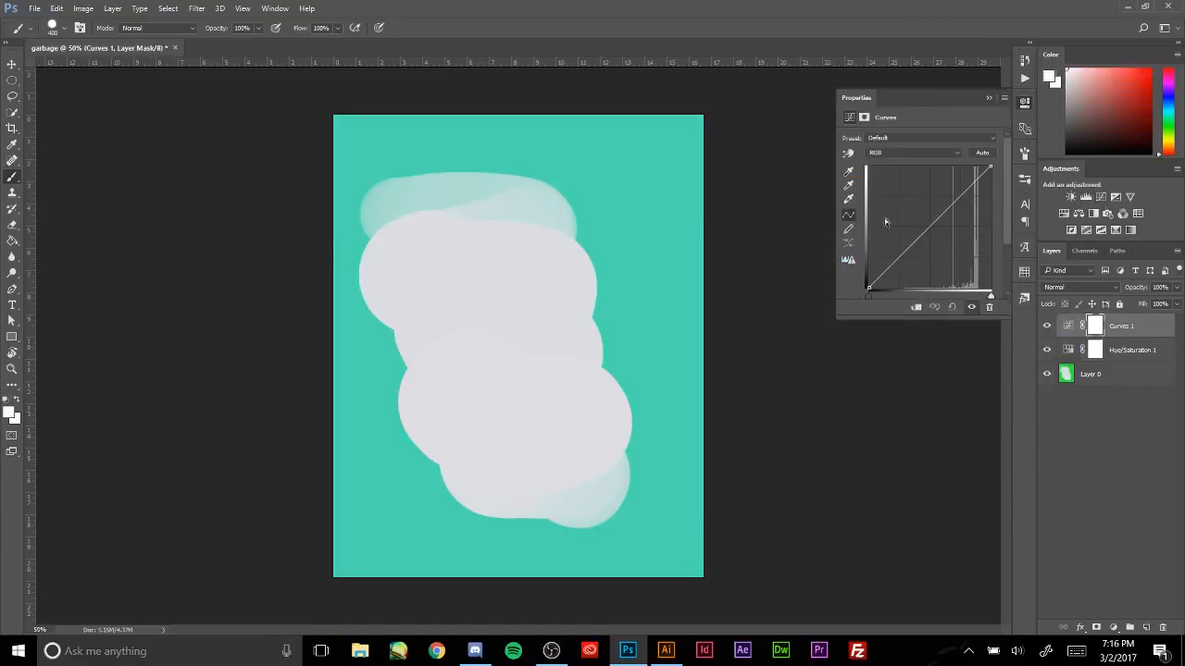
mouse_move(923, 232)
mouse_down()
mouse_move(920, 248)
mouse_move(944, 185)
mouse_move(933, 222)
mouse_up()
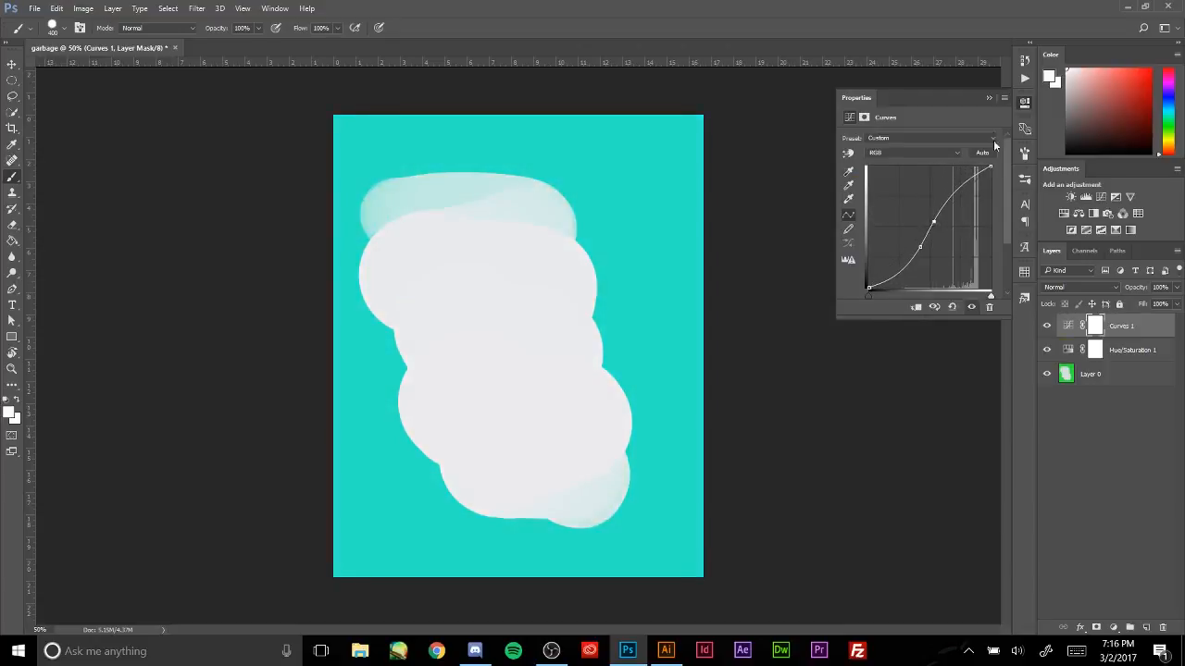
click(1131, 196)
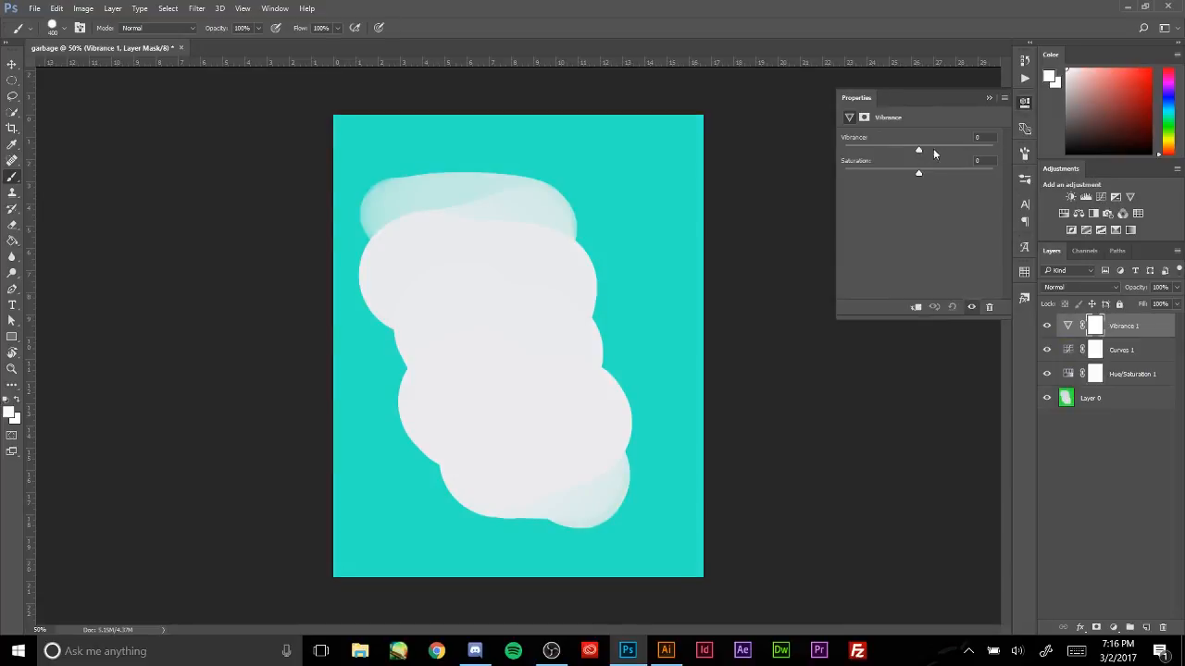
mouse_move(933, 151)
mouse_down()
mouse_move(978, 150)
mouse_move(939, 173)
mouse_up()
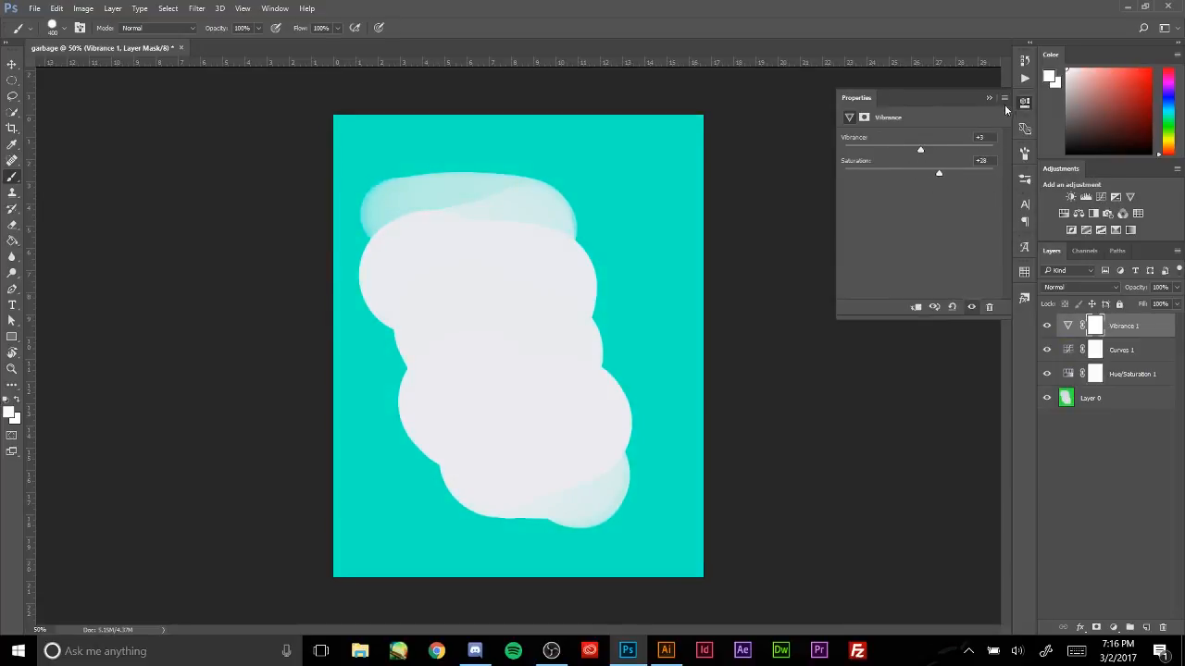
- Add a Channel Mixer adjustment layer on top and adjust the color mix of its Red output channel
click(1123, 215)
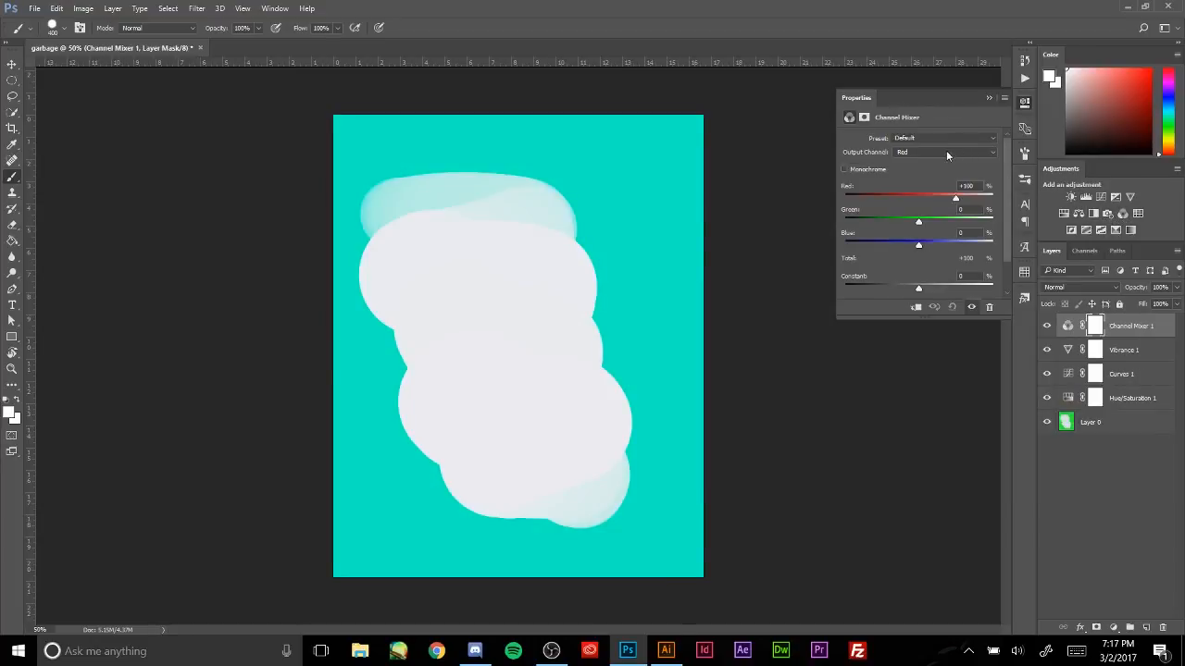
drag(933, 193, 952, 215)
click(988, 98)
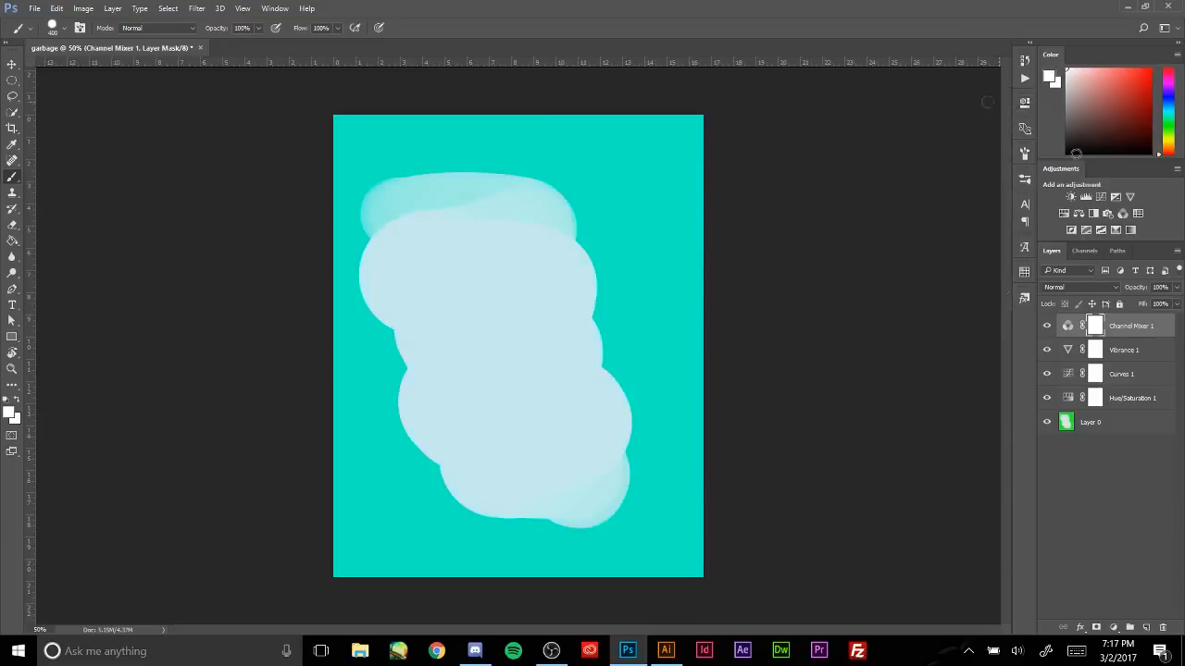
- Delete the Channel Mixer, Vibrance, Curves and Hue/Saturation adjustment layers above Layer 0
click(1162, 629)
click(1163, 628)
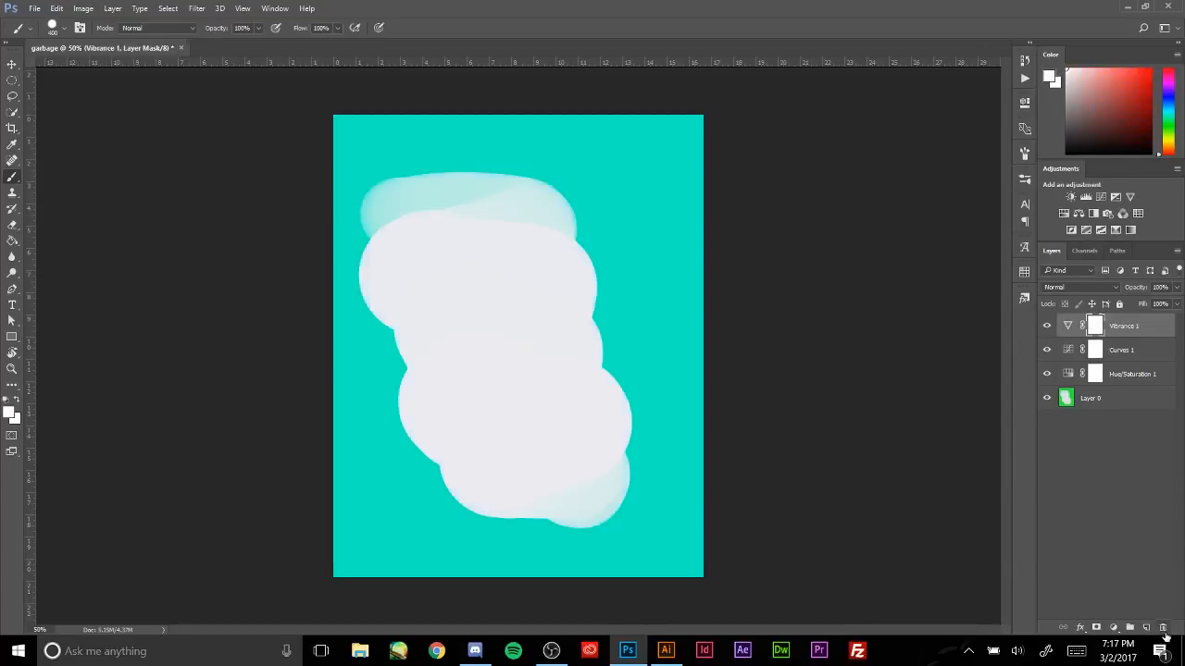
click(1164, 629)
click(1165, 630)
click(1164, 630)
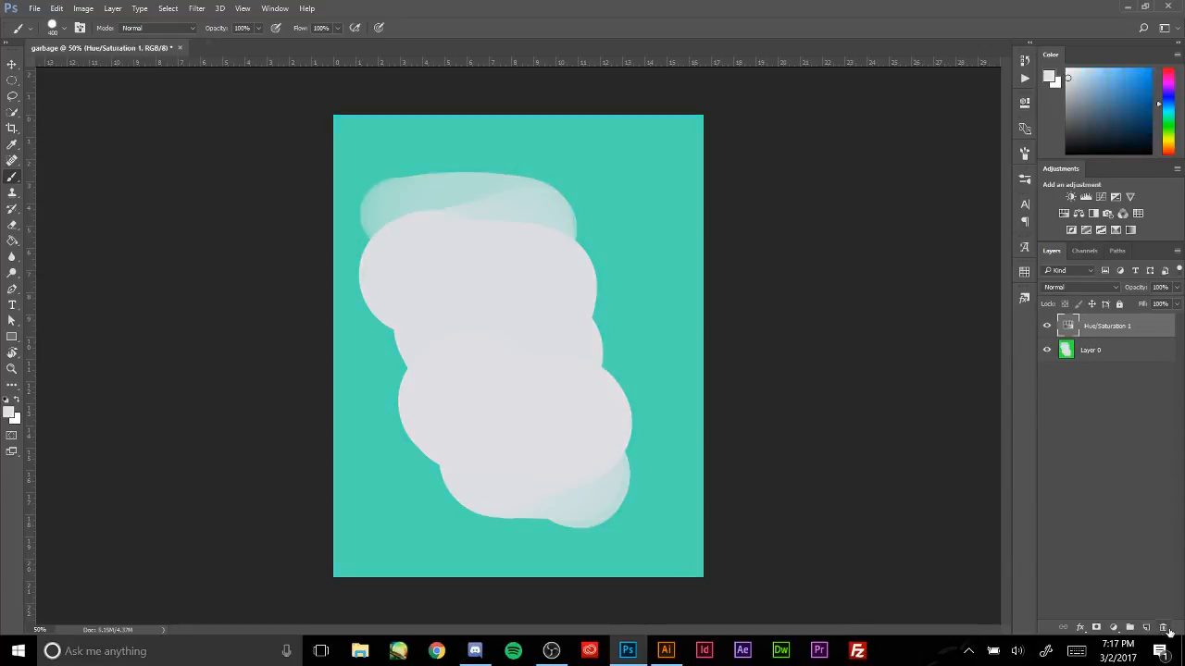
click(1165, 629)
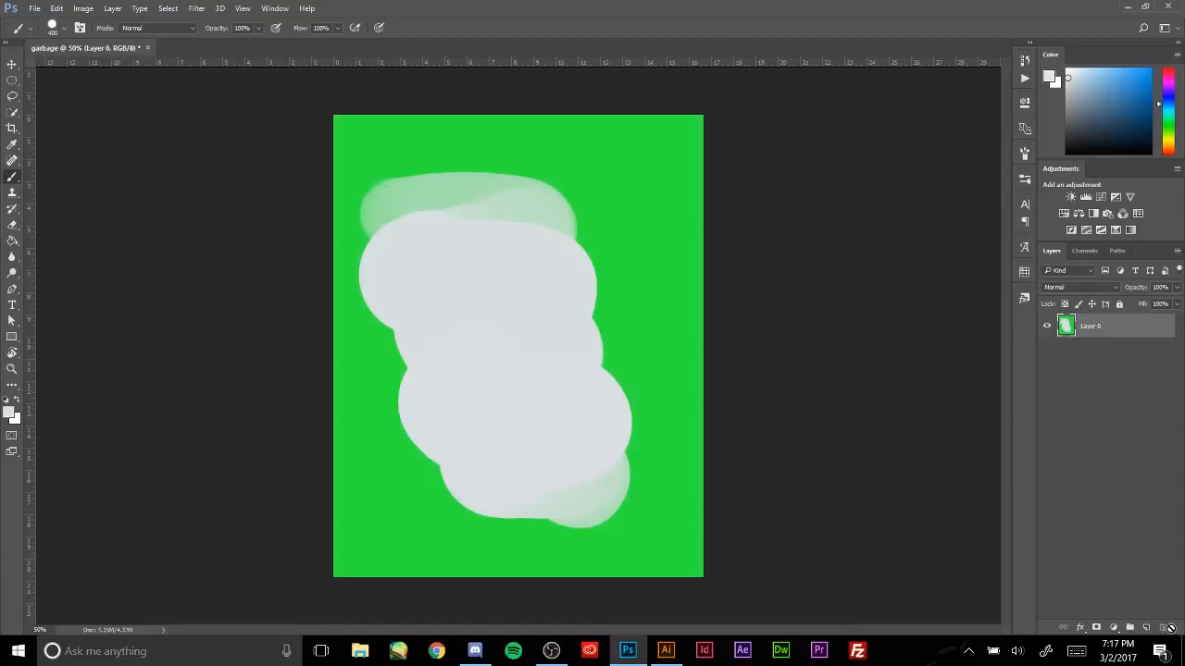
- Add a Selective Color adjustment layer and shift its Greens to cyan -60, magenta +45 and yellow -4
click(1116, 230)
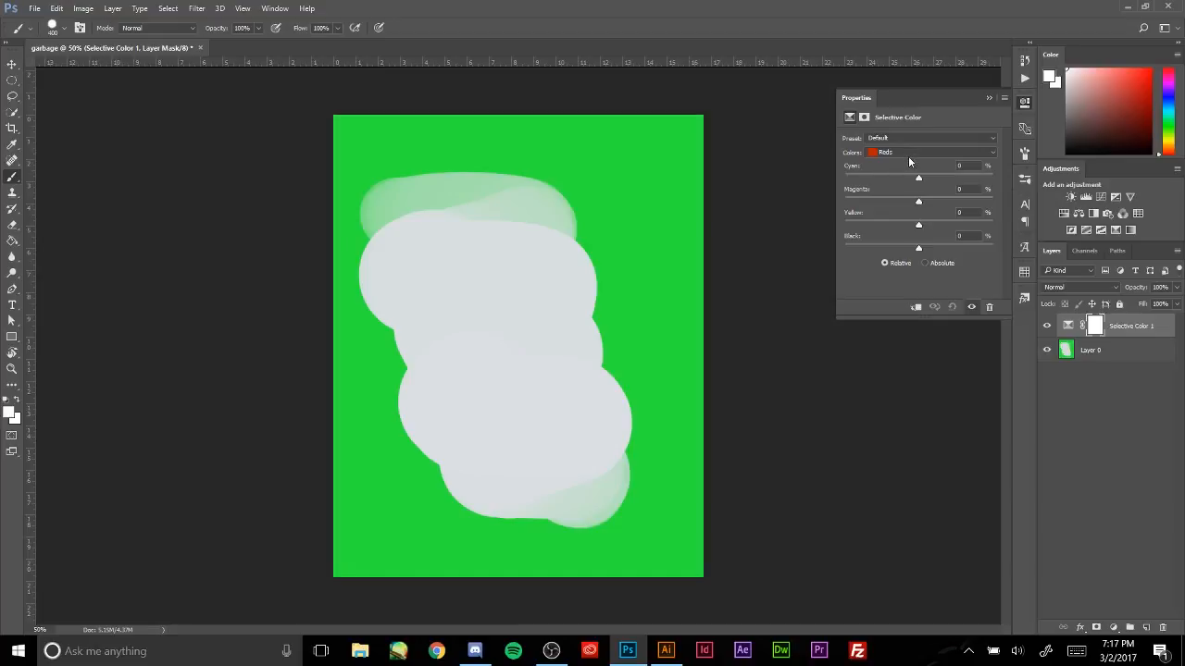
click(908, 153)
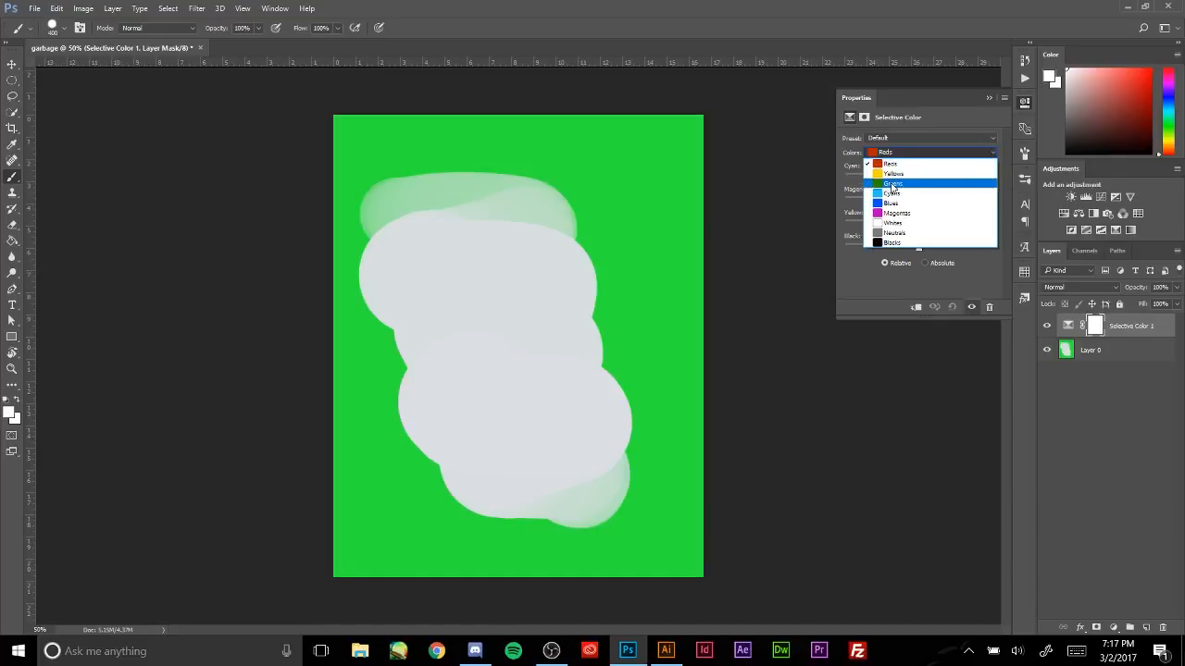
click(892, 184)
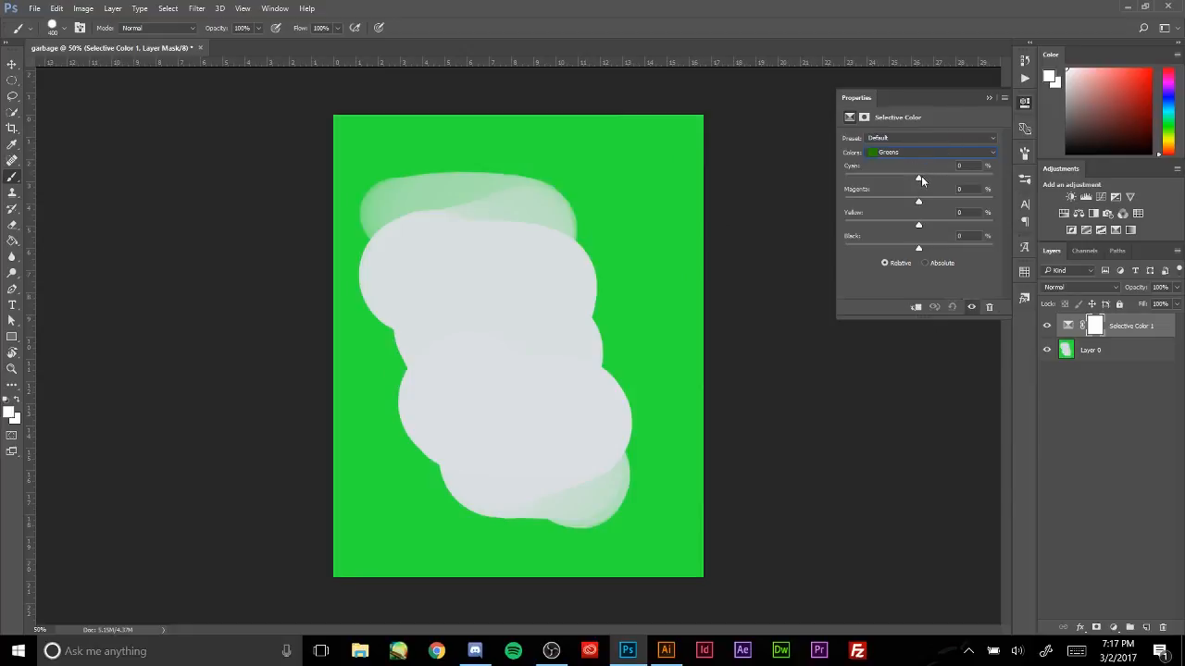
drag(921, 176, 955, 213)
drag(859, 178, 876, 181)
mouse_move(918, 224)
mouse_down()
mouse_move(944, 228)
mouse_move(892, 229)
mouse_move(920, 235)
mouse_up()
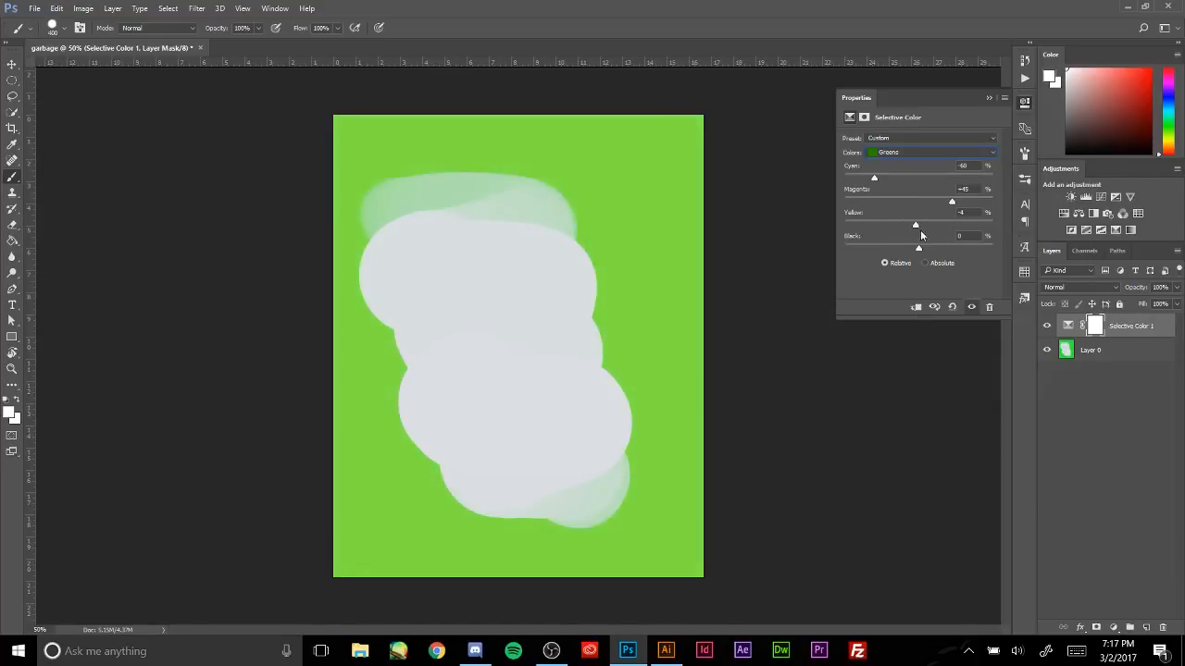
- Adjust the ink percentages of the Reds in the Selective Color layer
click(935, 154)
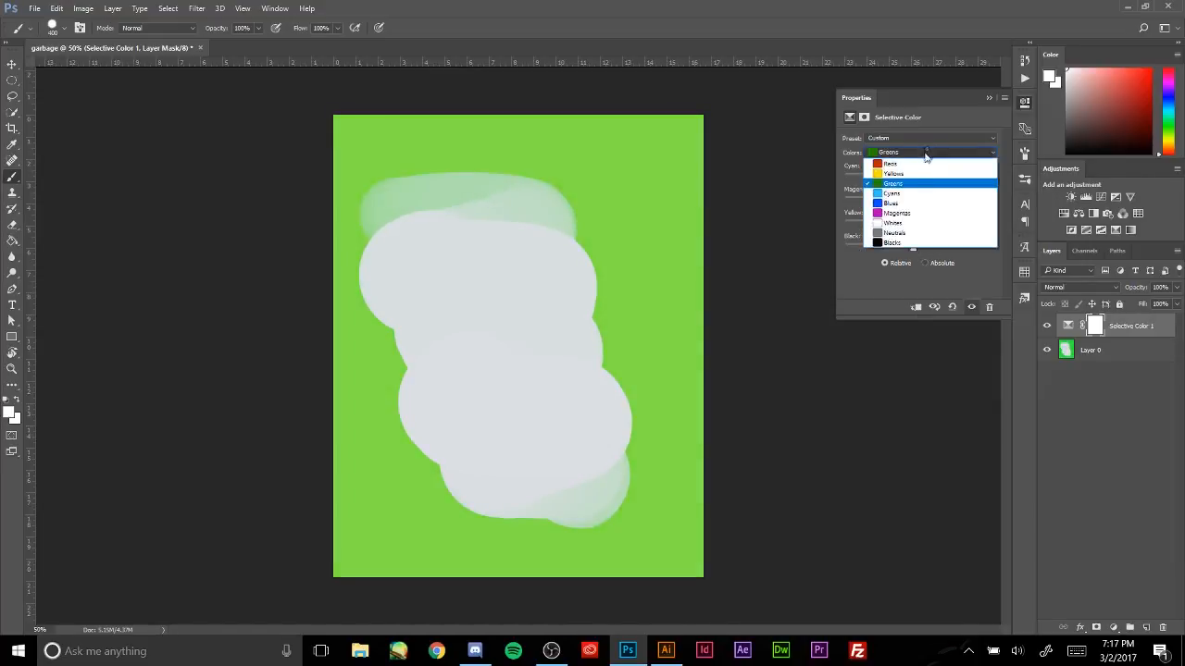
click(889, 164)
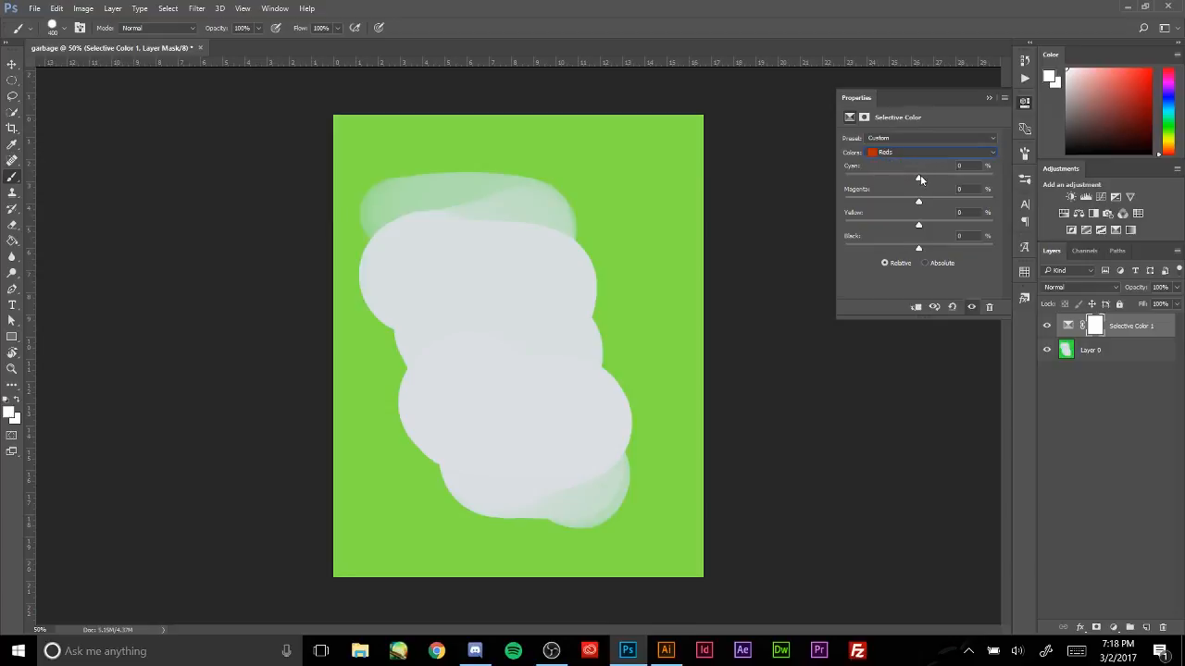
drag(920, 175, 951, 203)
drag(919, 224, 960, 235)
drag(875, 229, 960, 227)
- Delete the Selective Color adjustment layer above Layer 0
click(987, 98)
click(1122, 328)
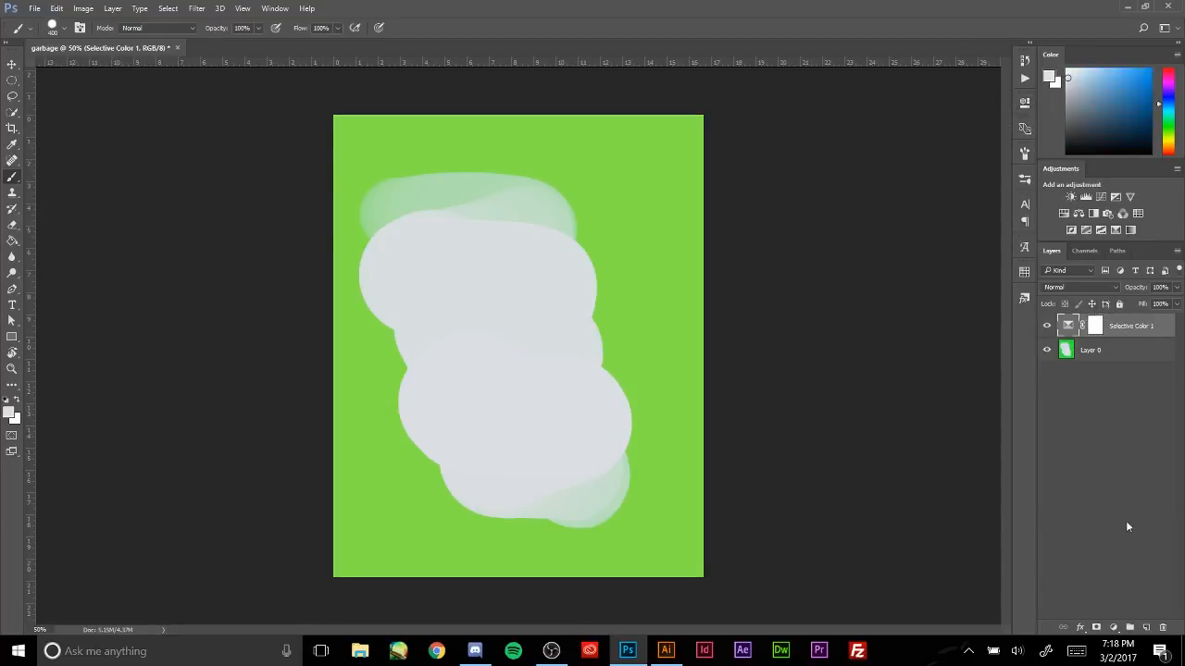
click(1164, 628)
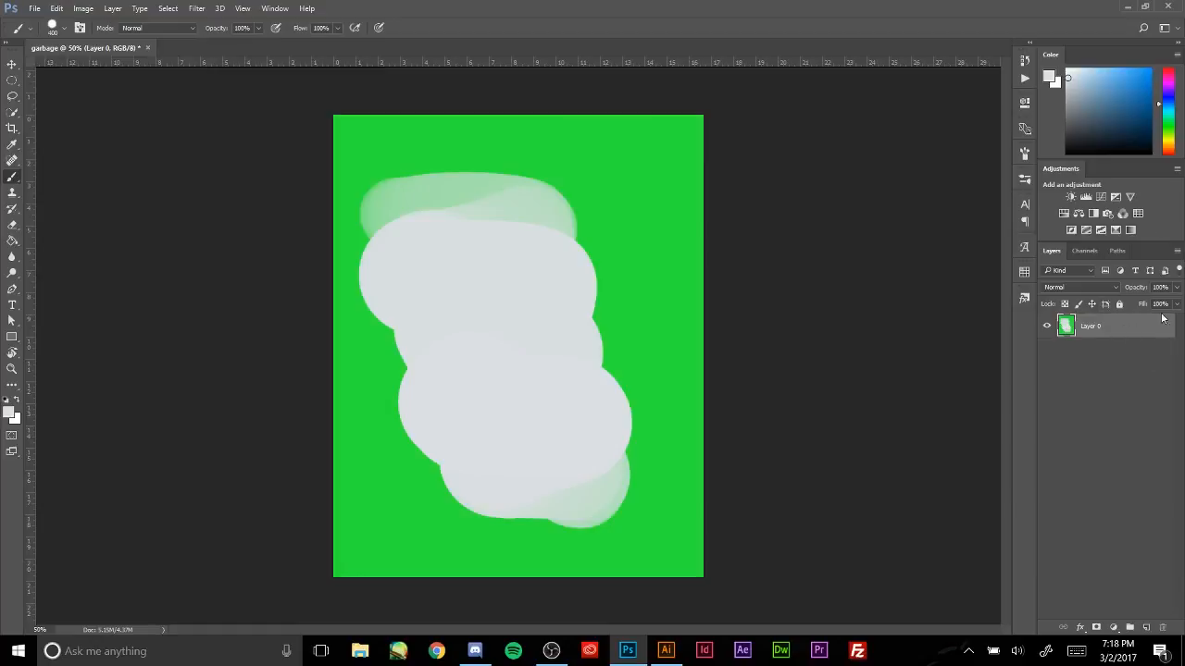
- Try presets such as High Contrast Red Filter on a new Black & White adjustment layer and delete the layer
click(1094, 216)
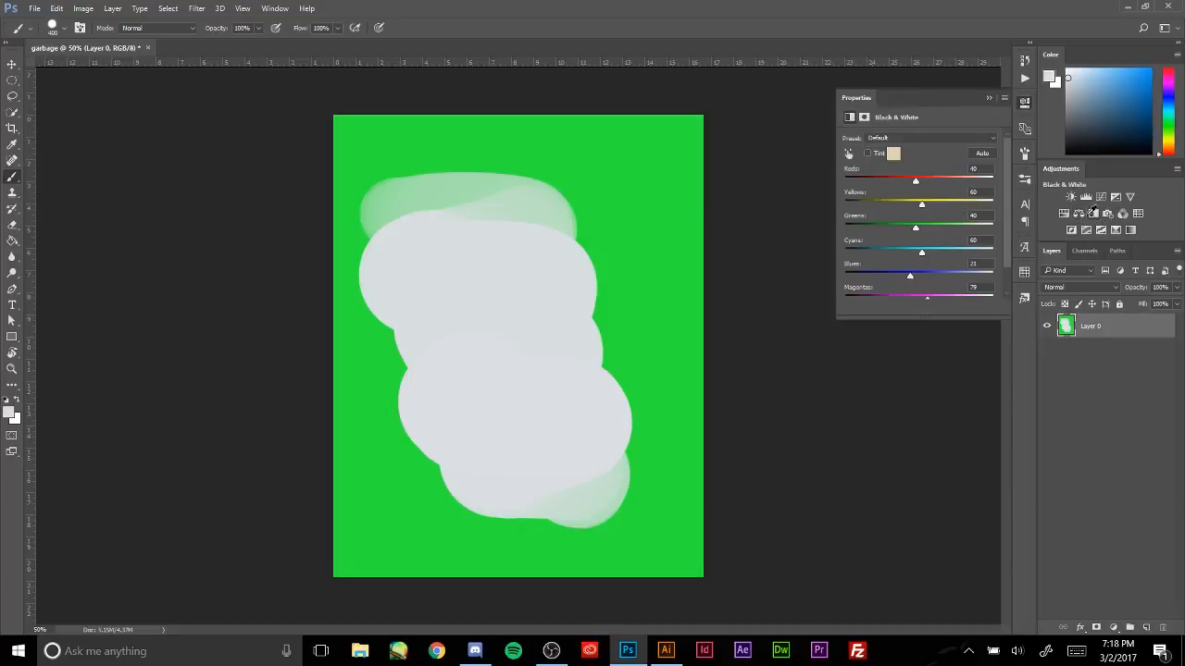
click(929, 139)
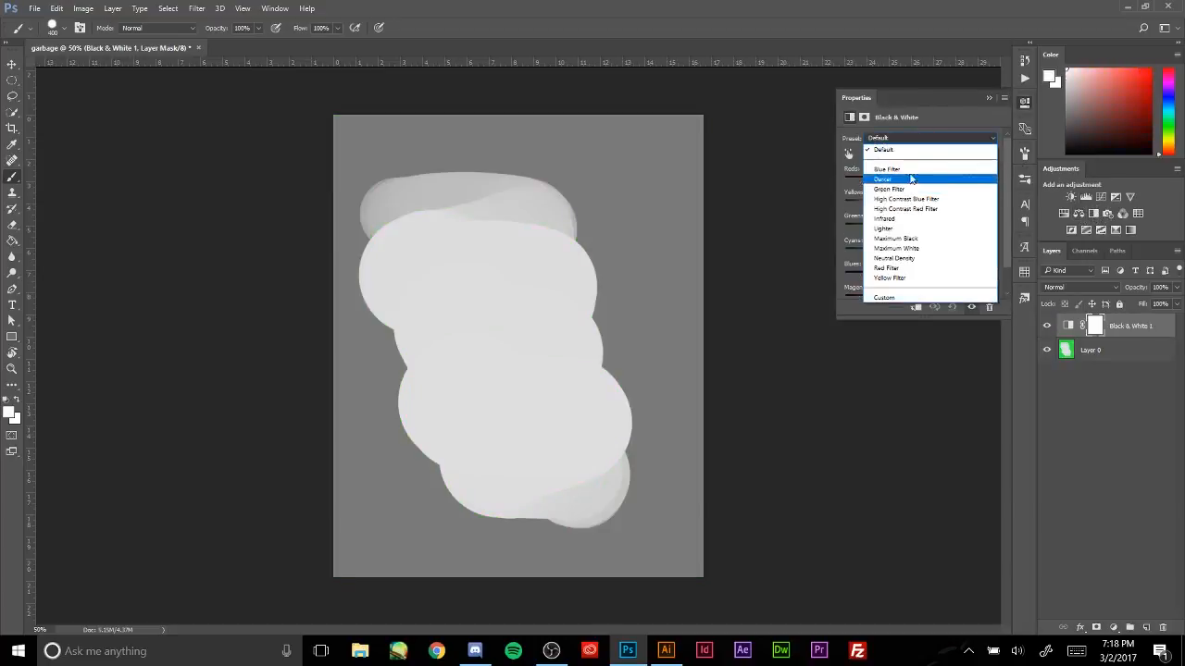
click(908, 189)
scroll(911, 176, down, 2)
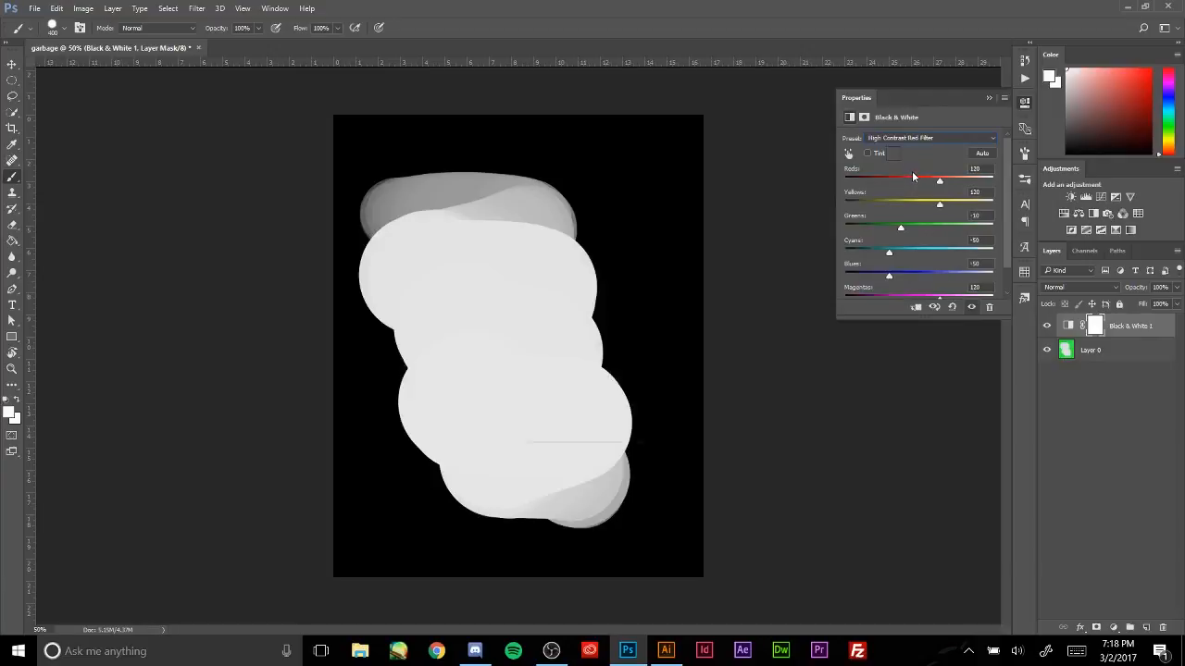
scroll(912, 174, up, 4)
scroll(967, 155, down, 2)
click(990, 98)
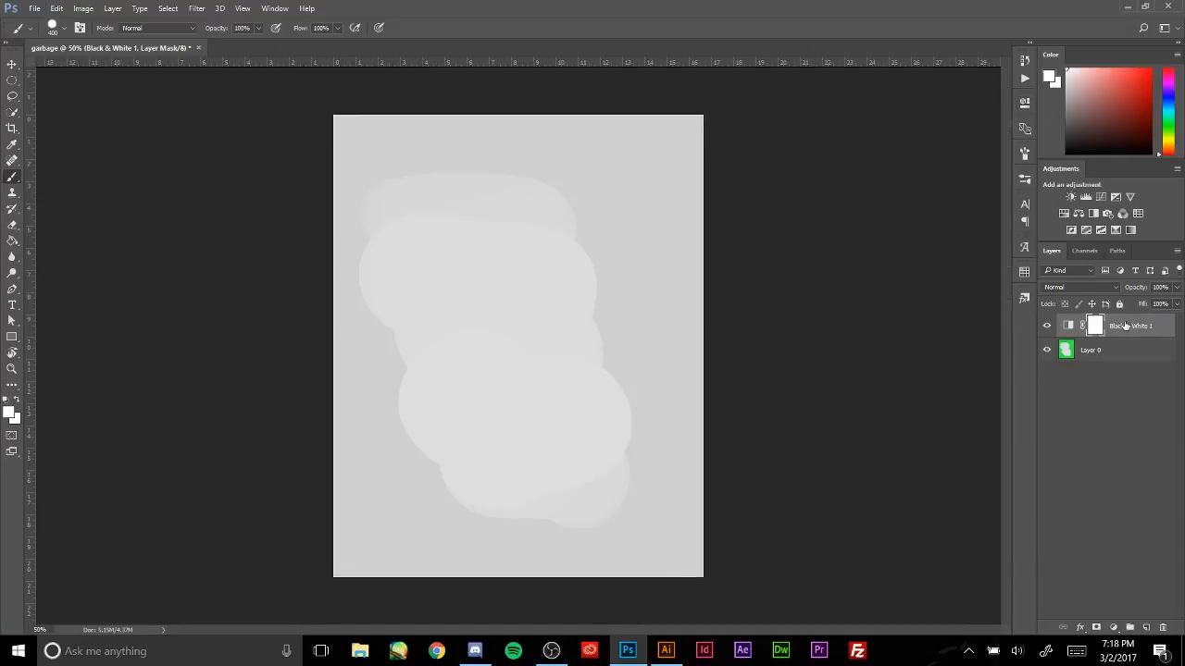
click(1163, 629)
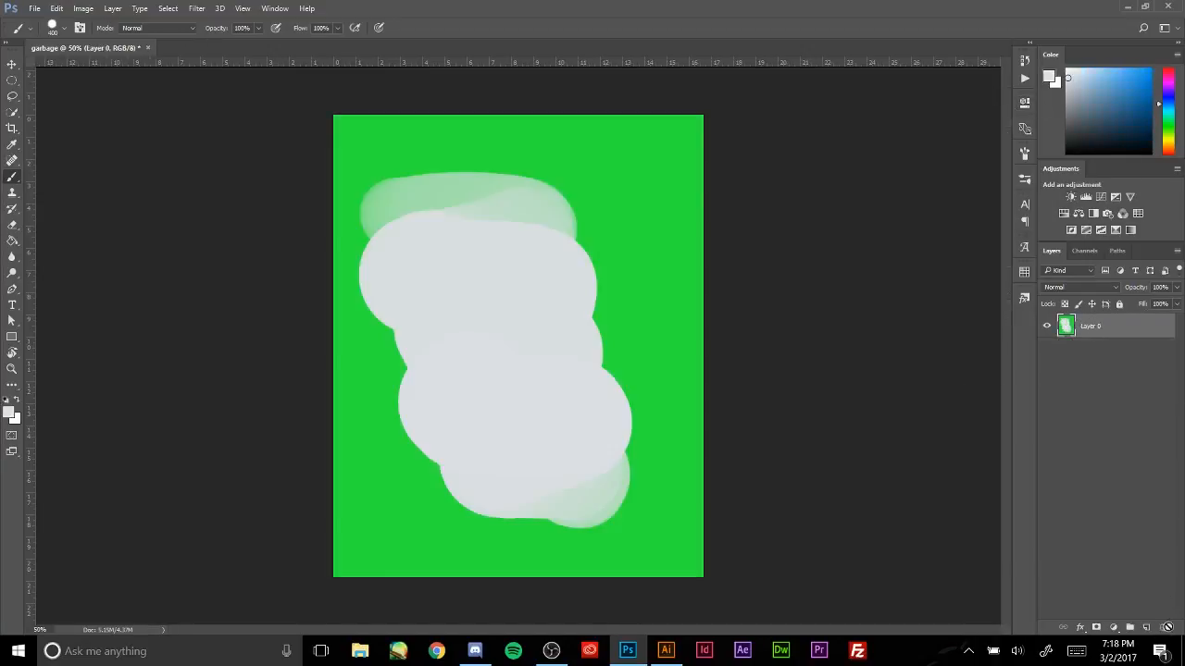
- Try an Invert adjustment layer over Layer 0 and undo it
click(1071, 229)
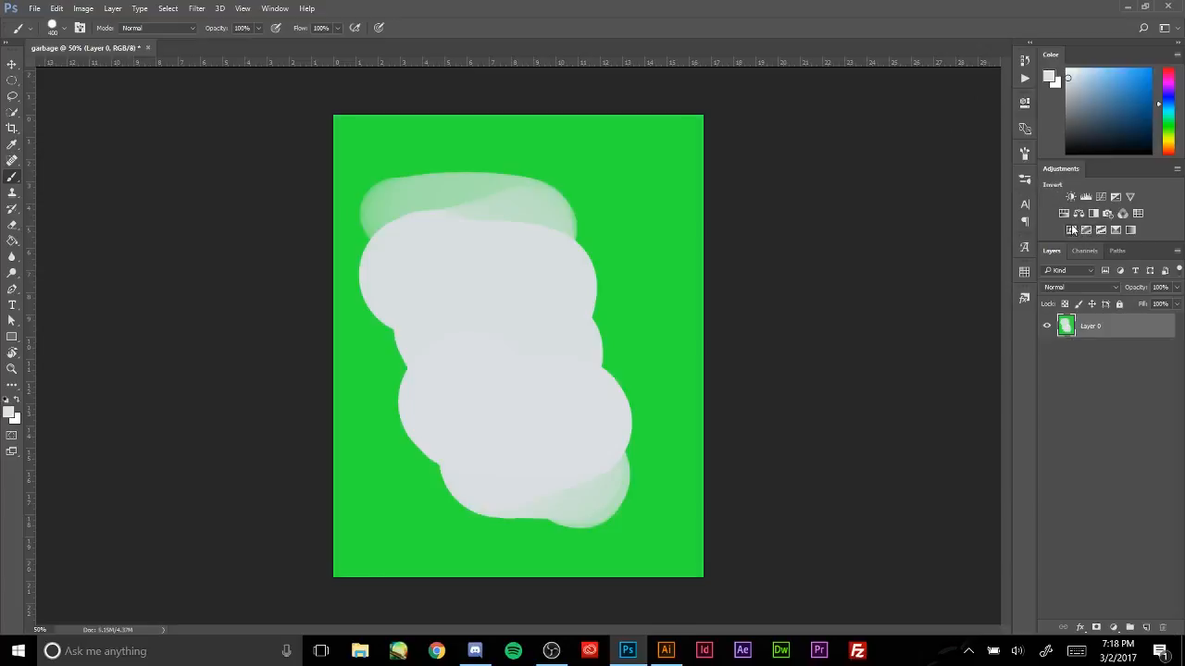
click(987, 100)
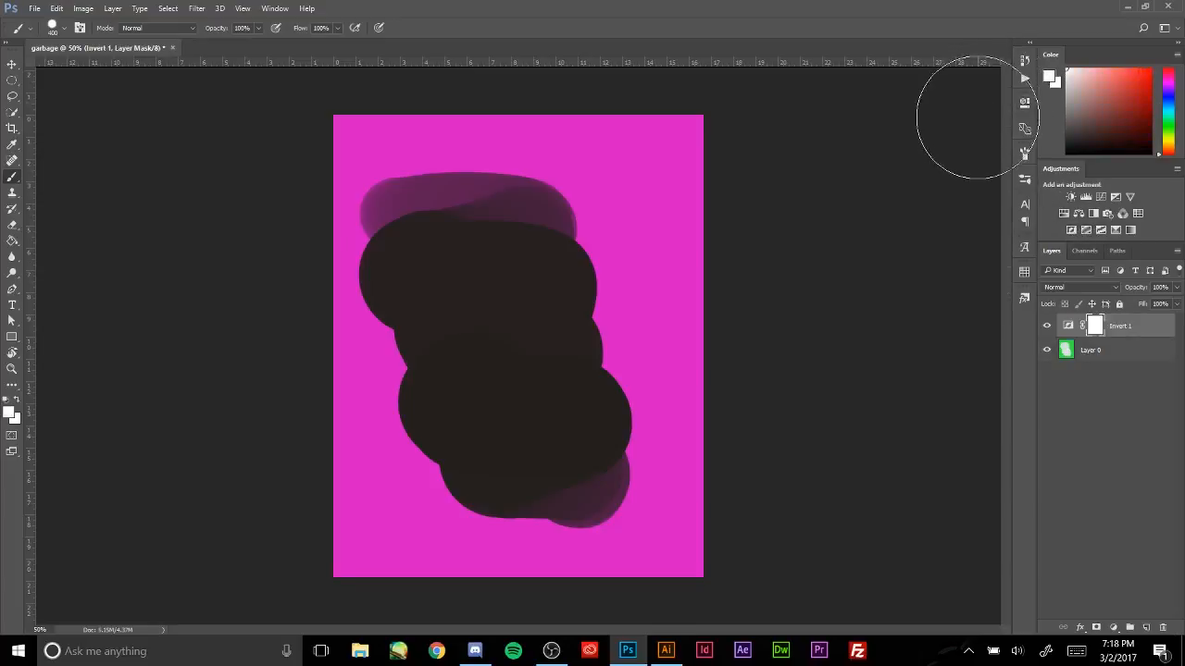
key(ctrl+z)
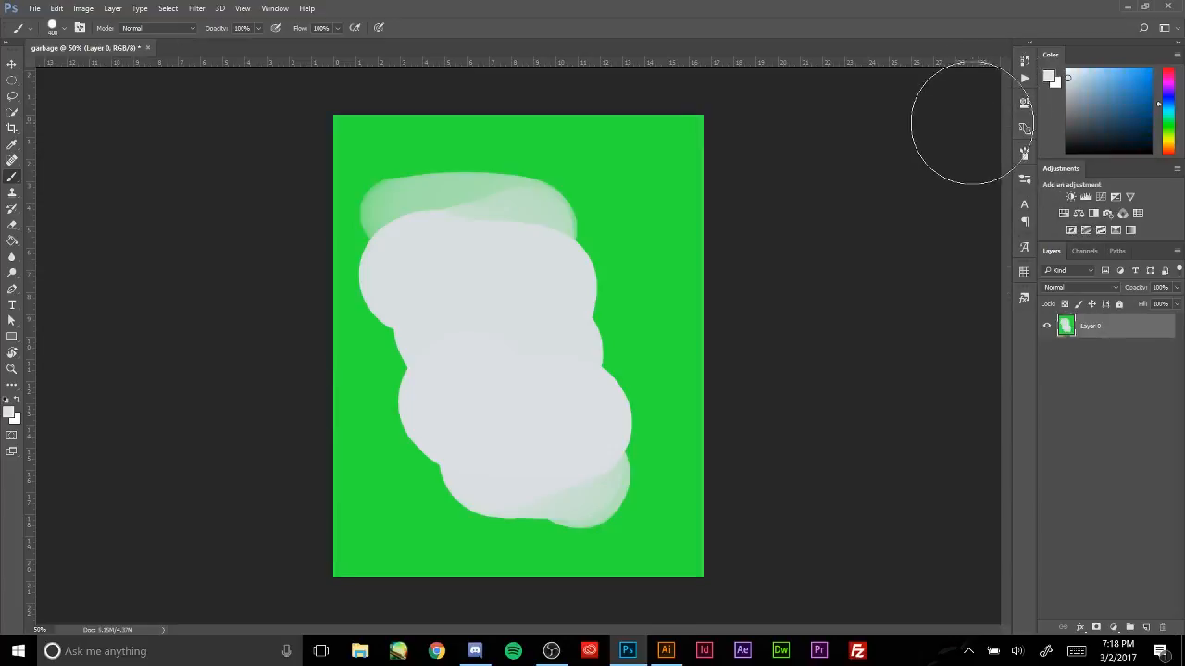
- Try a Threshold adjustment layer with its level set to 217, and delete the layer
click(1100, 230)
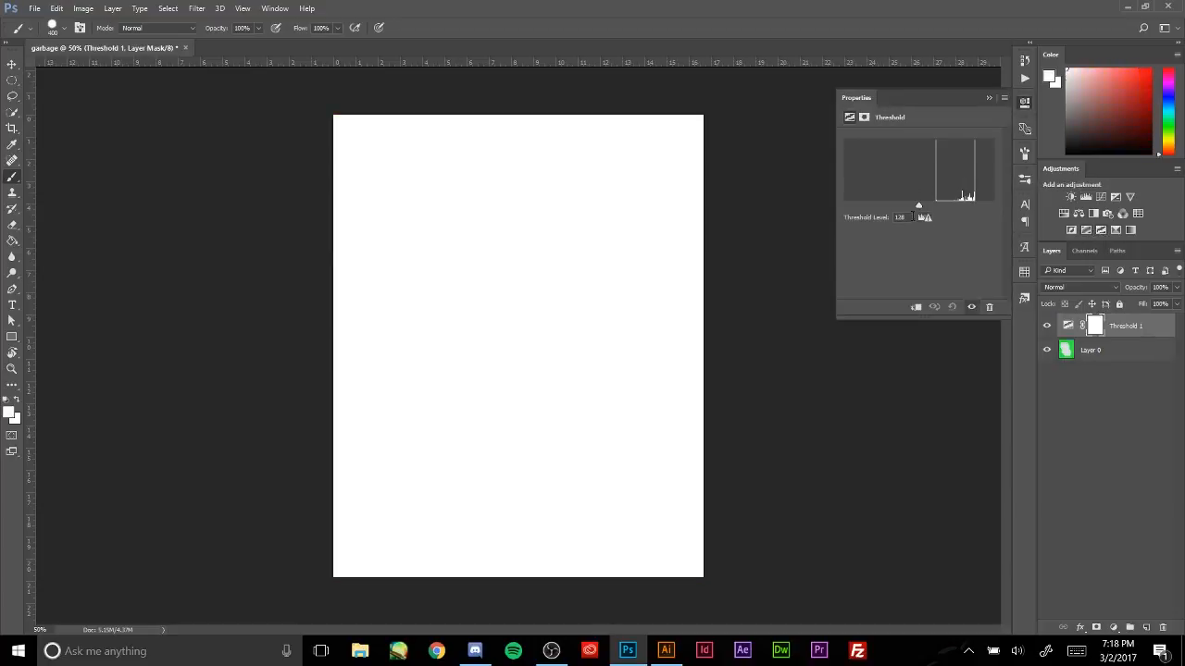
drag(917, 205, 972, 214)
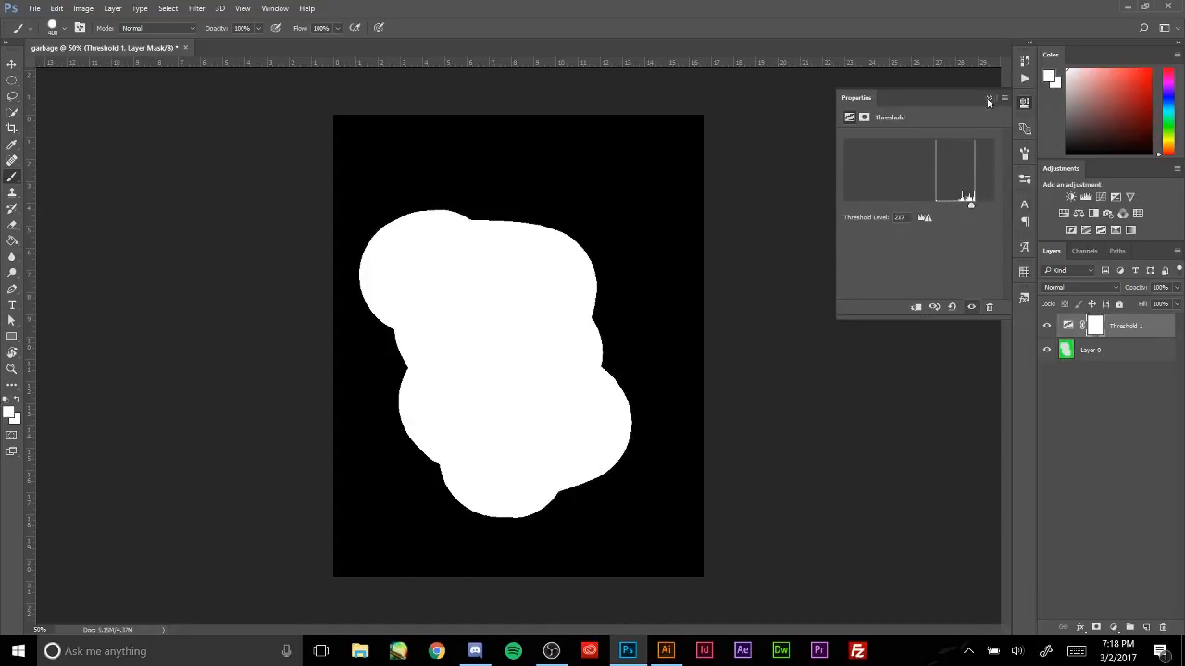
click(990, 98)
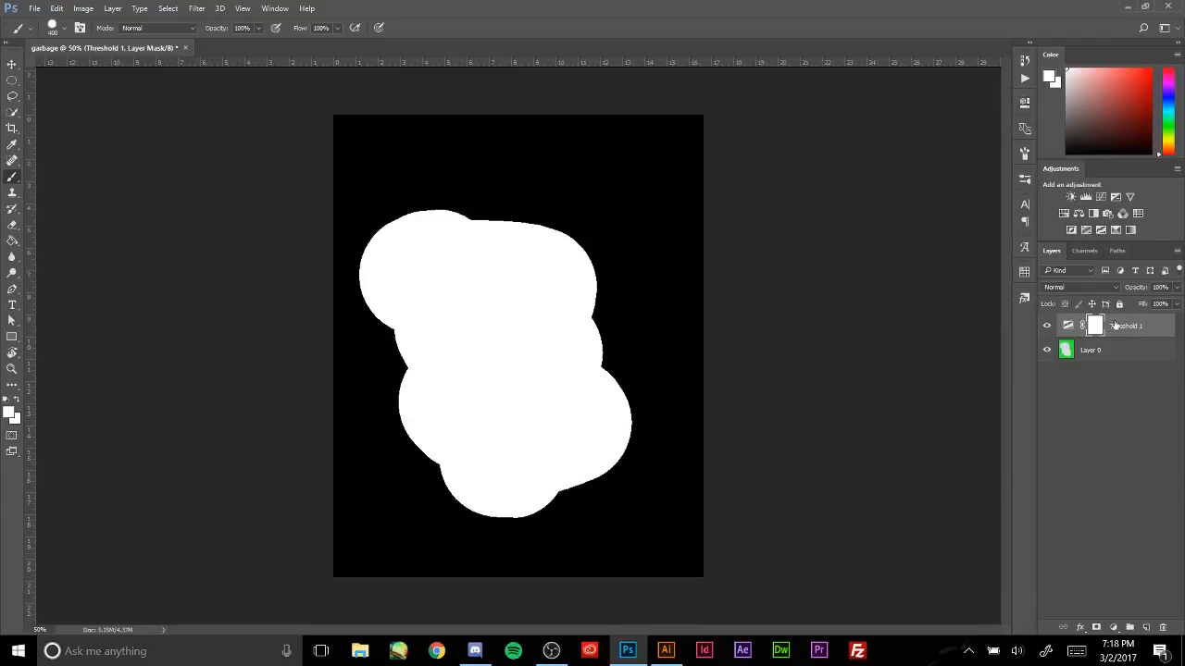
click(1163, 628)
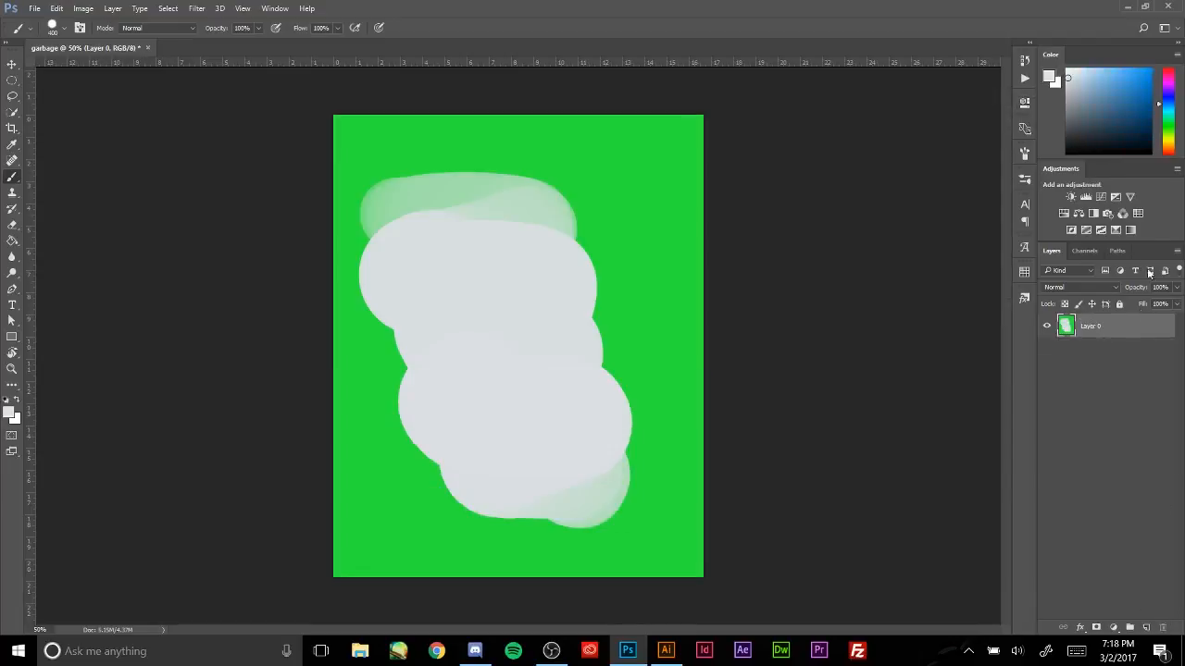
- Try a Posterize adjustment layer at 255 and 20 levels, and delete the layer
click(1088, 230)
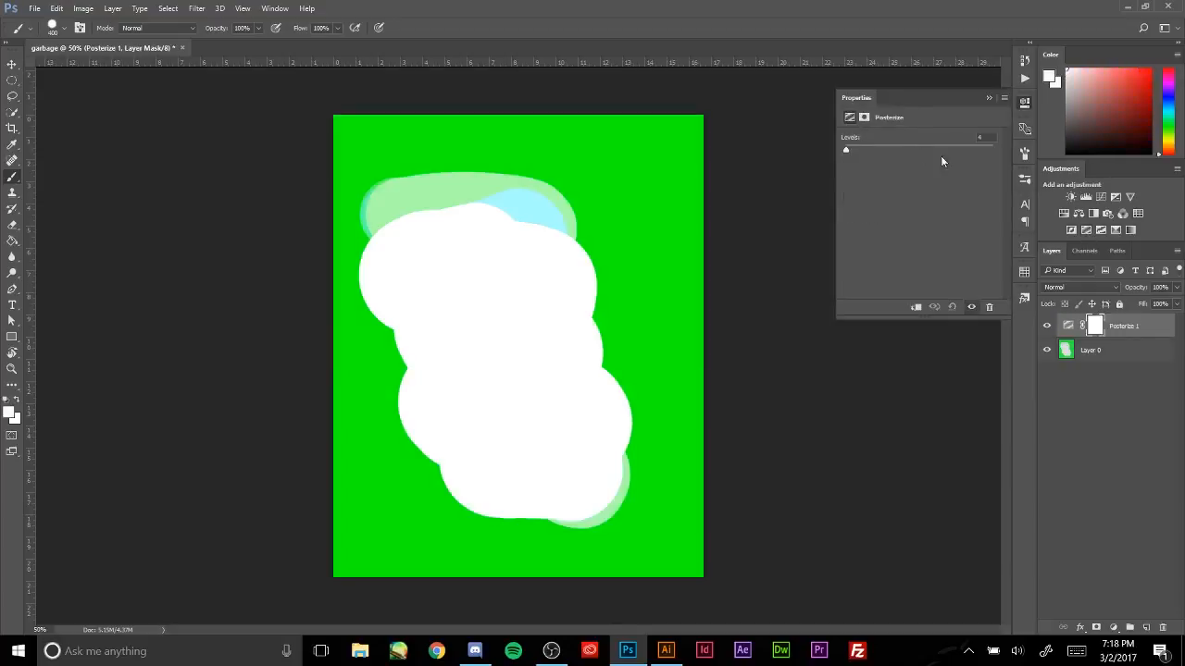
drag(853, 151, 869, 157)
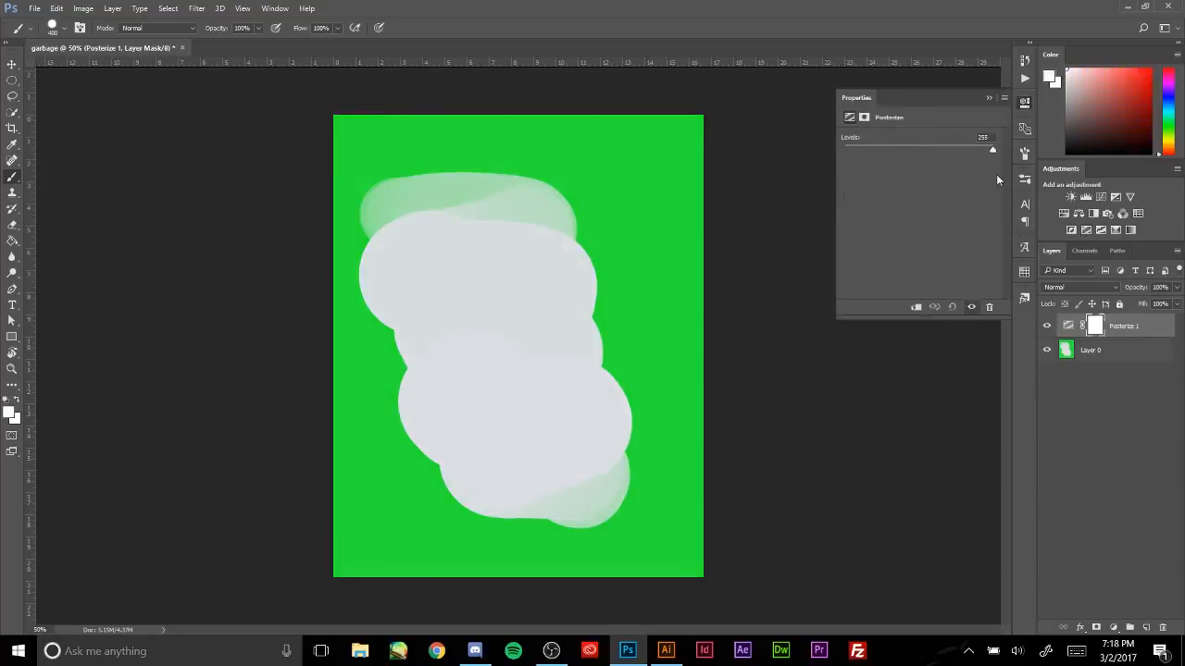
drag(996, 176, 855, 179)
click(989, 98)
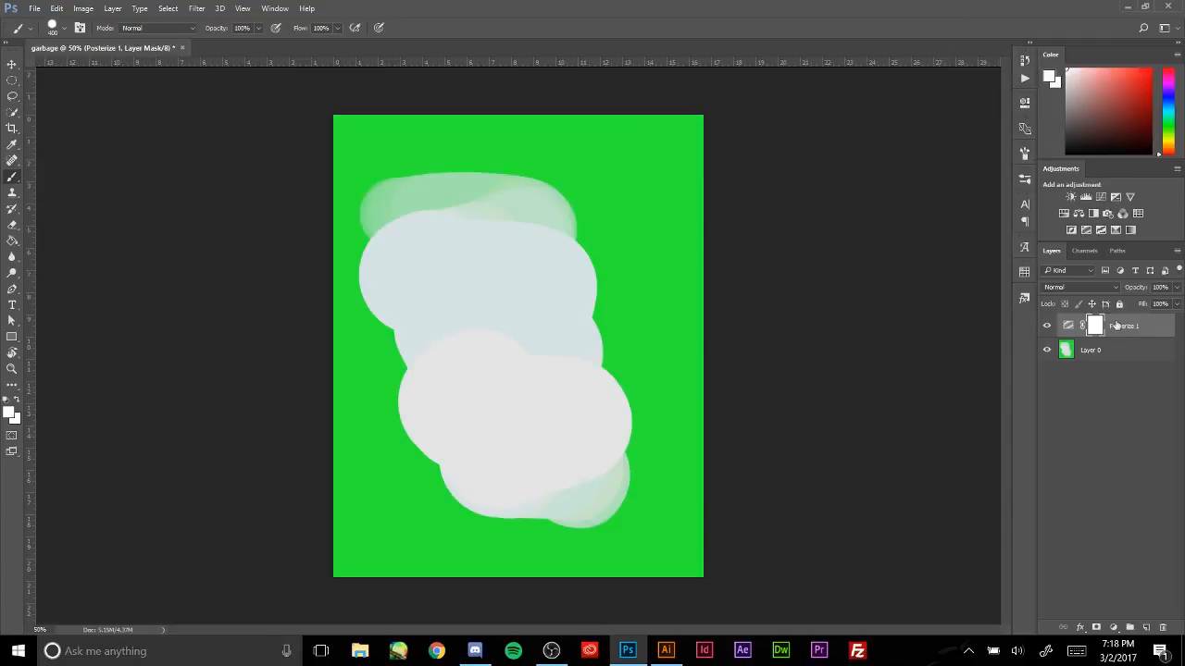
click(1117, 326)
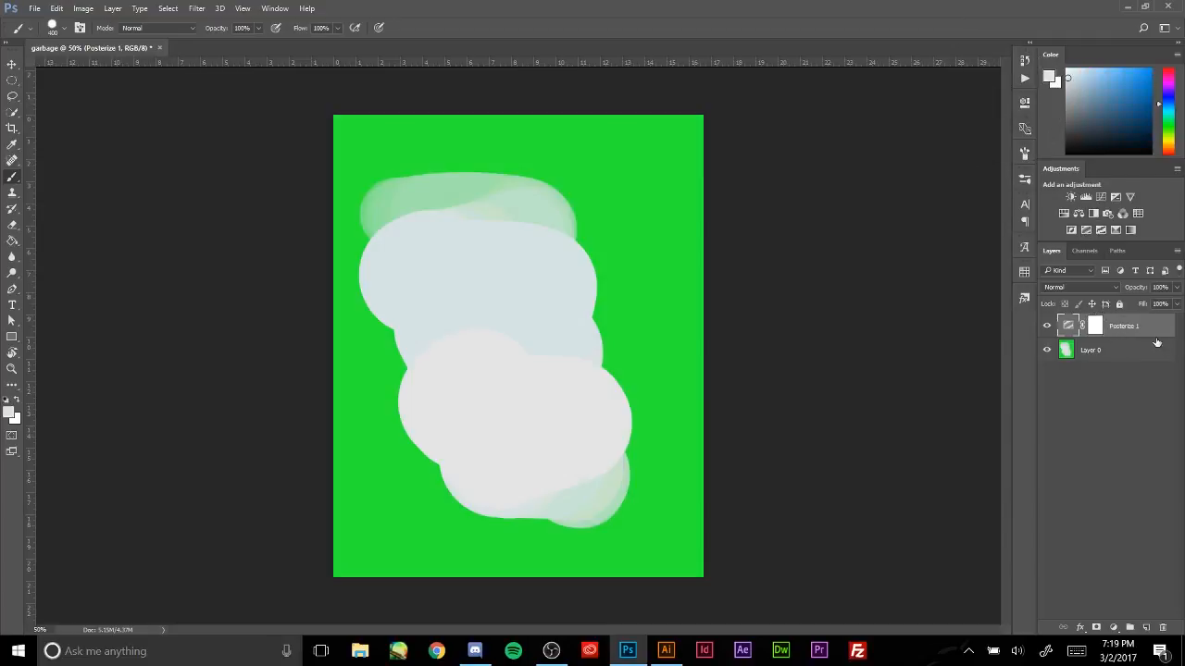
click(1163, 628)
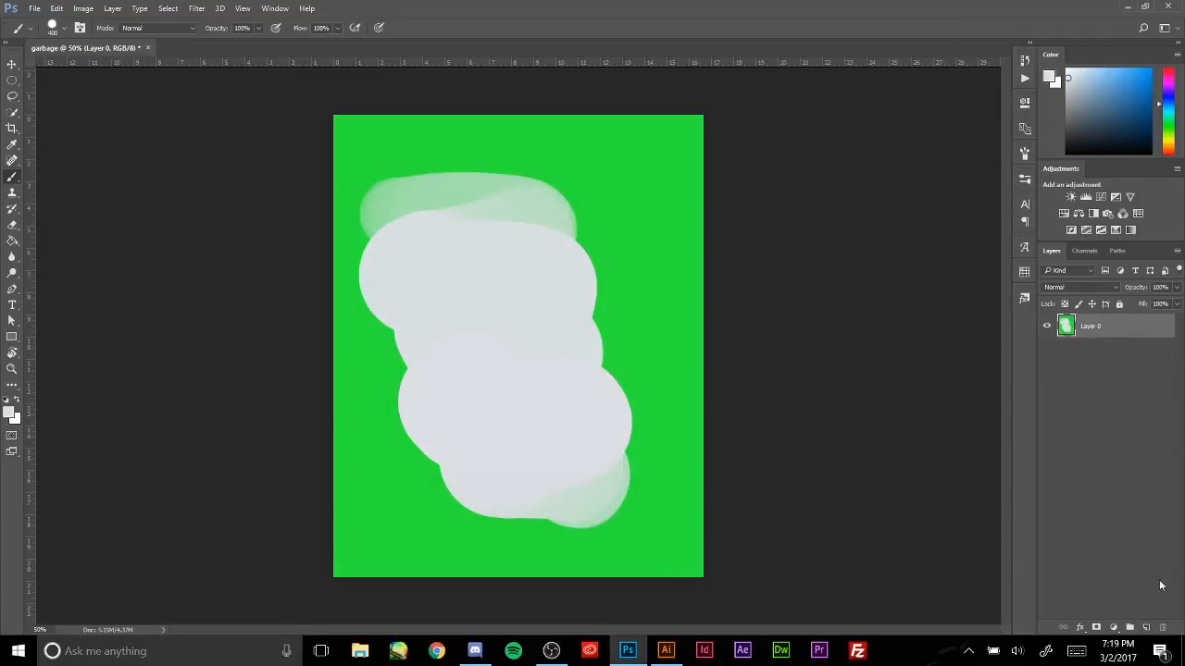
click(1131, 229)
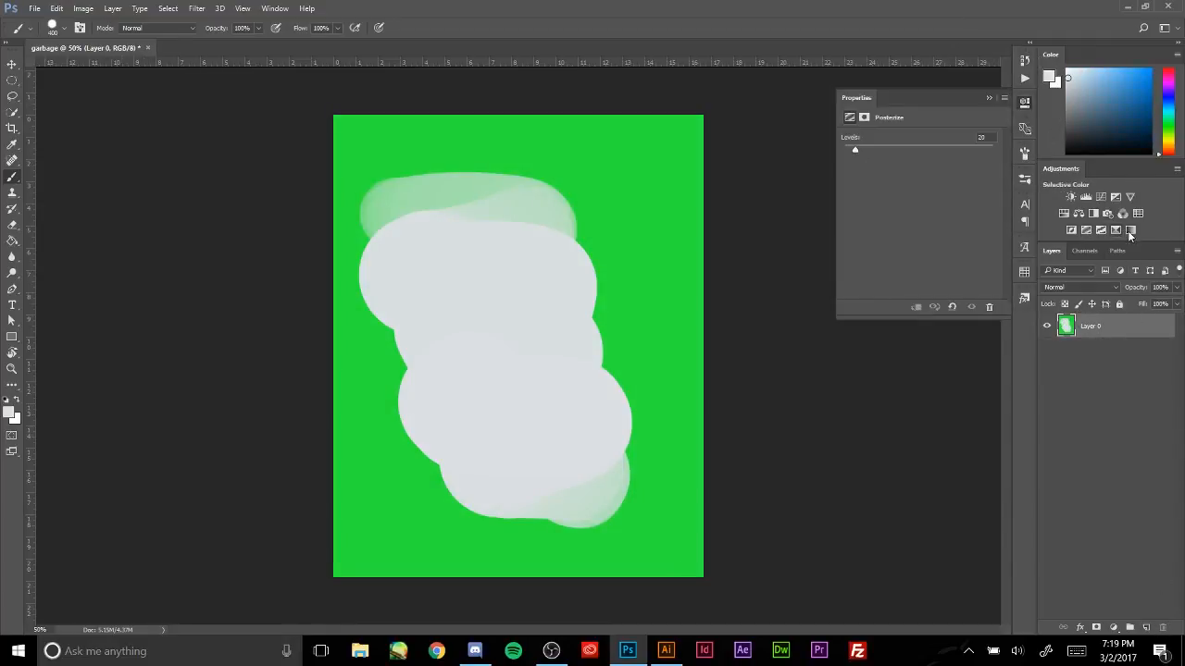
click(988, 98)
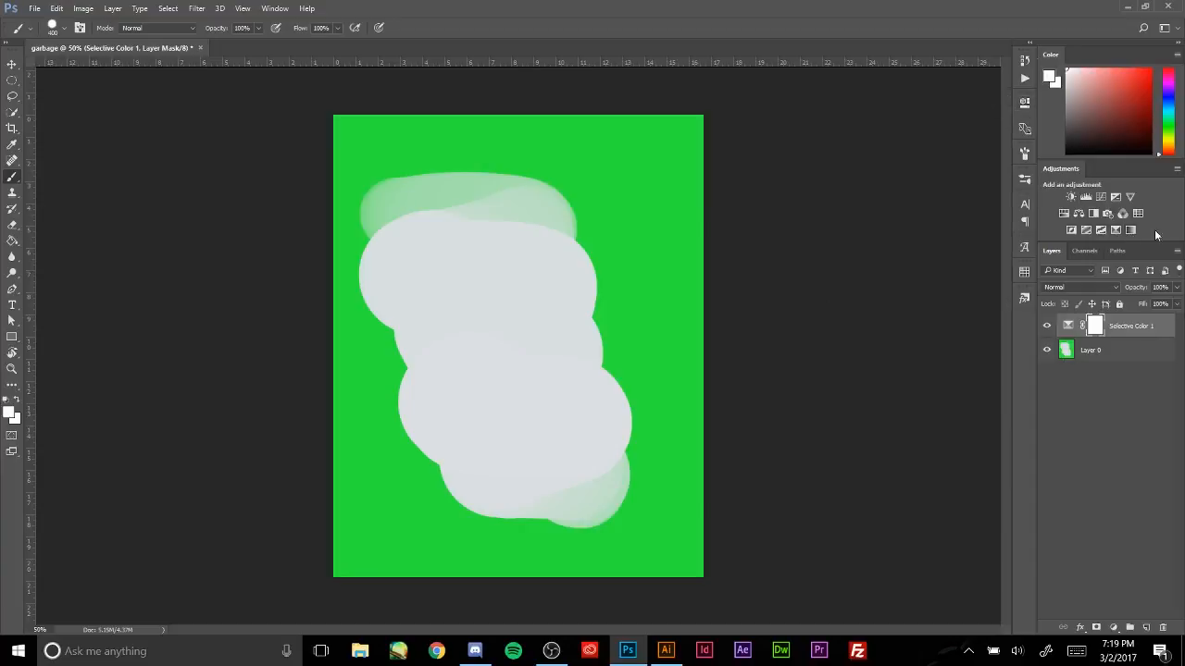
click(1163, 627)
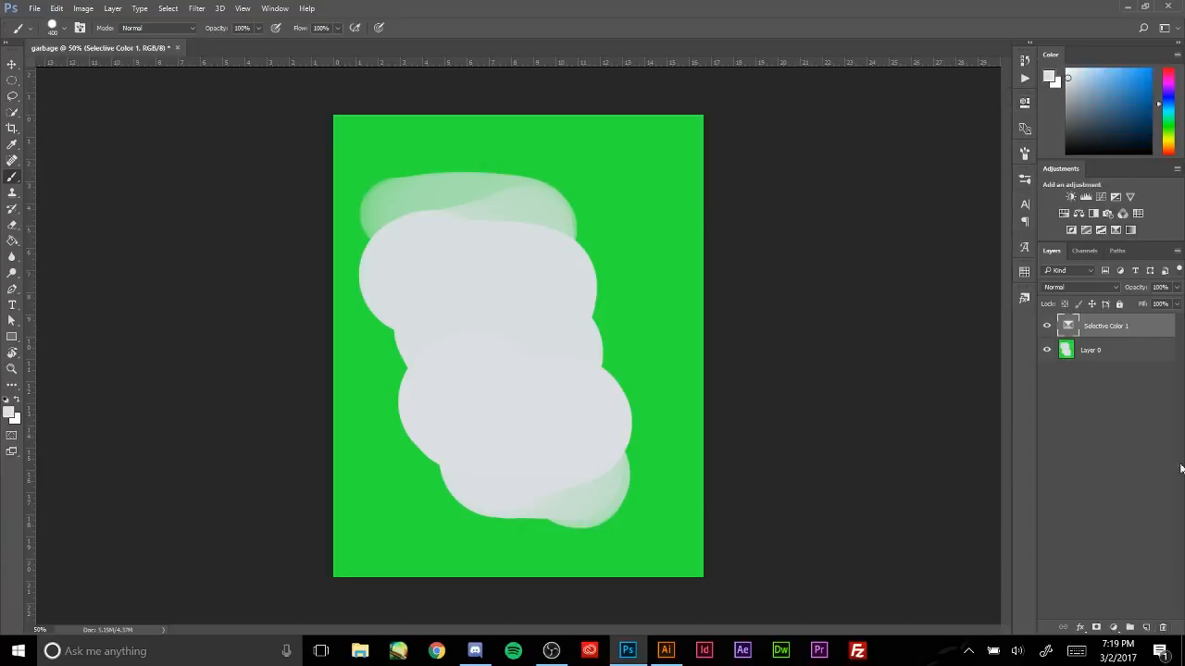
click(1163, 628)
- Add a Gradient Map adjustment layer above Layer 0 using the Orange gradient preset
click(1131, 230)
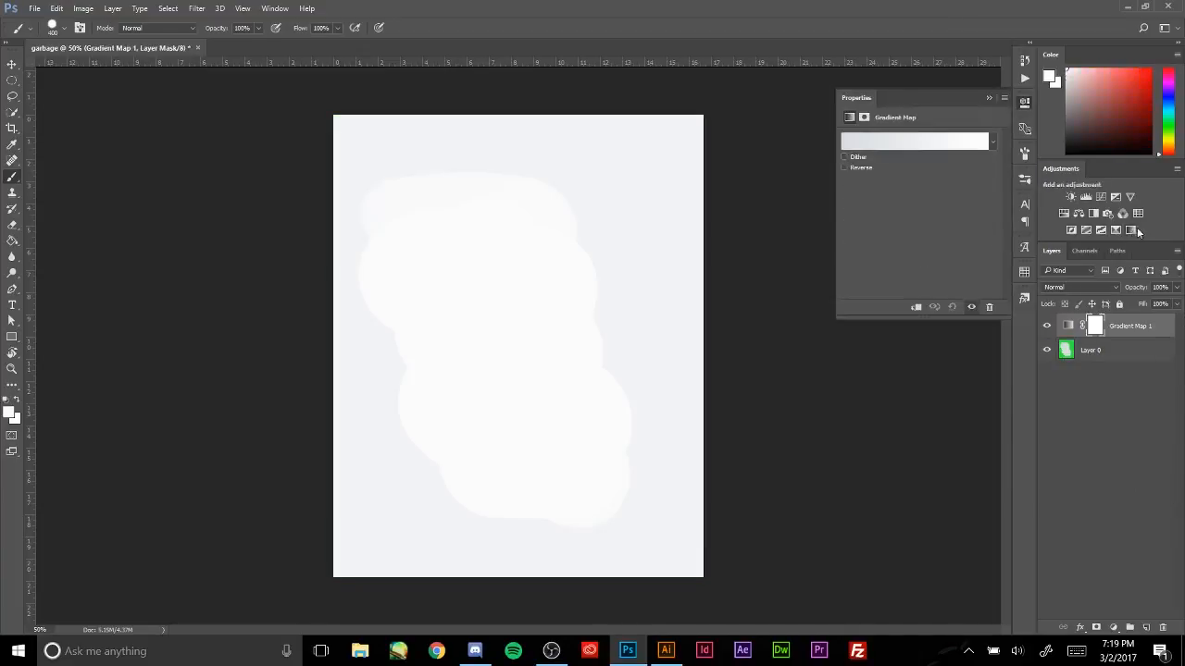
click(889, 146)
click(681, 180)
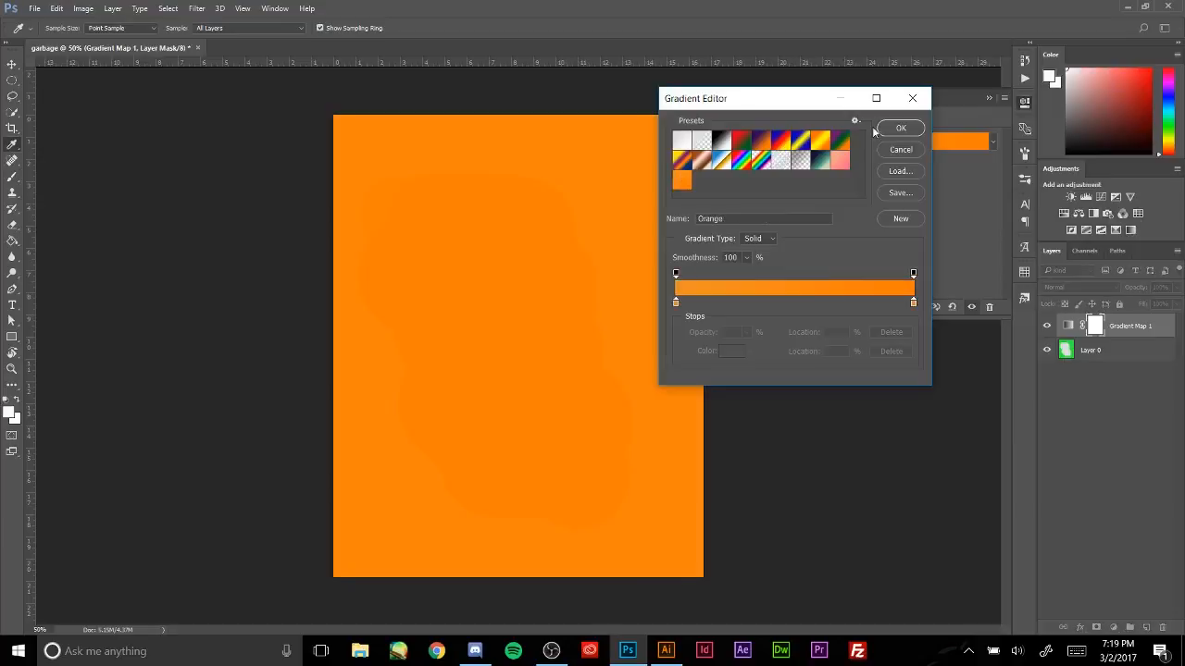
click(899, 129)
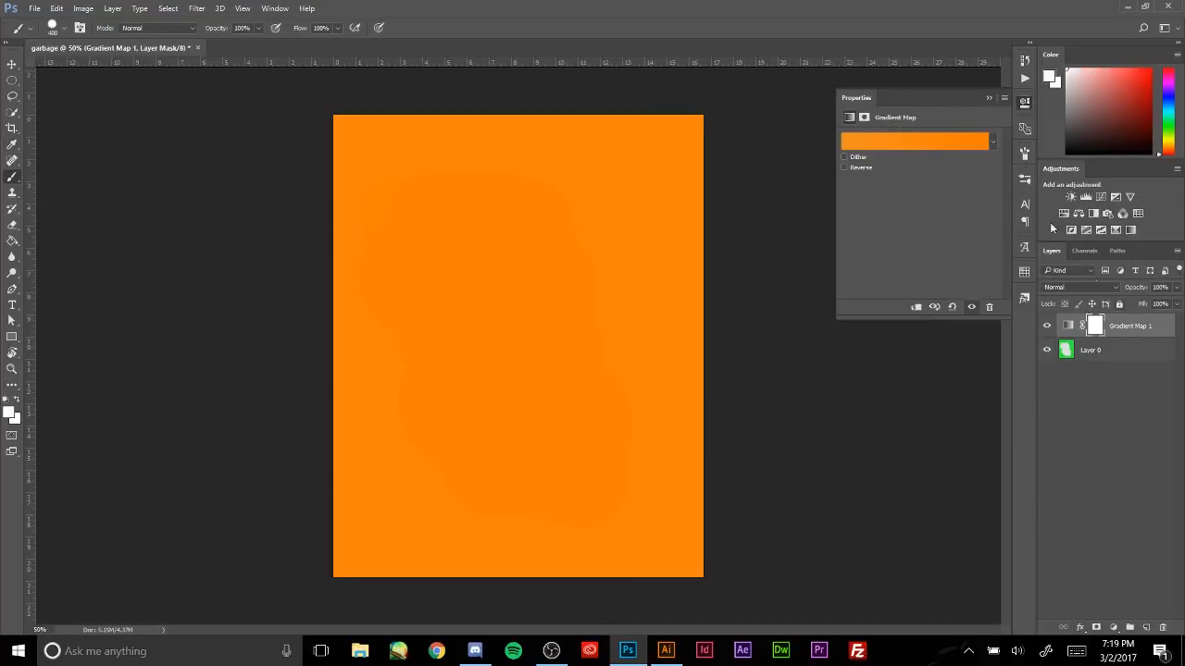
click(989, 99)
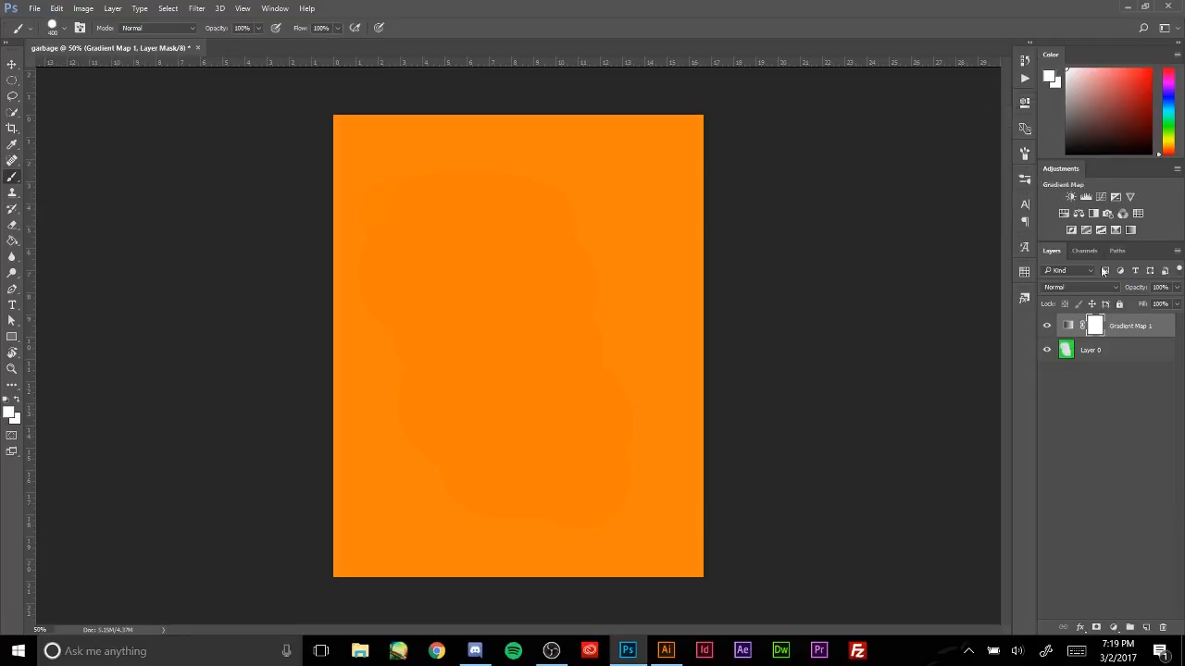
- Step through blend modes such as Darken and Lighten on the Gradient Map layer, and set it to Color Dodge
click(1076, 287)
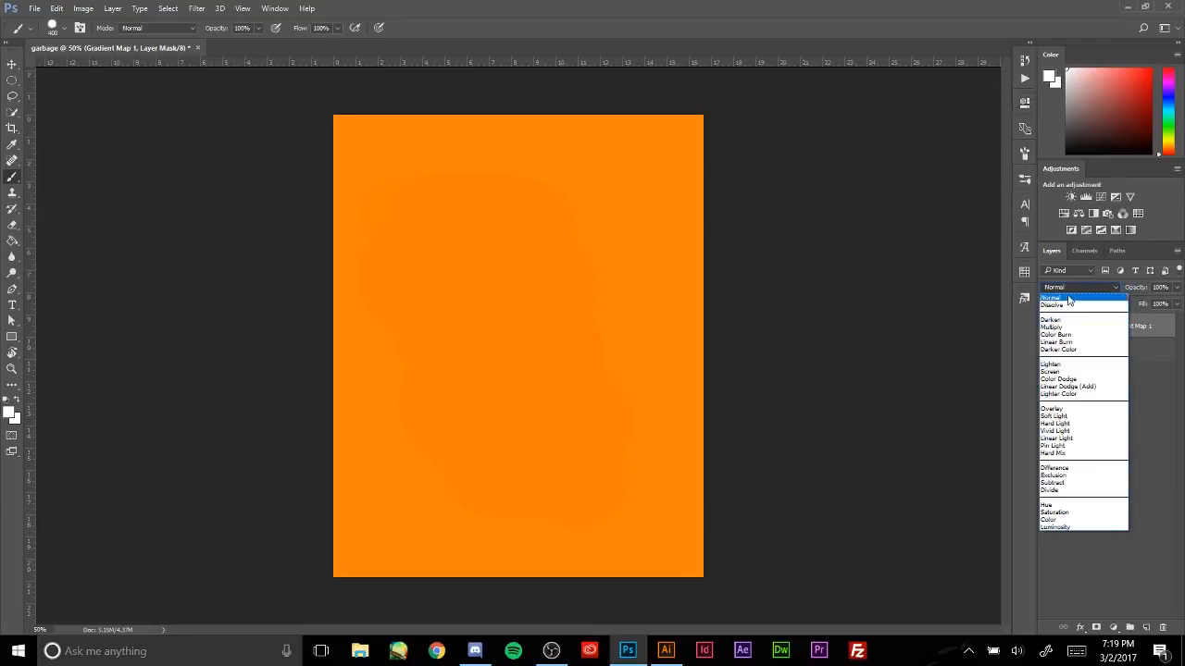
click(1067, 298)
scroll(1069, 292, down, 5)
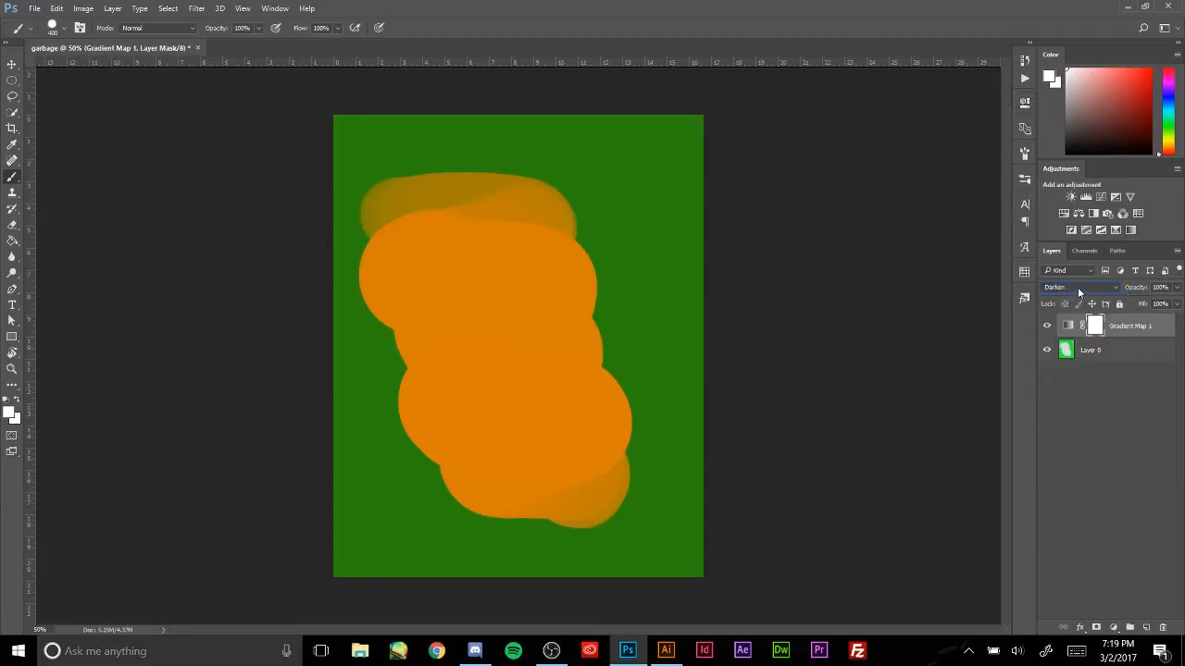
scroll(1075, 293, down, 5)
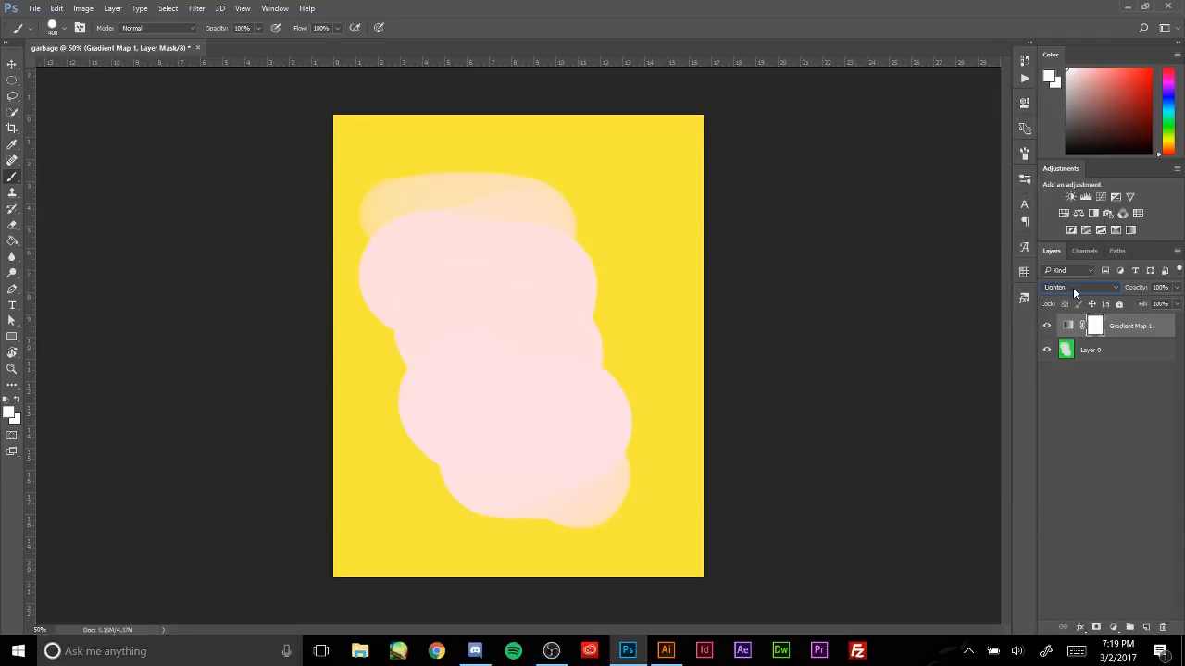
scroll(1077, 292, down, 2)
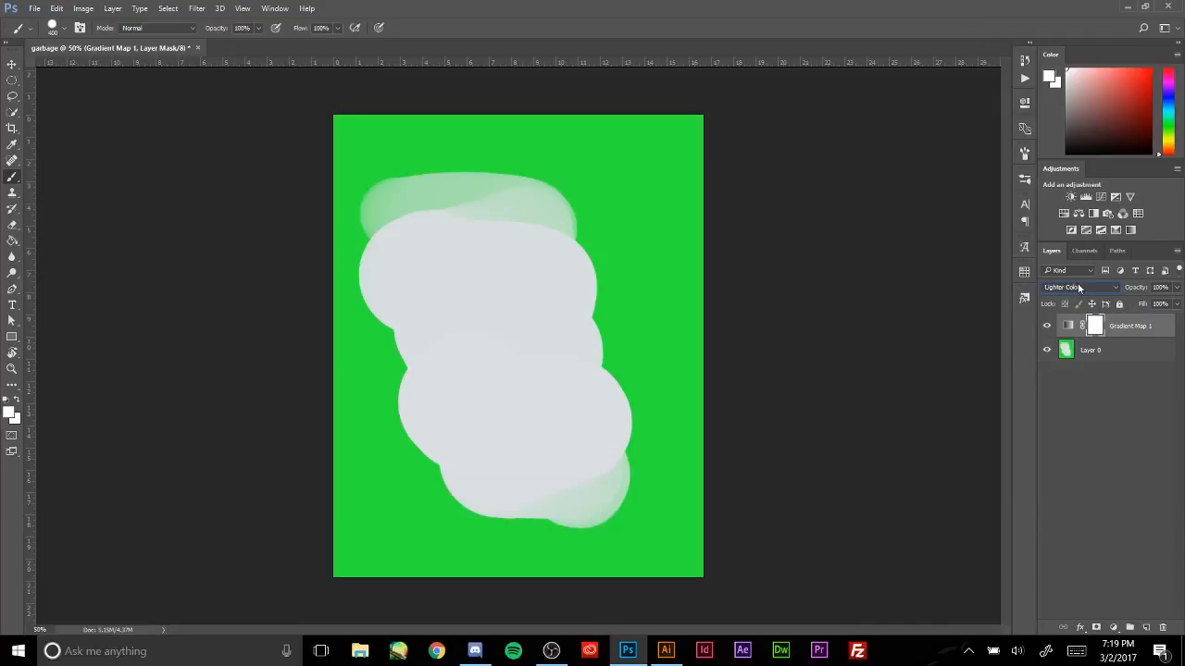
scroll(1078, 292, up, 3)
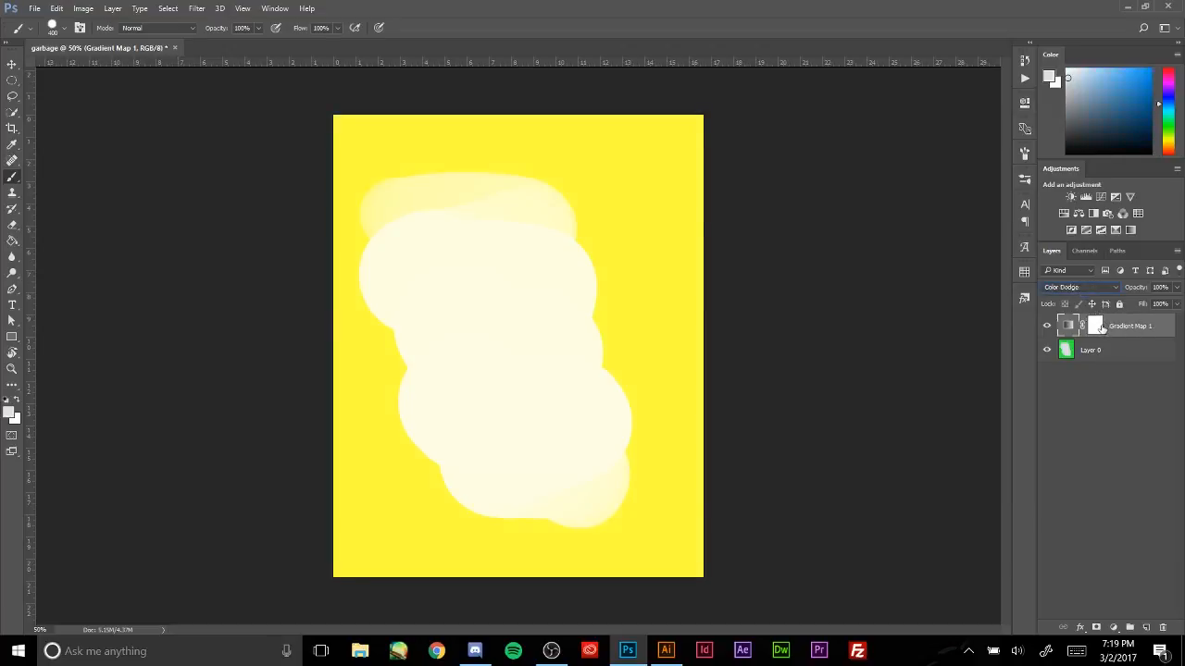
- Try adding a second mask to the Gradient Map layer, and delete that mask
click(1096, 326)
double_click(1096, 326)
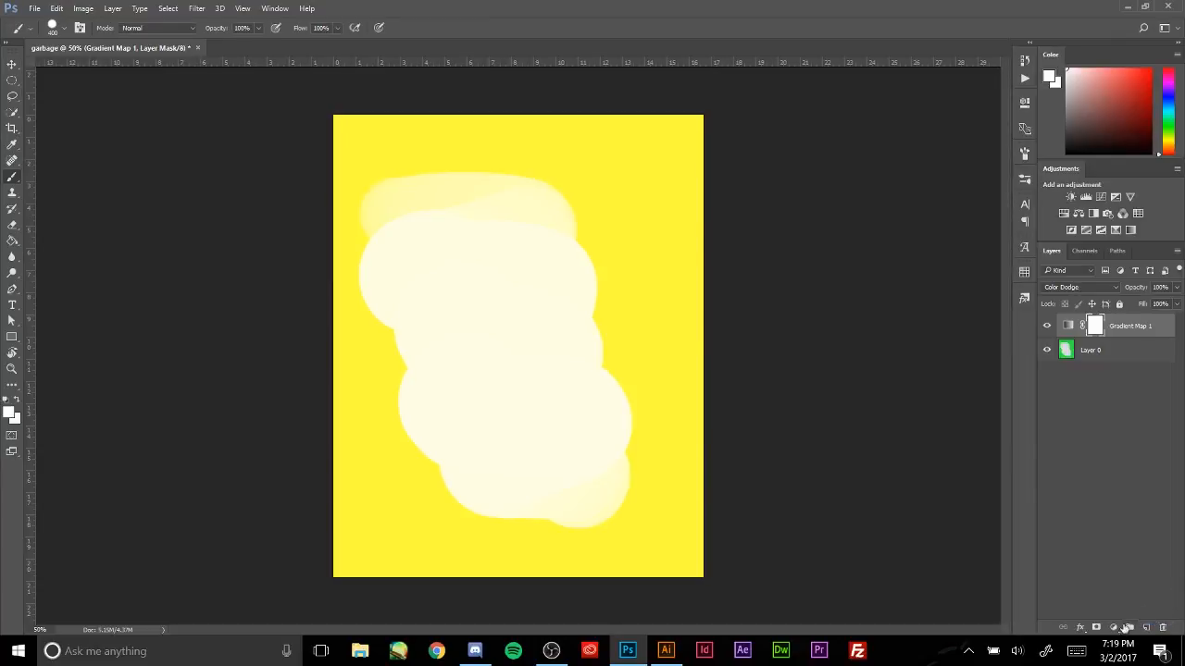
click(1097, 629)
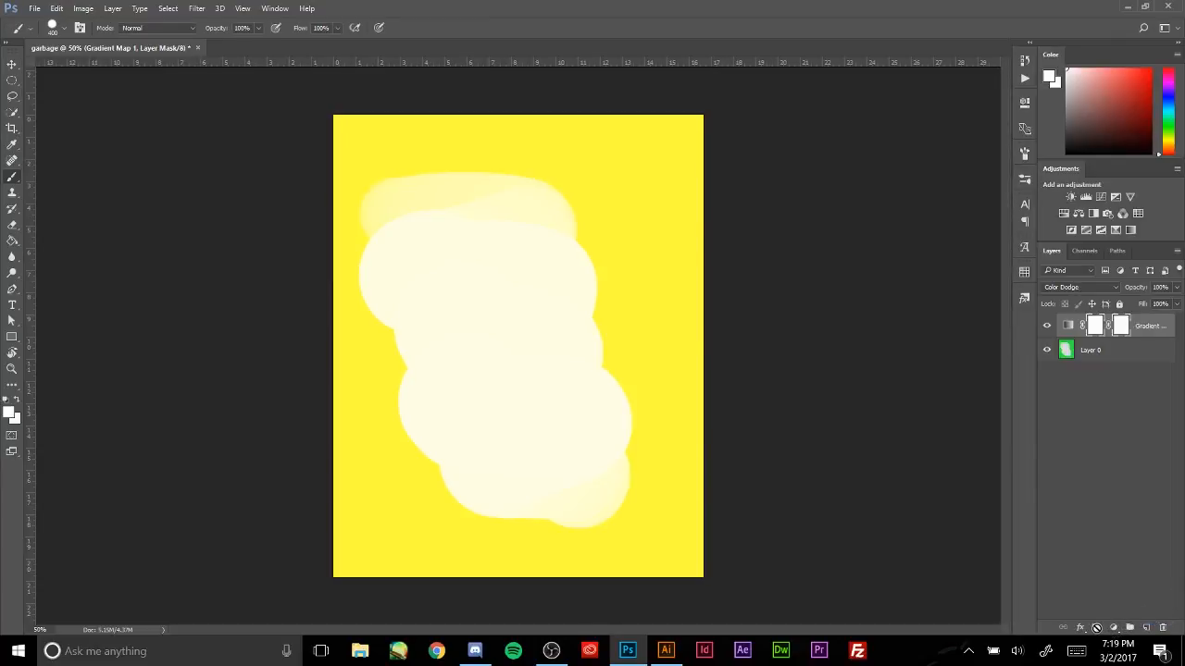
click(1162, 628)
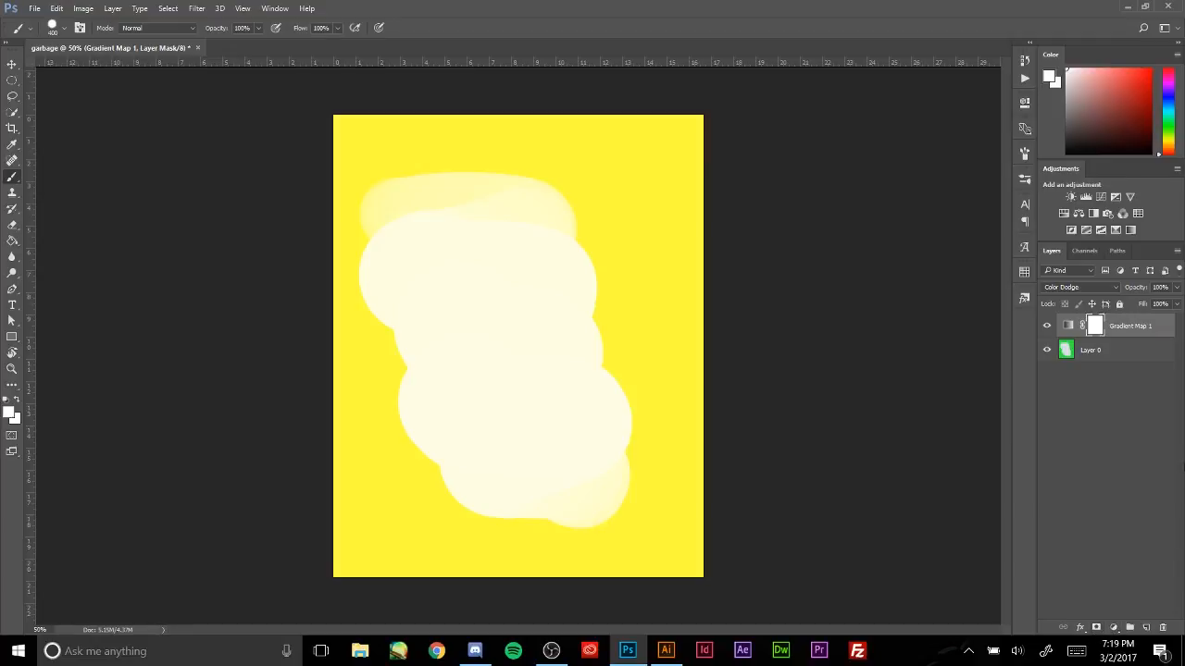
- Add a layer mask to Layer 0 and set the foreground color to black
click(1093, 349)
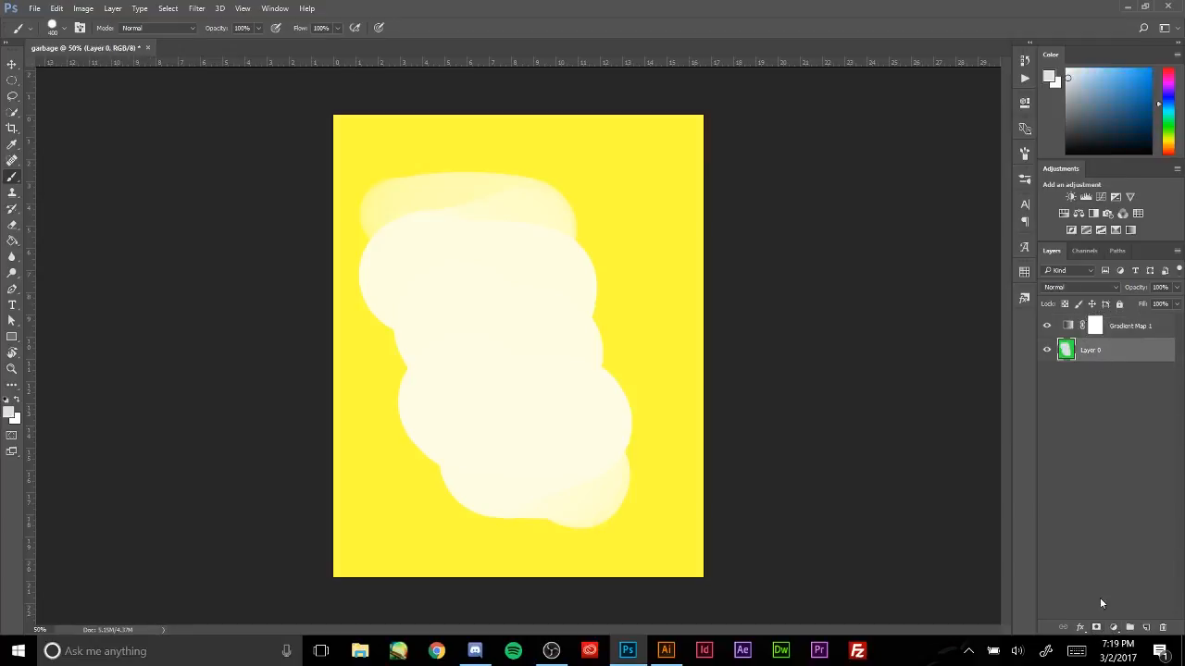
click(1097, 629)
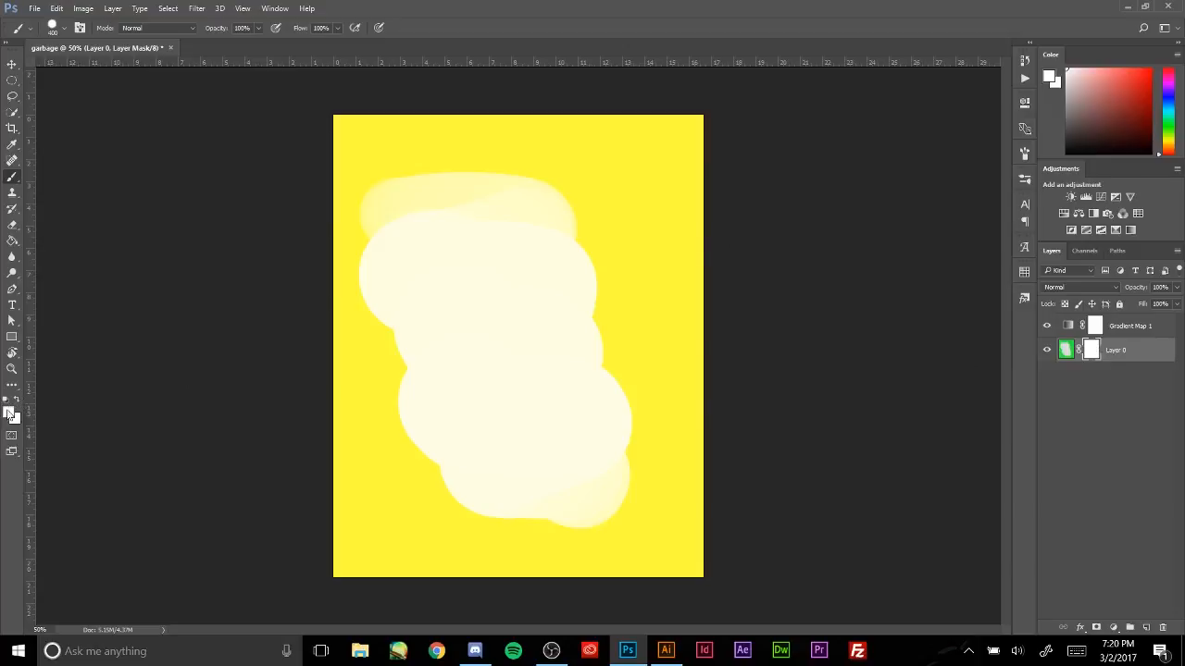
click(9, 412)
drag(535, 334, 457, 450)
click(773, 202)
- Try painting black strokes across Layer 0's mask with a 250 px brush, and undo the strokes
key(bracketleft)
key(bracketleft)
key(bracketleft)
key(bracketleft)
key(bracketleft)
key(bracketleft)
mouse_move(320, 201)
mouse_down()
mouse_move(610, 173)
mouse_move(573, 204)
mouse_move(405, 250)
mouse_move(312, 342)
mouse_move(690, 299)
mouse_move(321, 456)
mouse_move(844, 465)
mouse_move(388, 466)
mouse_move(486, 524)
mouse_move(916, 515)
mouse_move(335, 463)
mouse_up()
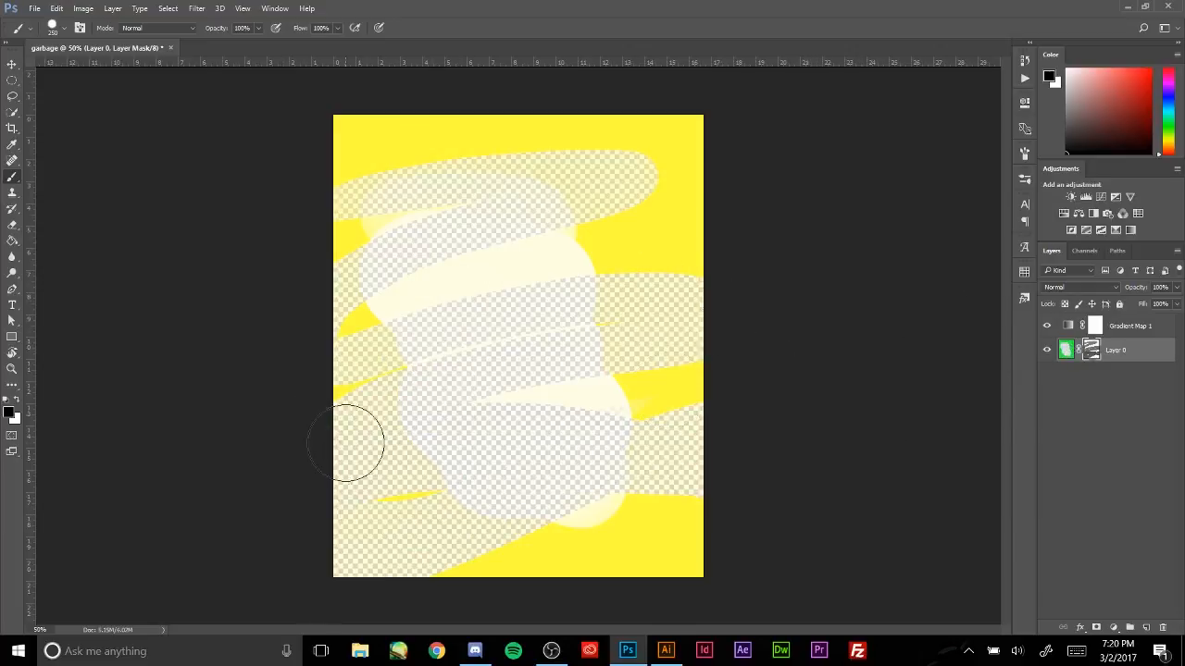
mouse_move(346, 442)
mouse_down()
mouse_move(417, 402)
mouse_move(689, 324)
mouse_move(377, 375)
mouse_move(418, 351)
mouse_up()
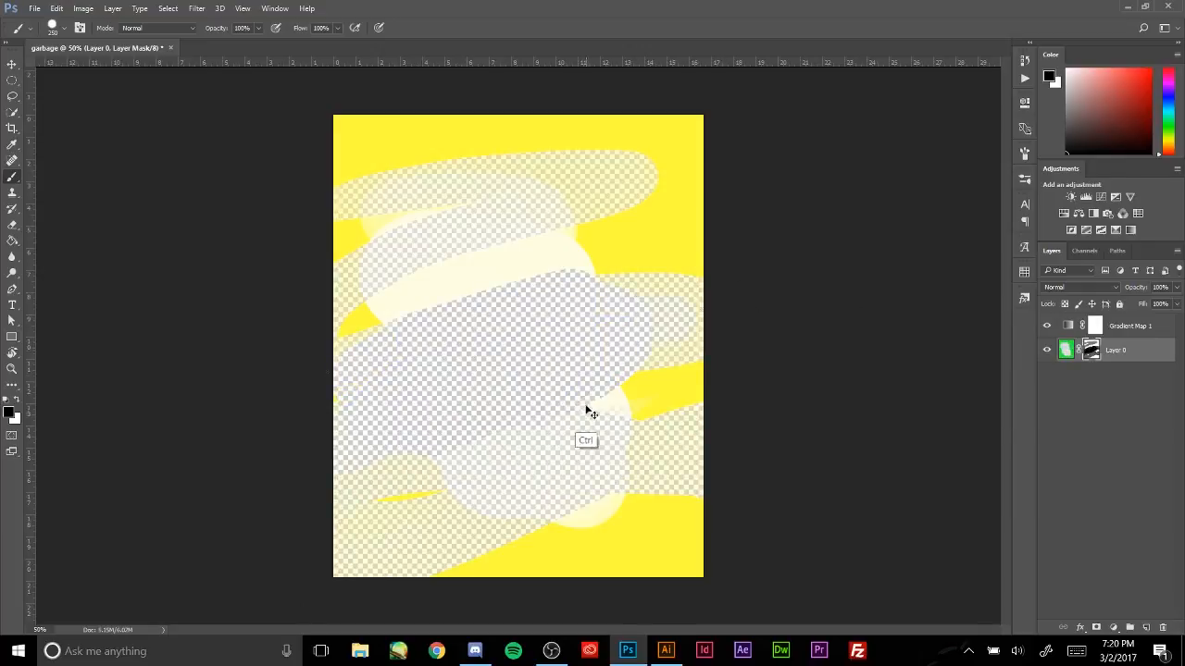
key(ctrl+alt+z)
key(ctrl+alt+z)
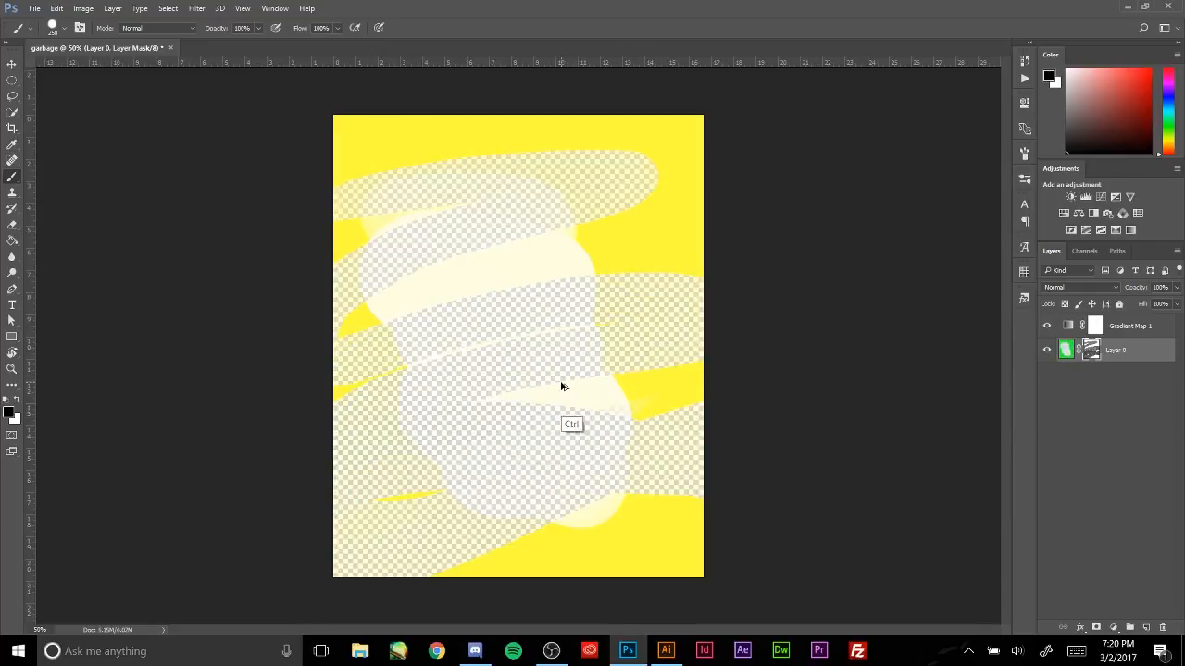
key(ctrl+alt+z)
key(ctrl+alt+z)
key(ctrl+alt+z)
- Add a new layer below Layer 0 and fill it with the light grey foreground color using the Paint Bucket
click(1066, 350)
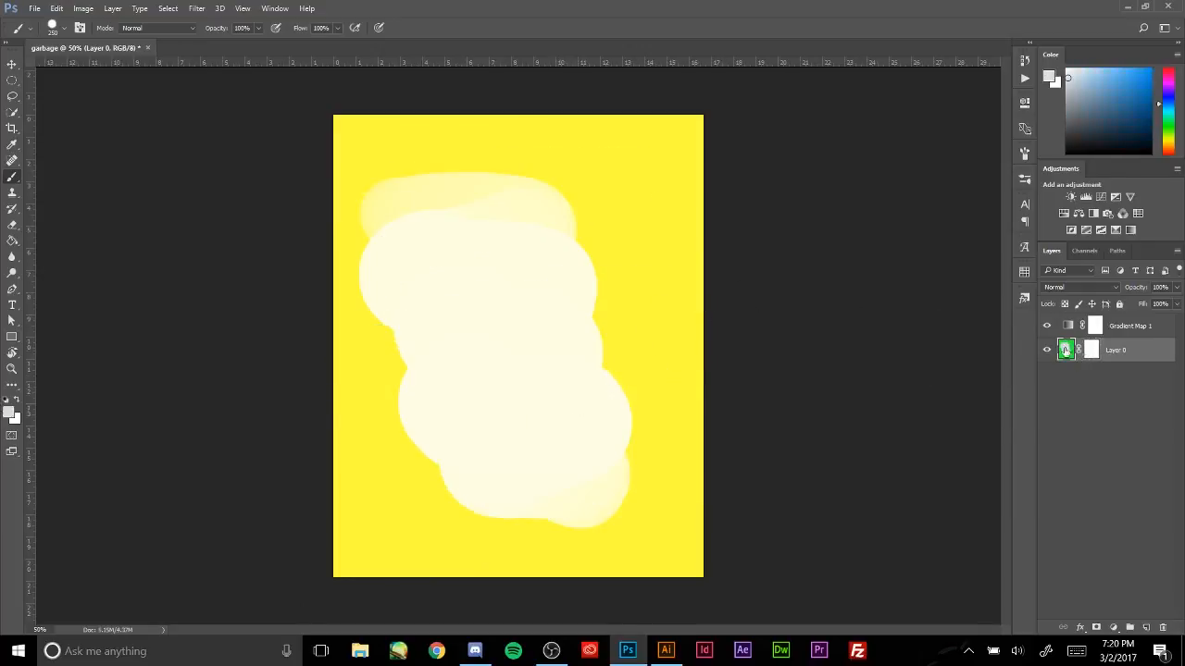
click(1147, 627)
drag(1066, 352, 1047, 379)
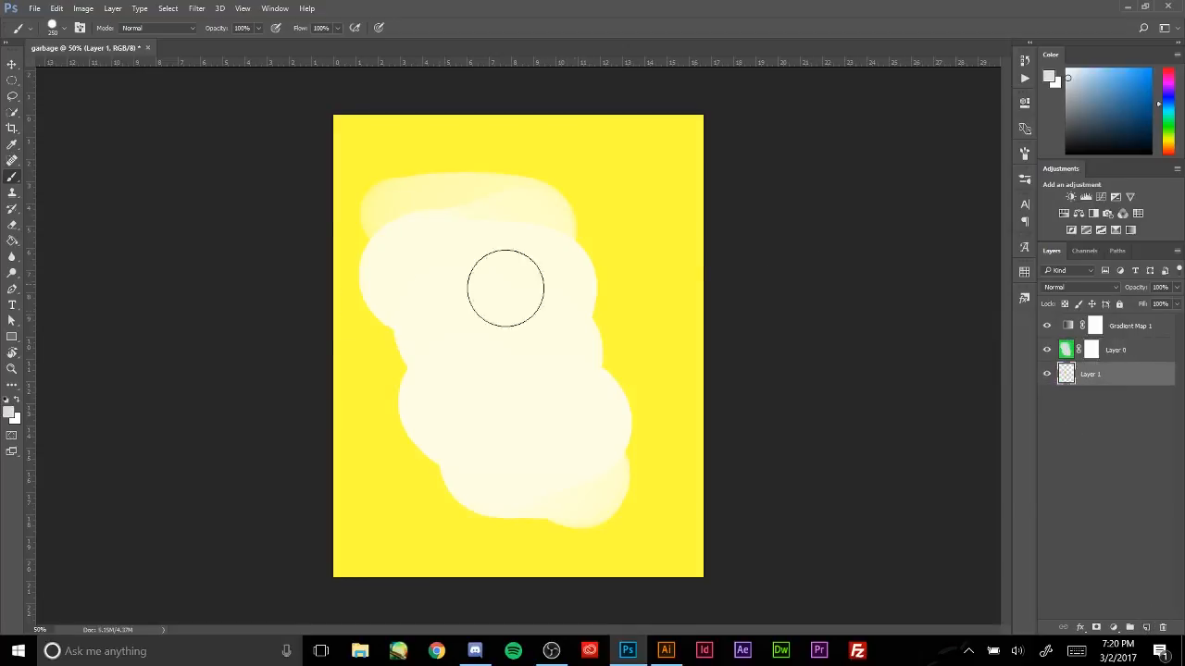
click(12, 239)
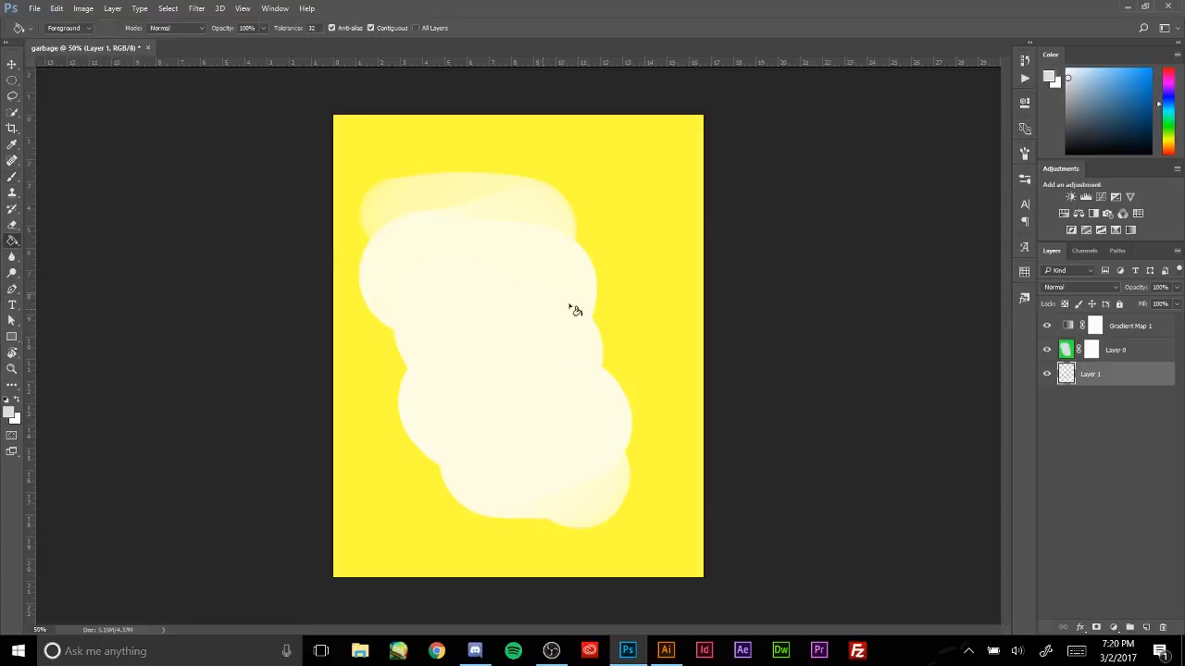
- Try several sets of black brush strokes on the Gradient Map layer's mask, refilling the mask with white after each set
click(1073, 347)
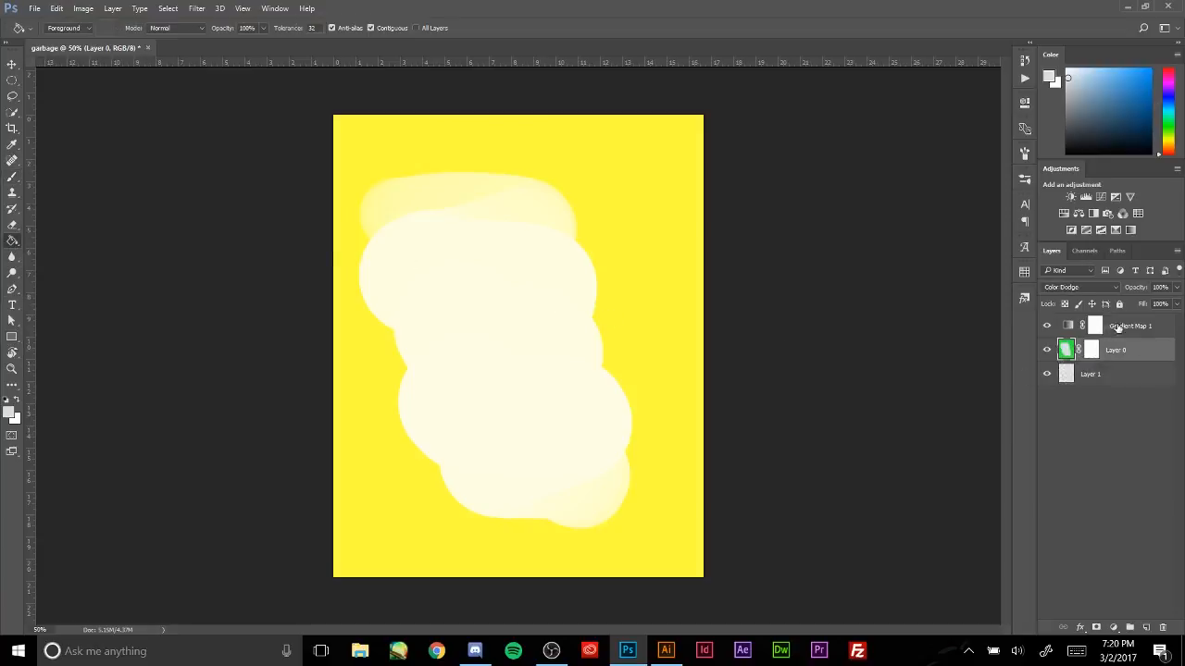
click(1102, 328)
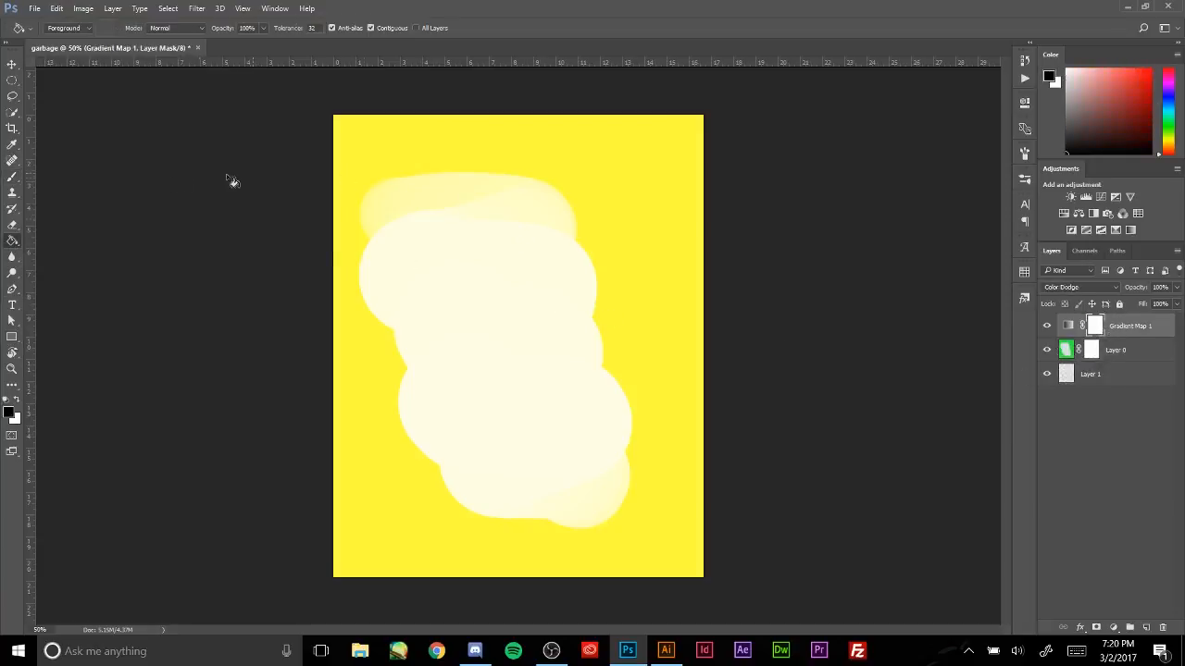
click(10, 177)
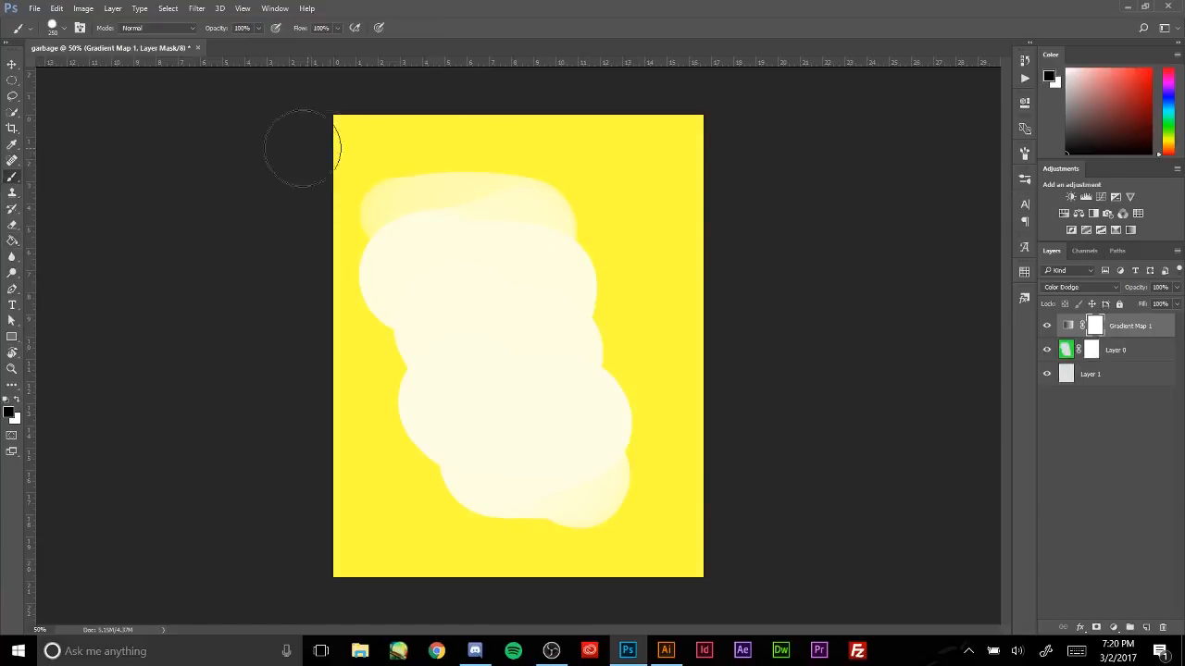
mouse_move(250, 188)
mouse_down()
mouse_move(625, 130)
mouse_move(811, 141)
mouse_move(874, 194)
mouse_move(474, 219)
mouse_move(260, 266)
mouse_move(183, 381)
mouse_move(445, 316)
mouse_move(778, 303)
mouse_move(824, 372)
mouse_move(513, 387)
mouse_move(201, 446)
mouse_move(336, 561)
mouse_move(842, 524)
mouse_move(778, 556)
mouse_move(305, 486)
mouse_up()
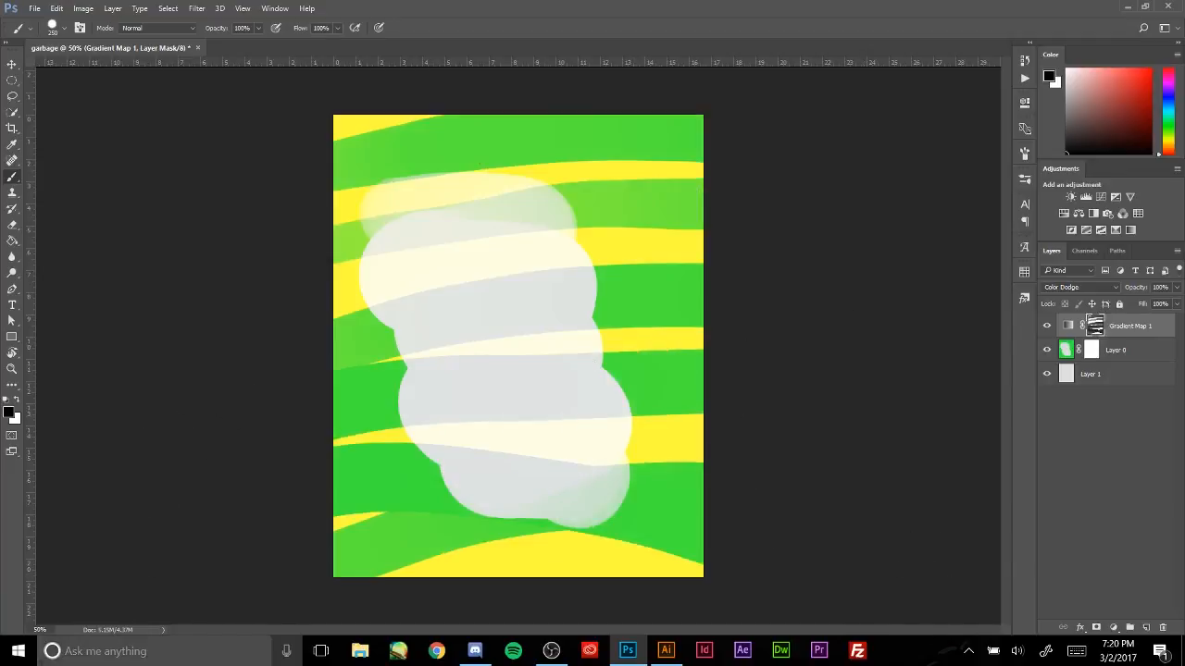
key(ctrl+BackSpace)
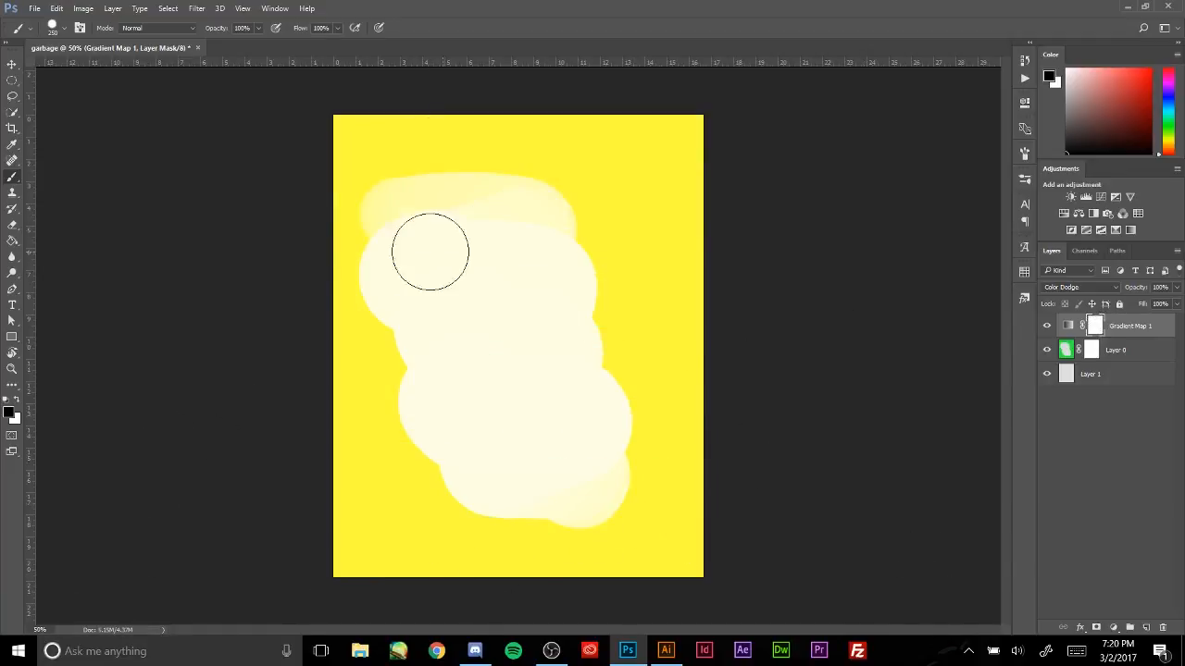
mouse_move(429, 251)
mouse_down()
mouse_move(304, 278)
mouse_move(314, 335)
mouse_move(681, 329)
mouse_move(548, 463)
mouse_move(780, 564)
mouse_move(843, 449)
mouse_up()
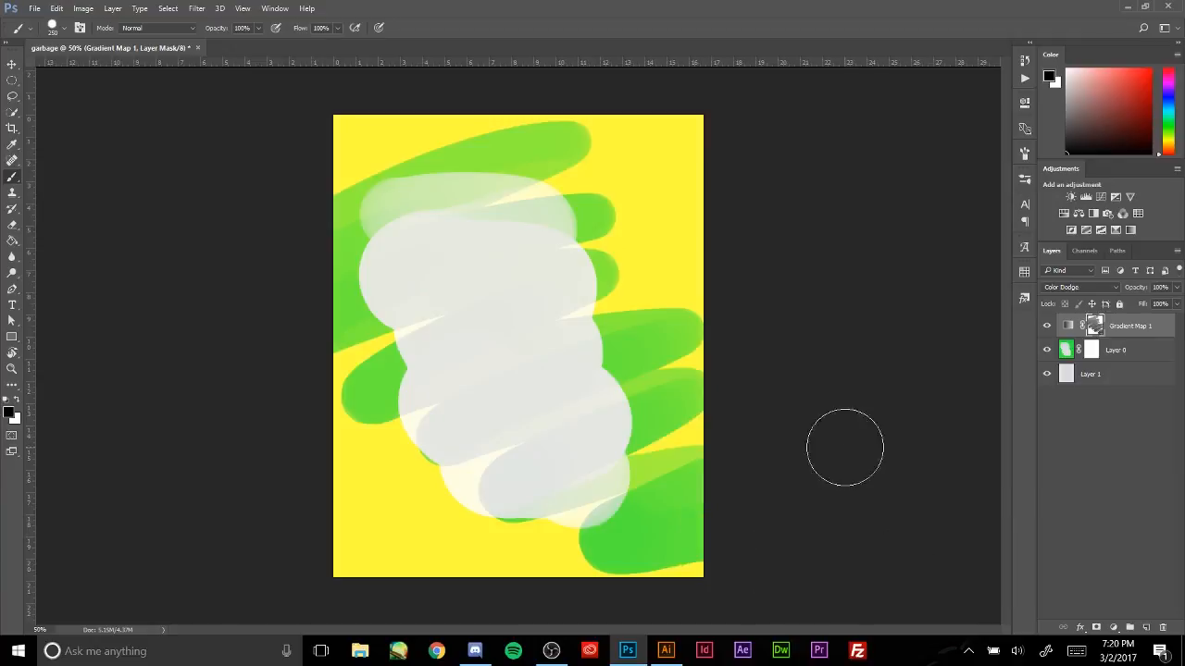
key(ctrl+BackSpace)
mouse_move(238, 198)
mouse_down()
mouse_move(519, 146)
mouse_move(628, 152)
mouse_move(620, 170)
mouse_move(700, 217)
mouse_move(369, 232)
mouse_move(971, 404)
mouse_up()
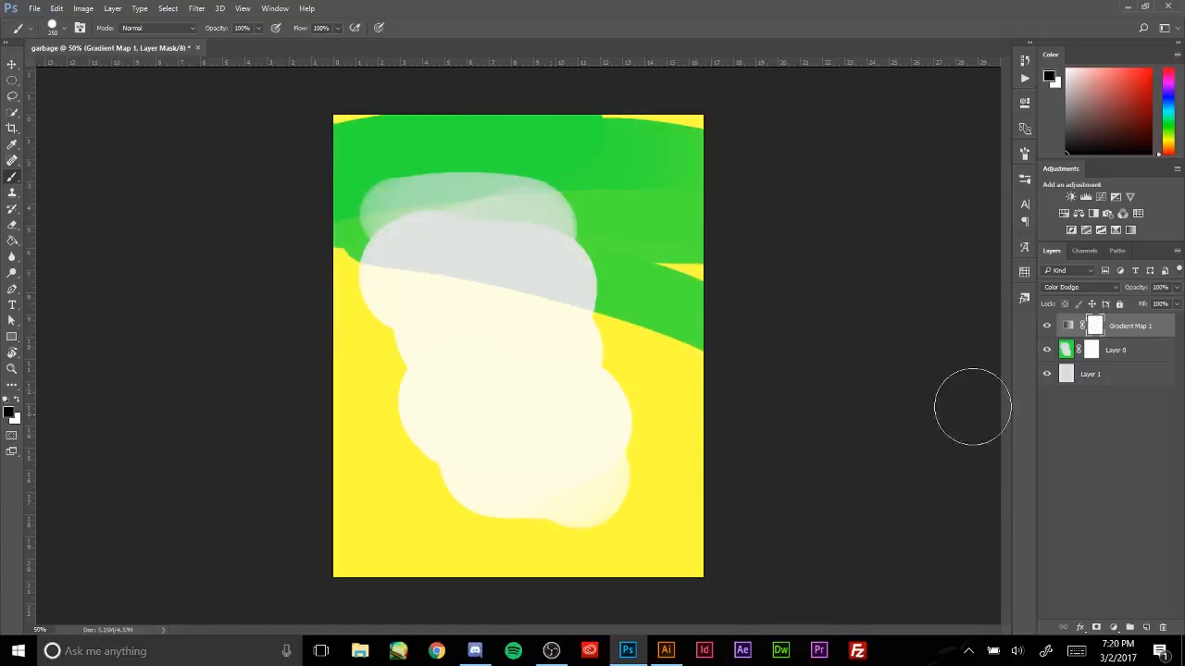
key(ctrl+BackSpace)
- Paint out the upper half of the Gradient Map's mask in black with a 600 px brush, and restore it by painting white
key(bracketright)
key(bracketright)
key(bracketright)
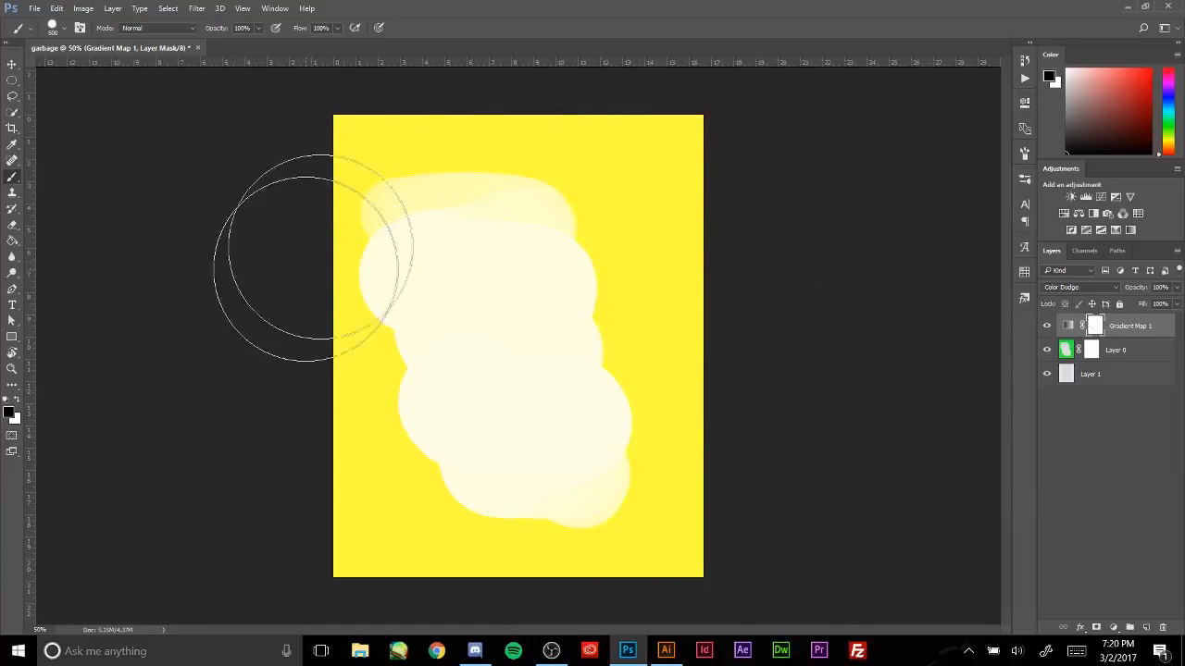
mouse_move(309, 256)
mouse_down()
mouse_move(621, 120)
mouse_move(204, 233)
mouse_move(569, 207)
mouse_move(873, 320)
mouse_move(92, 357)
mouse_move(960, 363)
mouse_up()
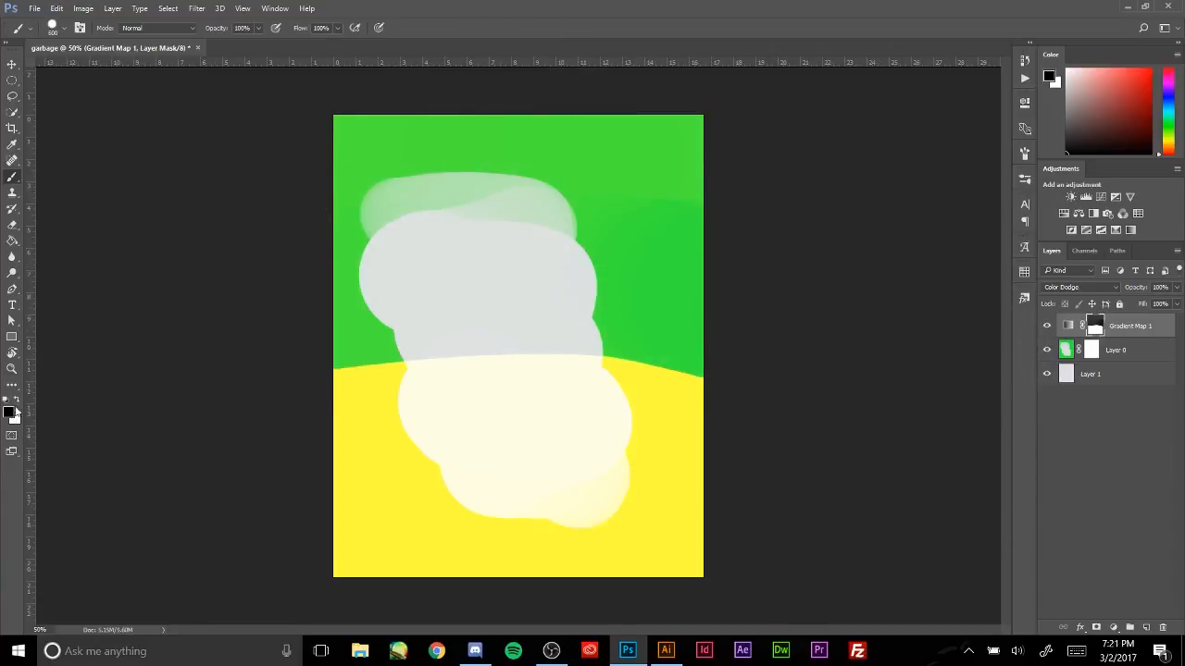
click(18, 403)
drag(357, 317, 701, 357)
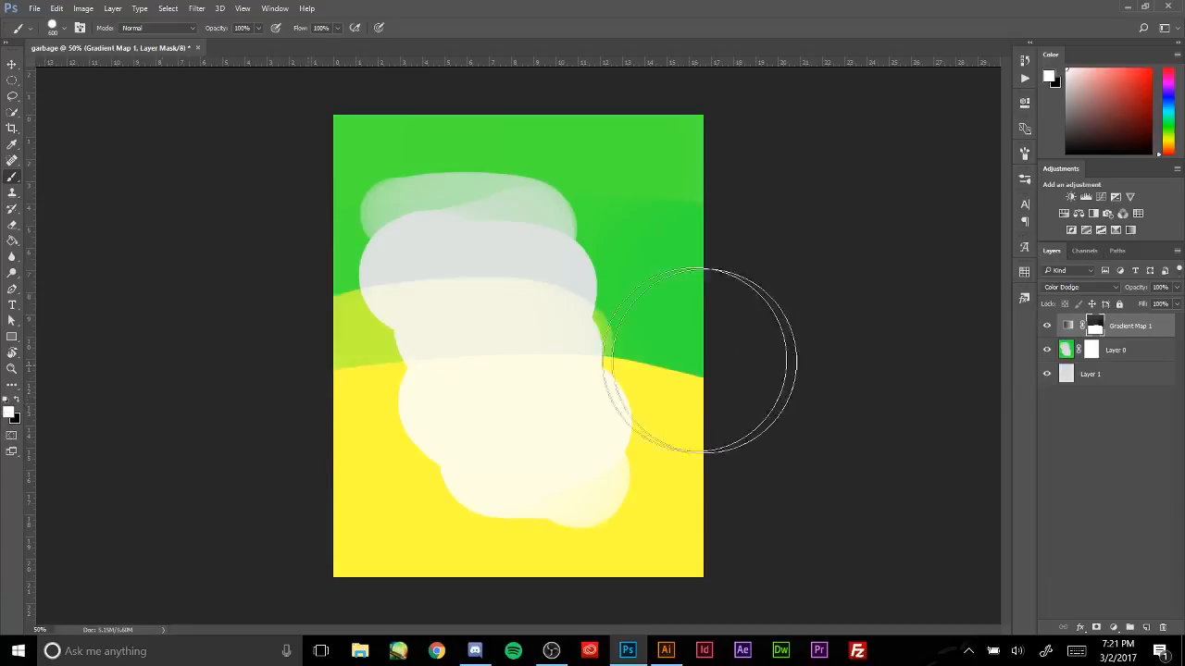
mouse_move(323, 382)
mouse_down()
mouse_move(824, 406)
mouse_move(409, 352)
mouse_move(833, 408)
mouse_move(686, 339)
mouse_move(181, 384)
mouse_move(725, 329)
mouse_move(594, 292)
mouse_move(289, 267)
mouse_move(838, 318)
mouse_move(255, 285)
mouse_move(636, 225)
mouse_move(640, 205)
mouse_move(237, 281)
mouse_move(806, 257)
mouse_move(215, 223)
mouse_move(798, 200)
mouse_move(316, 173)
mouse_move(766, 140)
mouse_move(774, 194)
mouse_move(497, 229)
mouse_move(483, 165)
mouse_move(671, 334)
mouse_move(749, 387)
mouse_move(626, 309)
mouse_move(519, 358)
mouse_move(674, 281)
mouse_move(283, 329)
mouse_move(354, 165)
mouse_move(360, 112)
mouse_move(275, 59)
mouse_move(648, 102)
mouse_up()
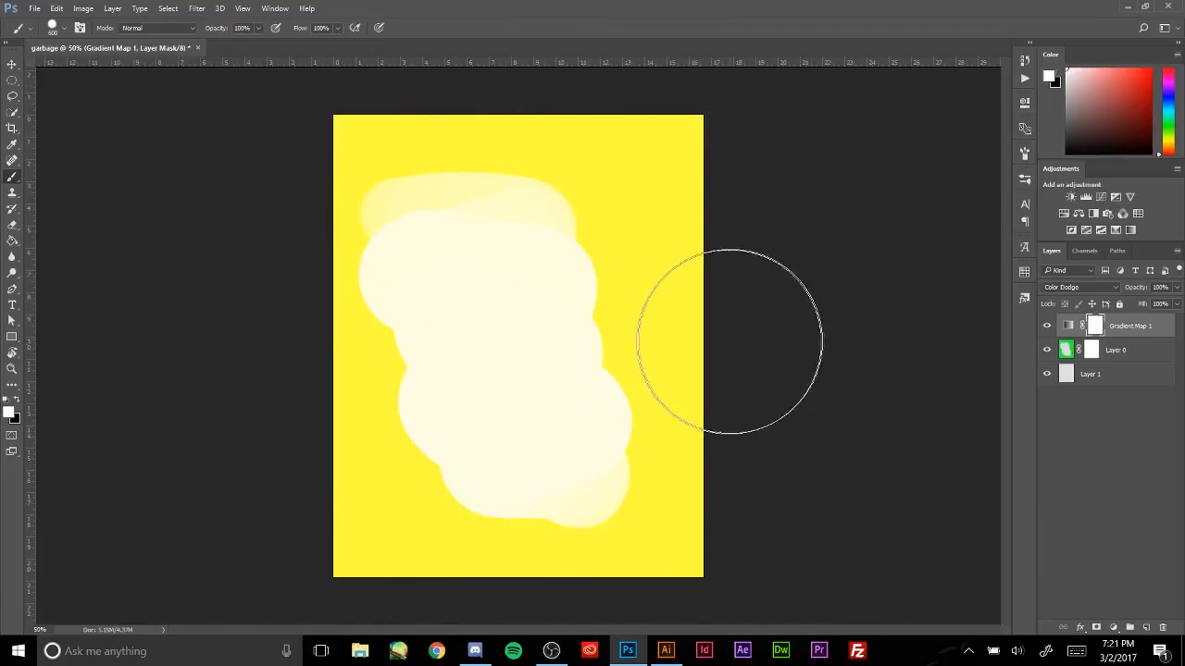
- Delete the Gradient Map layer and Layer 0
click(1094, 350)
click(1097, 331)
click(1164, 627)
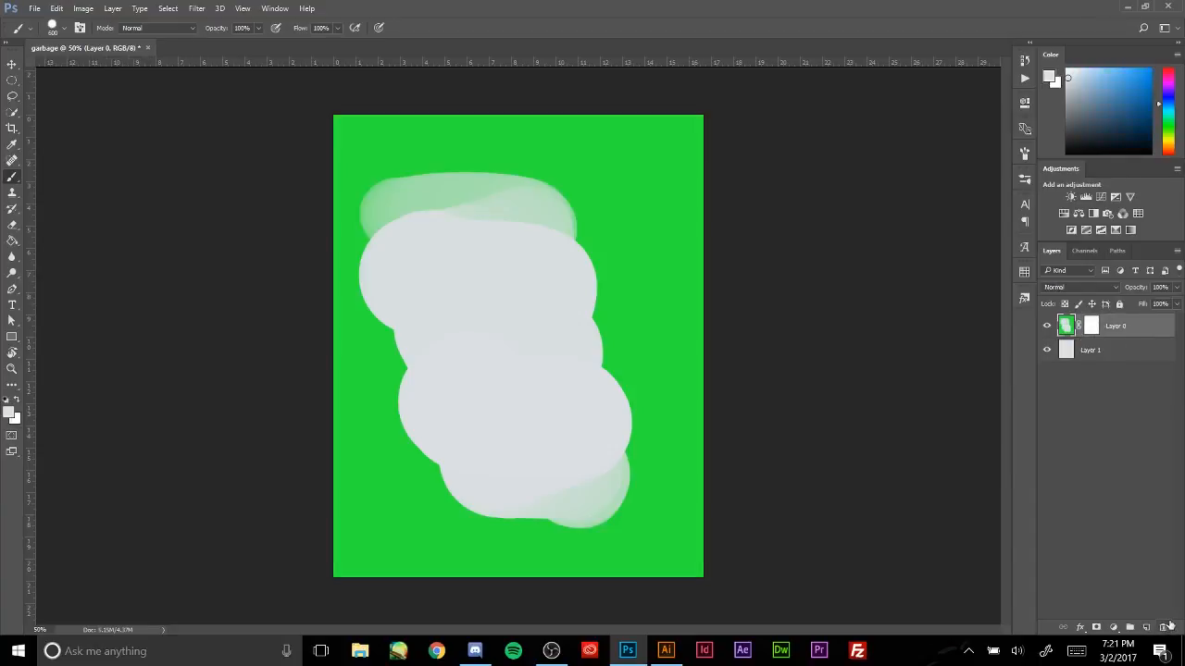
click(1167, 627)
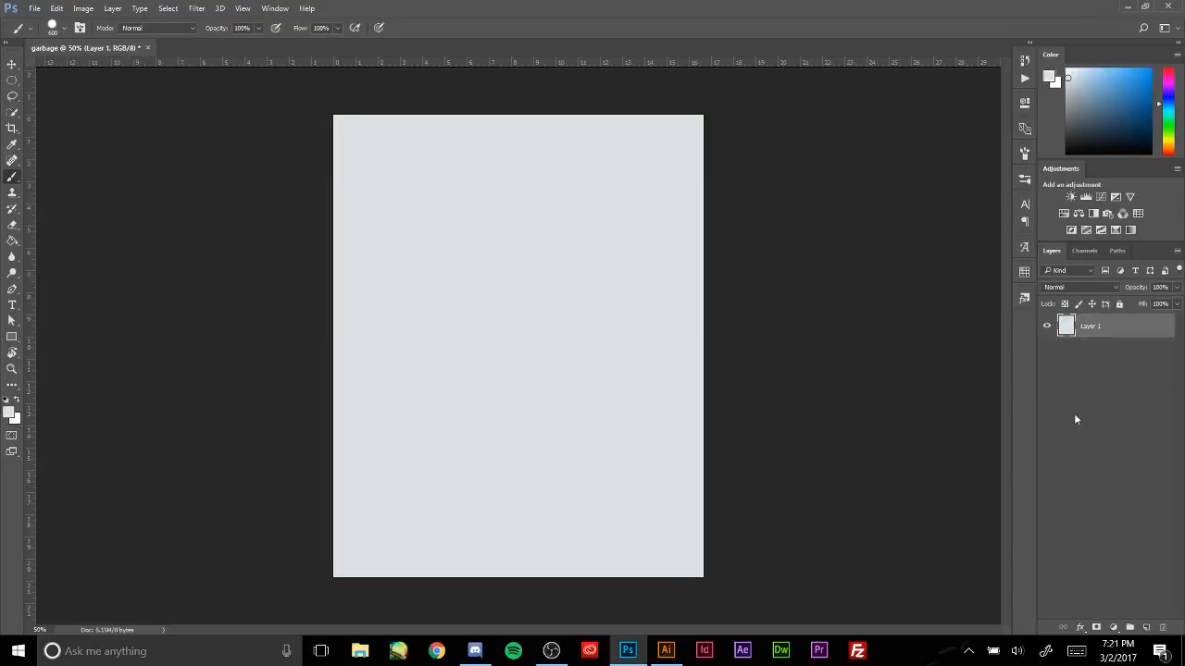
- Add a new layer above Layer 1 and paint a large blob on it in blue #3575a2
click(1146, 627)
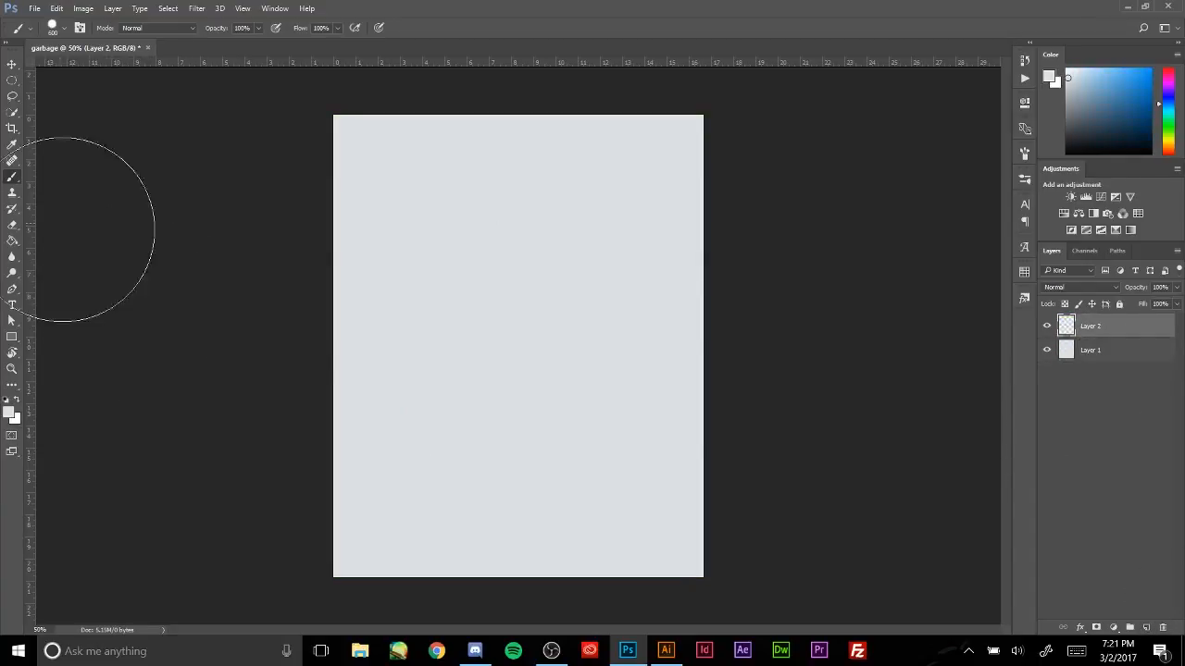
click(10, 412)
click(602, 262)
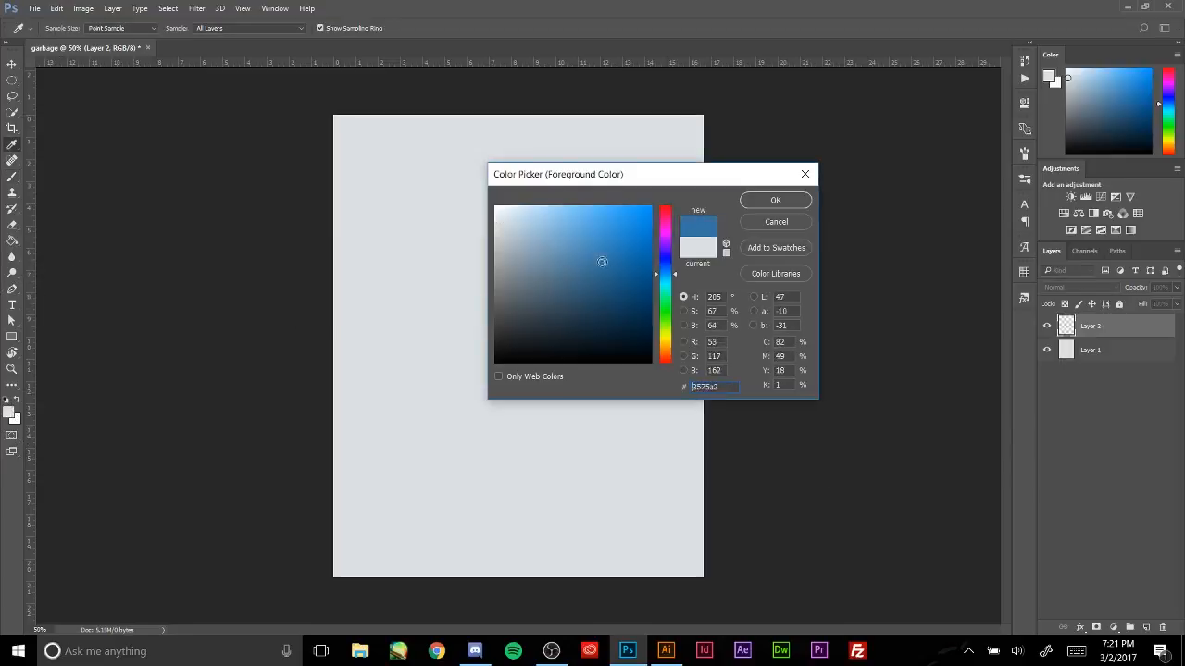
click(775, 200)
drag(487, 237, 495, 403)
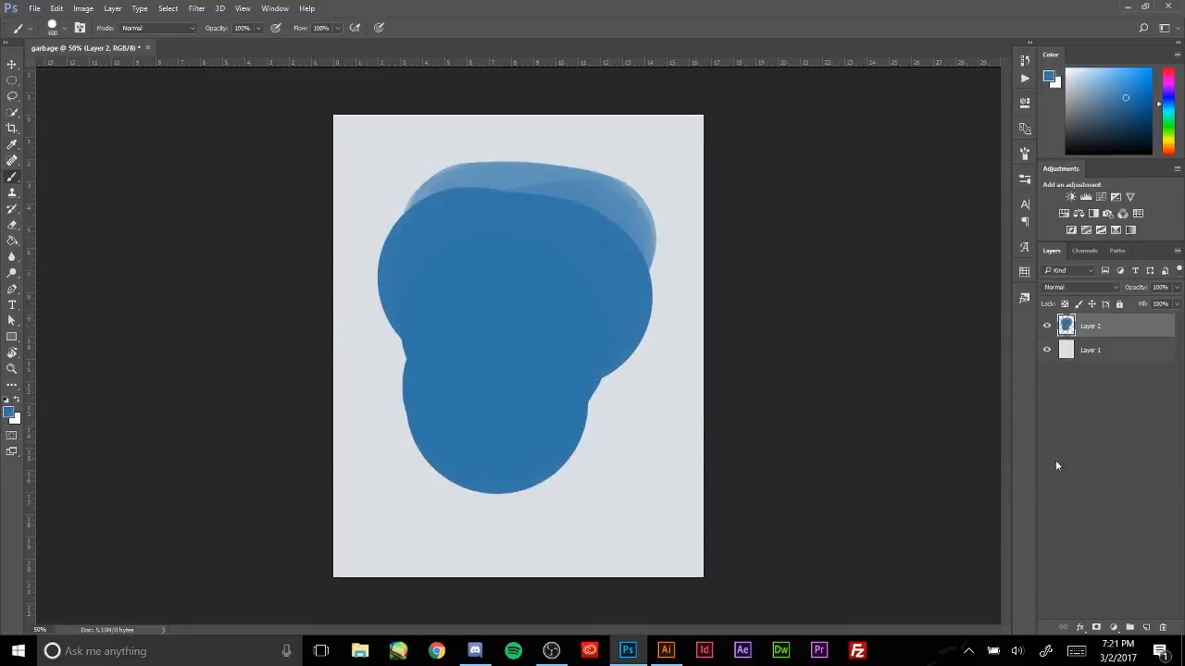
- Try a Bevel & Emboss style on Layer 2 with the Smooth technique and a greatly increased size
click(1080, 628)
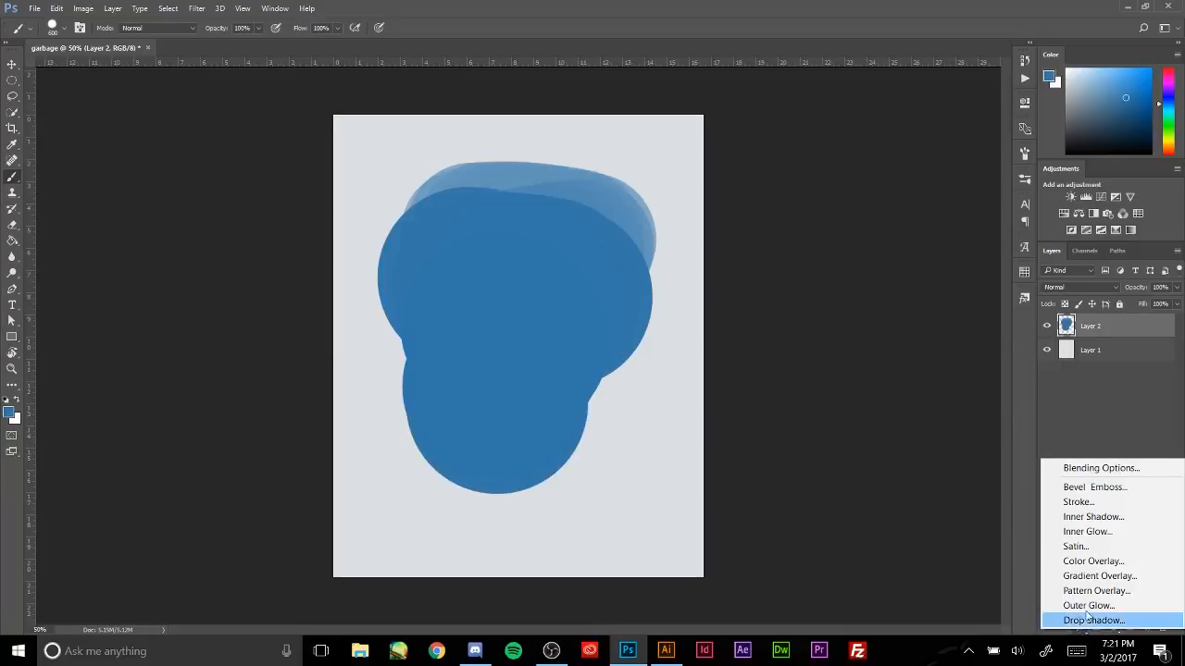
click(1096, 487)
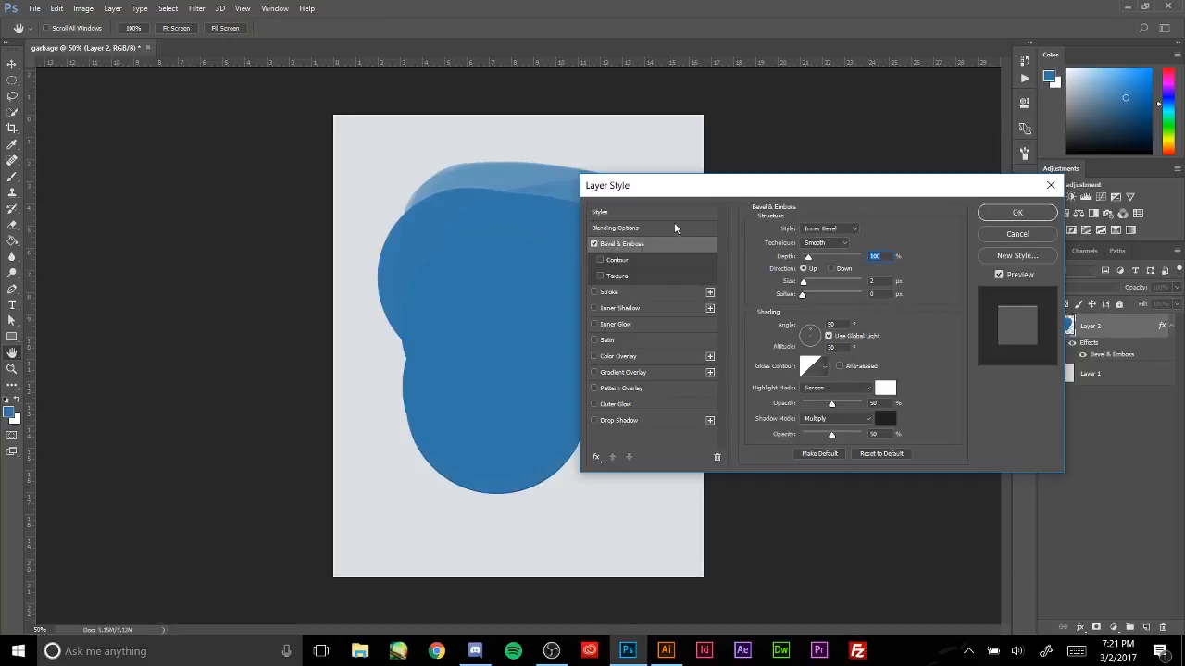
click(830, 244)
click(843, 263)
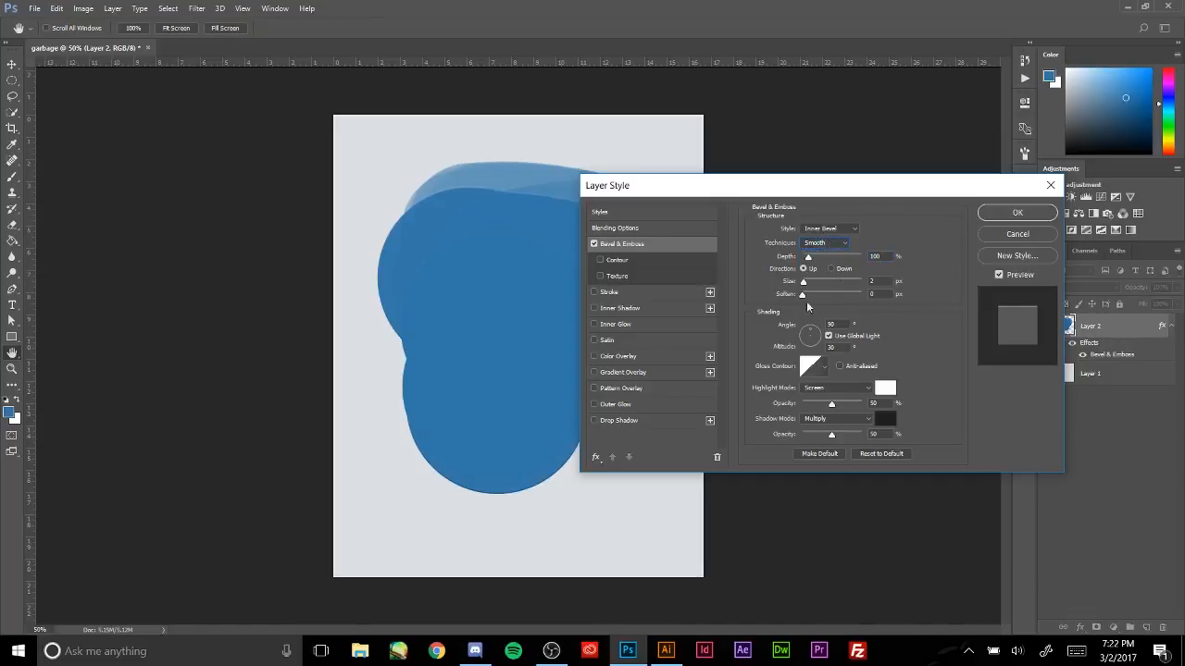
drag(805, 281, 854, 281)
drag(768, 186, 838, 162)
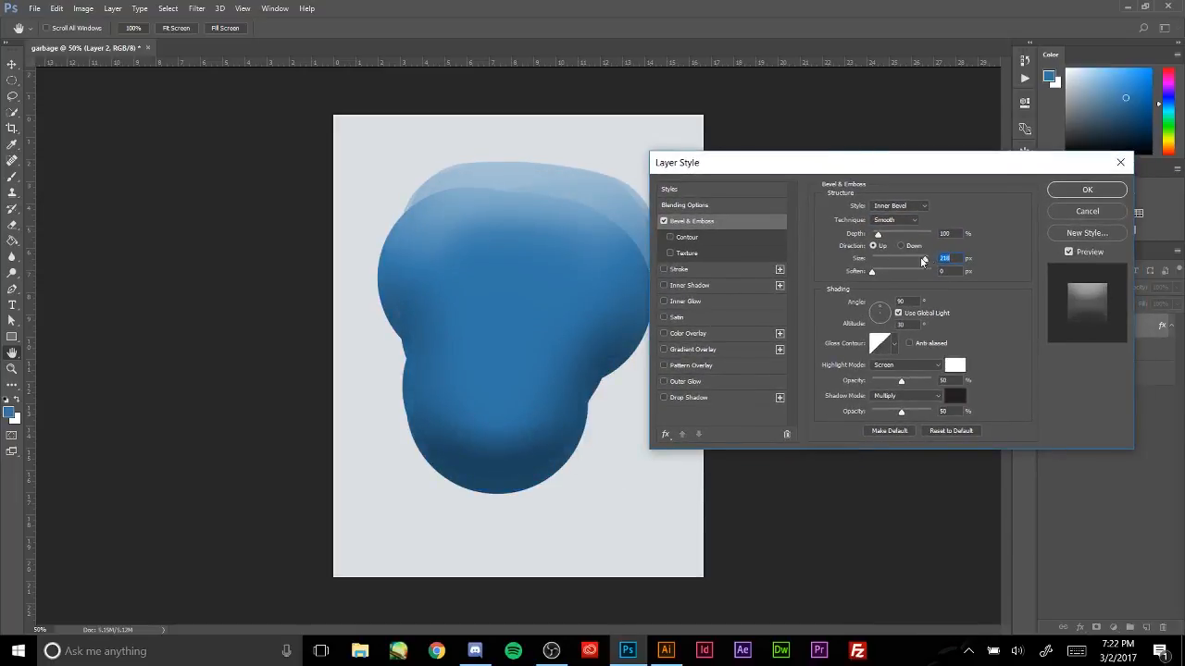
drag(922, 262, 898, 261)
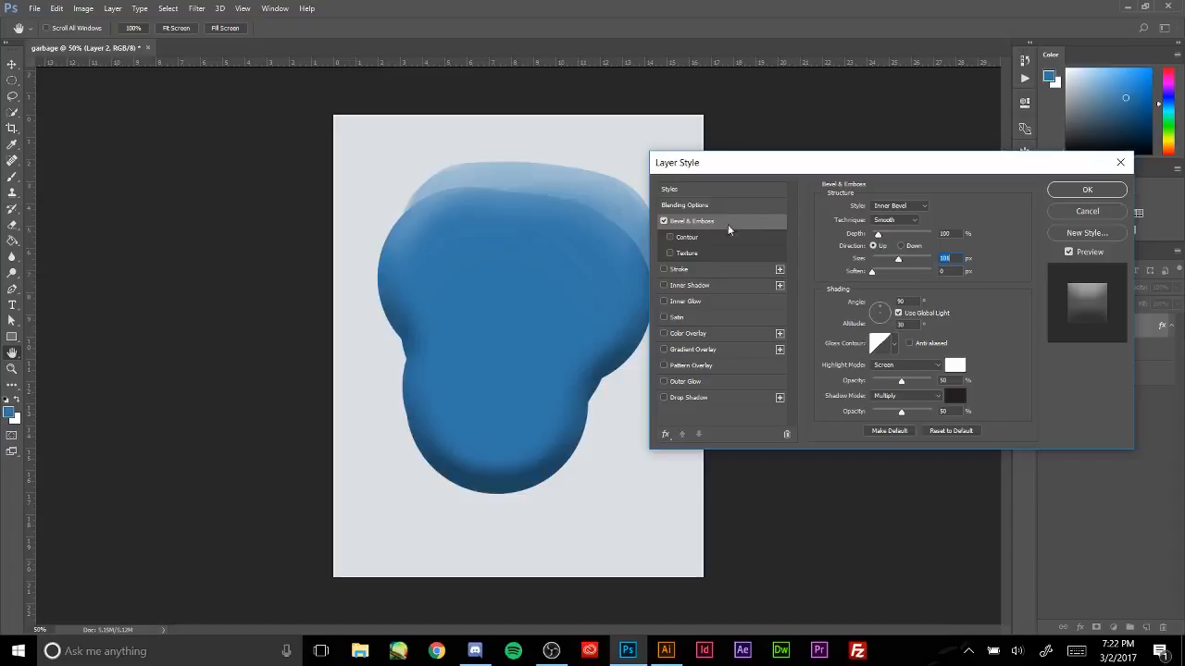
- Turn off Bevel & Emboss and try a black outside stroke of 27 px on Layer 2
click(663, 222)
click(663, 269)
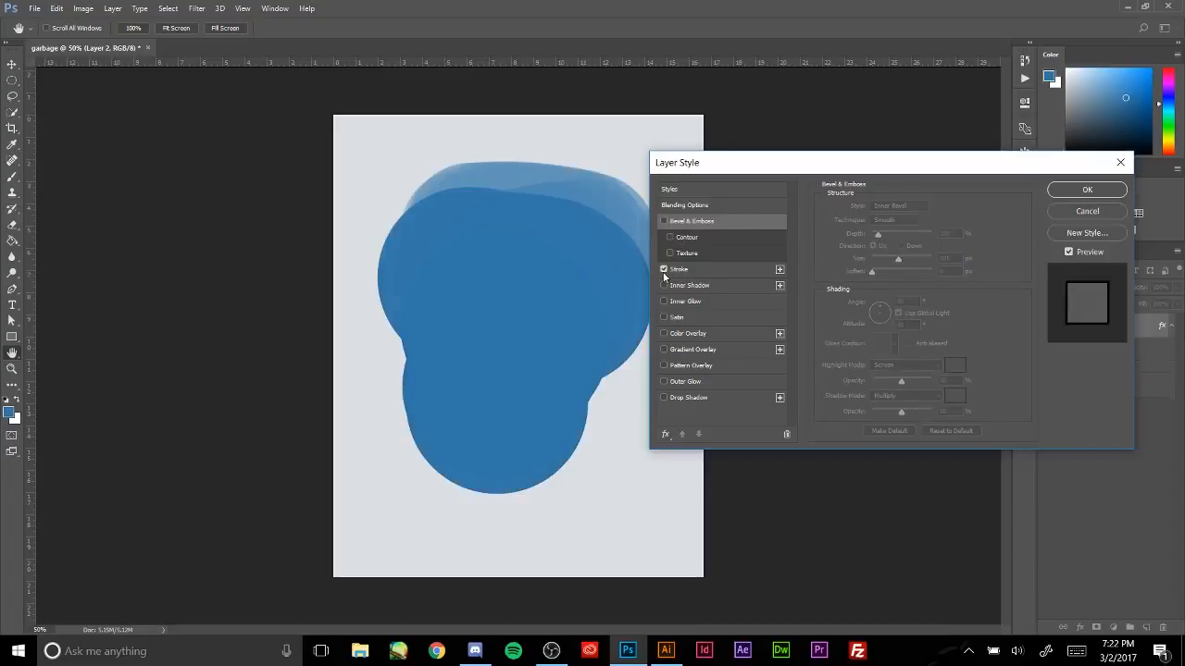
click(689, 269)
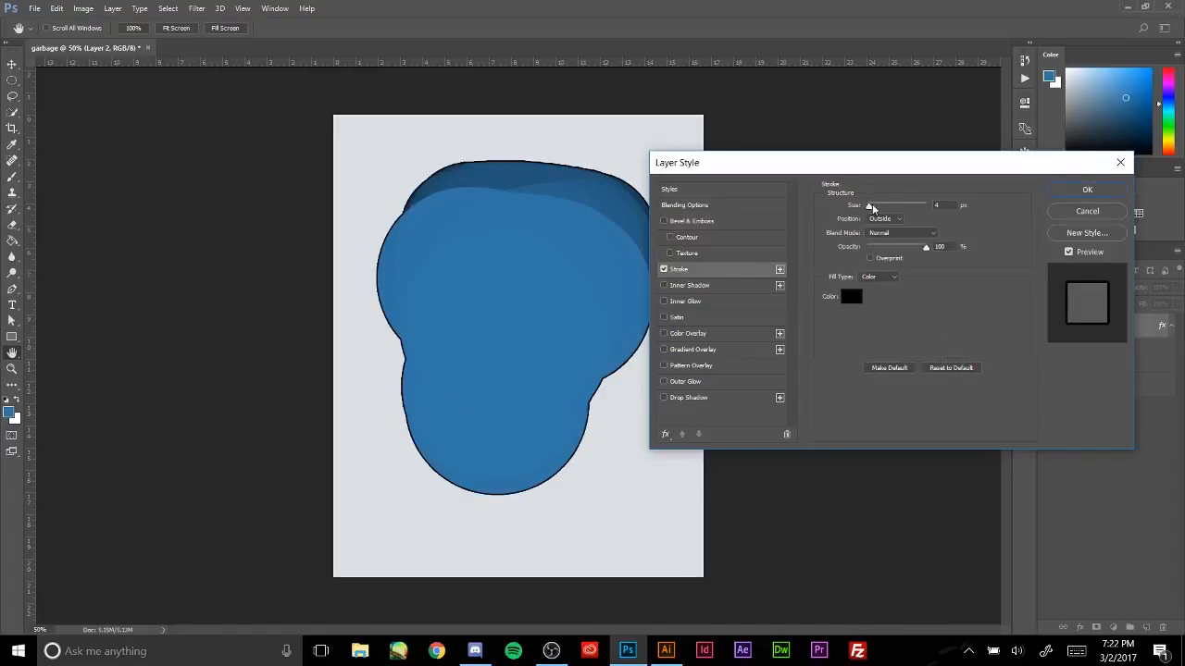
mouse_move(872, 208)
mouse_down()
mouse_move(916, 207)
mouse_move(877, 207)
mouse_up()
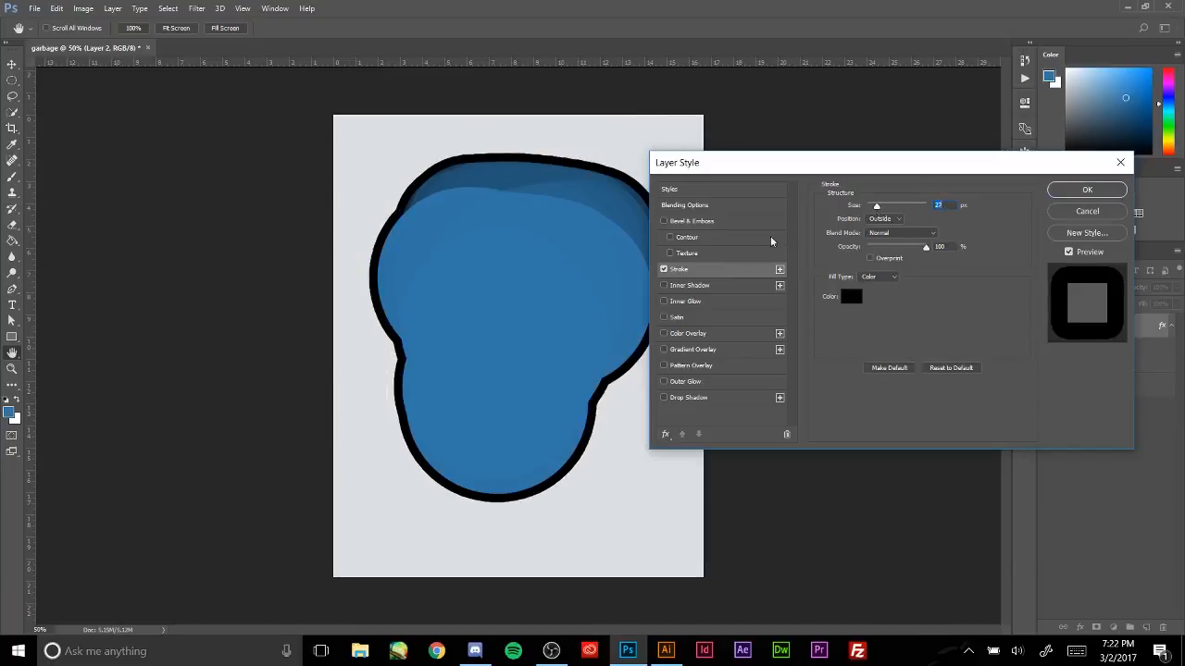
- Turn off the Stroke effect and try an Inner Shadow with its distance reduced to the minimum
click(663, 269)
click(662, 285)
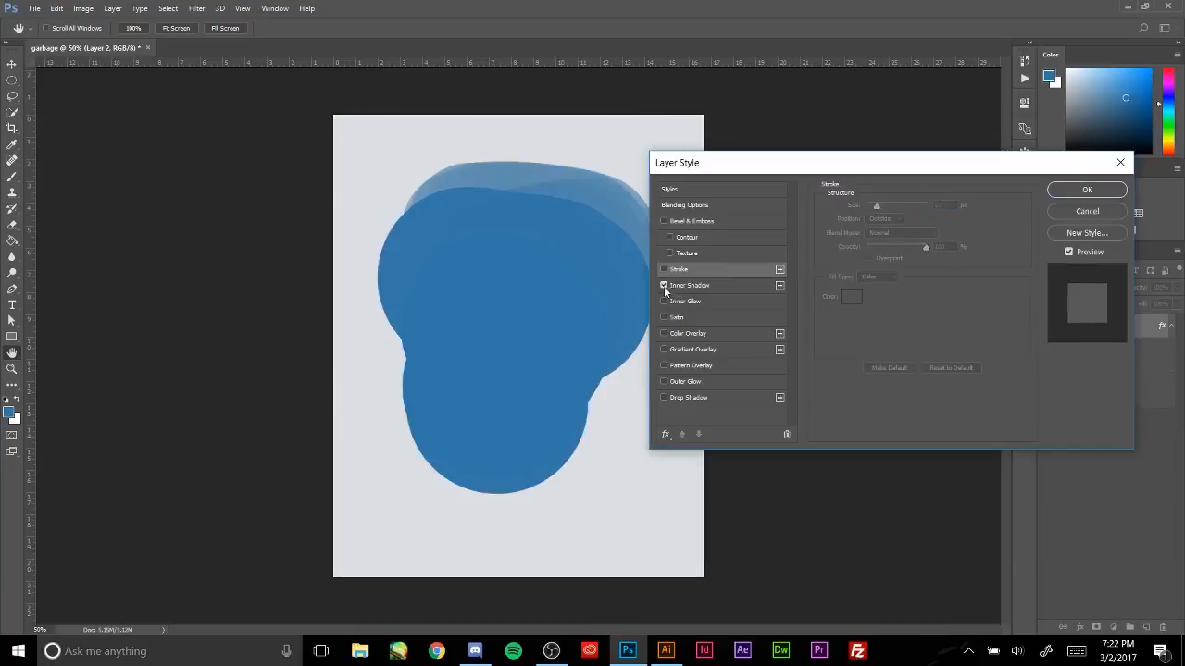
click(690, 285)
mouse_move(870, 262)
mouse_down()
mouse_move(884, 261)
mouse_move(866, 263)
mouse_up()
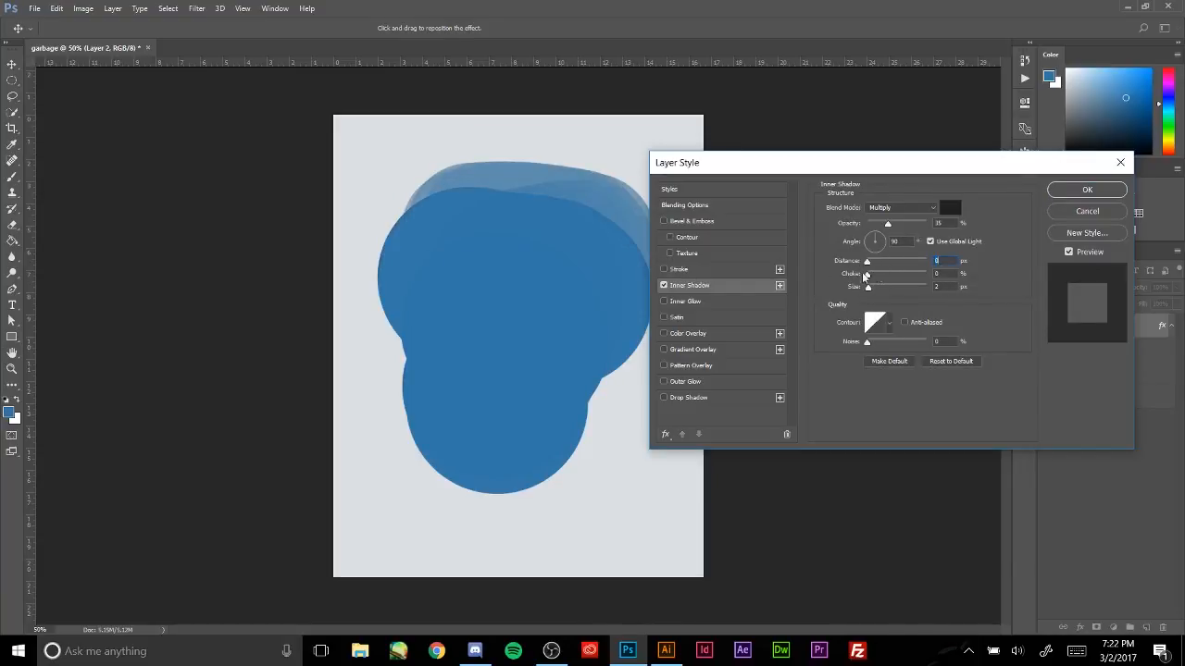
- Turn off the Inner Shadow, and briefly try the Inner Glow effect before disabling it
click(691, 300)
click(679, 288)
click(665, 287)
click(683, 301)
click(663, 301)
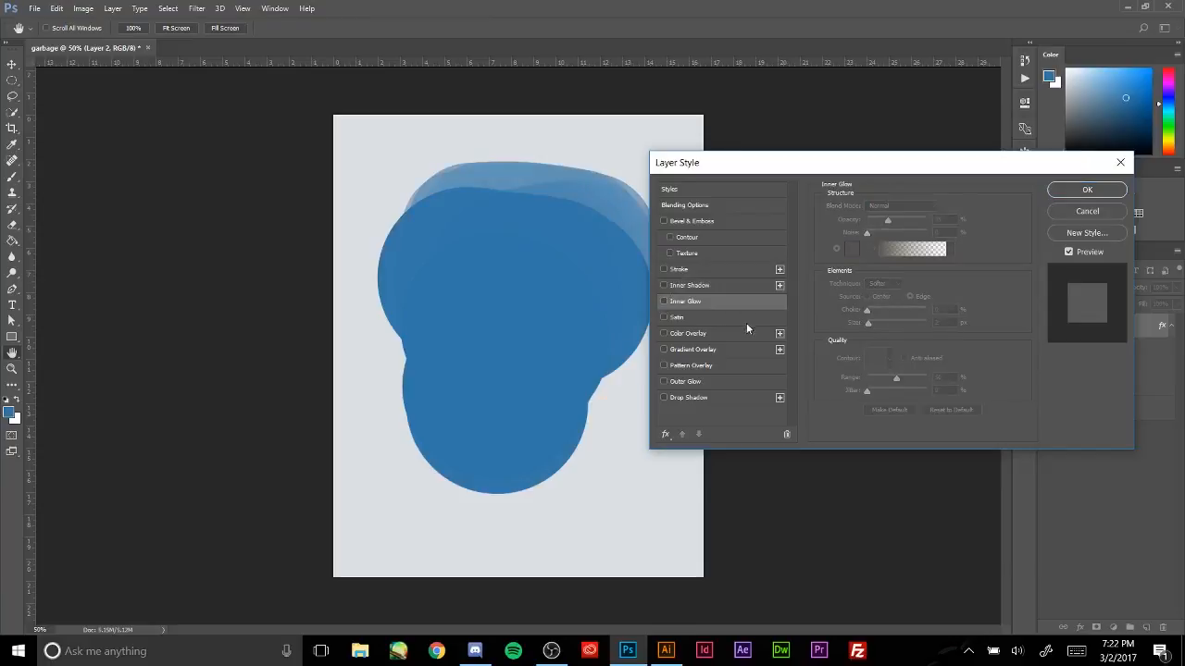
- Try a Color Overlay in orange #f6a651 on Layer 2, and cancel all the layer style changes
click(686, 335)
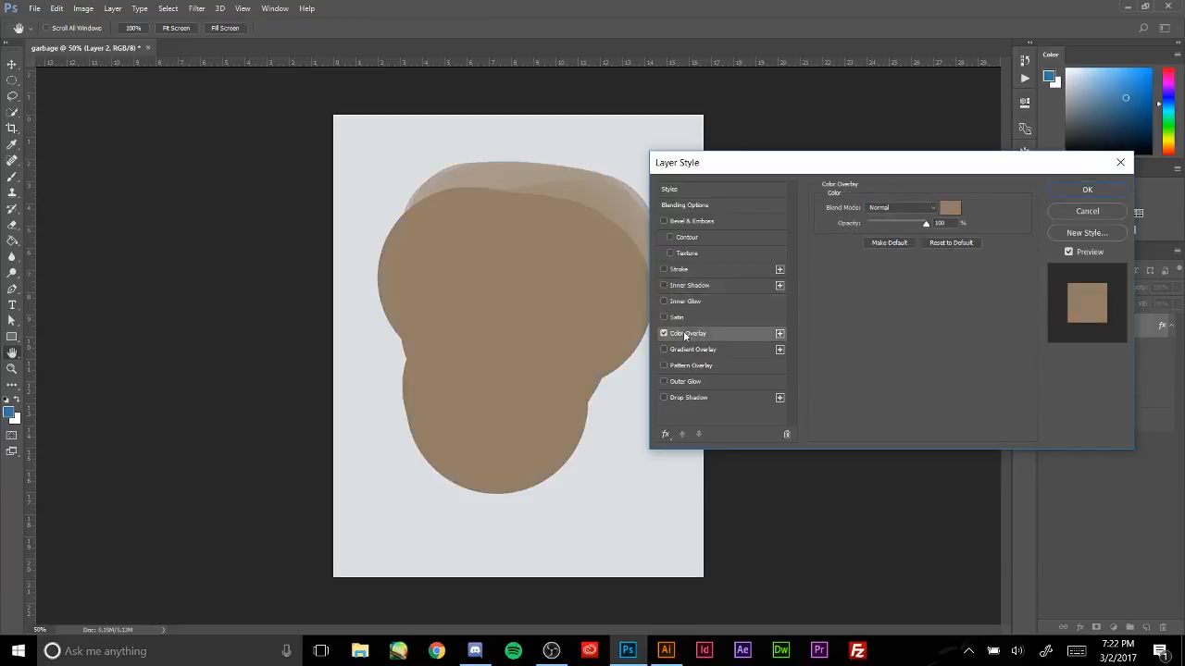
click(949, 210)
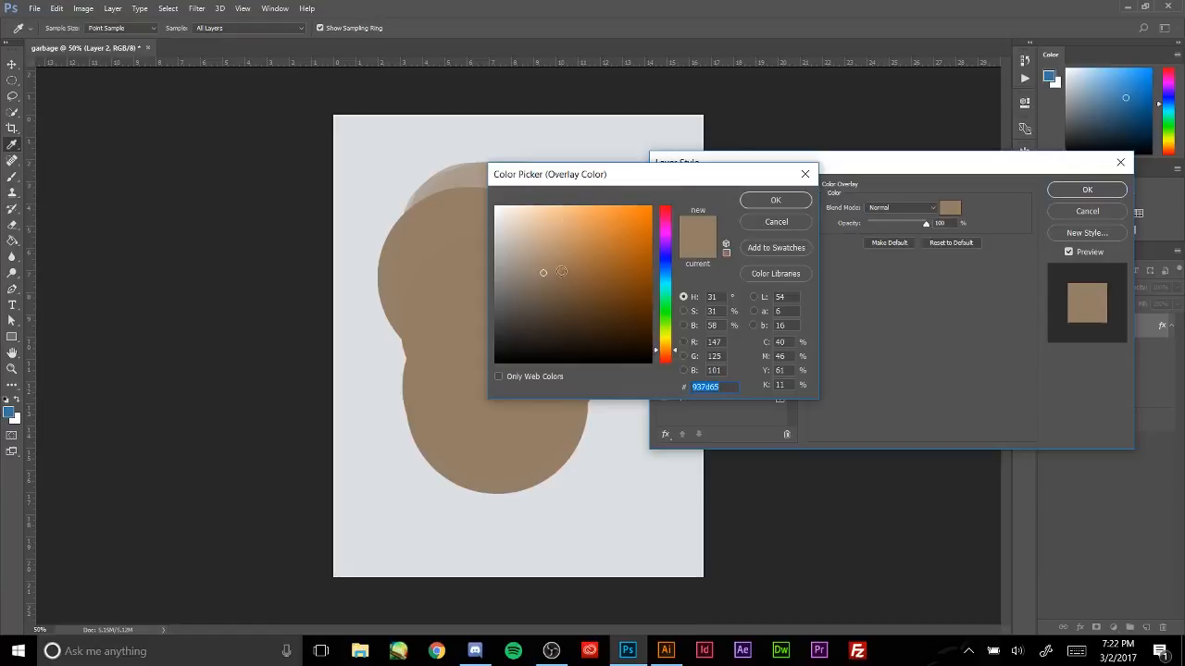
drag(626, 216, 602, 209)
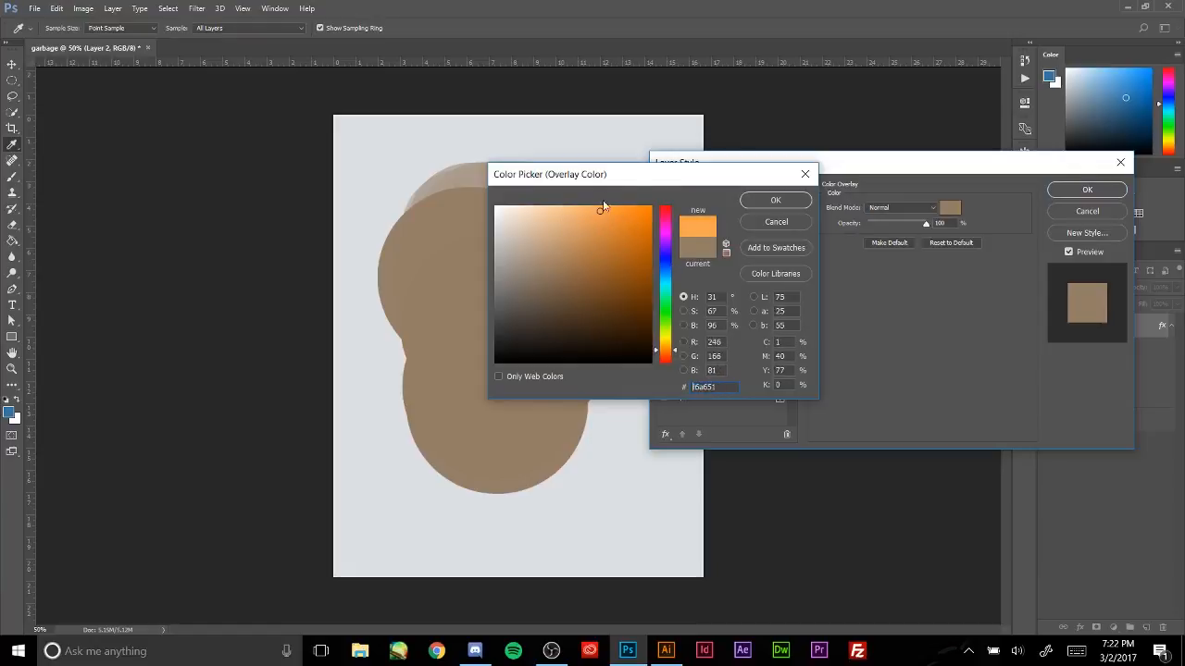
click(766, 202)
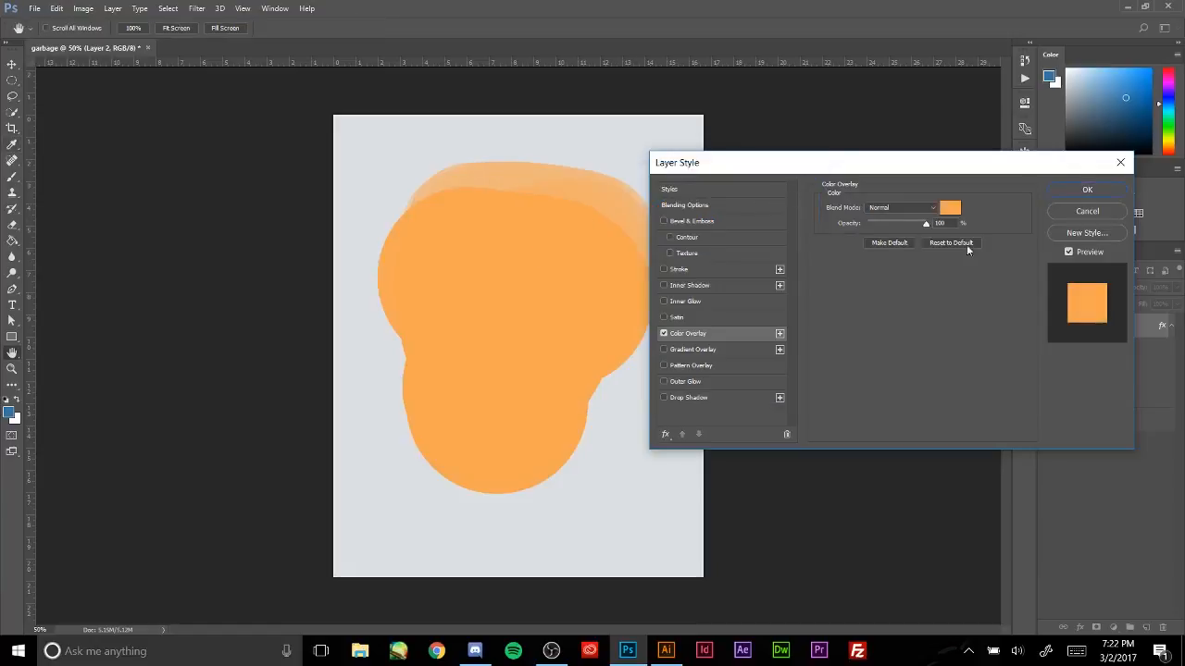
click(1096, 212)
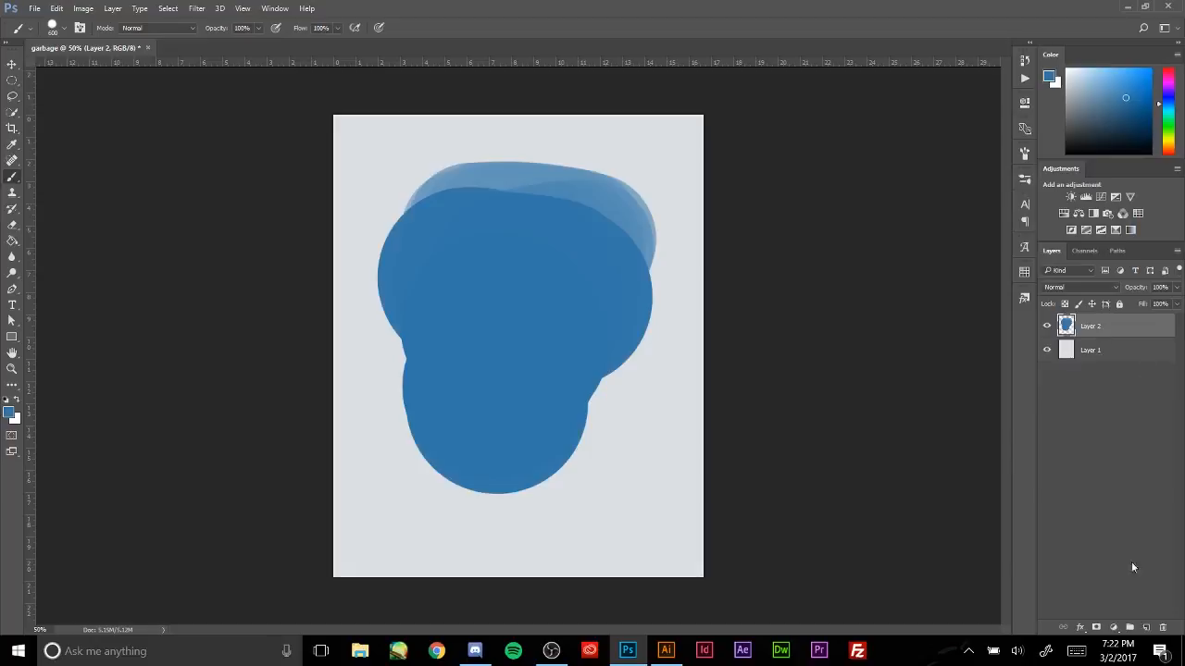
- Add a new layer above Layer 2 and try a clipping mask on it
click(1146, 629)
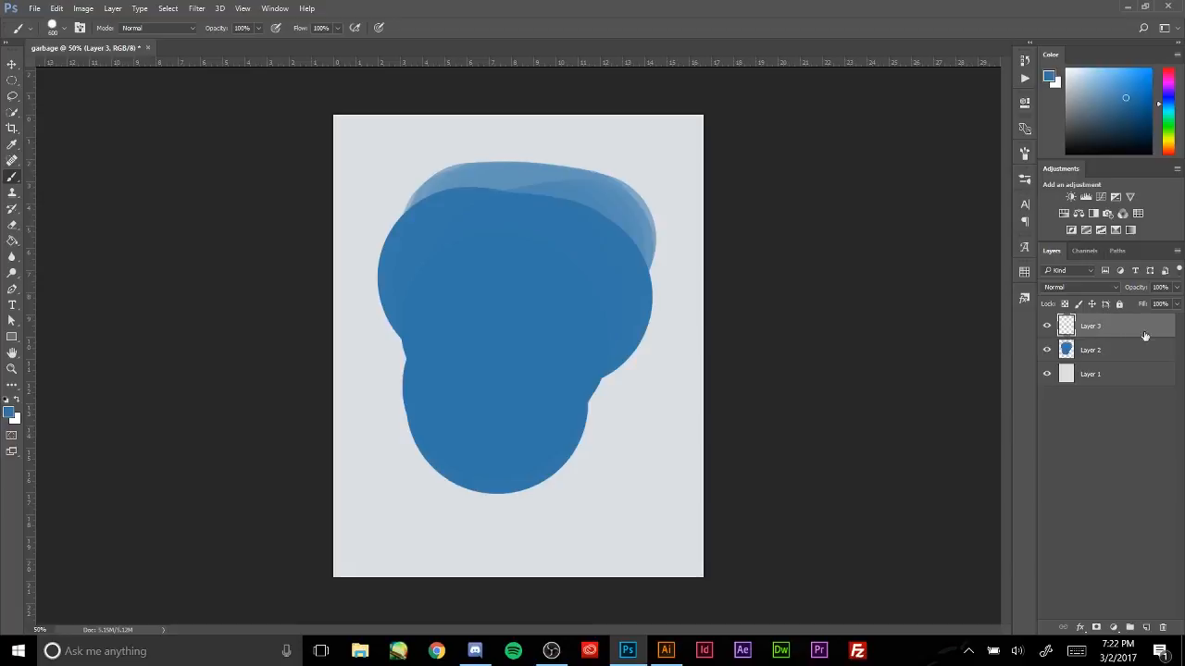
click(1102, 358)
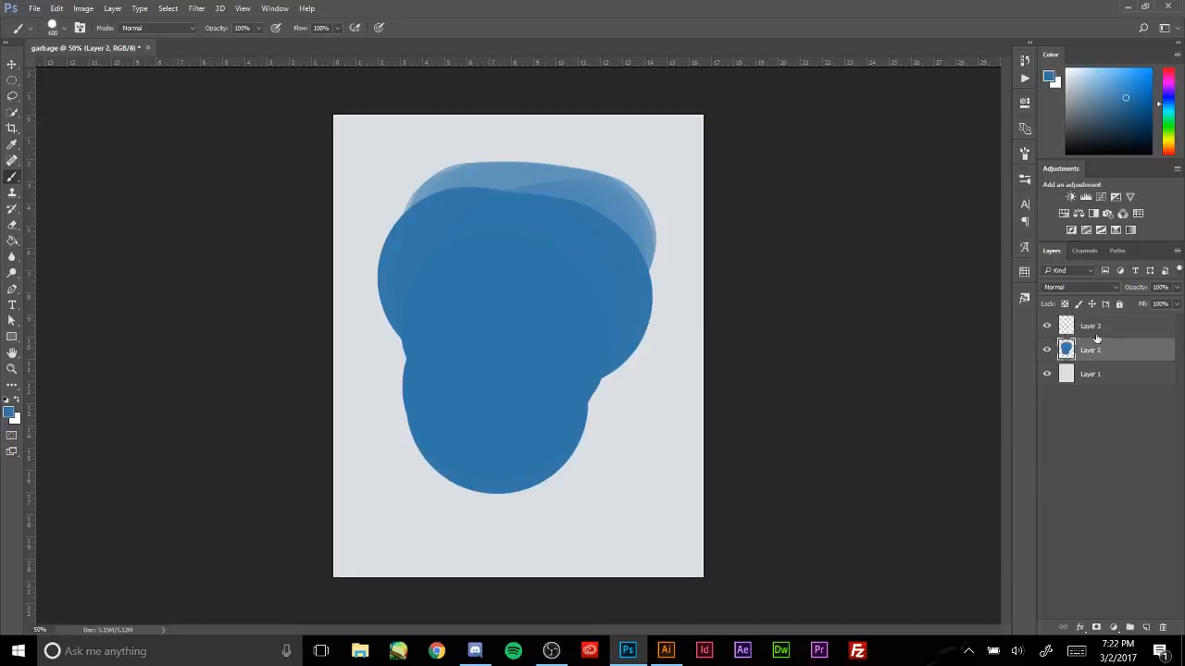
click(1098, 331)
click(1100, 354)
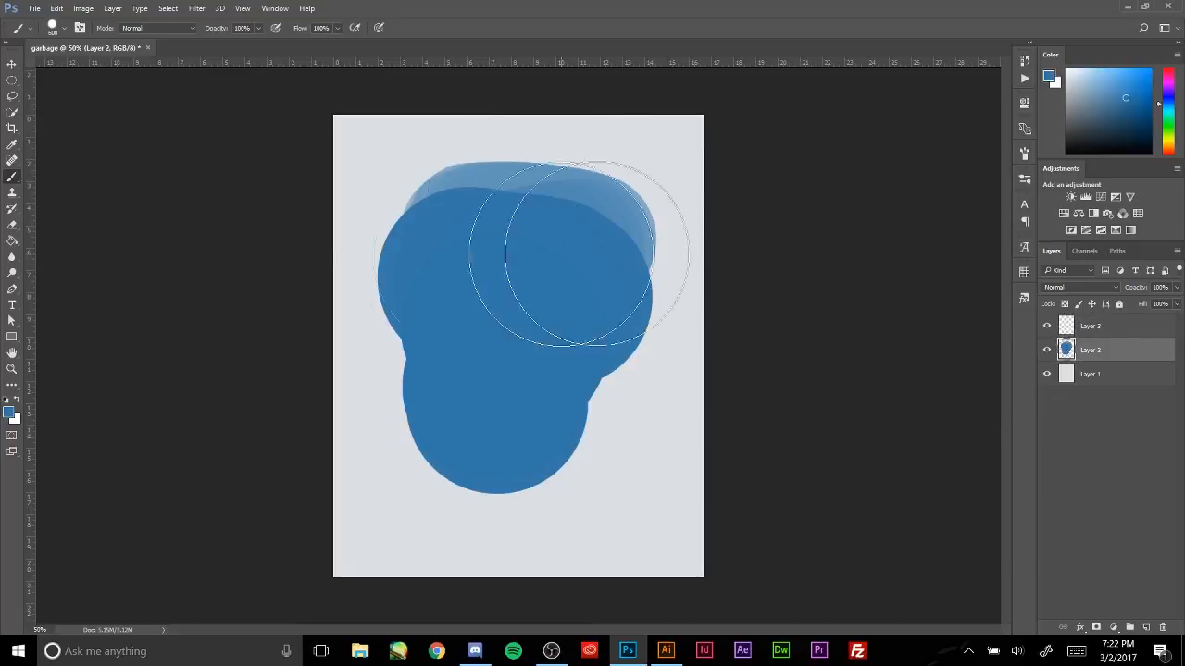
click(1100, 329)
right_click(1089, 330)
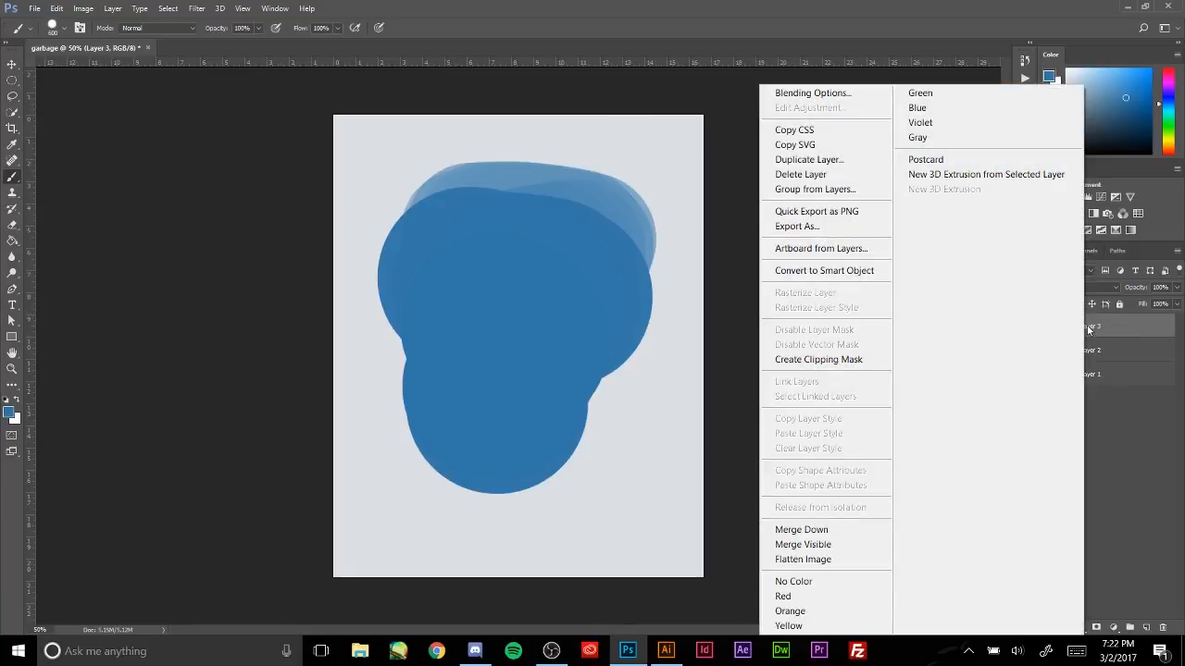
click(837, 361)
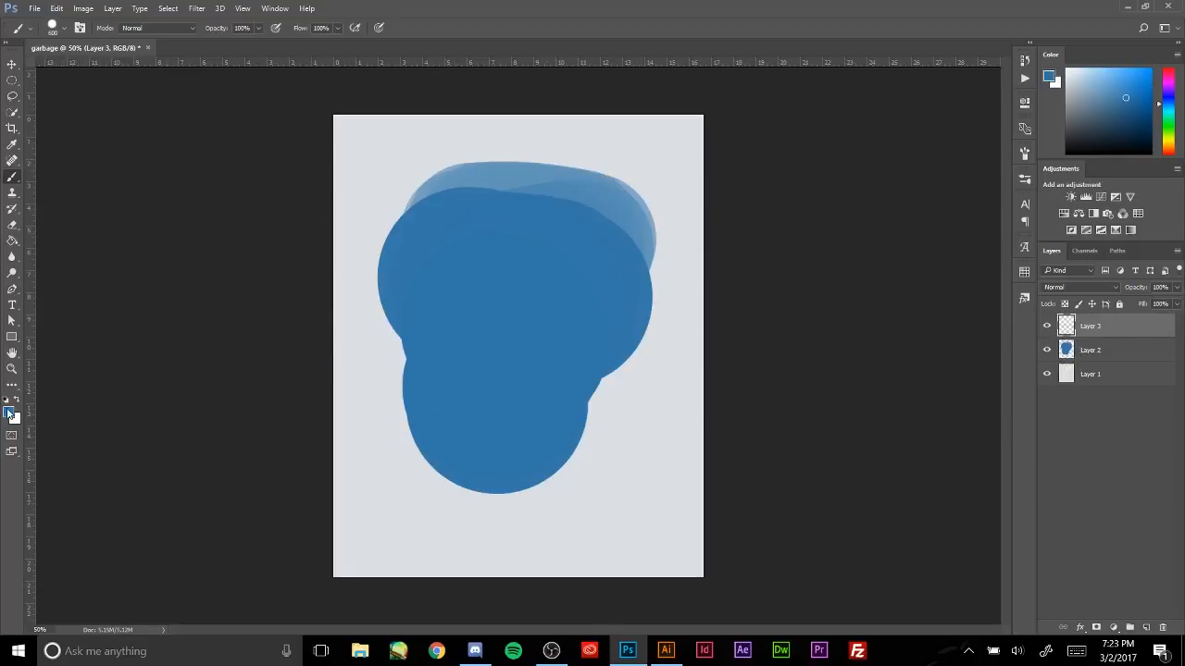
- Set the foreground color to magenta #db24cc and paint broad strokes across the upper and lower canvas on Layer 3
click(8, 413)
drag(612, 234, 625, 228)
click(670, 230)
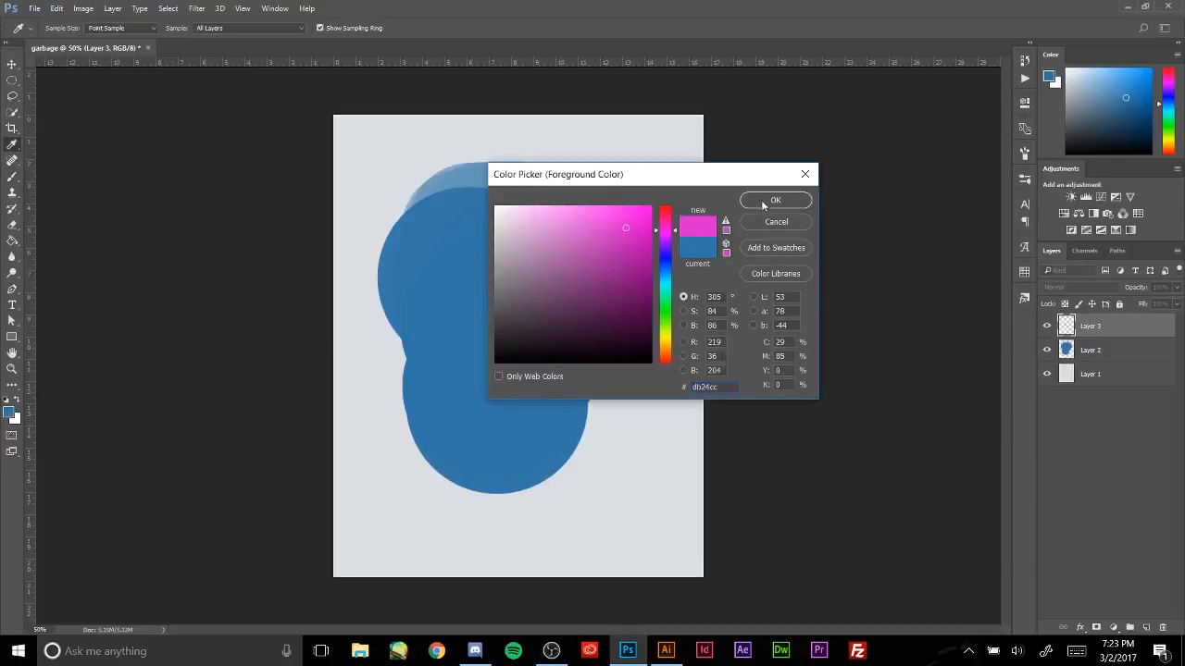
click(763, 205)
mouse_move(250, 253)
mouse_down()
mouse_move(609, 174)
mouse_move(268, 257)
mouse_move(697, 284)
mouse_move(600, 324)
mouse_move(642, 306)
mouse_move(415, 219)
mouse_move(698, 217)
mouse_move(483, 291)
mouse_move(447, 325)
mouse_move(773, 362)
mouse_up()
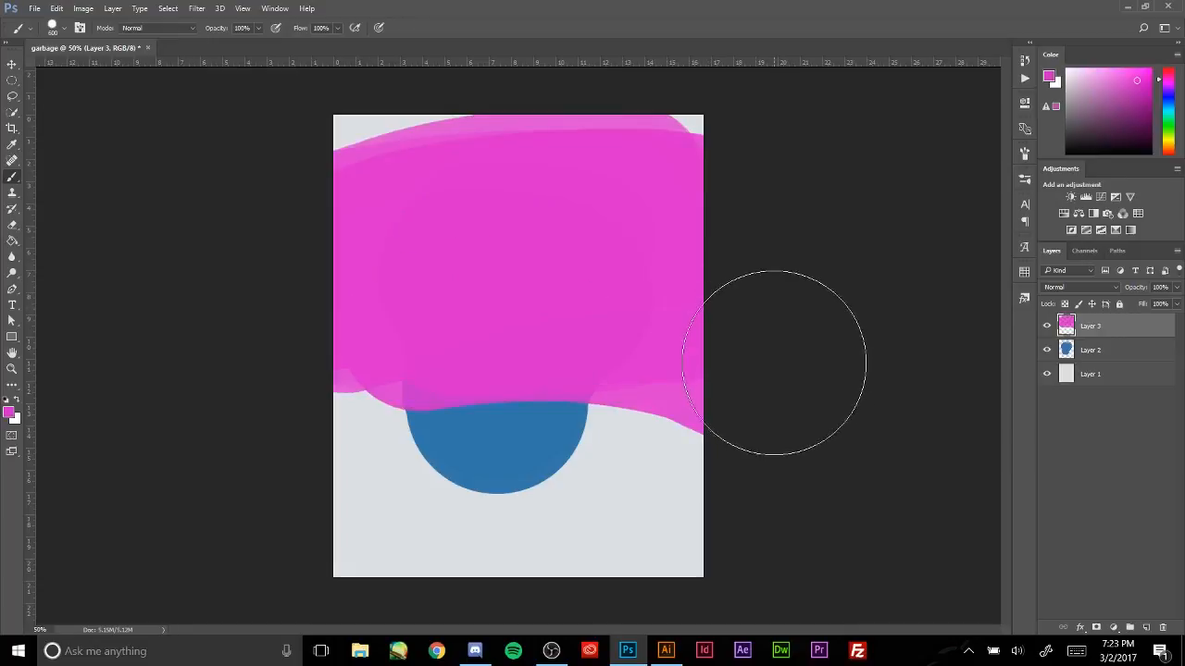
mouse_move(410, 503)
mouse_down()
mouse_move(470, 541)
mouse_move(454, 528)
mouse_move(514, 532)
mouse_up()
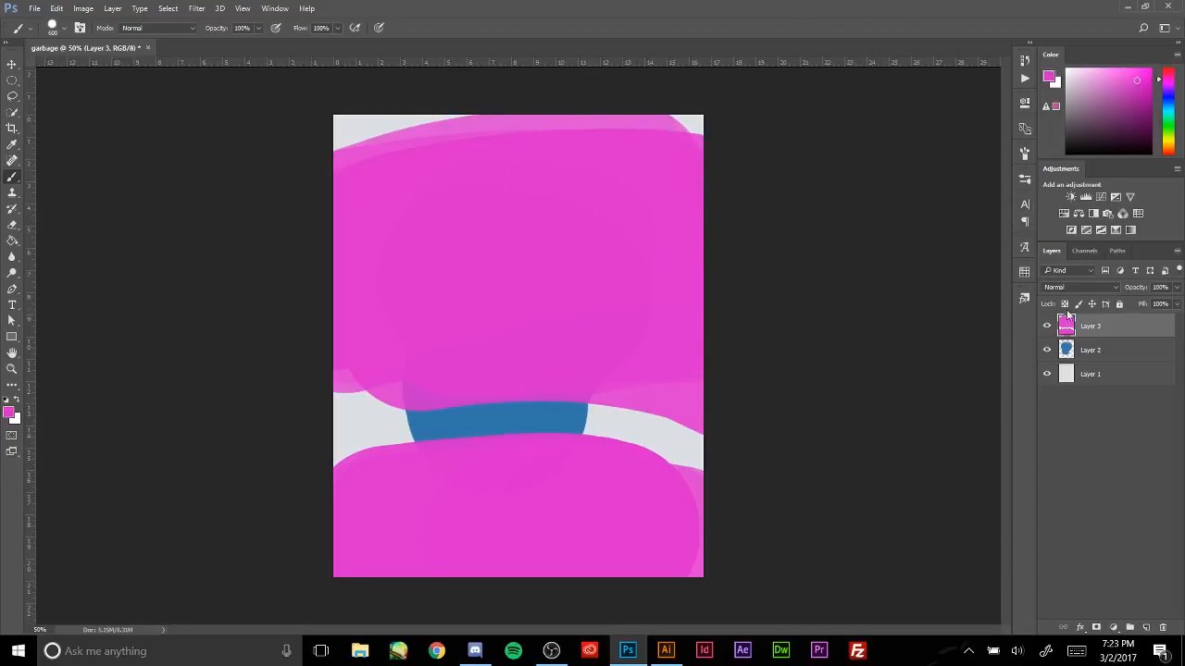
- Clip the magenta Layer 3 to the blue shape on Layer 2 with a clipping mask
right_click(1100, 328)
click(833, 361)
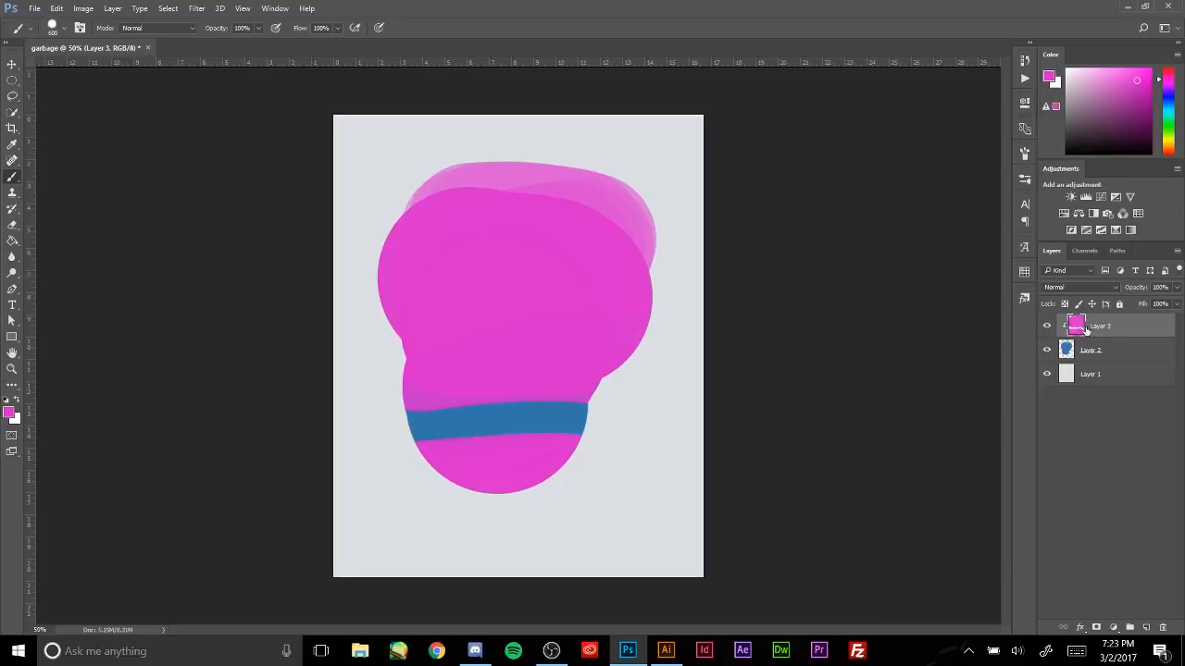
- Delete Layer 3 and the blue Layer 2, undoing a trial magenta stroke in between
click(1165, 629)
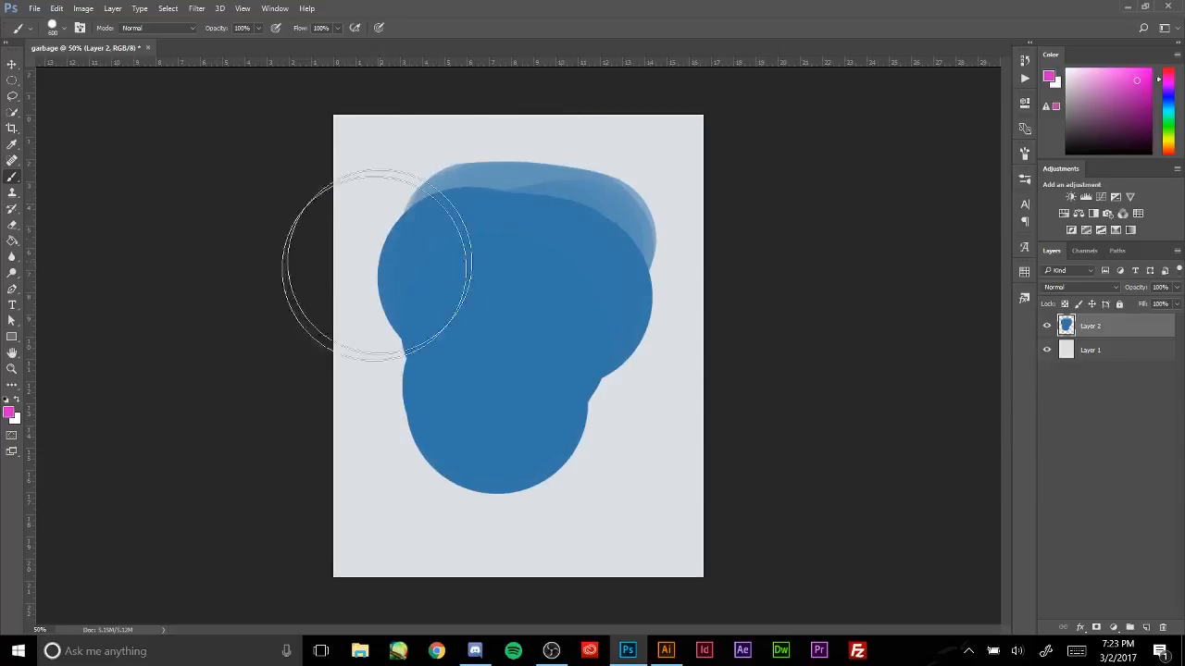
mouse_move(378, 260)
mouse_down()
mouse_move(595, 233)
mouse_move(569, 410)
mouse_move(597, 480)
mouse_up()
key(ctrl+z)
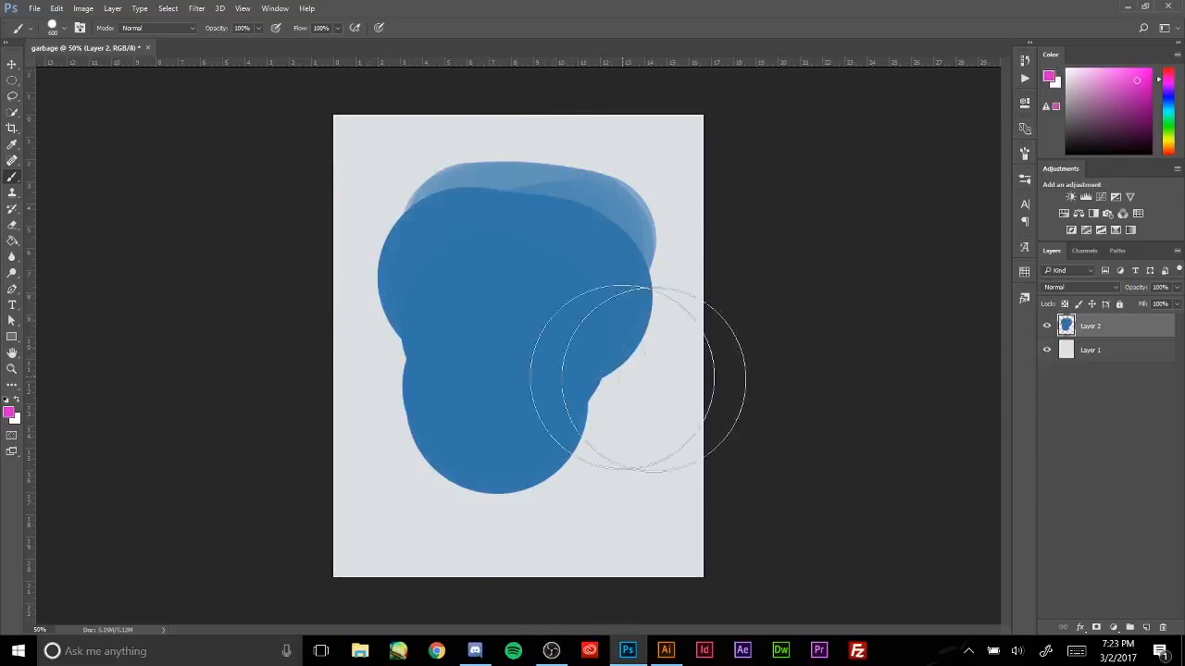
click(1165, 628)
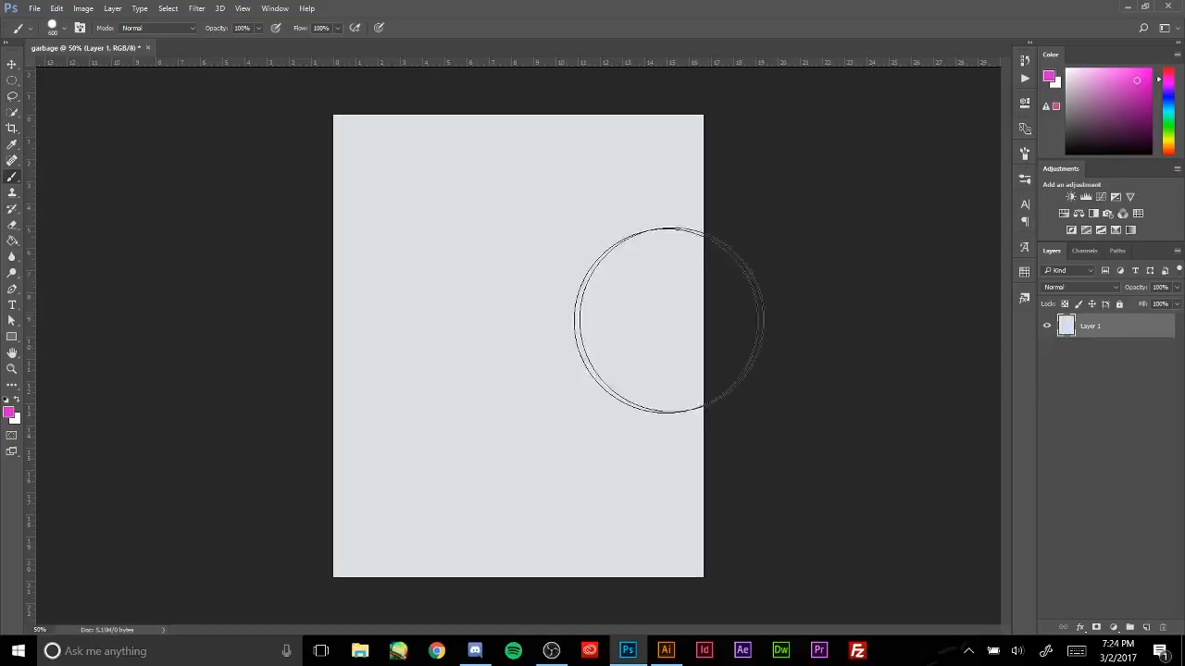
- Reduce the brush size to 300 px
key(bracketleft)
key(bracketleft)
key(bracketleft)
key(bracketleft)
key(bracketleft)
key(bracketleft)
key(bracketleft)
key(bracketleft)
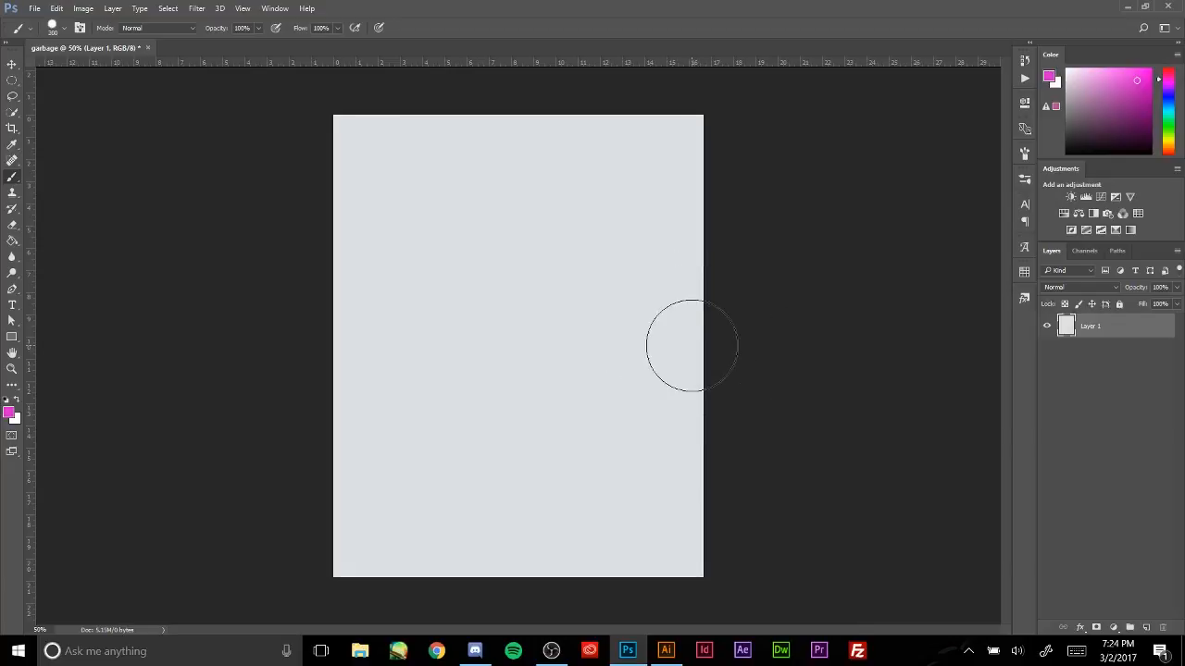
- Switch to the Move tool and open the poster image R1-Entry.png
click(12, 64)
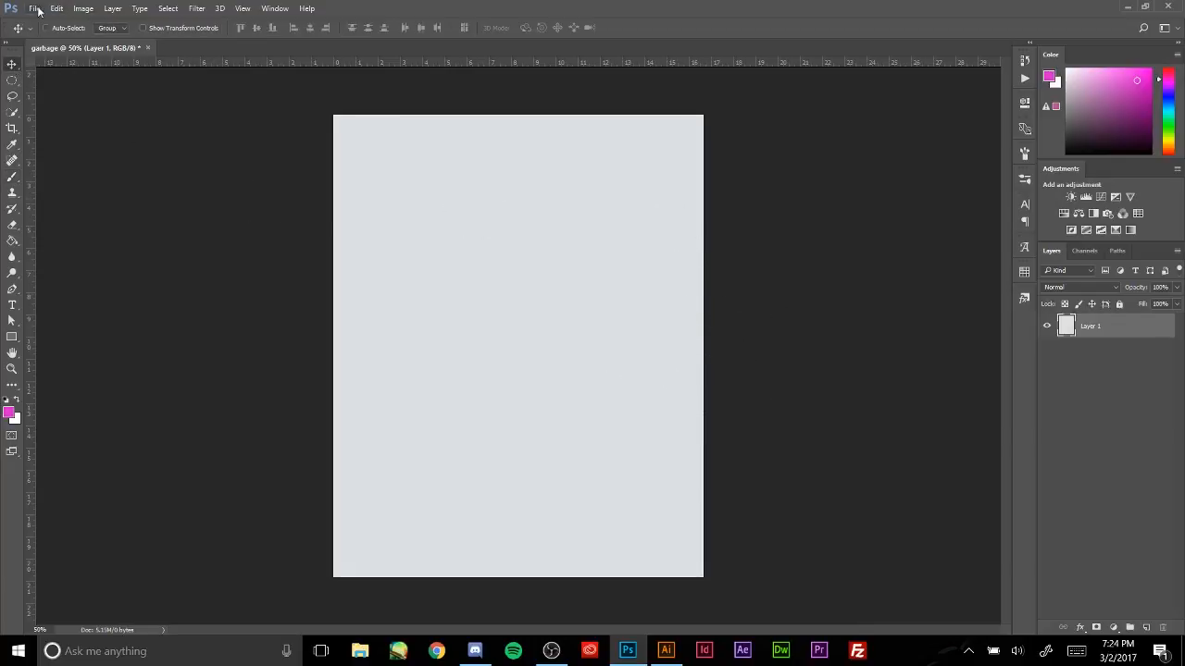
click(39, 9)
click(51, 41)
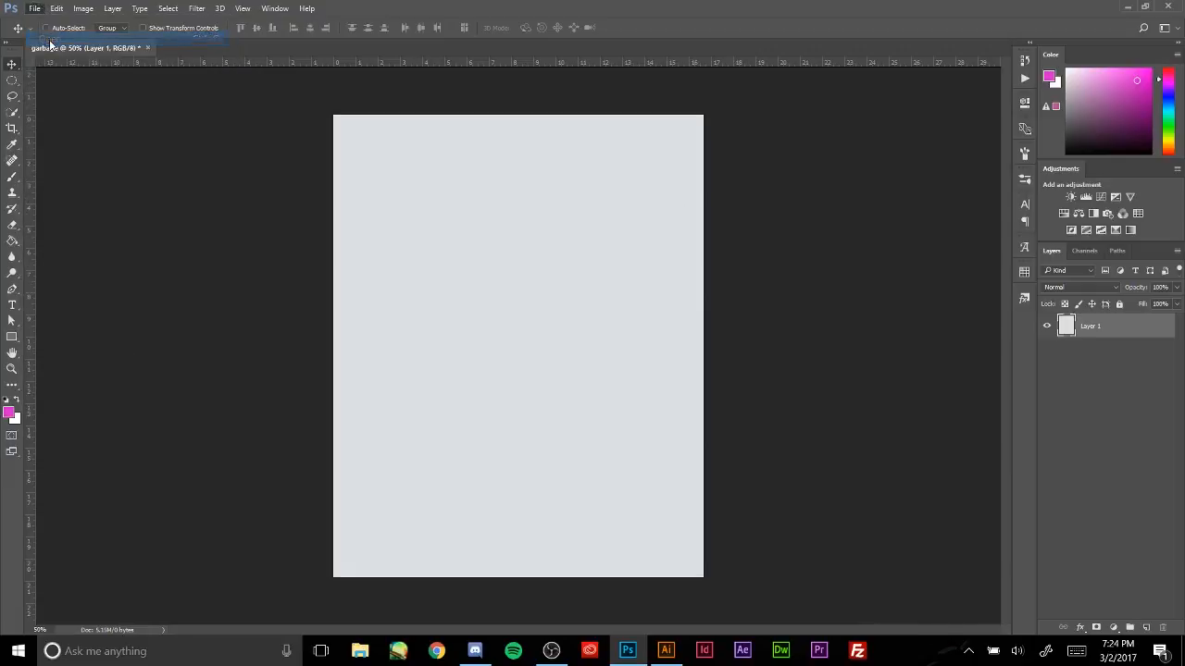
key(Escape)
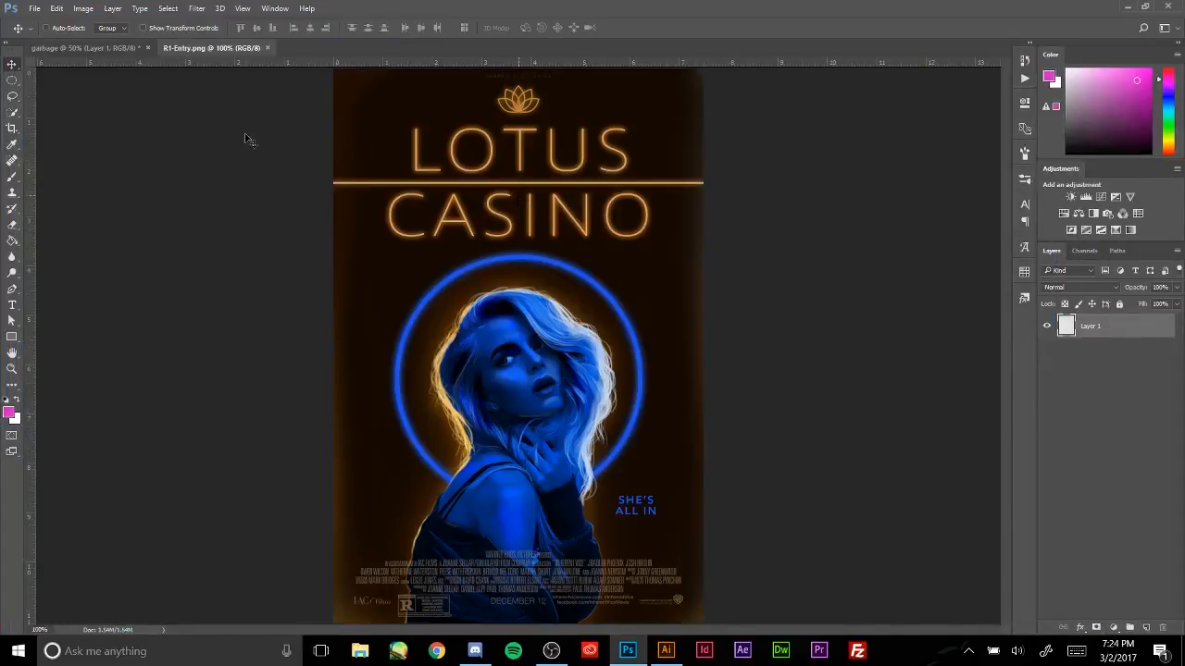
- Switch between the garbage document and the R1-Entry.png poster, and examine the poster's design
click(137, 52)
click(185, 48)
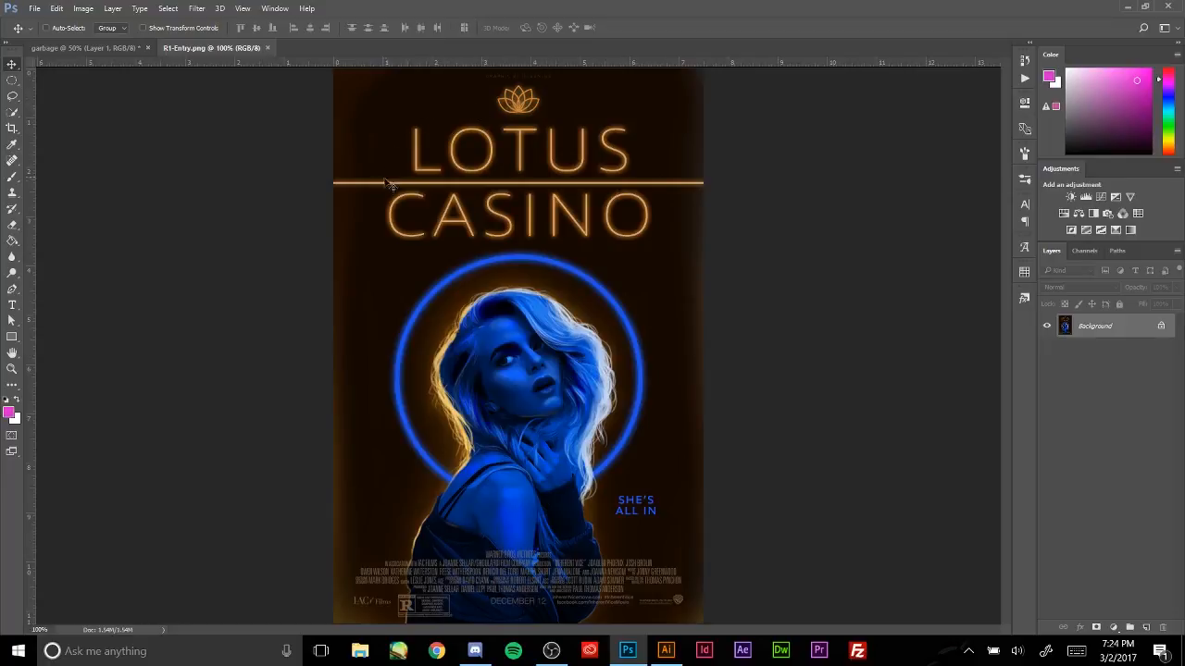
click(118, 43)
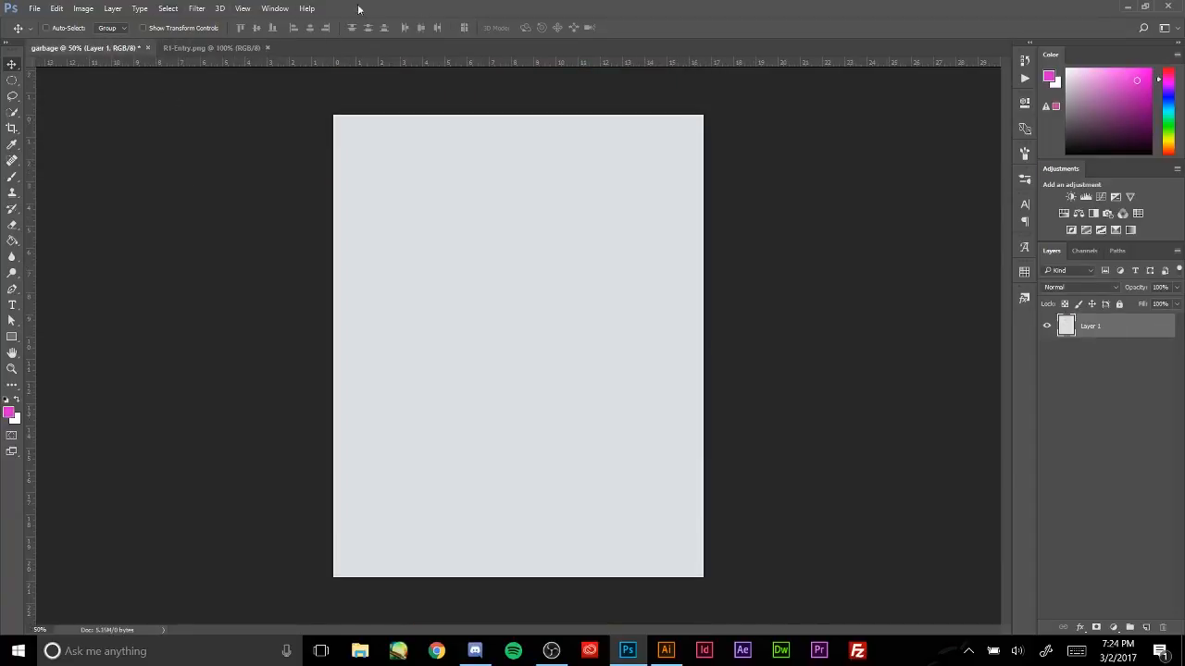
click(246, 48)
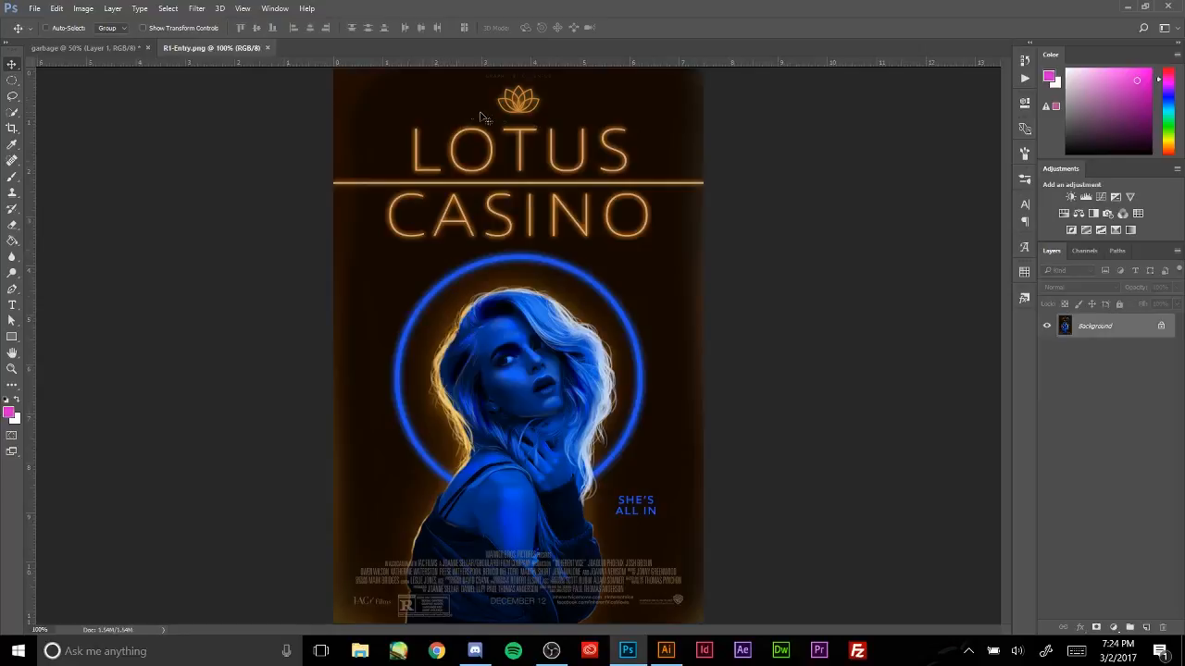
- Copy the poster from R1-Entry.png into the garbage document and move it to the canvas's upper-left corner
drag(507, 115, 159, 85)
drag(291, 148, 396, 155)
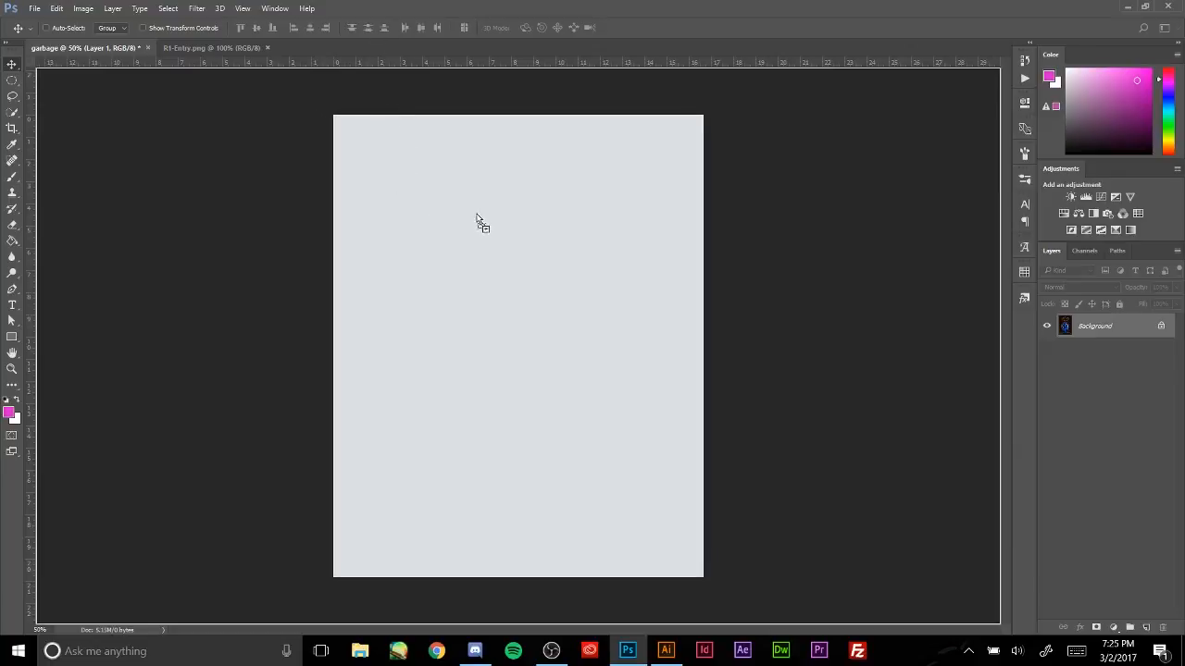
drag(478, 216, 495, 248)
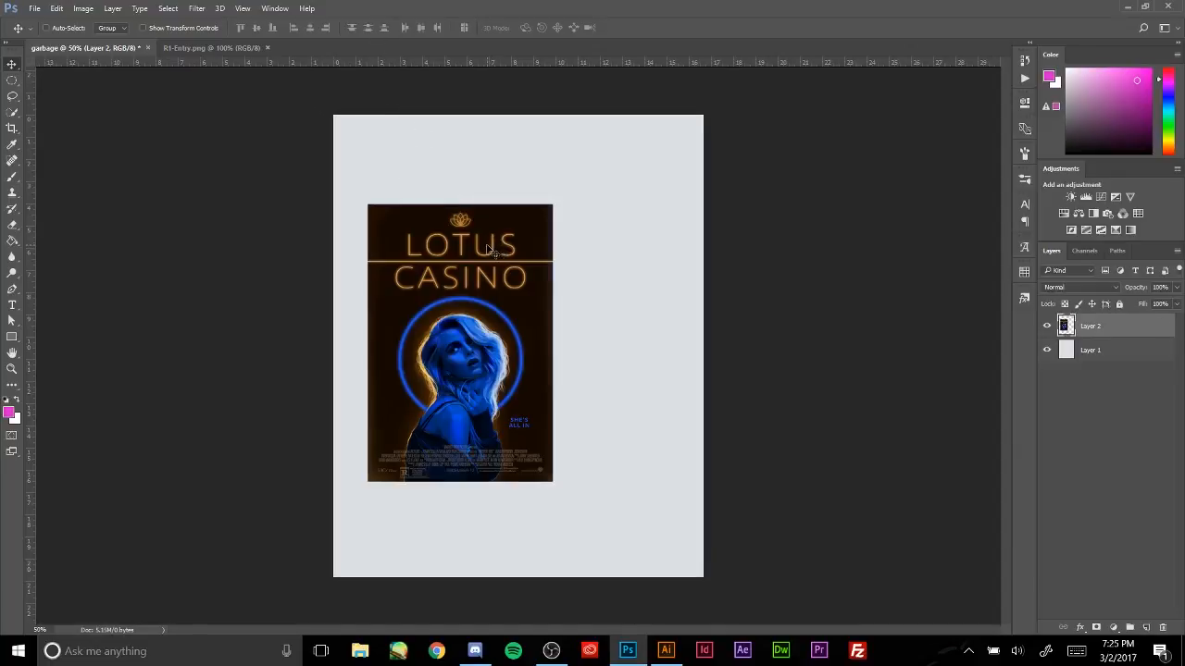
drag(459, 349, 417, 250)
- Place a second copy of the R1-Entry.png poster beside the first in the garbage document, and delete that copy's layer
click(227, 48)
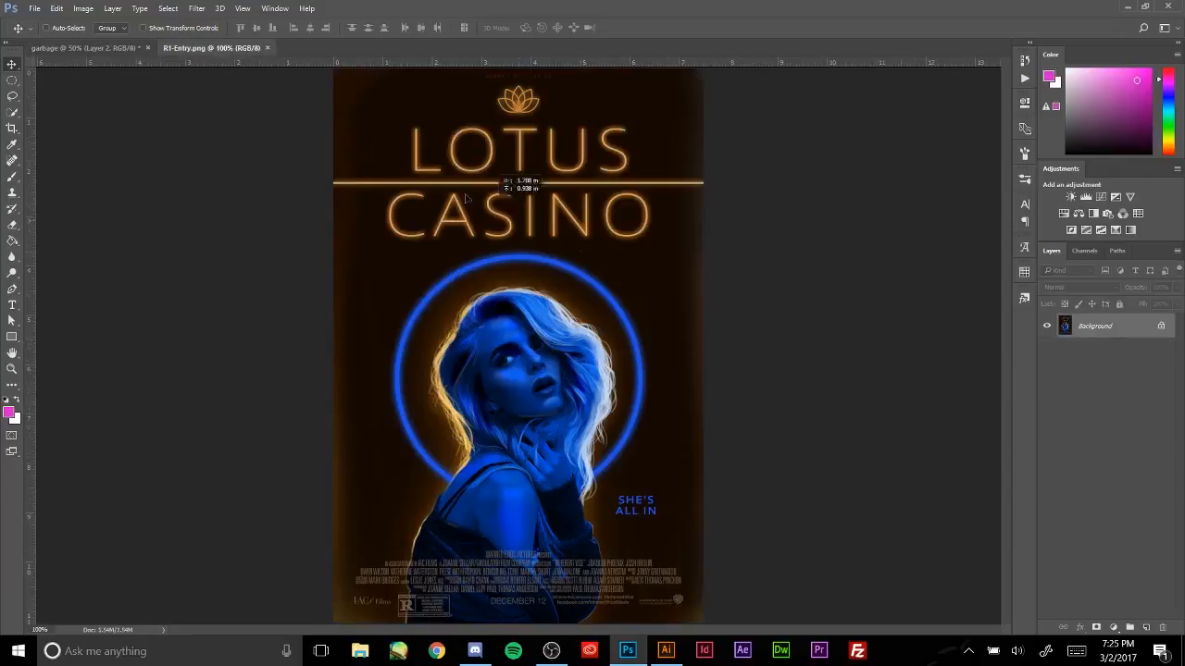
drag(105, 44, 501, 282)
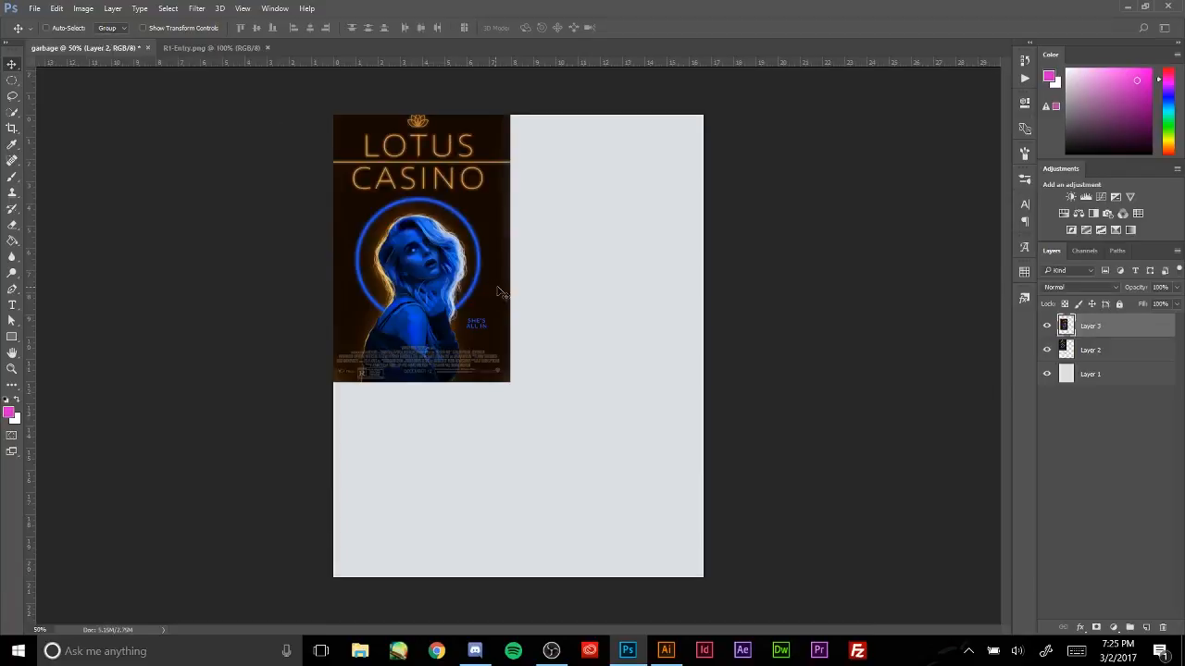
drag(420, 253, 568, 176)
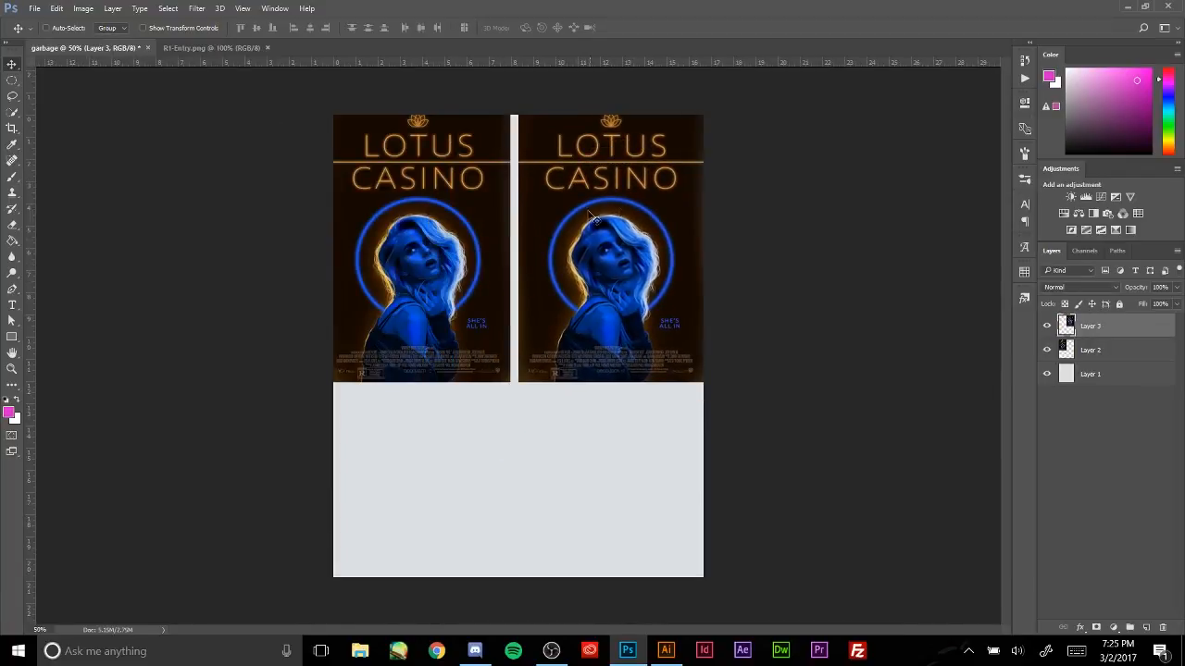
click(1163, 628)
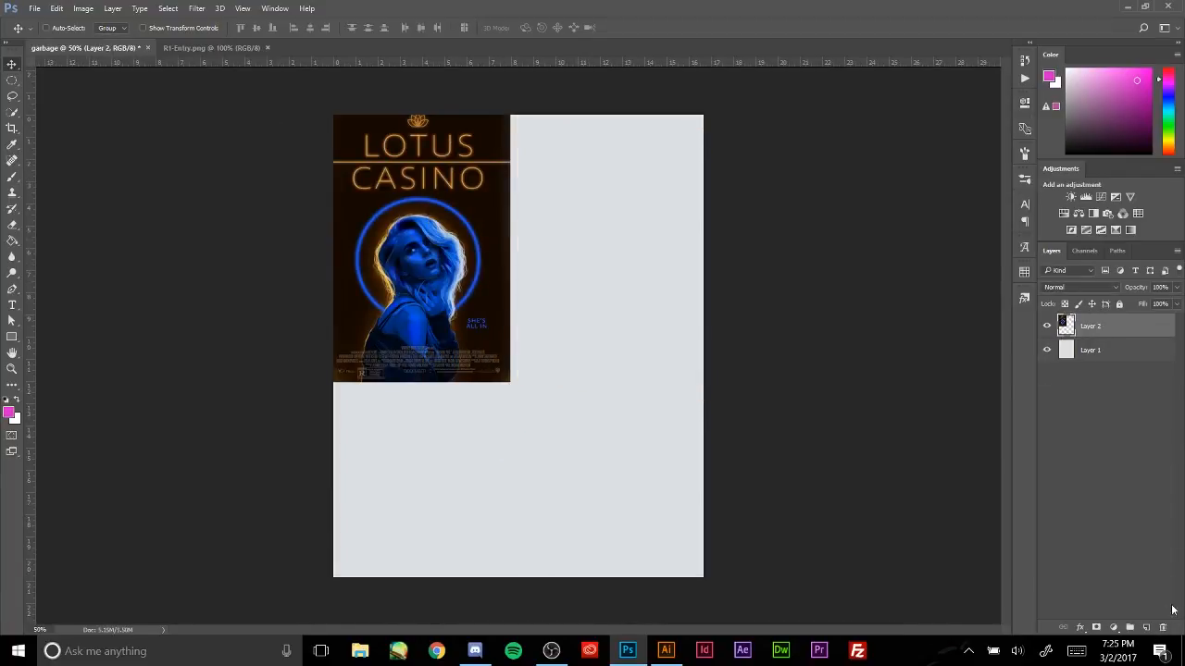
- Fit the remaining poster copy flush into the canvas's upper-left corner, and close R1-Entry.png
mouse_move(454, 292)
mouse_down()
mouse_move(519, 294)
mouse_move(454, 289)
mouse_up()
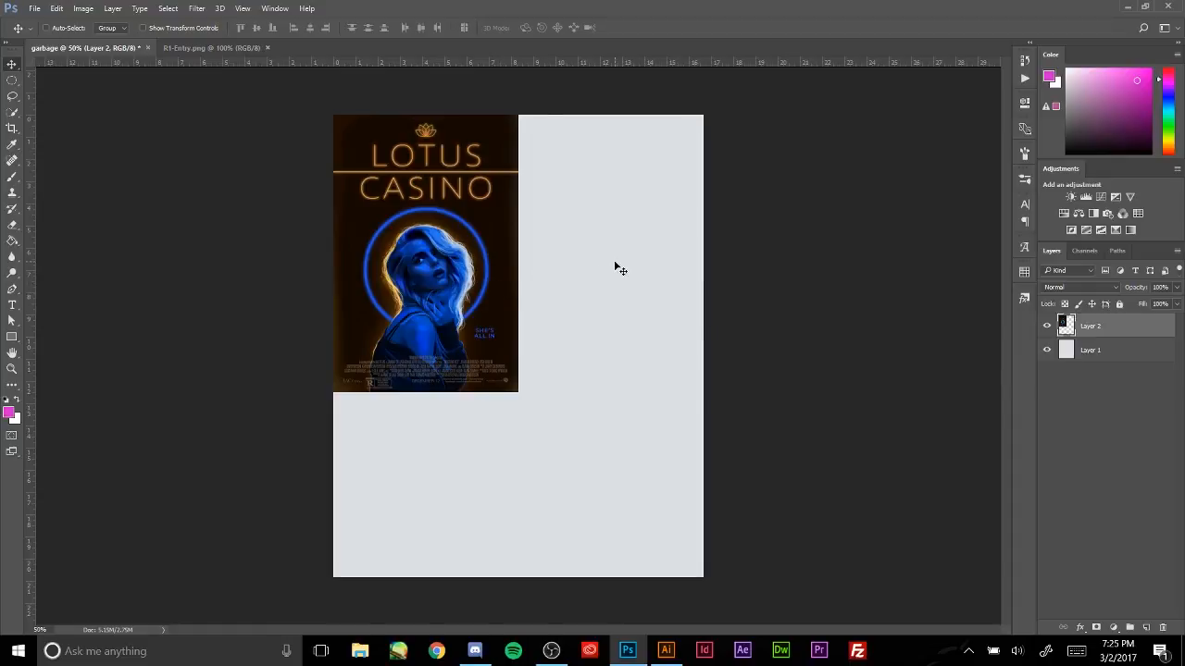
click(231, 48)
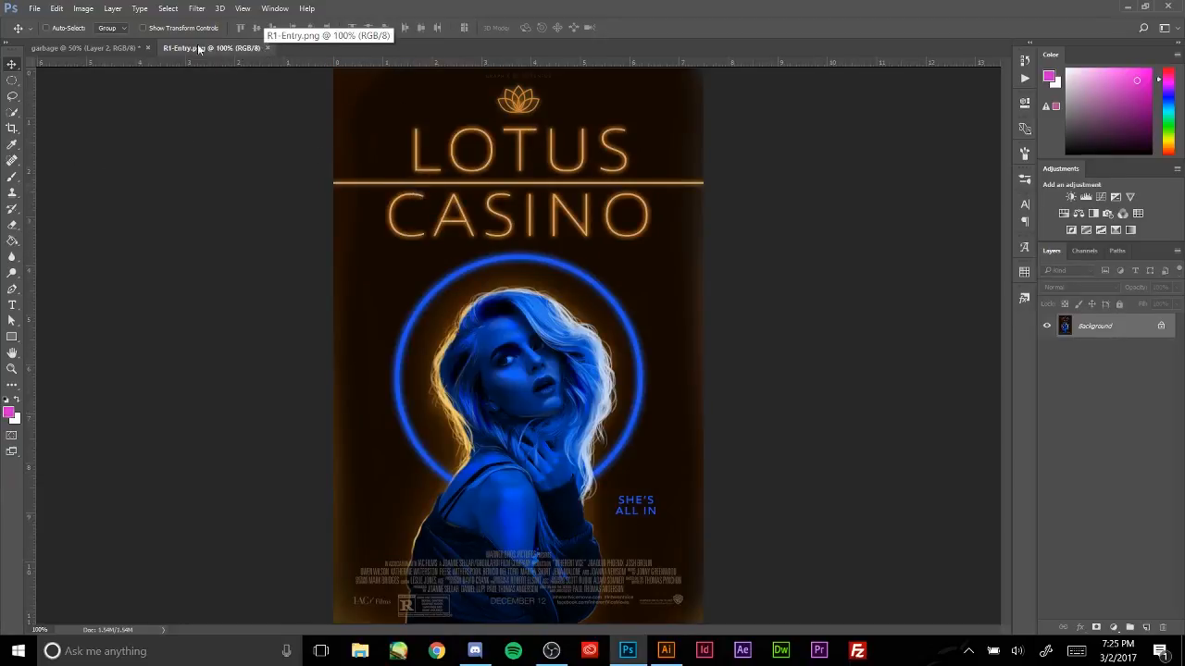
click(84, 48)
click(267, 47)
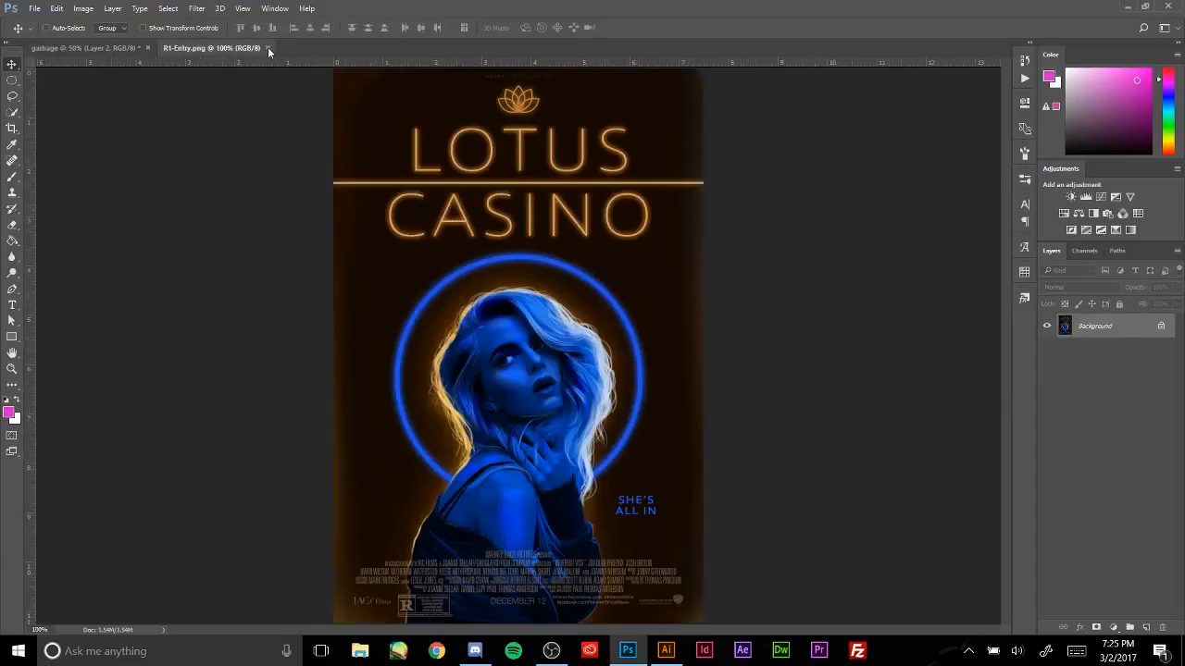
click(36, 9)
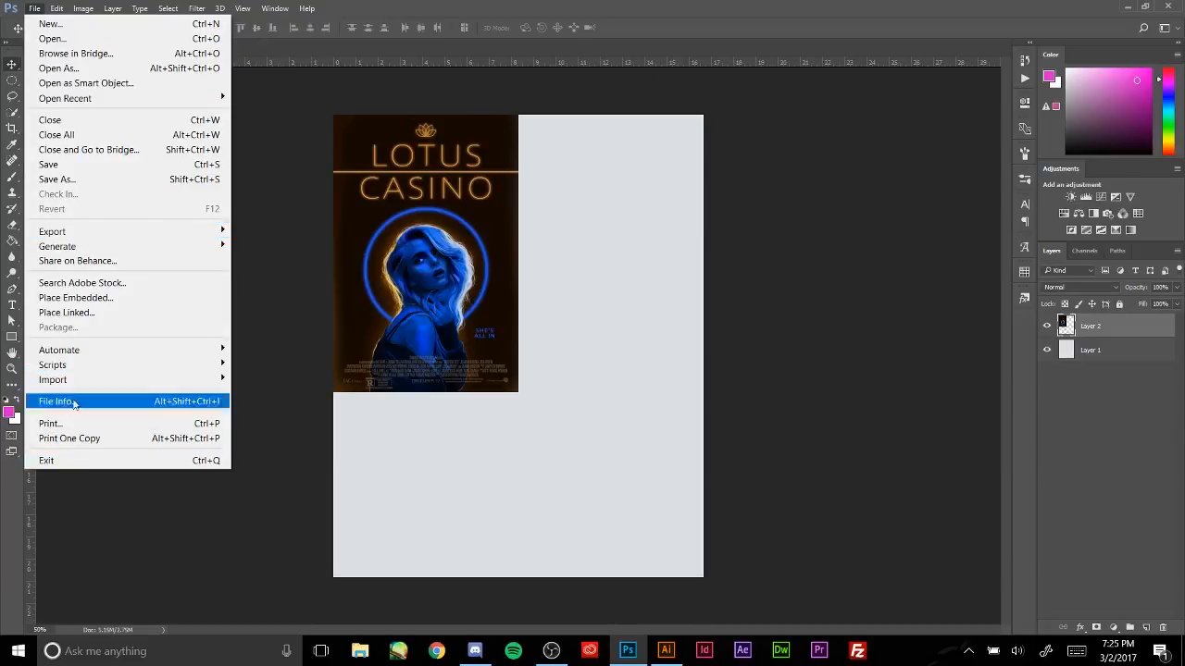
click(83, 8)
click(83, 8)
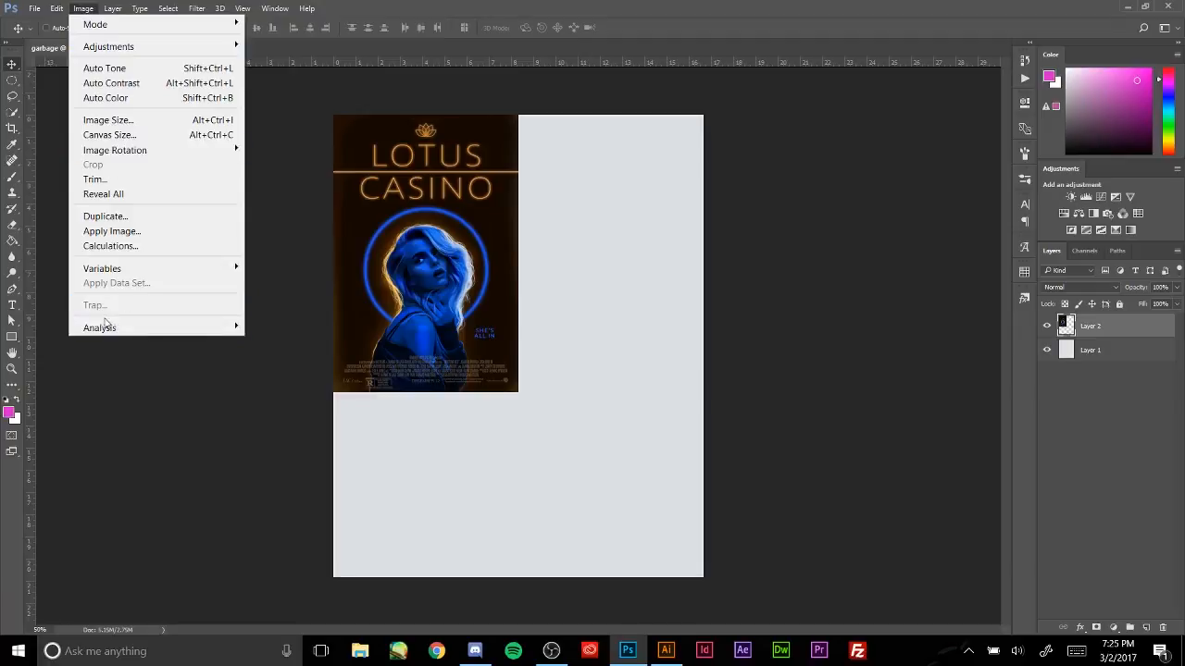
mouse_move(56, 8)
click(452, 224)
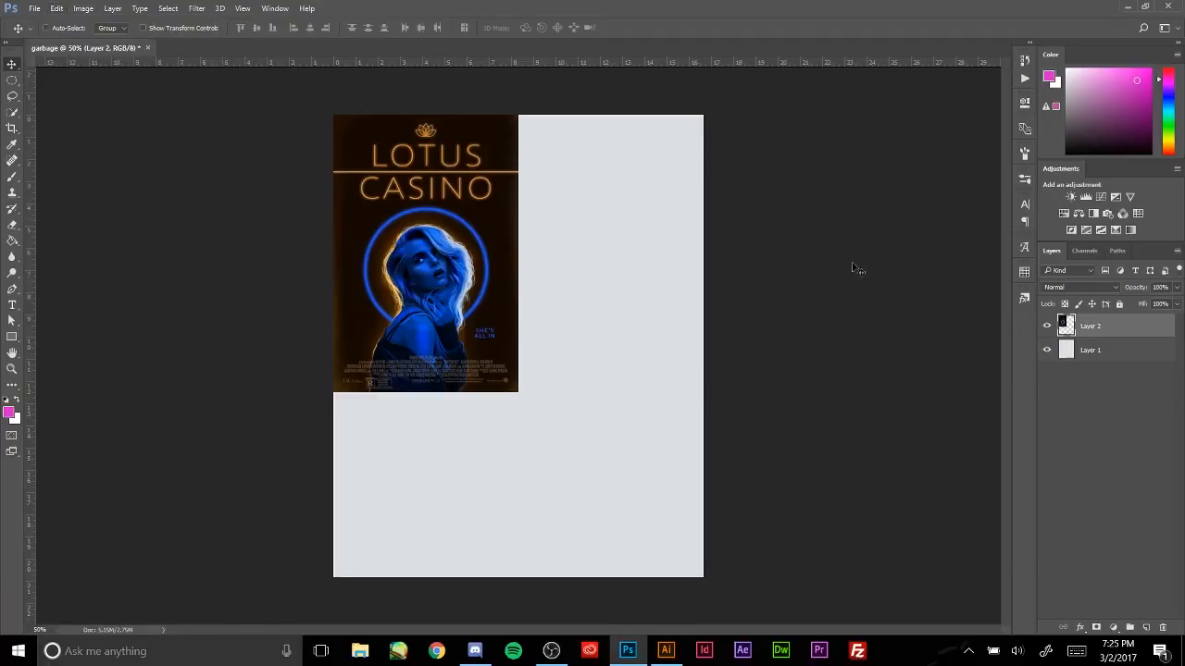
- Delete the poster layer from the garbage document and reopen R1-Entry.png
click(1163, 628)
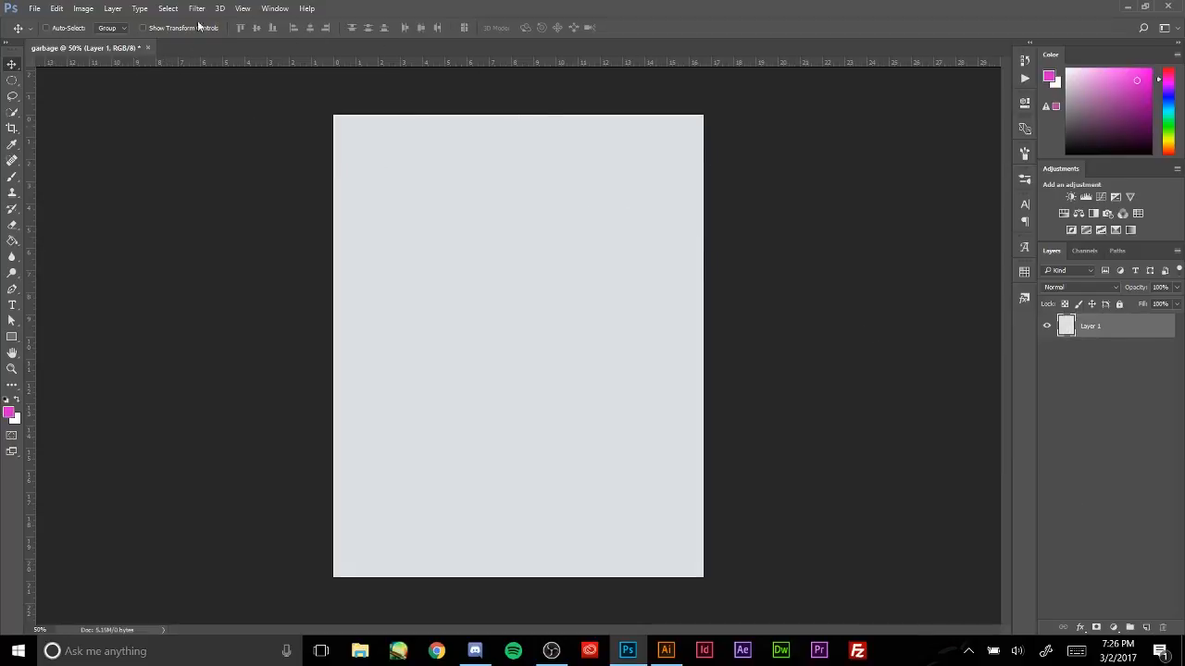
click(34, 8)
click(46, 31)
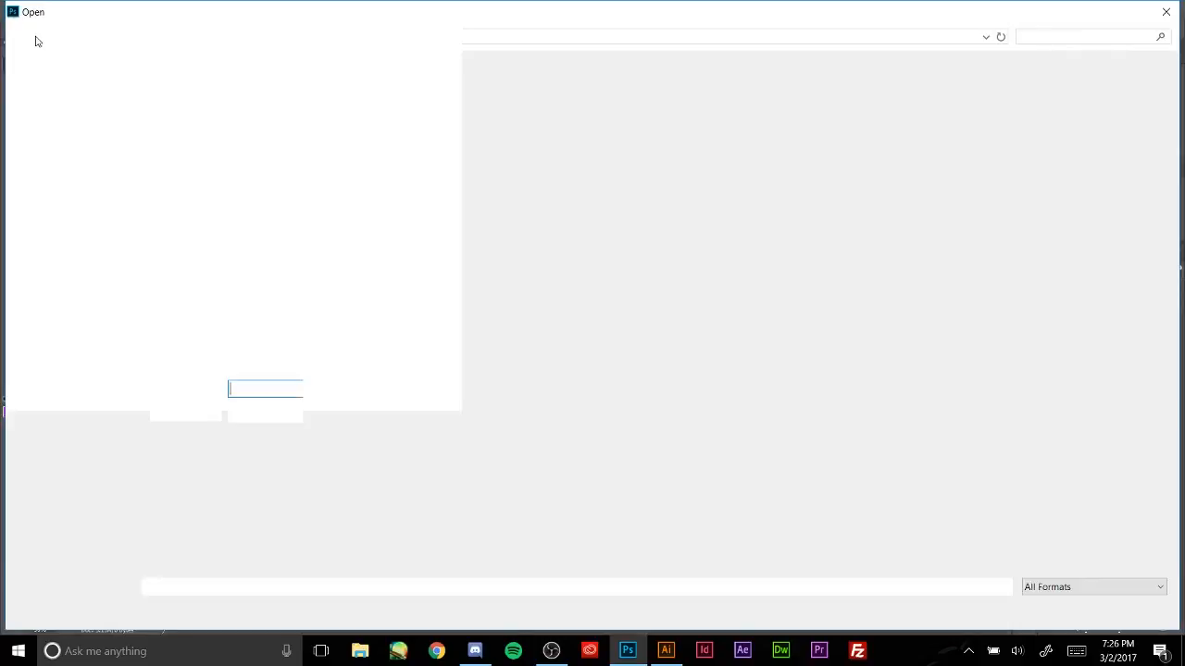
double_click(871, 120)
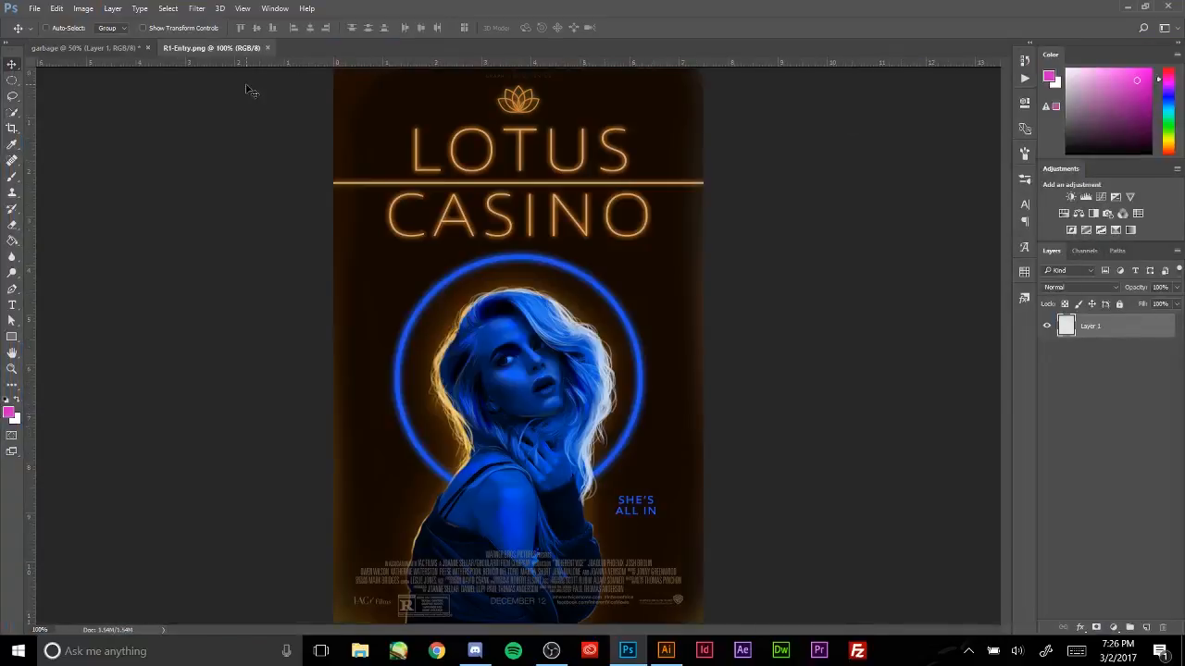
- Arrange the two open documents side by side with Tile All Vertically
click(242, 8)
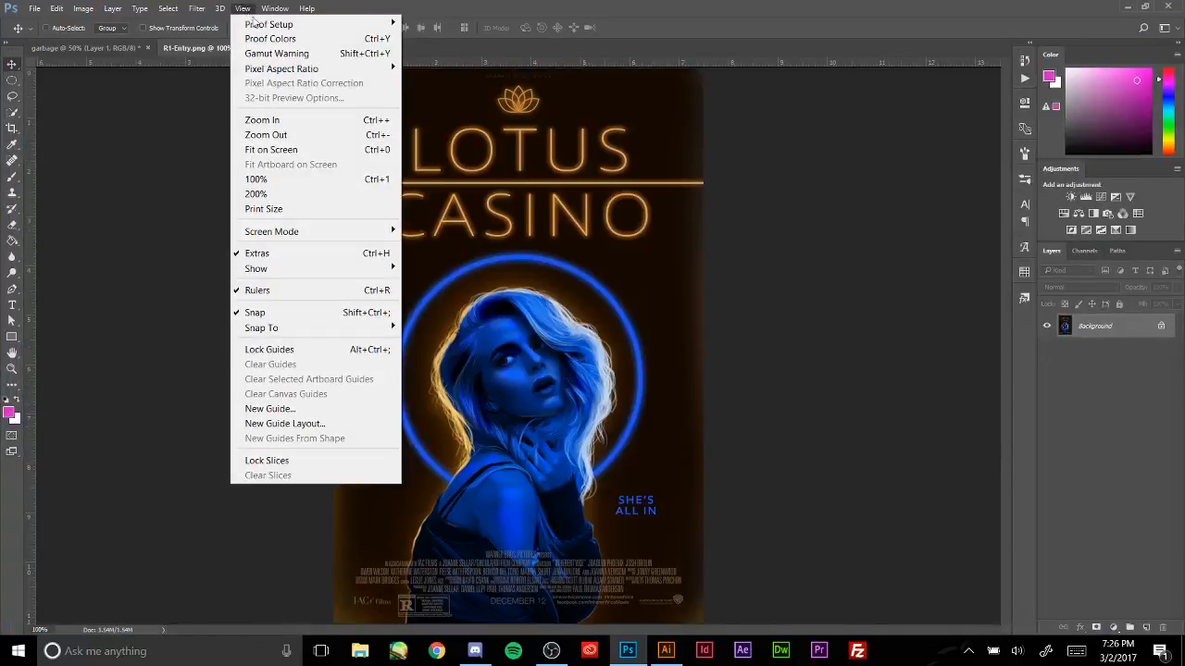
mouse_move(291, 44)
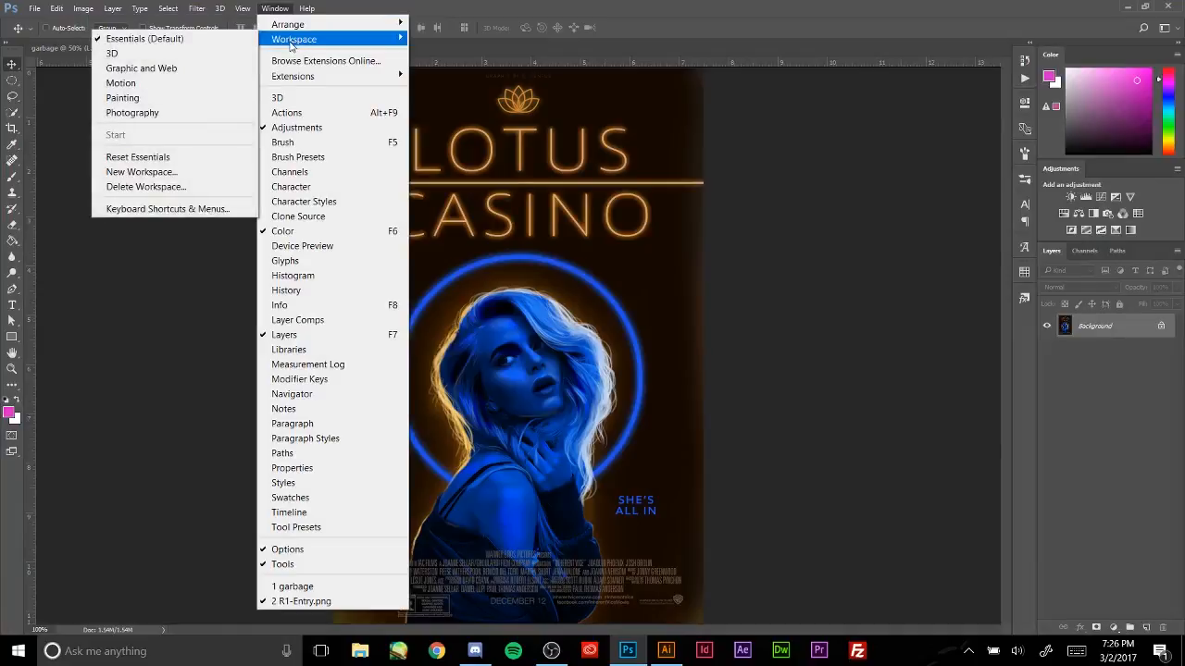
click(253, 10)
click(276, 9)
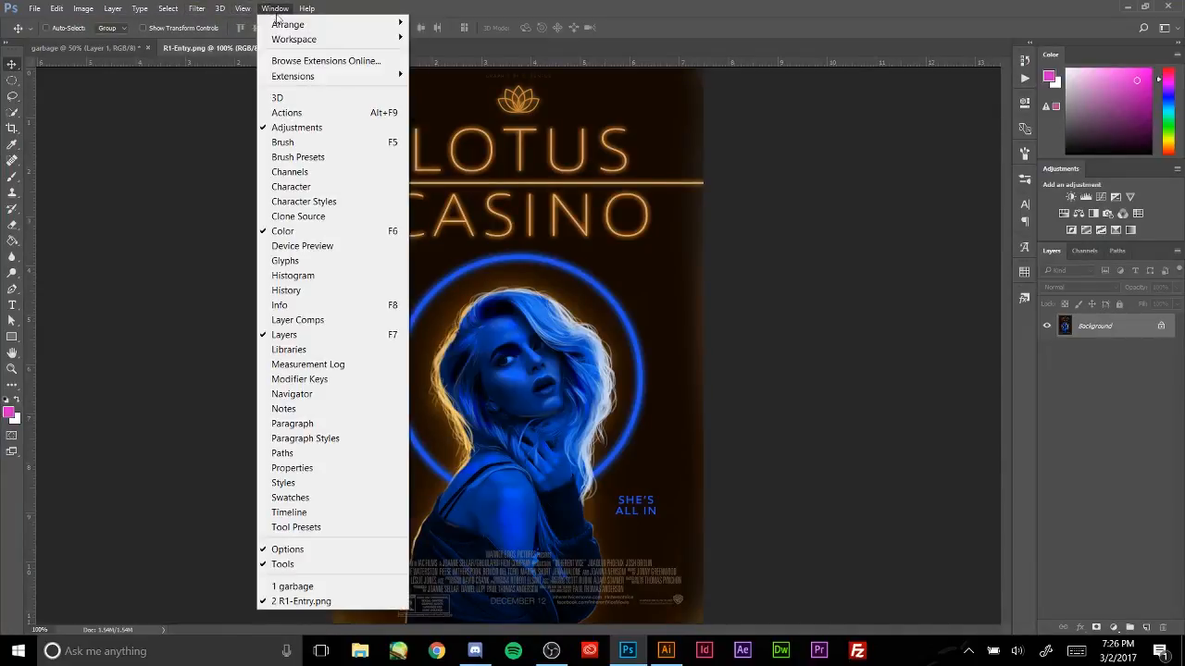
mouse_move(281, 24)
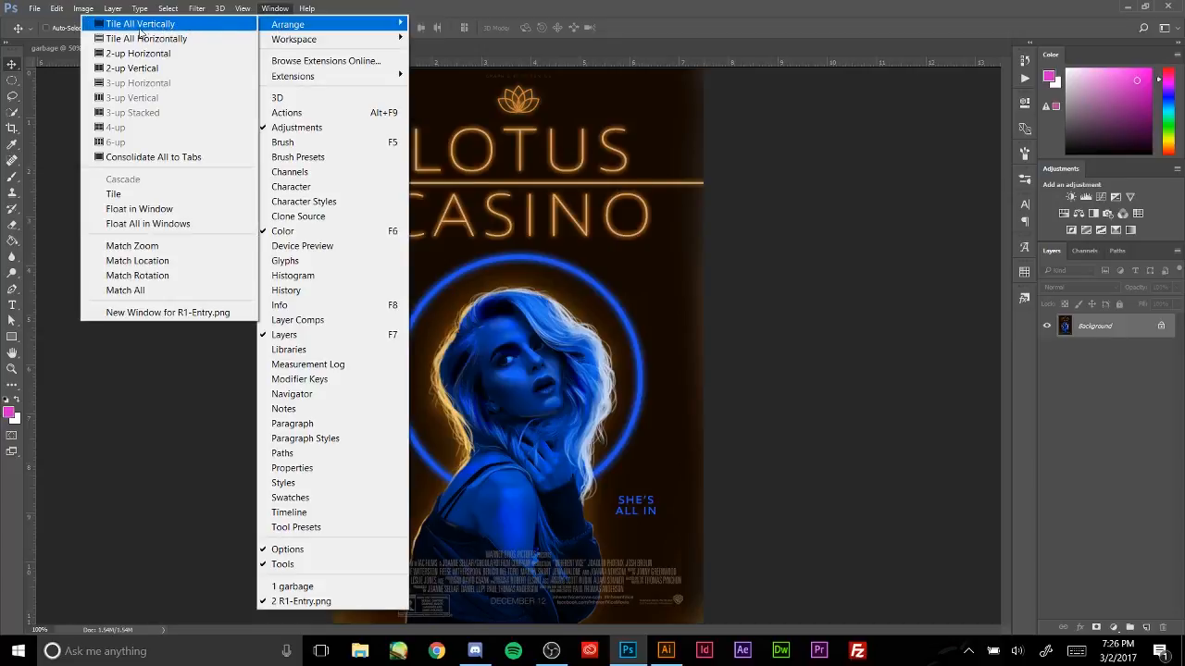
click(145, 25)
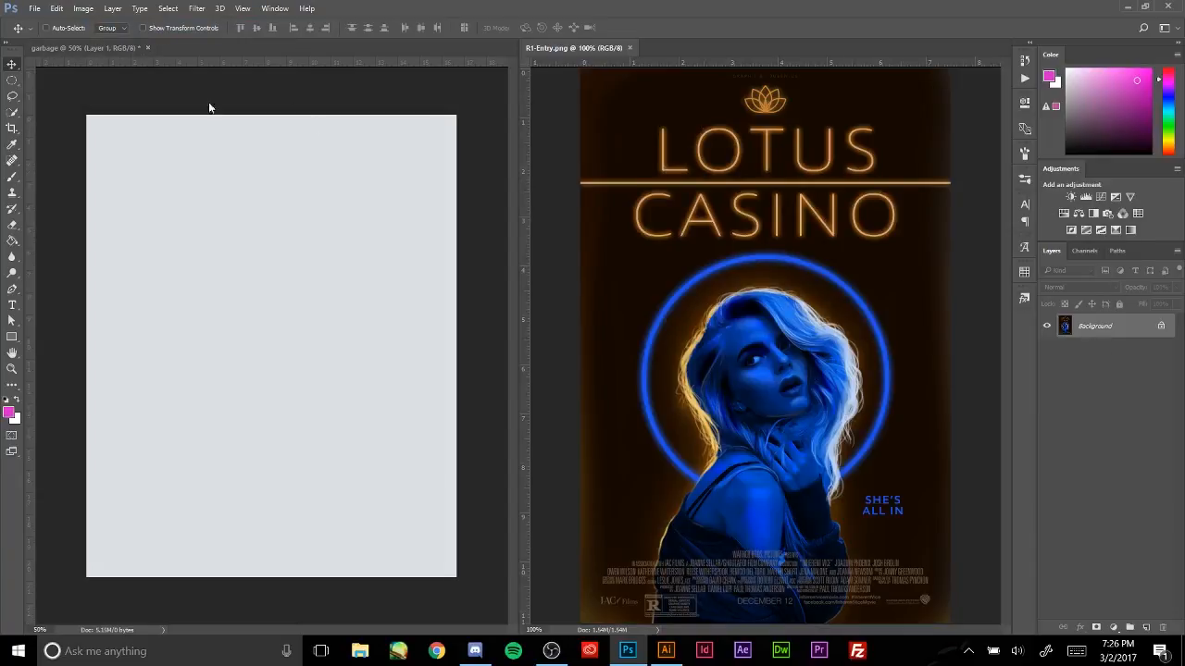
- Add a new layer above Layer 1 in the garbage document and reduce the brush size to 50 px
click(258, 179)
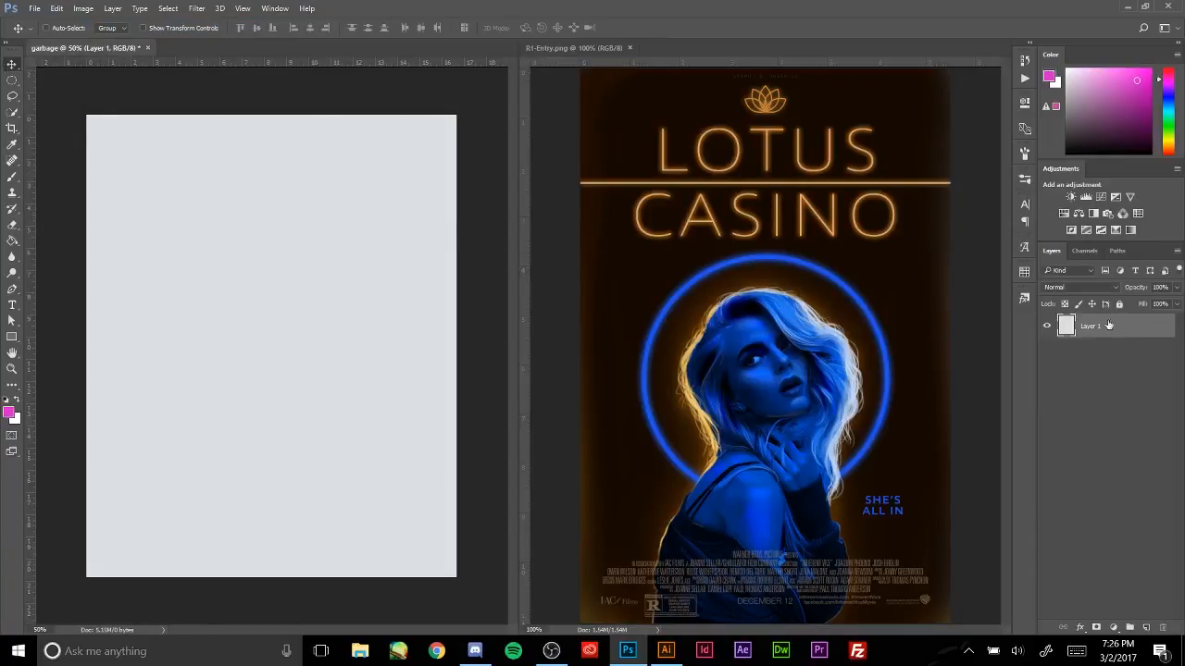
click(1147, 628)
click(13, 178)
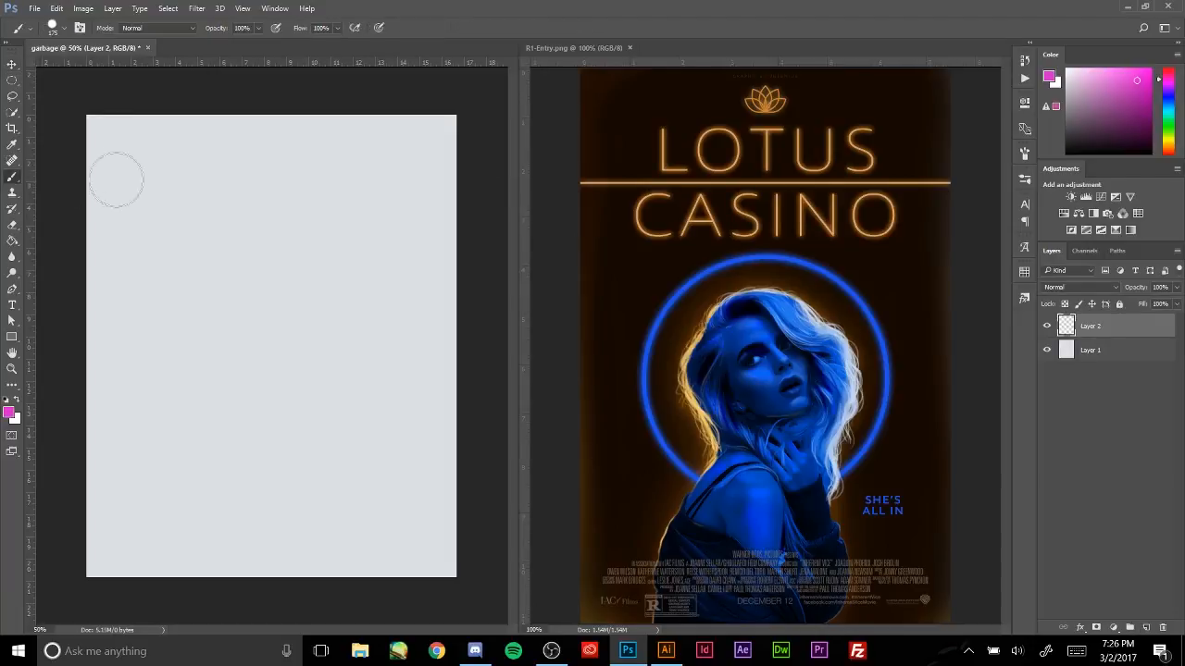
key(bracketleft)
key(bracketleft)
key(bracketleft)
key(bracketleft)
- Set the foreground color to the muted purple-gray #6c586a
click(12, 65)
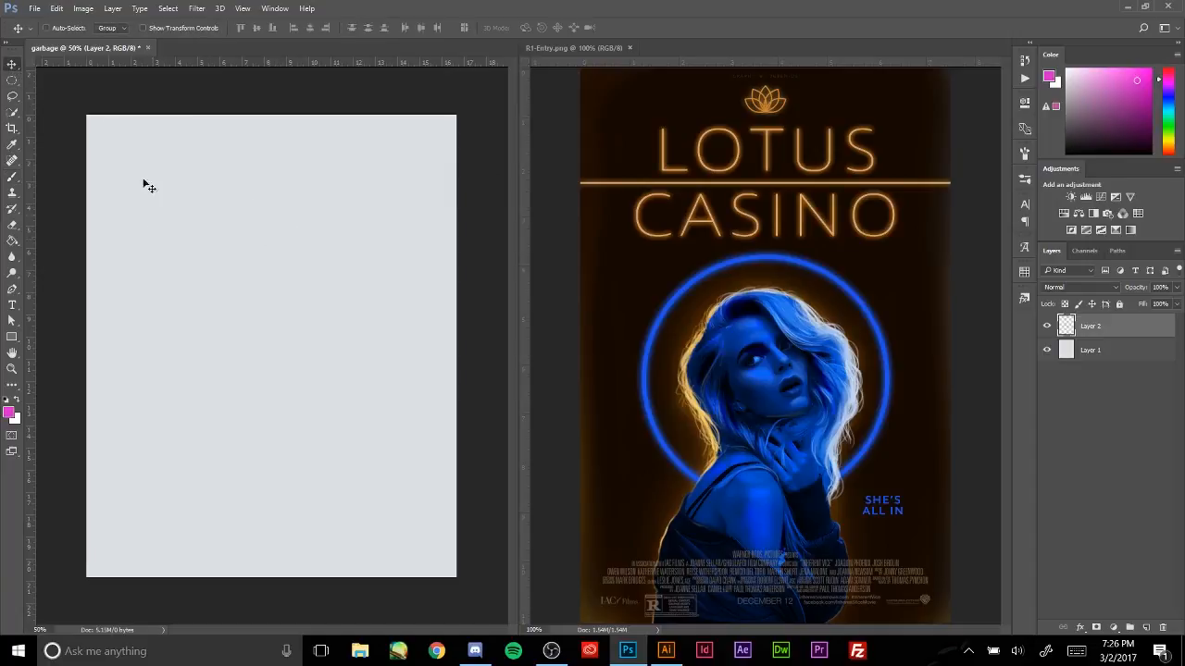
click(11, 413)
drag(578, 281, 524, 297)
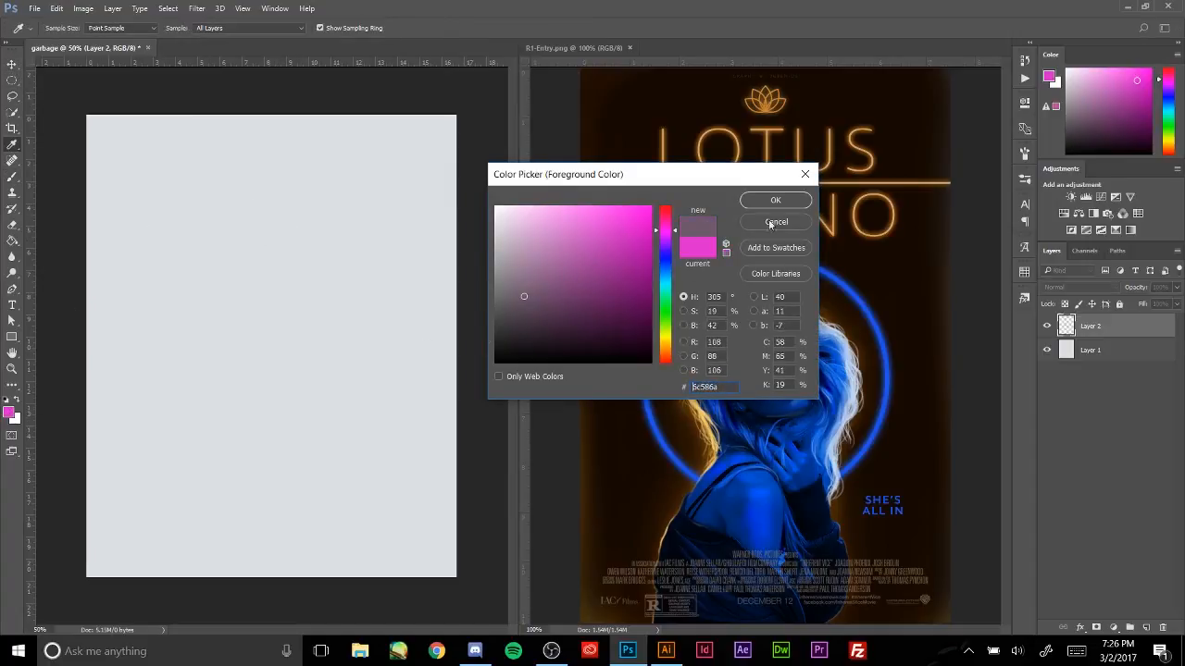
click(782, 203)
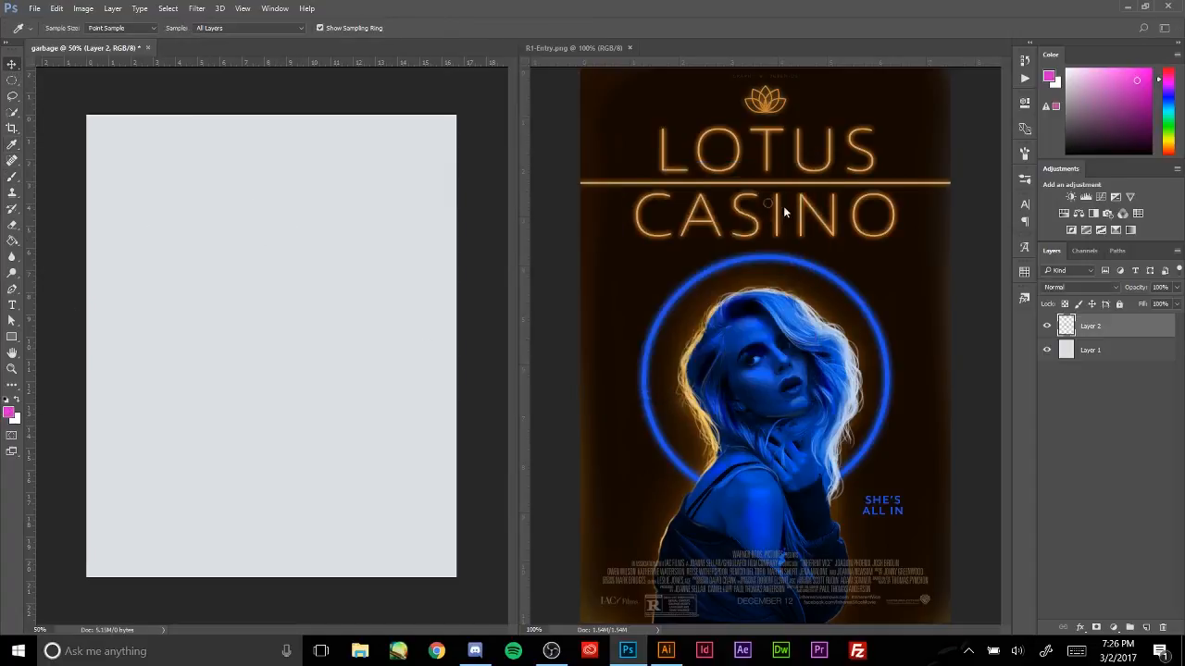
- Paint a small smiley face with two eyes and a curved mouth on Layer 2 of the garbage document
click(12, 176)
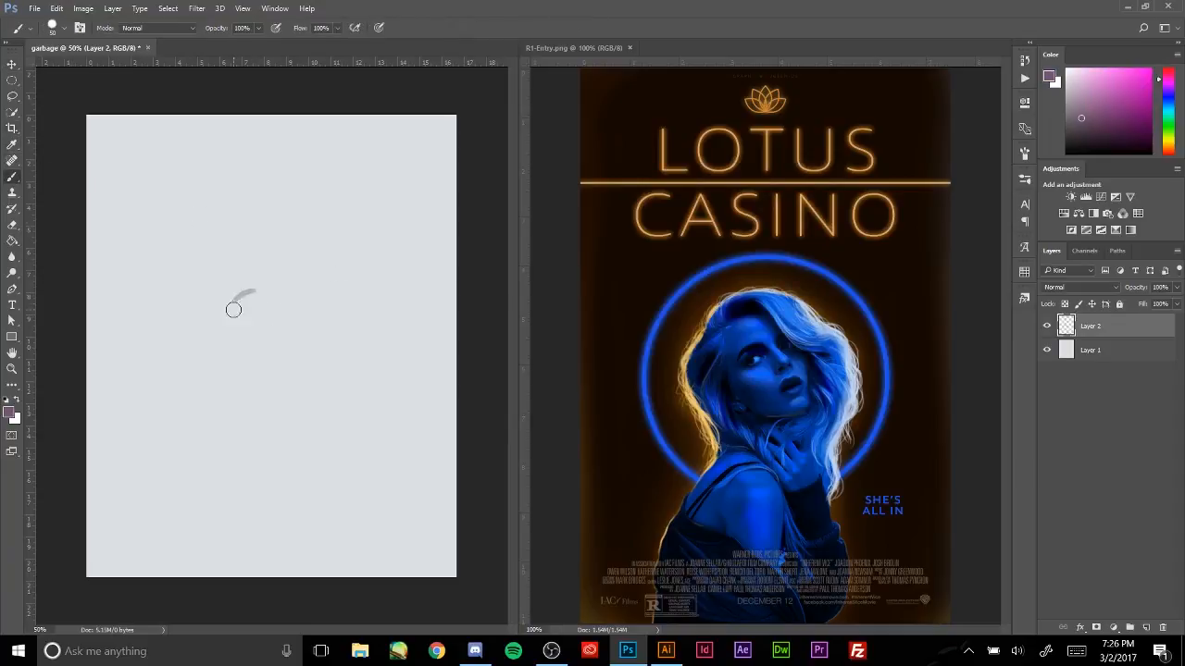
mouse_move(234, 309)
mouse_down()
mouse_move(266, 294)
mouse_move(278, 316)
mouse_move(246, 288)
mouse_move(243, 305)
mouse_move(261, 304)
mouse_move(252, 296)
mouse_move(323, 281)
mouse_up()
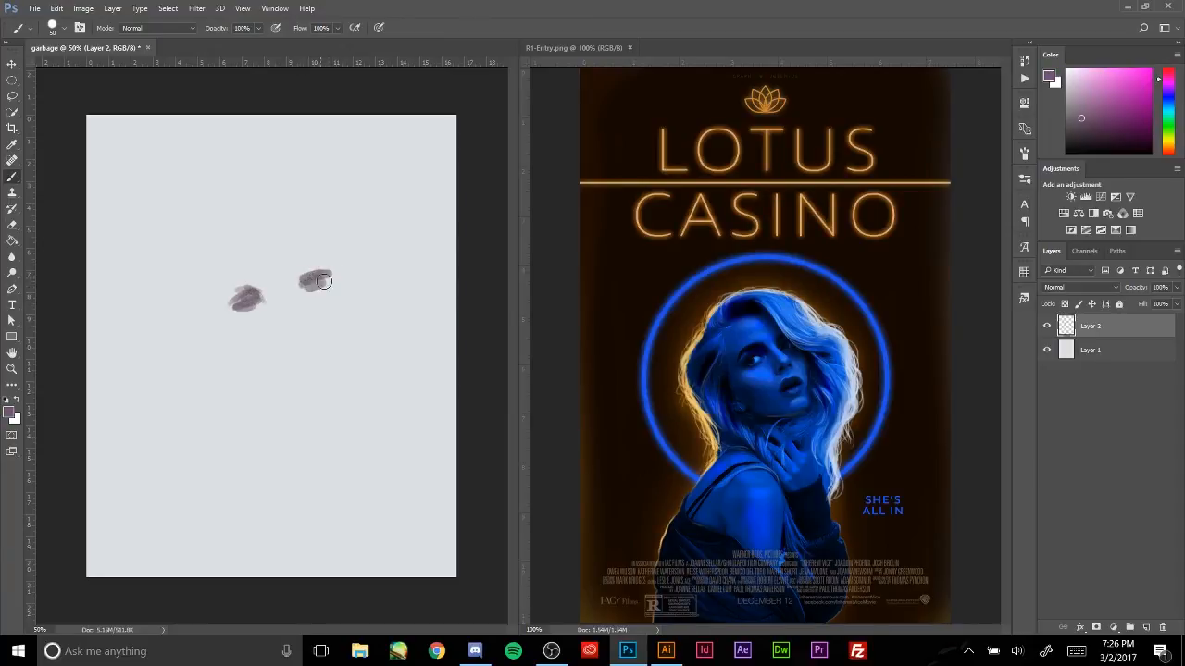
drag(261, 332, 336, 320)
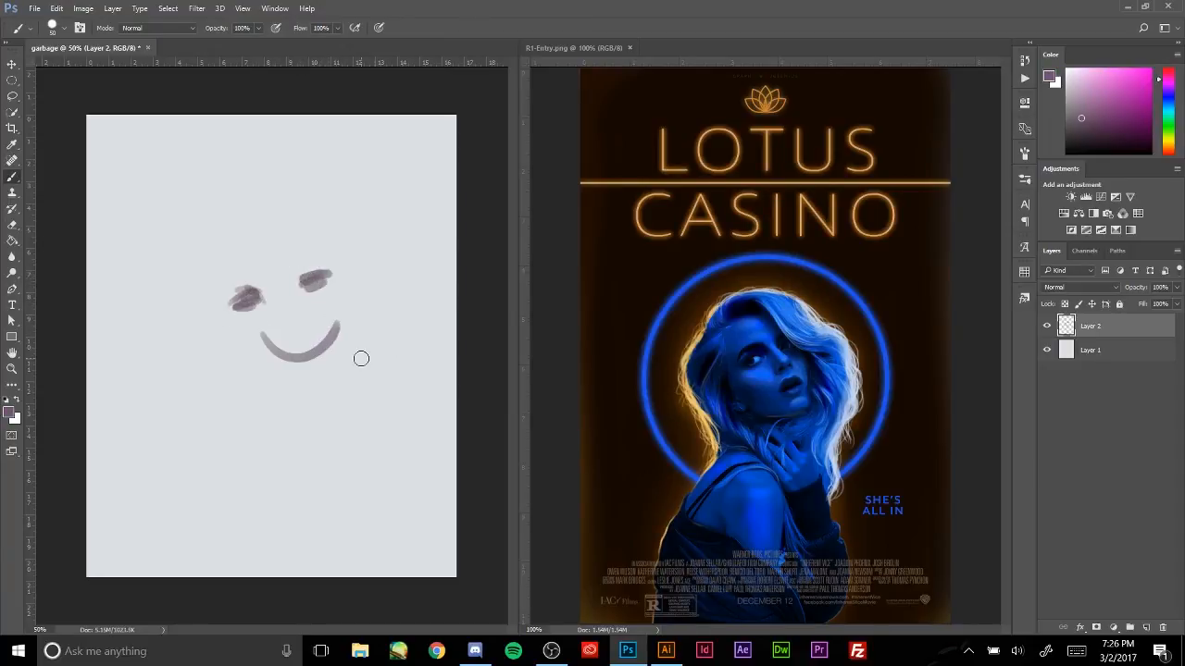
- Step back through the history until all smiley face brush strokes are undone
key(ctrl+alt+z)
key(ctrl+alt+z)
key(ctrl+alt+z)
key(ctrl+alt+z)
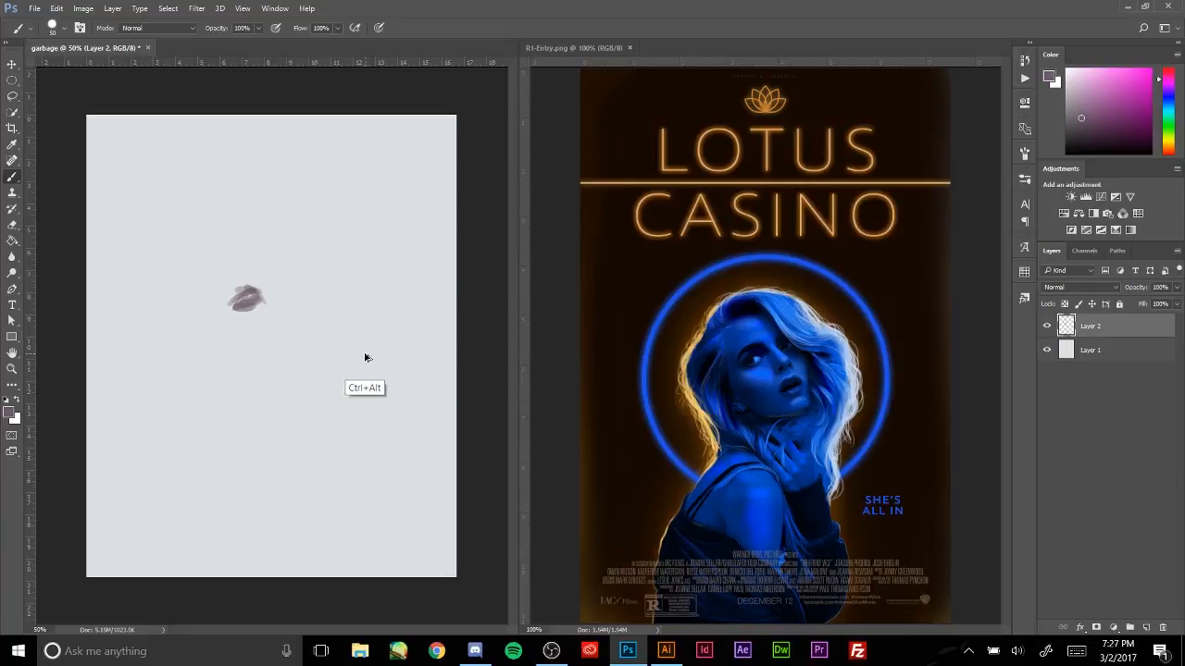
key(ctrl+alt+z)
key(ctrl+alt+z)
key(ctrl+alt+z)
key(ctrl+alt+z)
key(ctrl+alt+z)
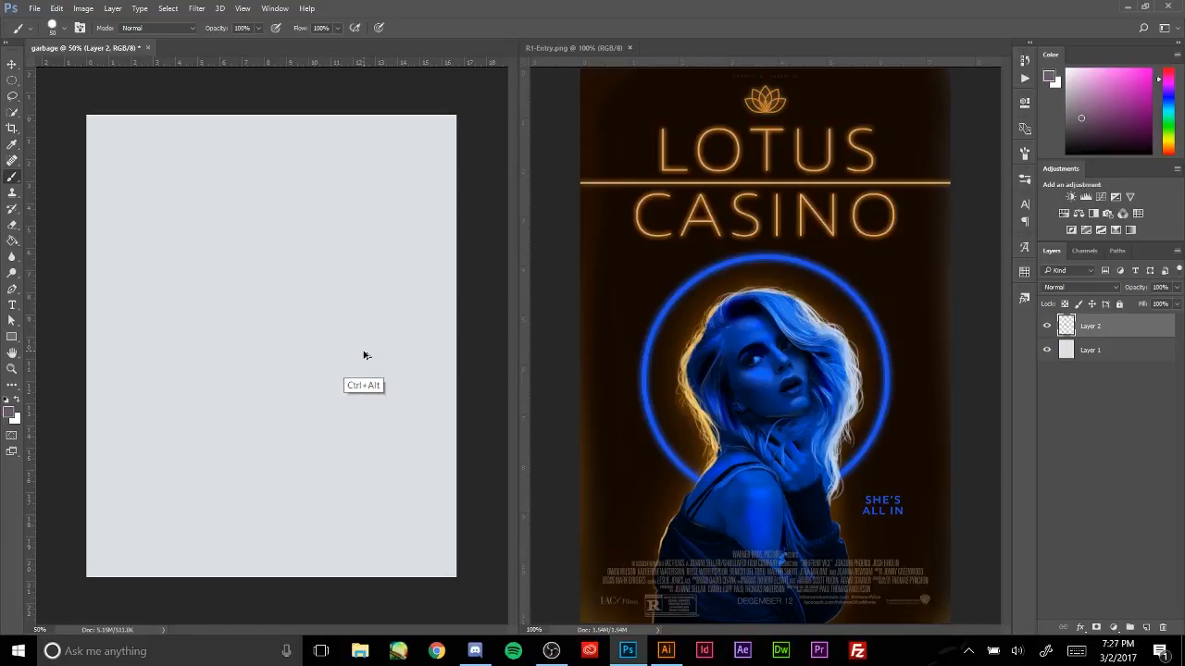
- Close R1-Entry.png so that only the garbage document stays open
click(274, 9)
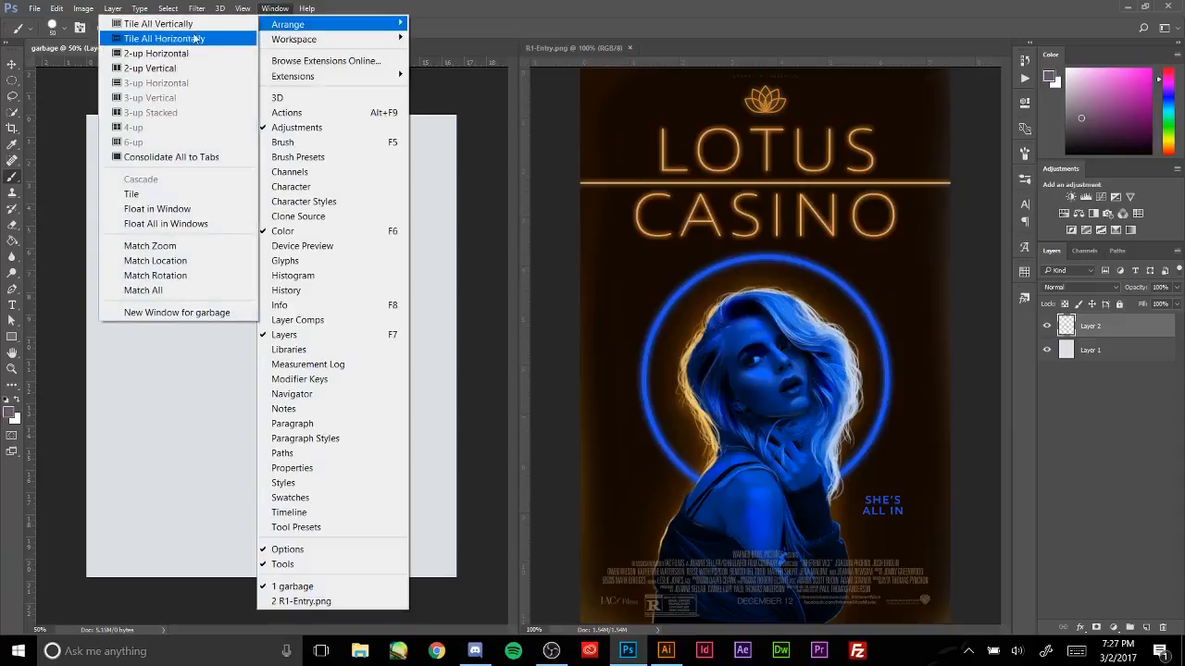
click(630, 48)
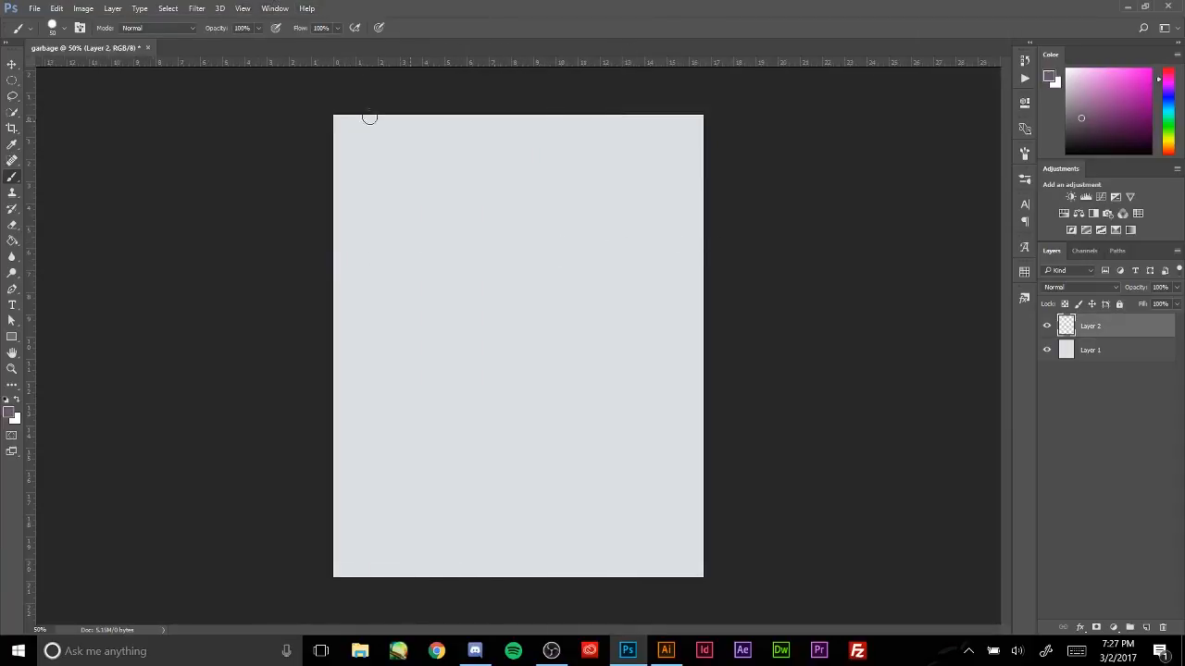
- Look over the available filter categories and switch to the Move tool
click(204, 9)
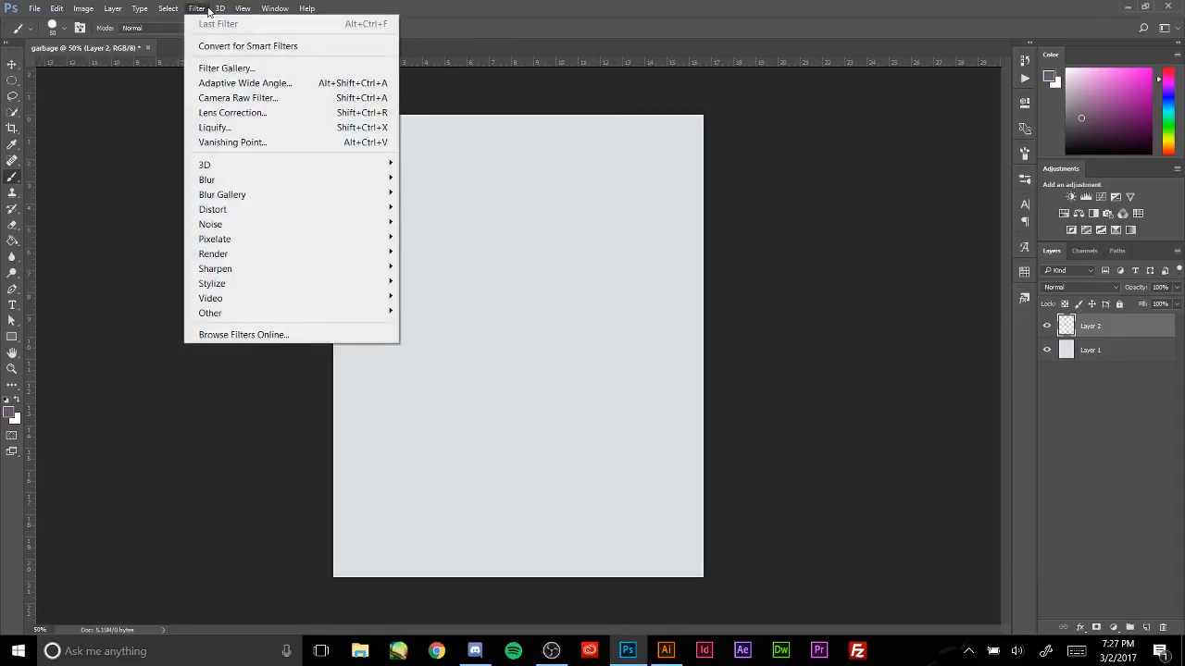
click(197, 10)
click(197, 9)
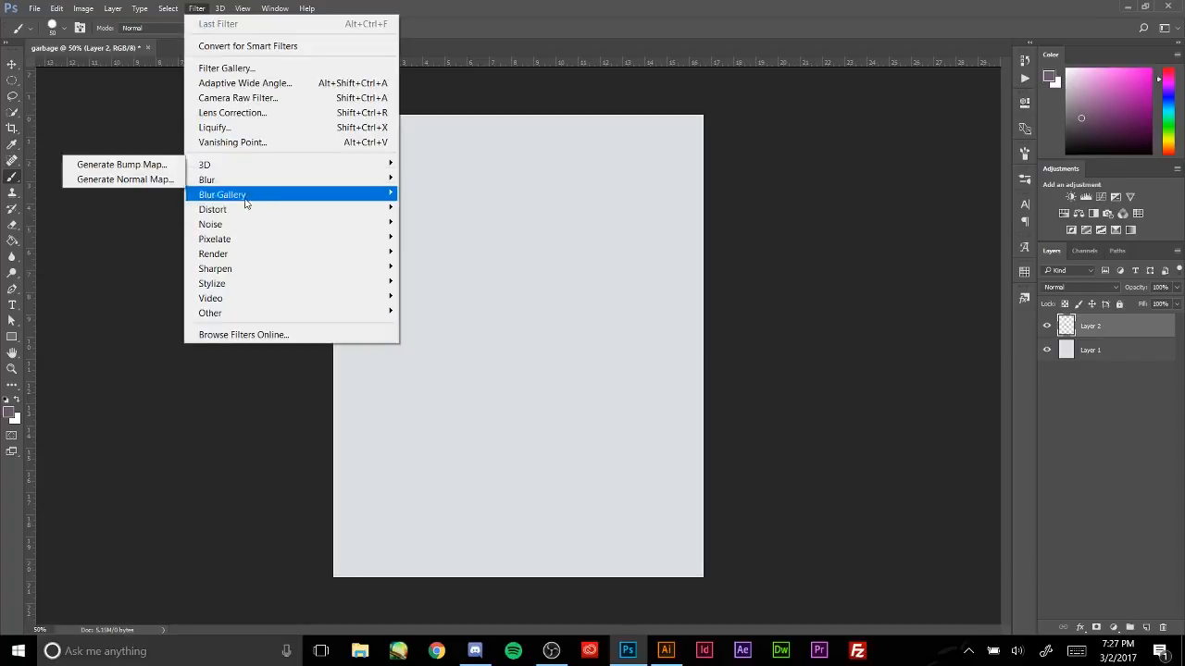
mouse_move(231, 186)
click(13, 64)
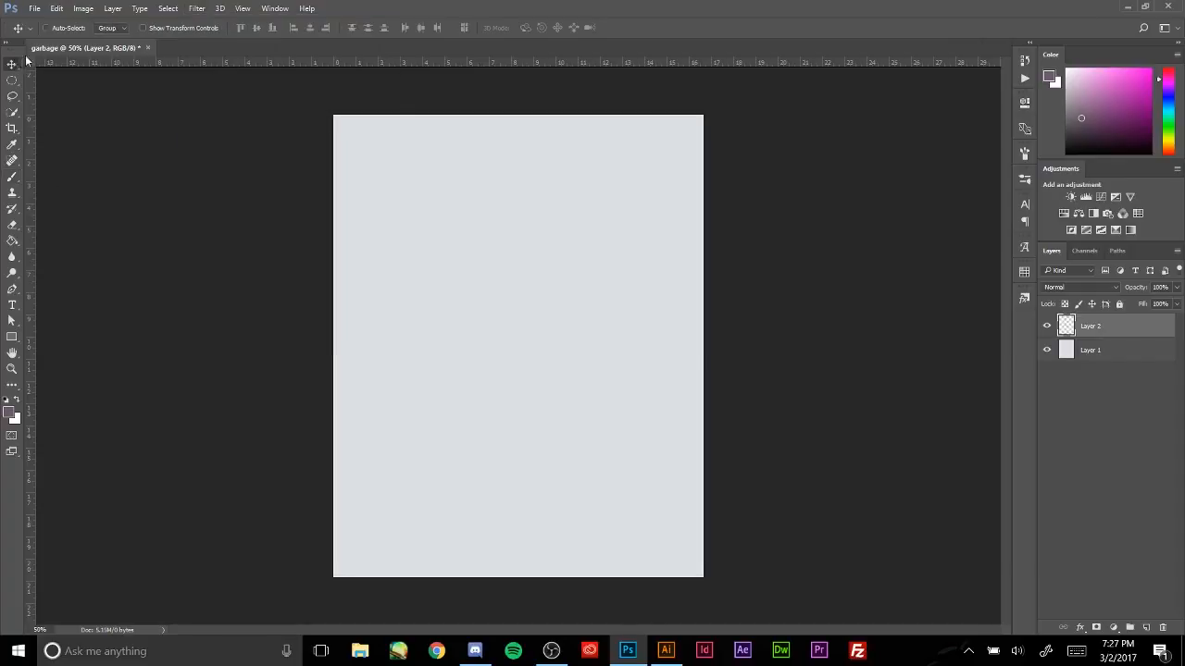
- Paint a zigzag brush scribble that narrows downward in the upper middle of Layer 2
click(13, 176)
mouse_move(516, 238)
mouse_down()
mouse_move(570, 312)
mouse_move(520, 347)
mouse_move(554, 380)
mouse_up()
- Preview Gaussian Blur on the Layer 2 scribble at radii up to 1000 pixels and cancel the filter
click(207, 11)
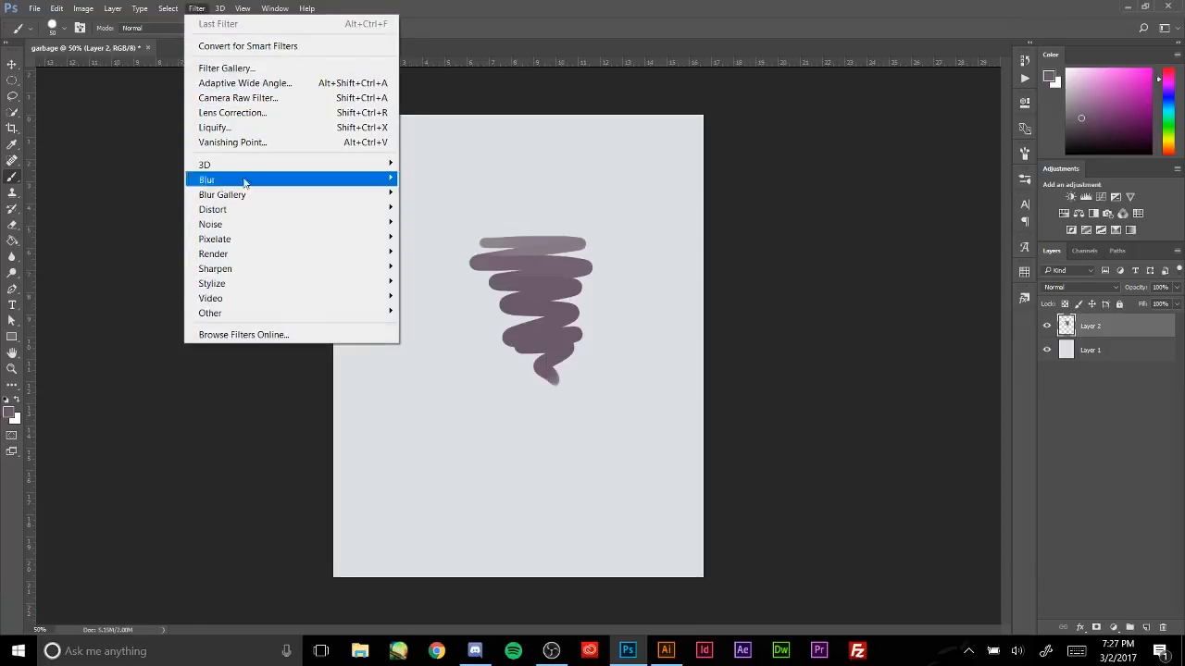
mouse_move(221, 182)
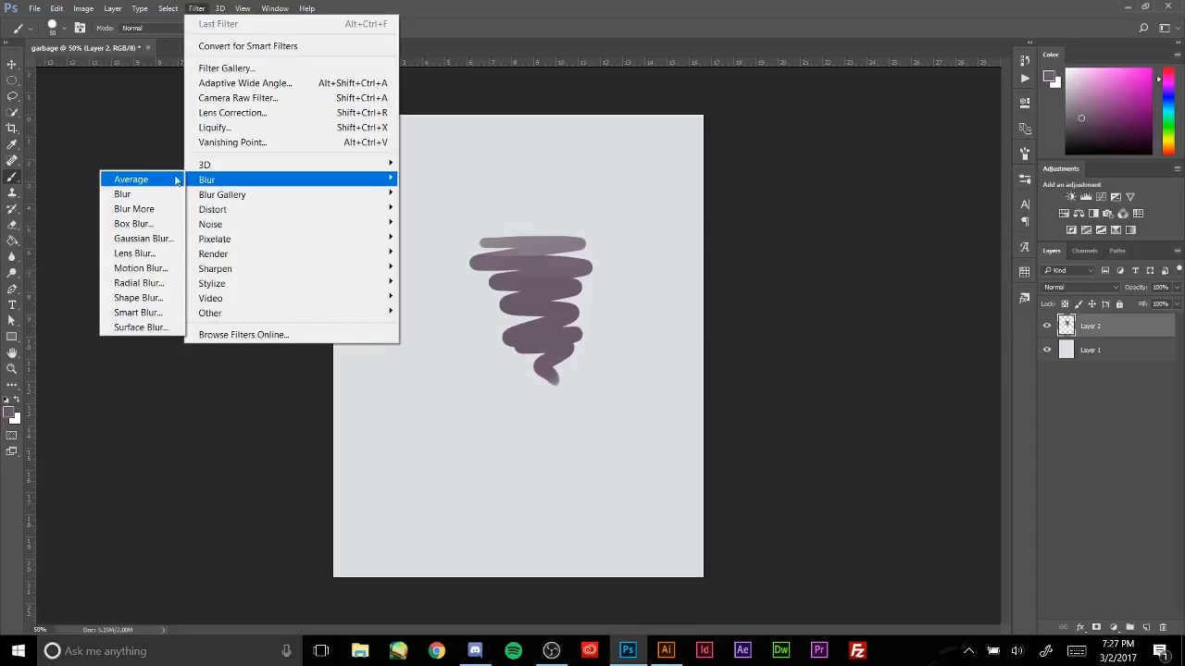
click(139, 238)
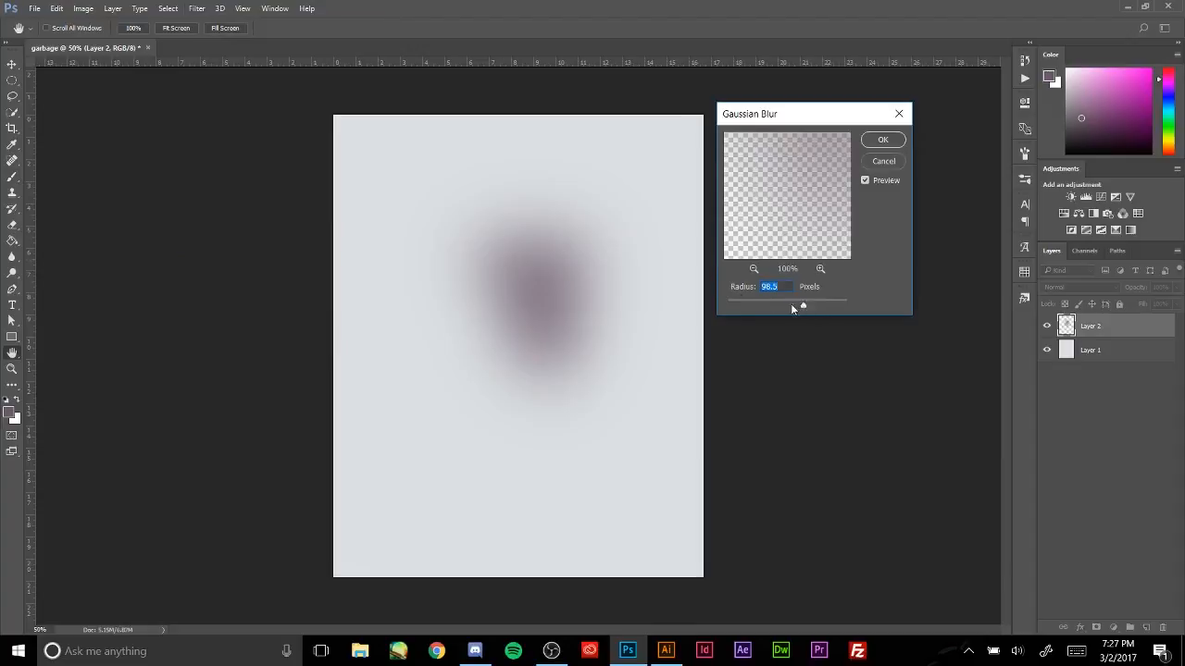
drag(779, 307, 843, 309)
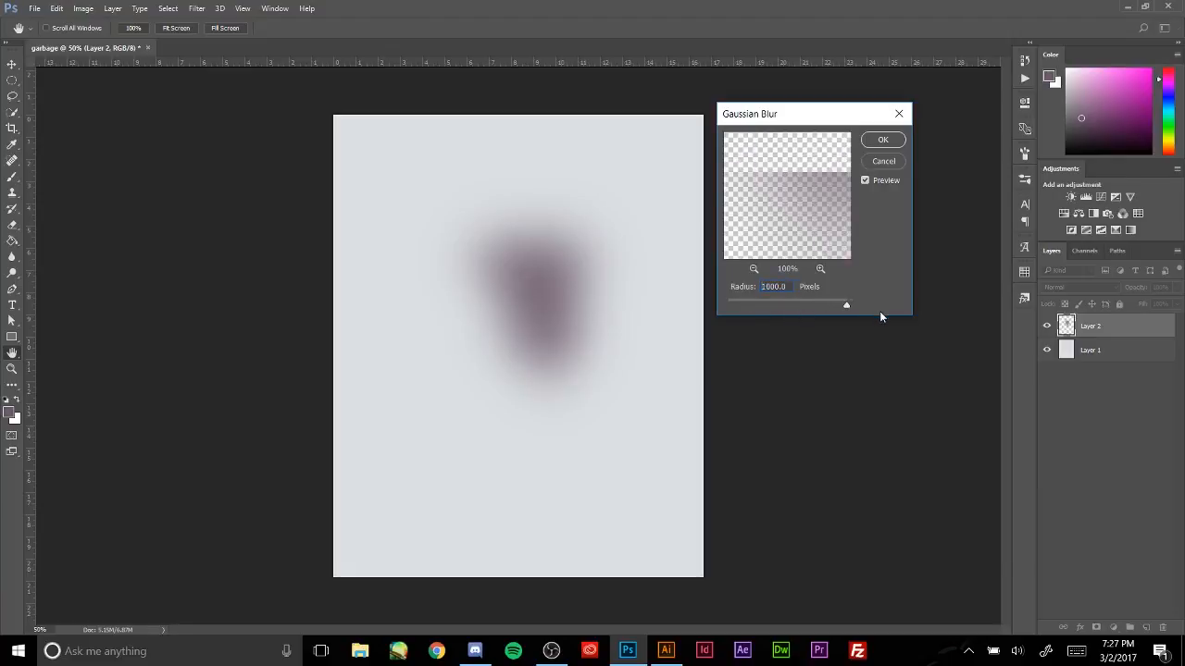
click(885, 164)
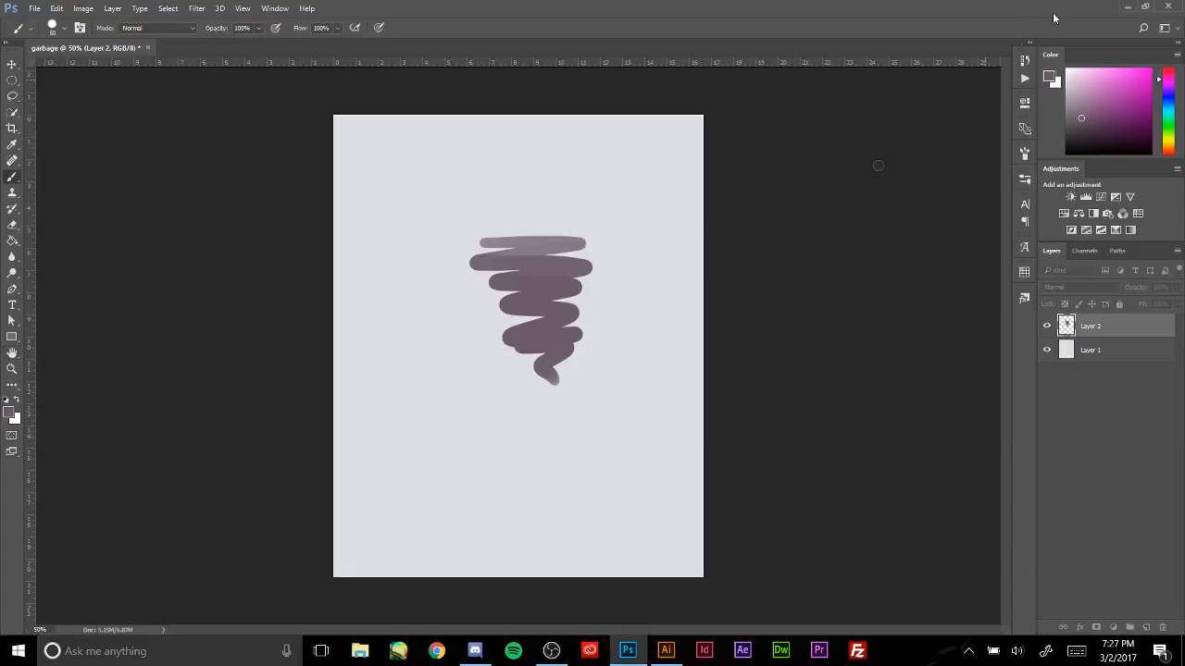
- Preview Add Noise on the scribble with Uniform distribution, raising the amount past 116%, and cancel the filter
click(198, 8)
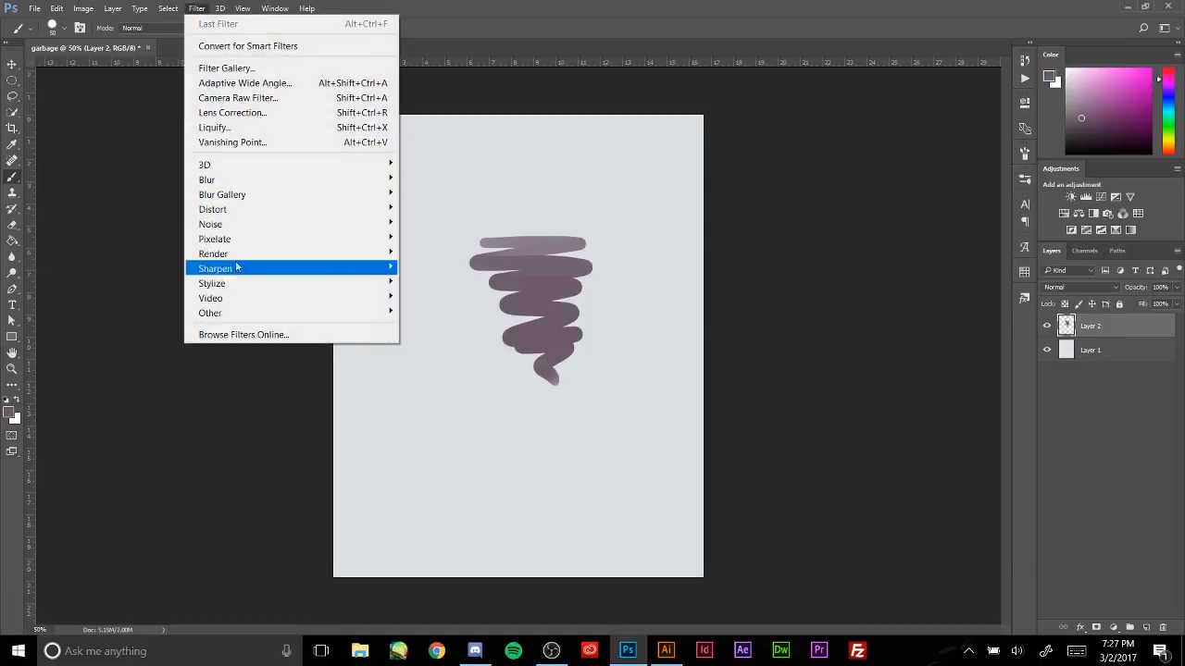
mouse_move(232, 272)
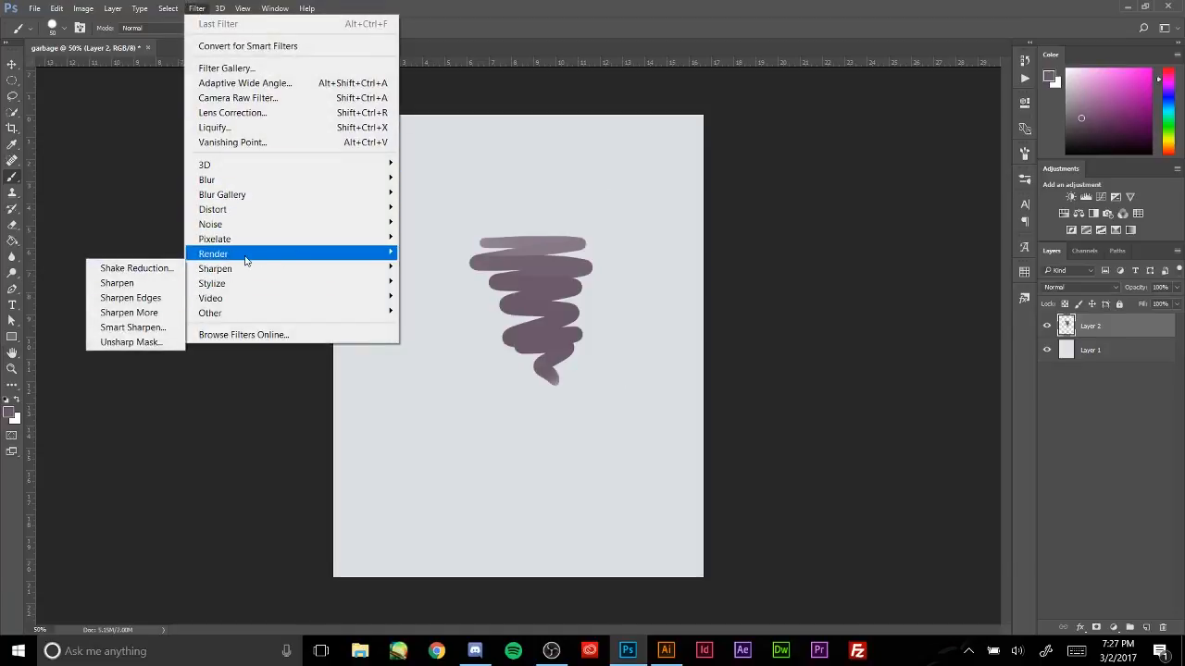
mouse_move(241, 227)
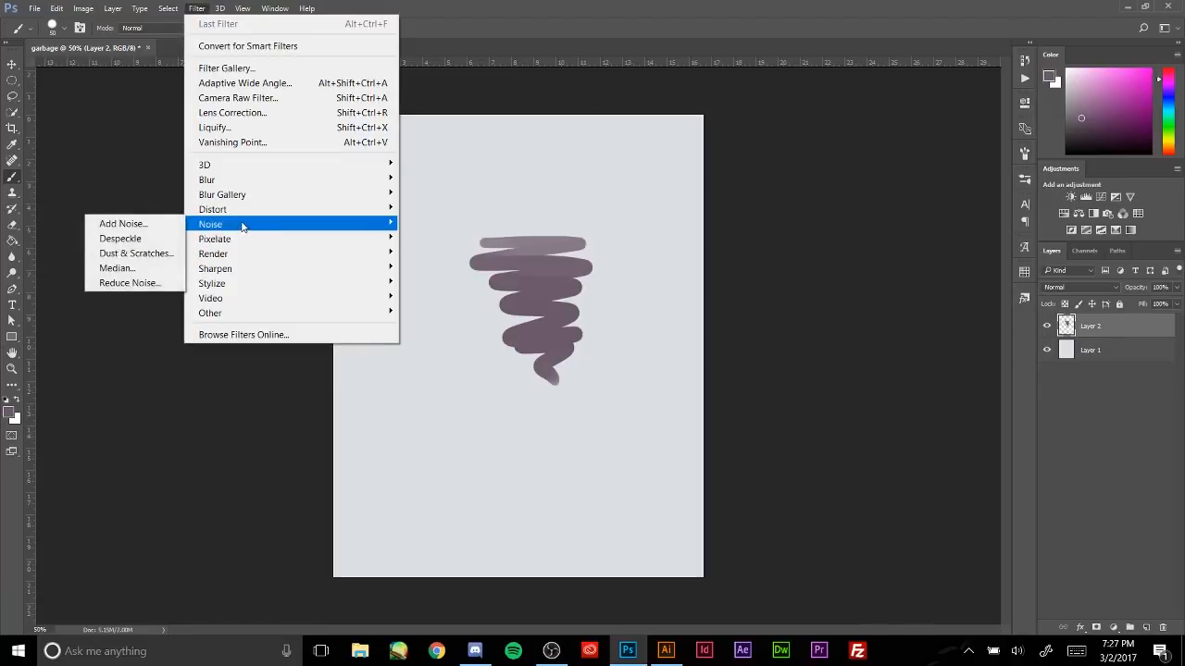
click(153, 230)
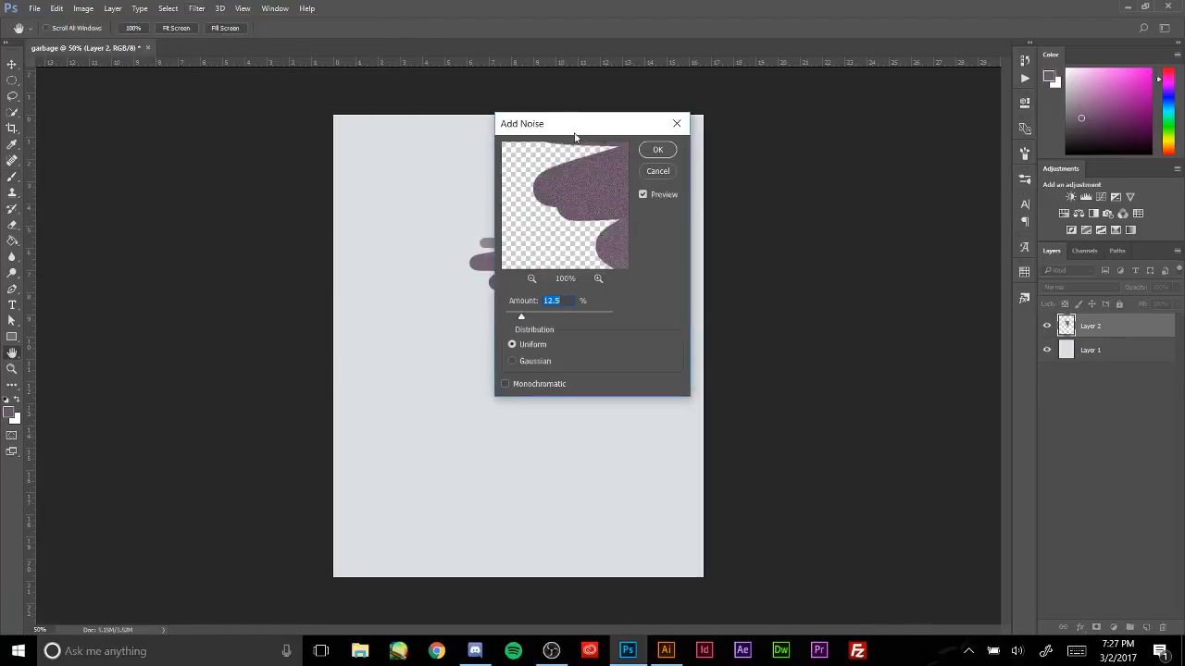
drag(579, 132, 731, 113)
drag(692, 308, 732, 310)
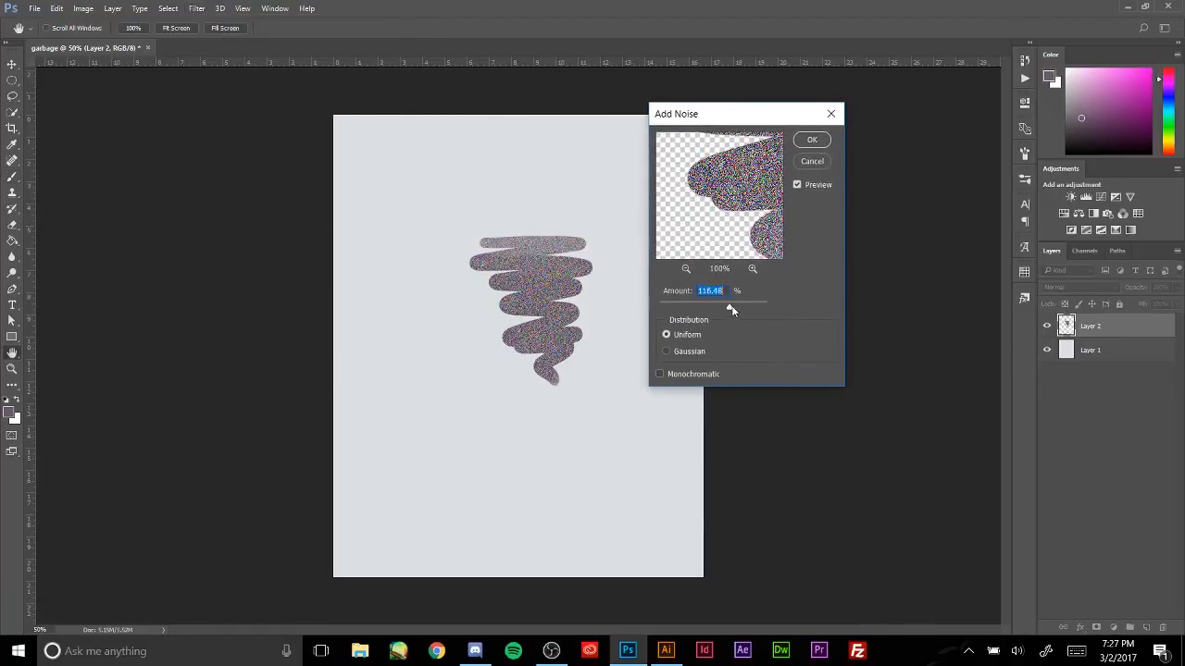
click(745, 307)
click(816, 161)
- Preview Artistic effects such as Palette Knife, Sponge and Underpainting in the Filter Gallery, look into Brush Strokes, and cancel
click(197, 8)
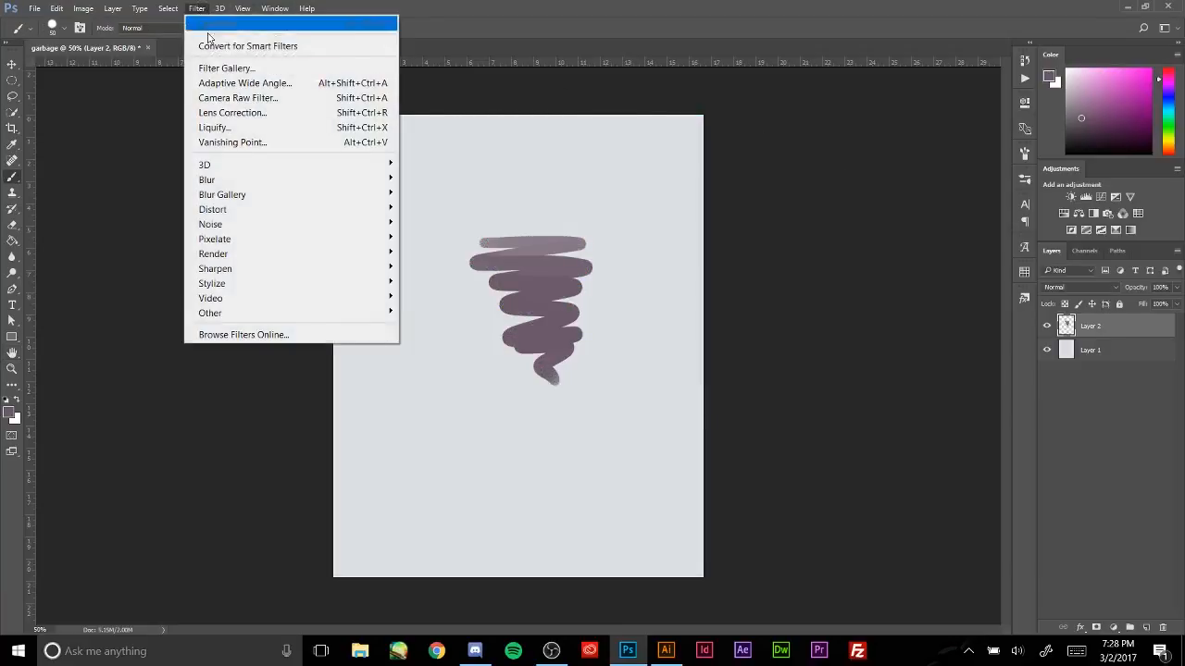
click(220, 72)
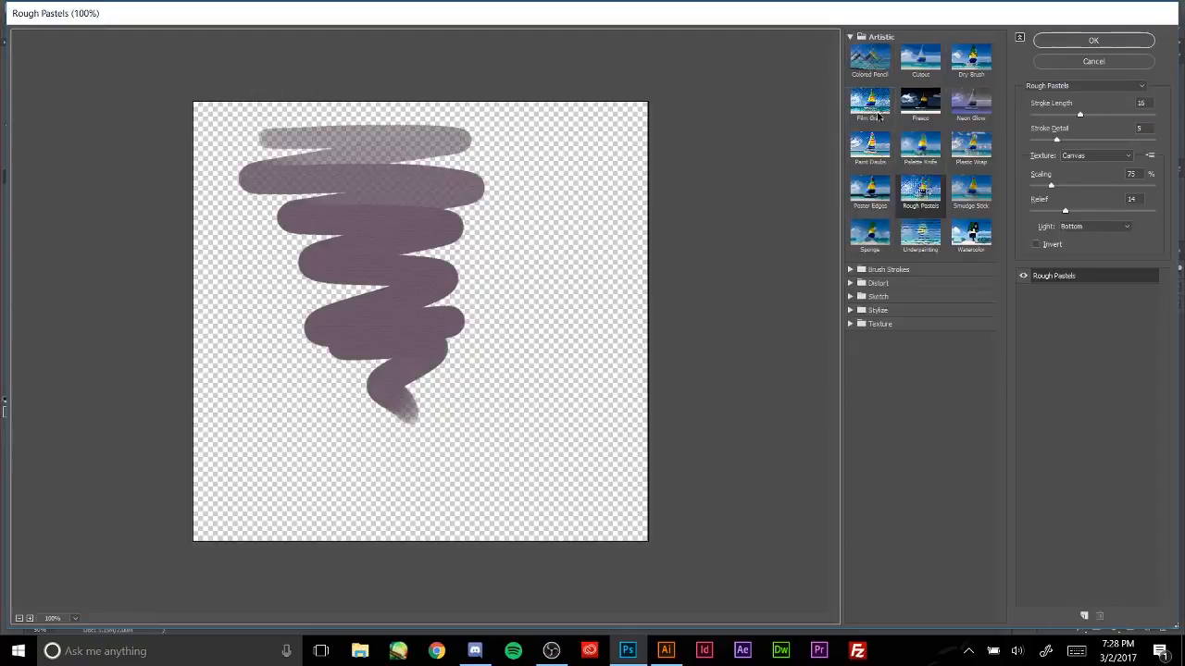
click(875, 119)
click(914, 159)
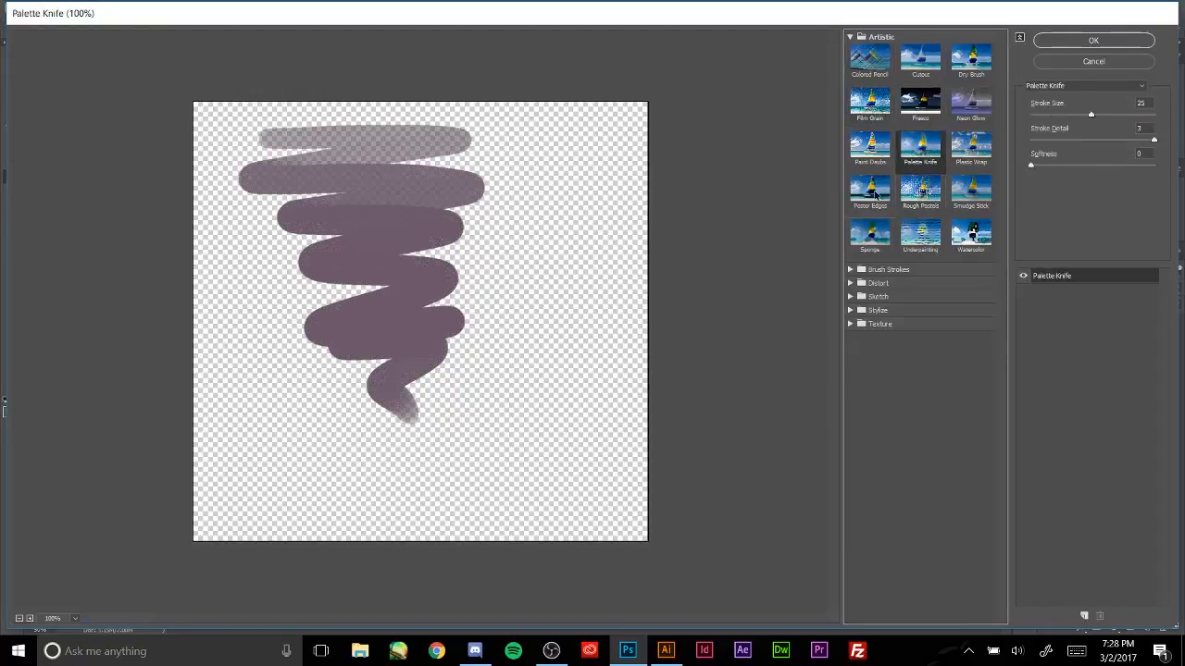
click(884, 198)
click(926, 211)
click(872, 236)
click(919, 237)
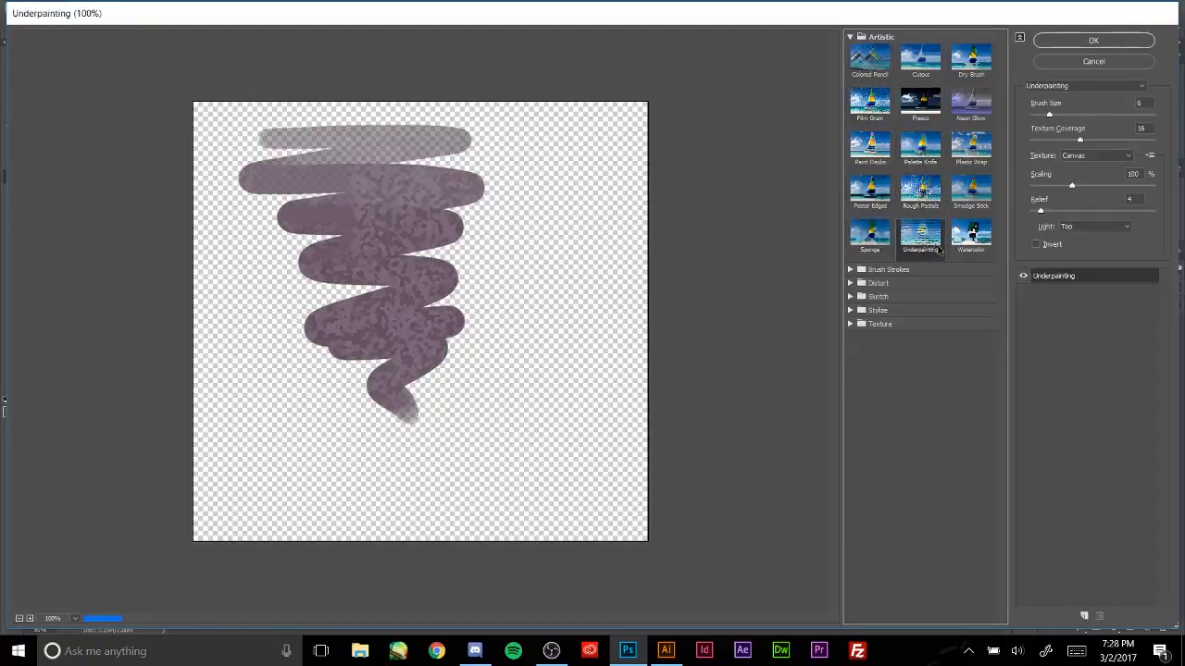
click(888, 269)
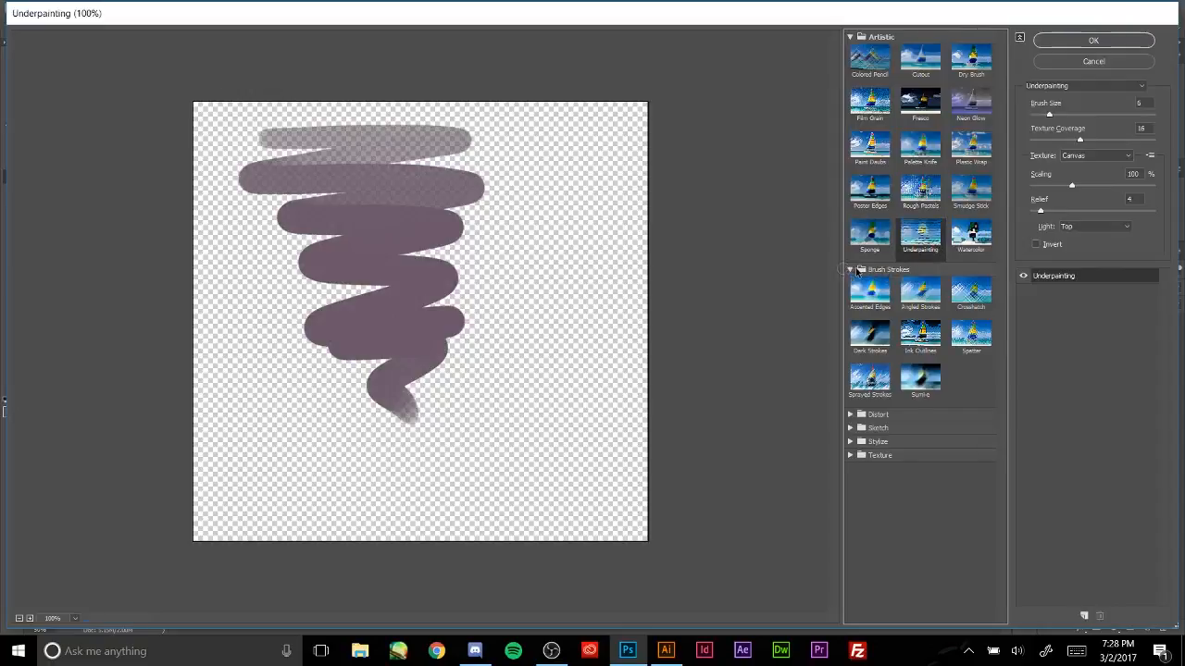
click(857, 270)
click(1092, 62)
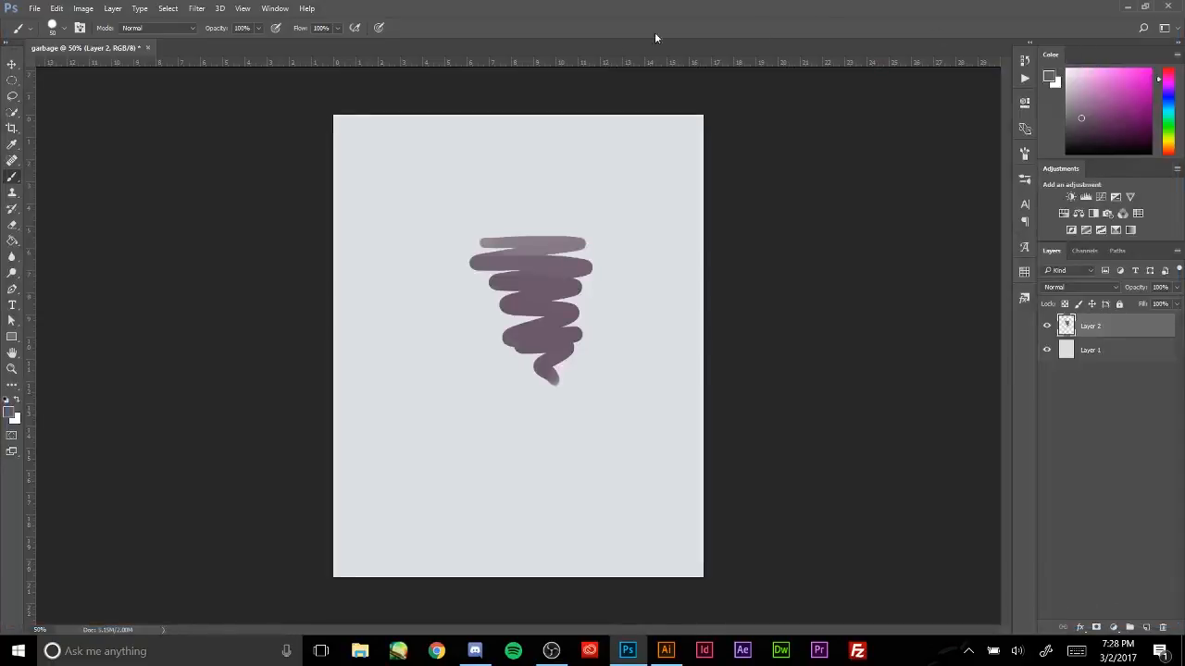
- Open Liquify on Layer 2 and push the scribble's strokes outward with warp brush sizes of 175 and 300
click(197, 8)
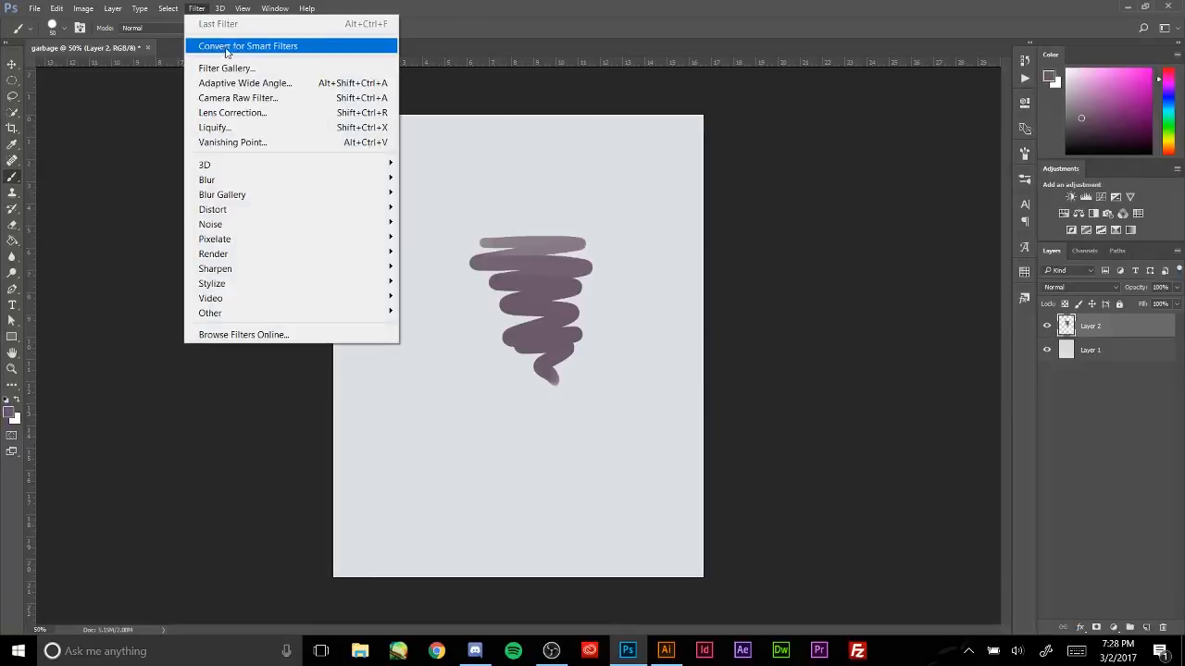
click(229, 128)
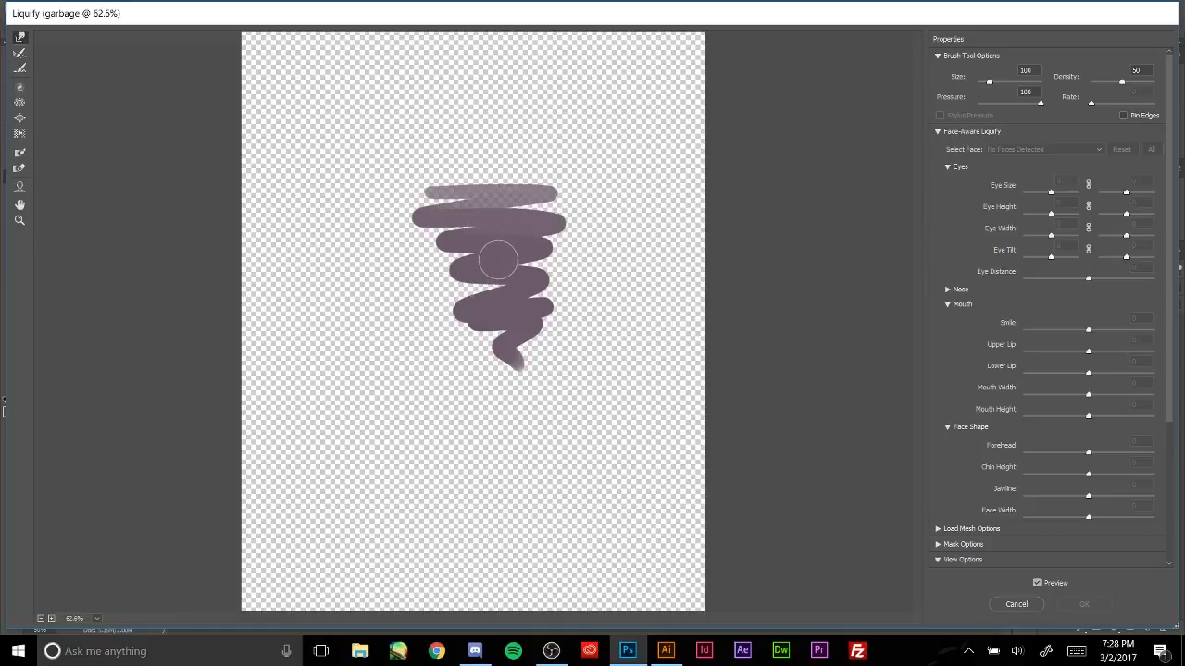
key(bracketright)
key(bracketright)
key(bracketright)
key(bracketright)
key(bracketright)
key(bracketright)
key(bracketright)
key(bracketright)
key(bracketleft)
key(bracketleft)
key(bracketleft)
key(bracketleft)
key(bracketleft)
drag(509, 264, 623, 248)
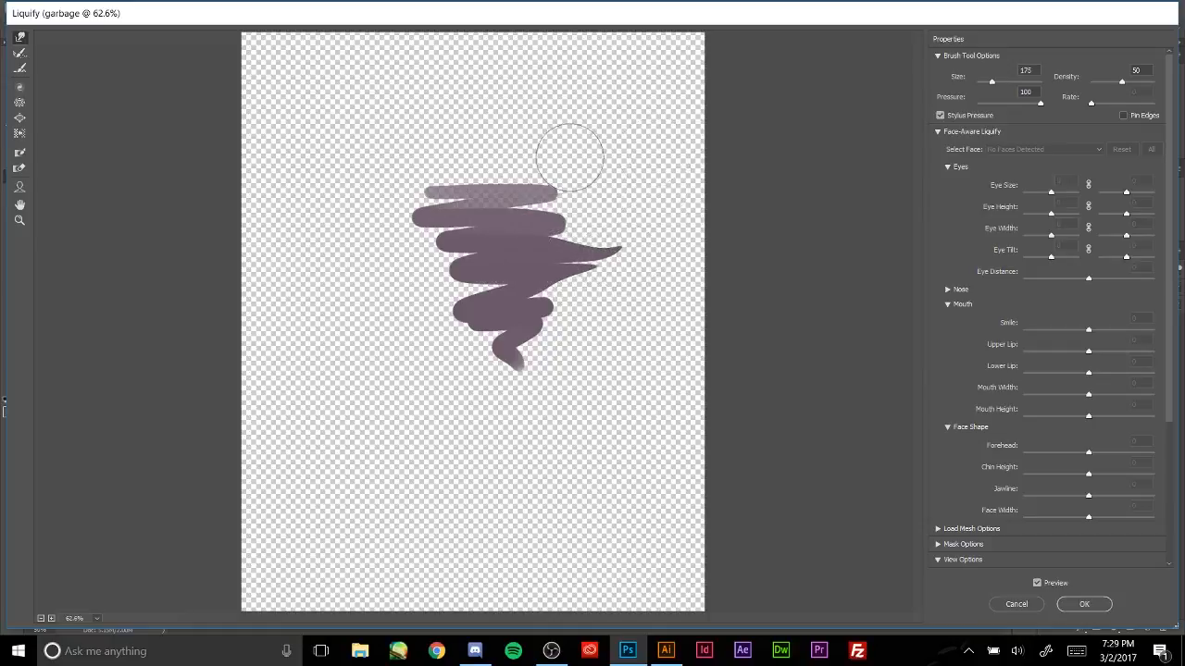
mouse_move(506, 219)
mouse_down()
mouse_move(532, 195)
mouse_move(487, 217)
mouse_move(479, 194)
mouse_move(469, 223)
mouse_move(419, 216)
mouse_move(601, 266)
mouse_move(516, 273)
mouse_move(473, 252)
mouse_move(390, 244)
mouse_move(401, 274)
mouse_move(467, 276)
mouse_move(526, 259)
mouse_move(595, 195)
mouse_move(410, 155)
mouse_move(399, 183)
mouse_move(484, 199)
mouse_move(406, 158)
mouse_move(415, 152)
mouse_move(530, 190)
mouse_move(586, 165)
mouse_move(488, 153)
mouse_move(543, 133)
mouse_move(465, 176)
mouse_move(375, 142)
mouse_up()
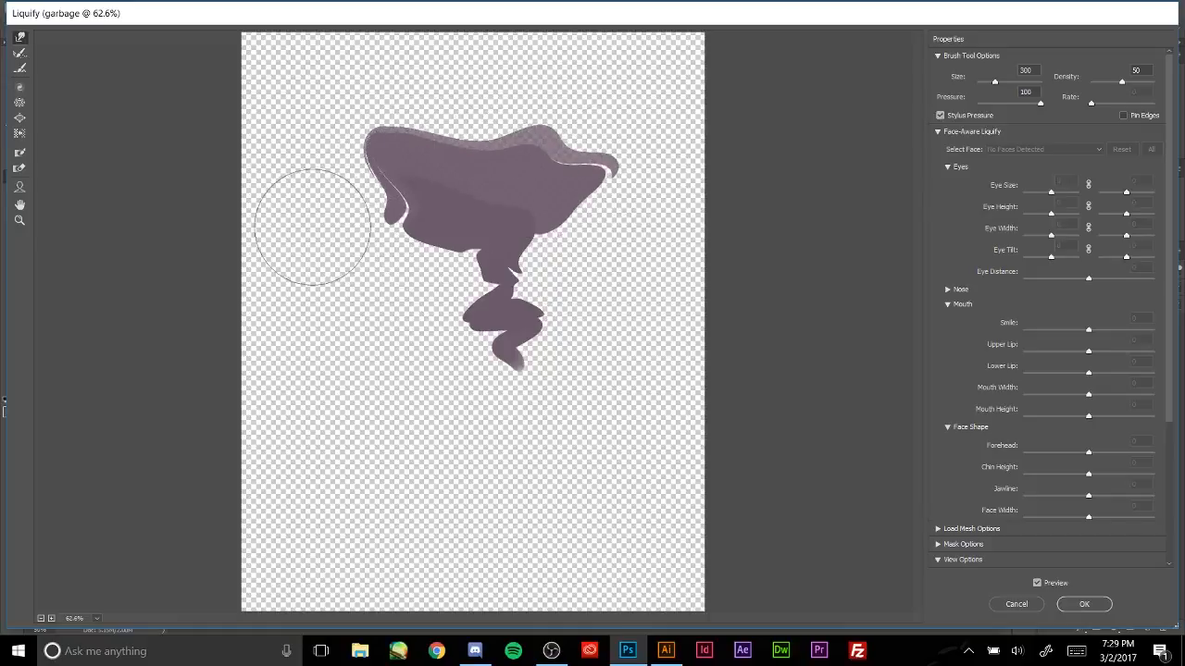
drag(452, 212, 330, 250)
- Undo all Liquify warps until the scribble is back in its original shape
key(ctrl+z)
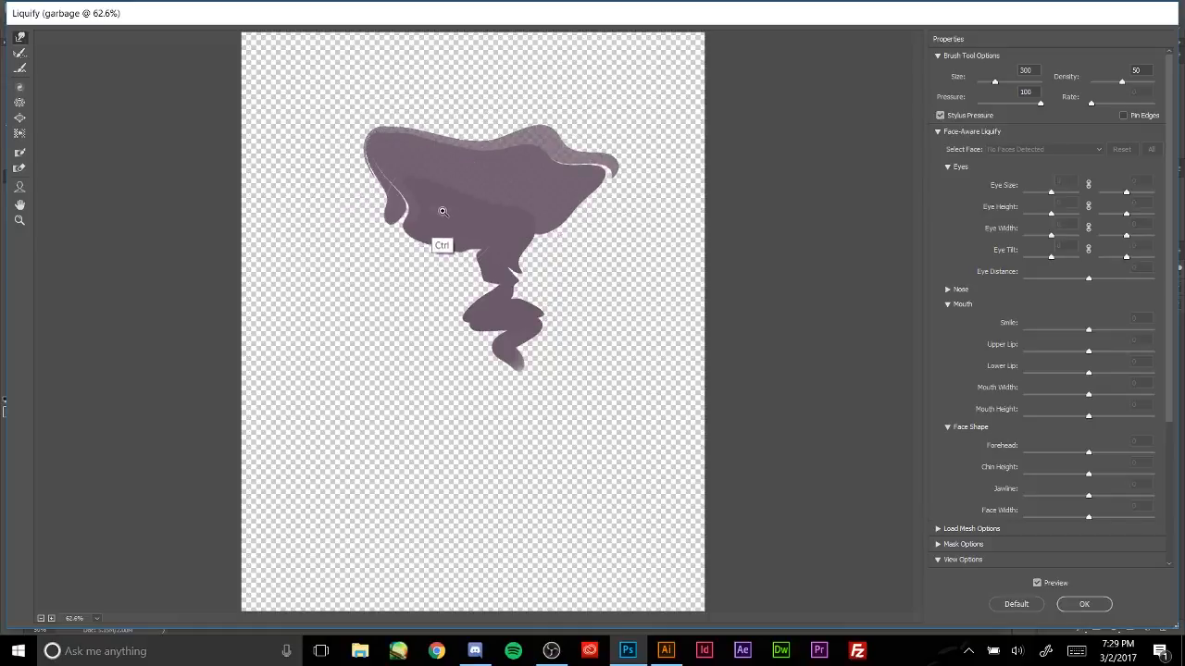
key(ctrl+z)
key(ctrl+alt+z)
key(ctrl+alt+z)
key(ctrl+alt+z)
key(ctrl+alt+z)
key(ctrl+alt+z)
key(ctrl+alt+z)
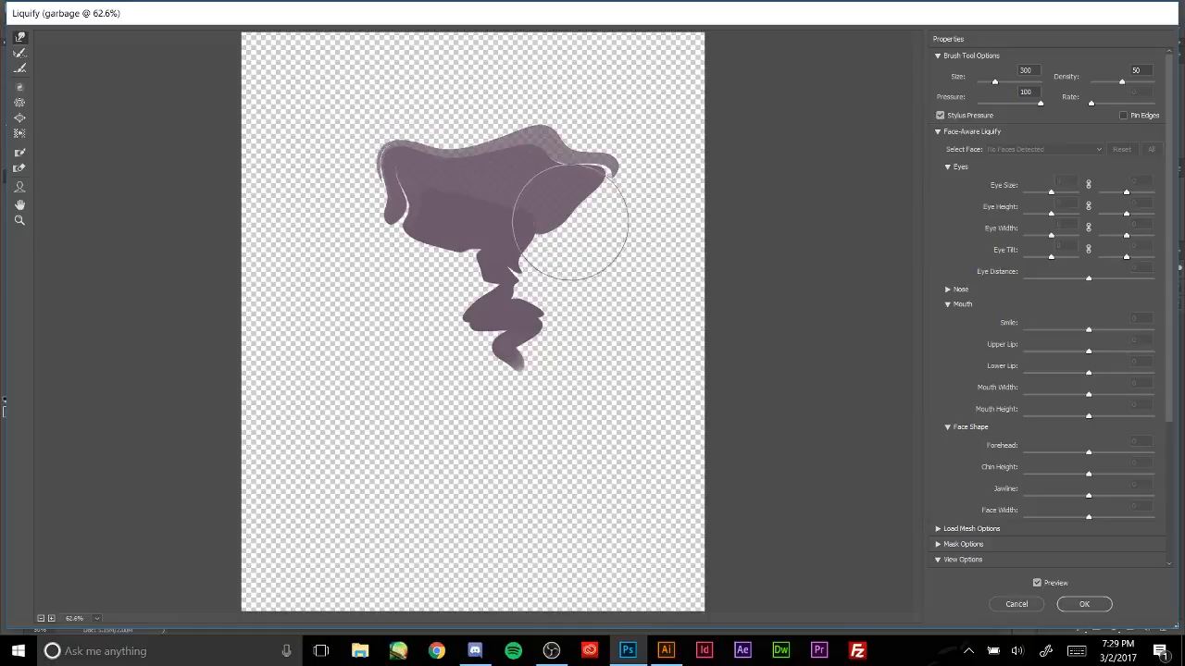
key(ctrl+alt+z)
key(ctrl+alt+z)
key(ctrl+alt+z)
key(ctrl+alt+z)
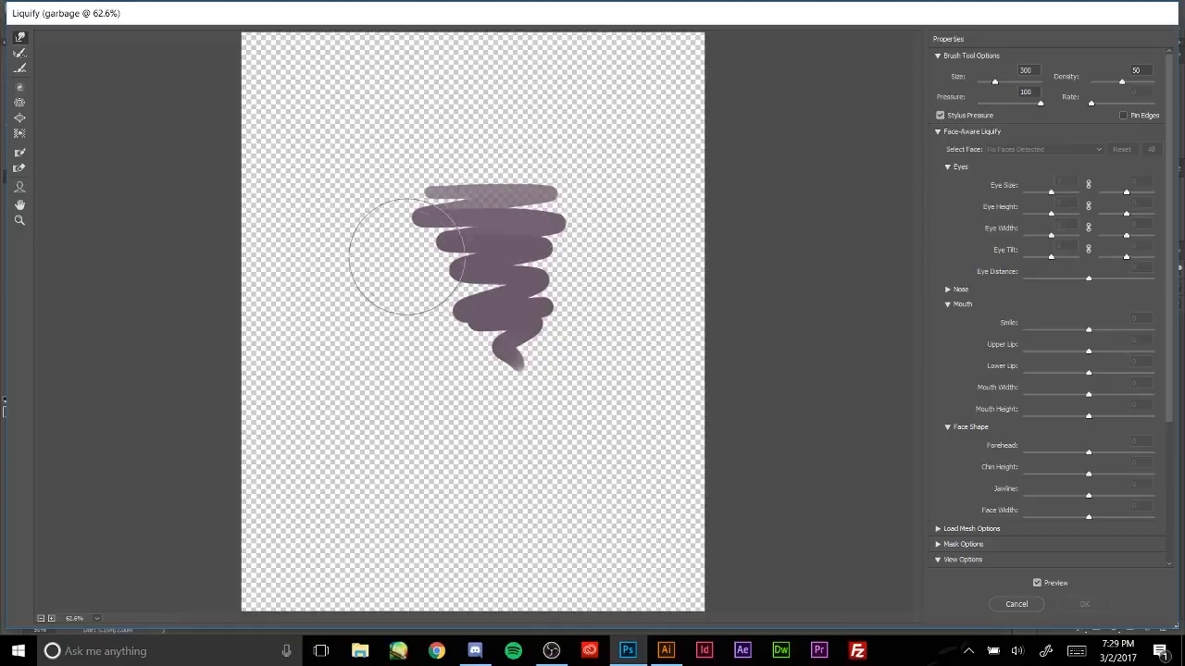
- Nudge the scribble's lower left edge and its tail slightly inward with the size 300 warp brush
drag(402, 311, 447, 321)
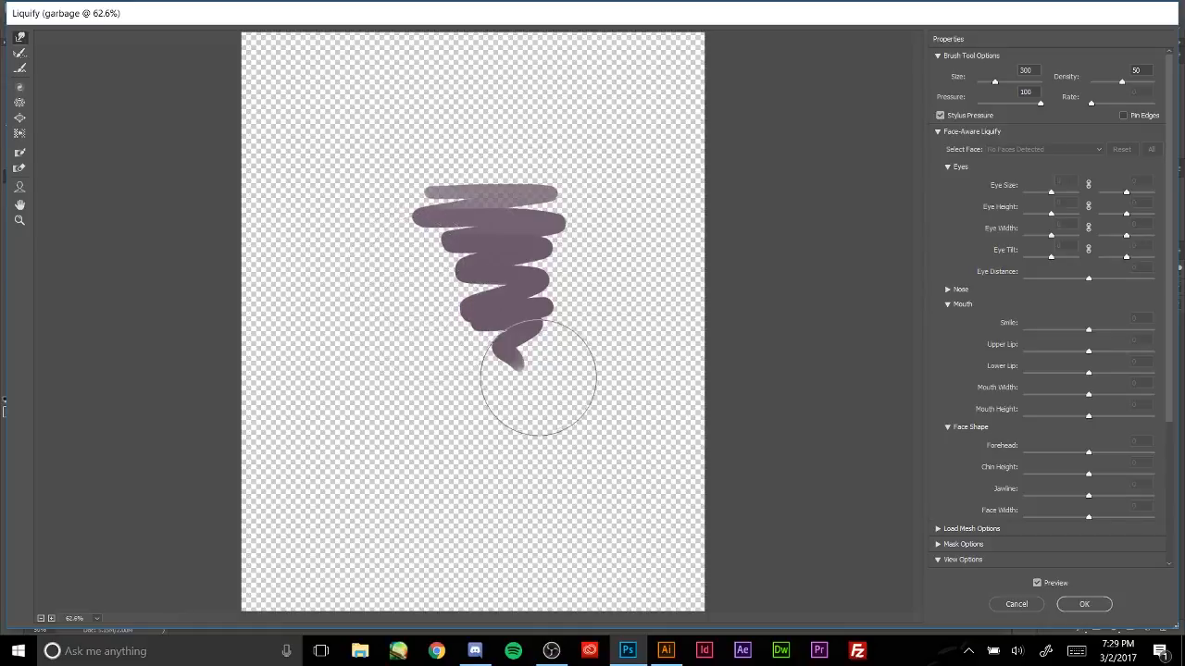
drag(540, 379, 512, 364)
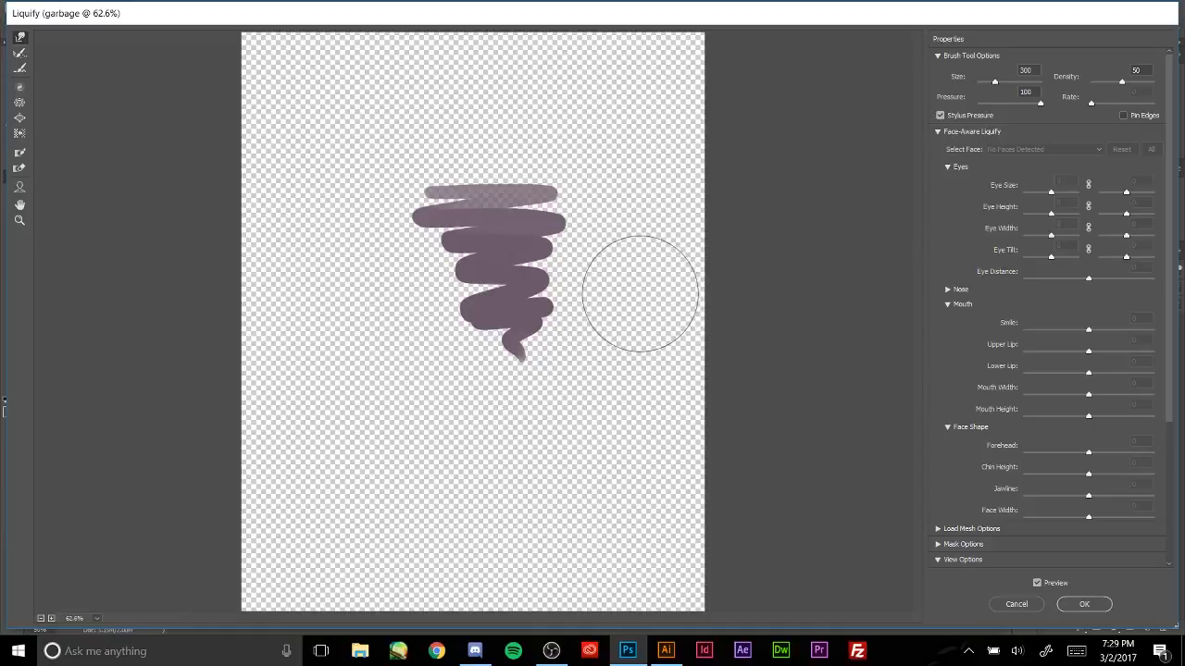
- Stretch the scribble into long spikes in all directions with the size 300 warp brush, and cancel Liquify
mouse_move(486, 273)
mouse_down()
mouse_move(744, 176)
mouse_move(656, 255)
mouse_up()
drag(520, 333, 463, 445)
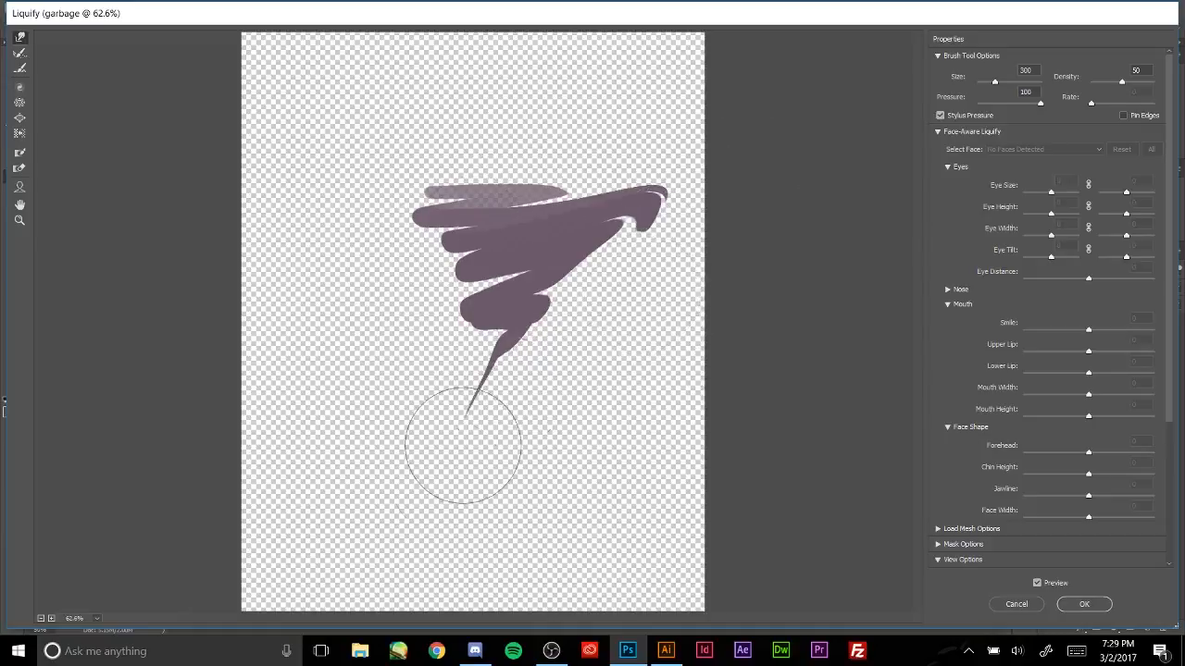
drag(477, 261, 320, 435)
drag(523, 264, 380, 51)
drag(413, 155, 612, 52)
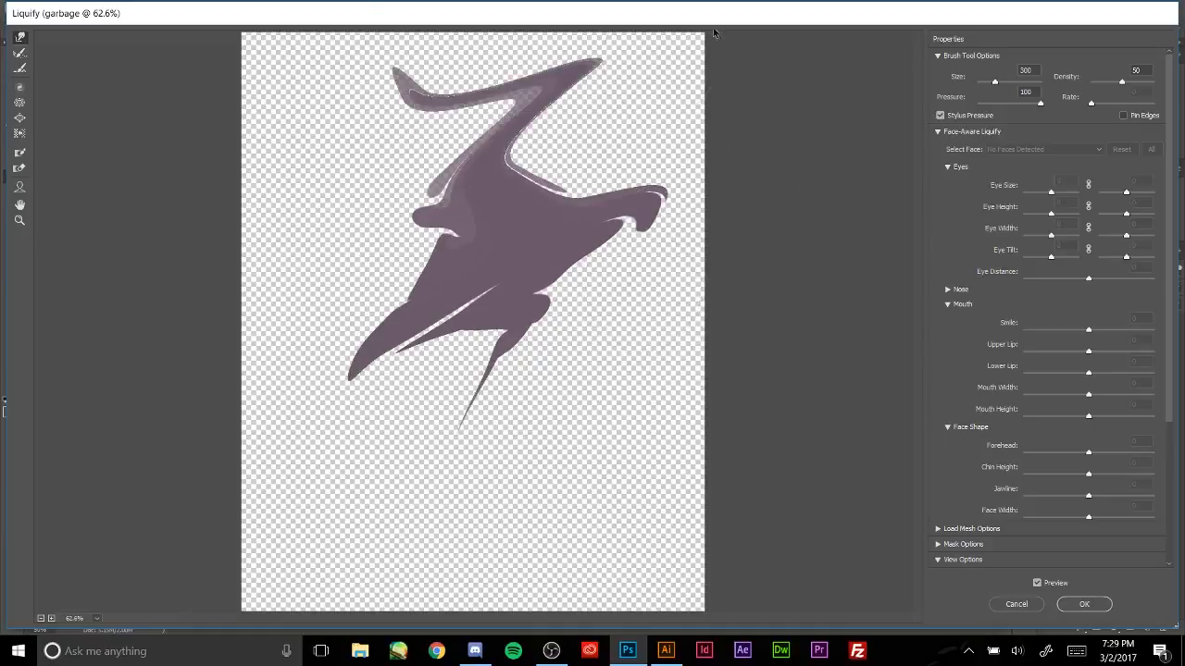
mouse_move(486, 154)
mouse_down()
mouse_move(313, 254)
mouse_move(245, 314)
mouse_up()
drag(369, 324, 242, 401)
drag(466, 251, 209, 339)
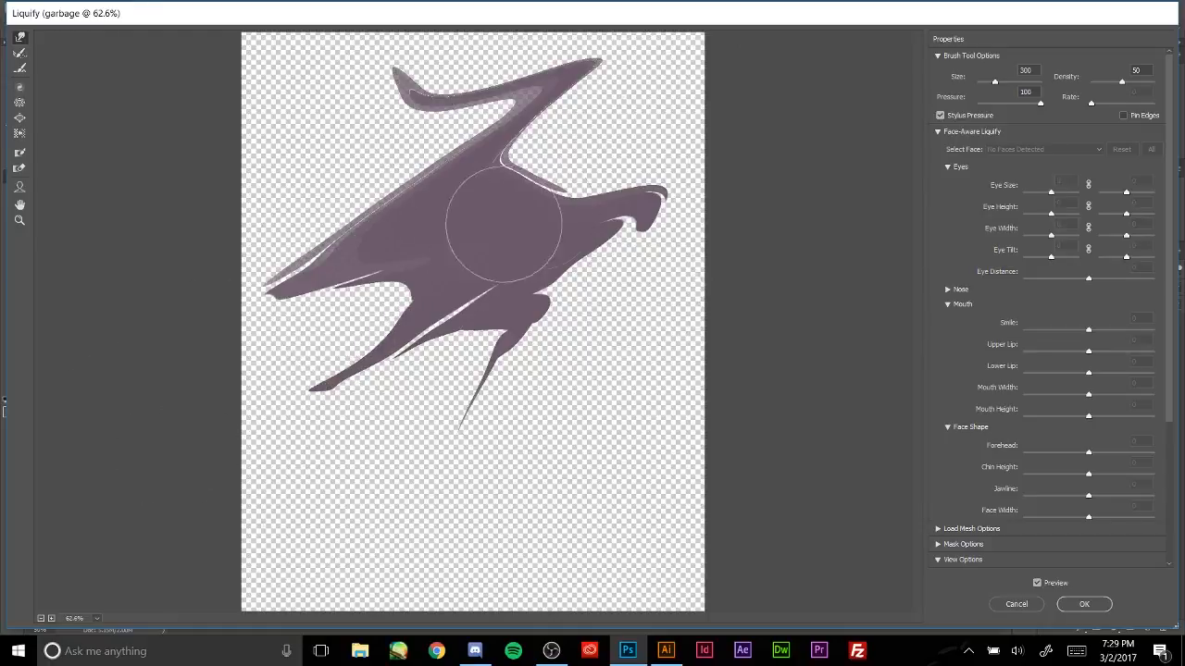
drag(502, 225, 762, 115)
mouse_move(606, 213)
mouse_down()
mouse_move(560, 240)
mouse_move(603, 432)
mouse_up()
drag(498, 310, 629, 488)
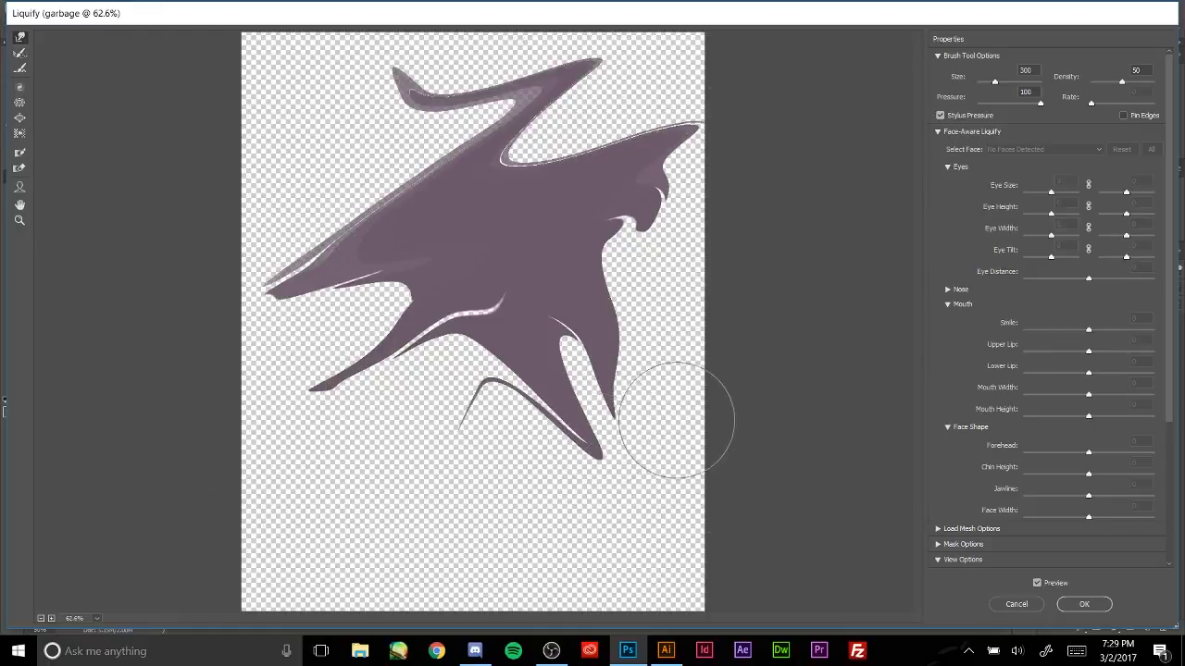
click(1016, 605)
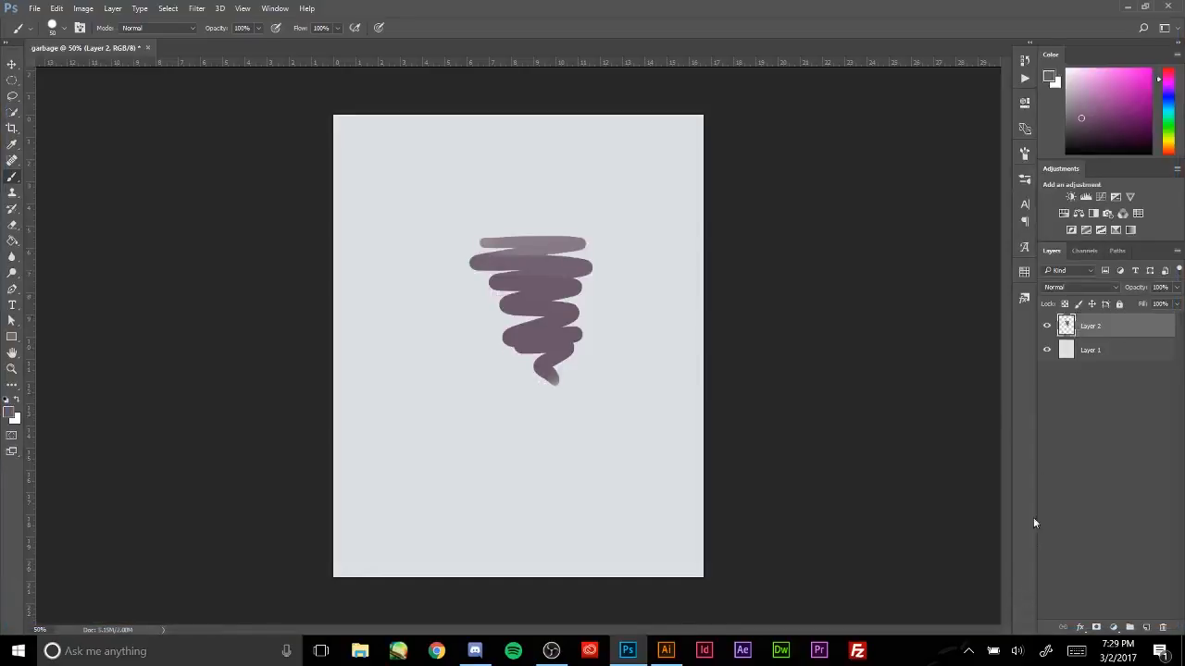
- Try a brush stroke across the lower part of the scribble and undo it
mouse_move(466, 330)
mouse_down()
mouse_move(541, 319)
mouse_move(592, 374)
mouse_up()
key(ctrl)
key(ctrl+alt+z)
key(ctrl+alt+z)
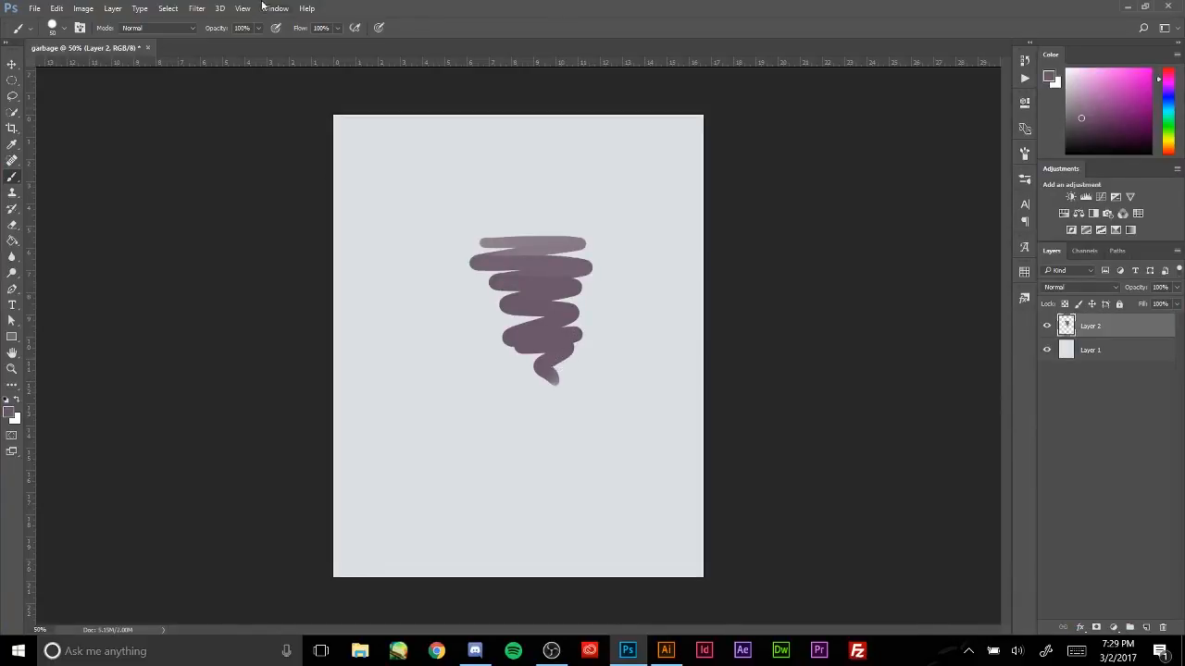
click(197, 10)
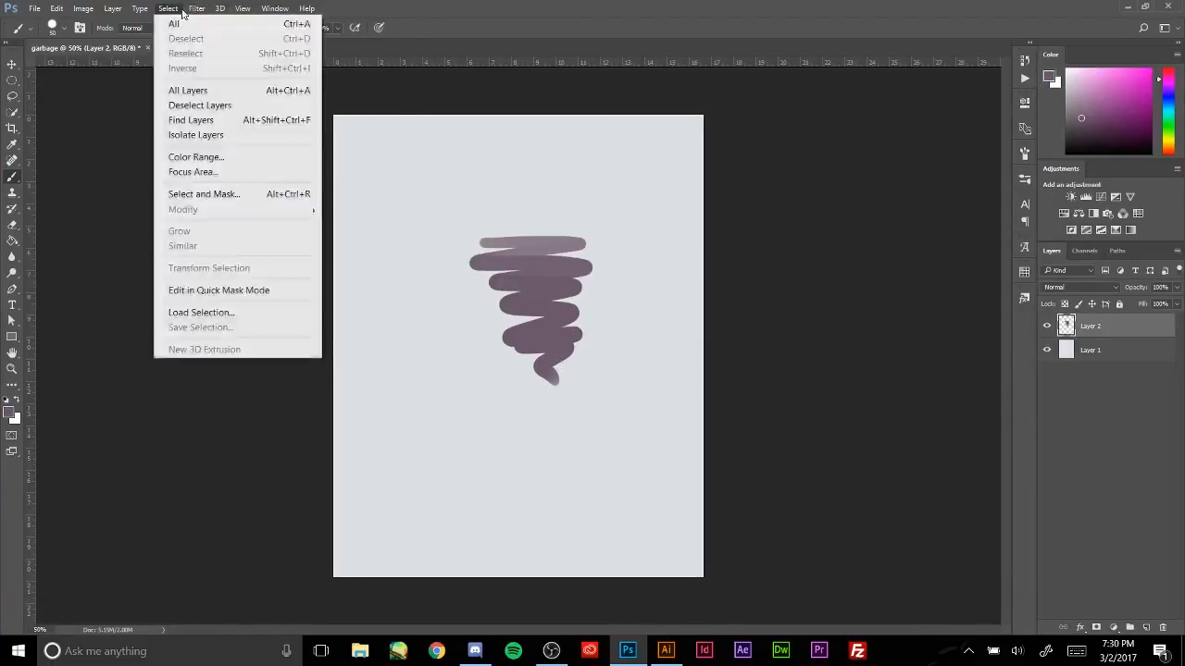
mouse_move(221, 10)
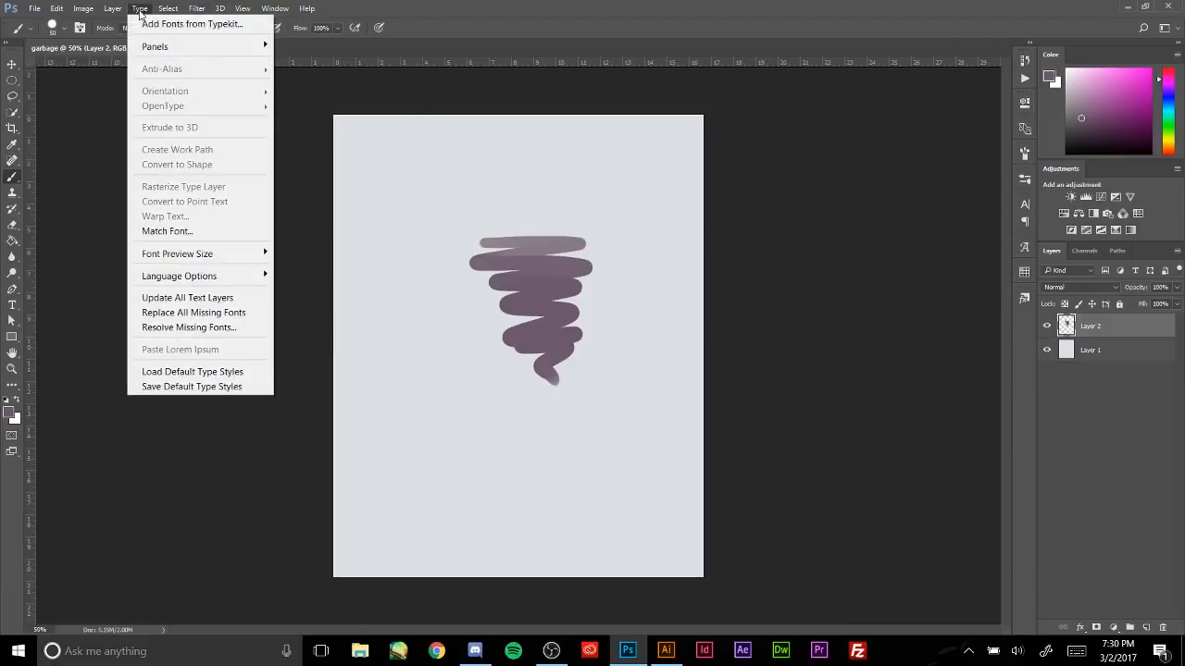
mouse_move(115, 9)
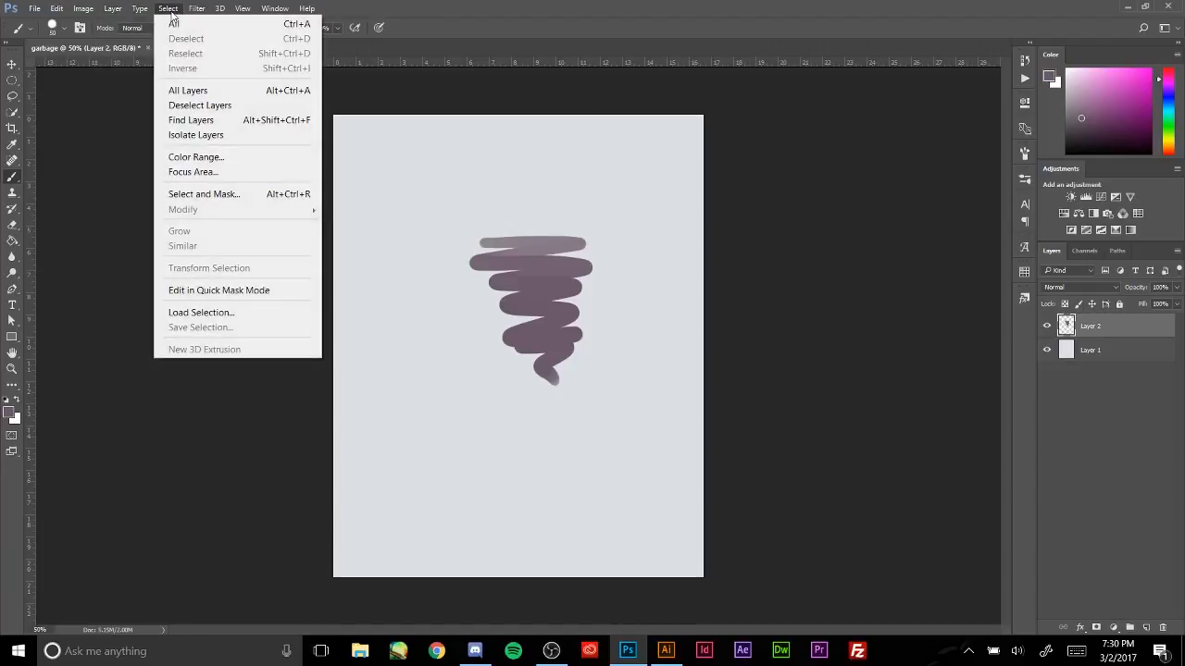
- Move the Layer 2 scribble slightly to the left with the Move tool and delete Layer 2
click(12, 63)
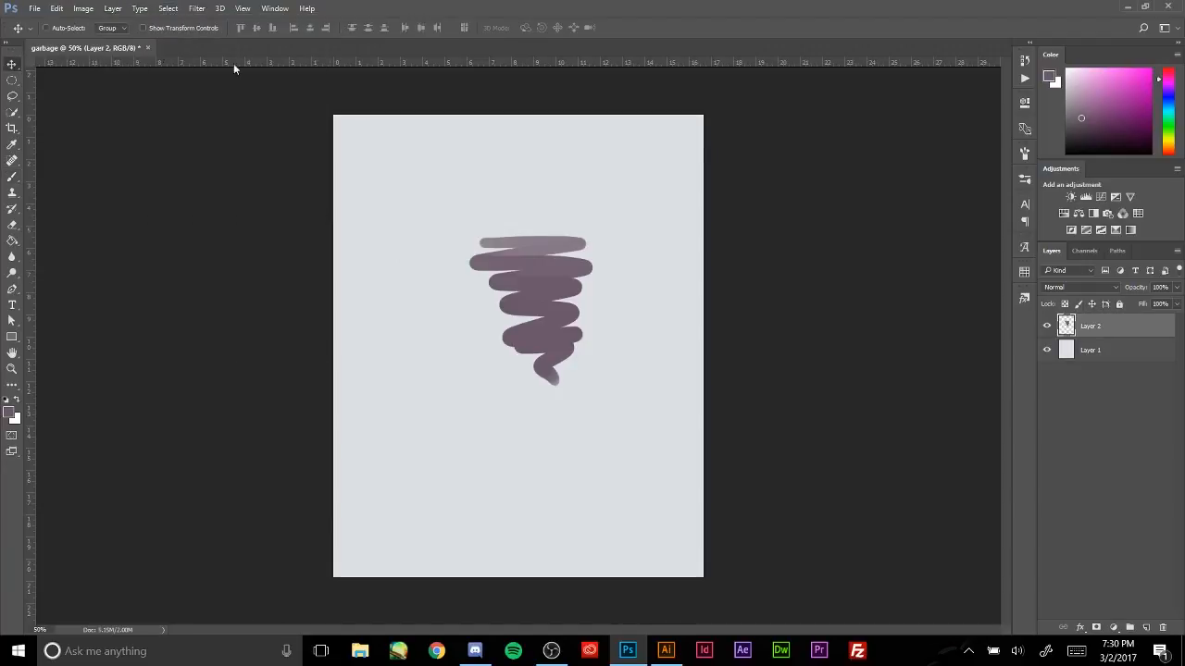
drag(625, 325, 580, 331)
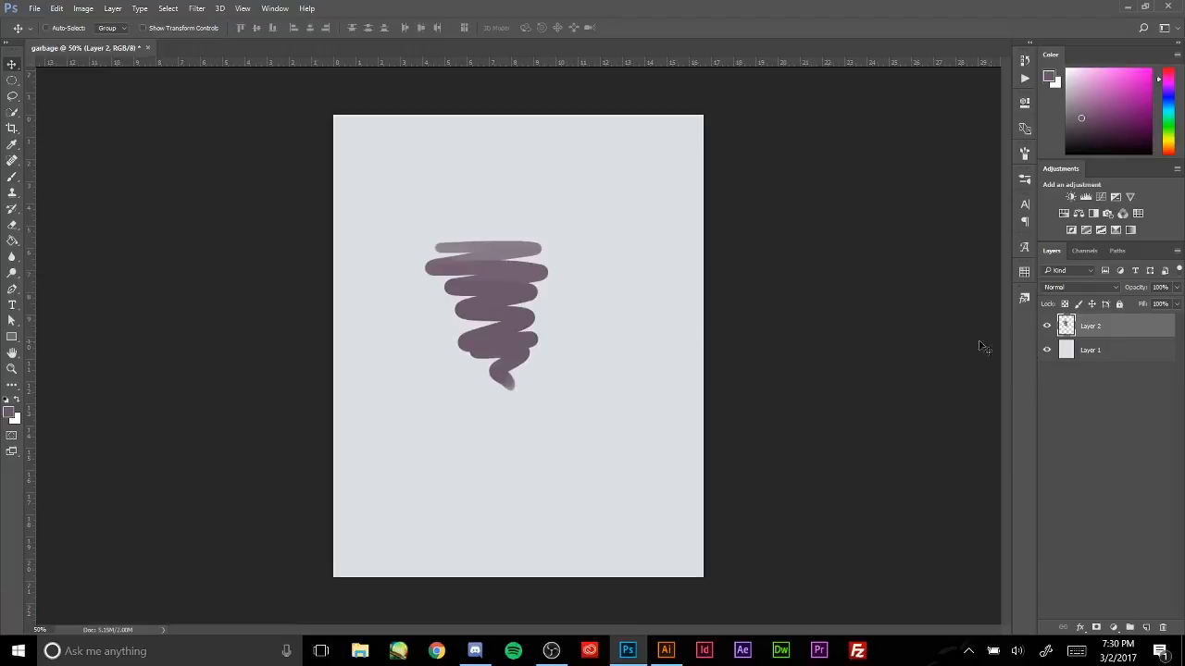
click(1165, 627)
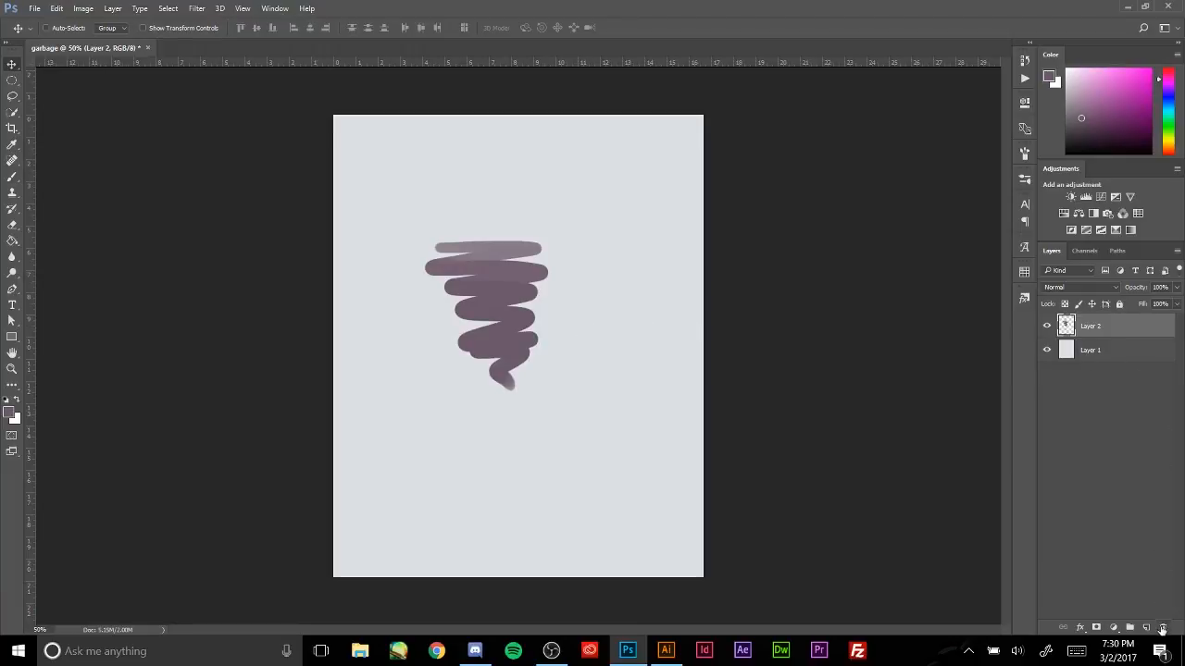